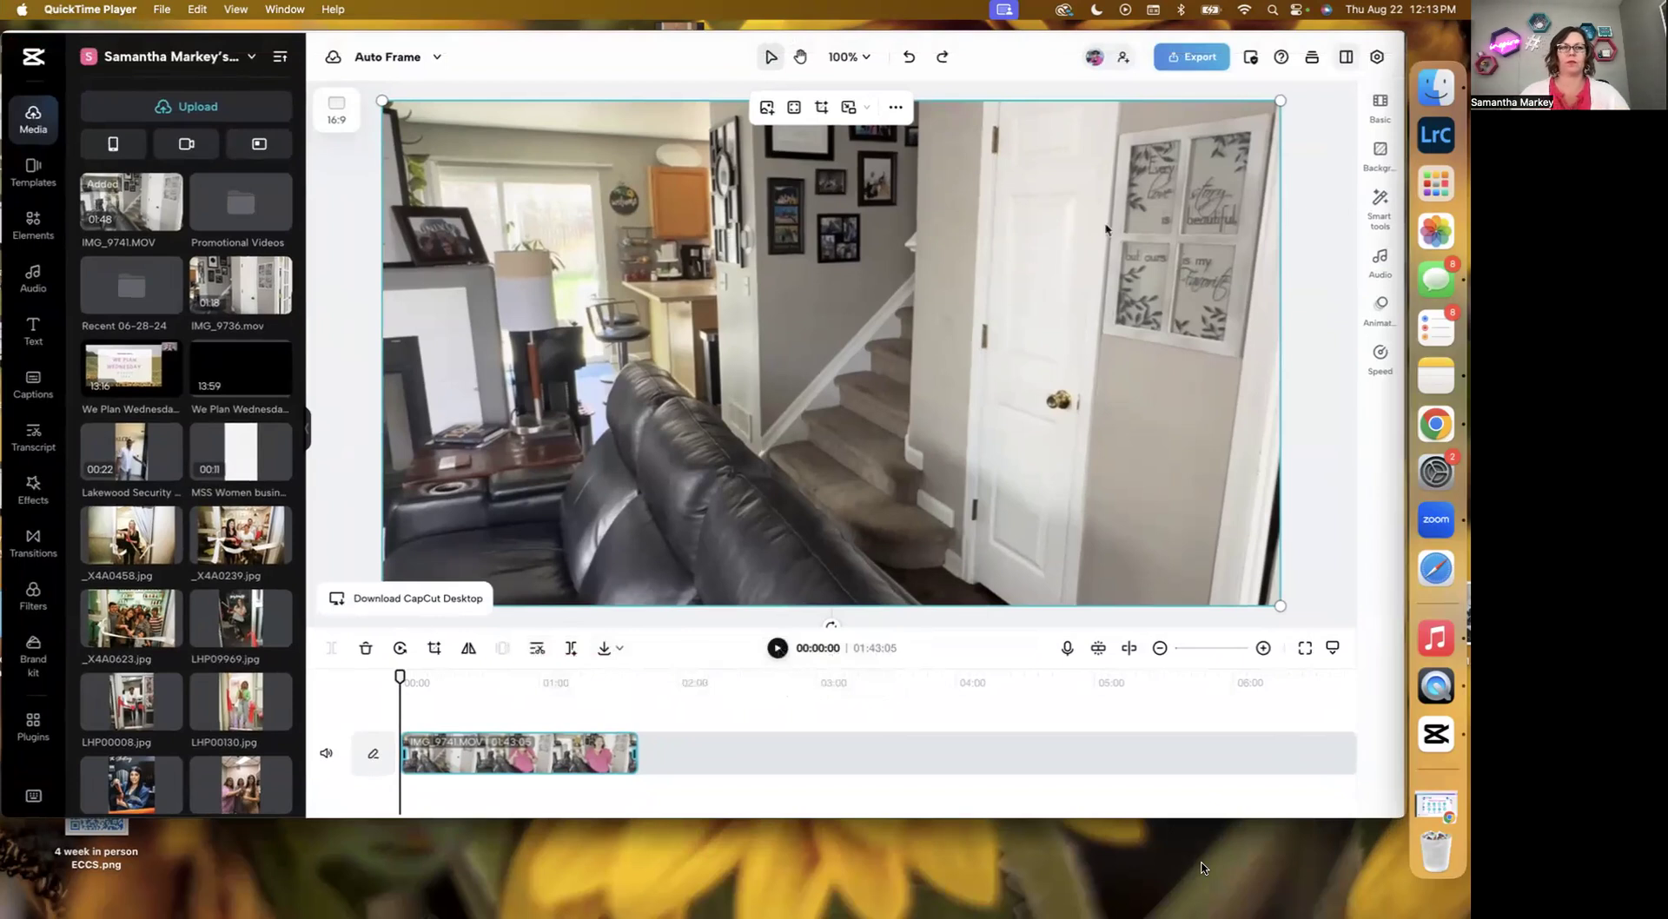
Play and scrub through the start of the IMG_9741.MOV clip to find where to cut.
click(777, 648)
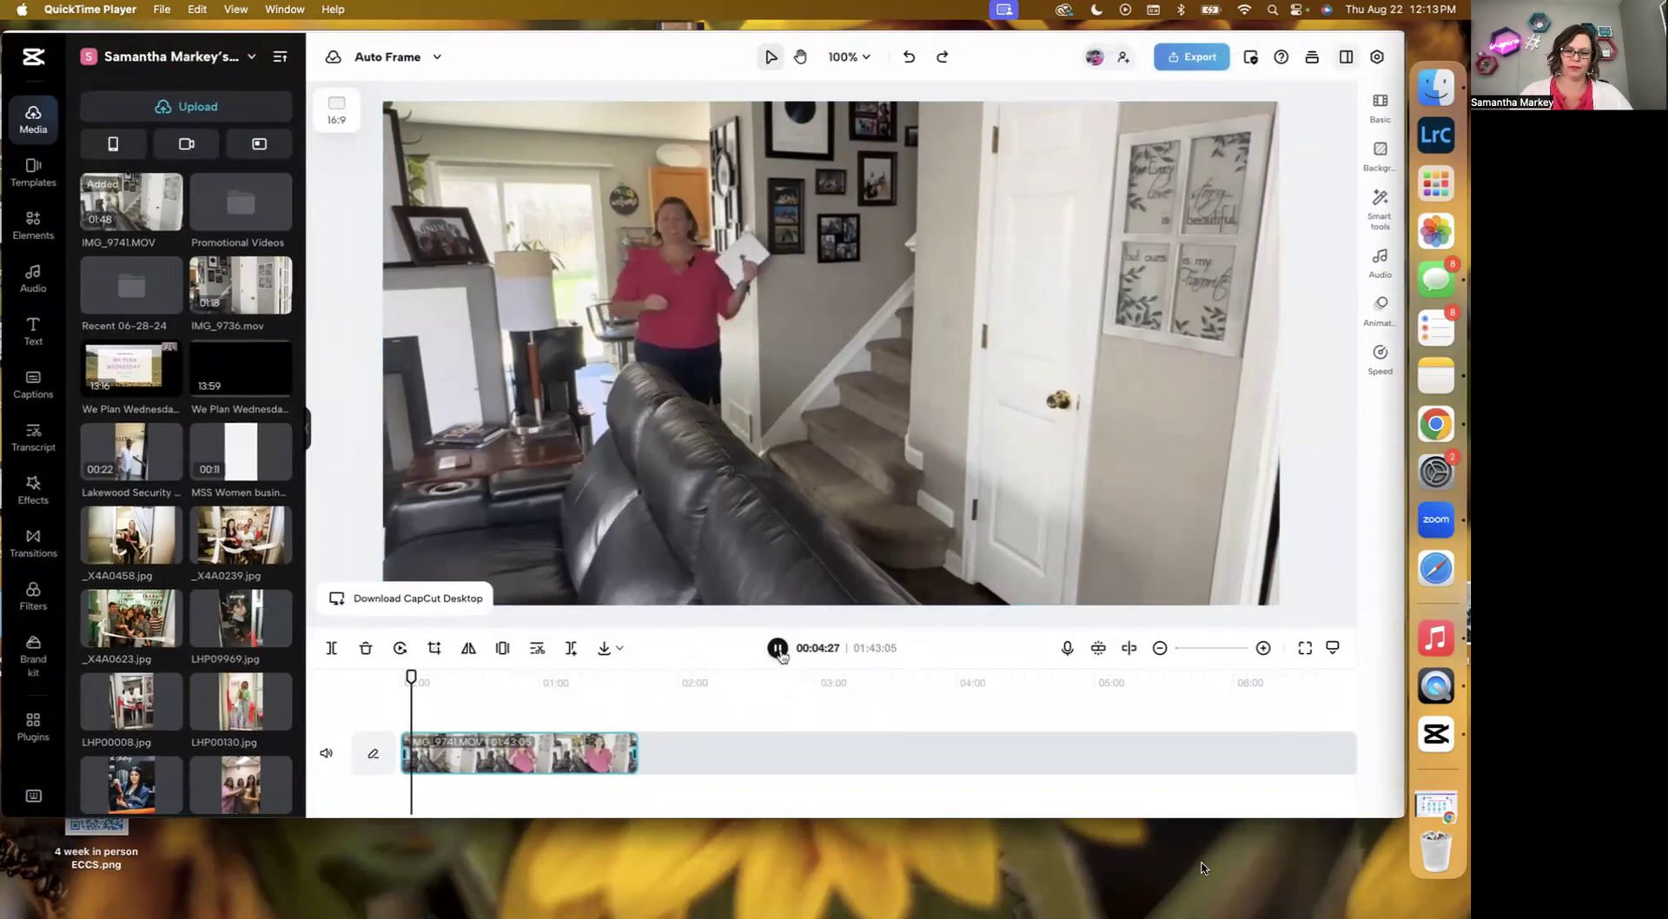
click(778, 649)
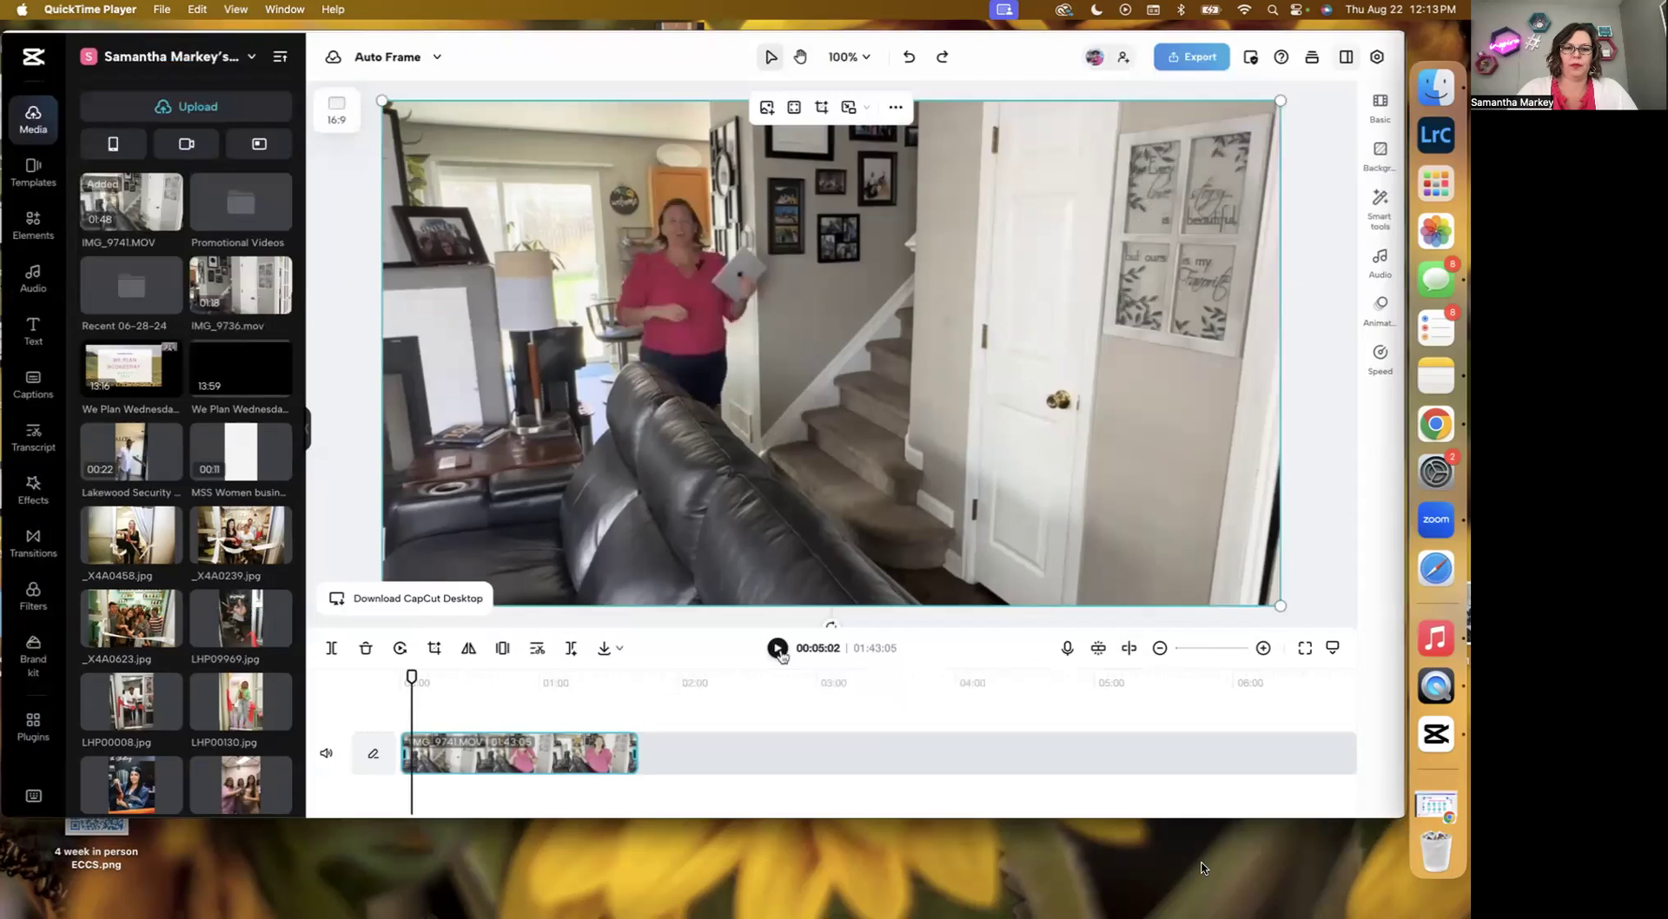
click(778, 649)
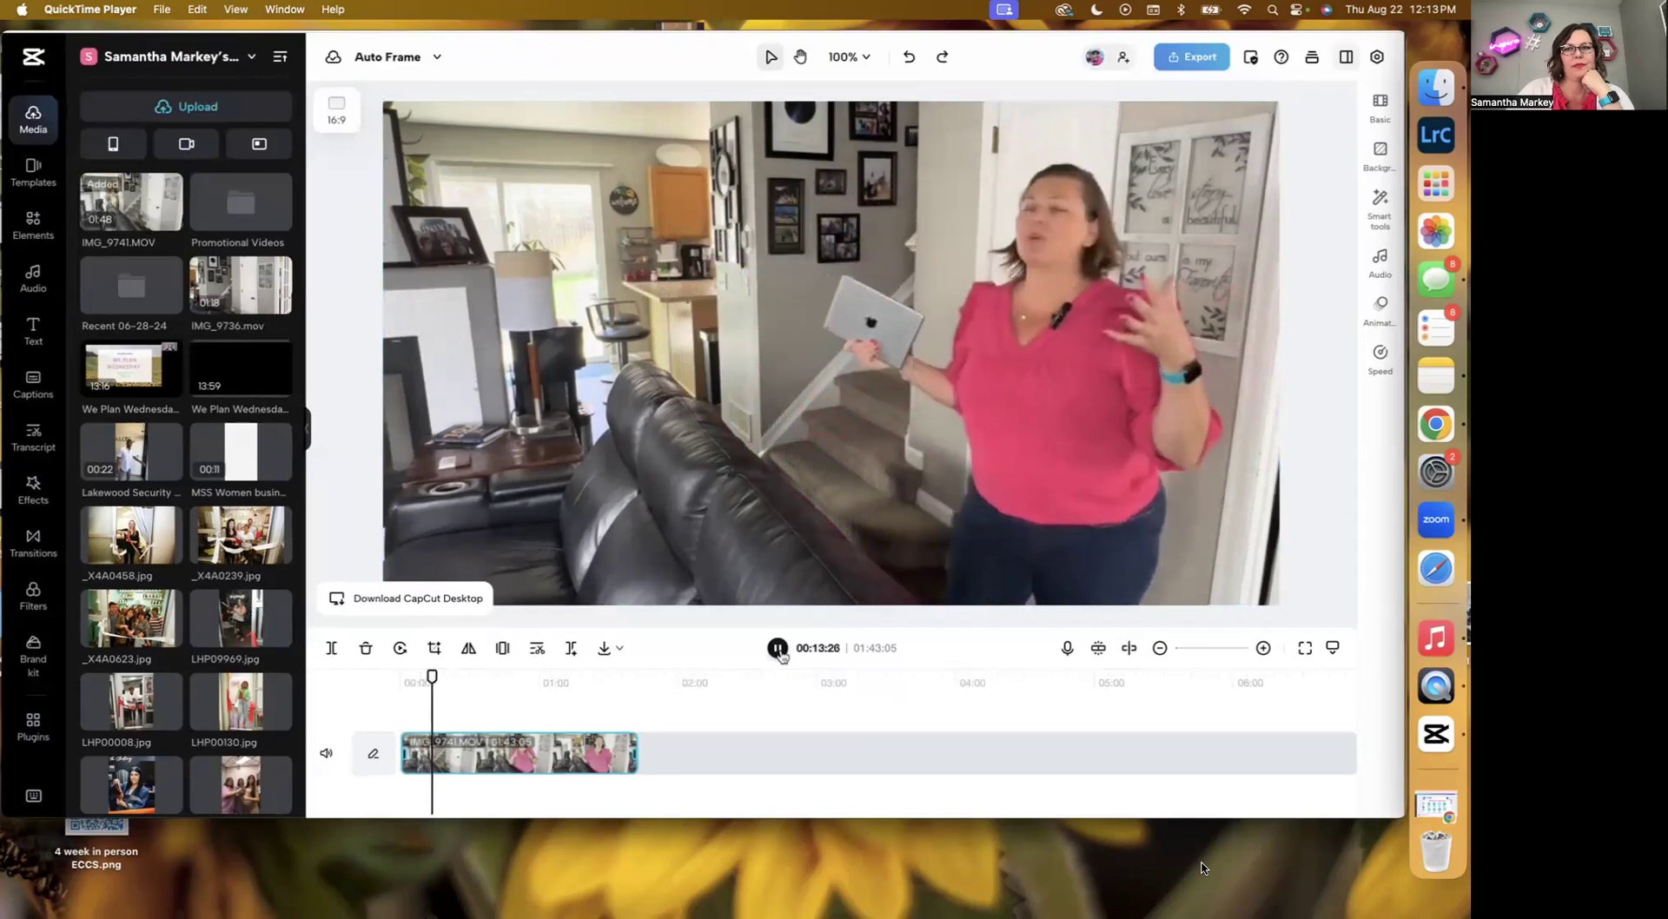
click(779, 651)
click(779, 651)
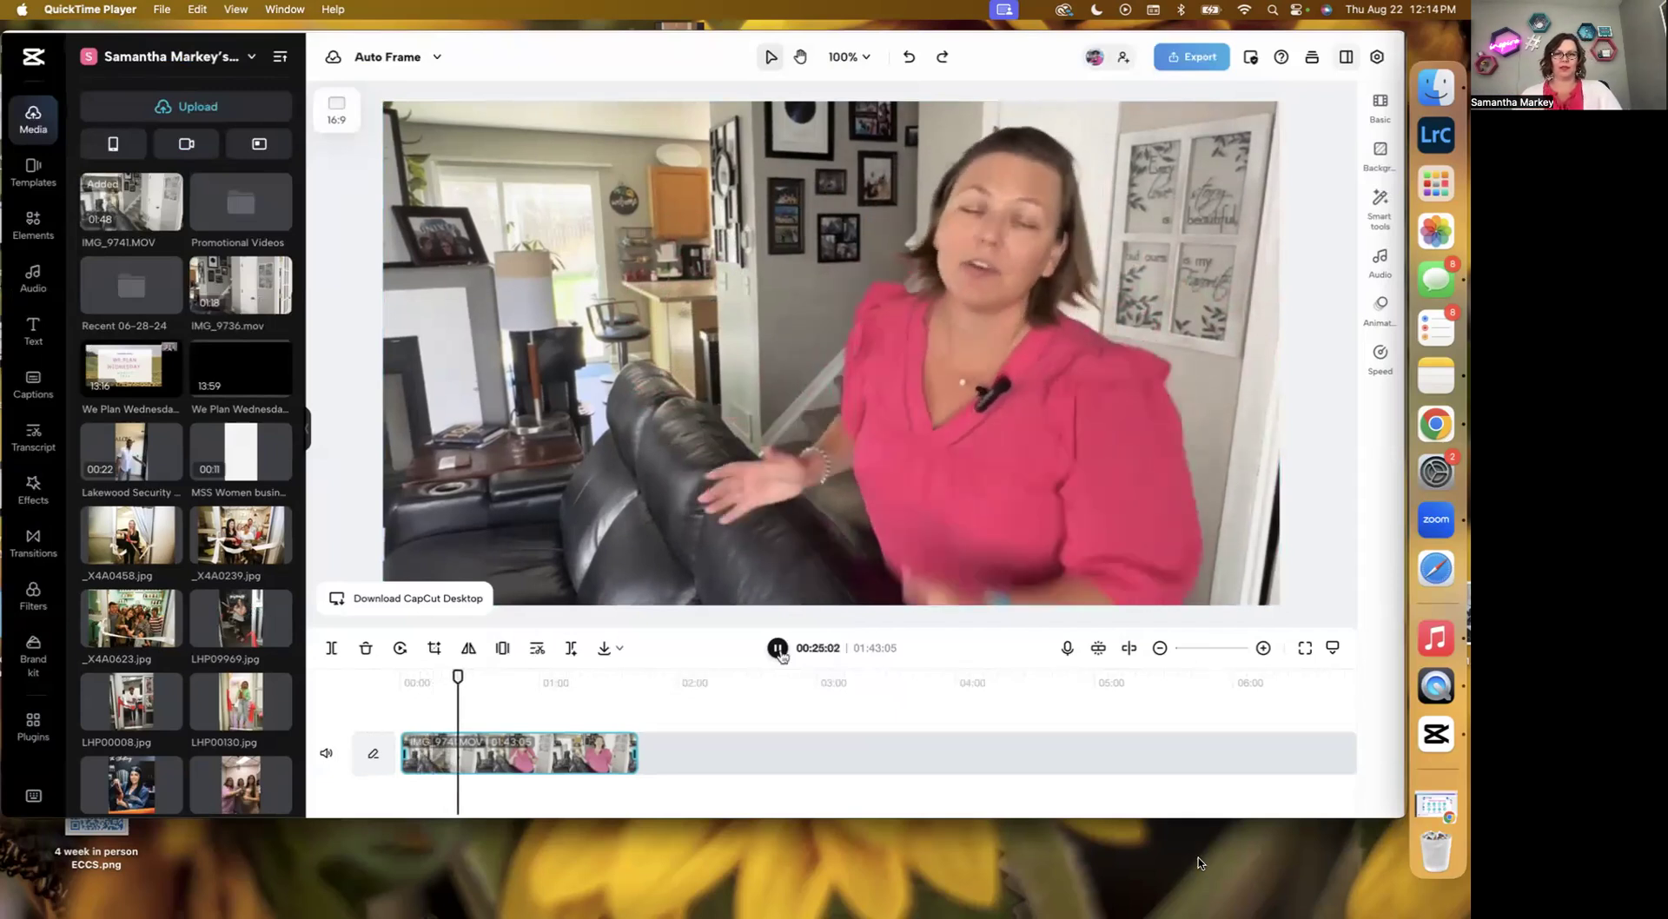
click(778, 649)
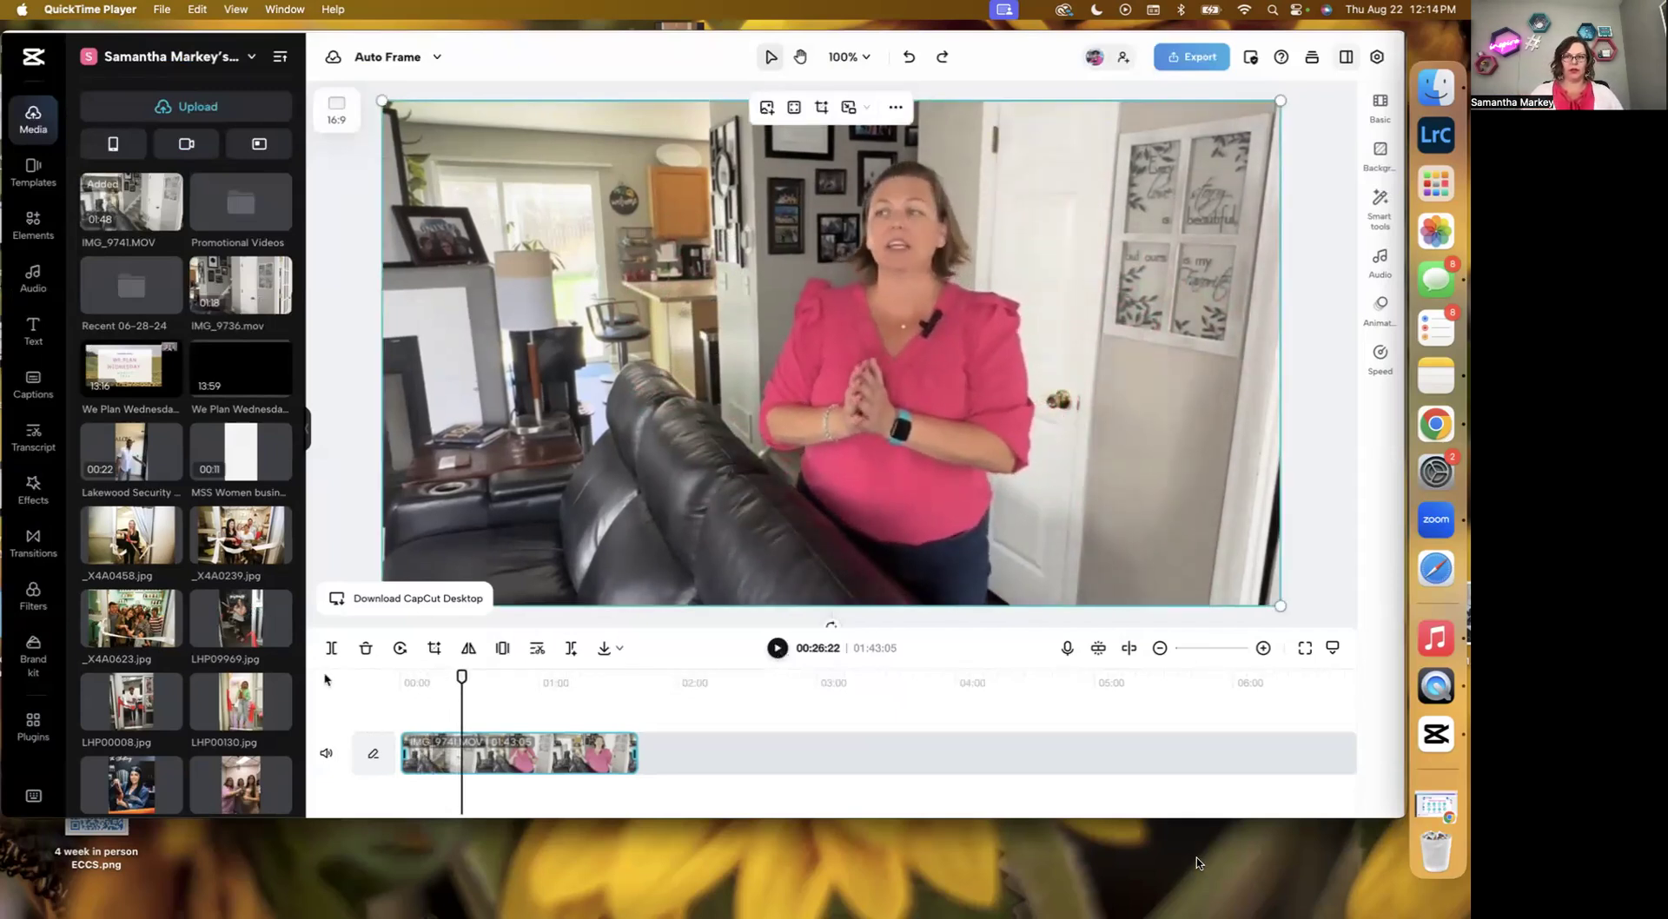
drag(458, 676, 454, 676)
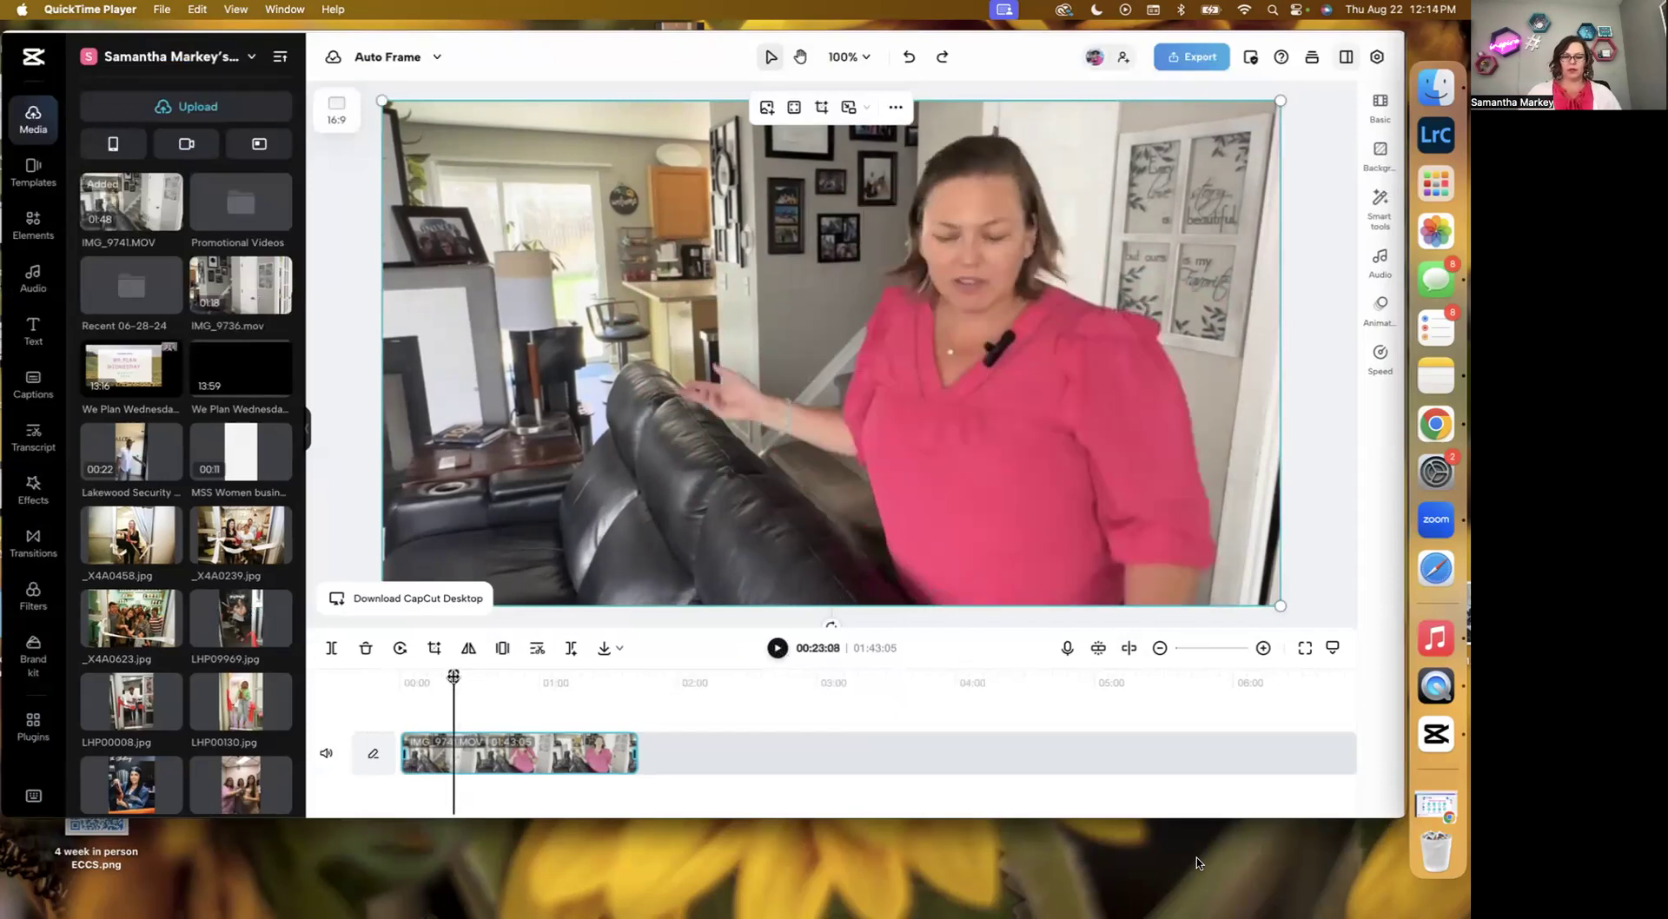
click(778, 650)
drag(457, 678, 446, 679)
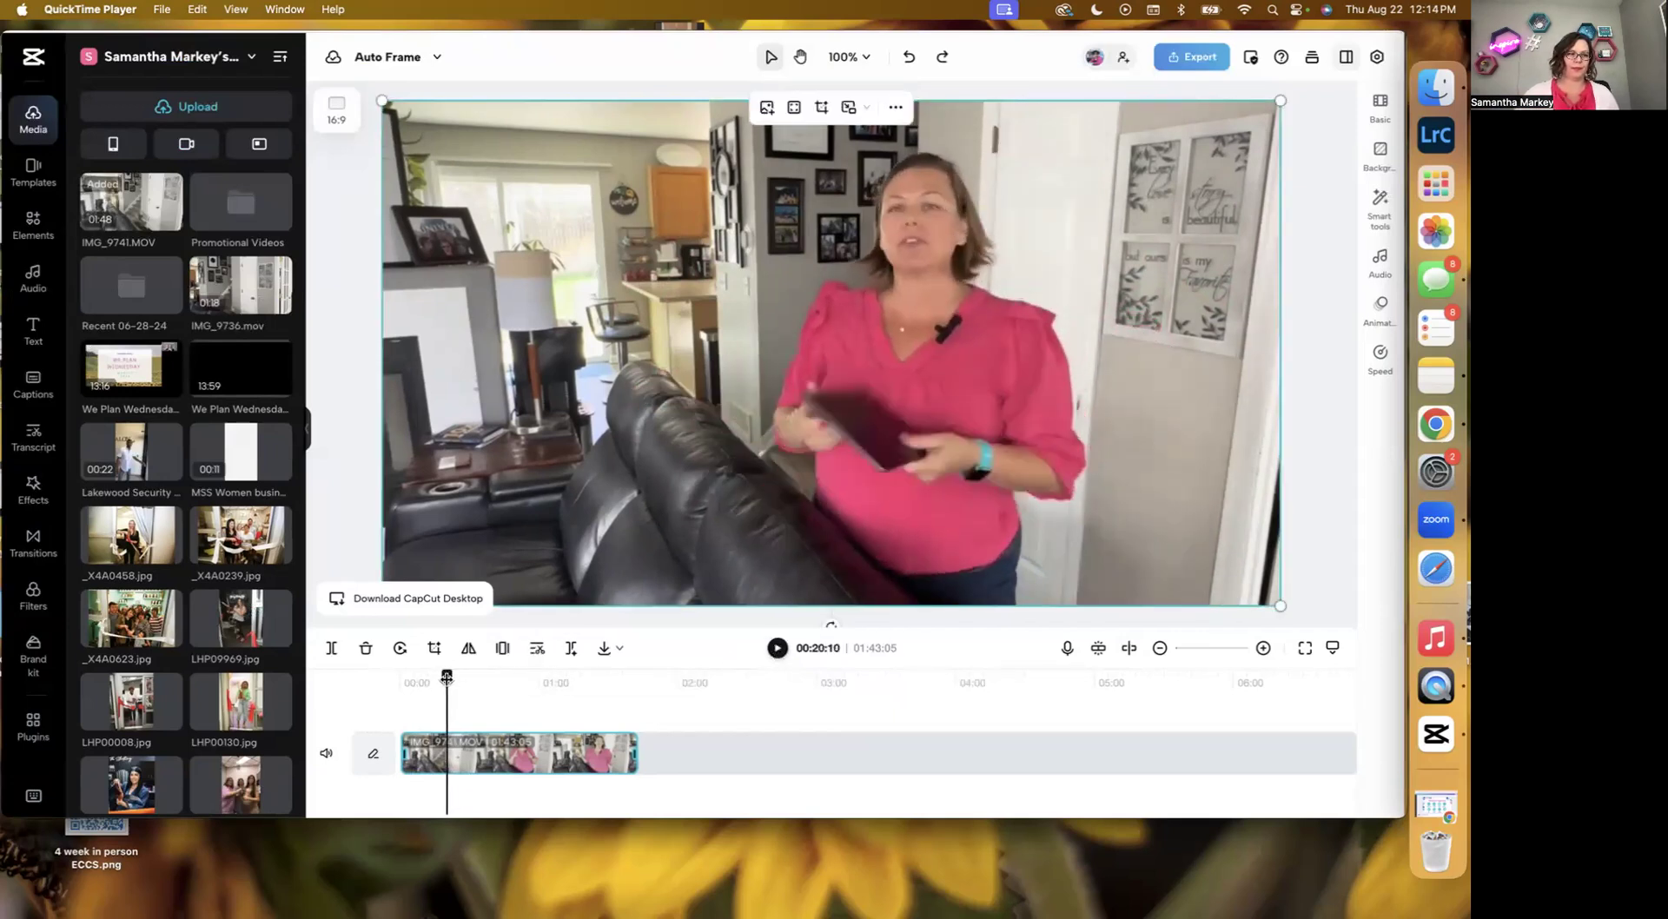
click(777, 649)
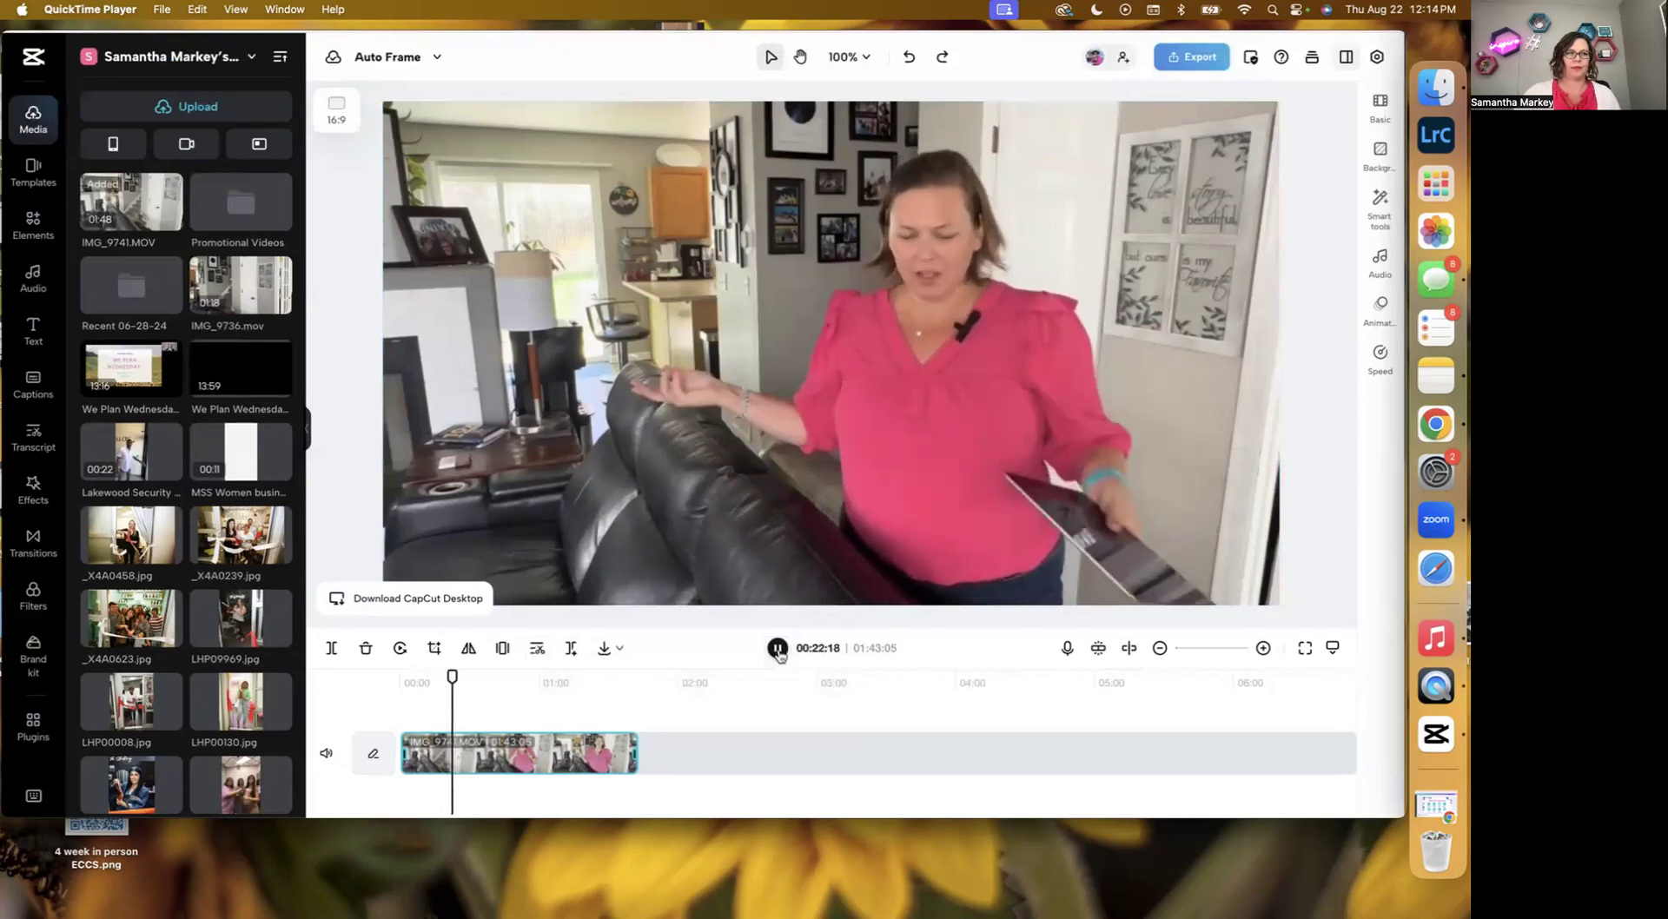
Split the video clip at the playhead around 00:23.
click(569, 749)
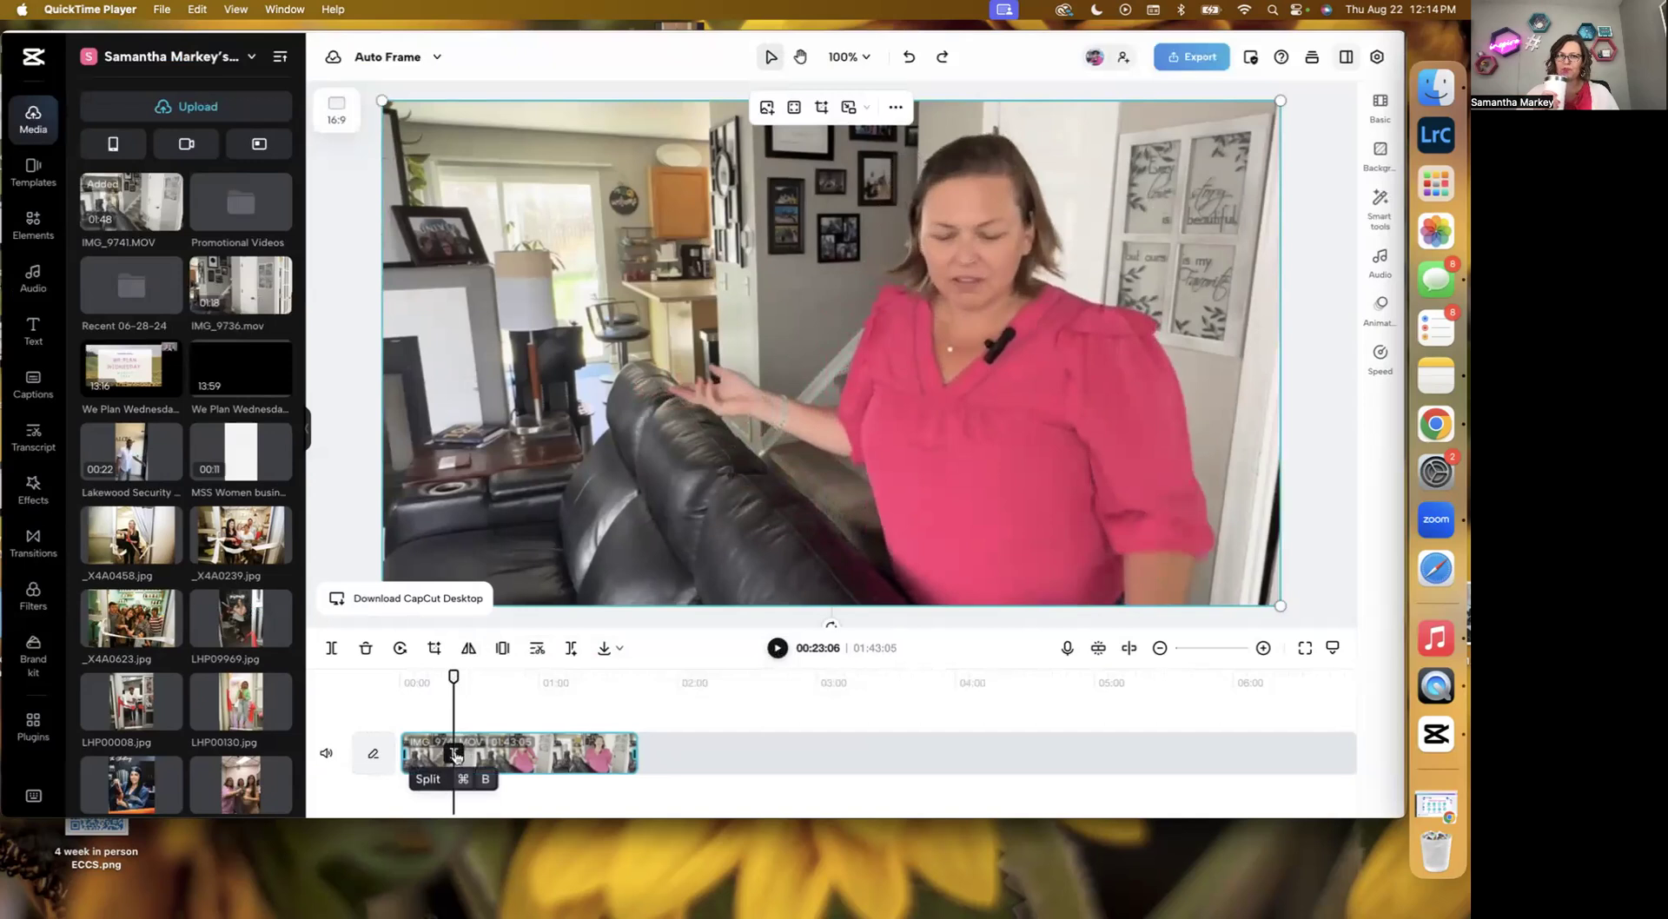
click(454, 753)
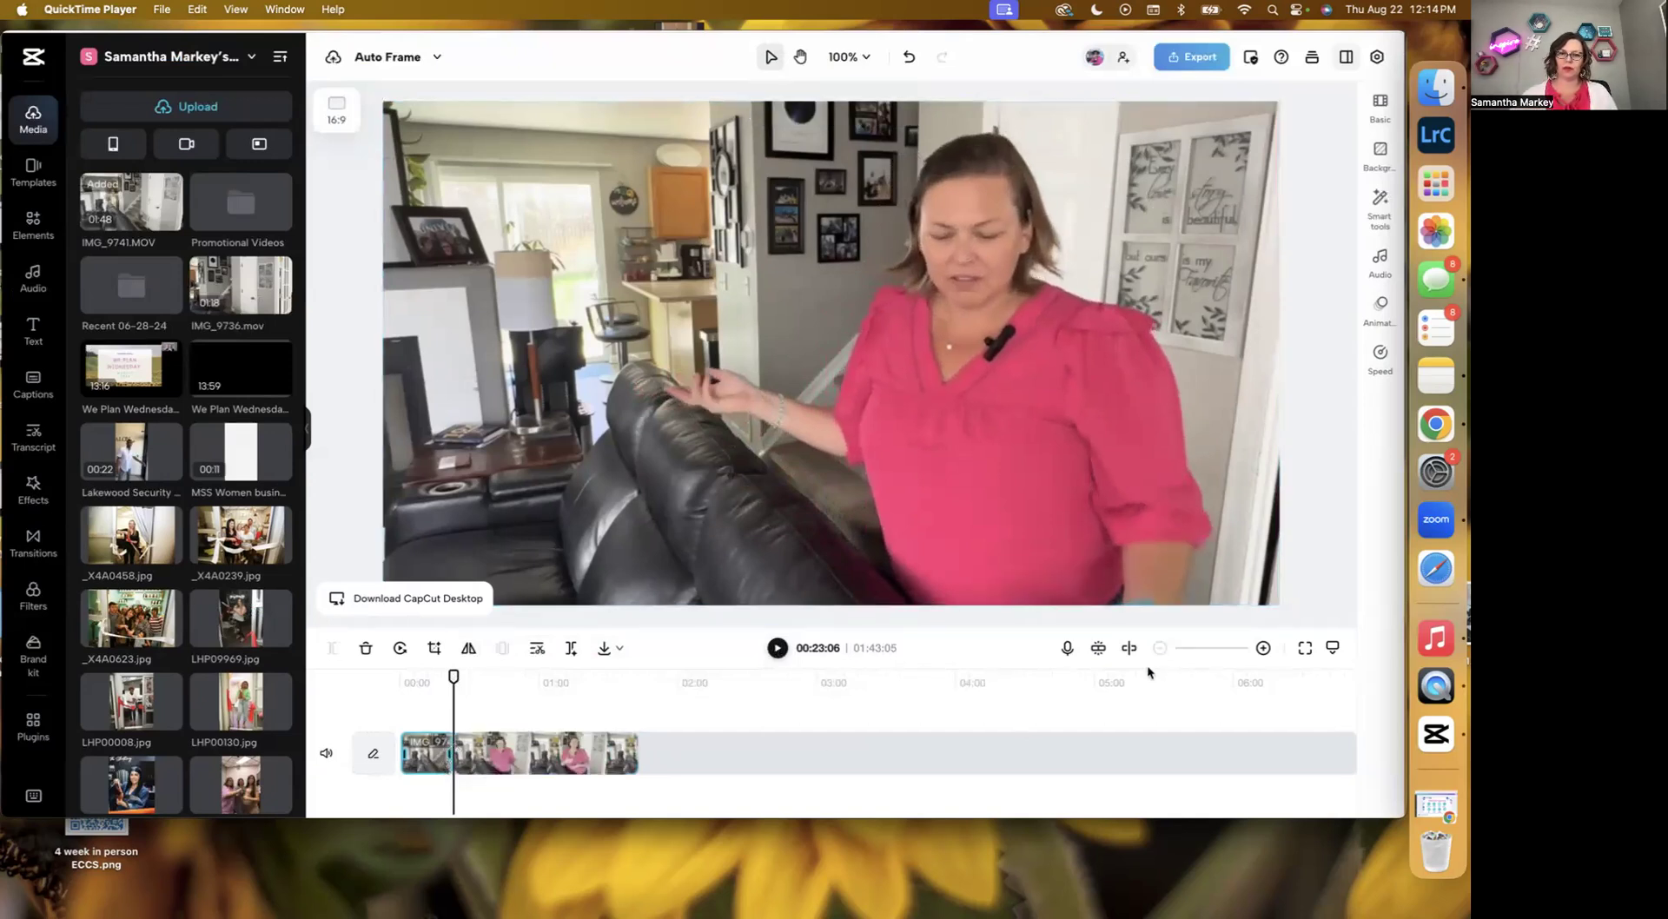
Zoom in on the timeline and trim the start of the second clip segment slightly.
click(1211, 652)
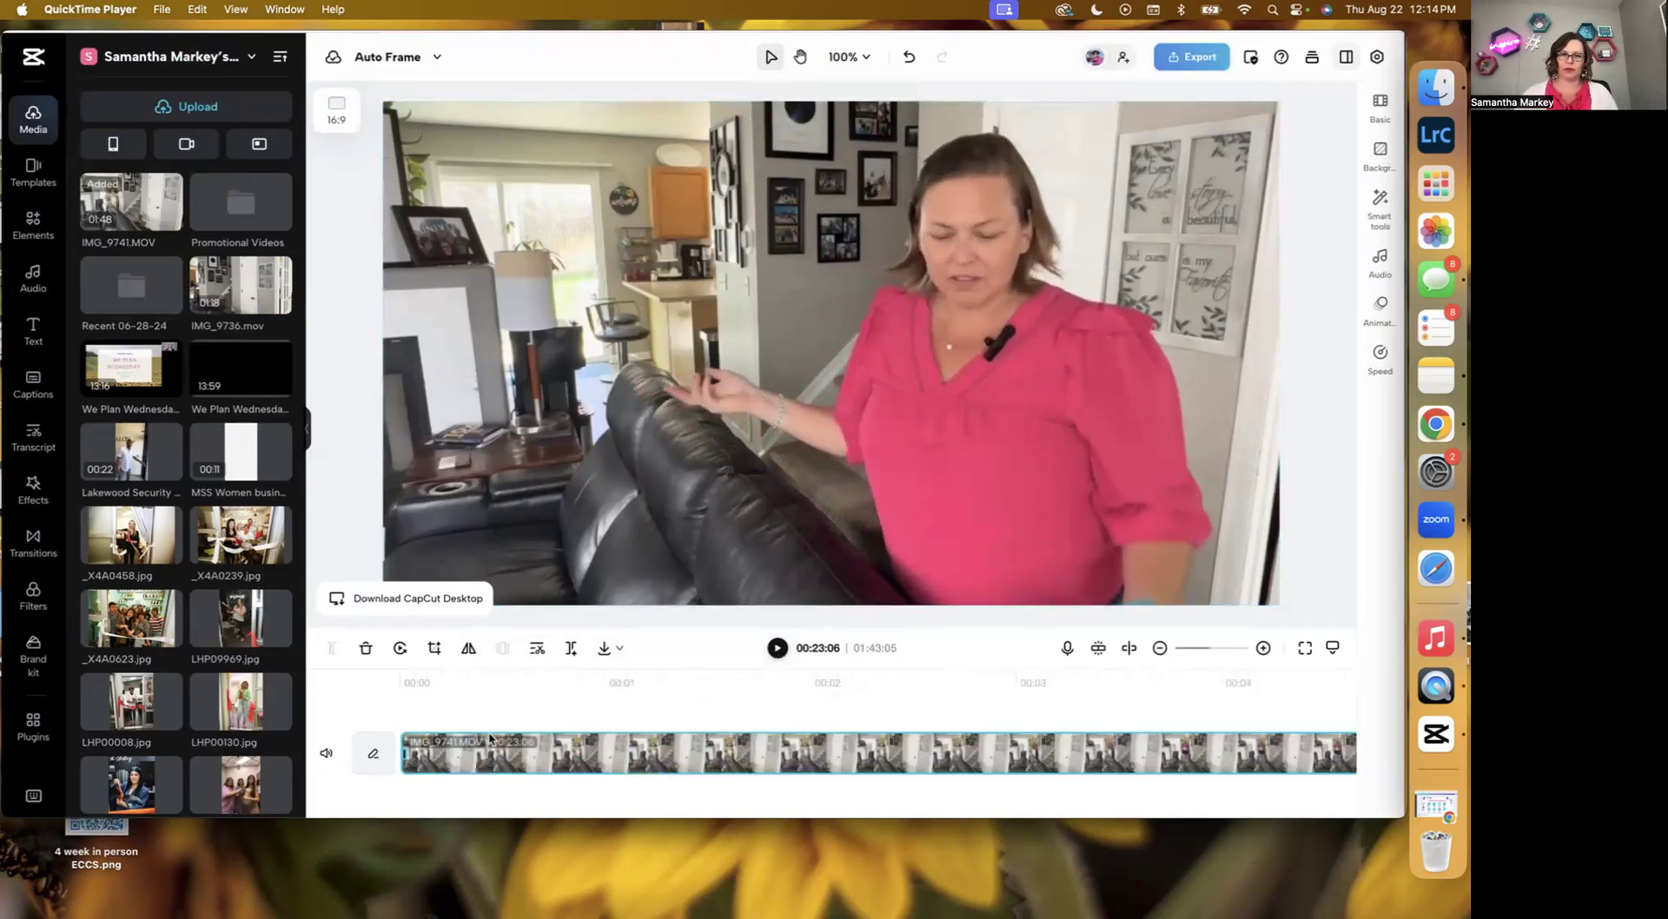
scroll(727, 745, right, 10)
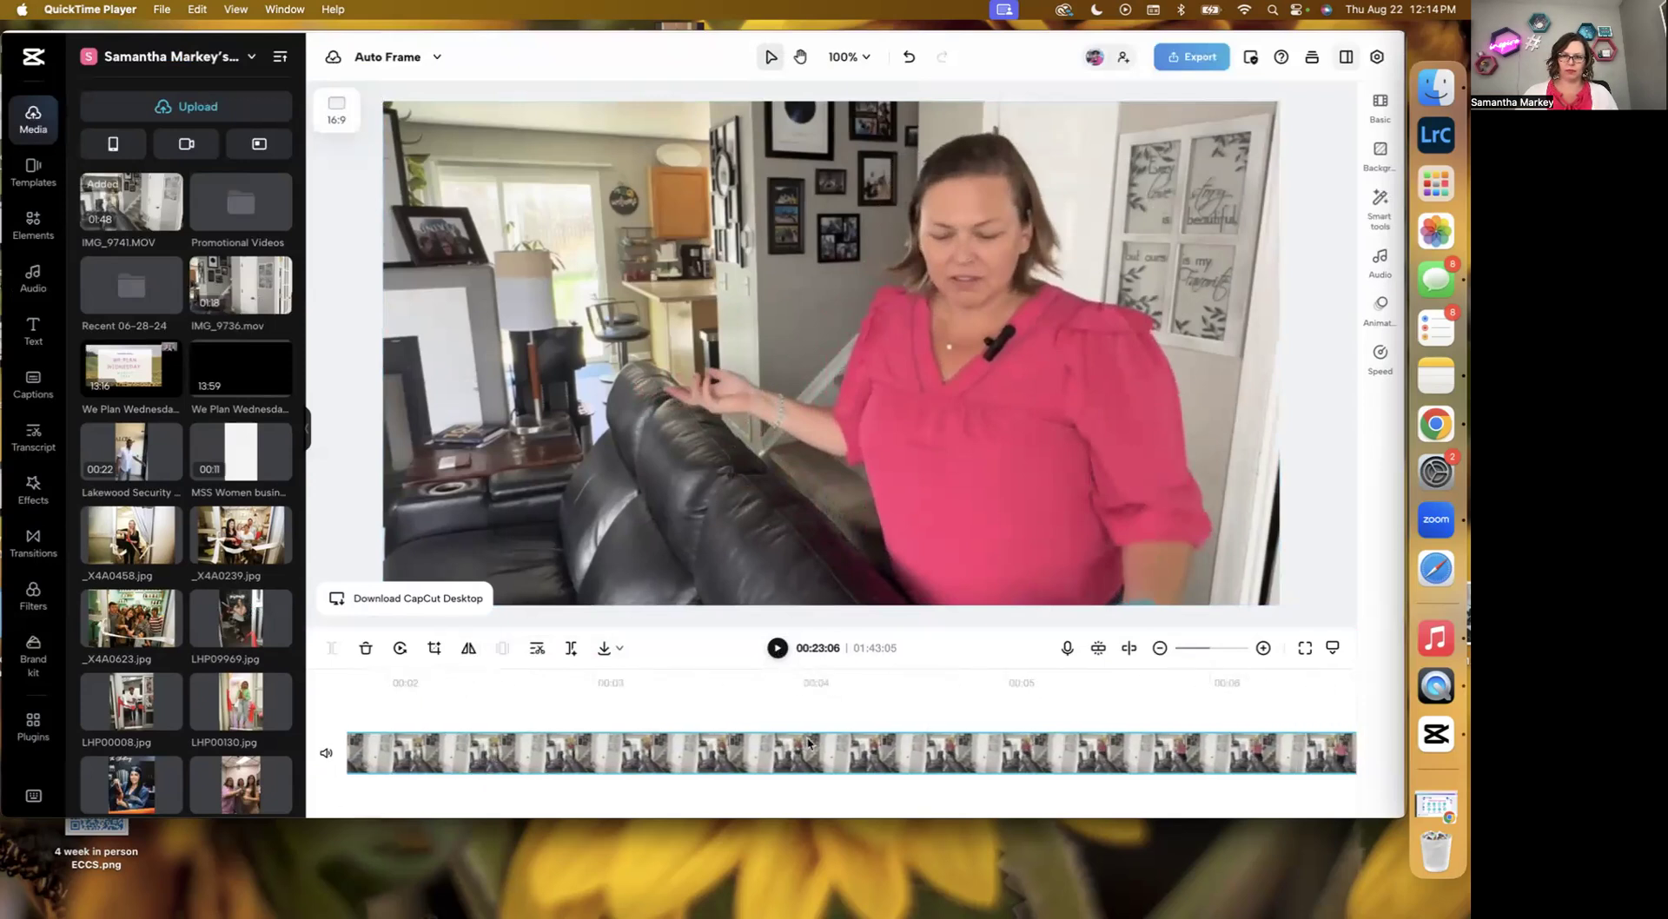
scroll(807, 743, right, 2)
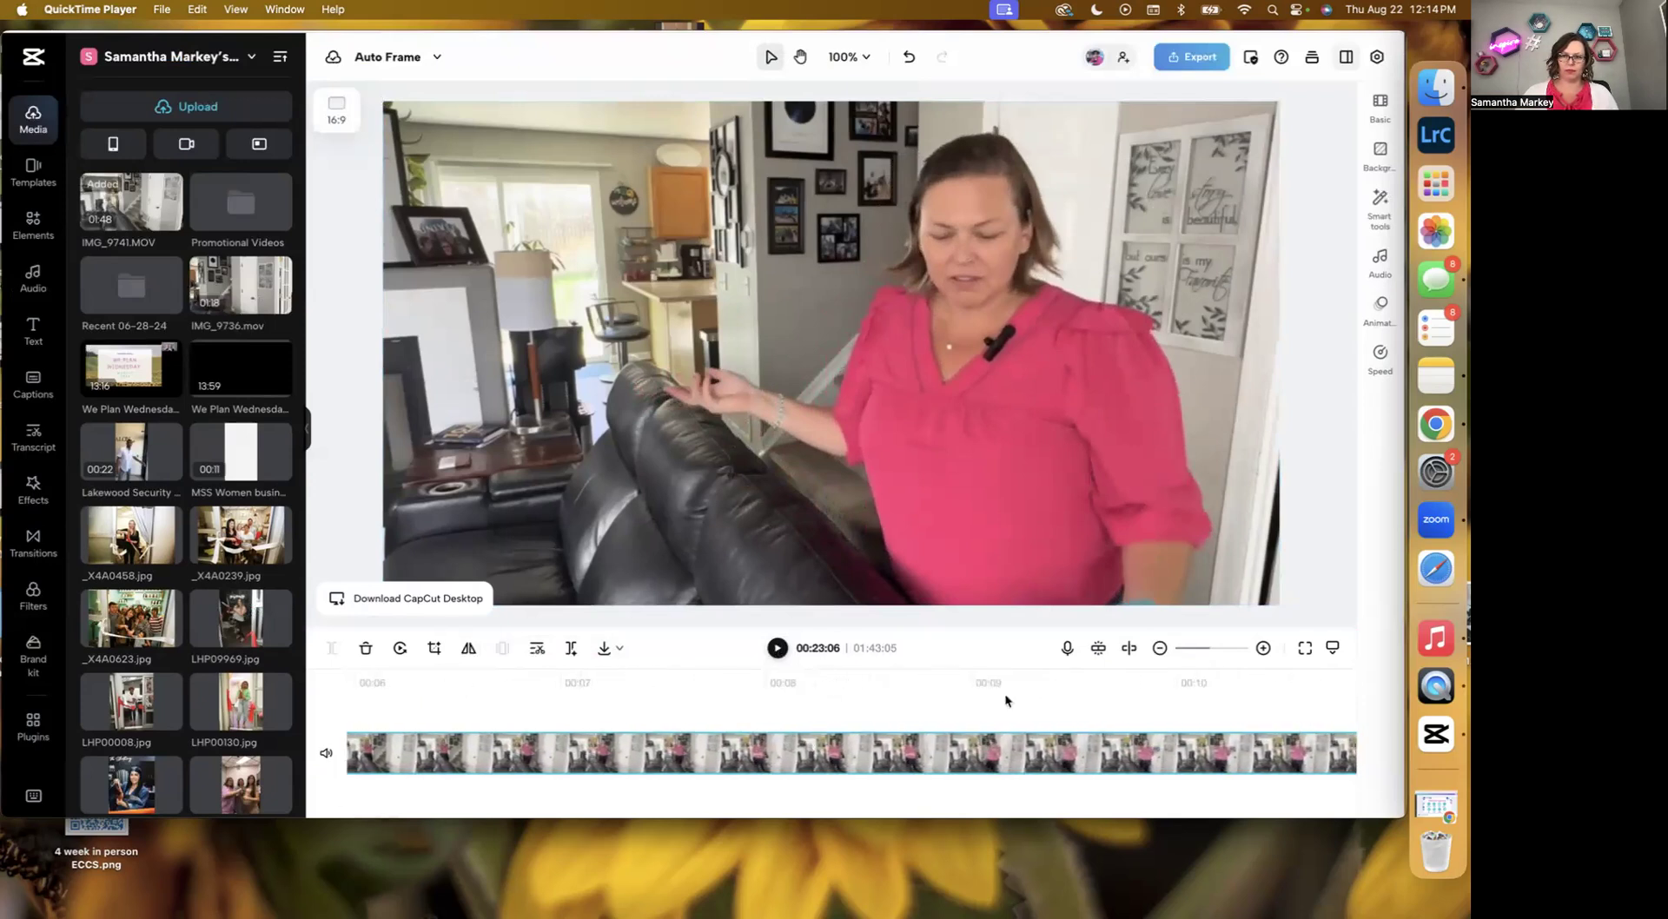
click(1194, 653)
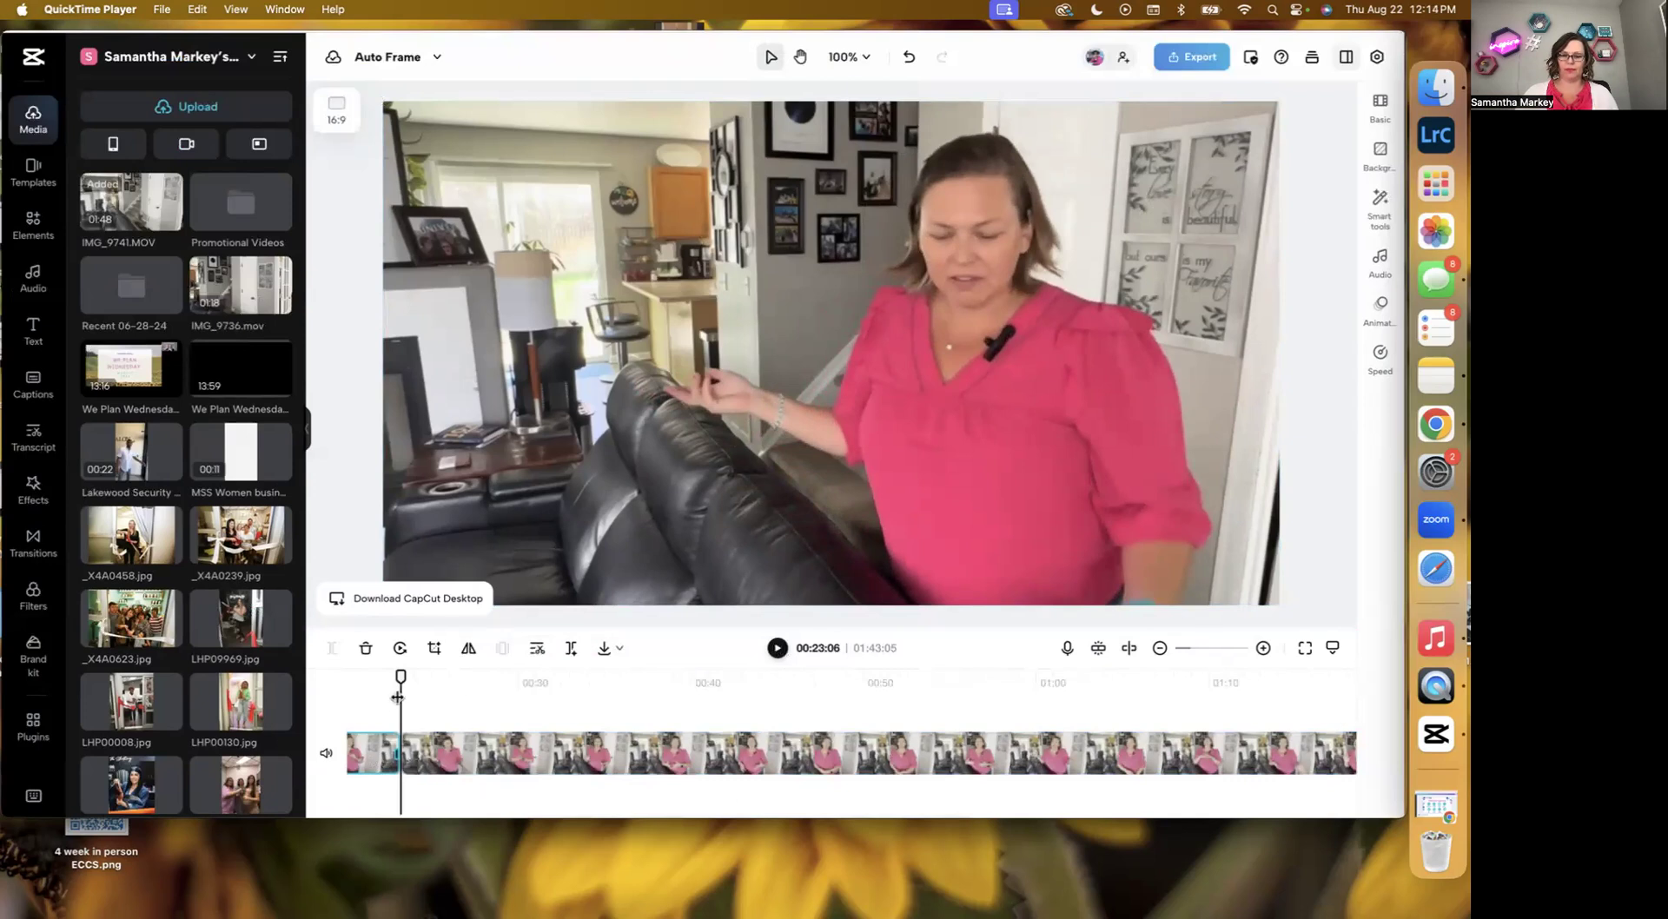
click(389, 753)
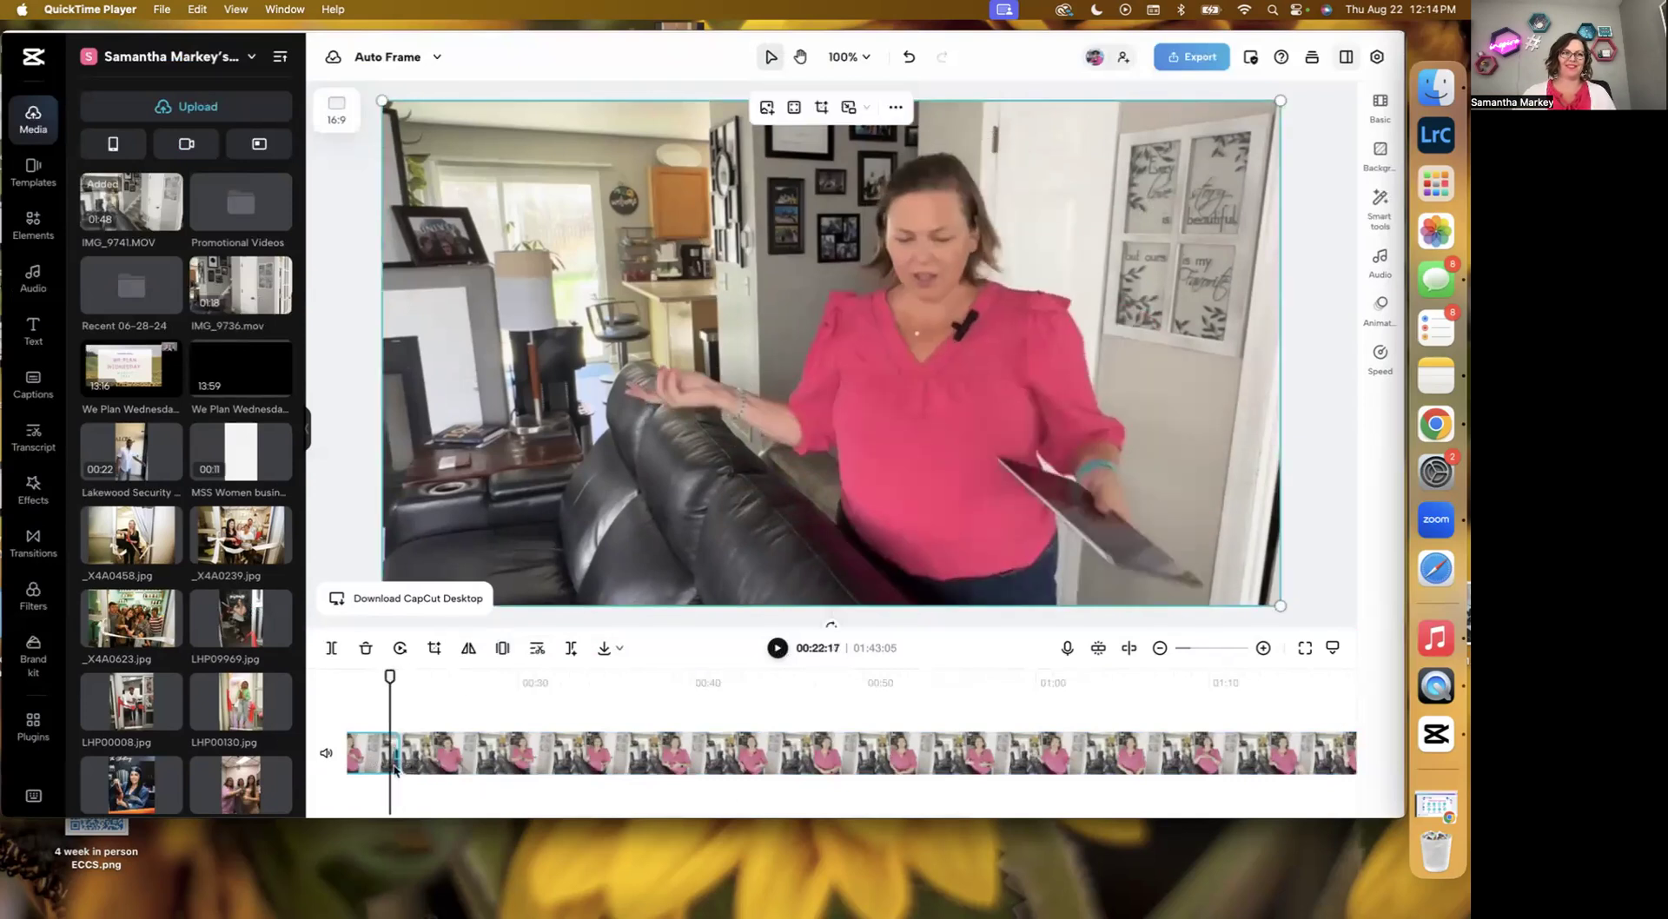
click(515, 752)
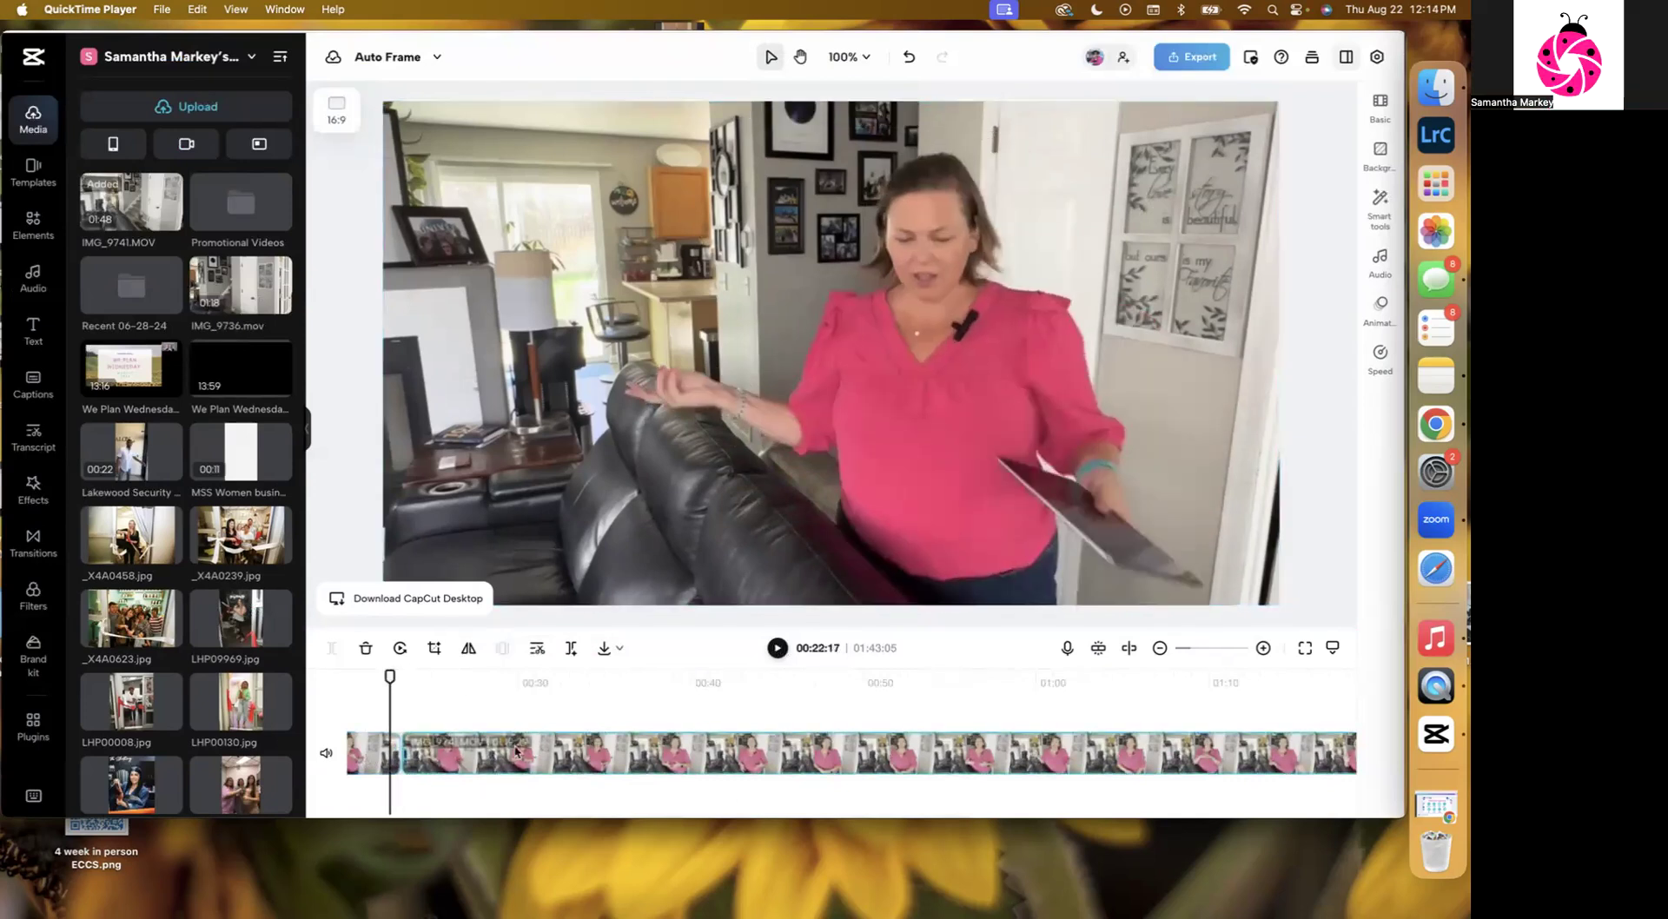
click(358, 754)
drag(382, 677, 377, 677)
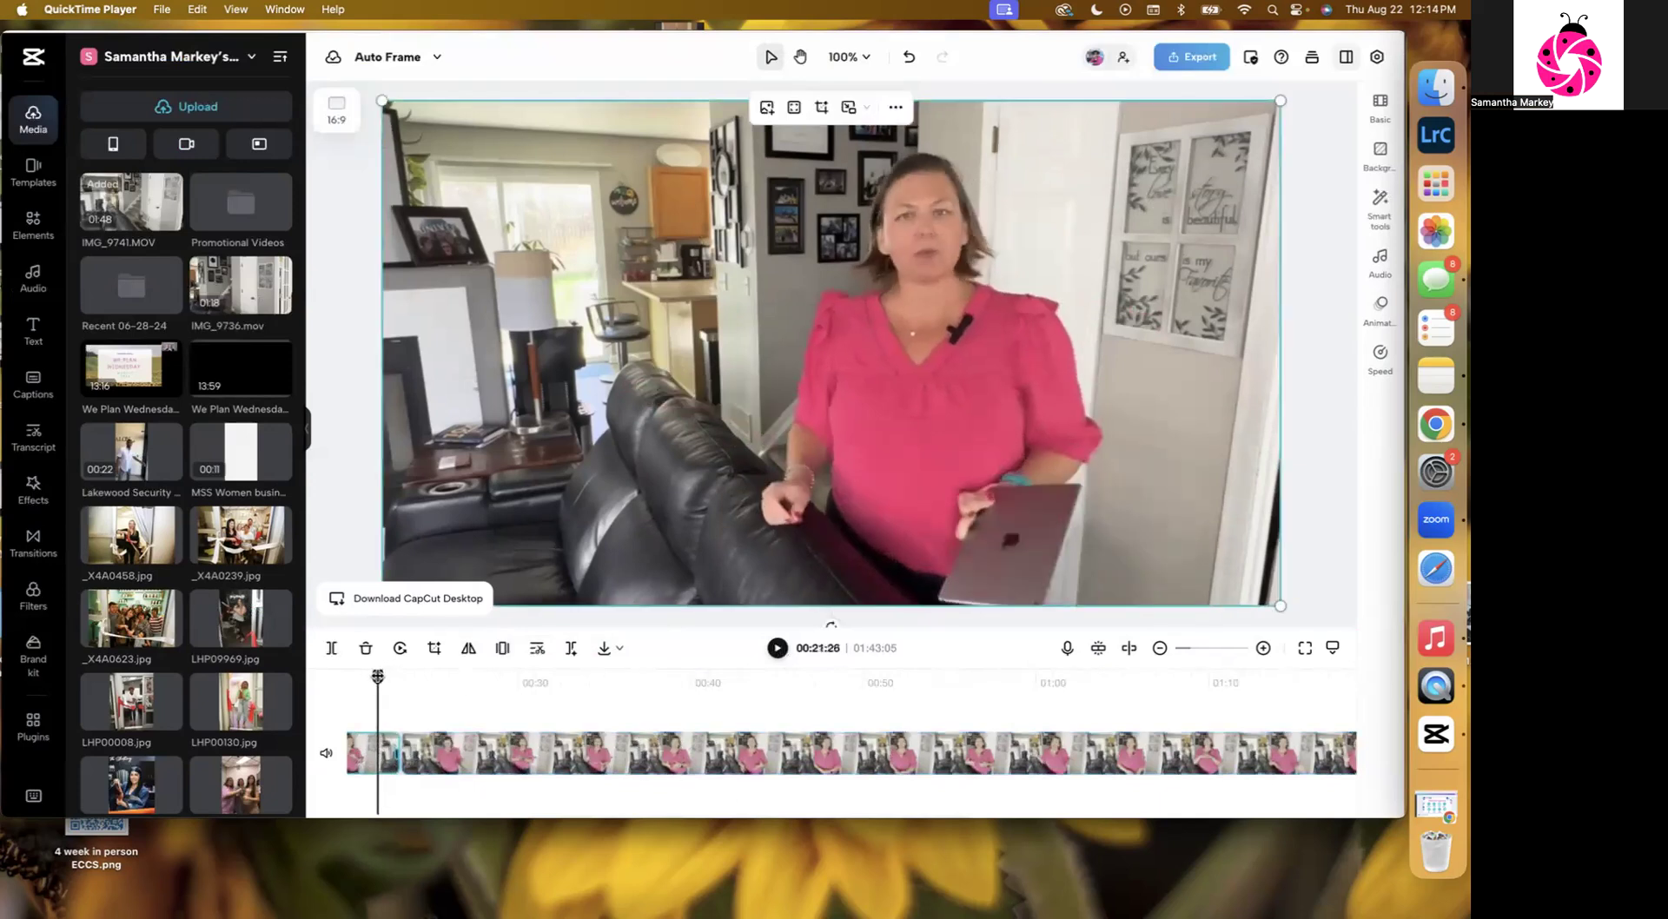
click(778, 648)
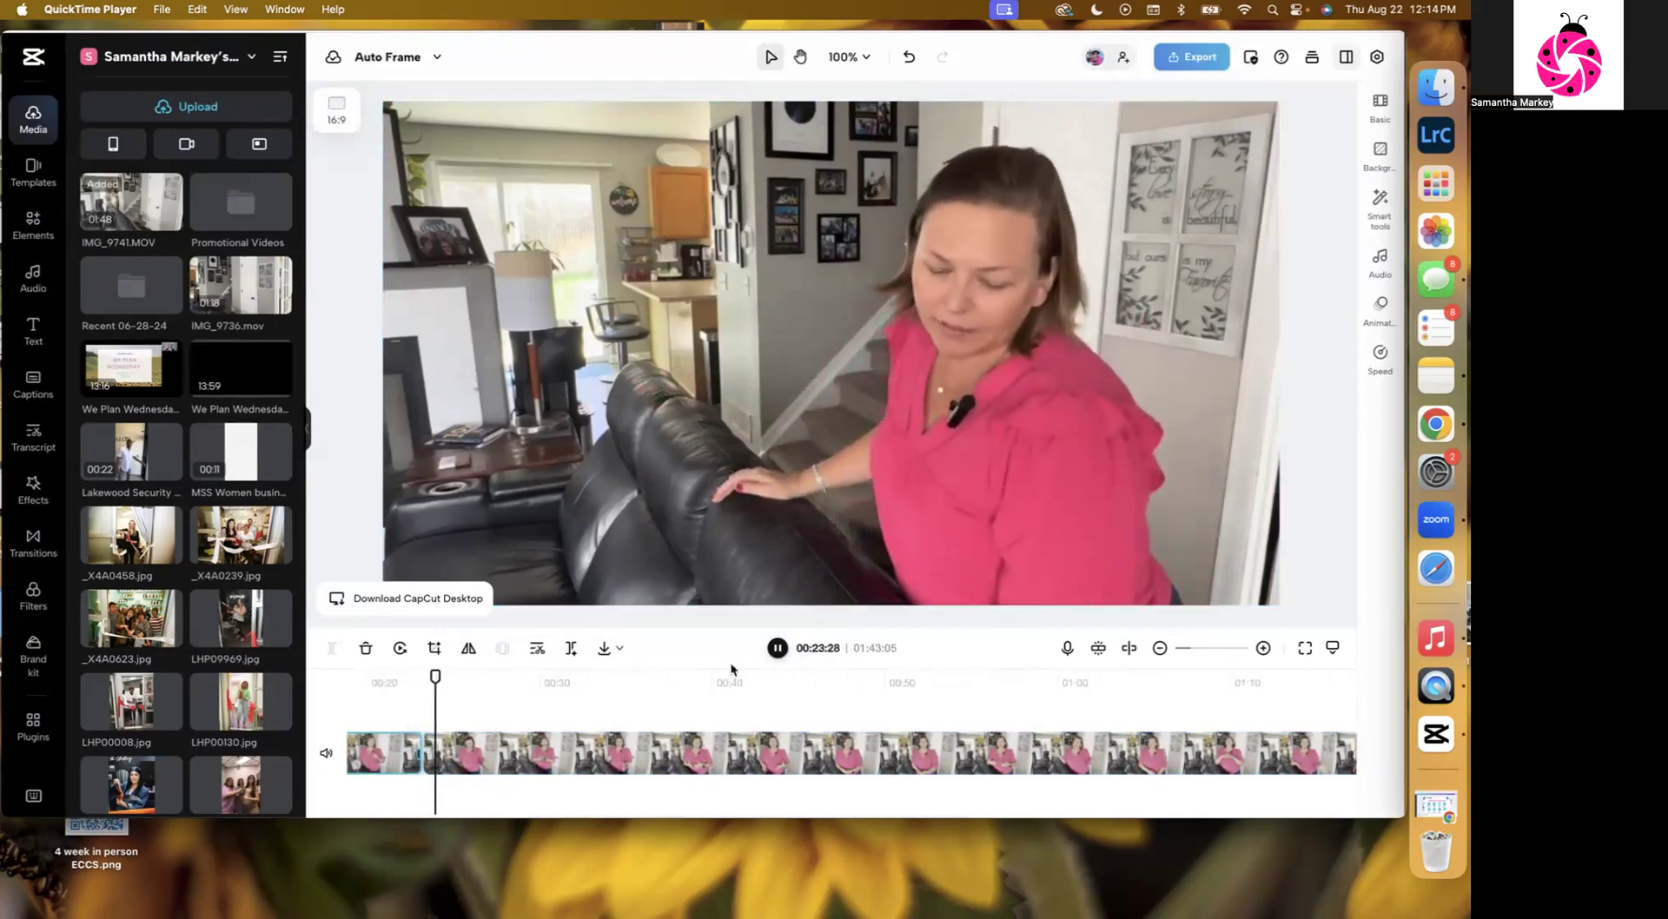
click(447, 740)
drag(429, 754, 452, 754)
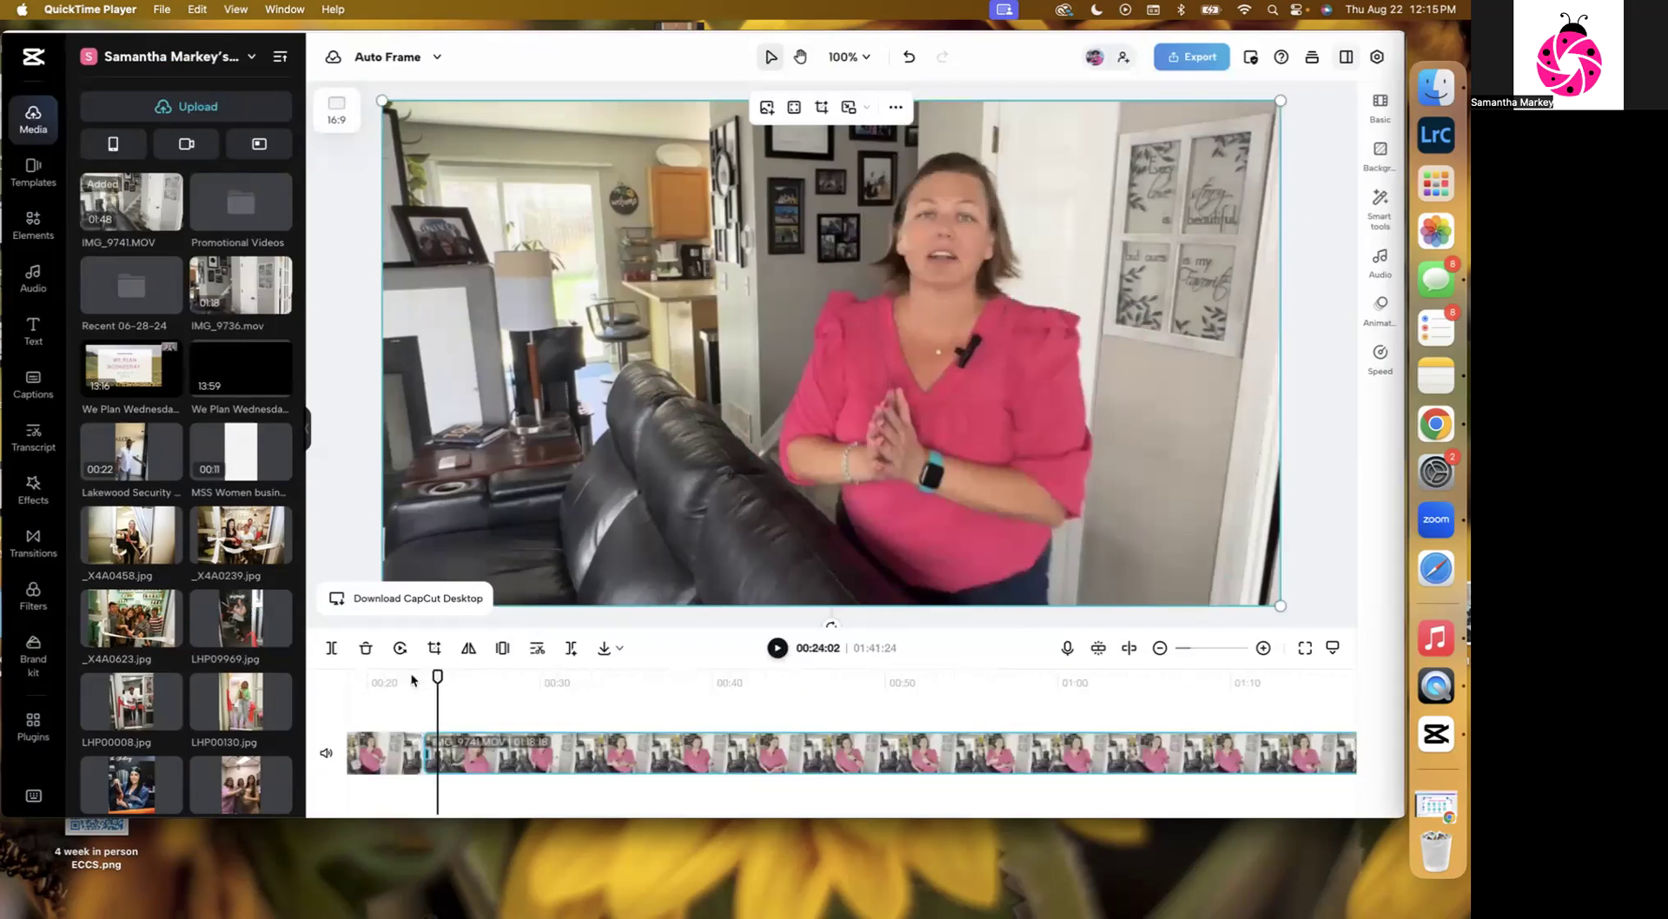
Trim the second segment's start further, preview it, and undo both trims.
click(411, 681)
click(775, 649)
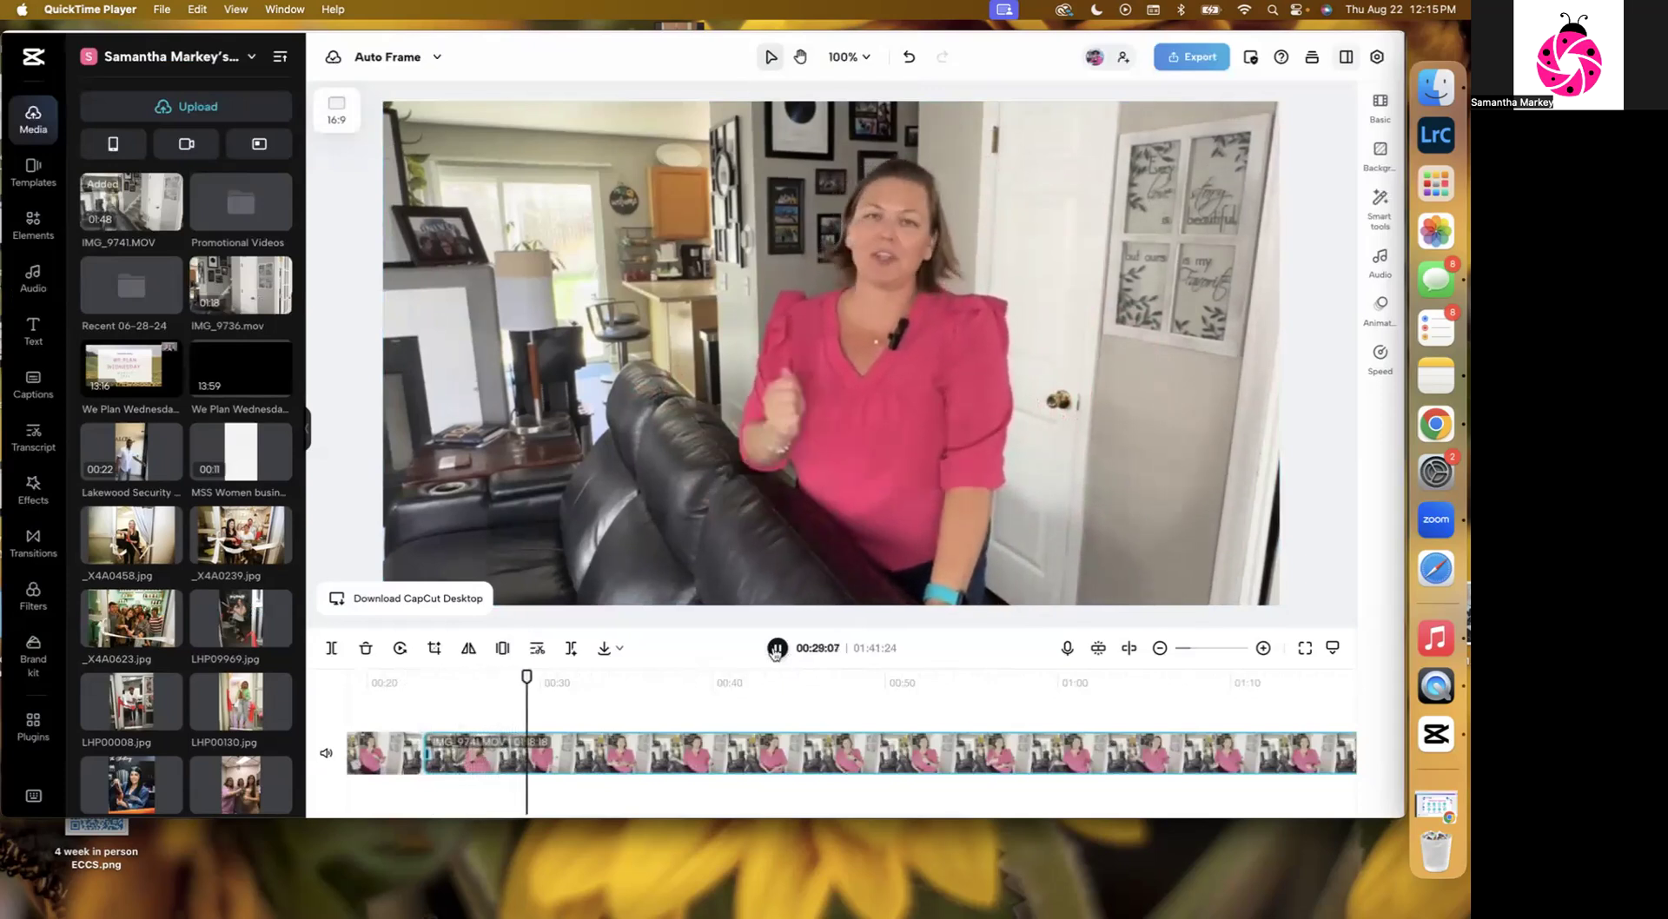
click(776, 649)
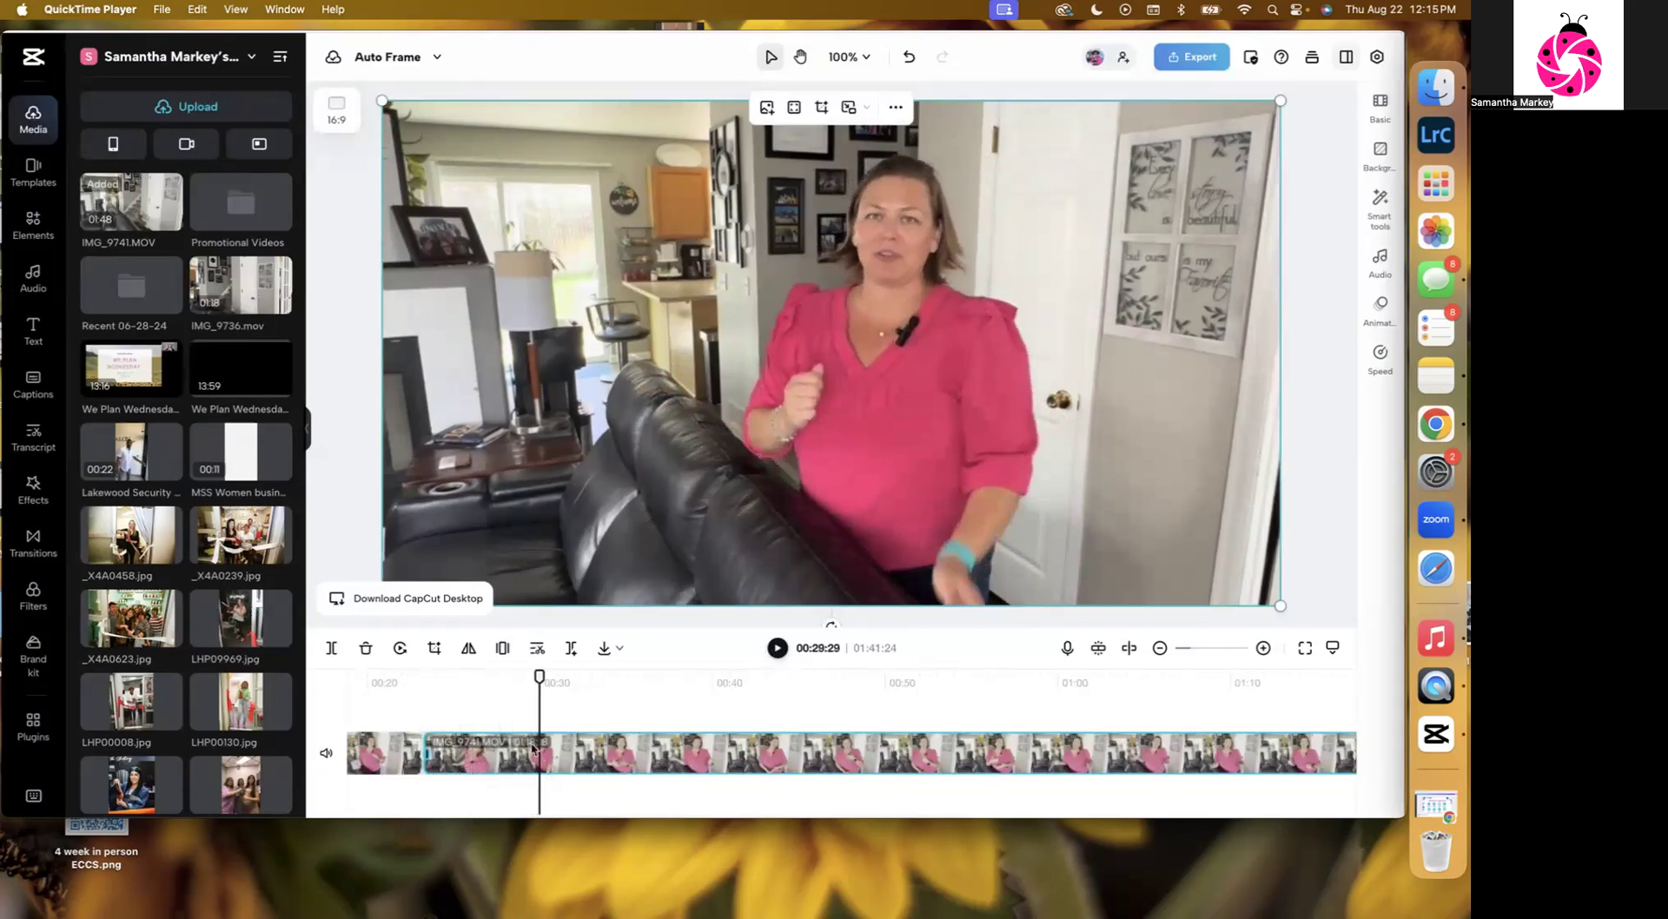
drag(428, 752, 494, 760)
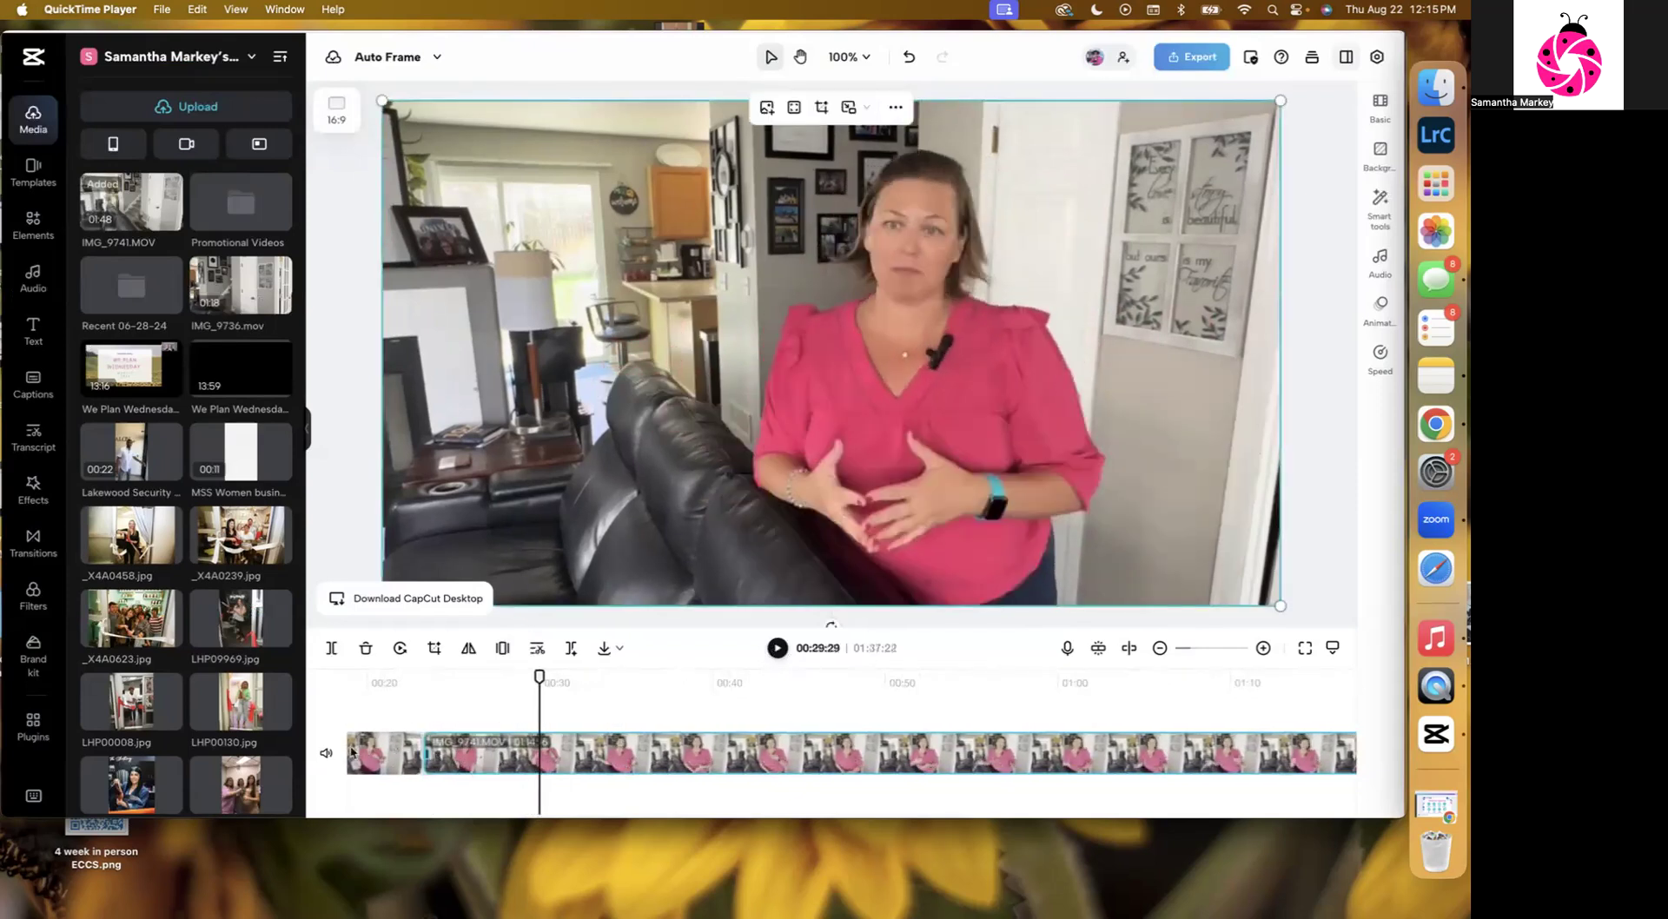
click(402, 750)
click(410, 680)
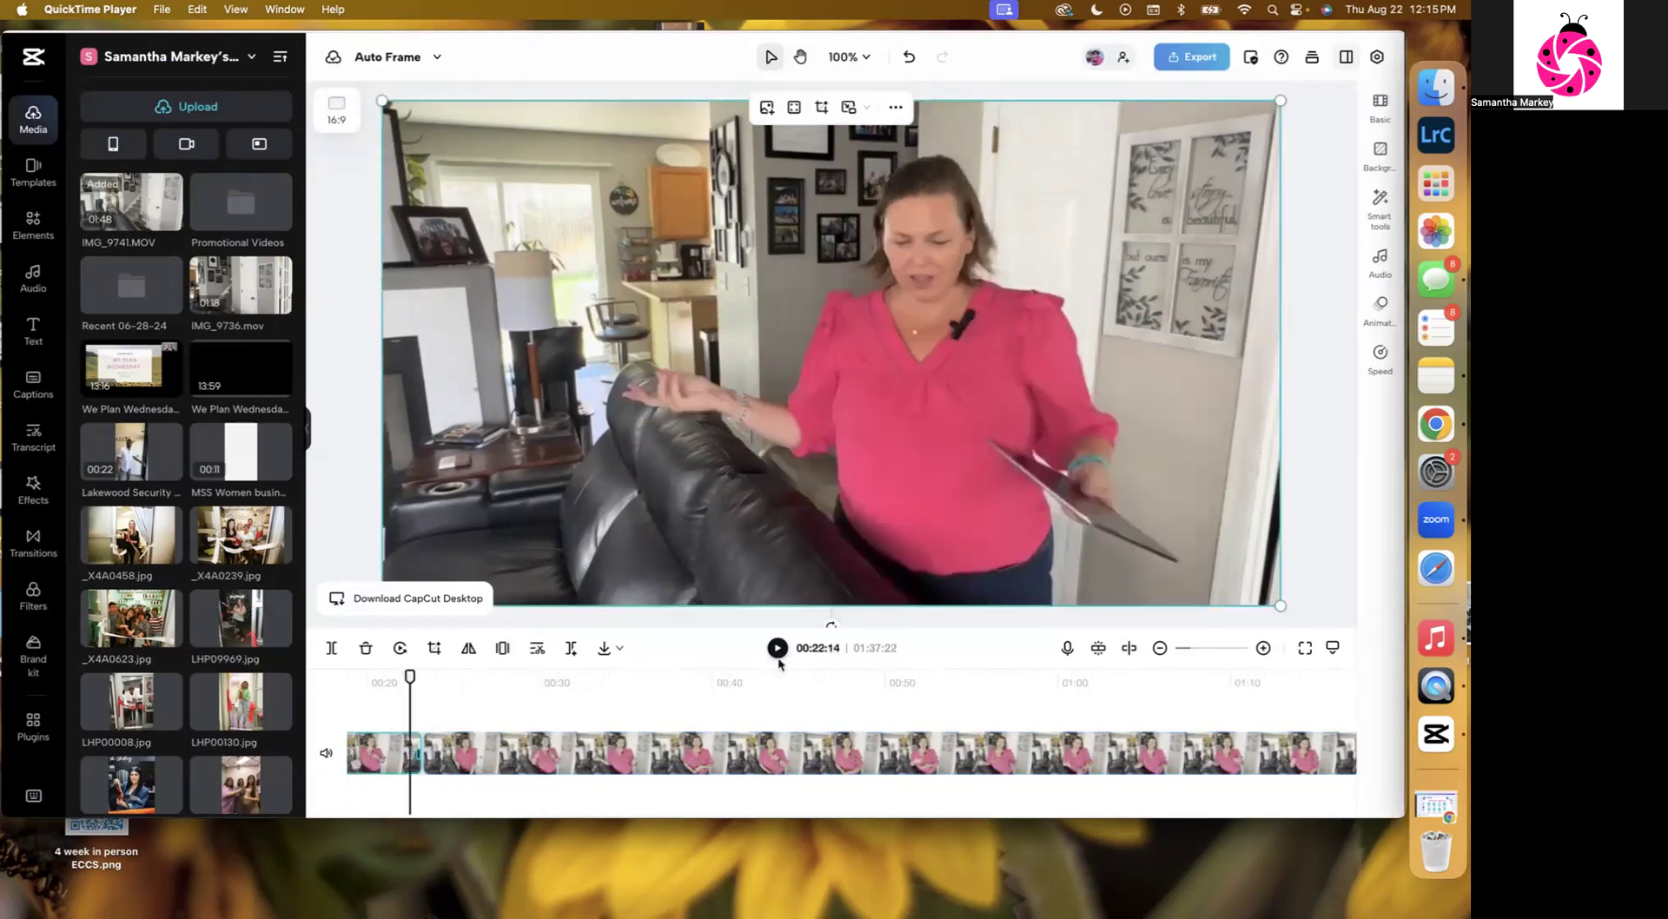
click(779, 649)
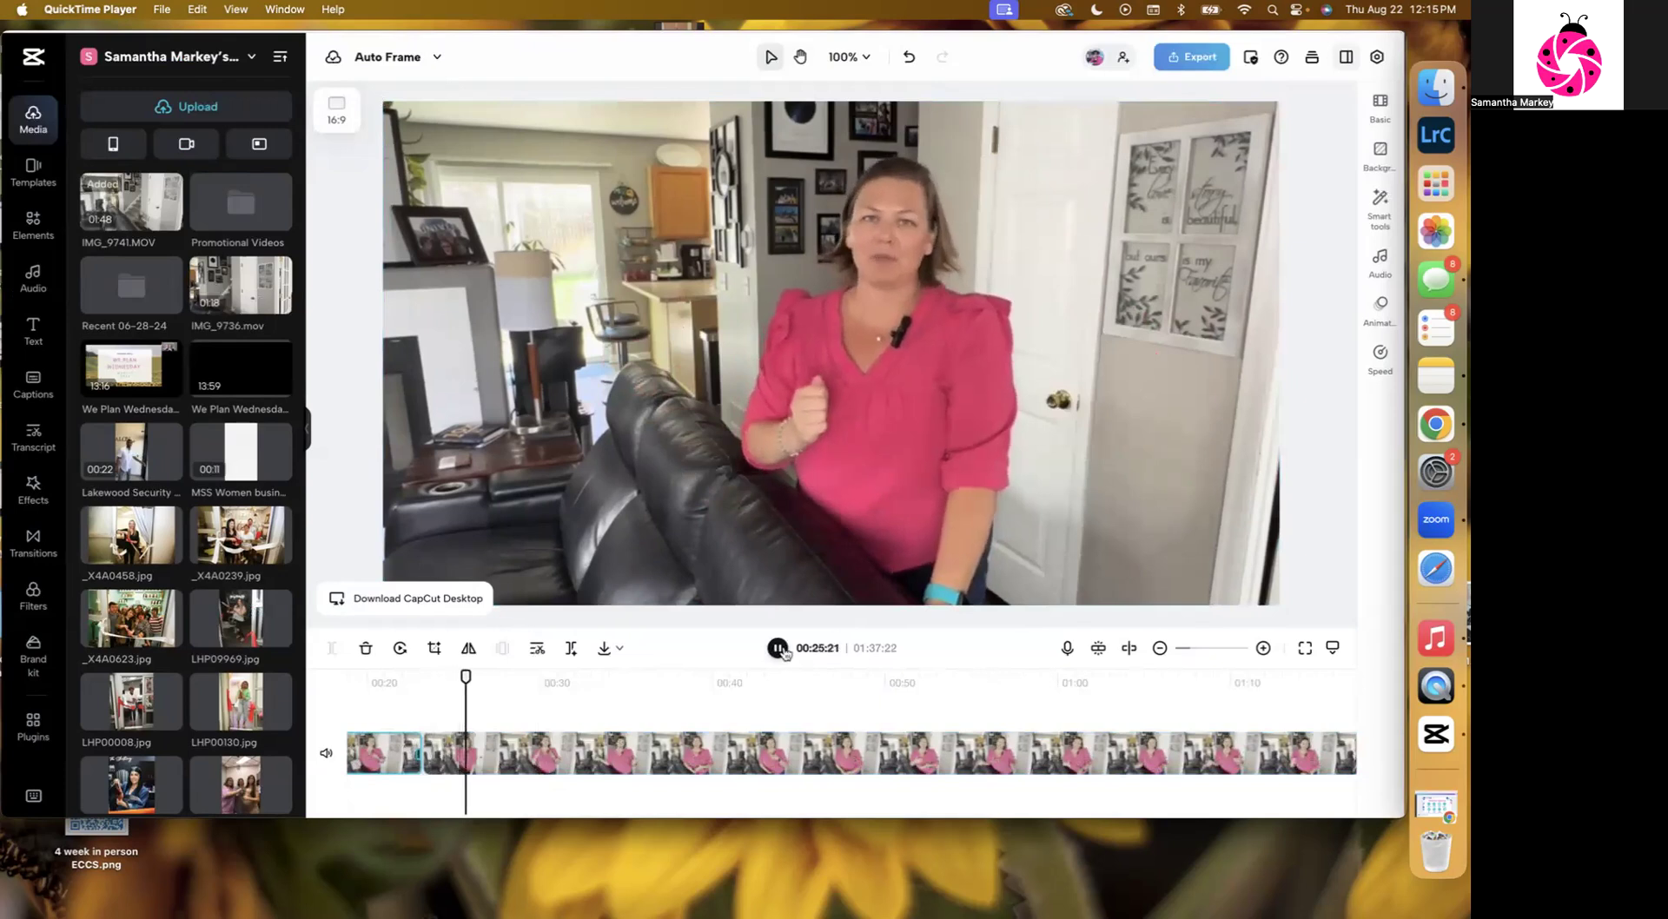
key(space)
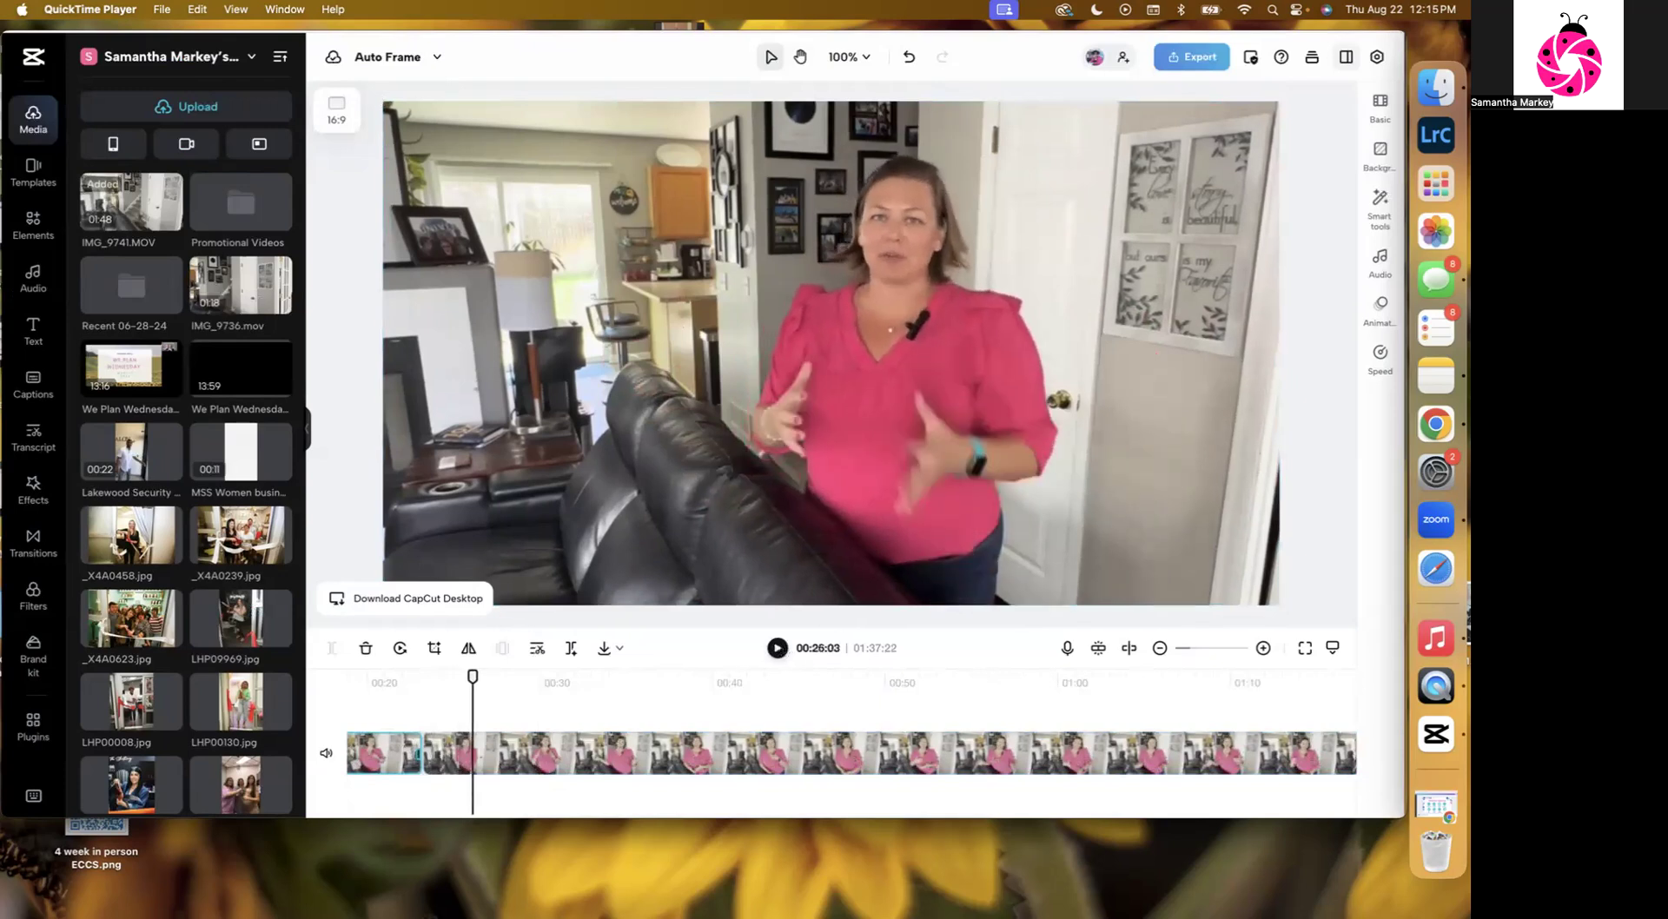
click(910, 61)
click(910, 61)
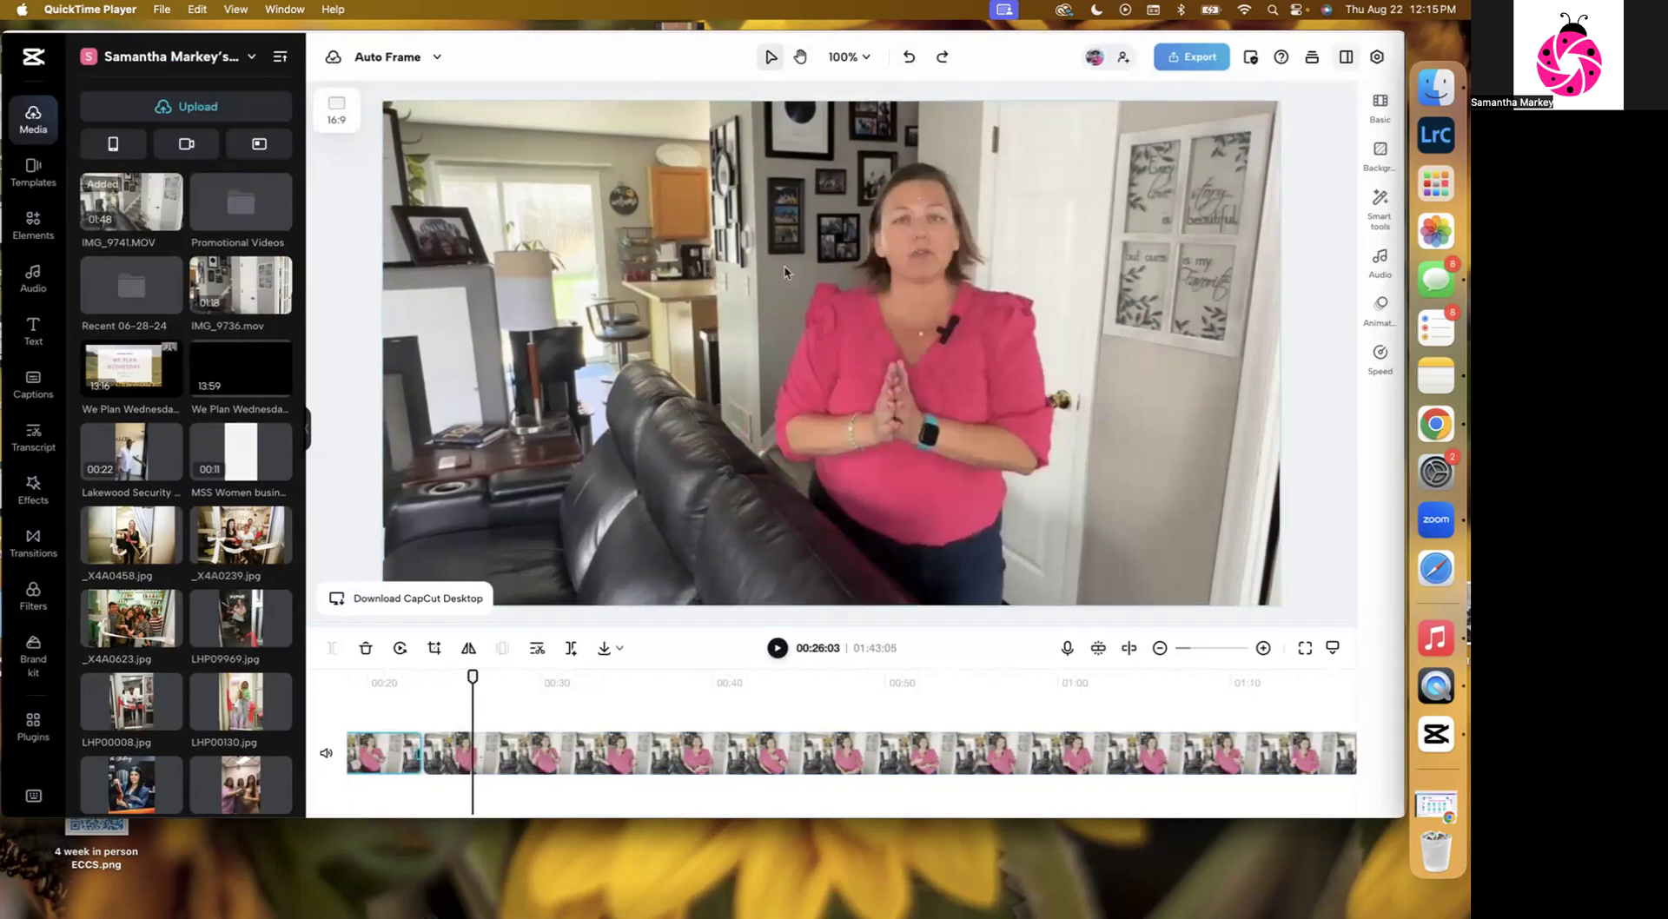
Split the clip again at about 00:29 and delete the segment between the two cuts.
click(428, 678)
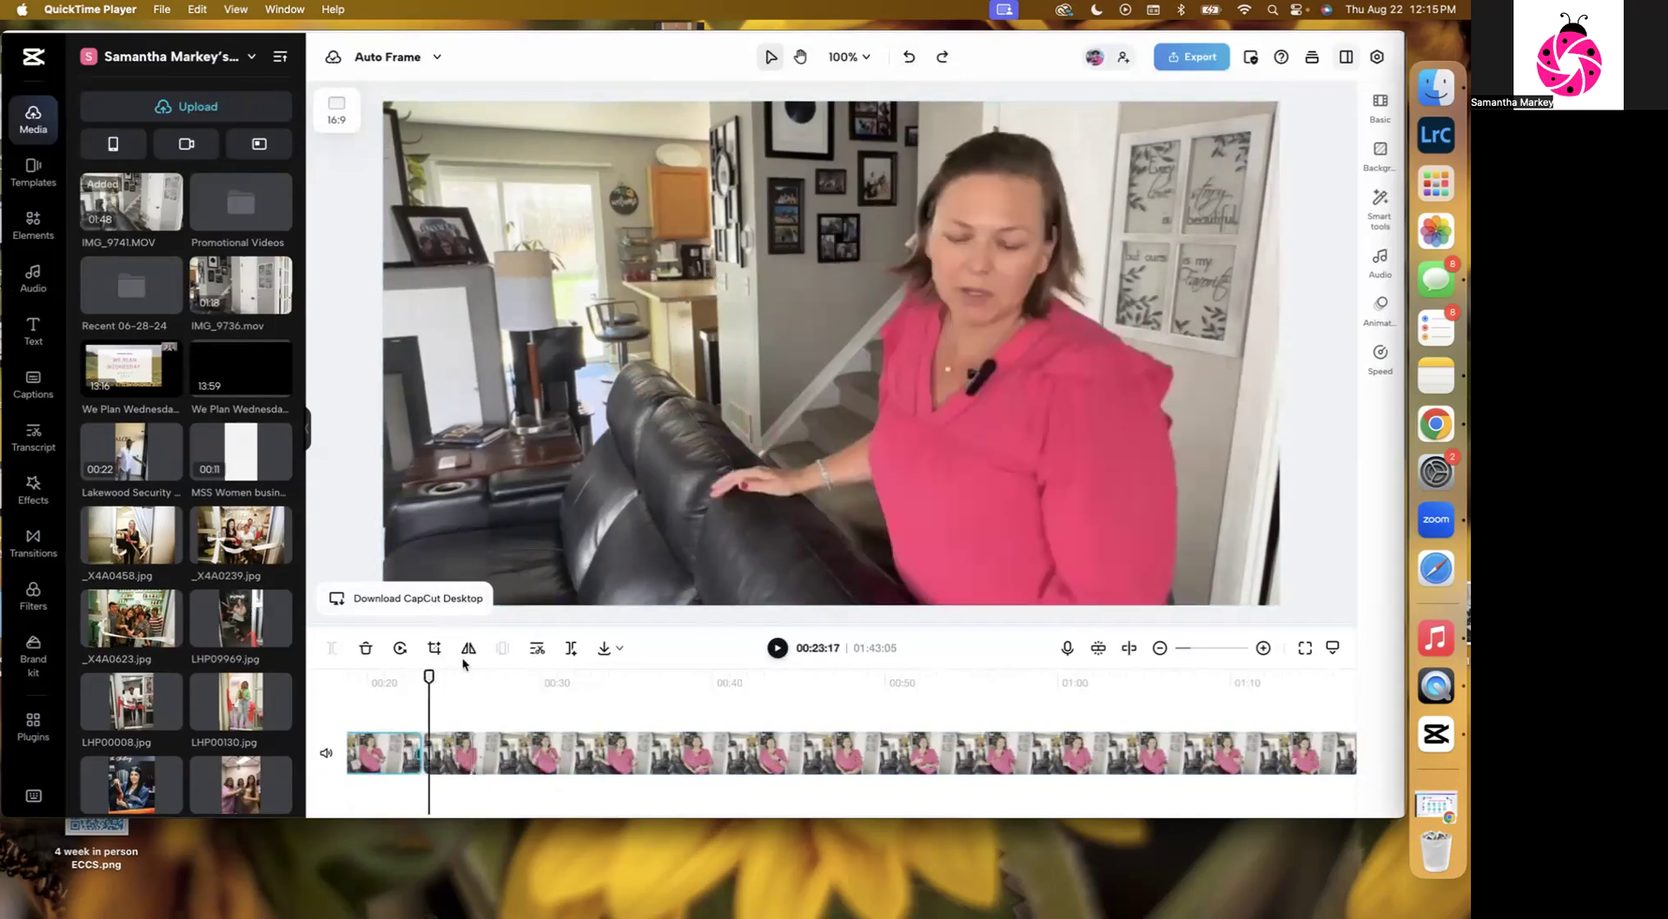
click(777, 648)
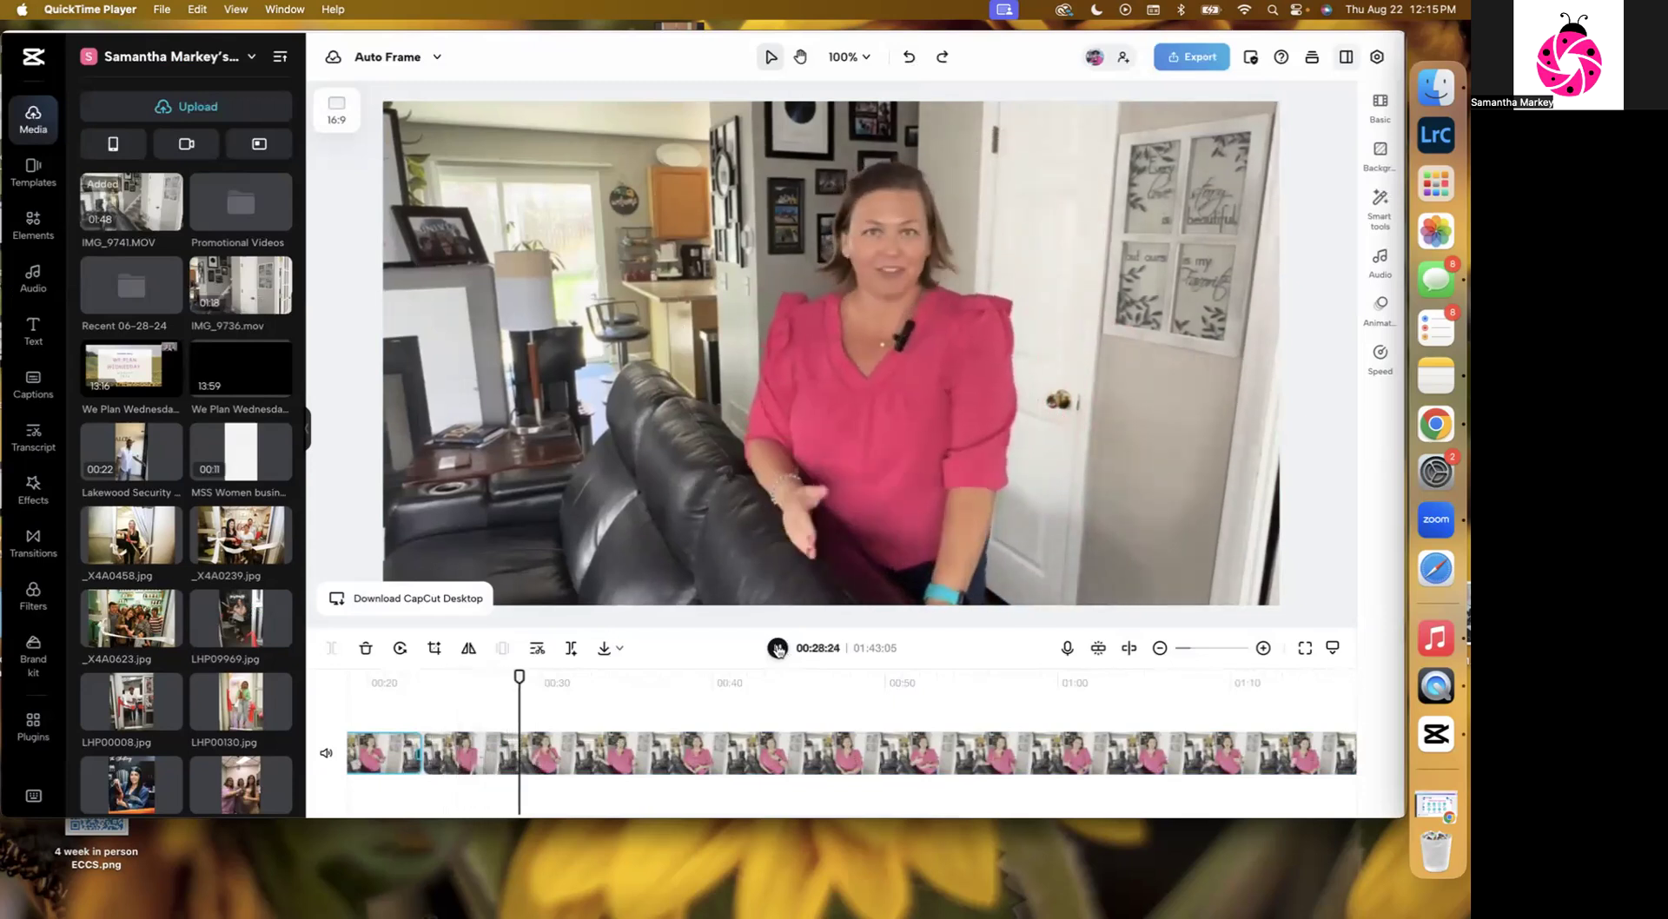
click(777, 648)
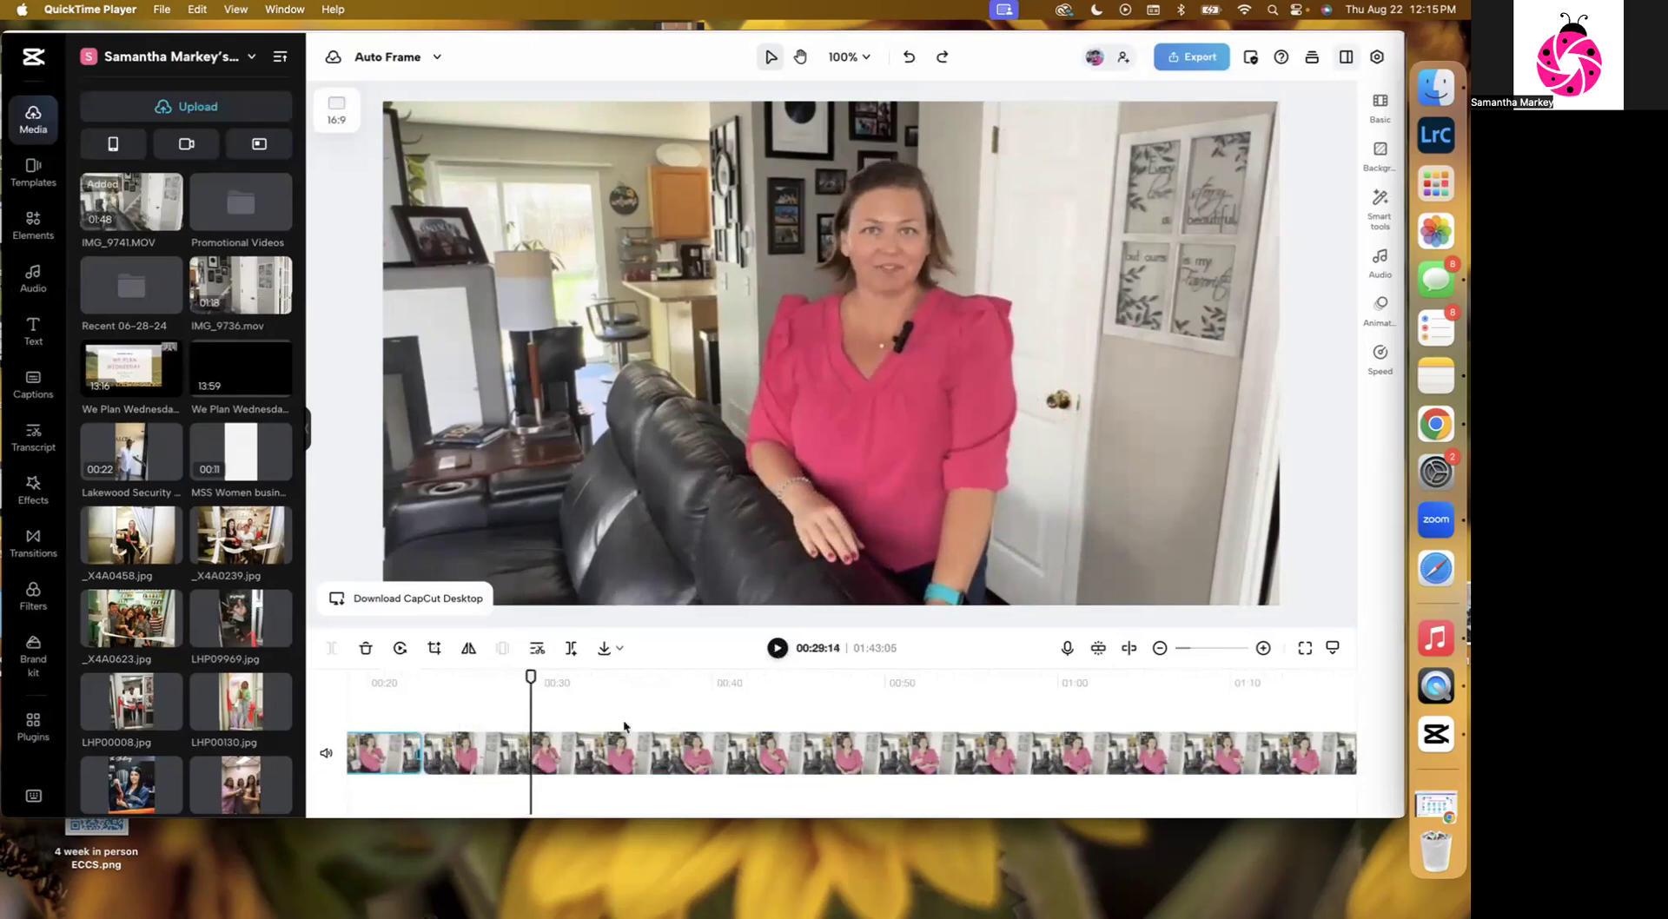
click(531, 755)
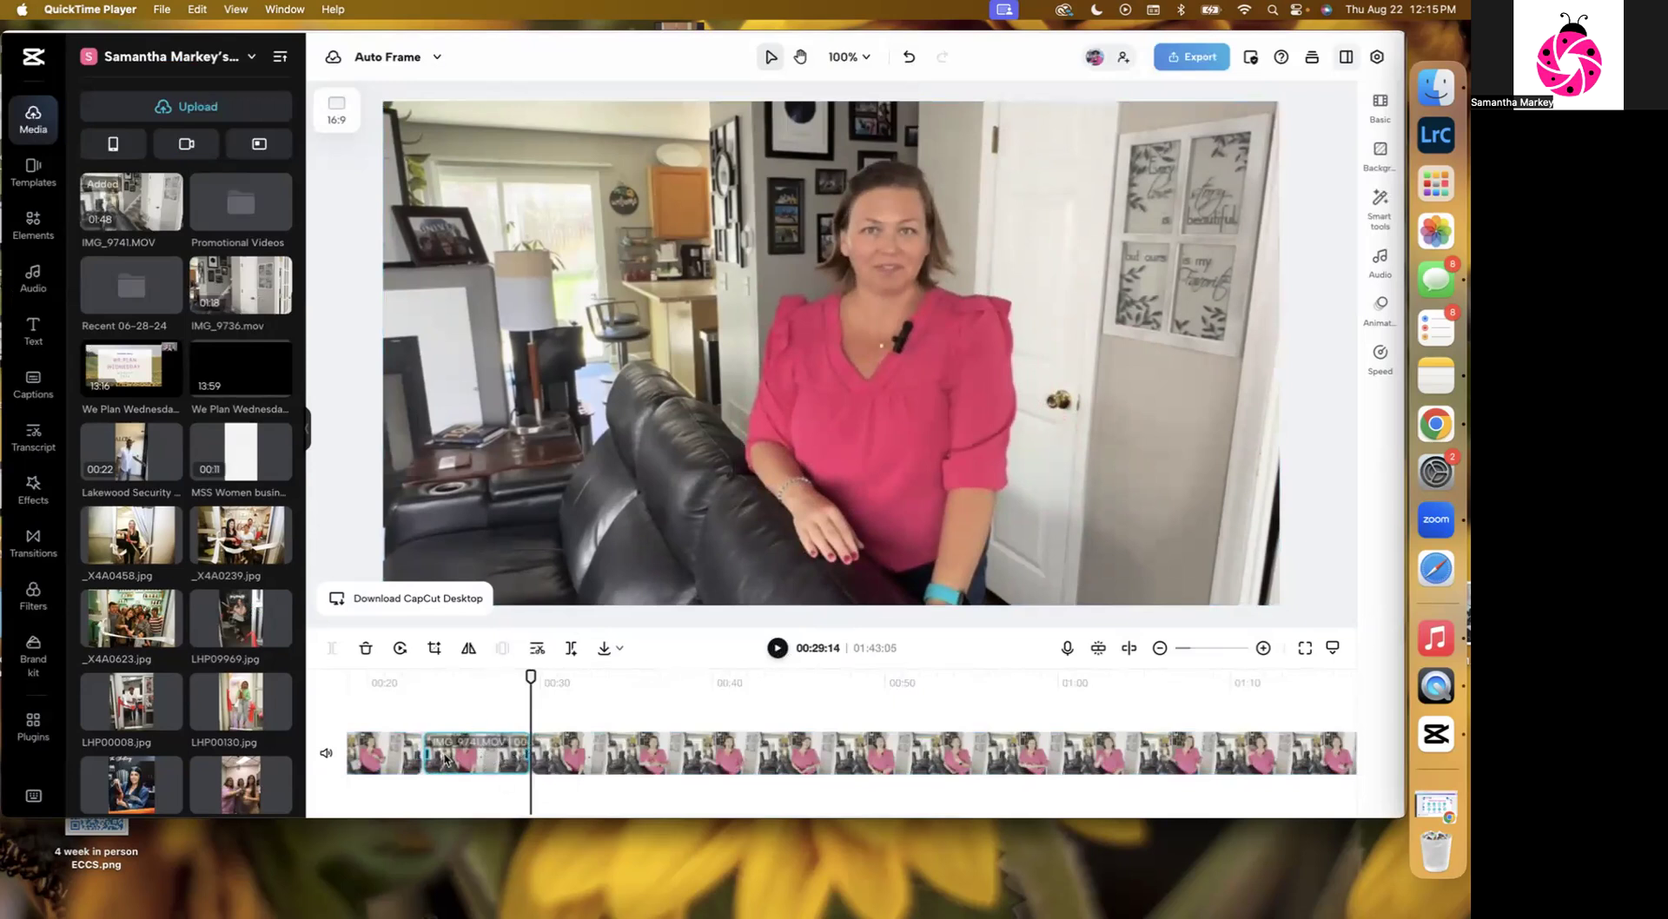
key(Delete)
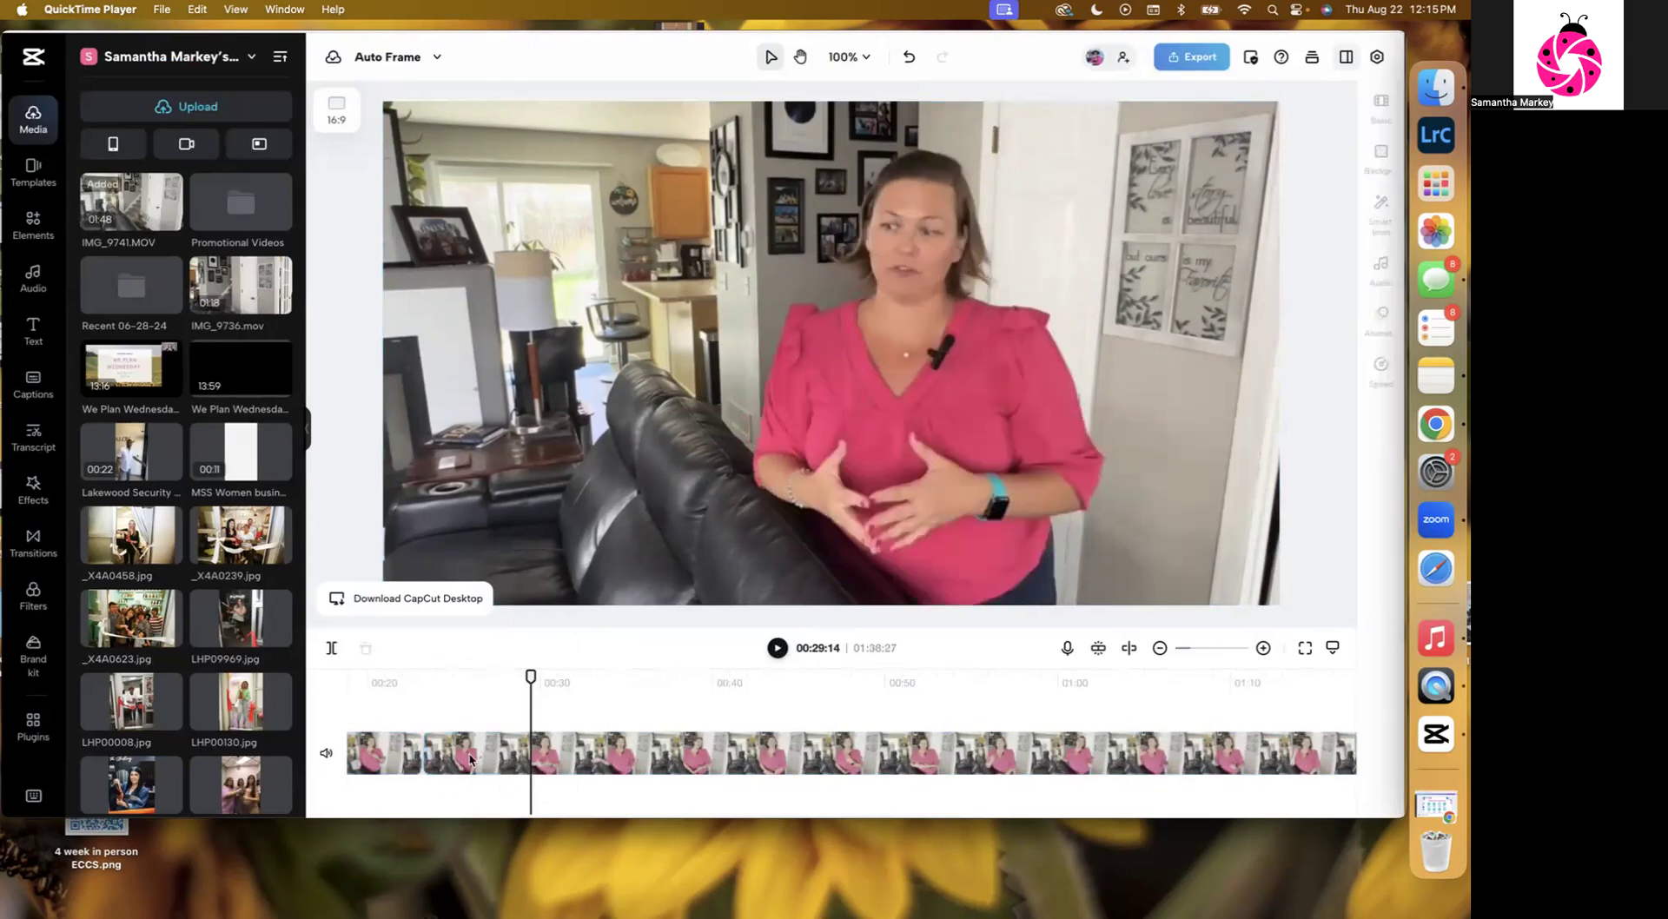
Play back the edited video from the start and zoom the timeline out to review it.
click(777, 648)
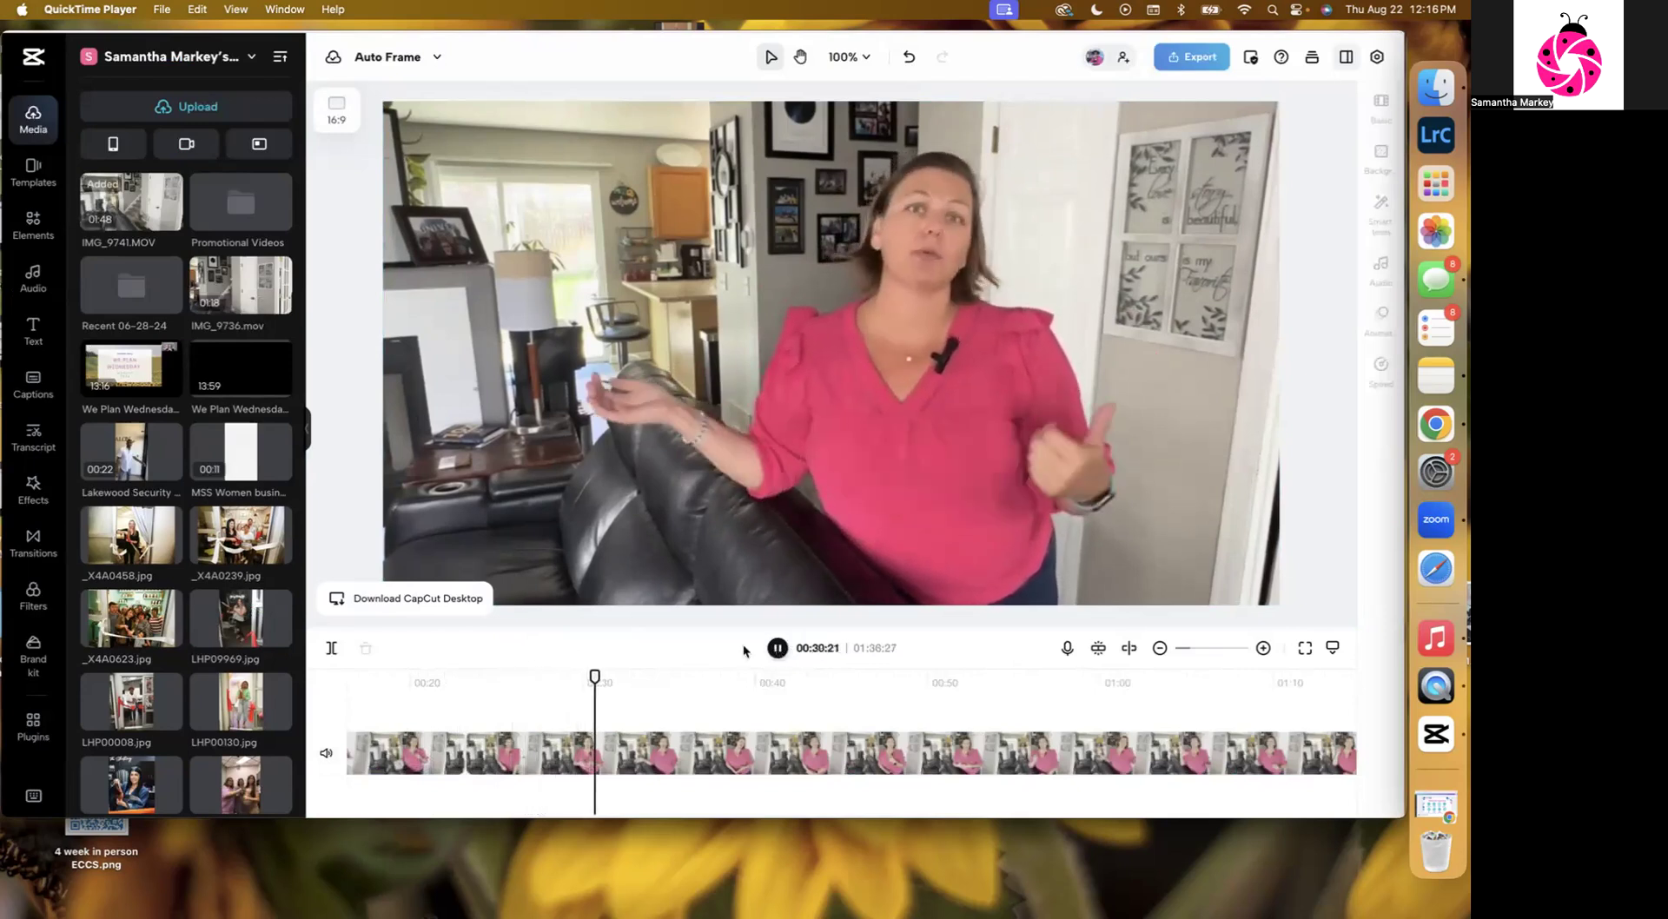
click(379, 686)
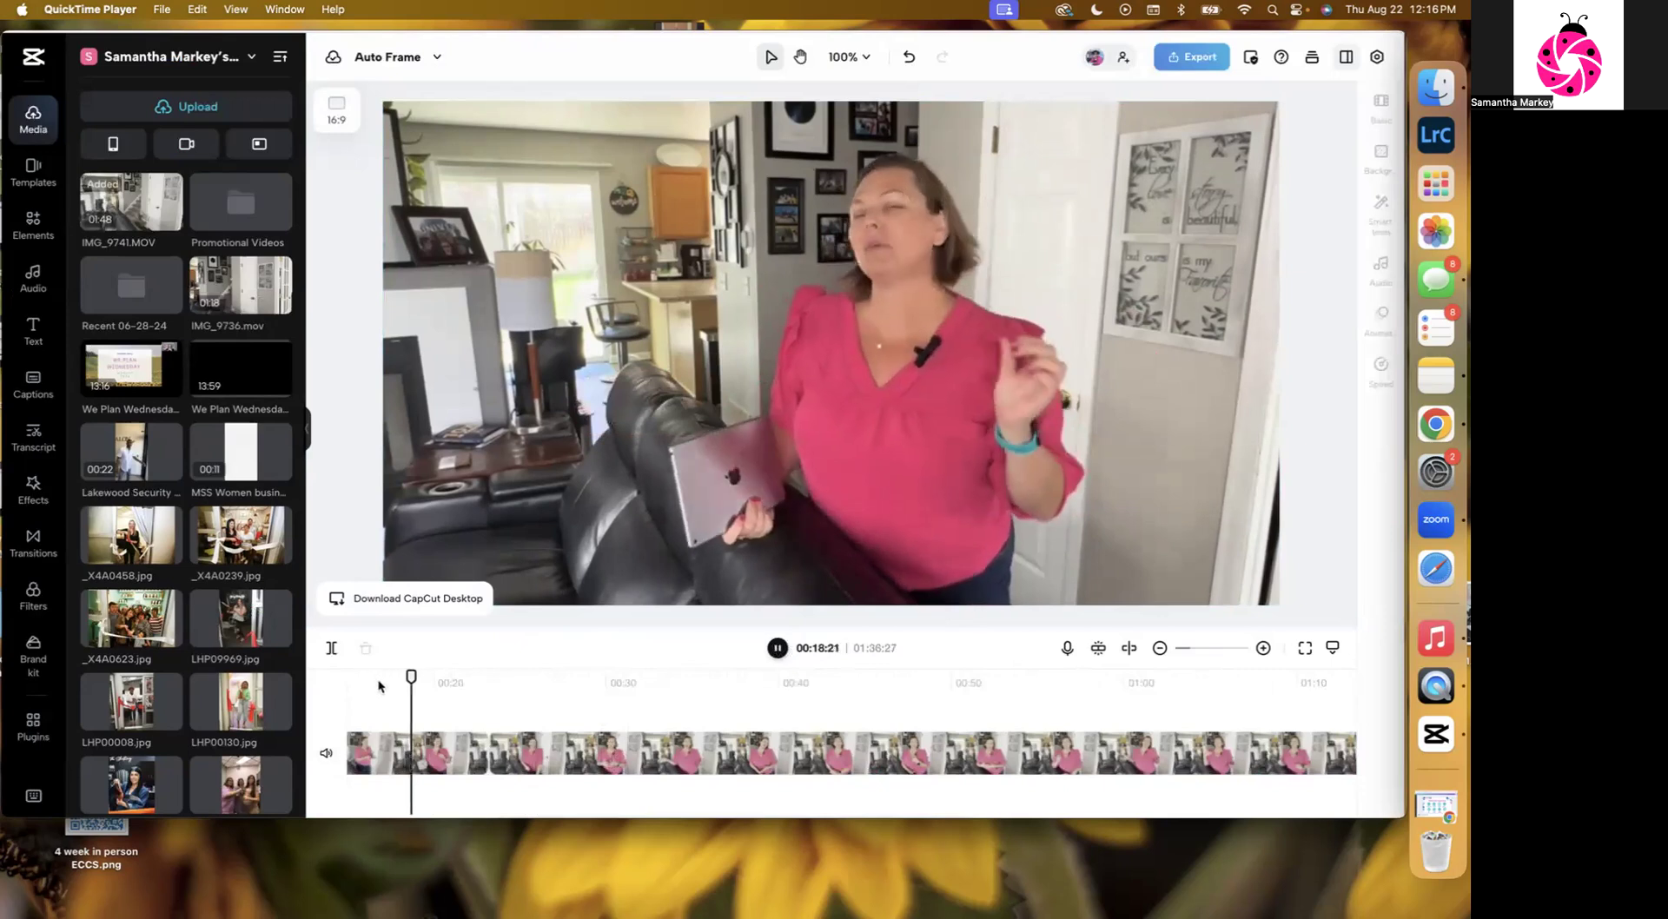
click(1161, 648)
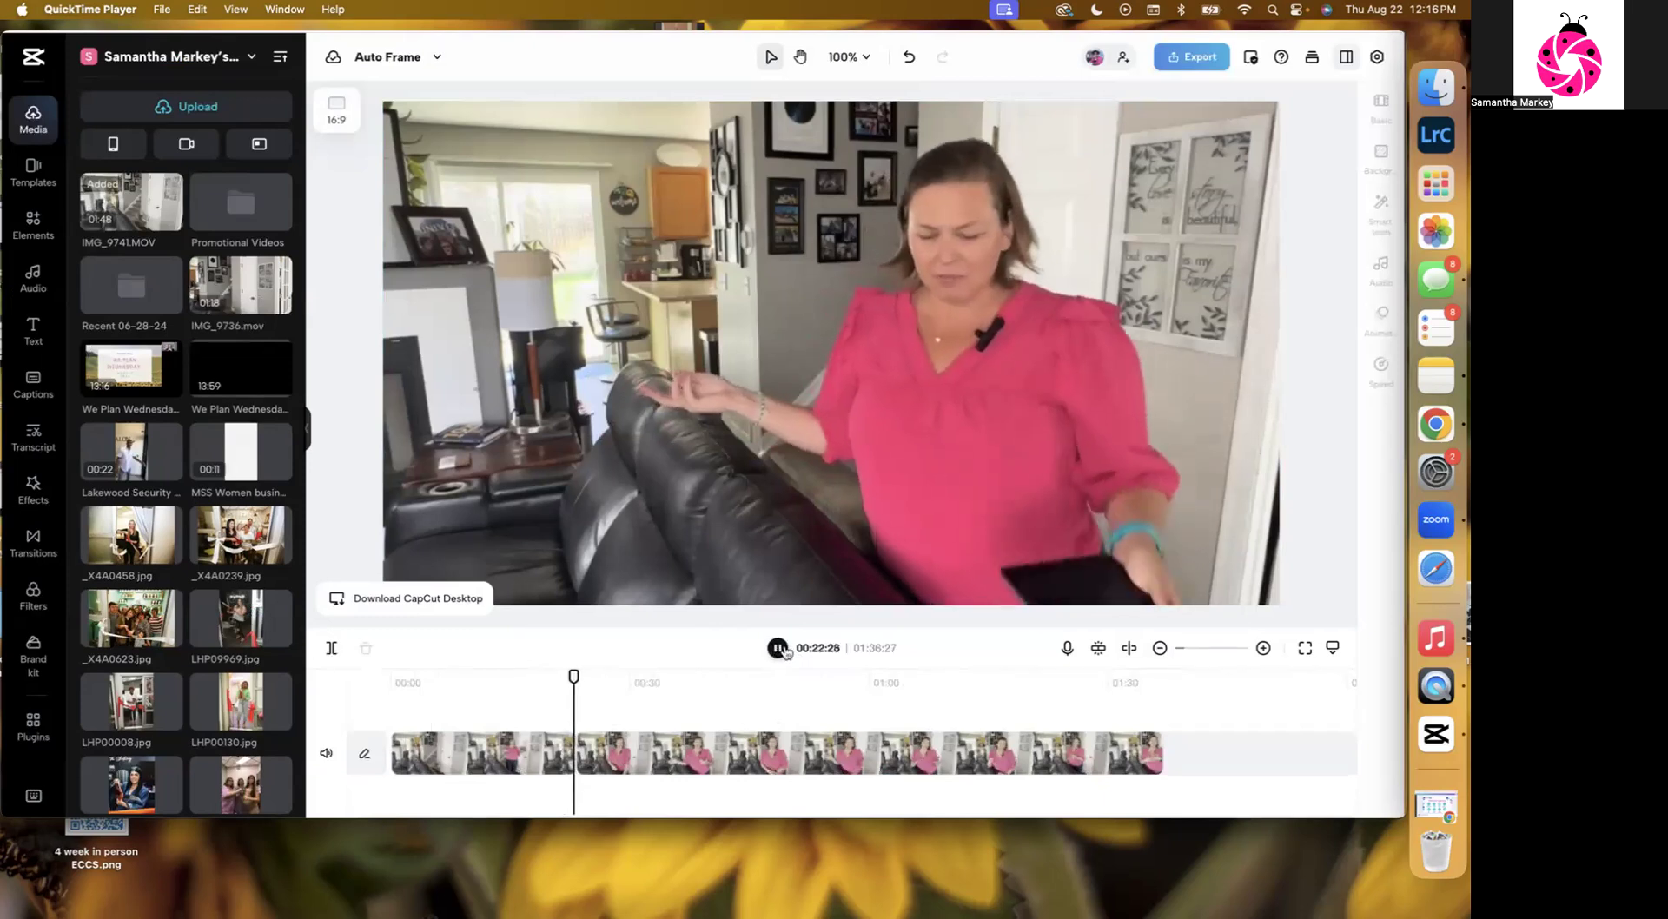
click(545, 753)
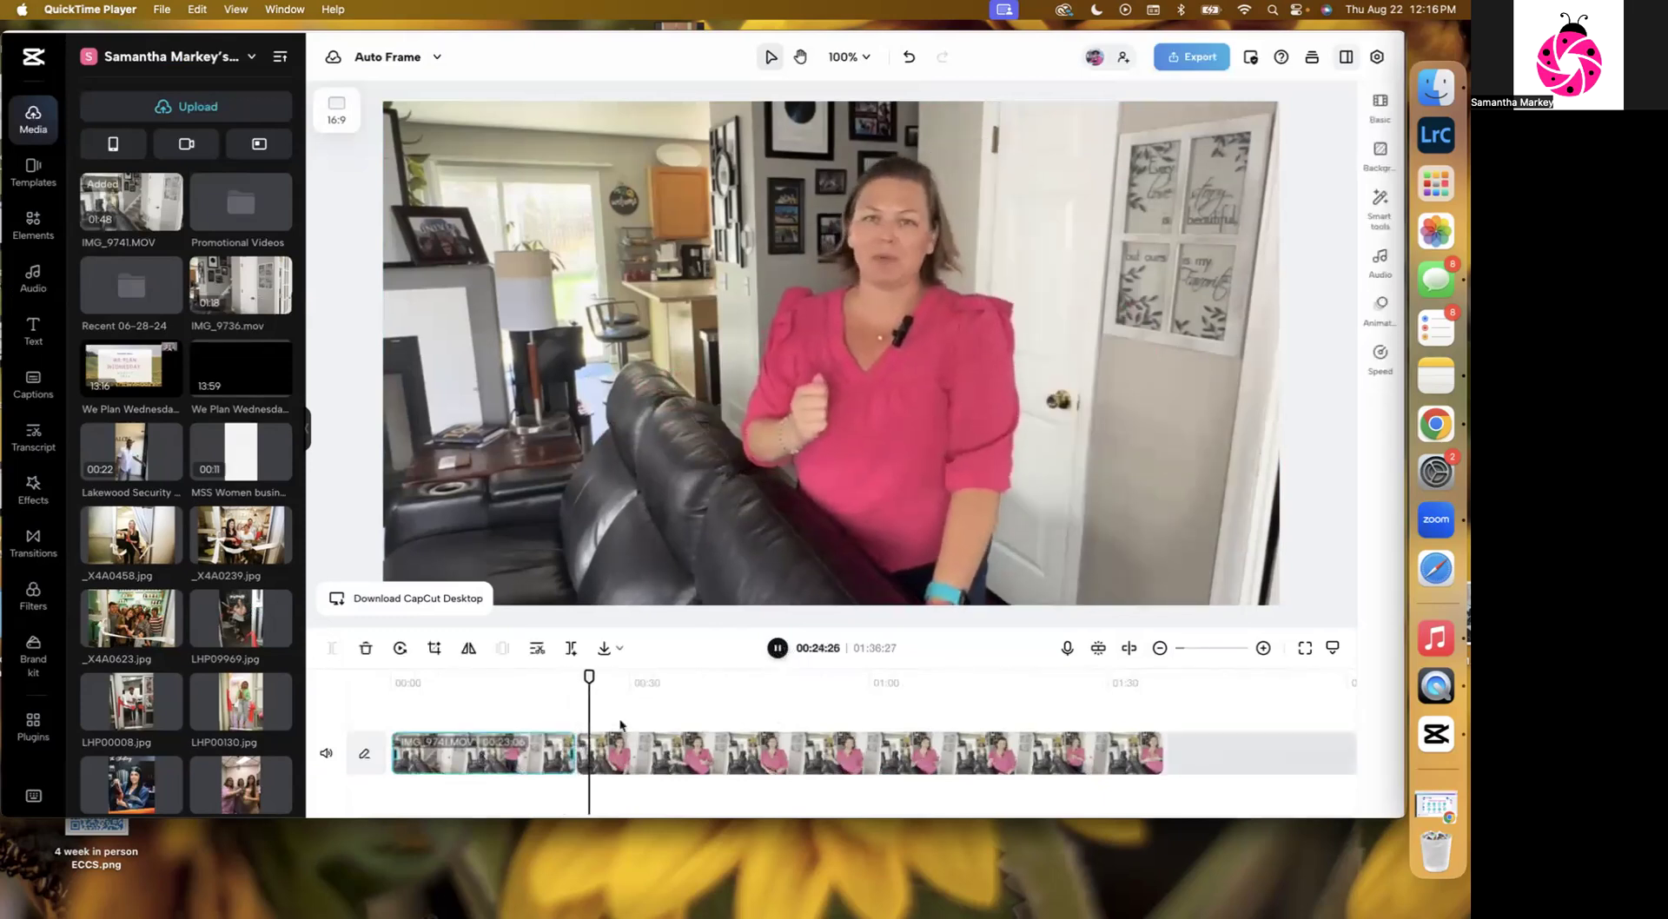
Scrub the playhead around the cut point and play back the edited clip to review it.
click(784, 651)
drag(574, 753, 563, 755)
click(520, 677)
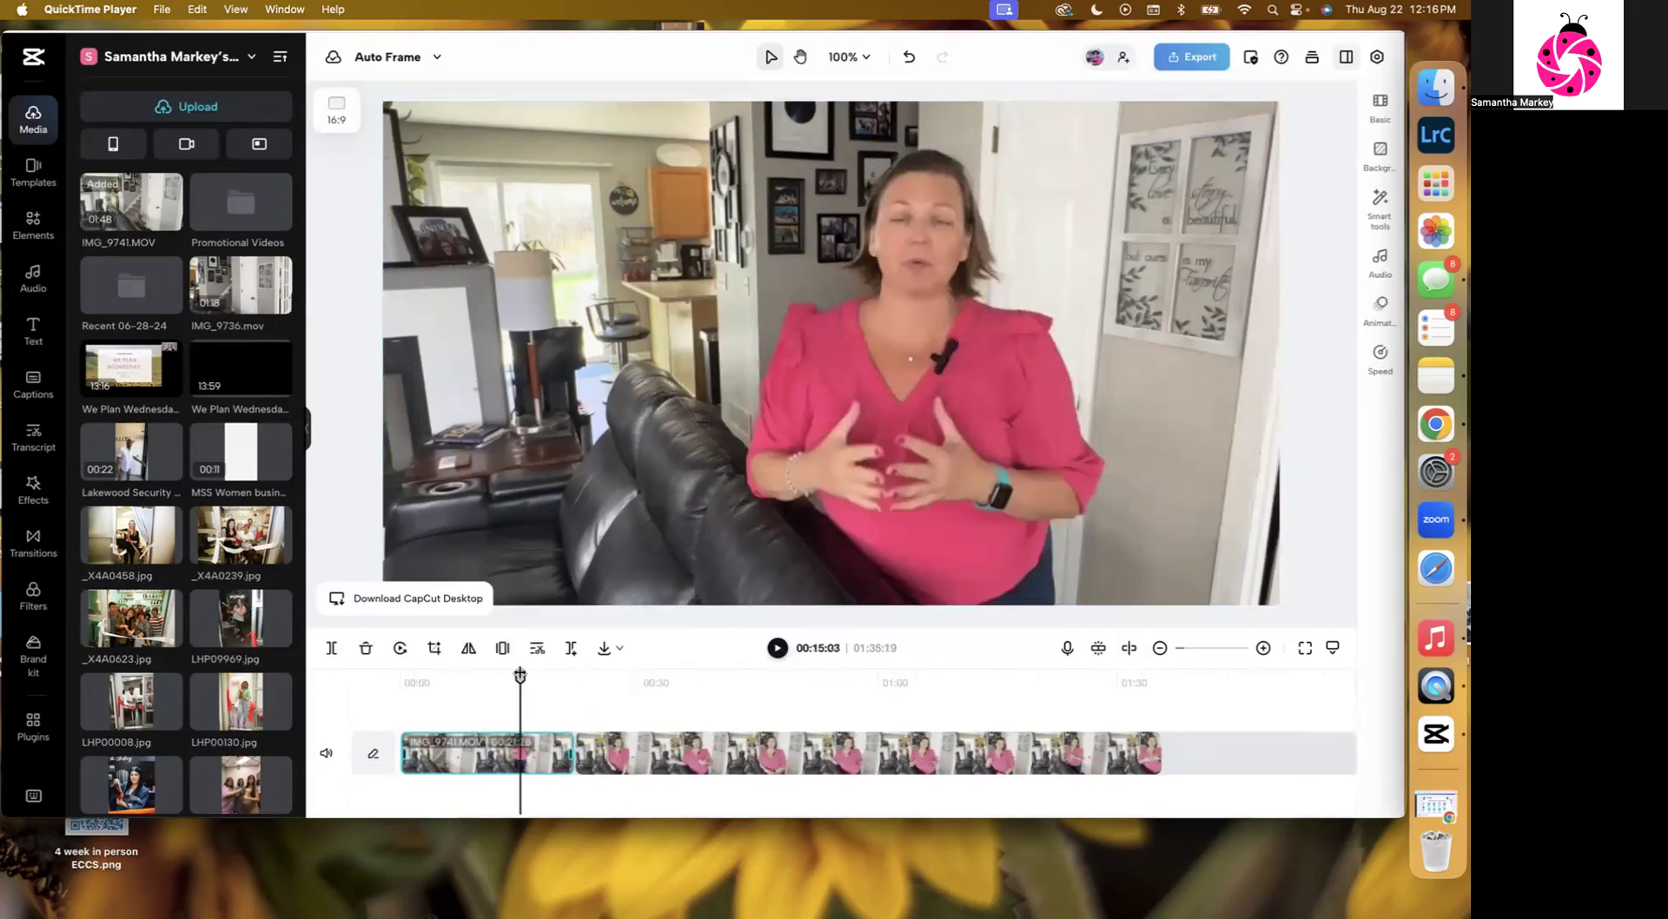
click(777, 648)
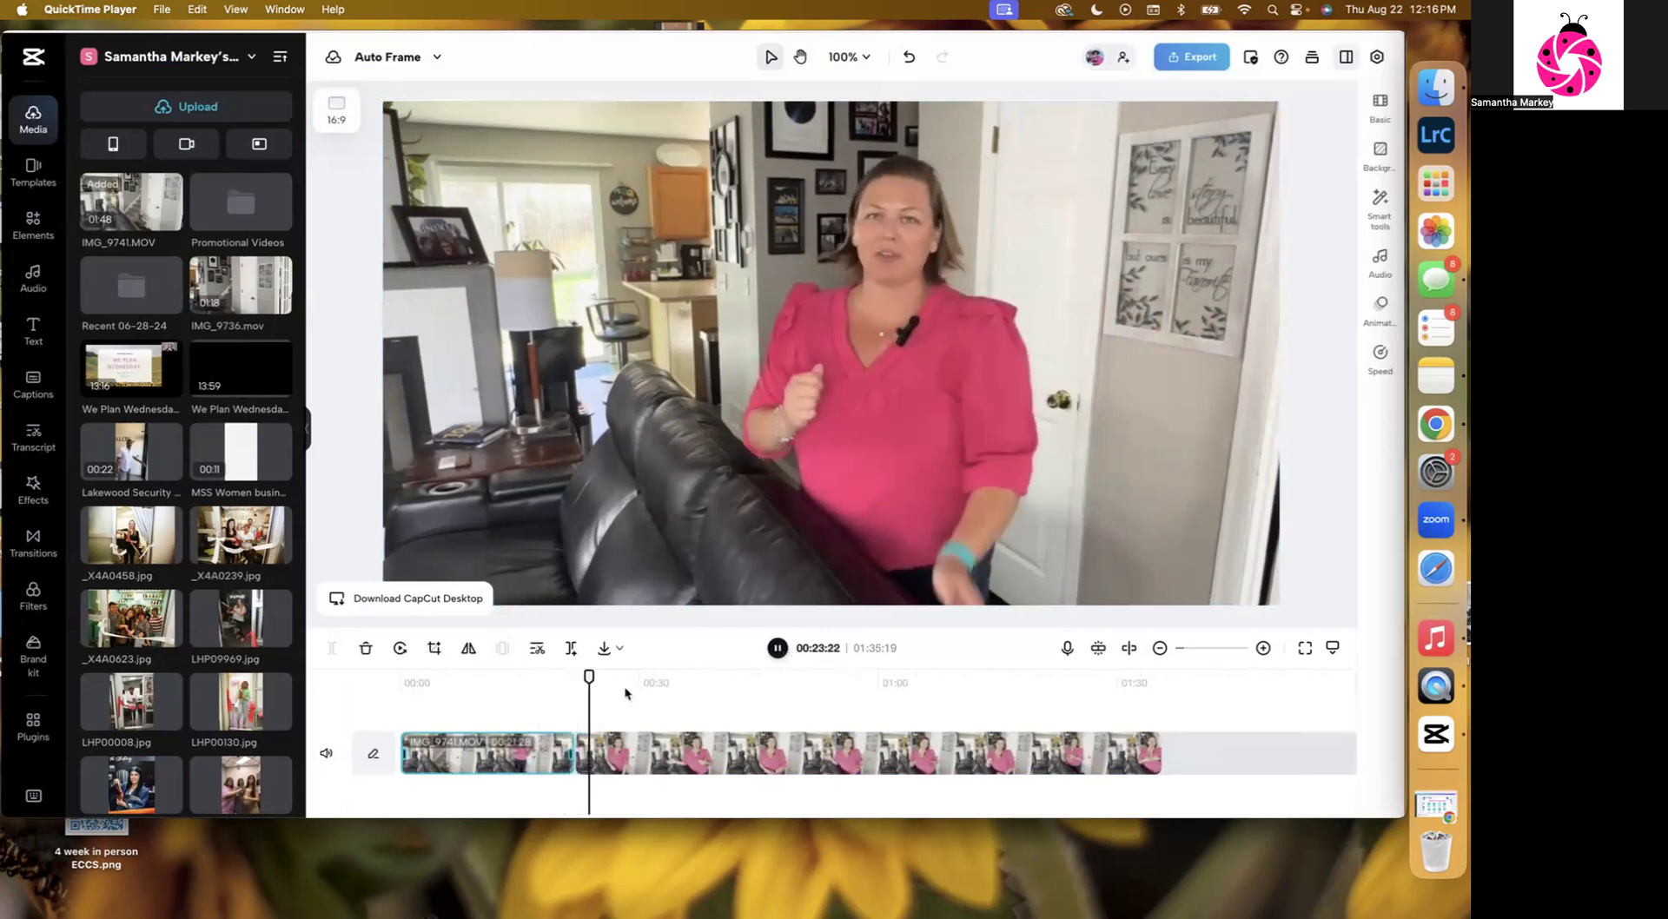
drag(574, 754, 579, 753)
click(546, 676)
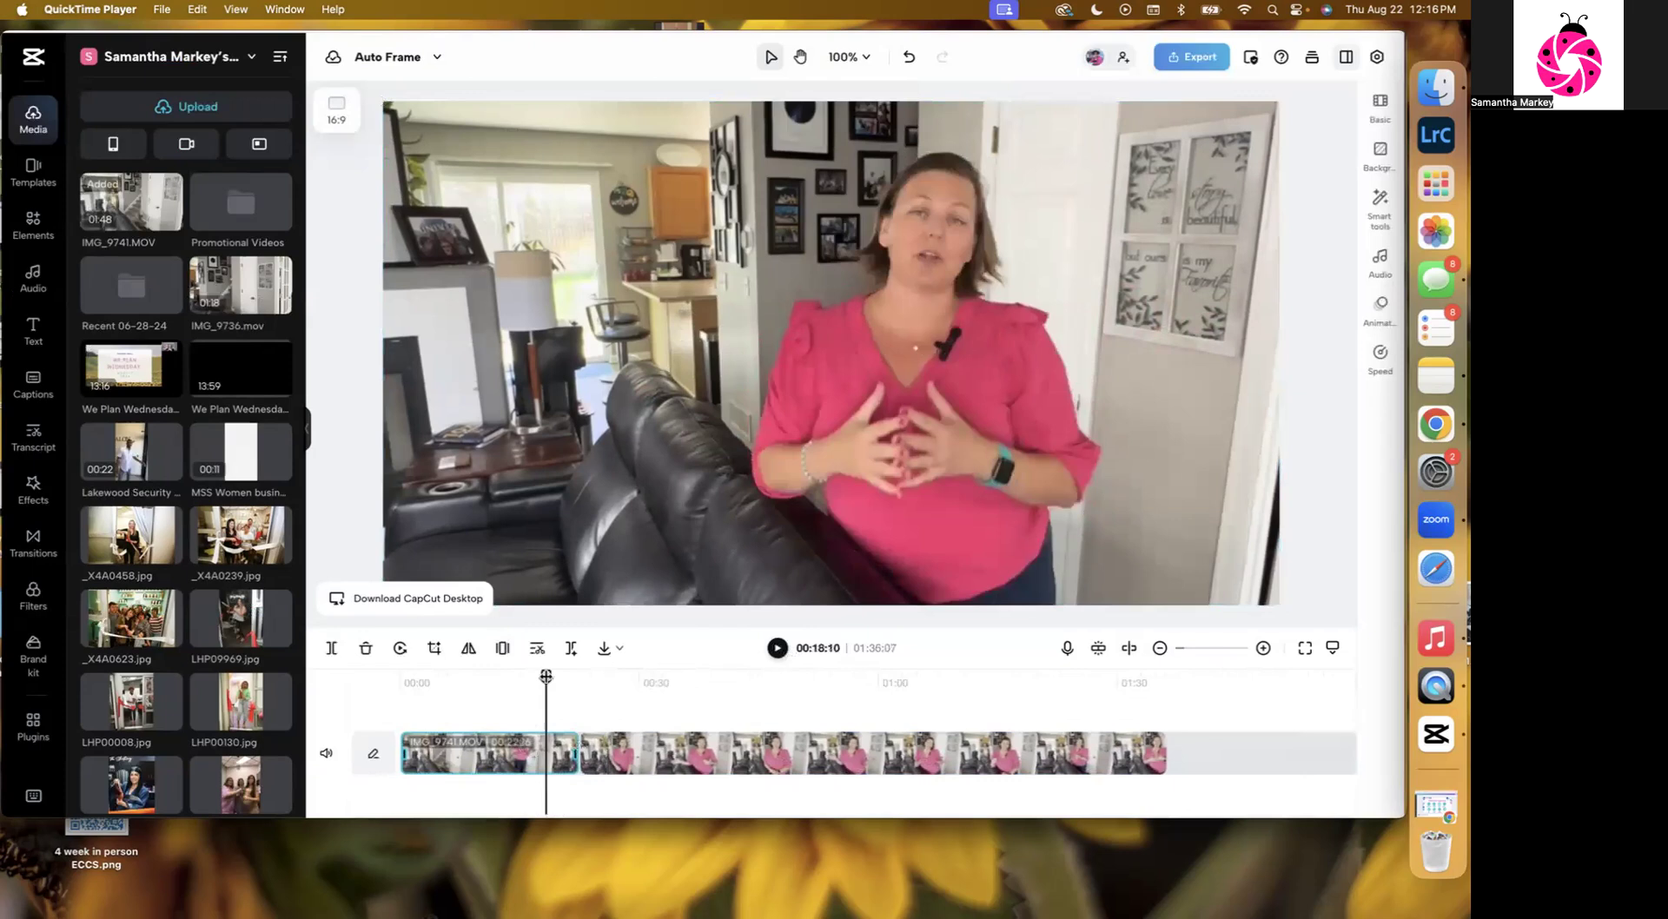
click(777, 648)
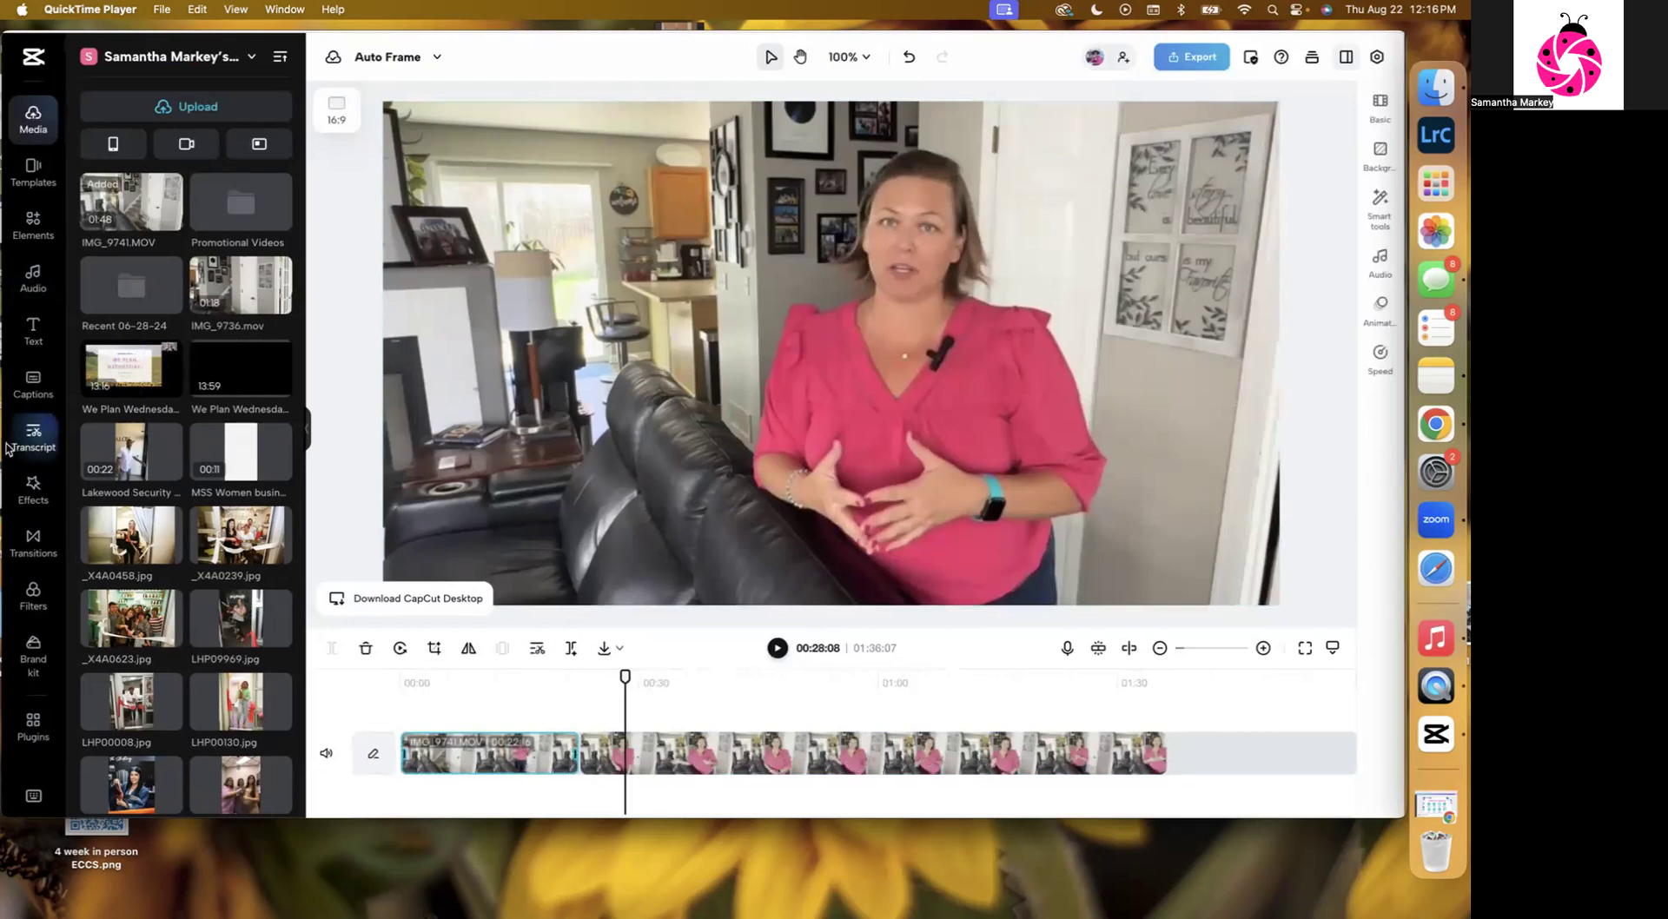
Open transcript-based editing to transcribe the video and scroll through the generated transcript.
click(33, 434)
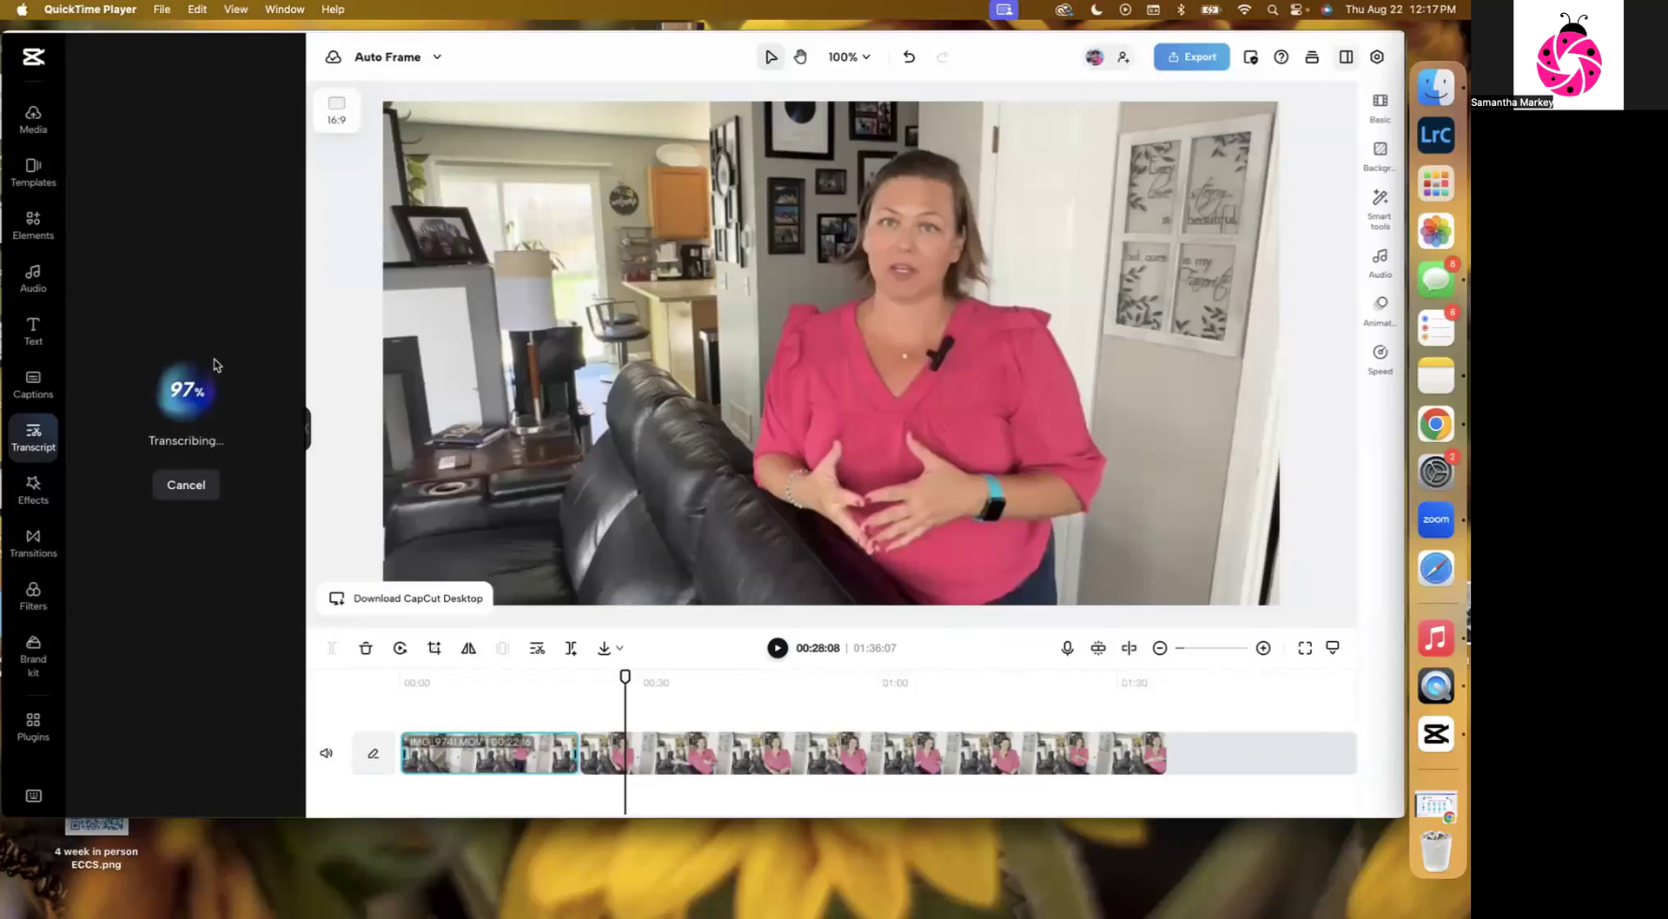
scroll(216, 365, down, 5)
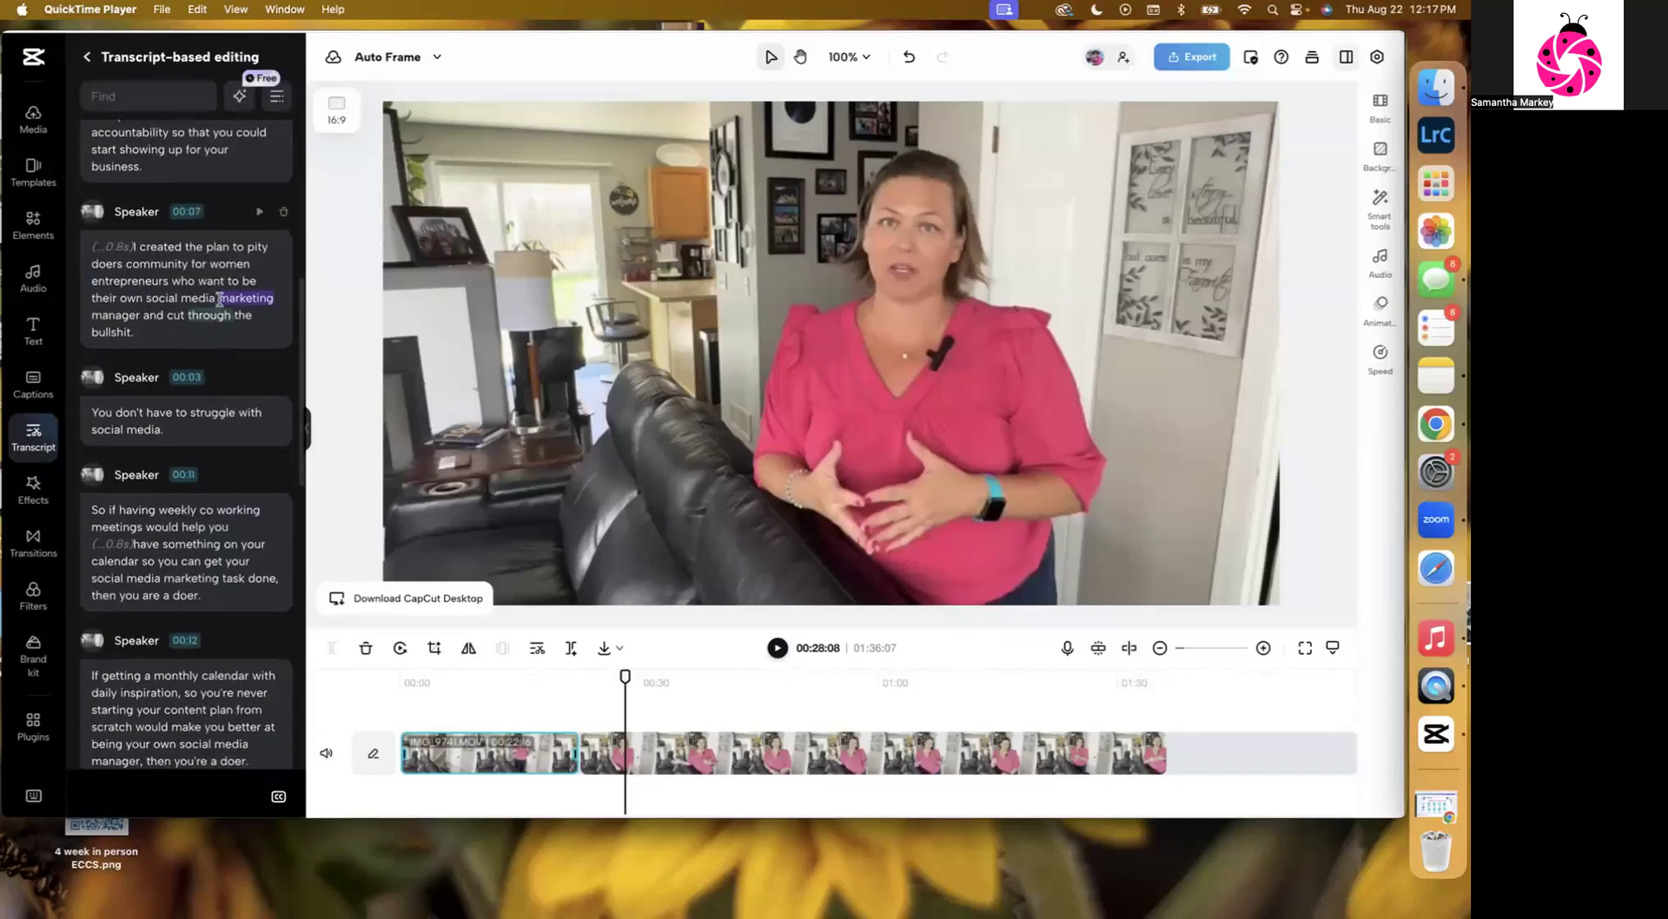
scroll(221, 378, down, 5)
scroll(221, 379, down, 1)
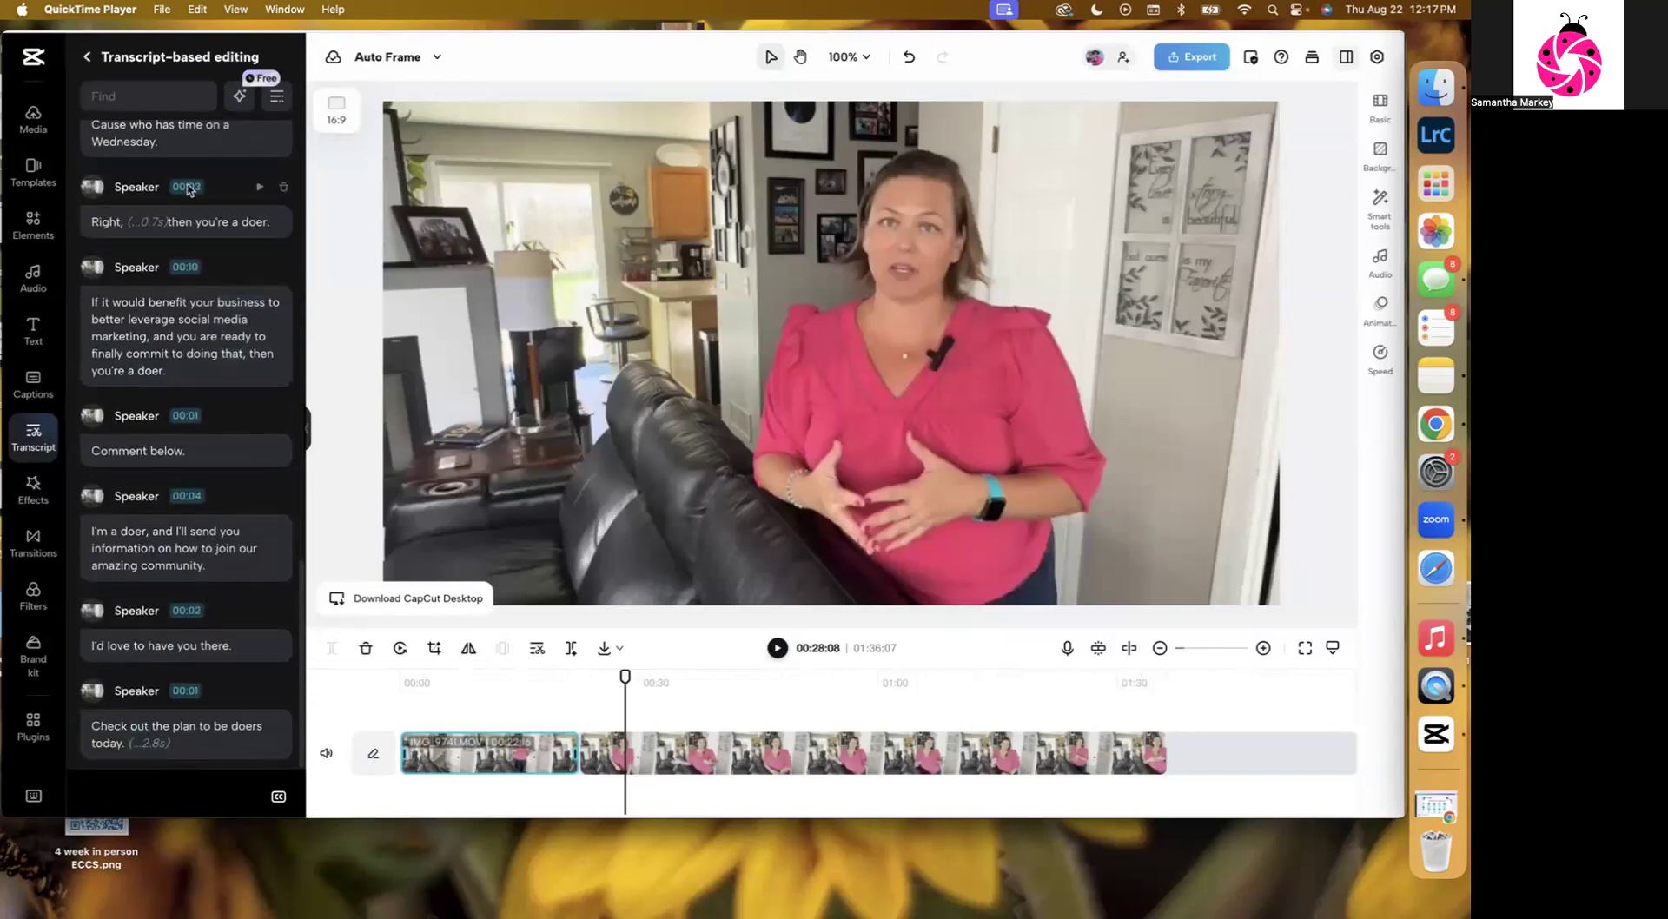
scroll(257, 137, up, 15)
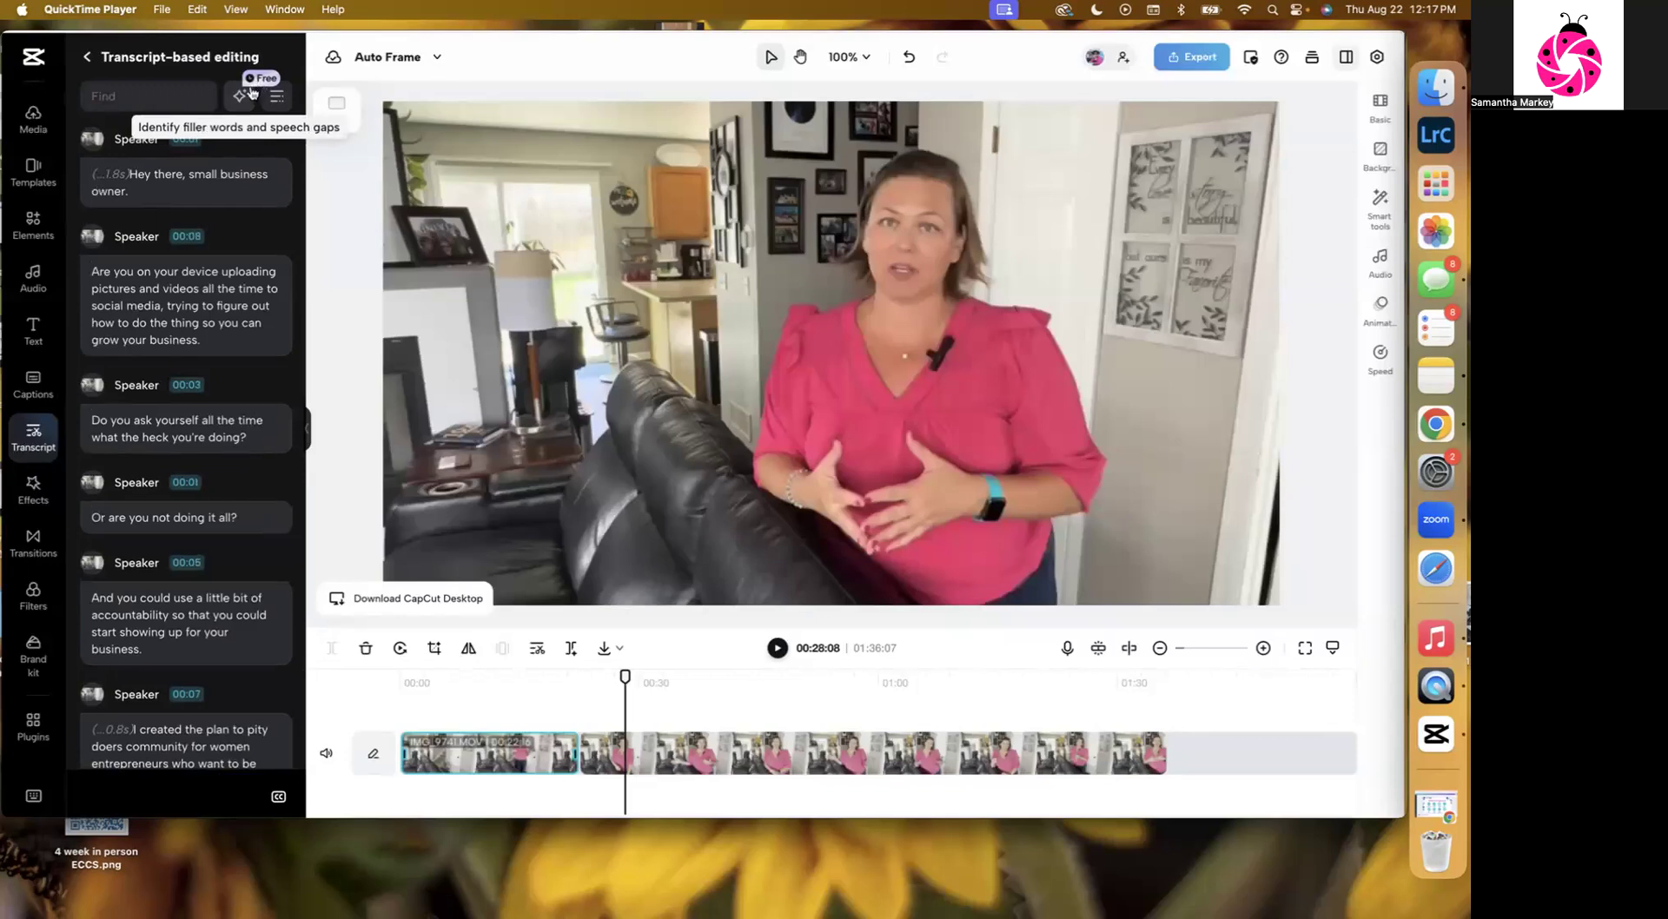
Detect filler words and speech gaps, remove the speech gaps, and play the shortened video from the start.
click(242, 97)
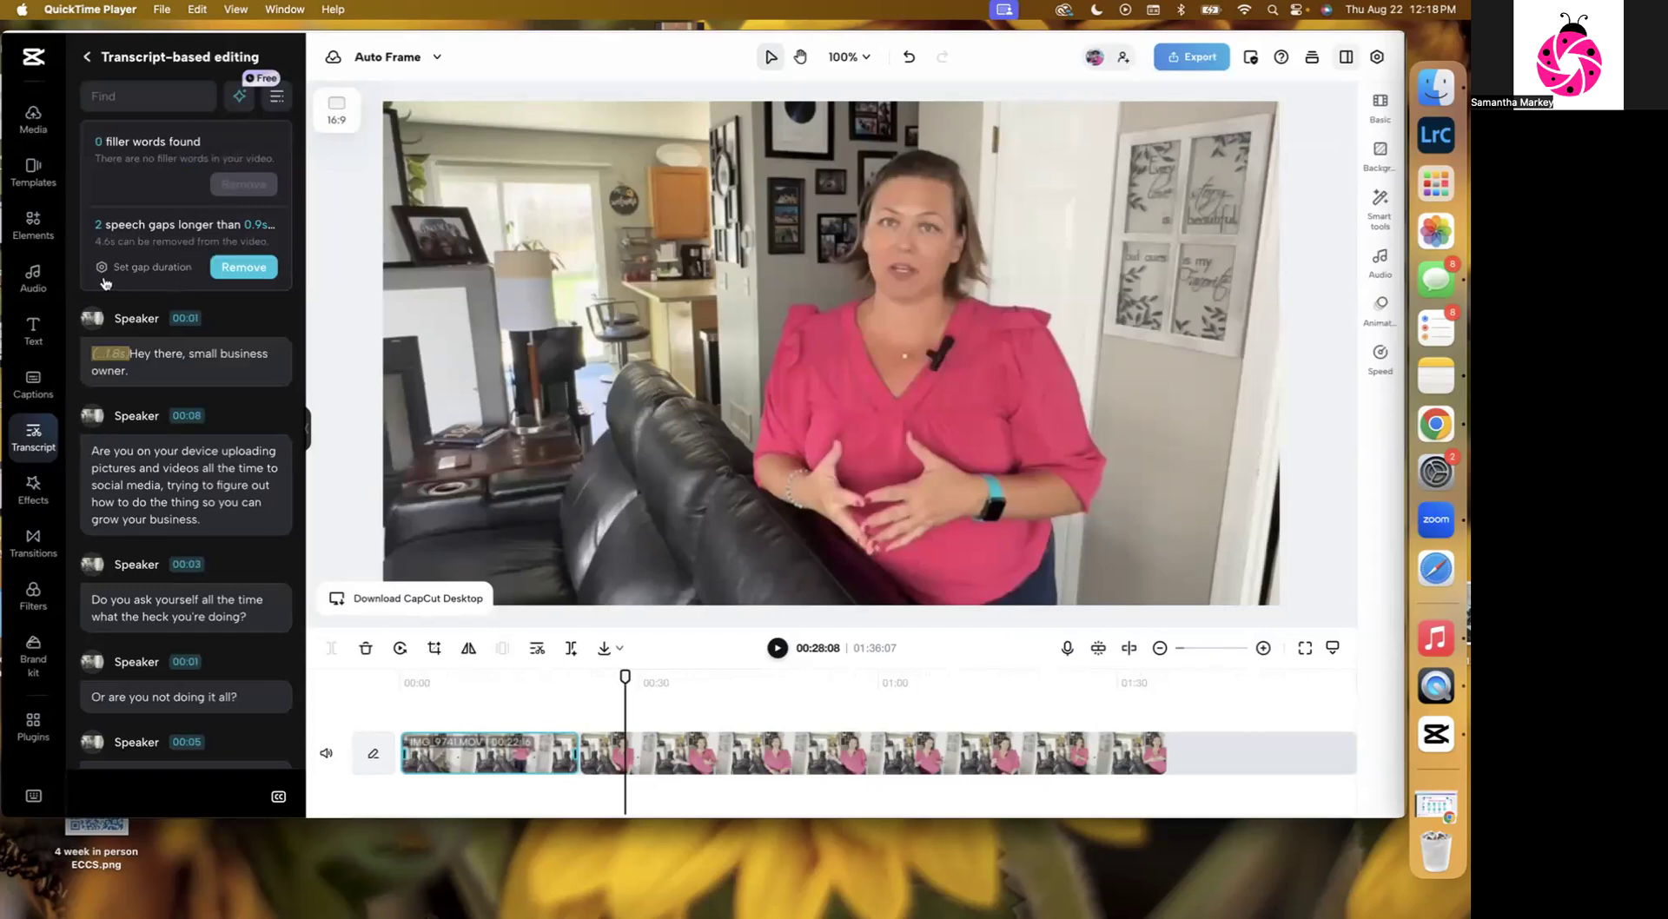
click(263, 269)
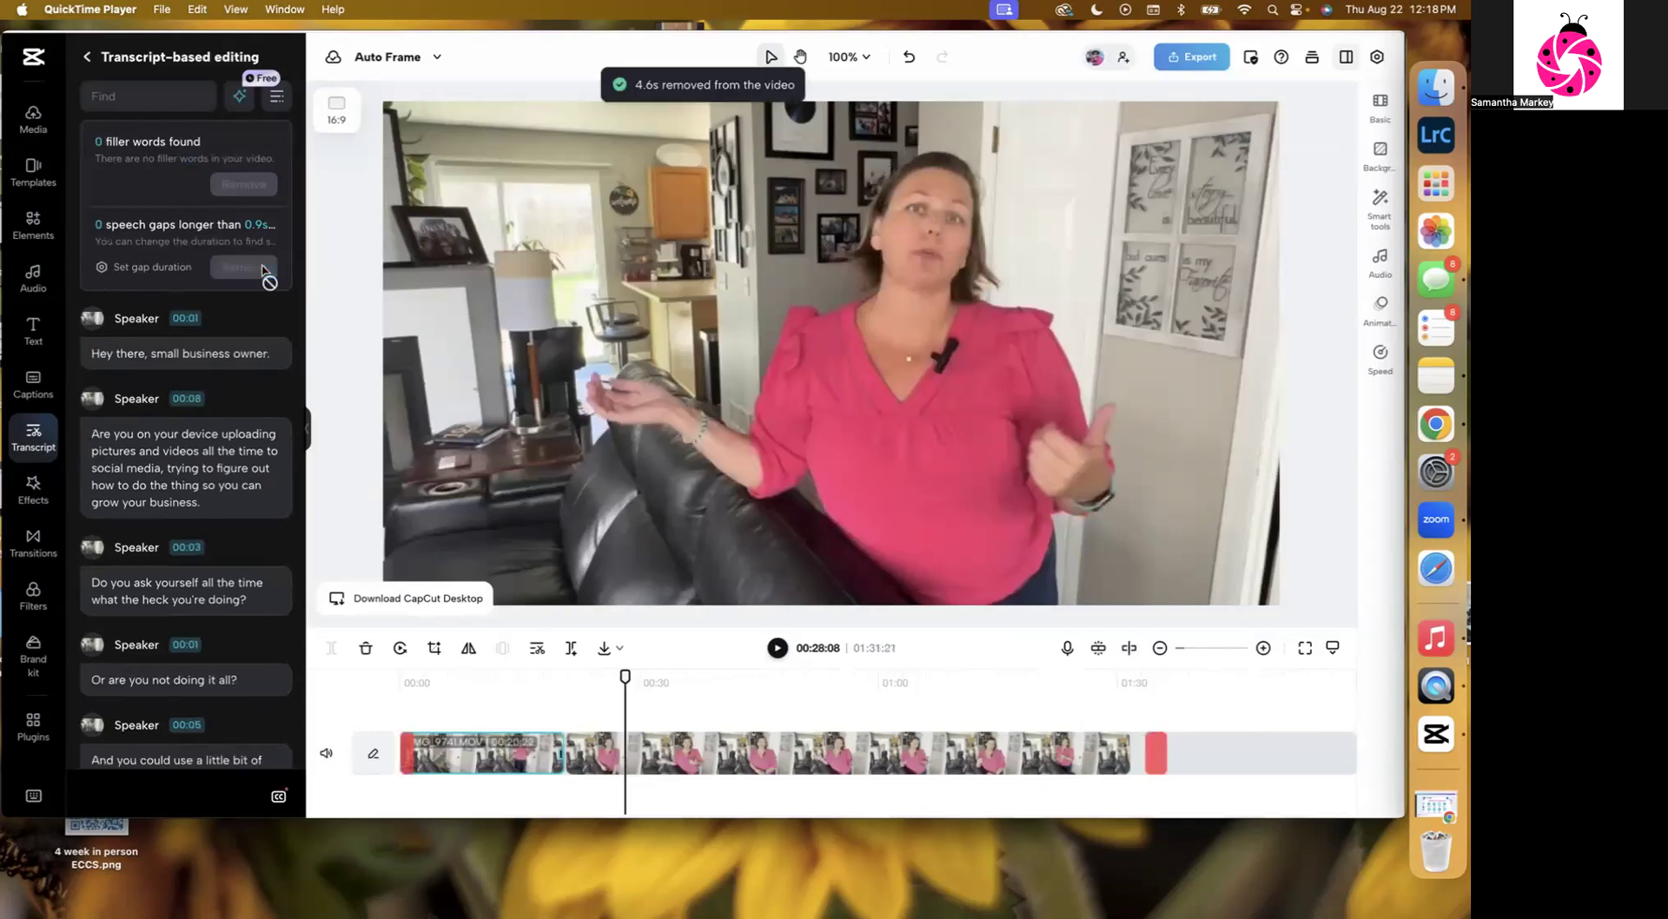
drag(624, 677, 360, 683)
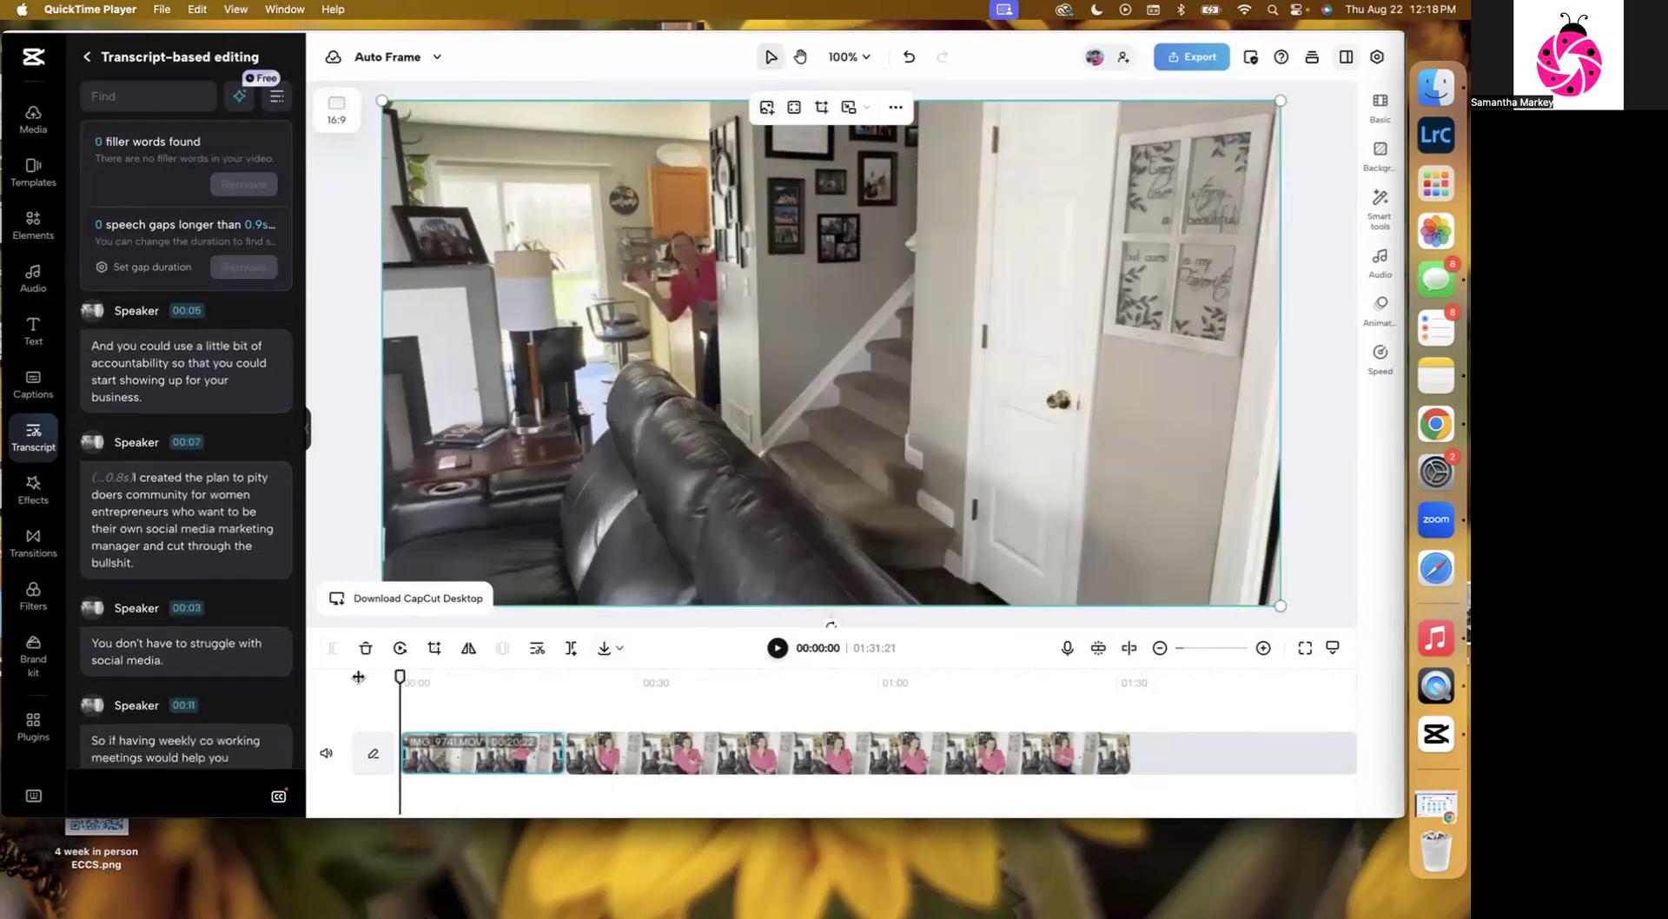
click(778, 649)
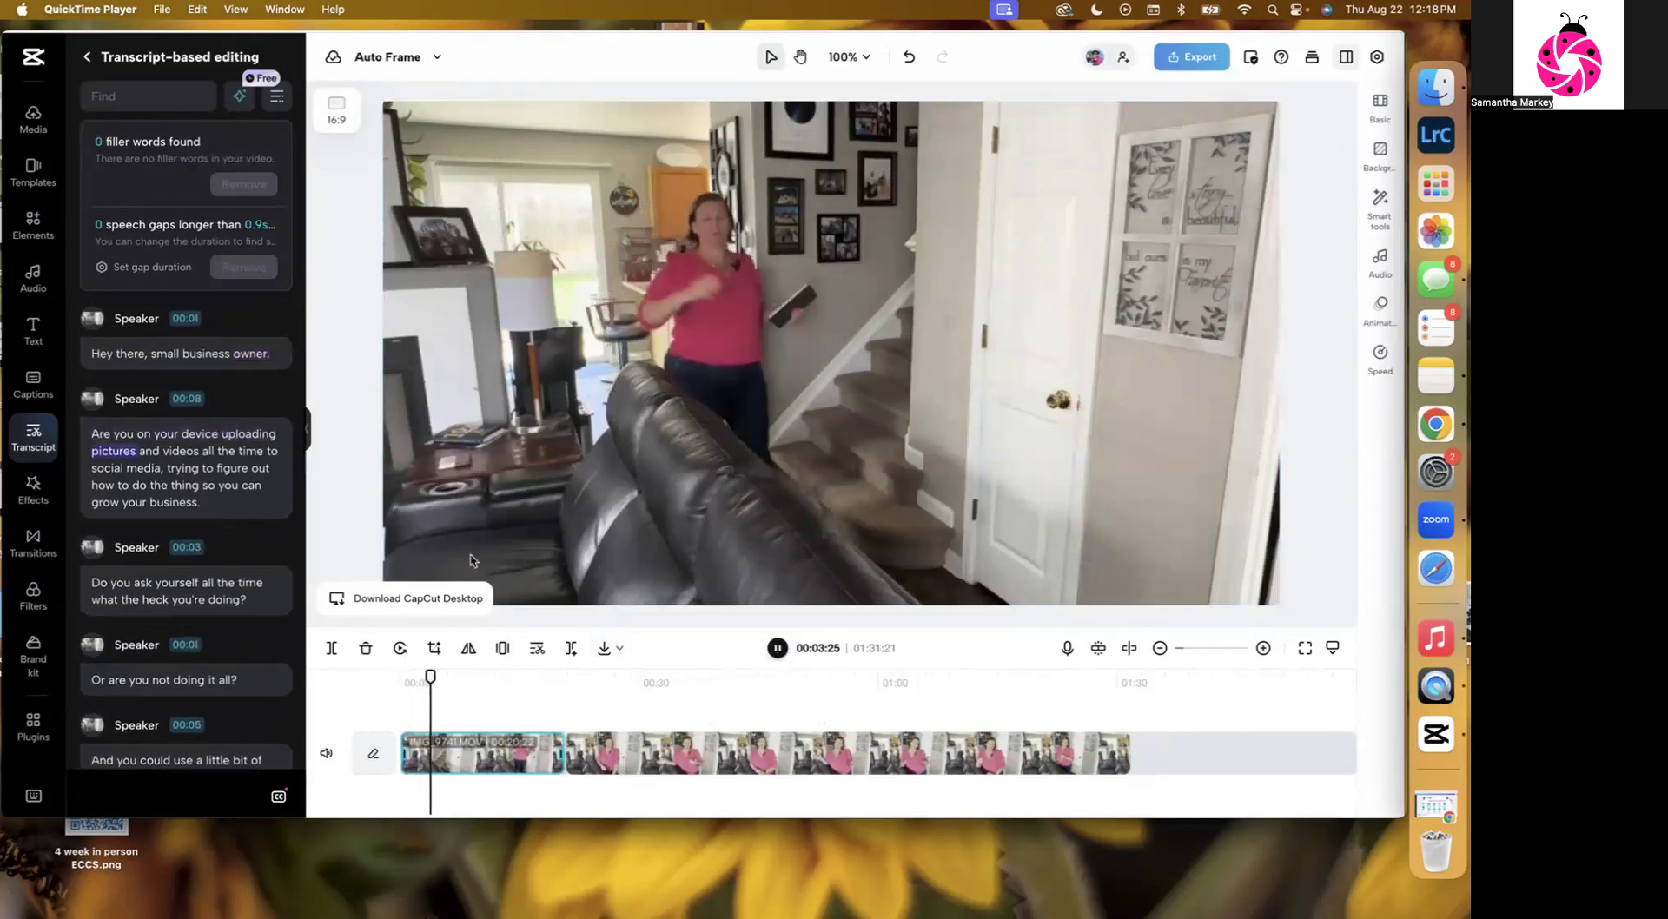
click(775, 647)
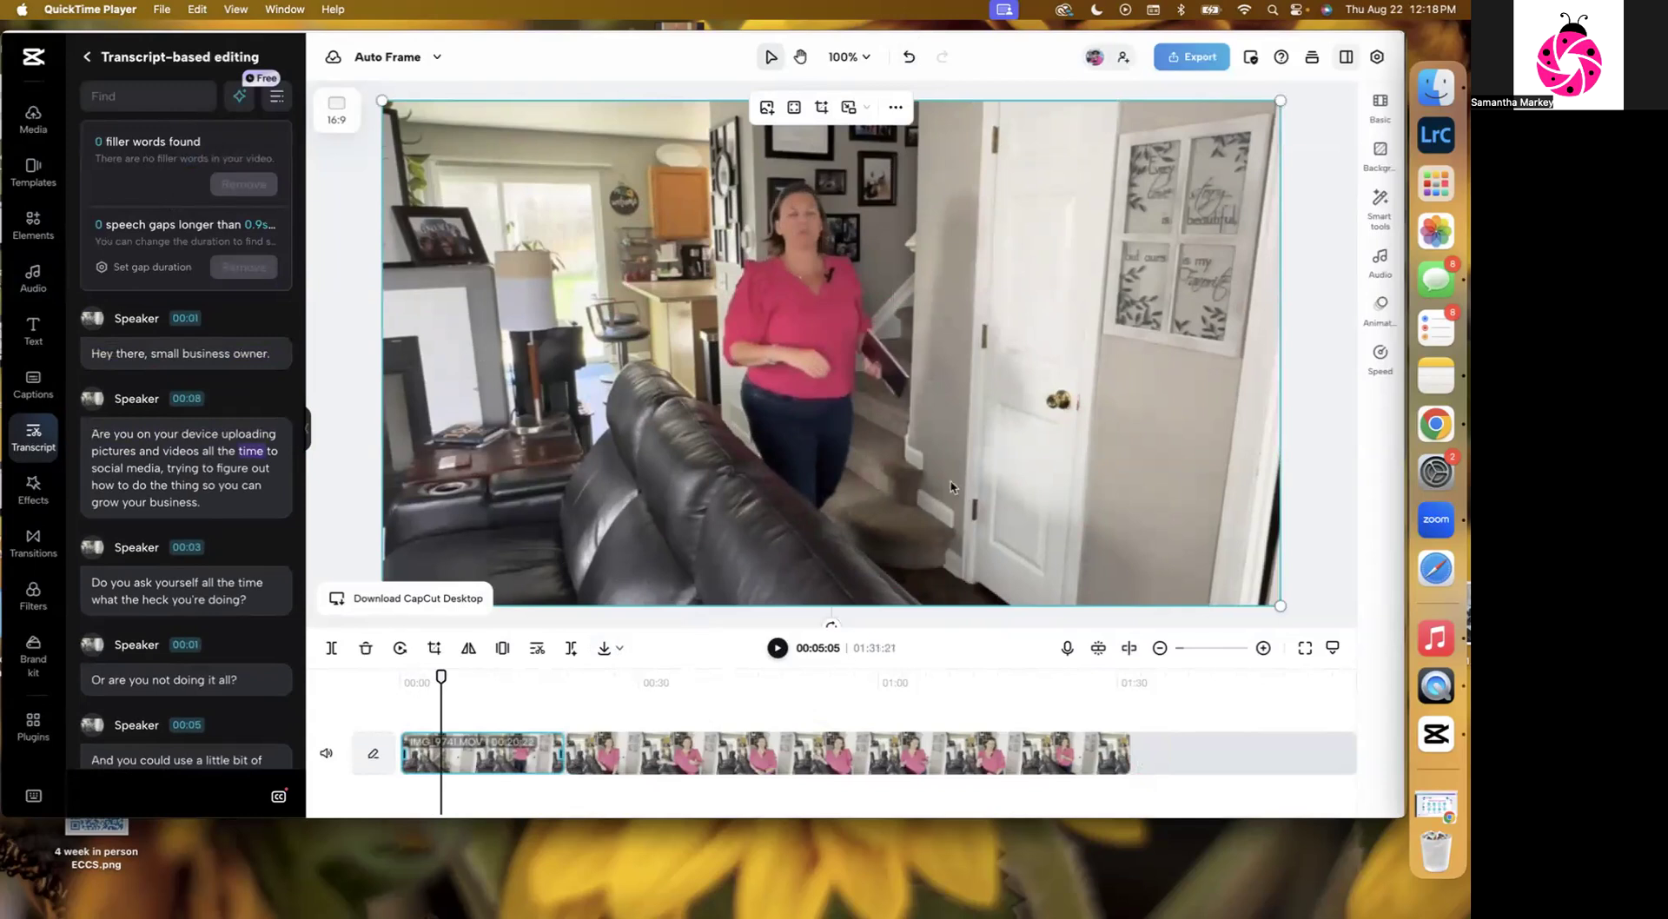
Set the speech gap detection duration to 1.5 s.
scroll(217, 136, down, 4)
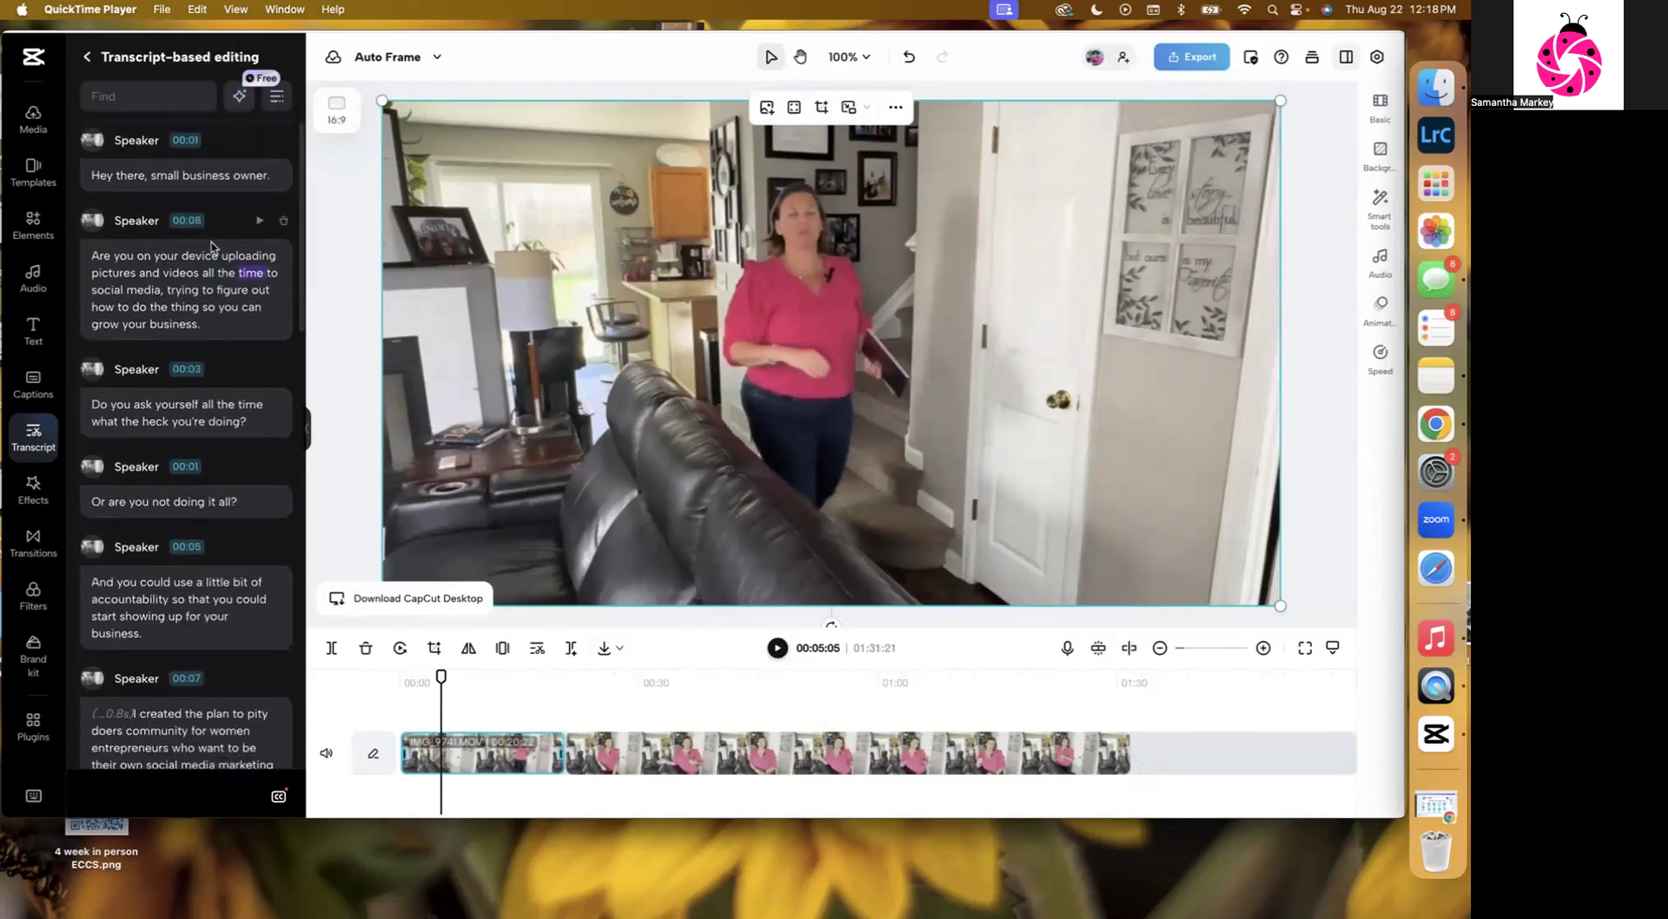
scroll(278, 225, up, 4)
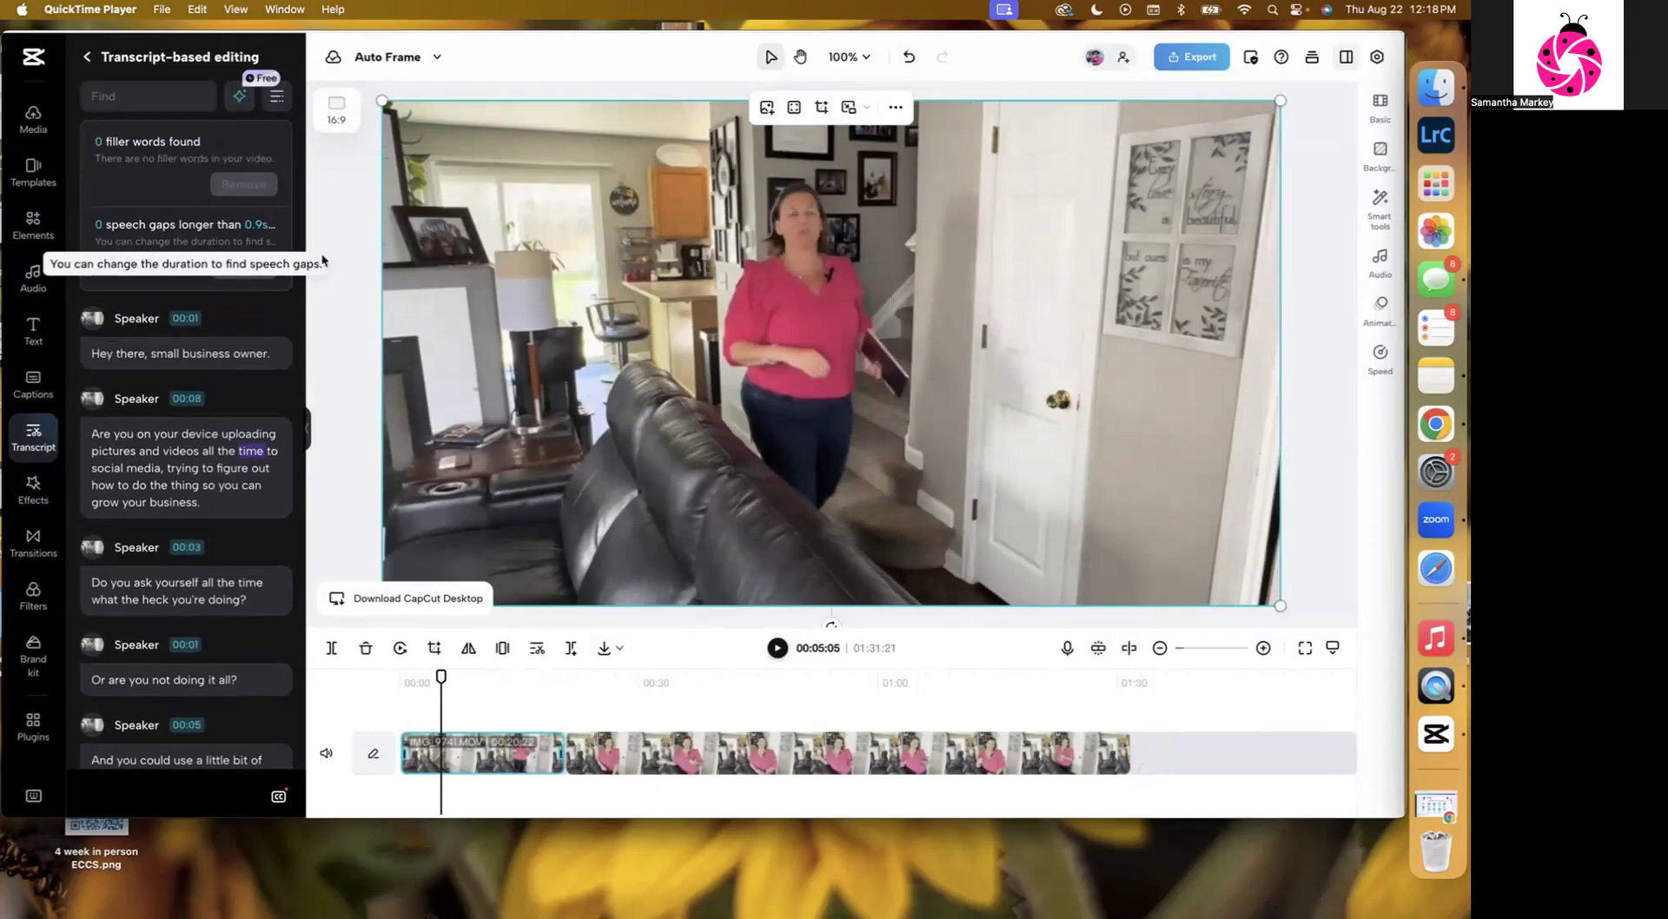
click(137, 268)
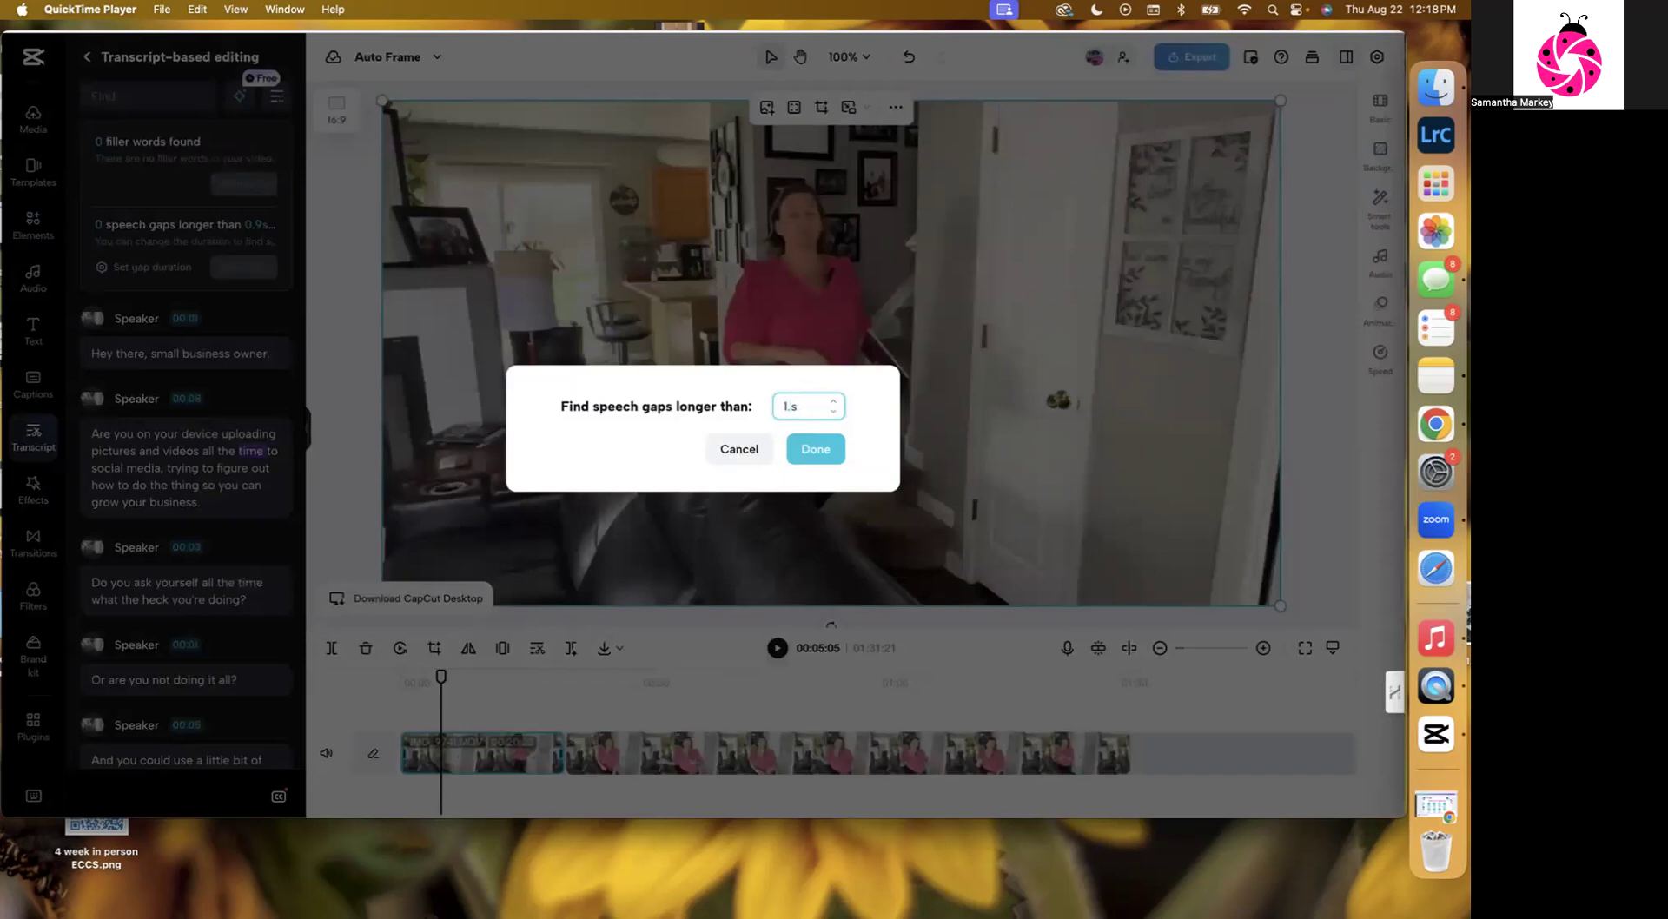
click(817, 450)
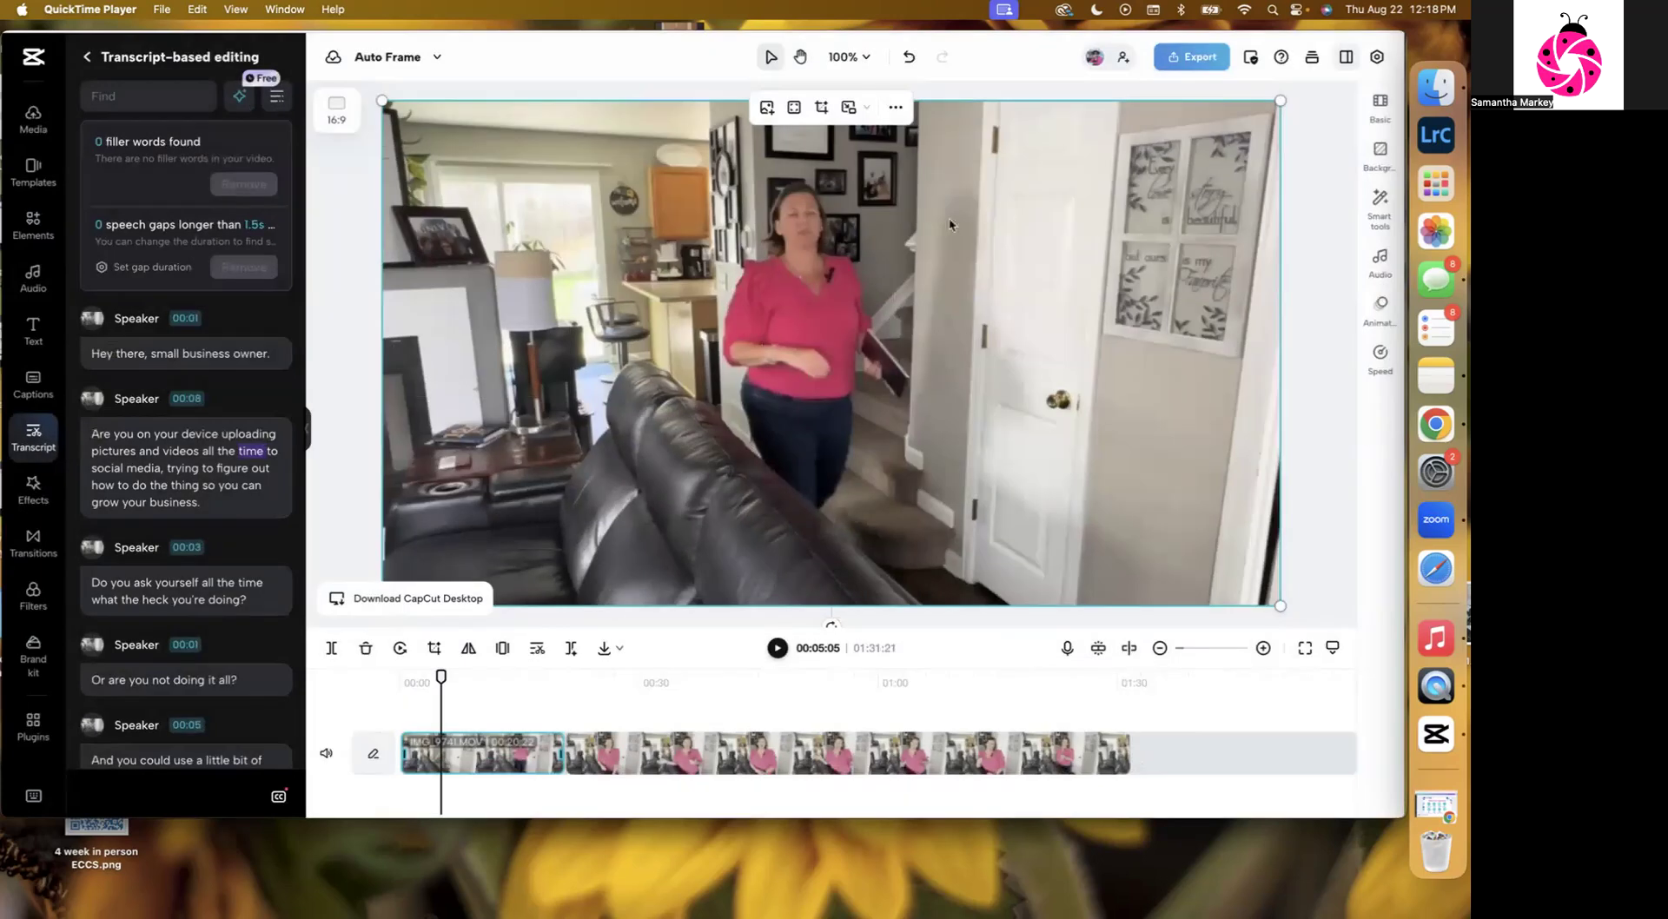
Undo and redo the speech gap removal, replay from the start, and undo the removal again.
click(912, 58)
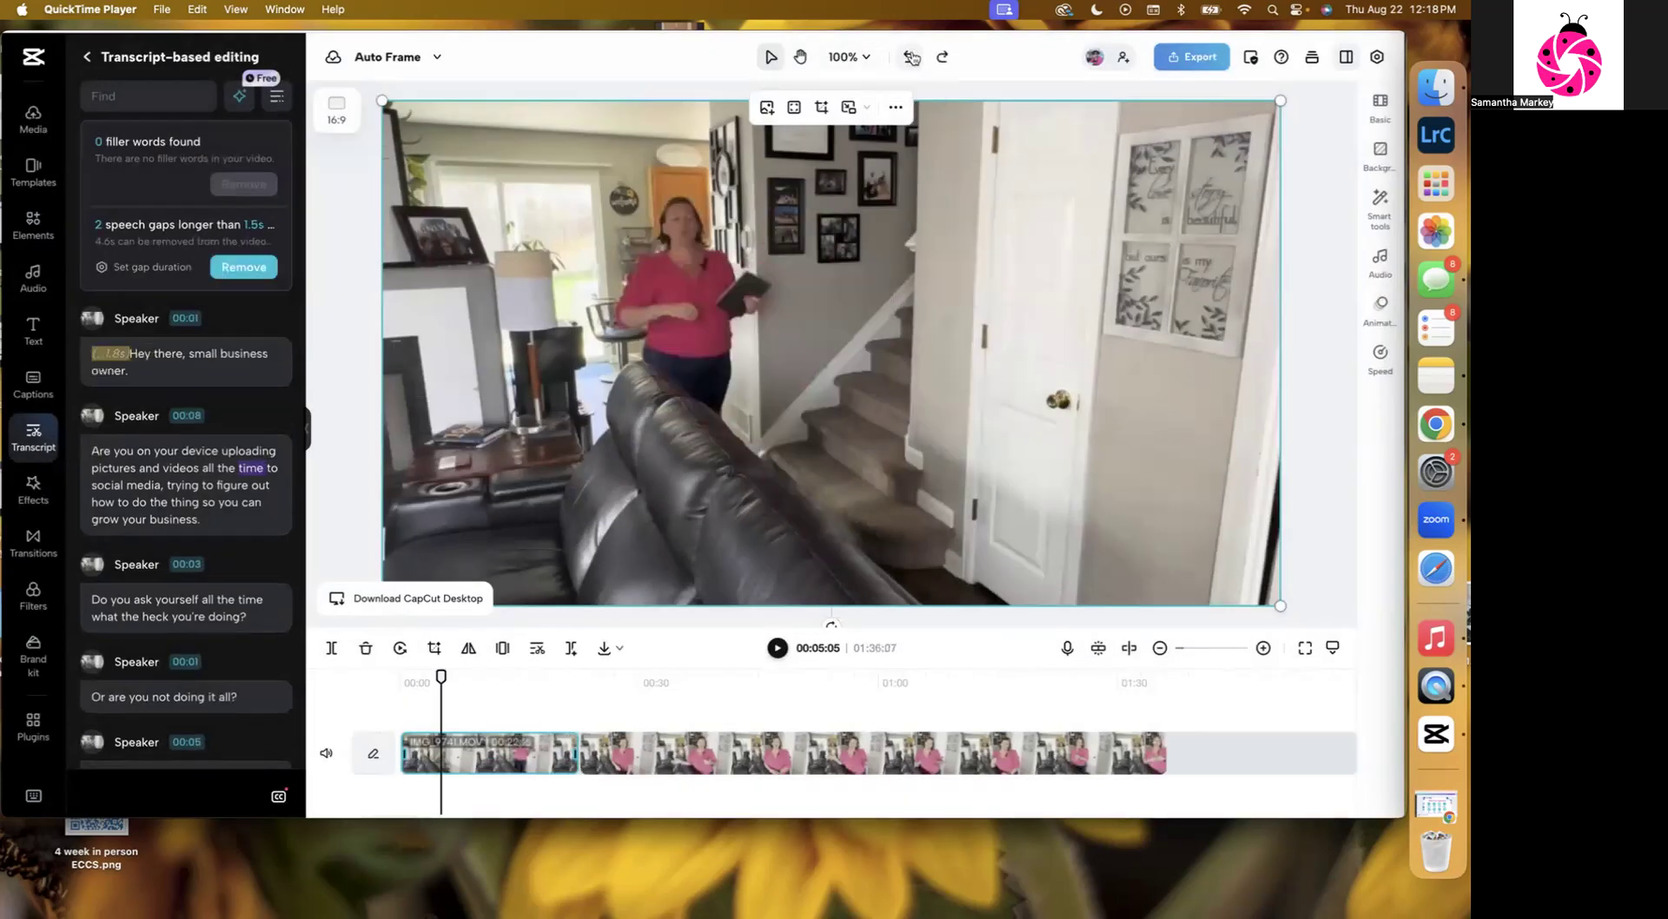
click(942, 57)
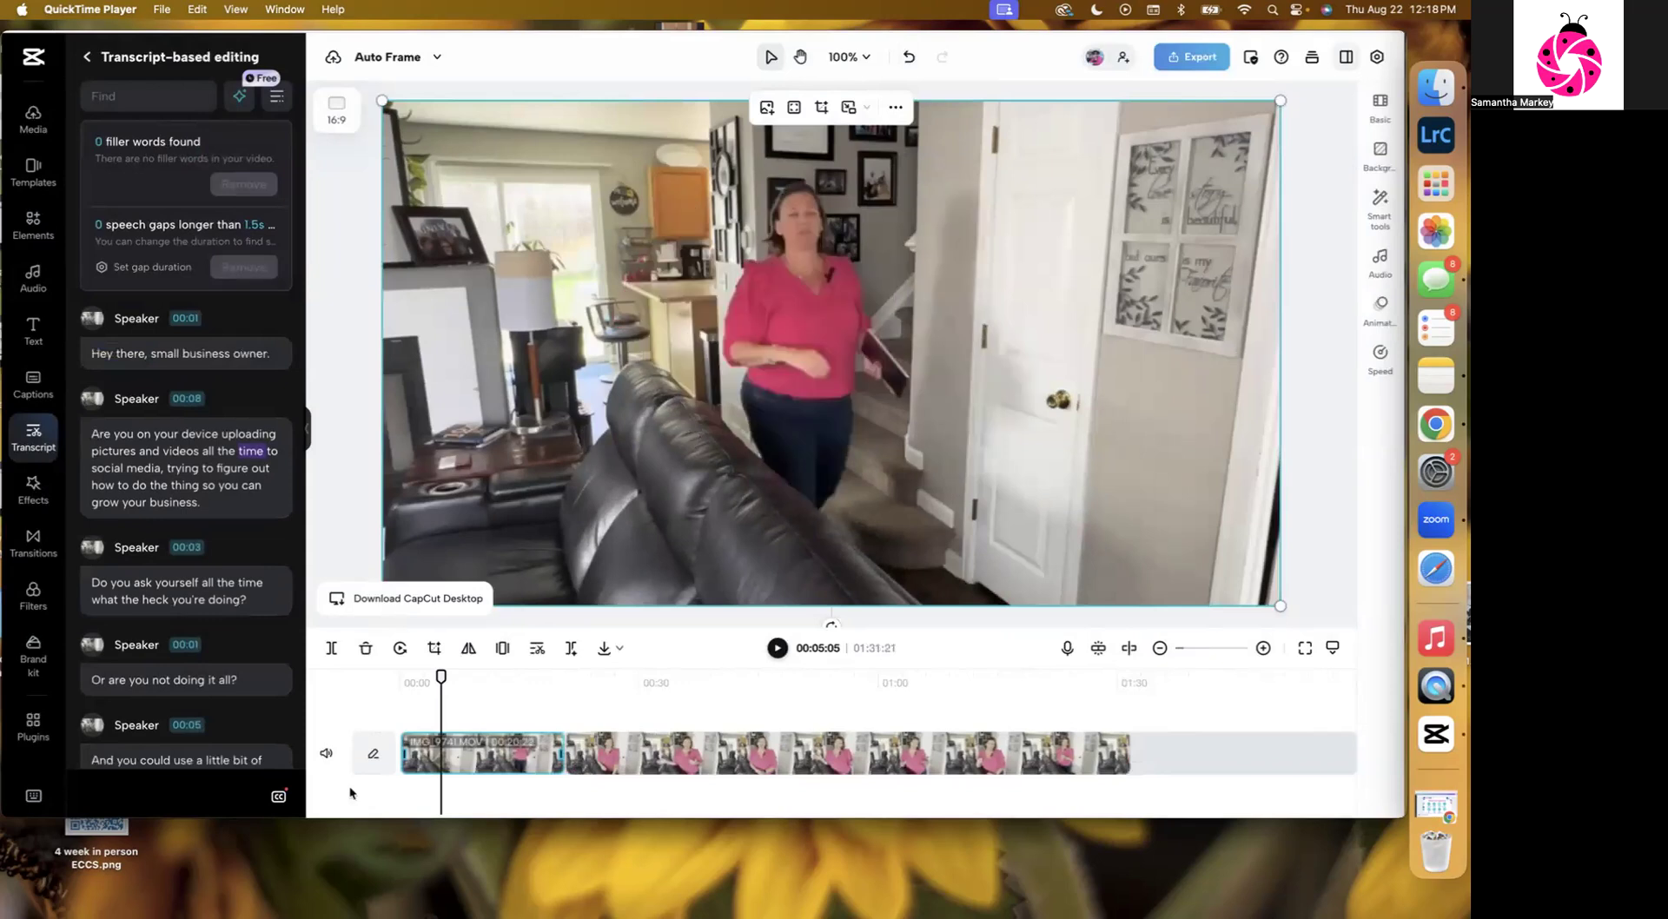
drag(438, 676, 405, 676)
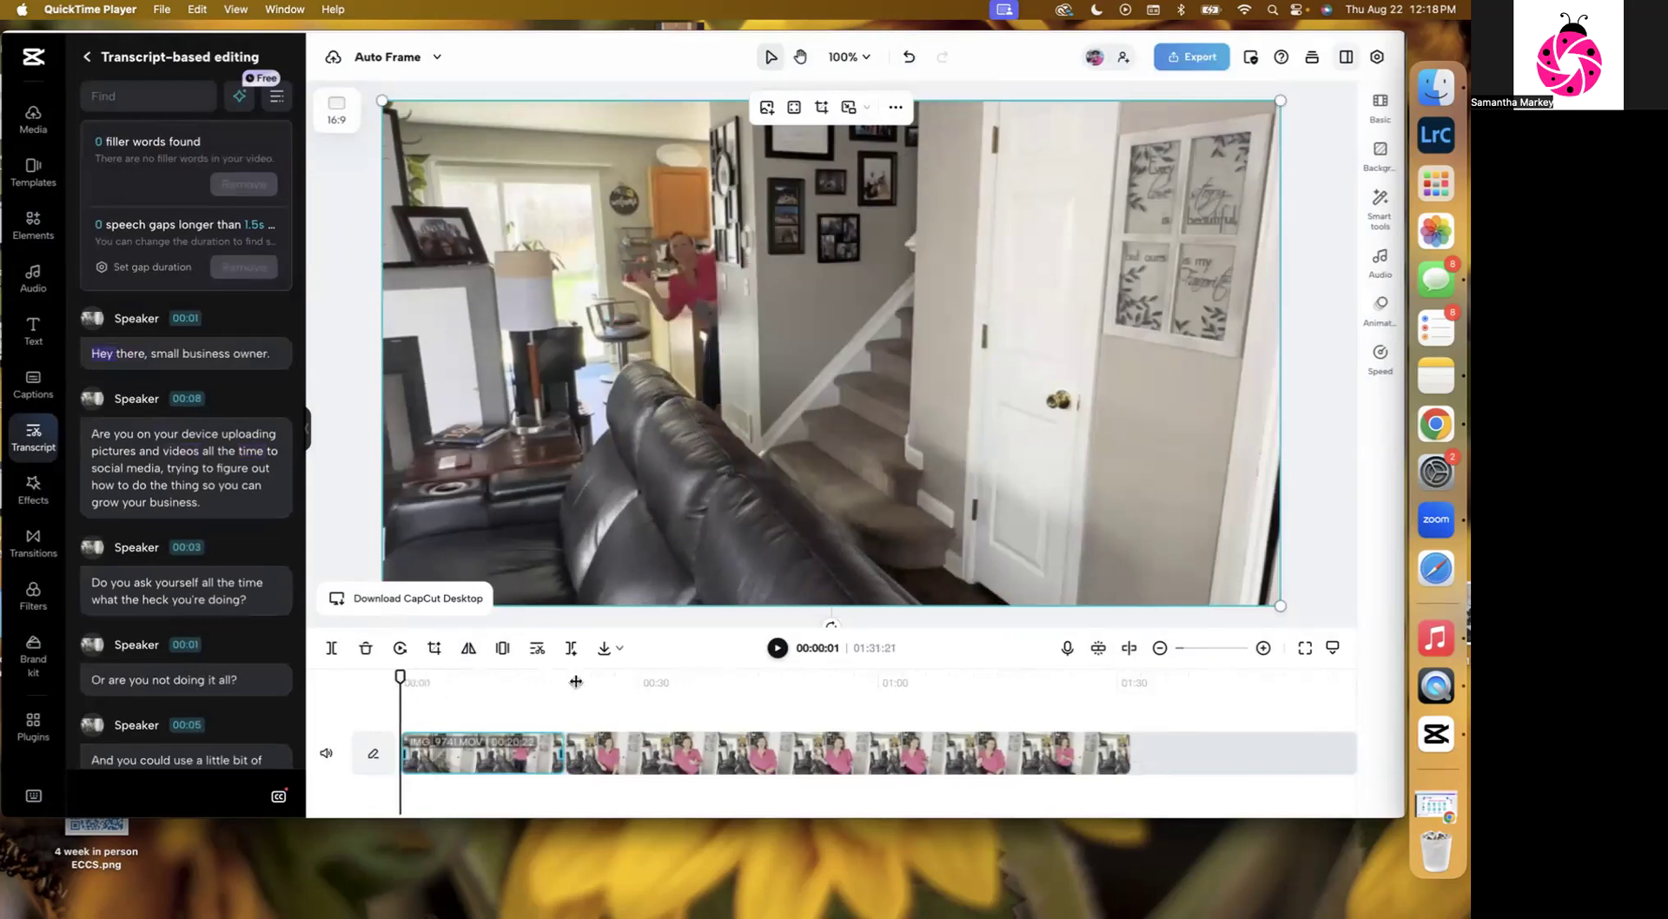
click(779, 650)
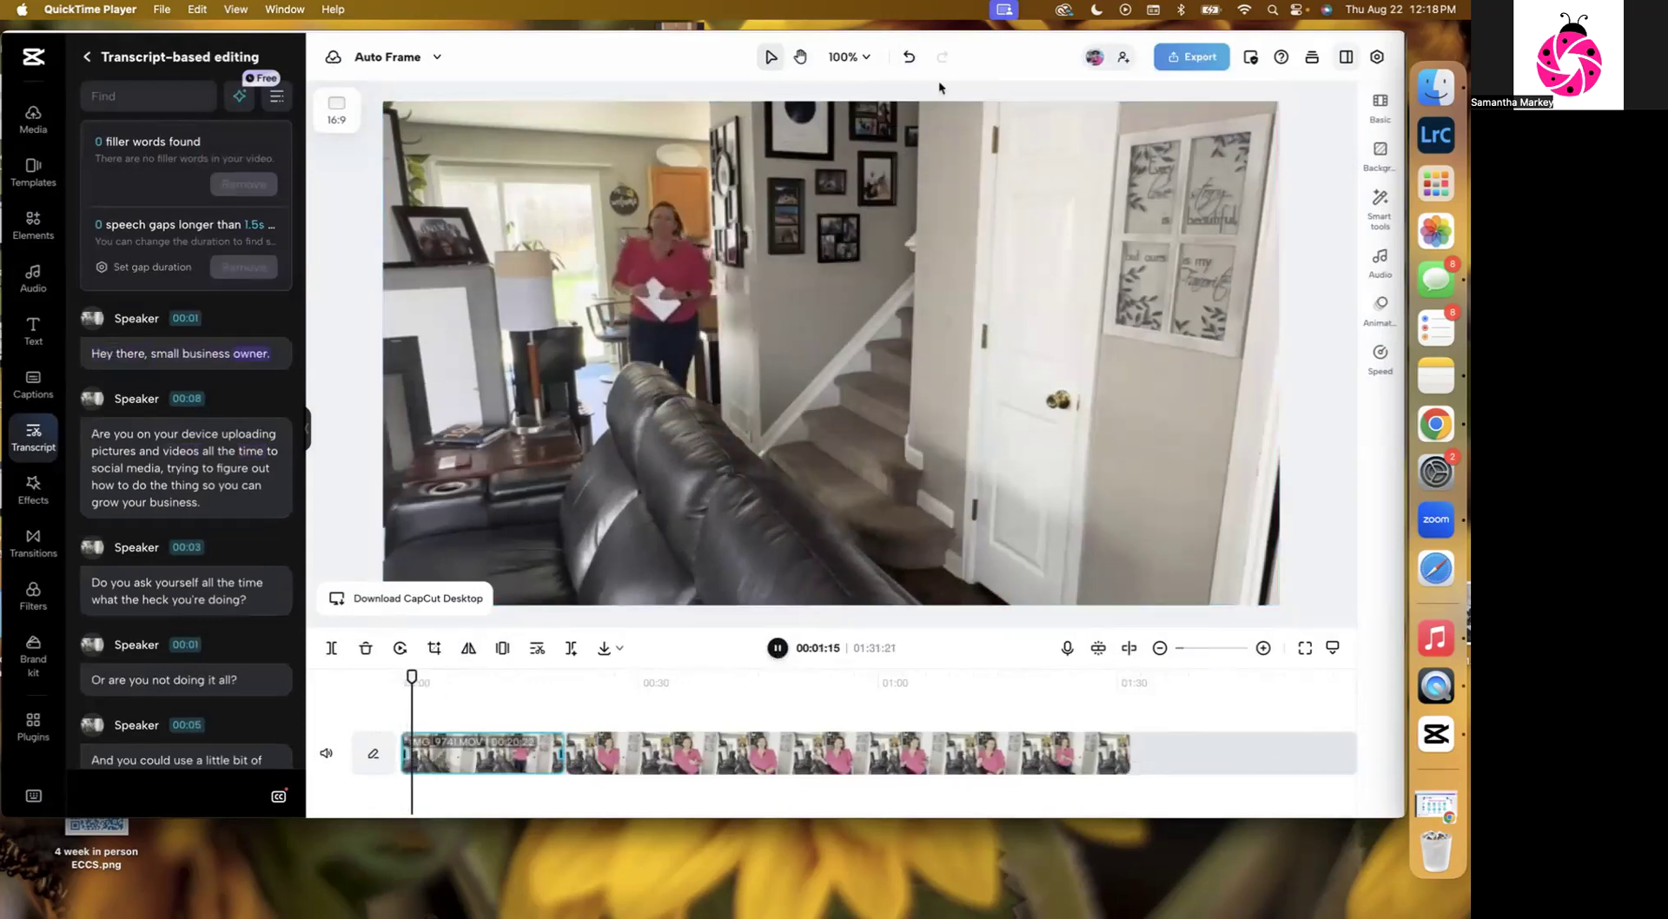
click(910, 58)
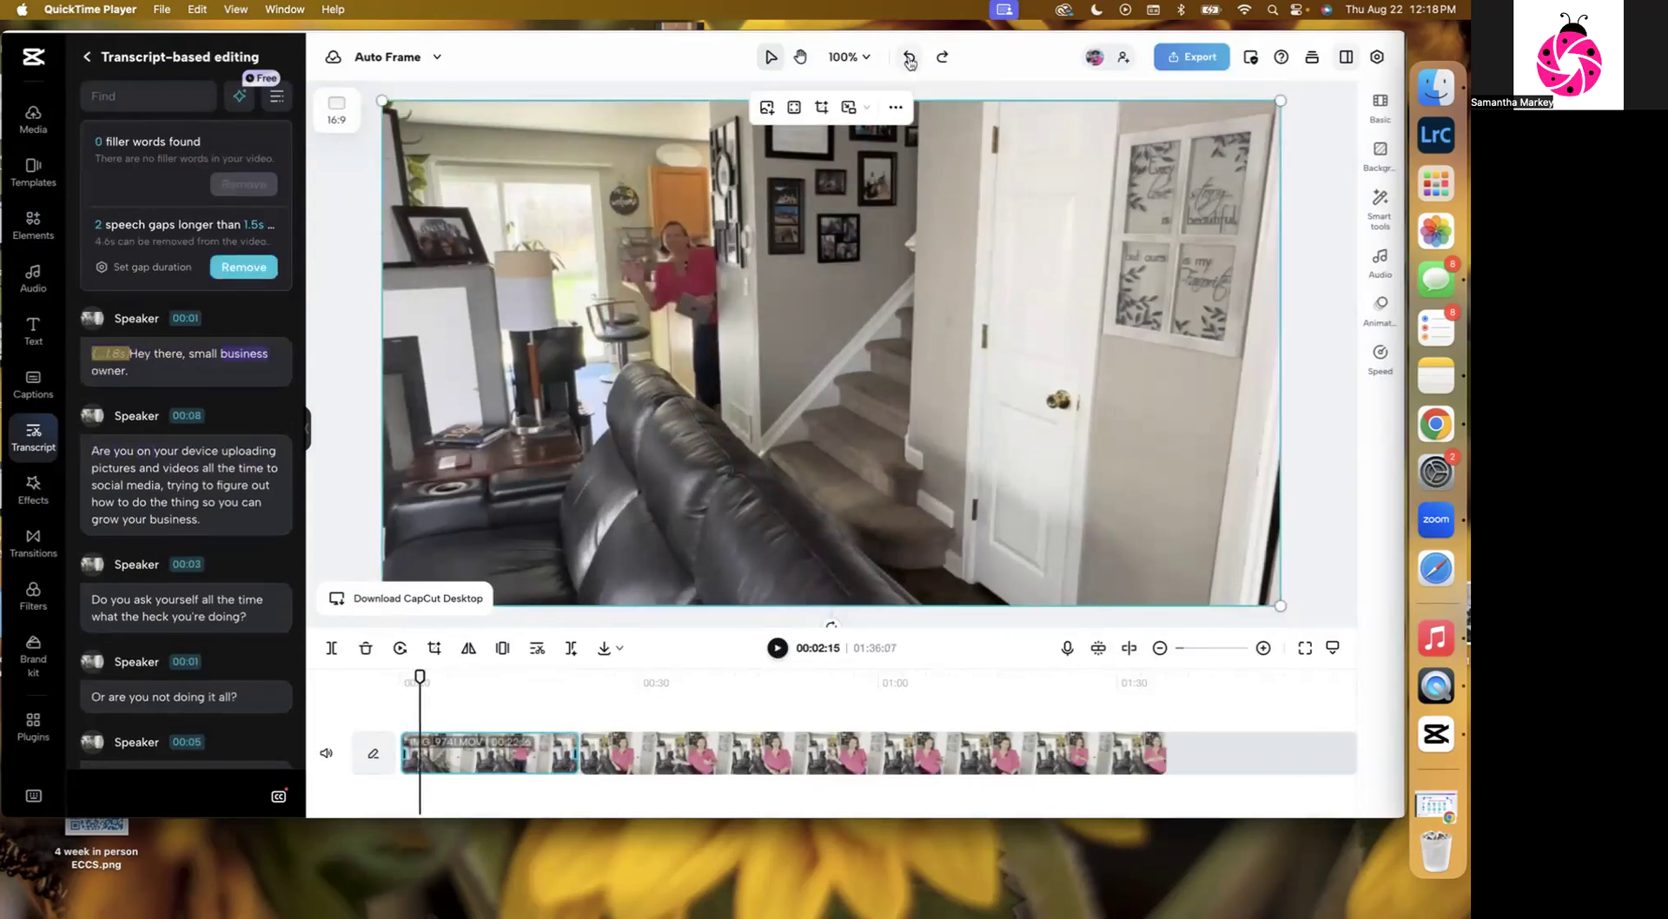
Play the restored video from the start and pause it.
click(410, 686)
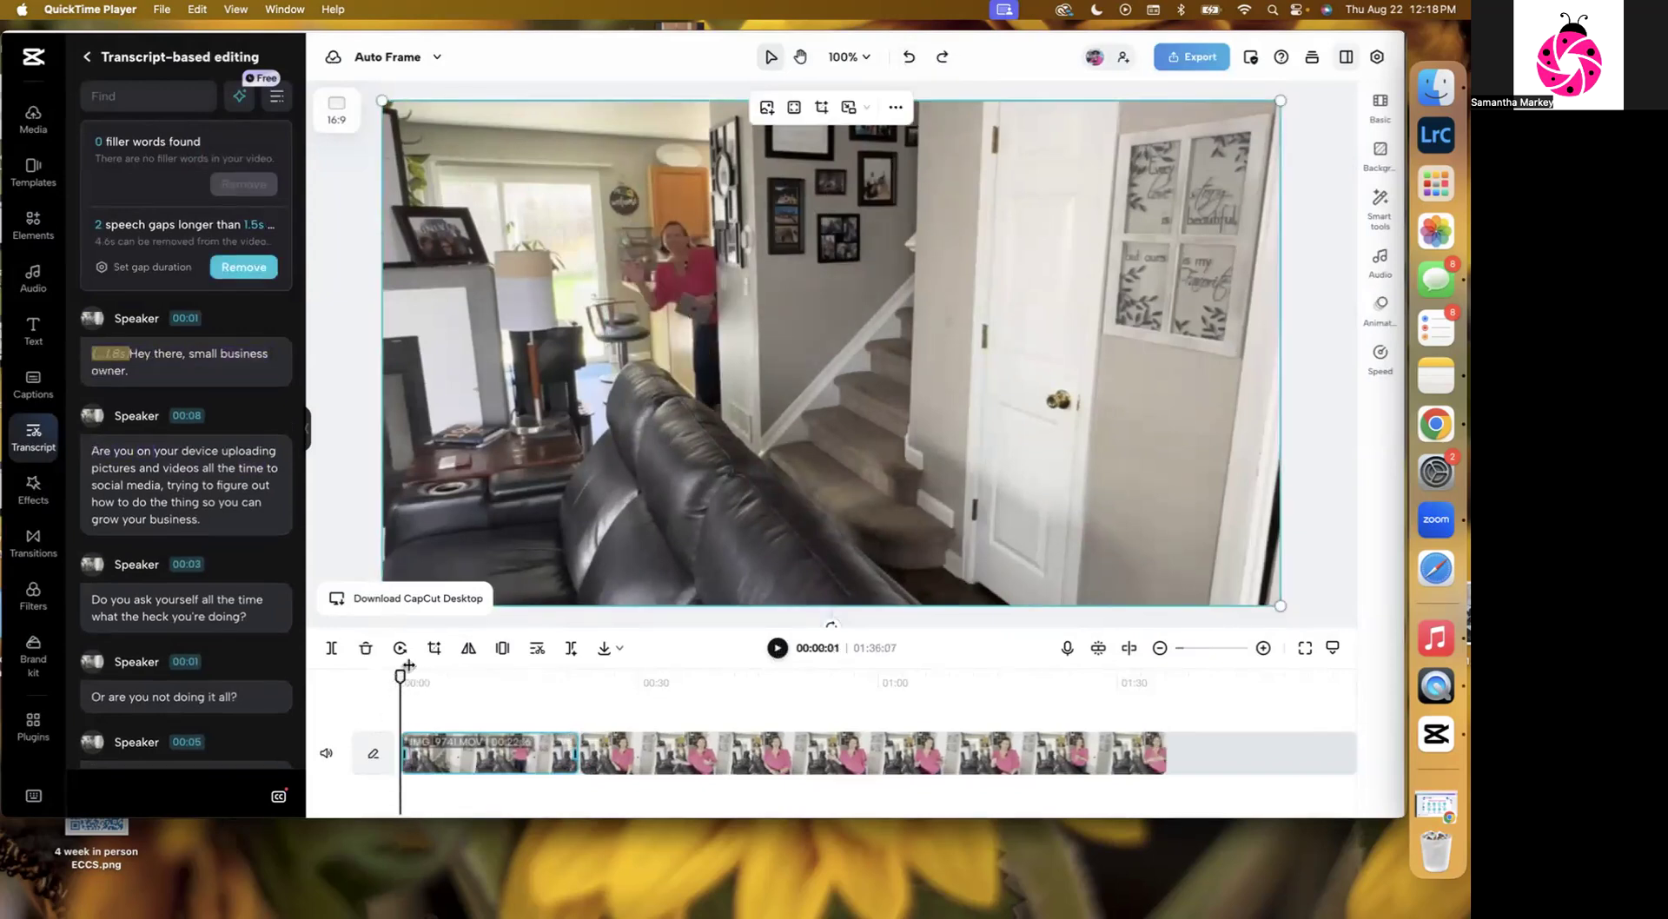
click(777, 650)
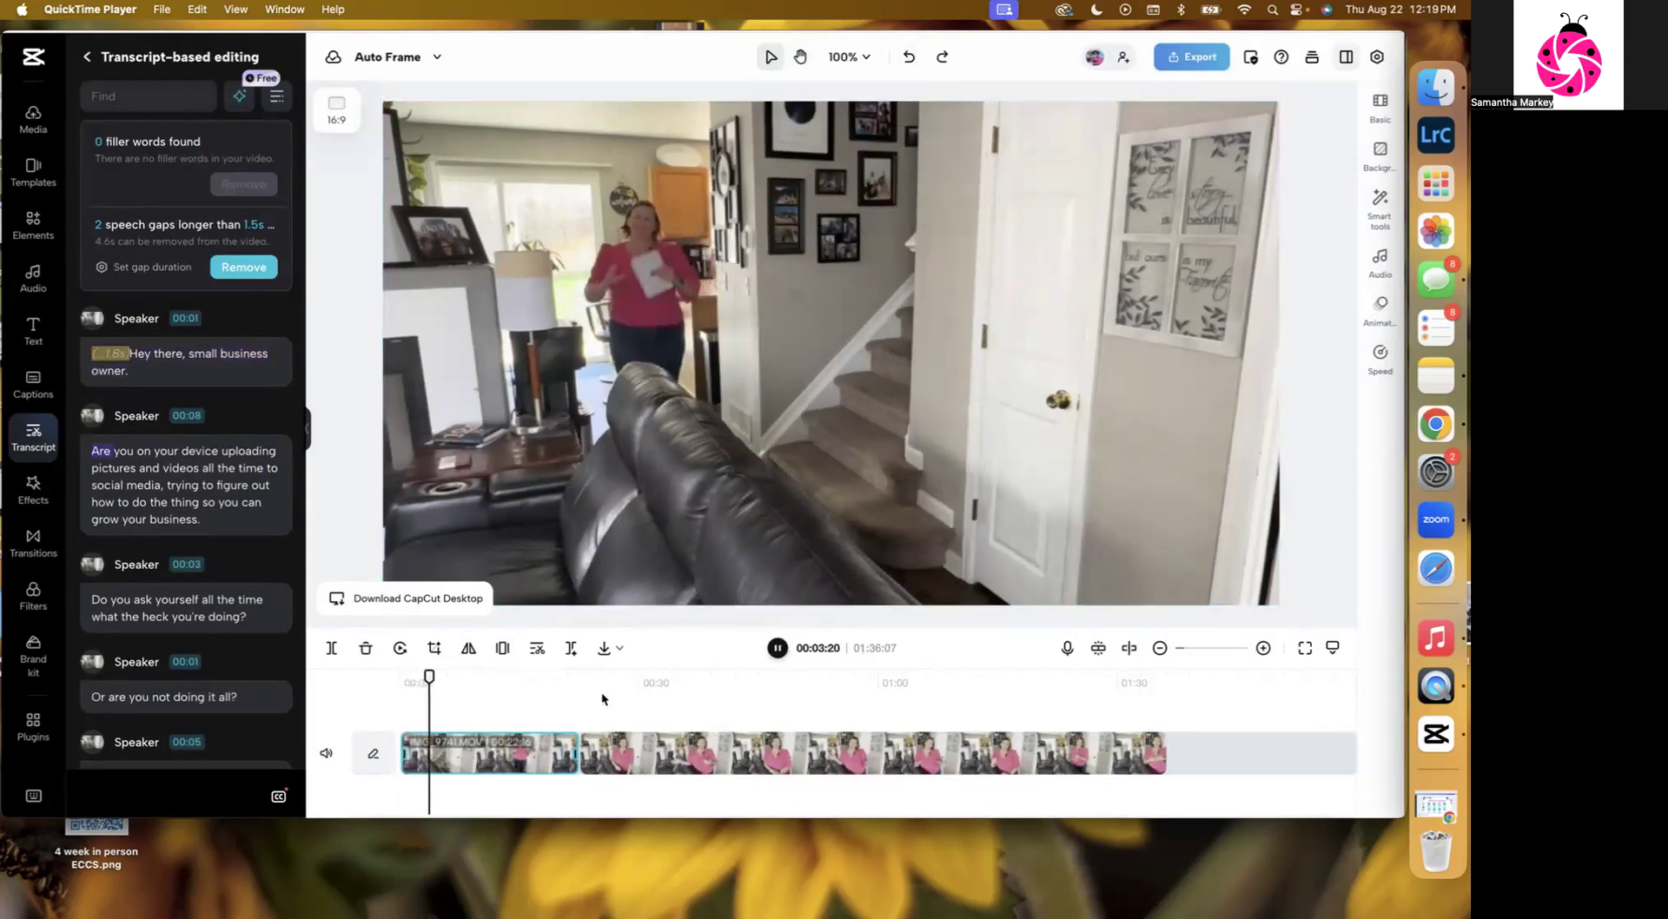
key(space)
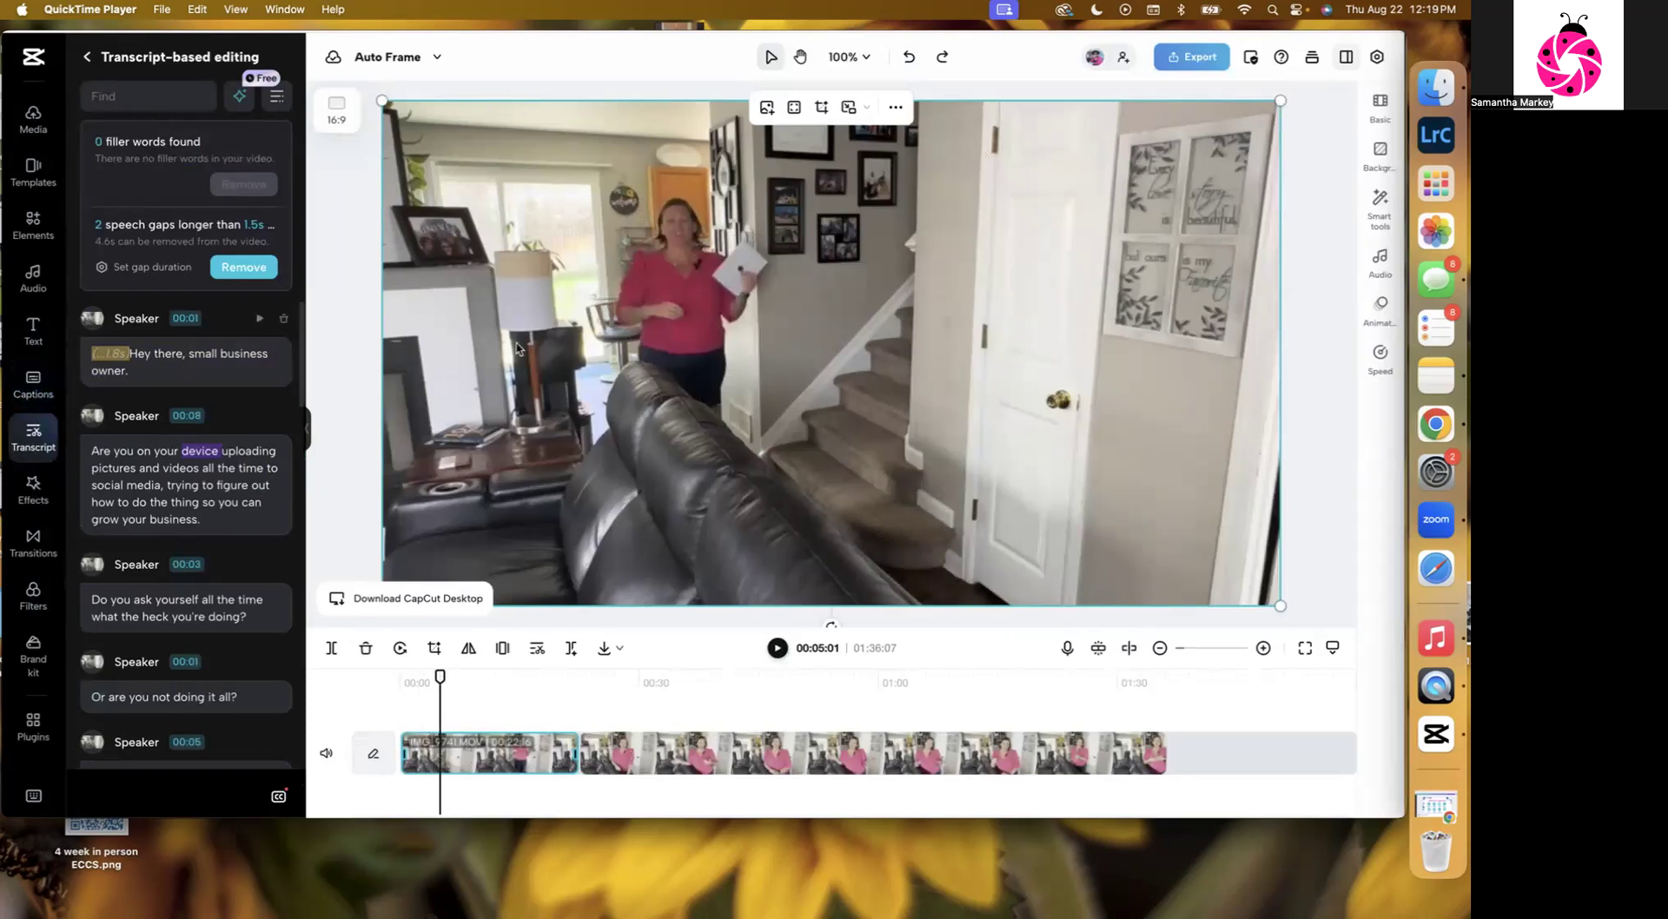
Generate auto captions for the video in English (US).
click(36, 388)
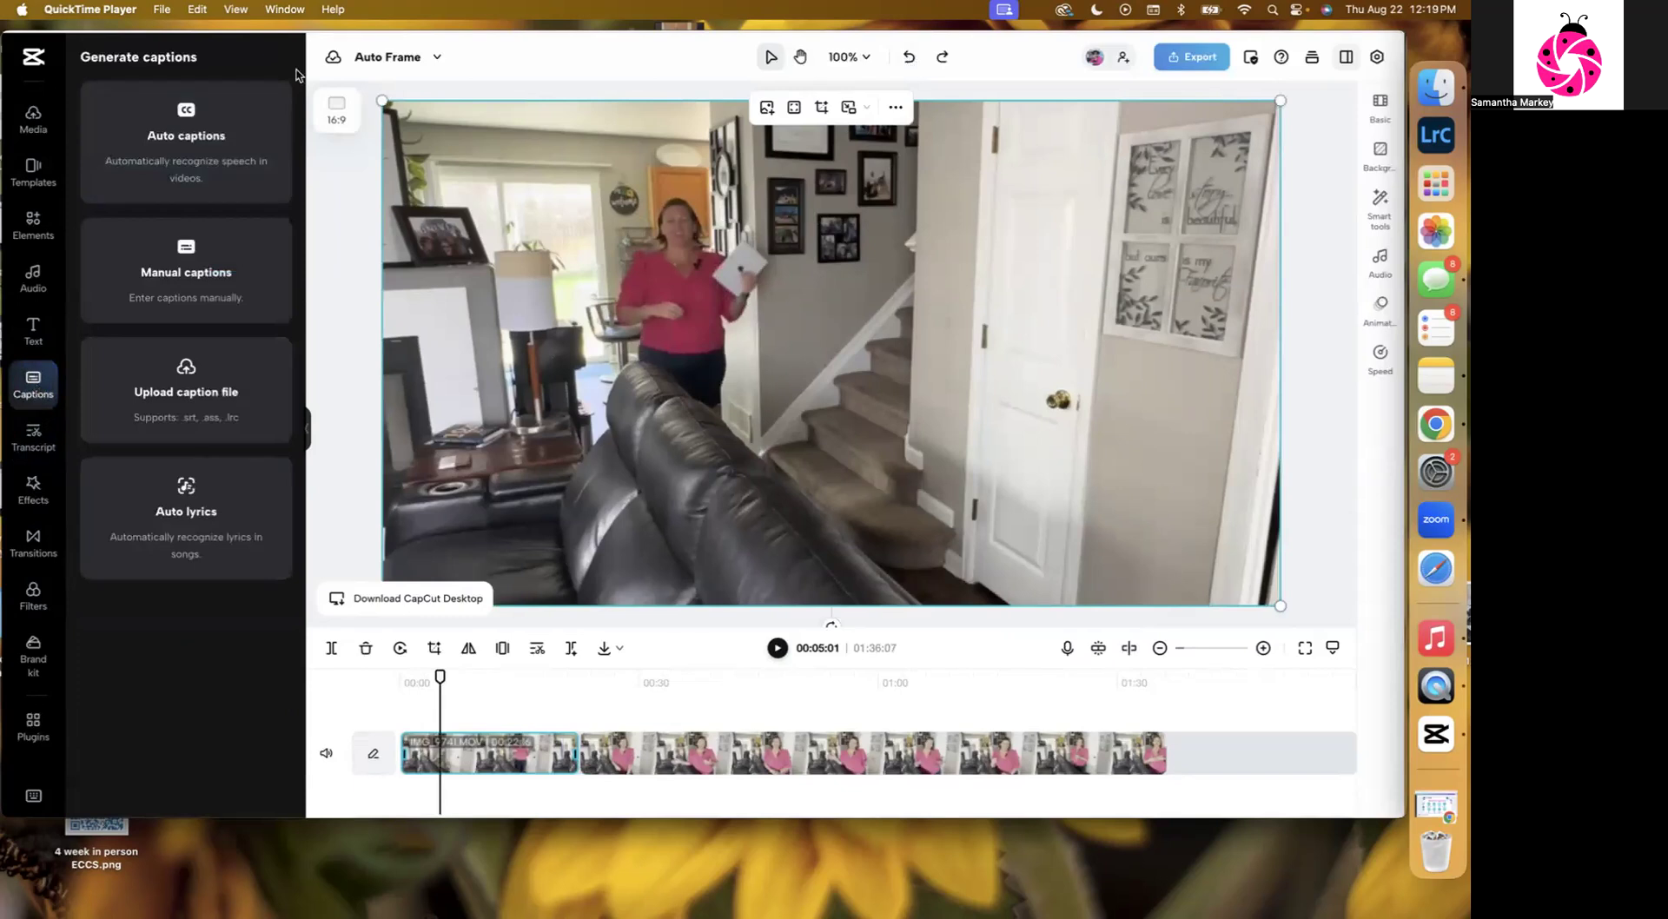
click(199, 120)
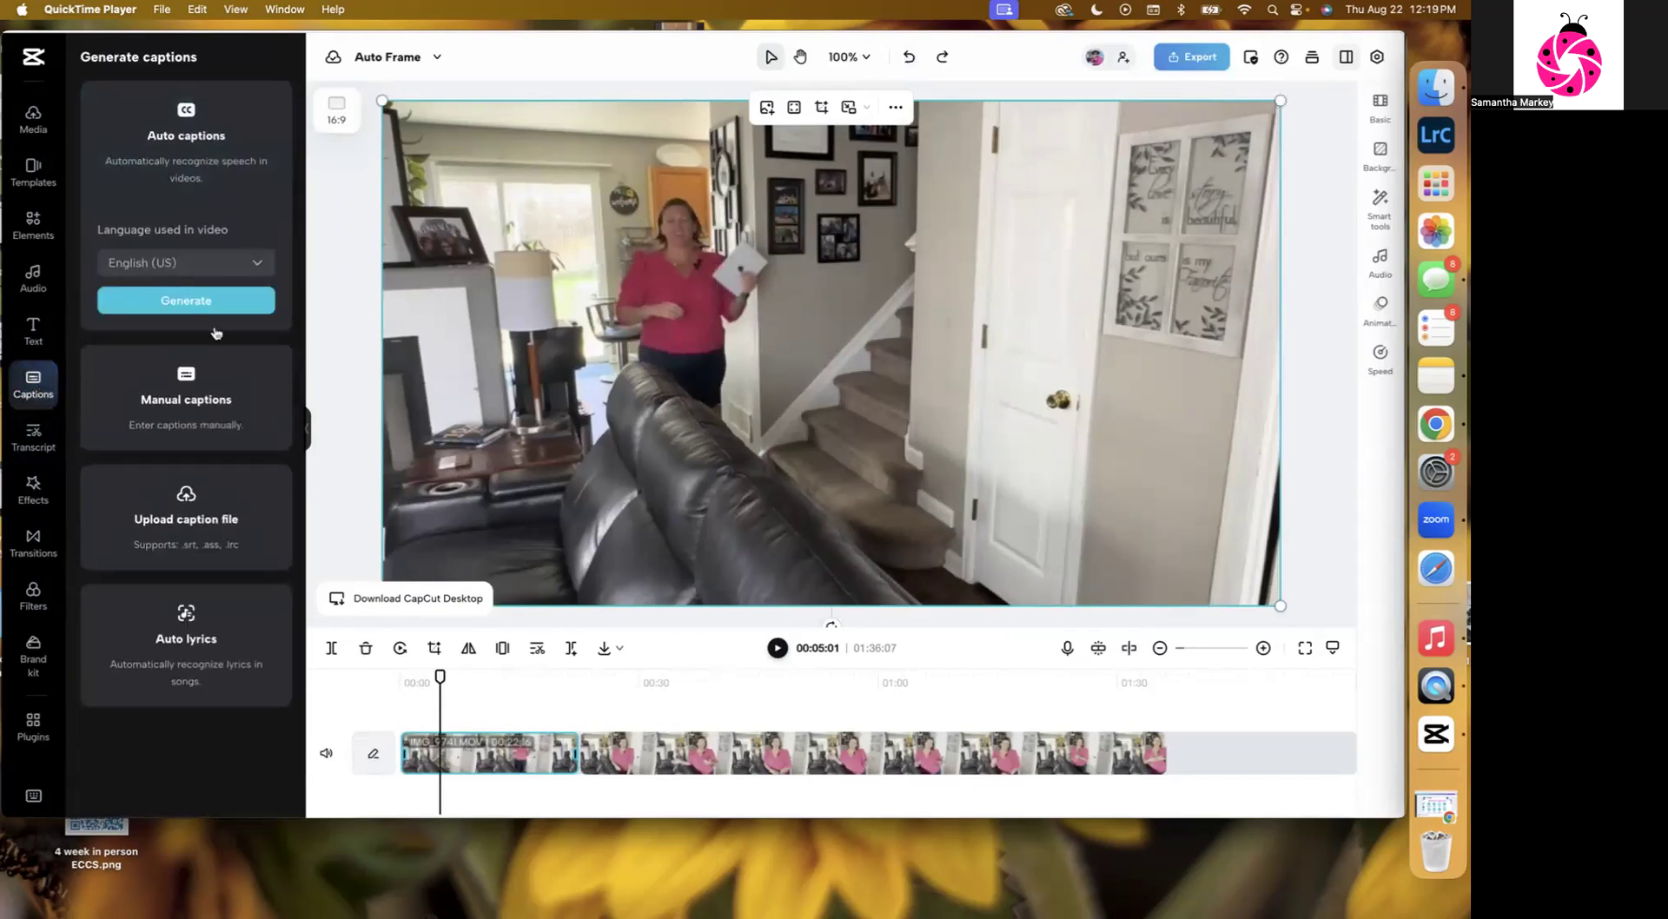
click(183, 304)
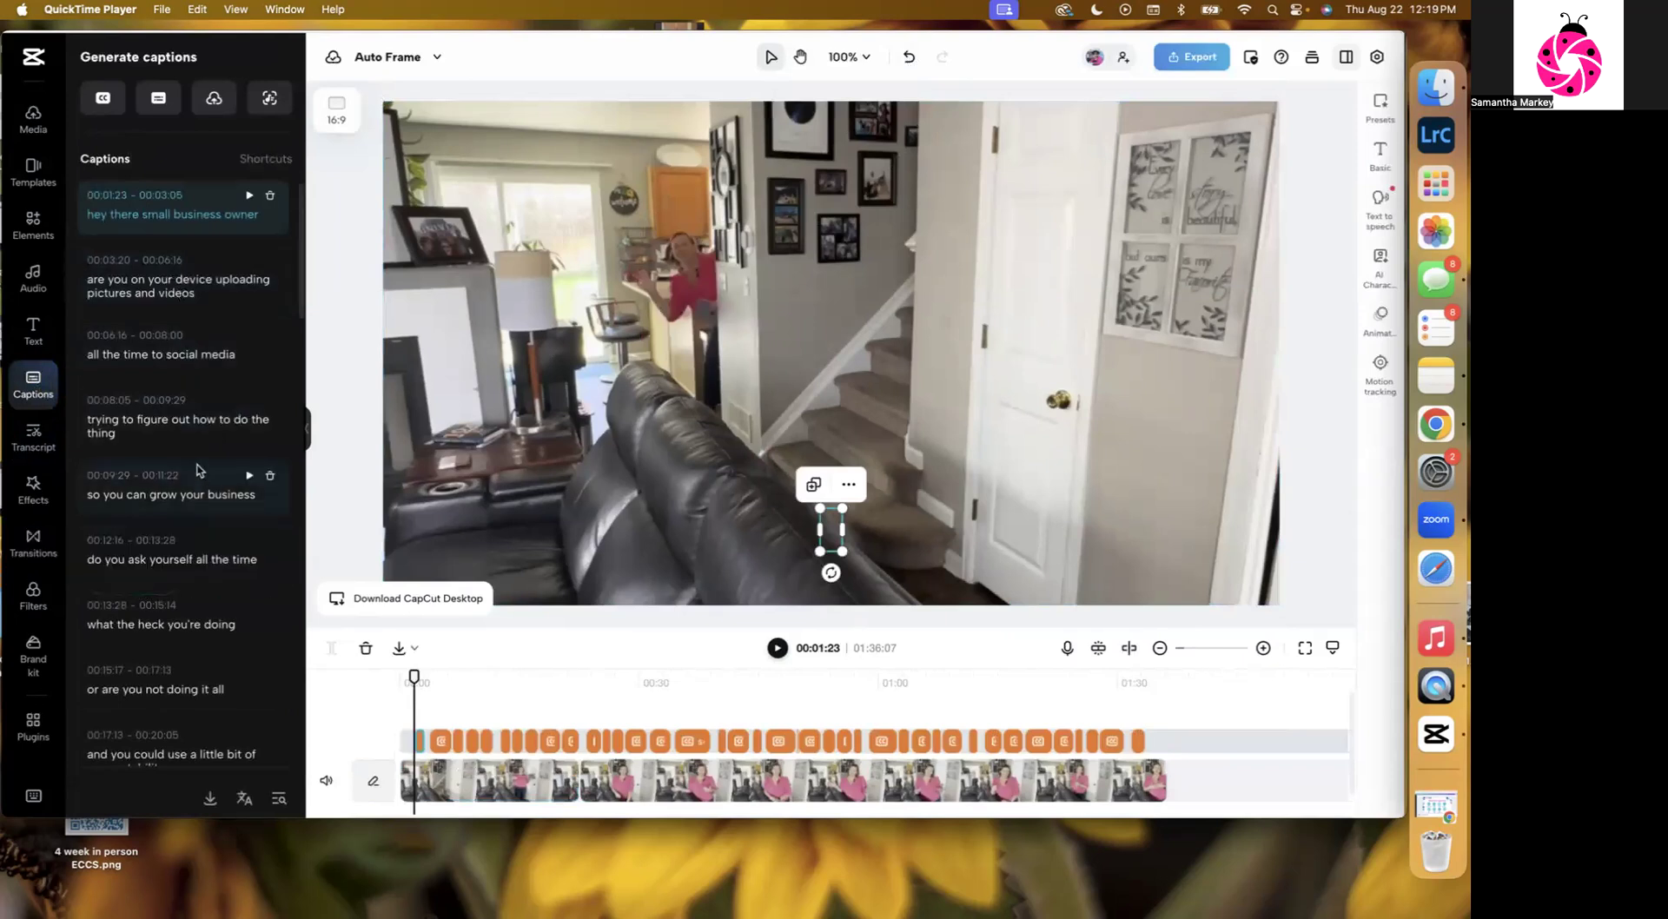
Correct the caption "I created the plan to pity doers community" to read "I created the Plandopity Doers community".
scroll(198, 470, down, 8)
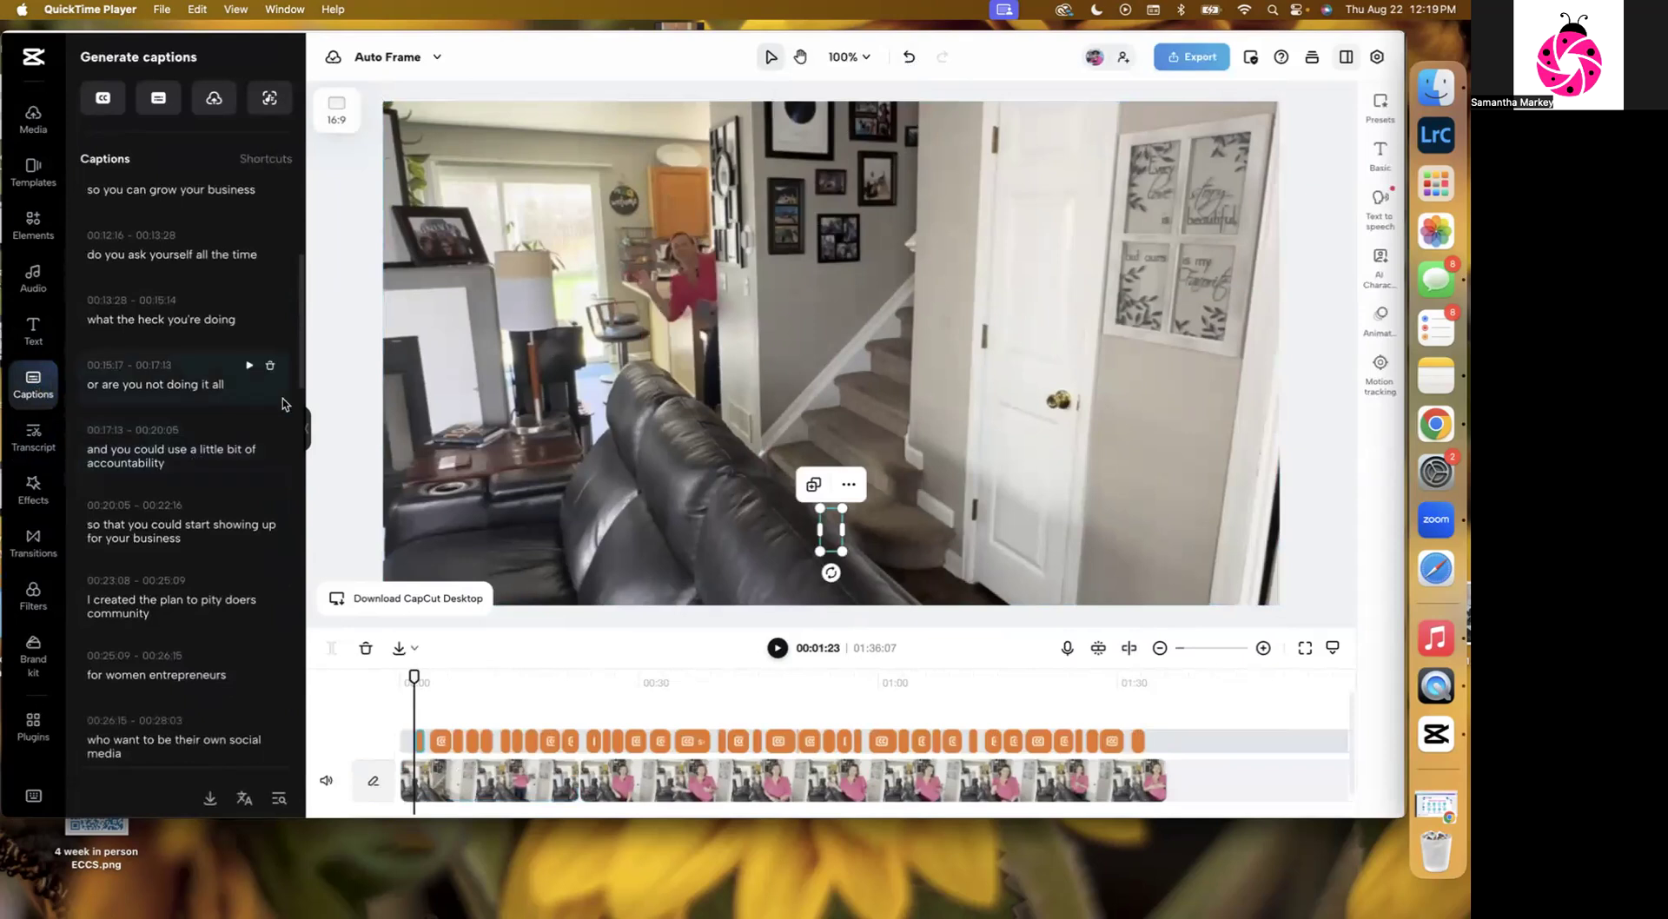
scroll(283, 403, down, 3)
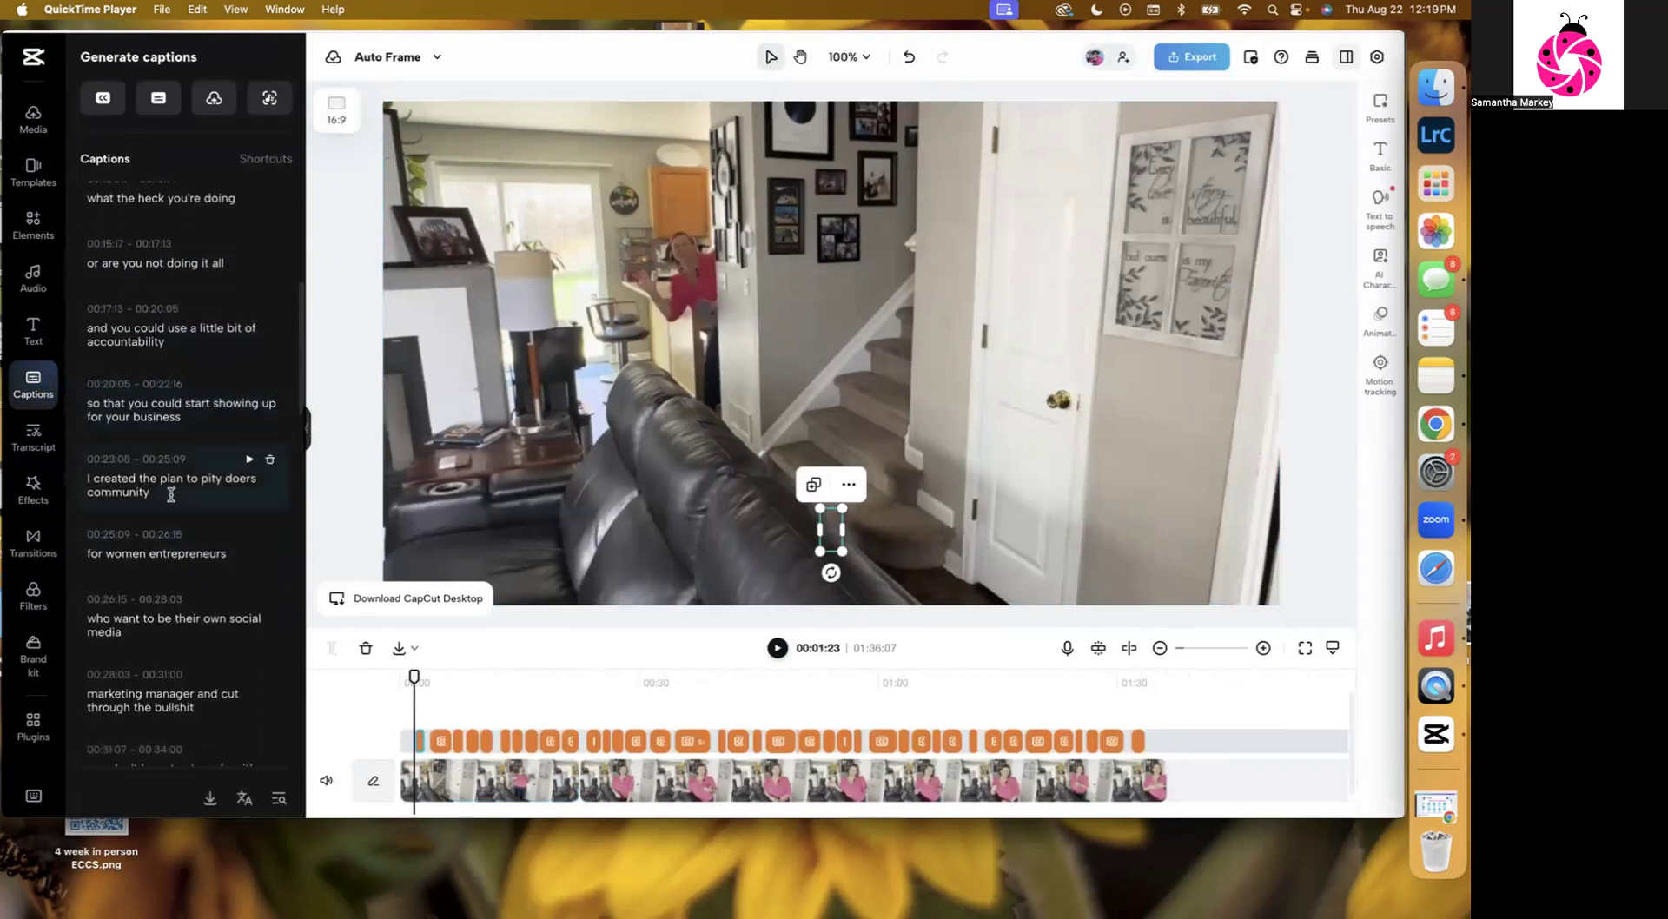
drag(158, 479, 259, 480)
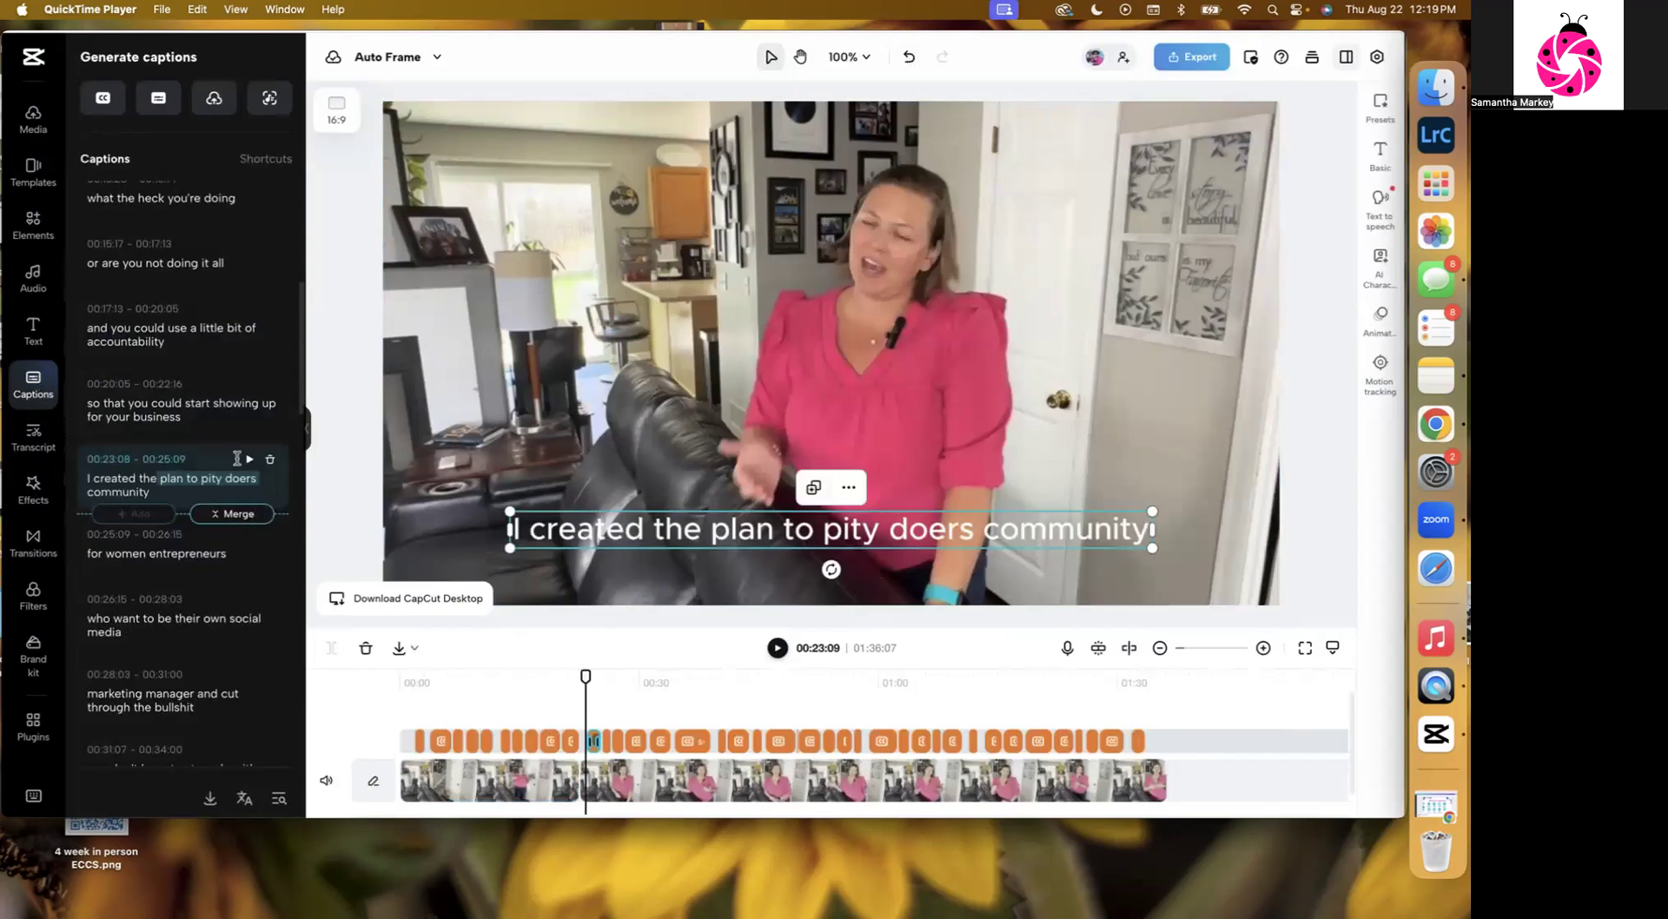
text(P)
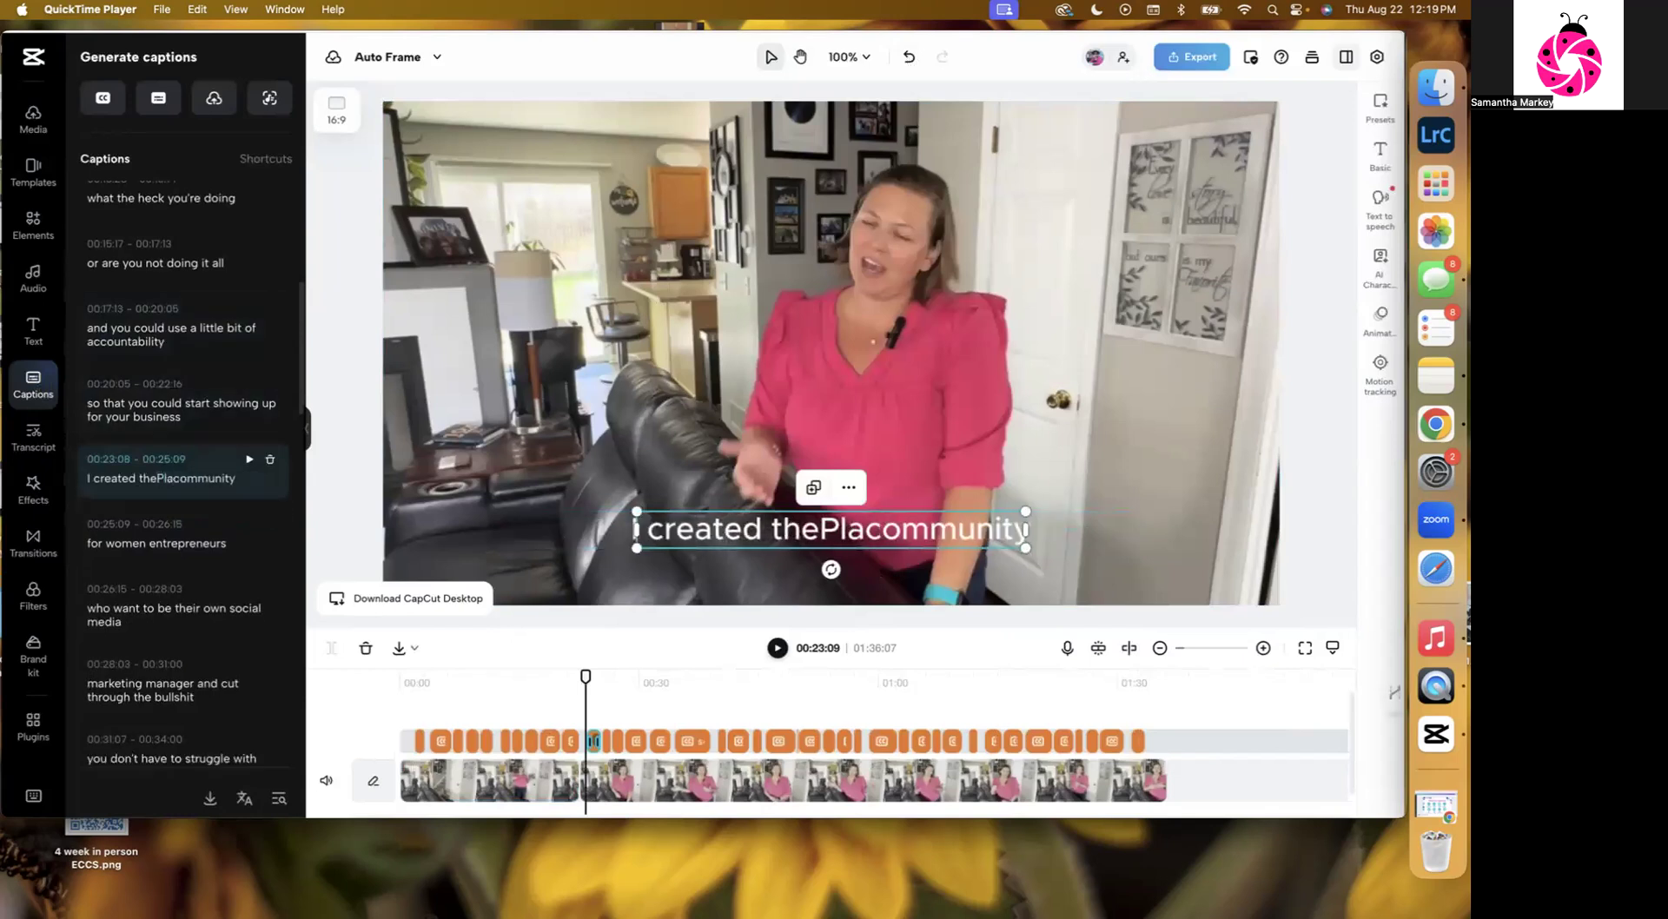
key(BackSpace)
text(Plan)
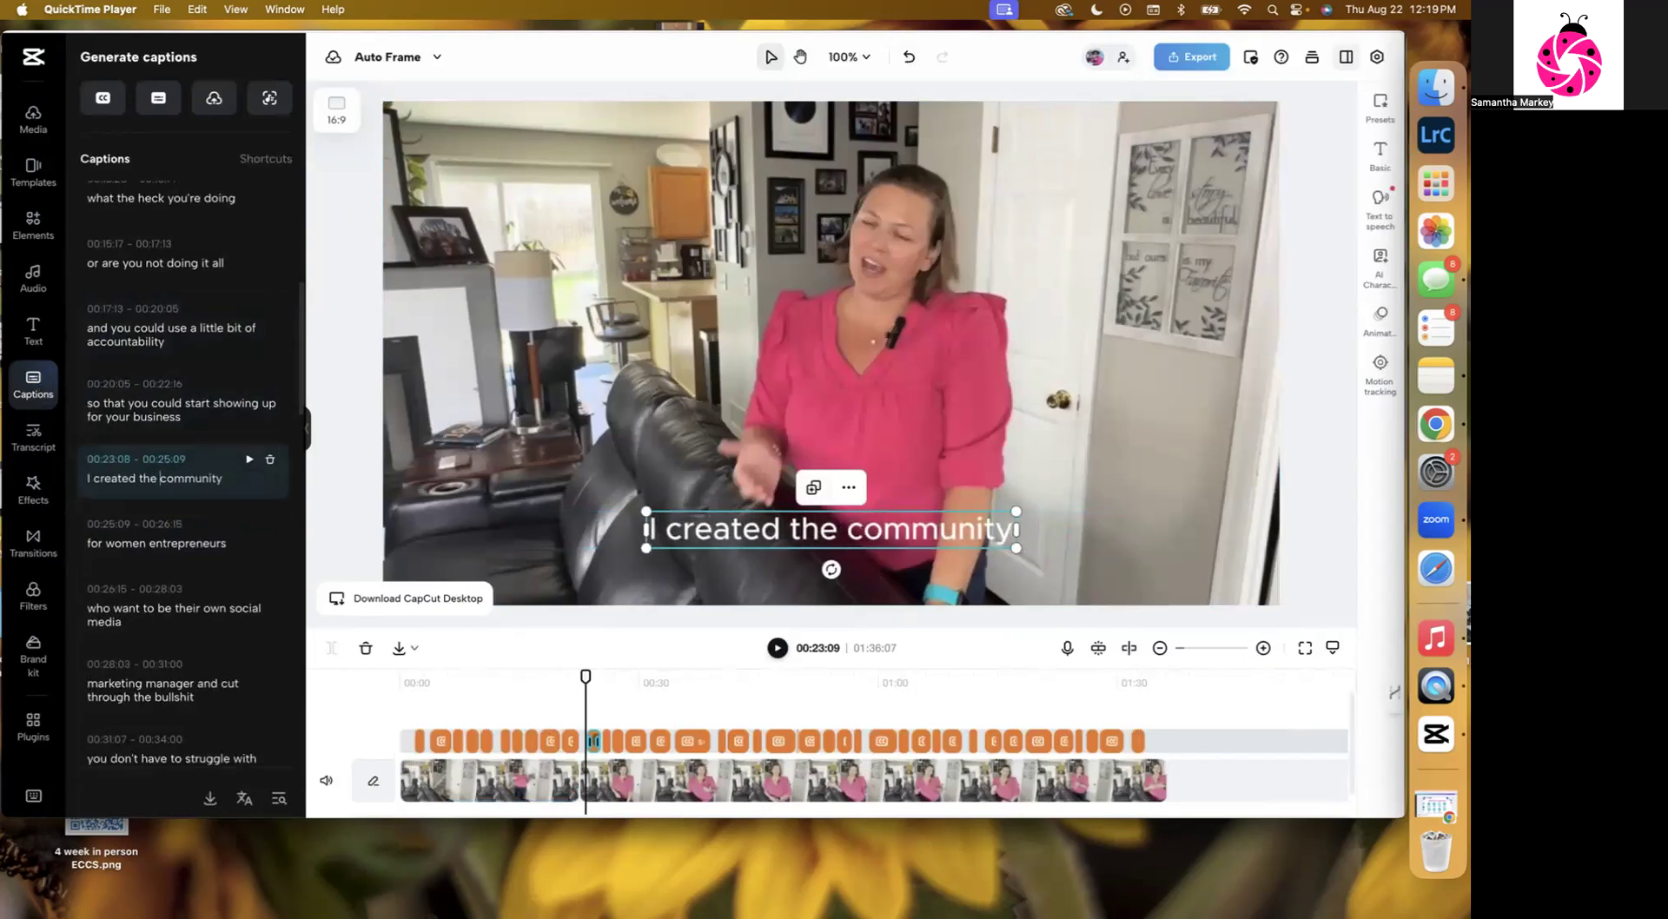
key(BackSpace)
text(dopi)
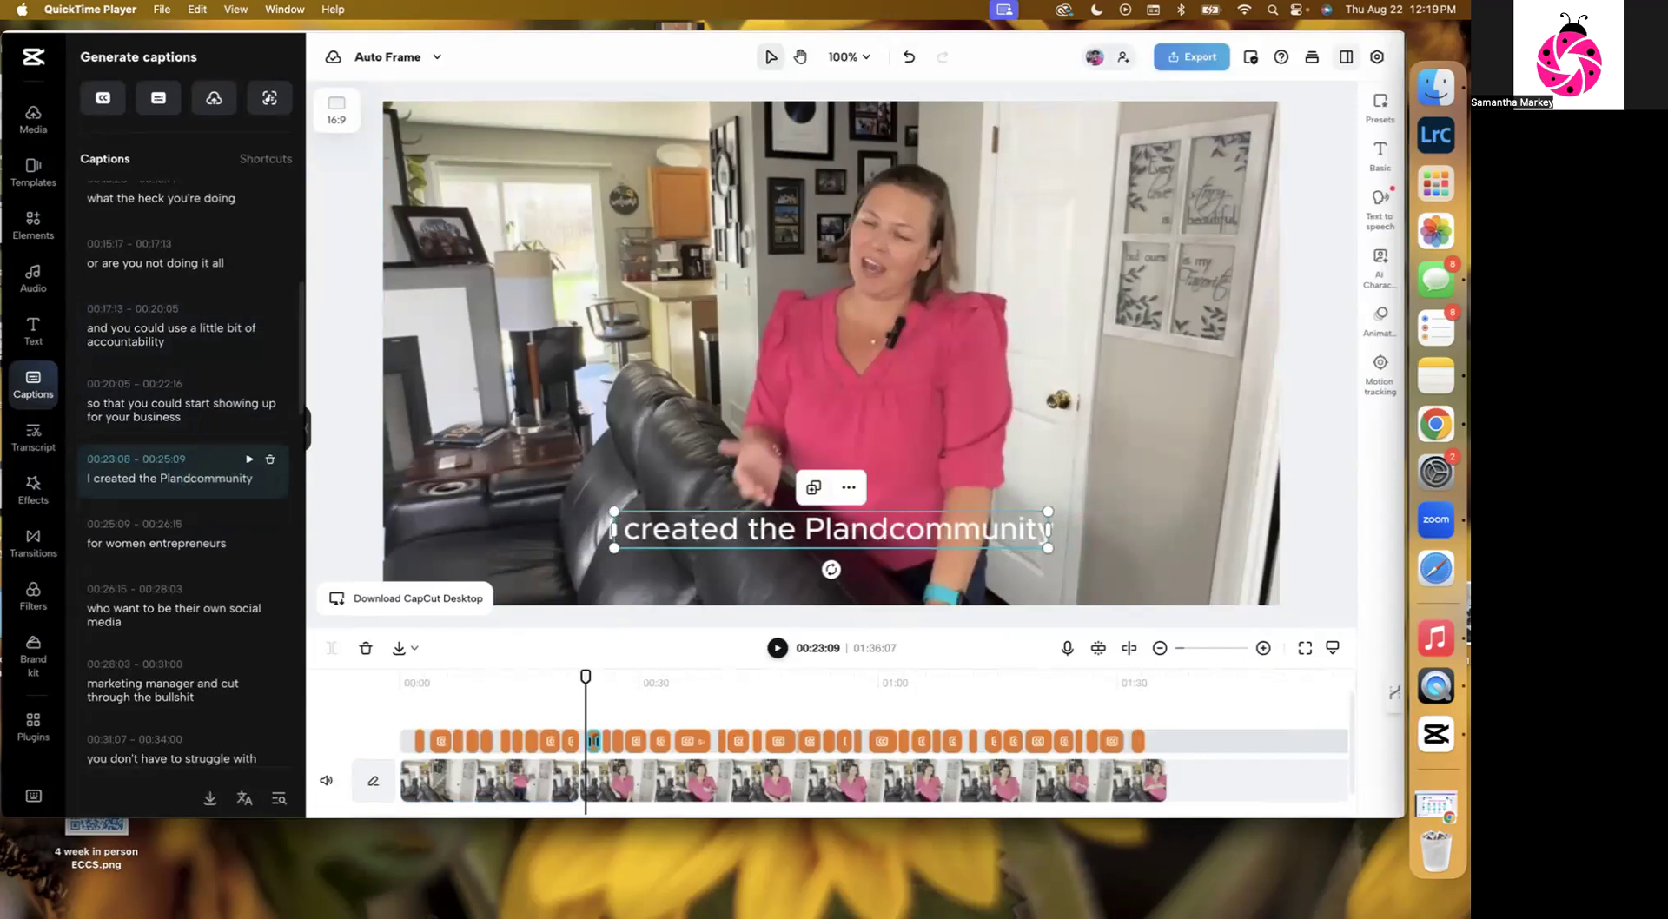
text(ty)
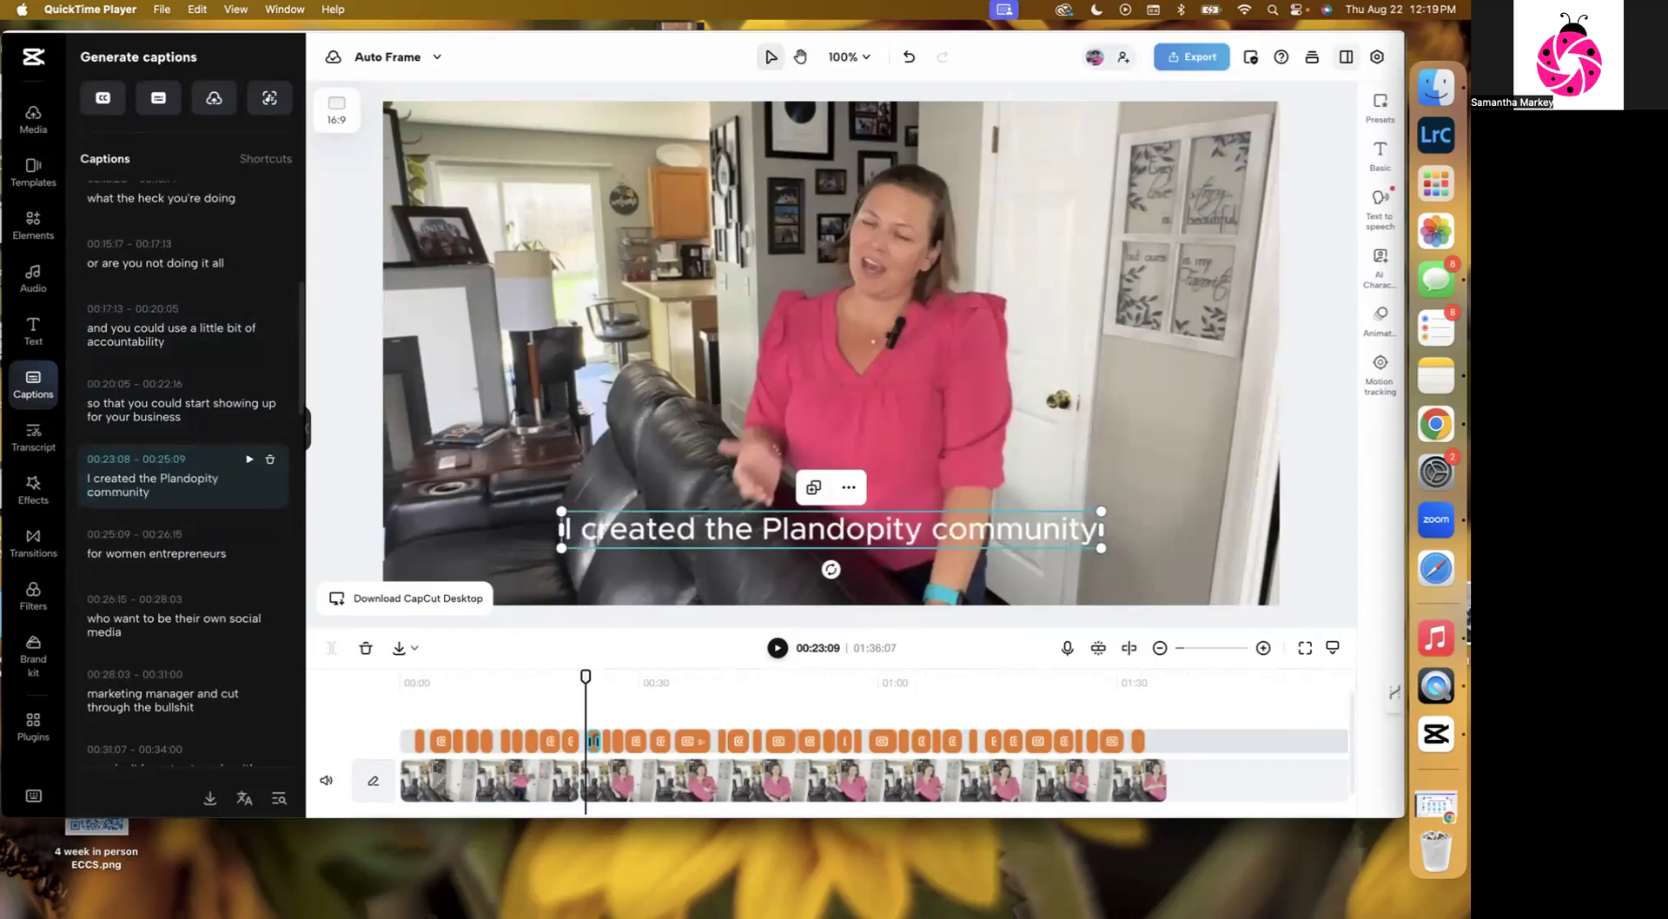
text( Doers)
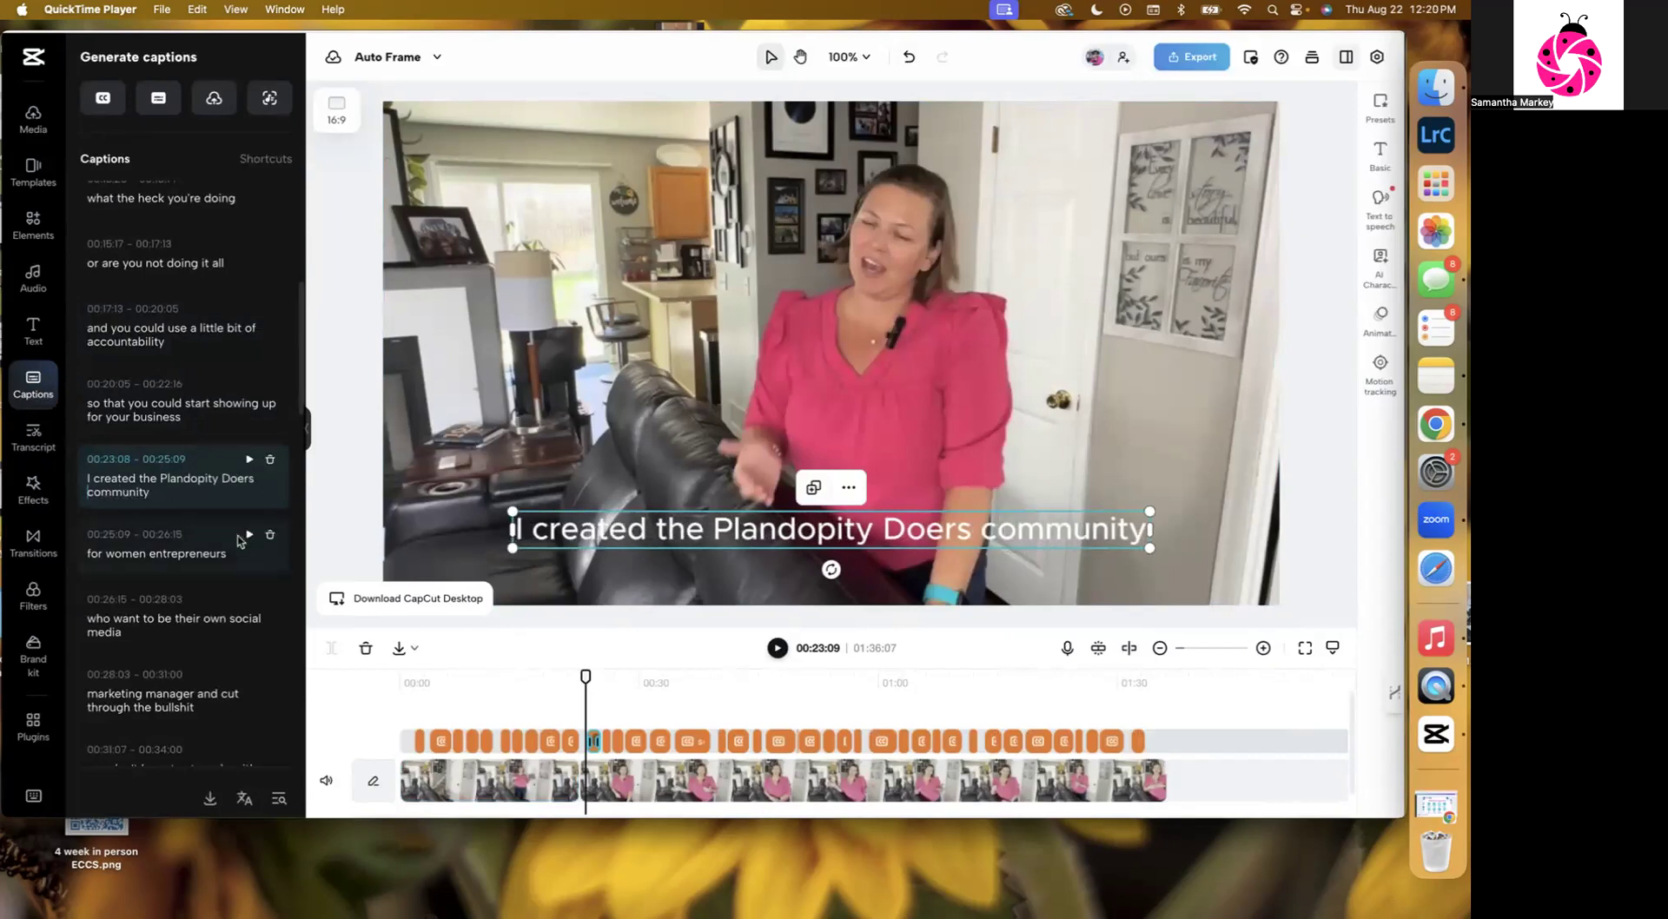
Capitalize "doer" in the caption "then you are a doer" so it reads "then you are a Doer".
scroll(232, 521, down, 2)
scroll(232, 521, down, 2)
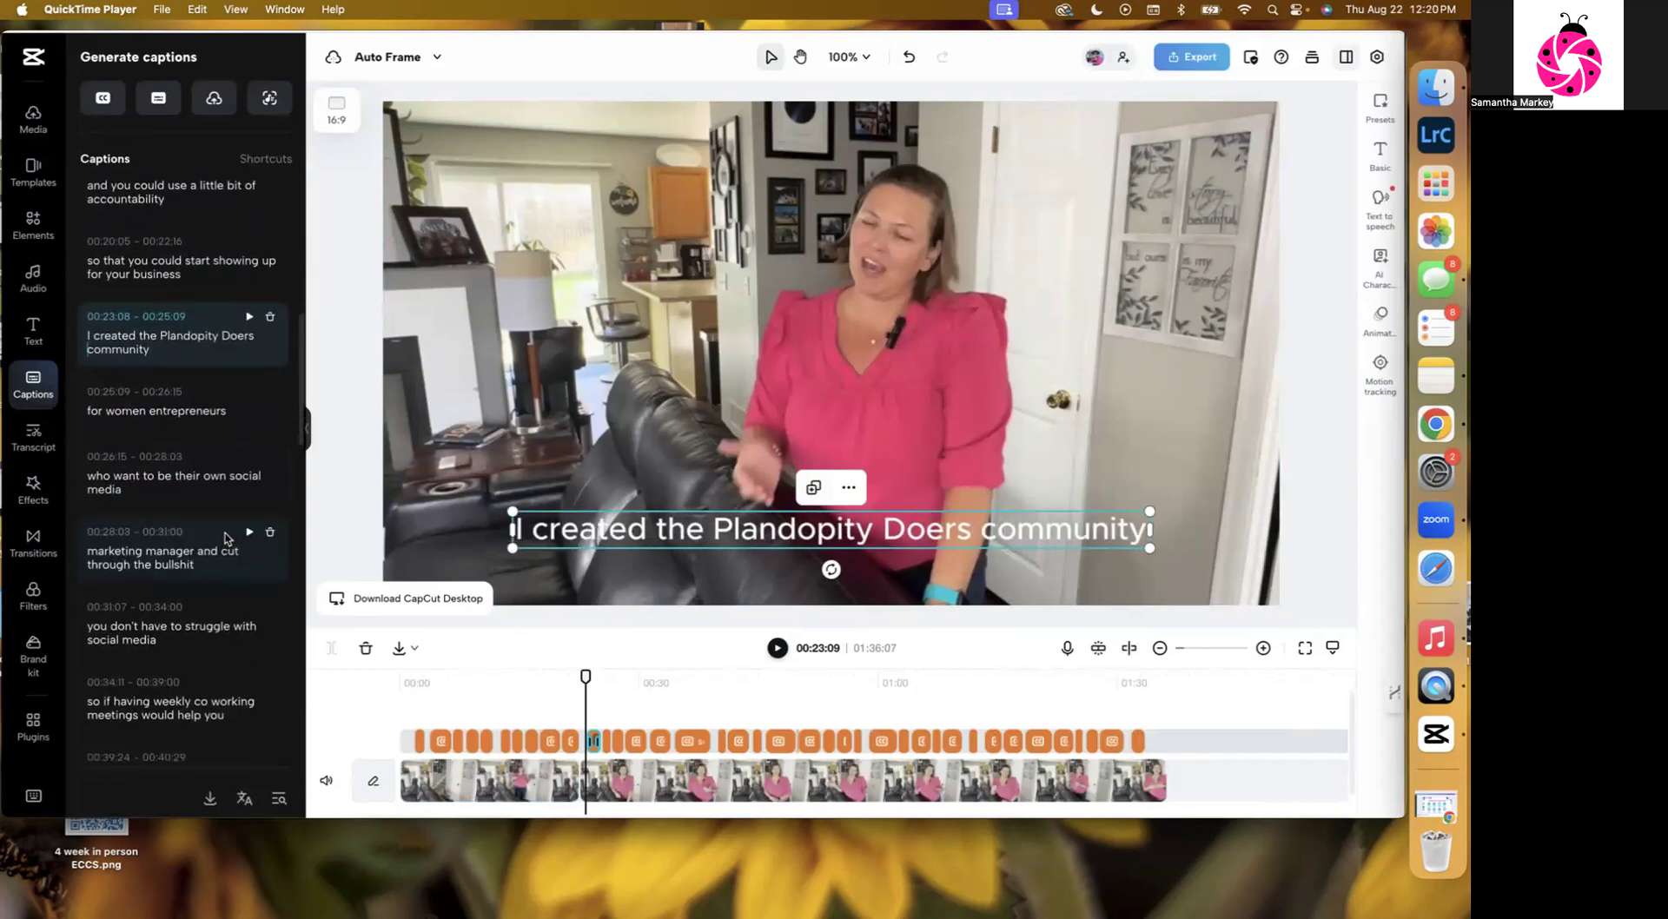
scroll(194, 519, down, 2)
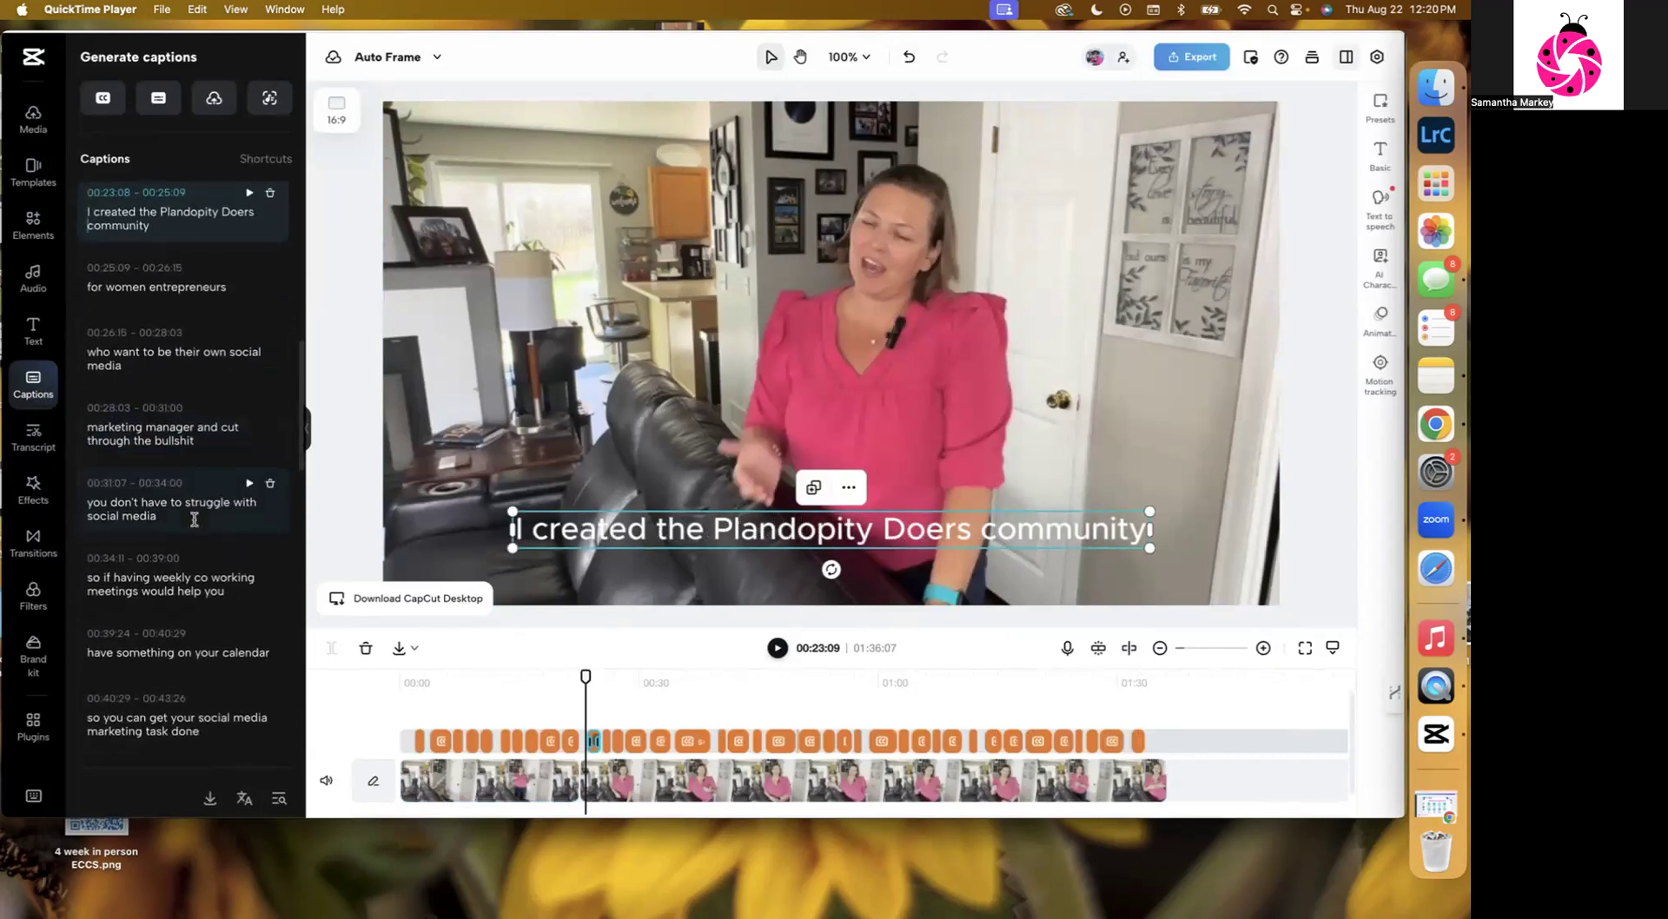
scroll(194, 518, down, 3)
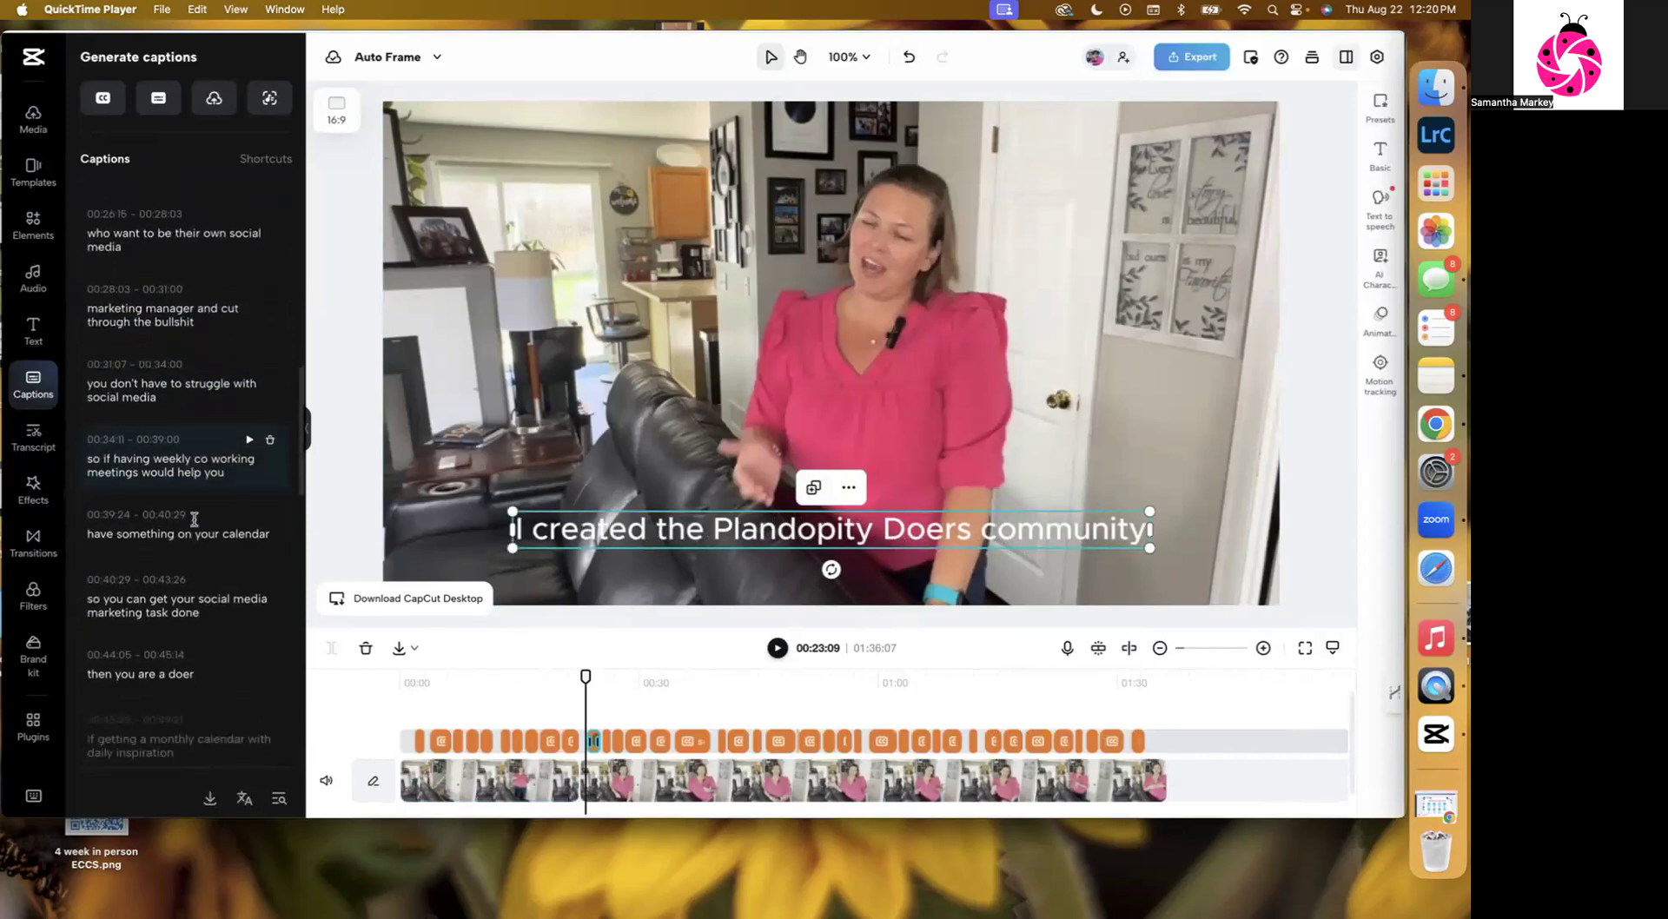
scroll(194, 518, down, 4)
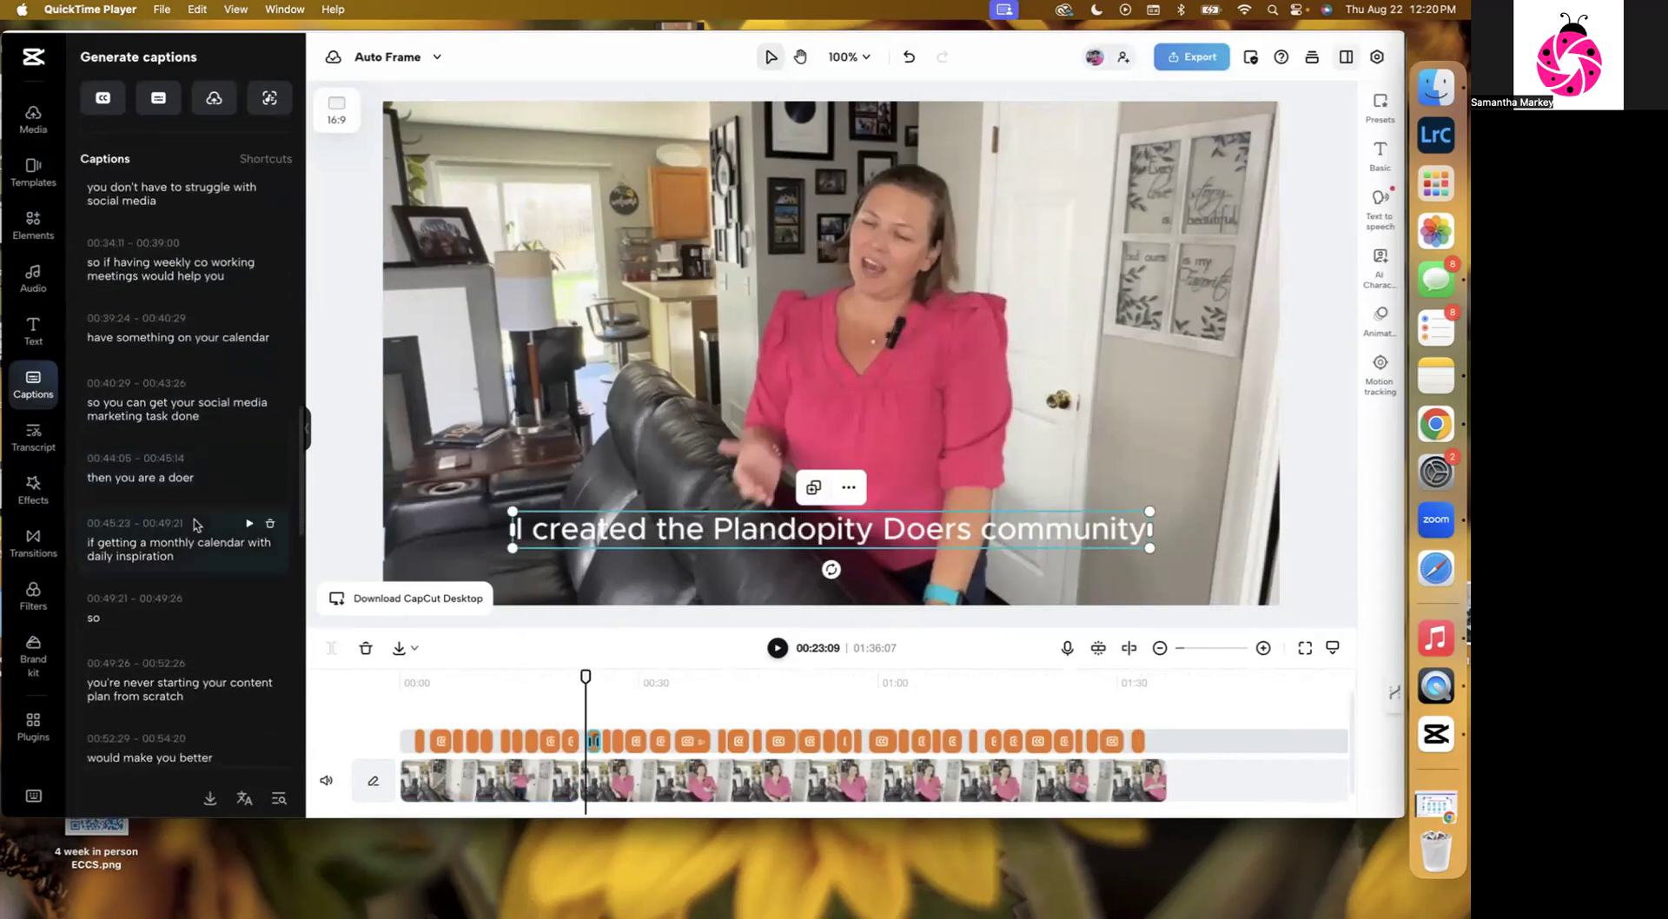
click(173, 479)
key(BackSpace)
text(D)
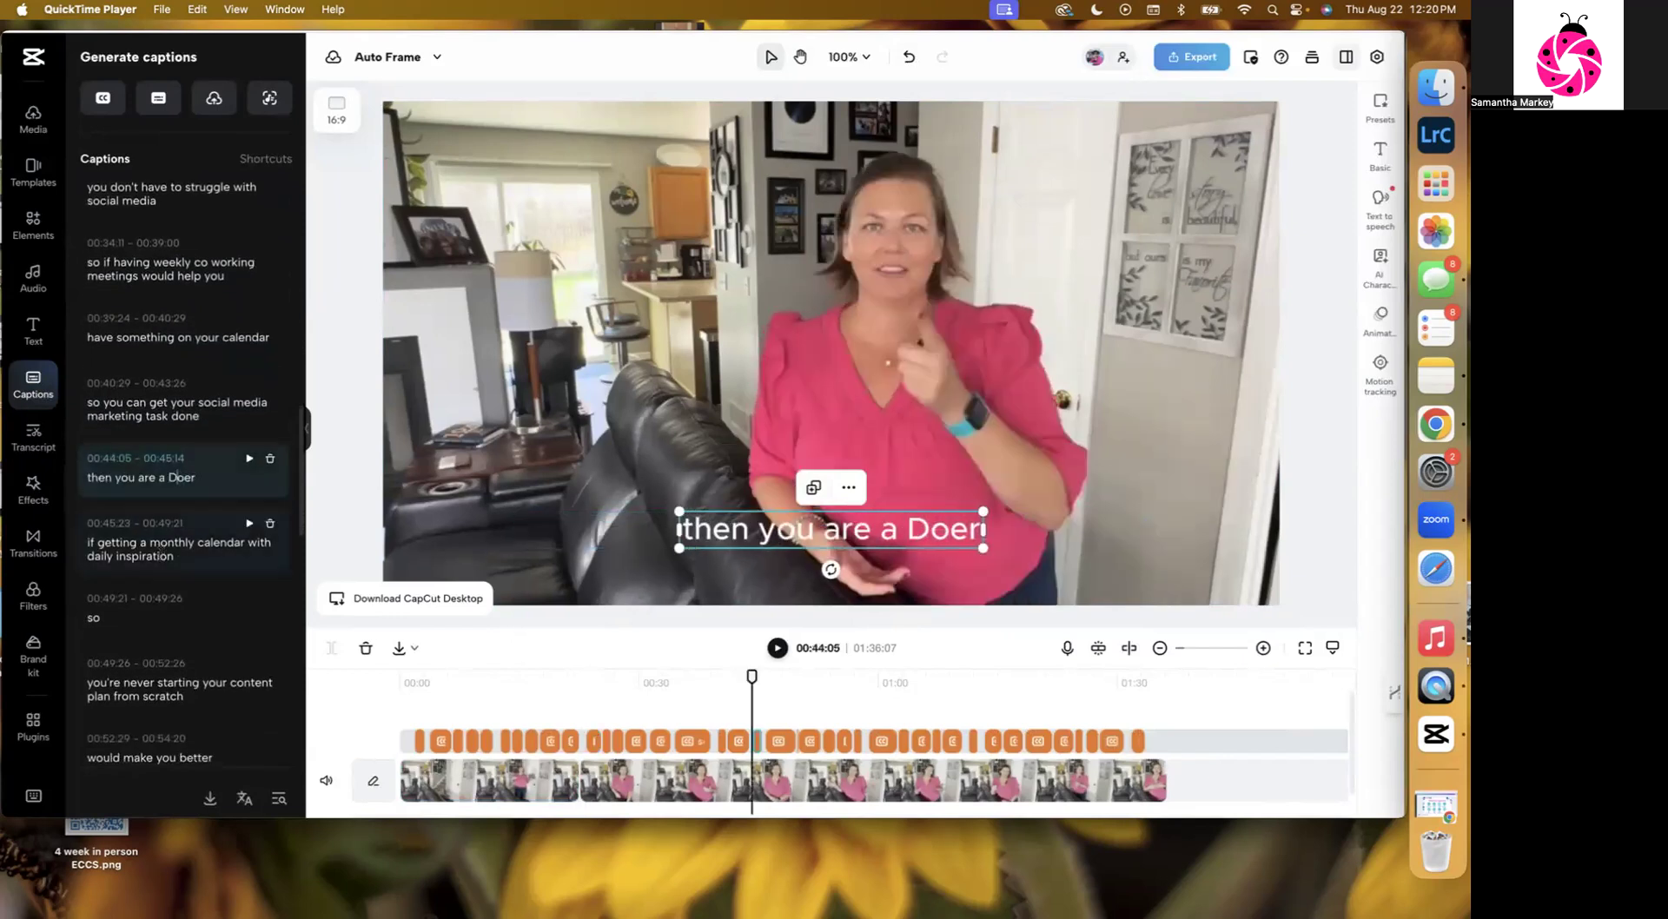
Capitalize "doer" in the caption "then you're a doer" at 00:56:25 so it reads "Doer".
scroll(192, 552, down, 1)
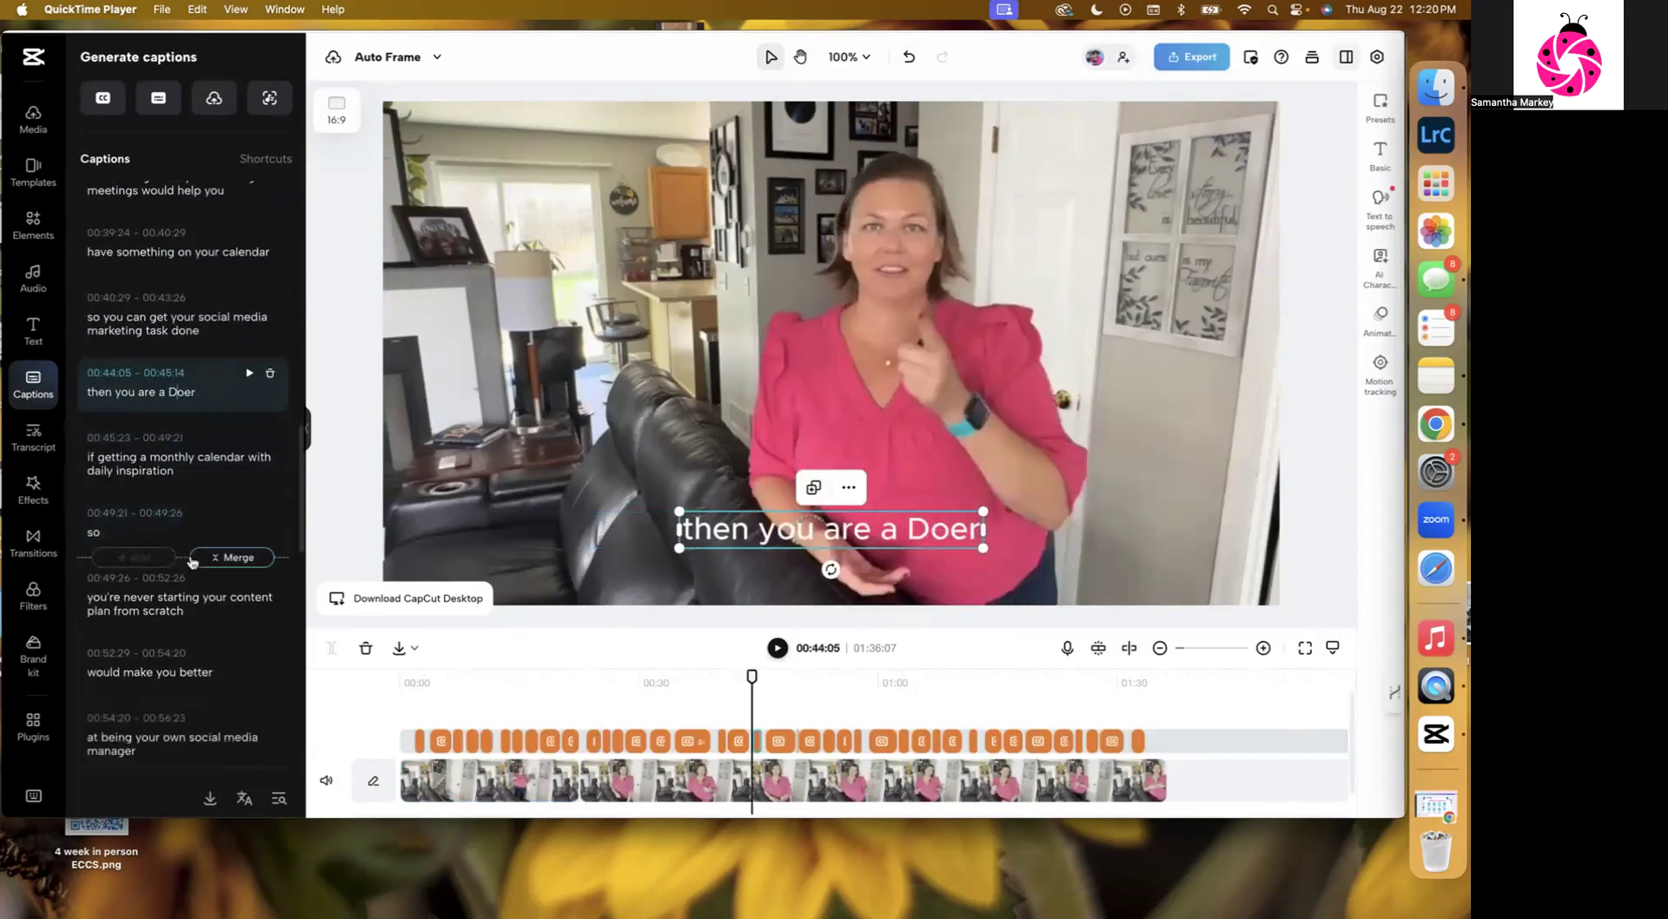
scroll(191, 557, down, 3)
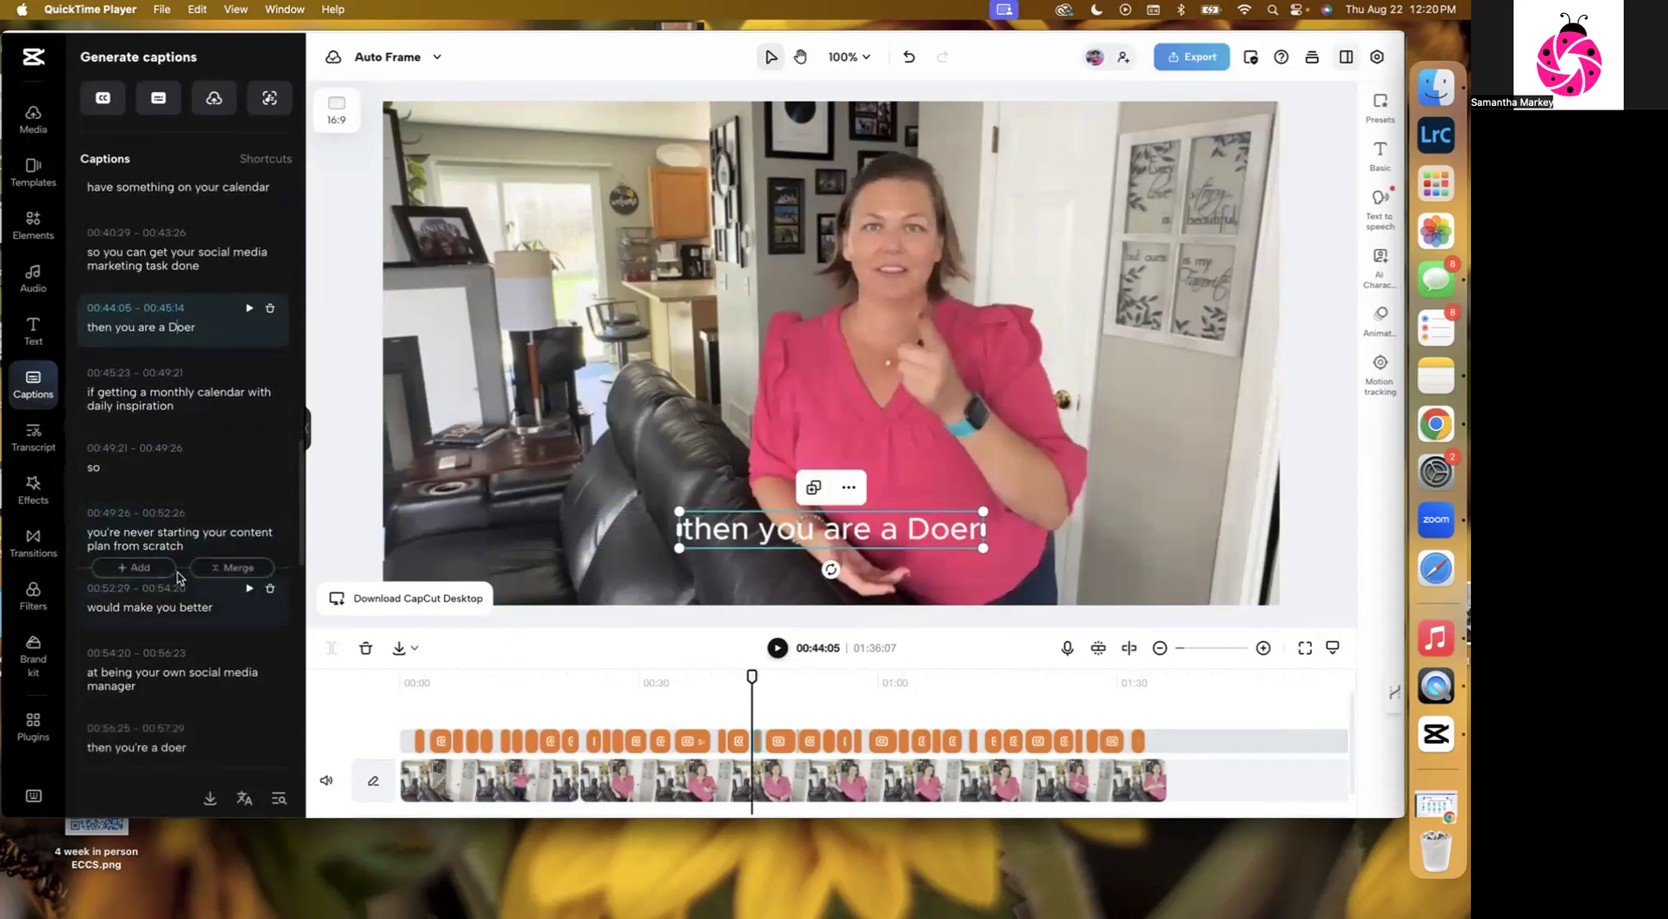
scroll(179, 572, down, 3)
scroll(178, 575, down, 3)
click(168, 542)
key(BackSpace)
text(D)
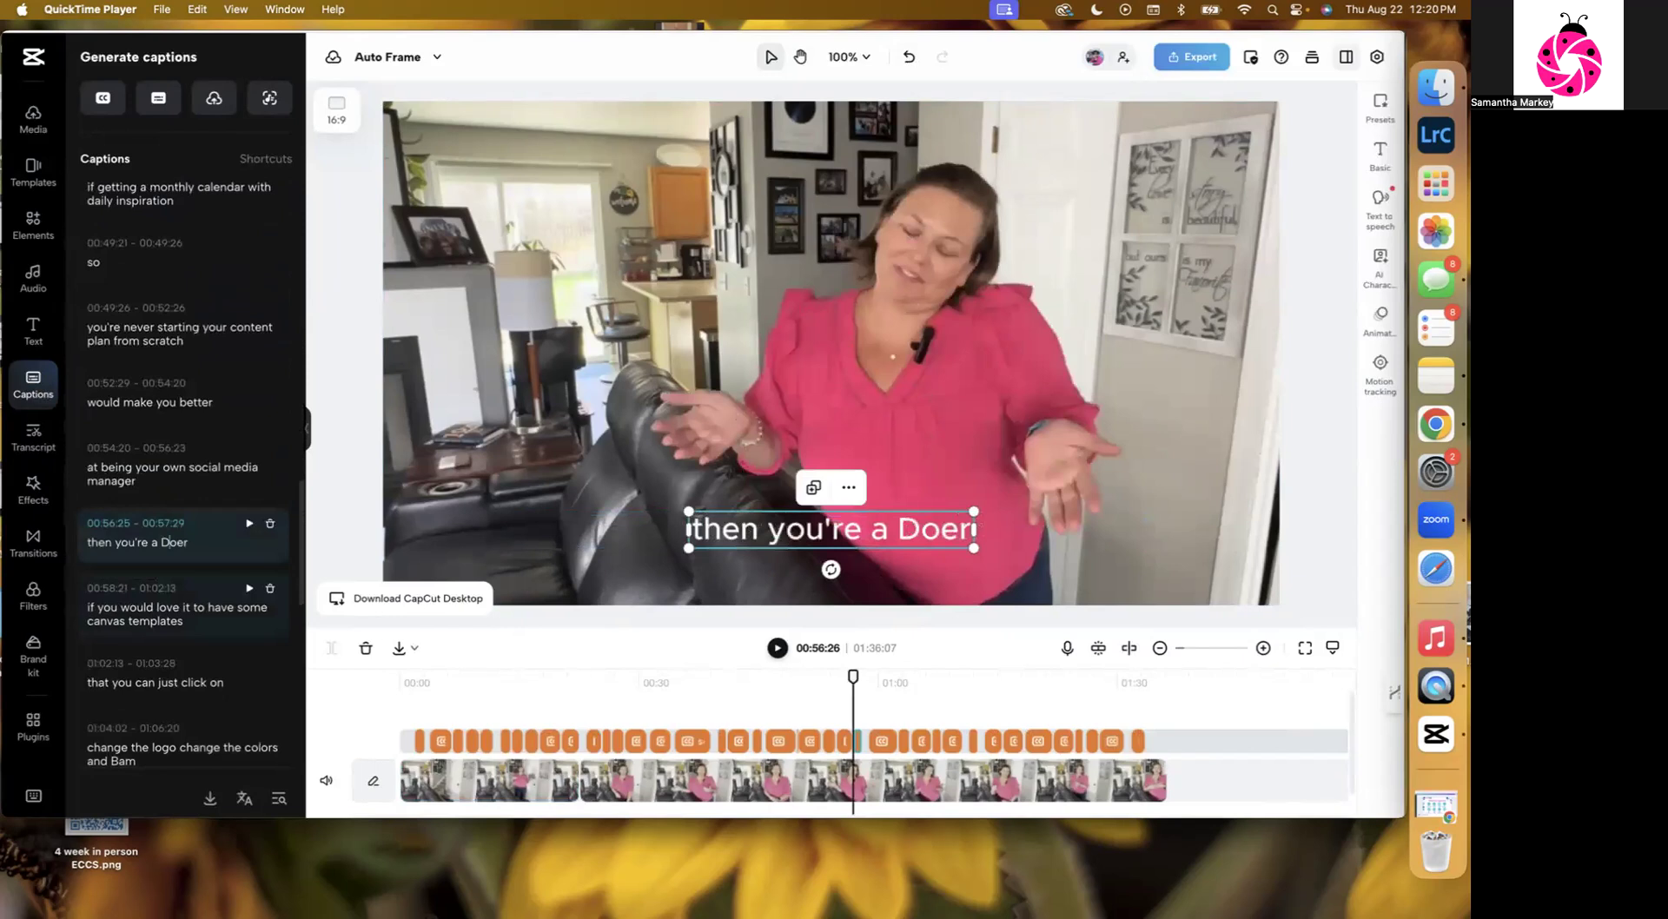
Change "Bam" to "BAM" in the caption "change the logo change the colors and Bam".
scroll(183, 556, down, 2)
scroll(217, 573, down, 2)
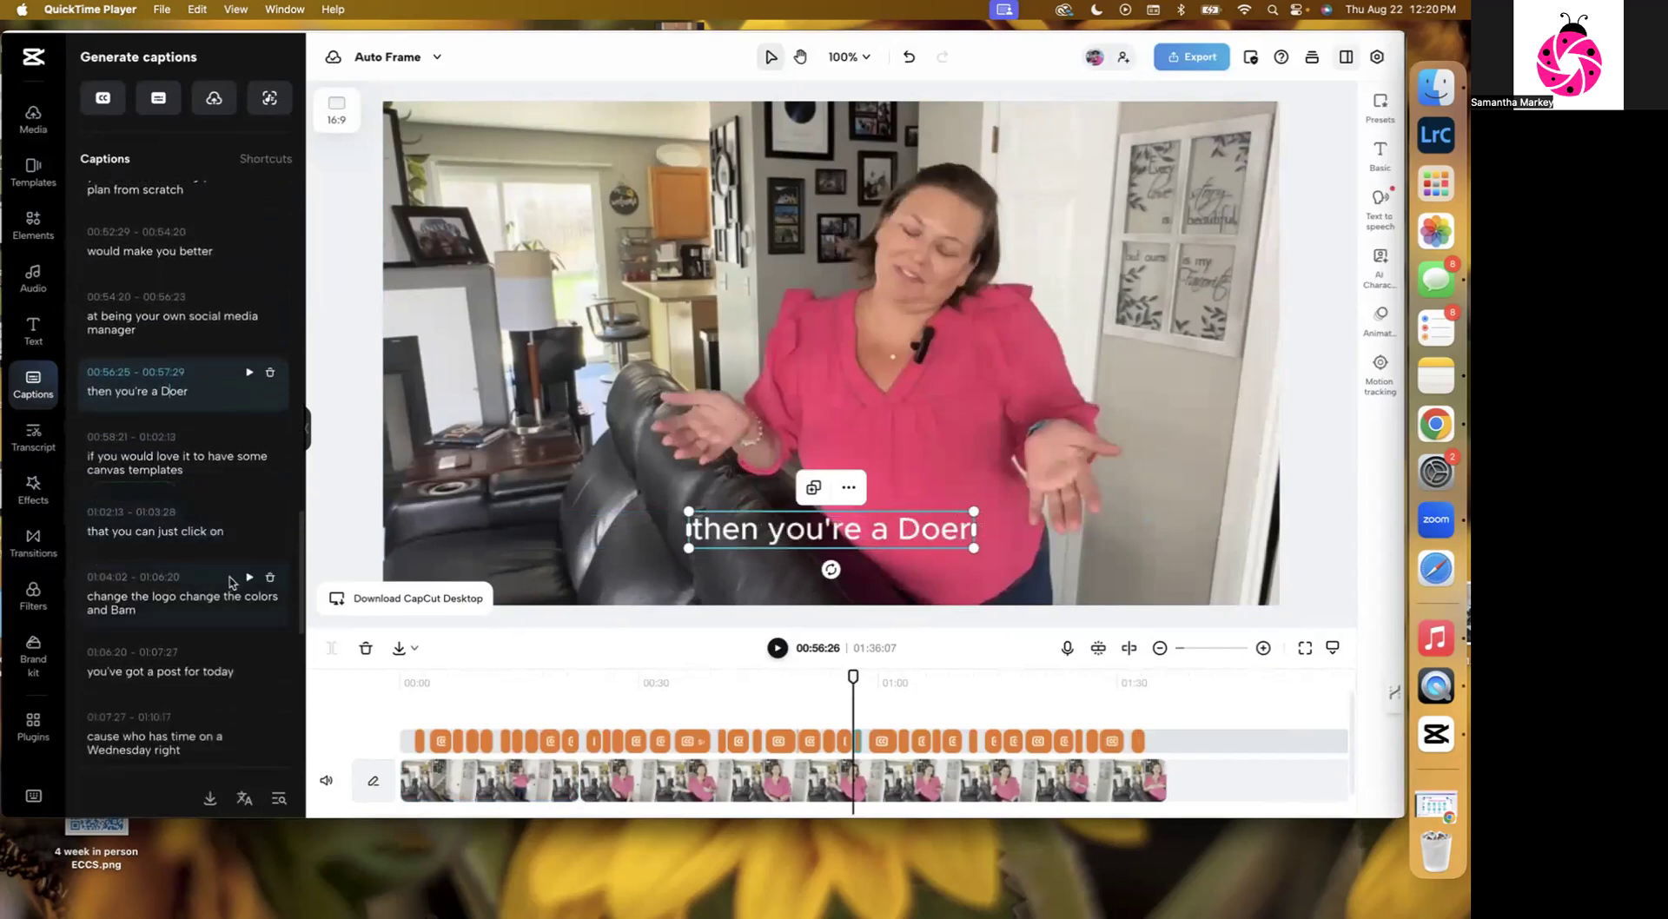
scroll(183, 577, down, 1)
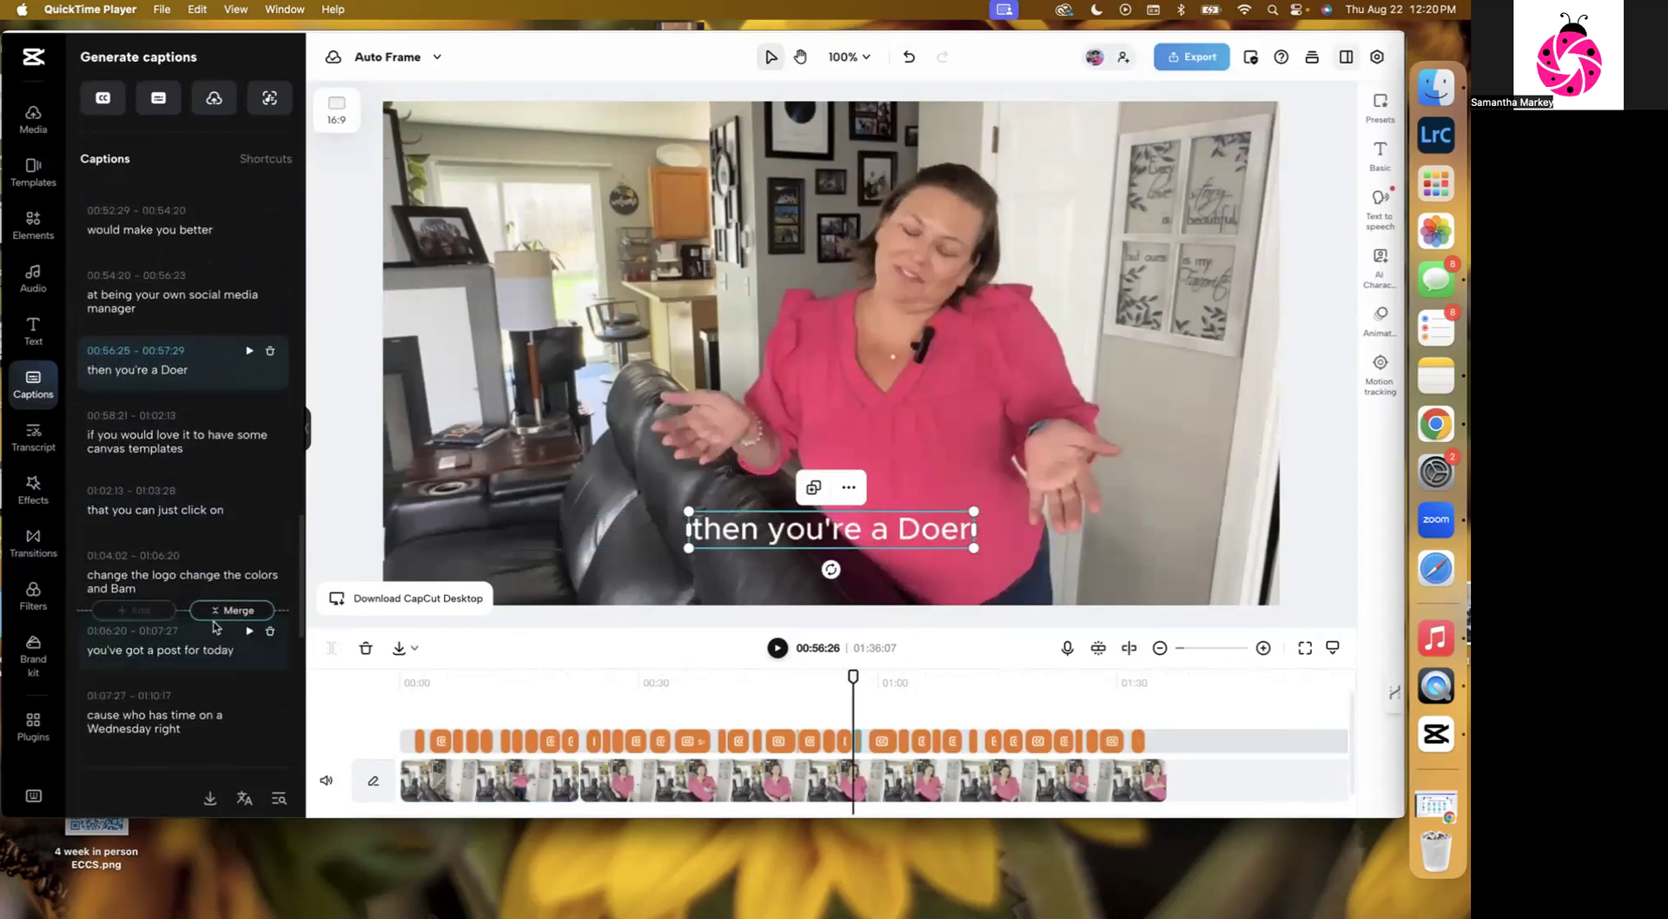
click(139, 568)
key(BackSpace)
key(BackSpace)
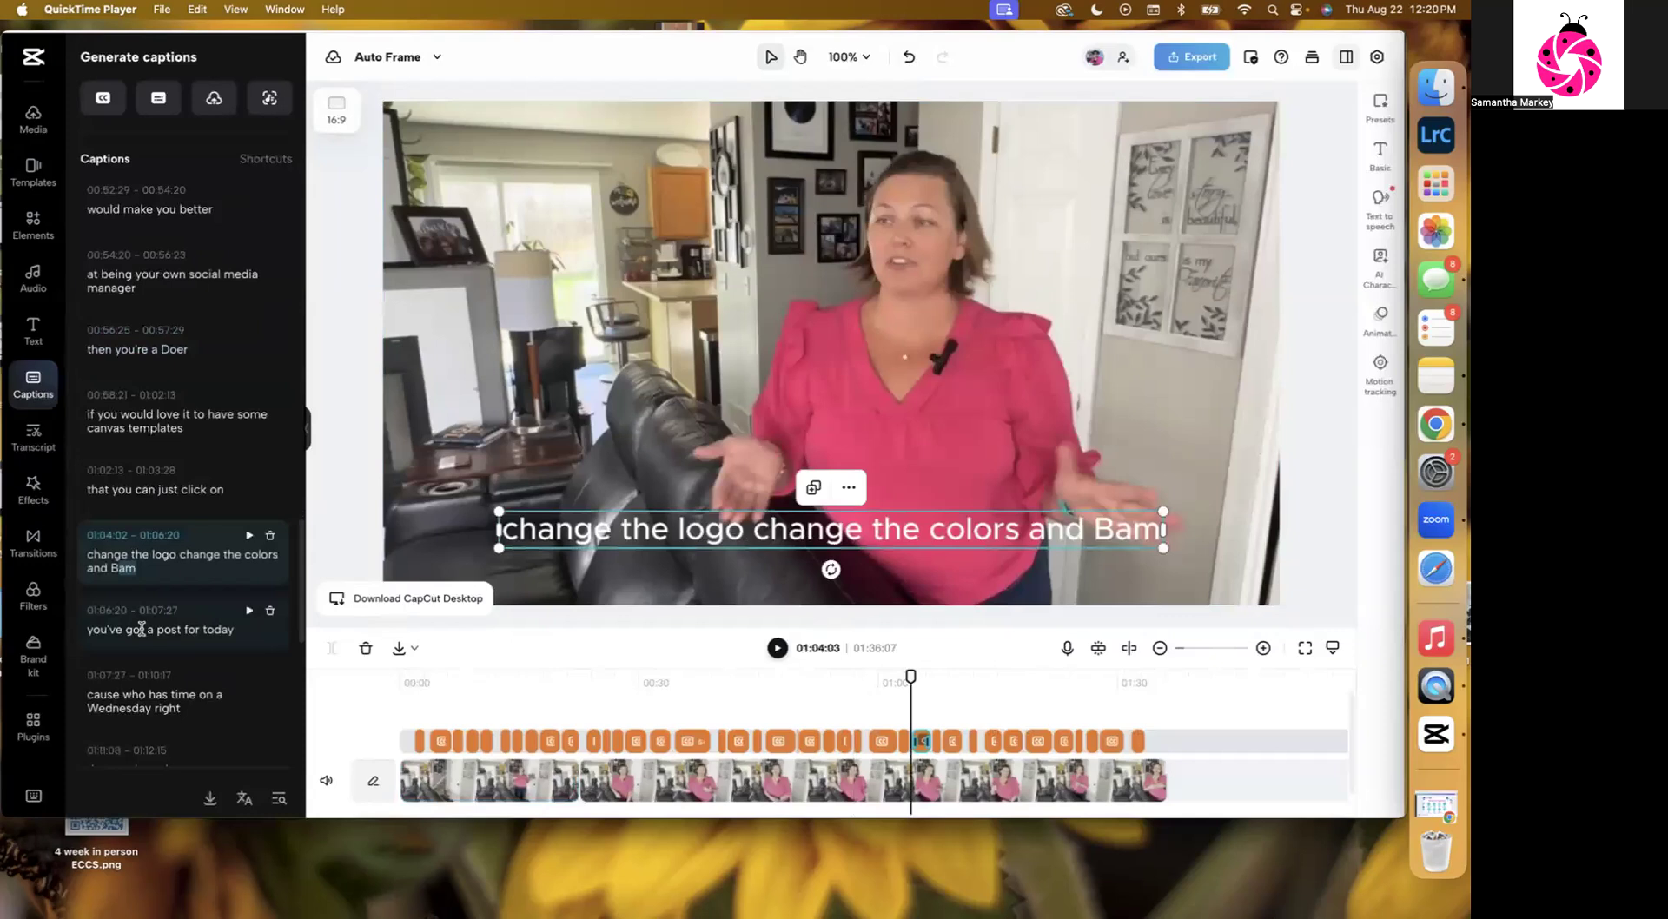
text(AM)
Capitalize "doer" in the caption "then you're a doer" at 01:11:08 so it reads "Doer".
scroll(143, 634, down, 3)
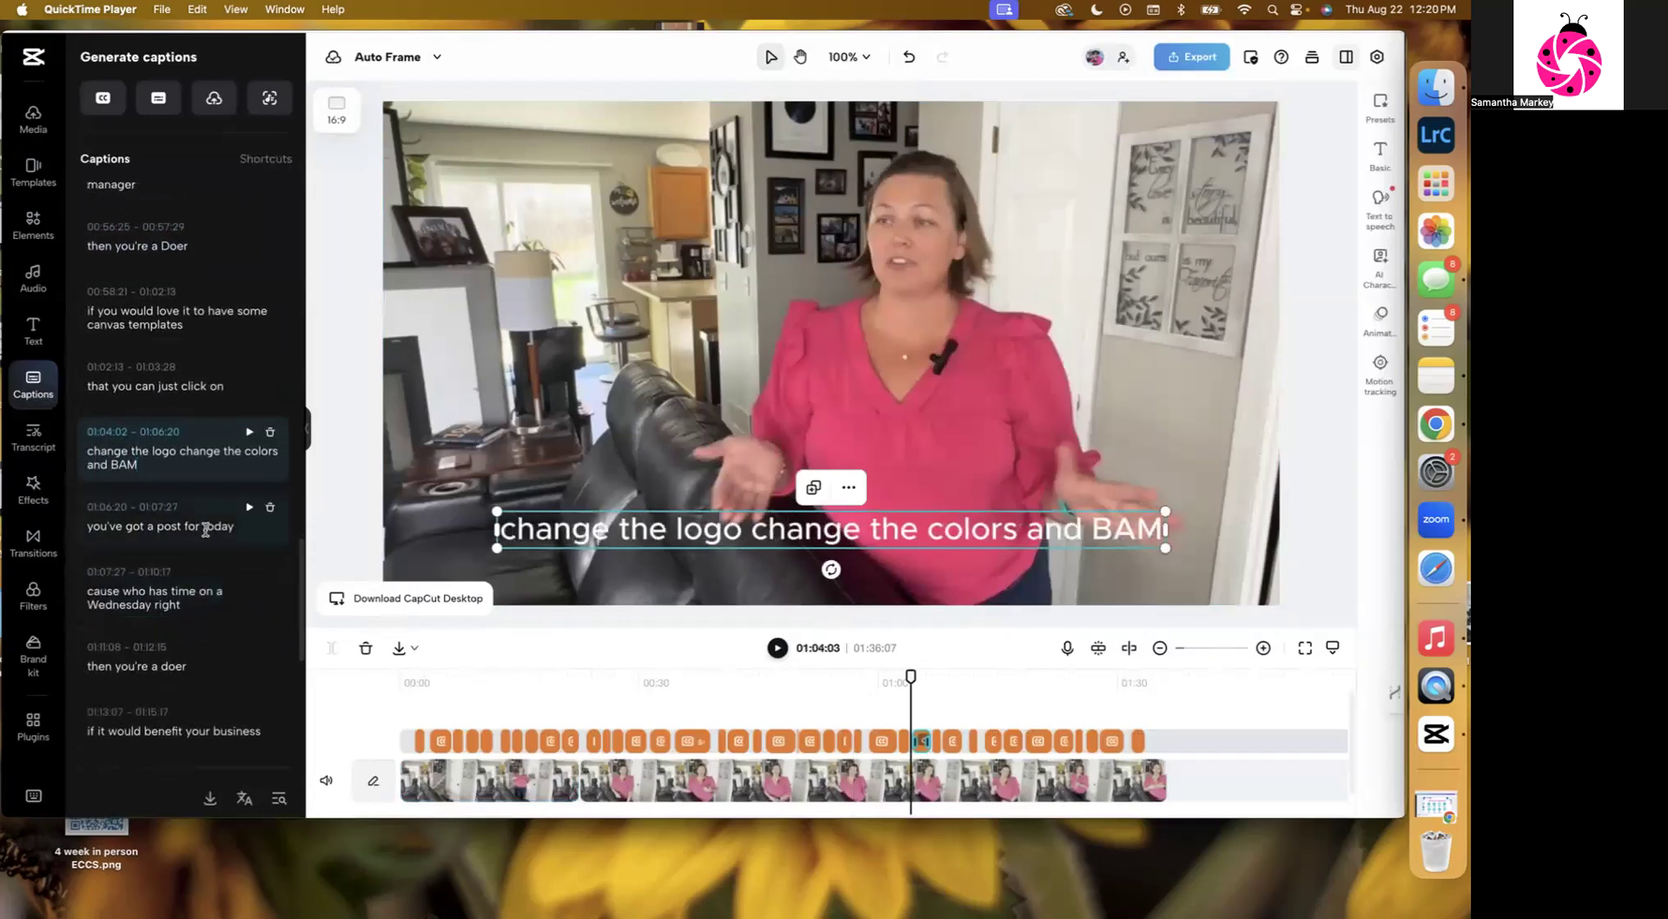
scroll(206, 529, down, 2)
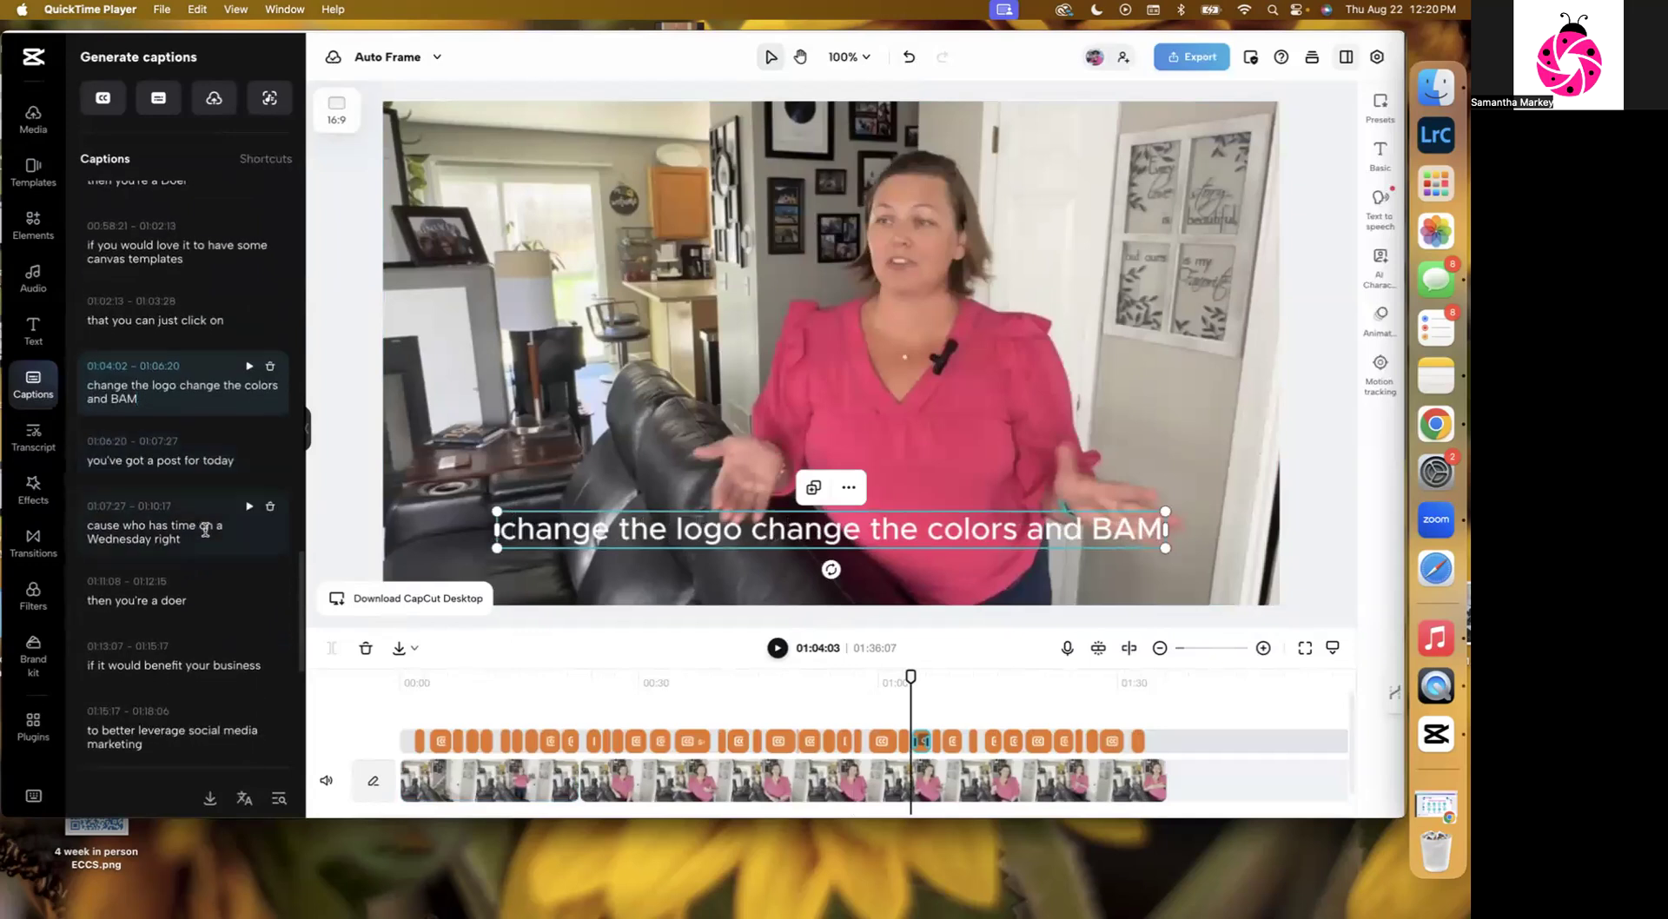
click(198, 526)
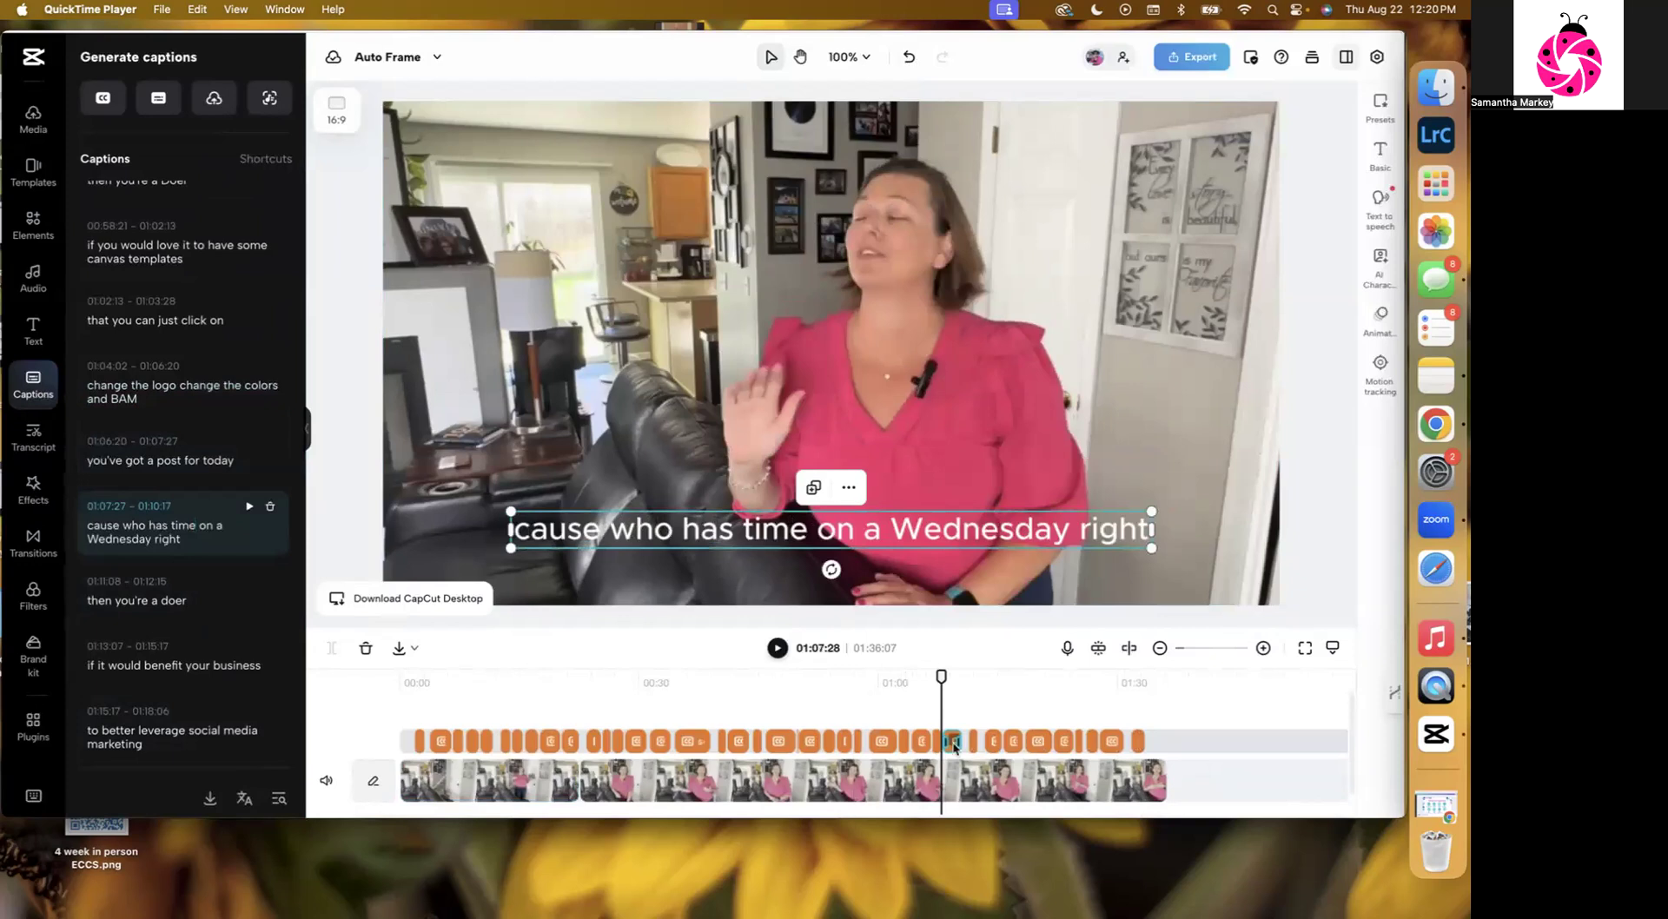
click(168, 600)
key(BackSpace)
text(D)
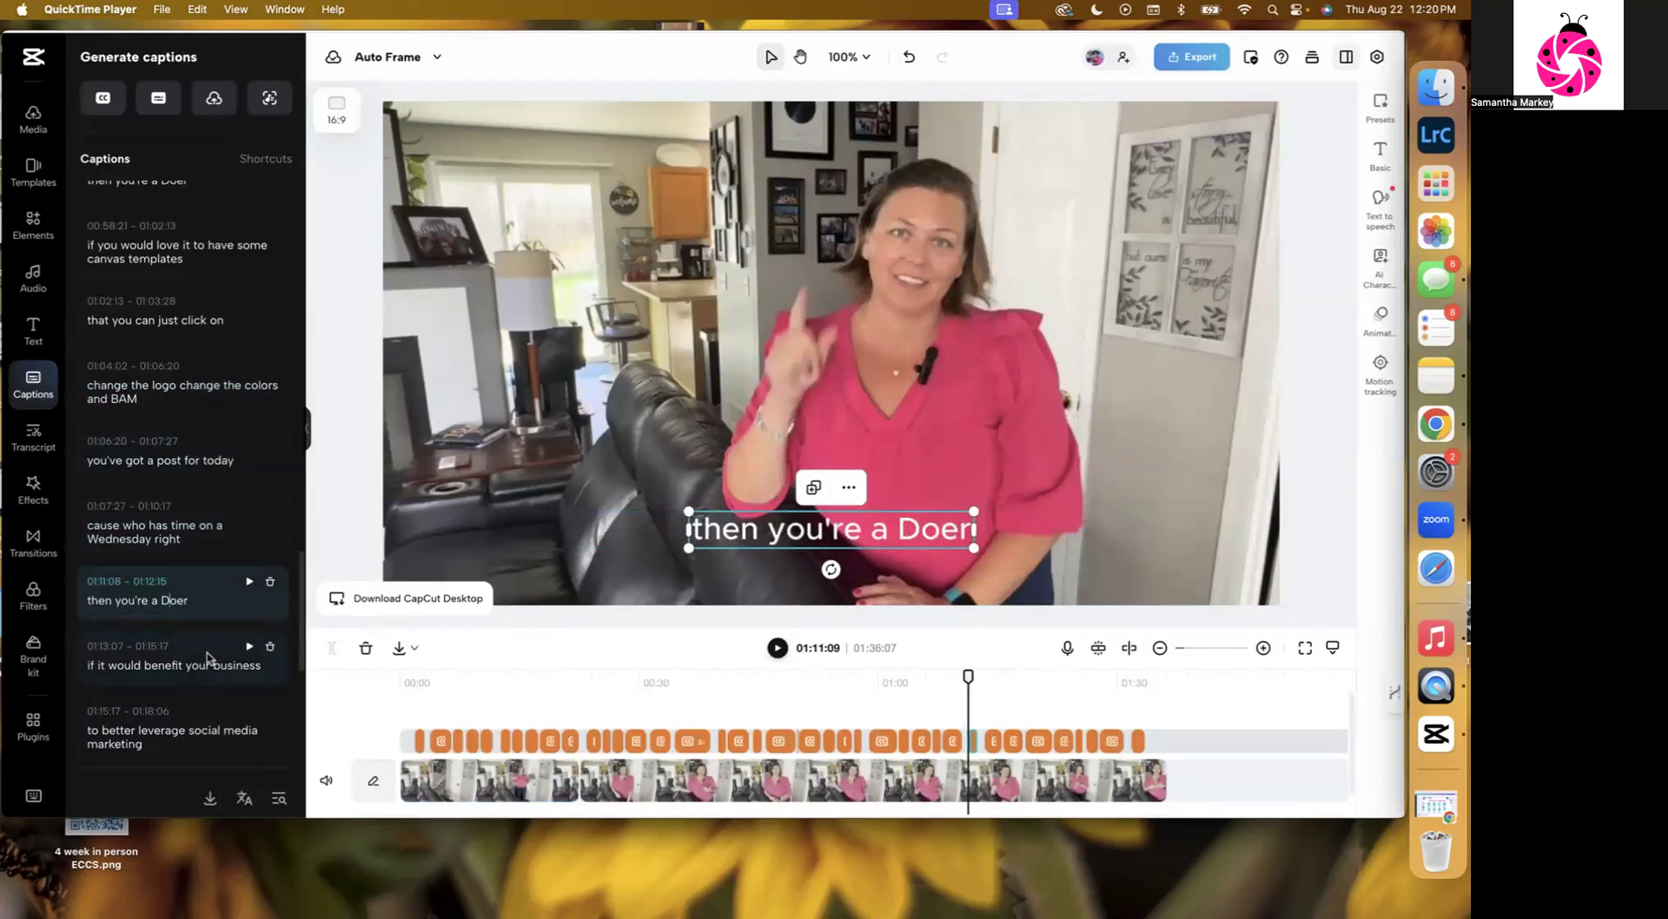
Capitalize "doer" in the caption "then you're a doer comment below" so it reads "Doer".
scroll(178, 647, down, 2)
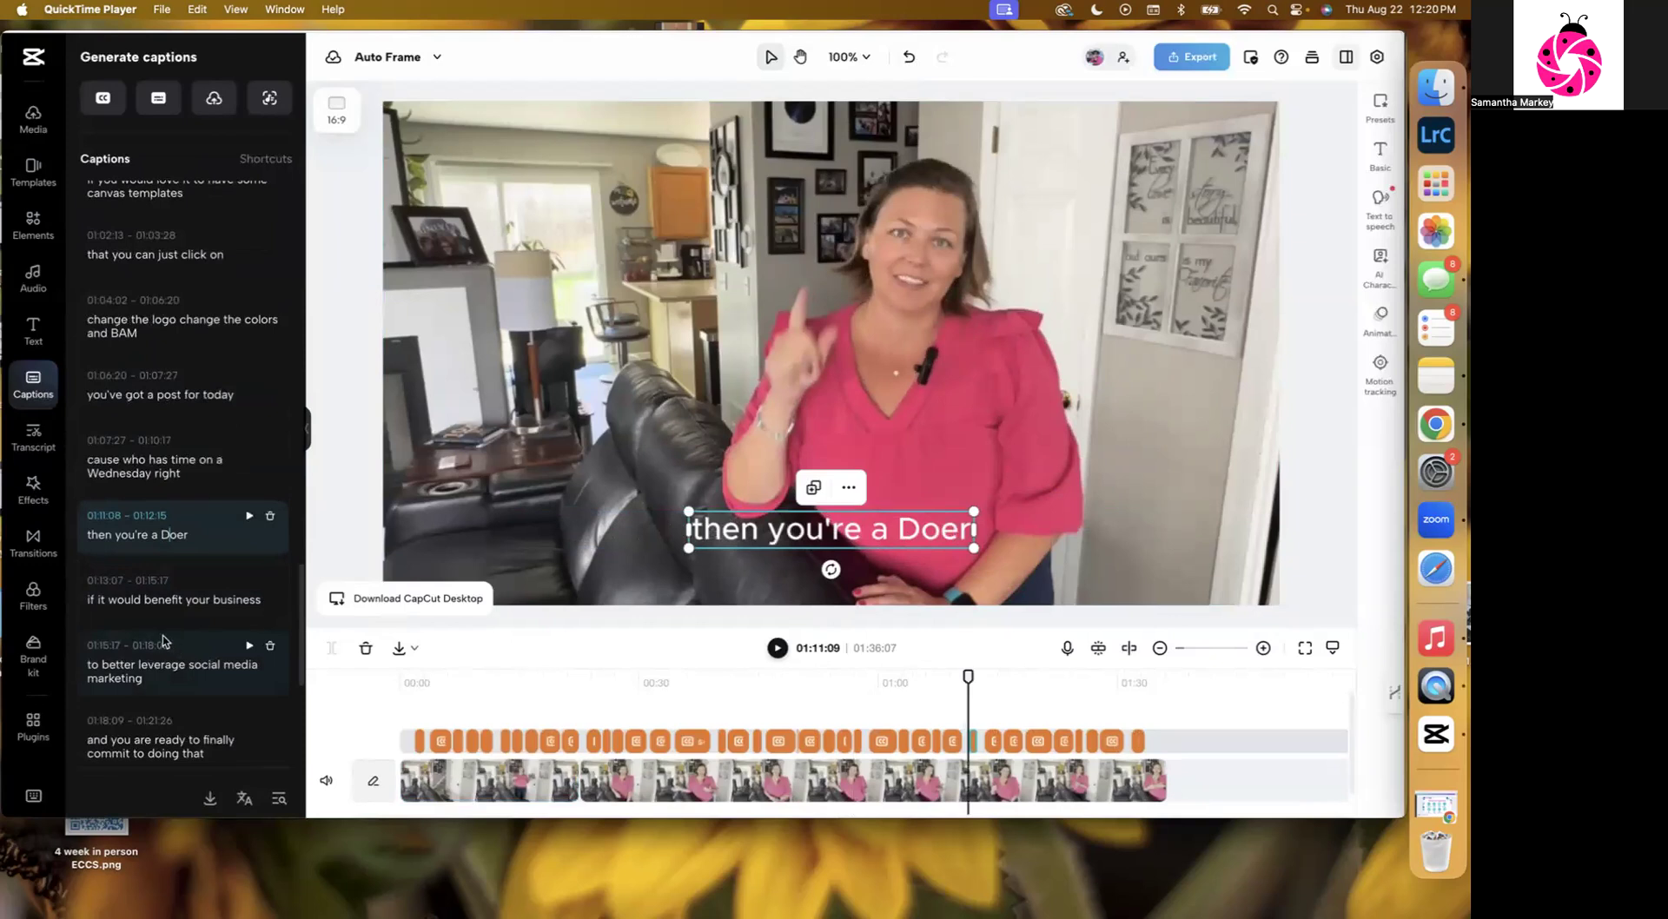
scroll(183, 599, down, 1)
scroll(183, 600, down, 4)
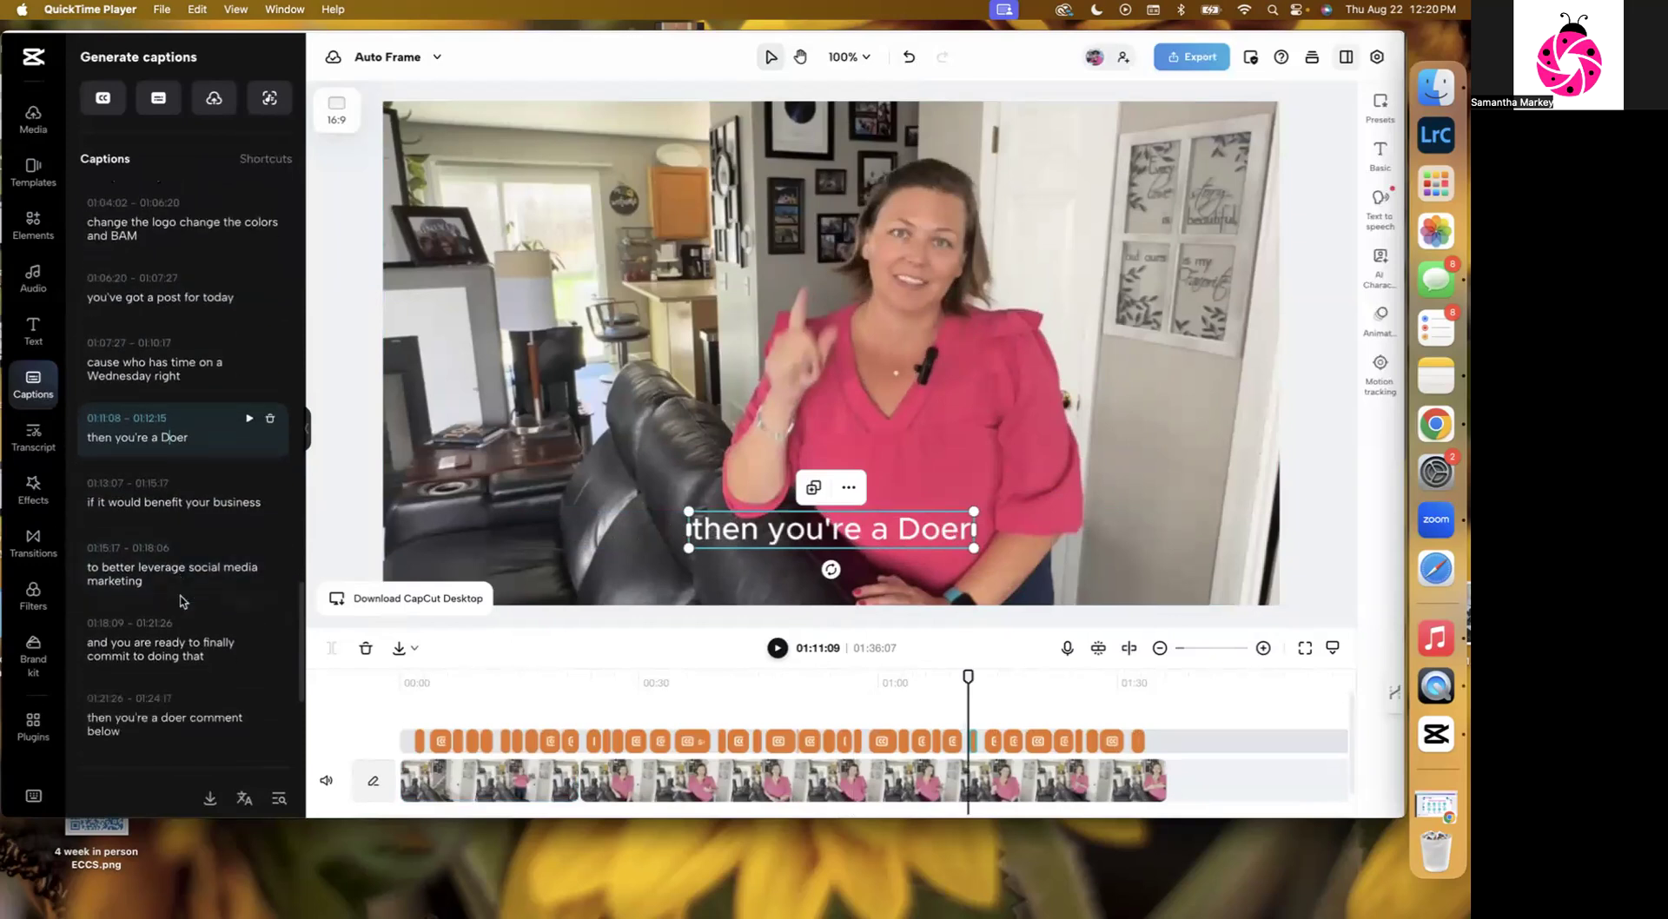
scroll(181, 596, down, 2)
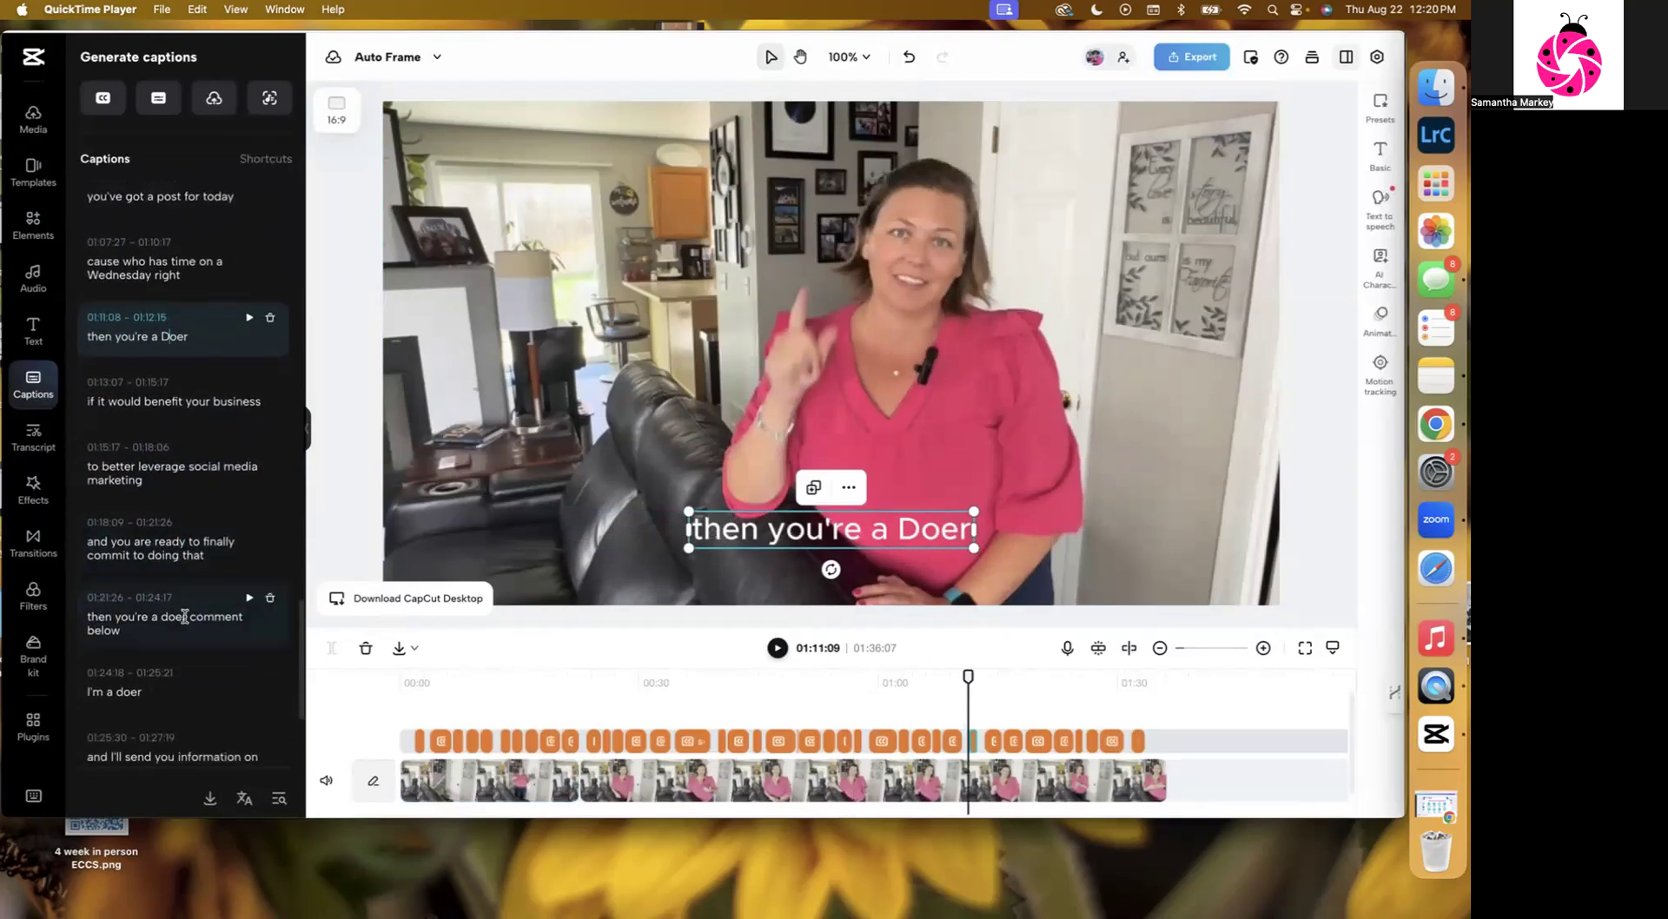
click(186, 615)
mouse_move(178, 662)
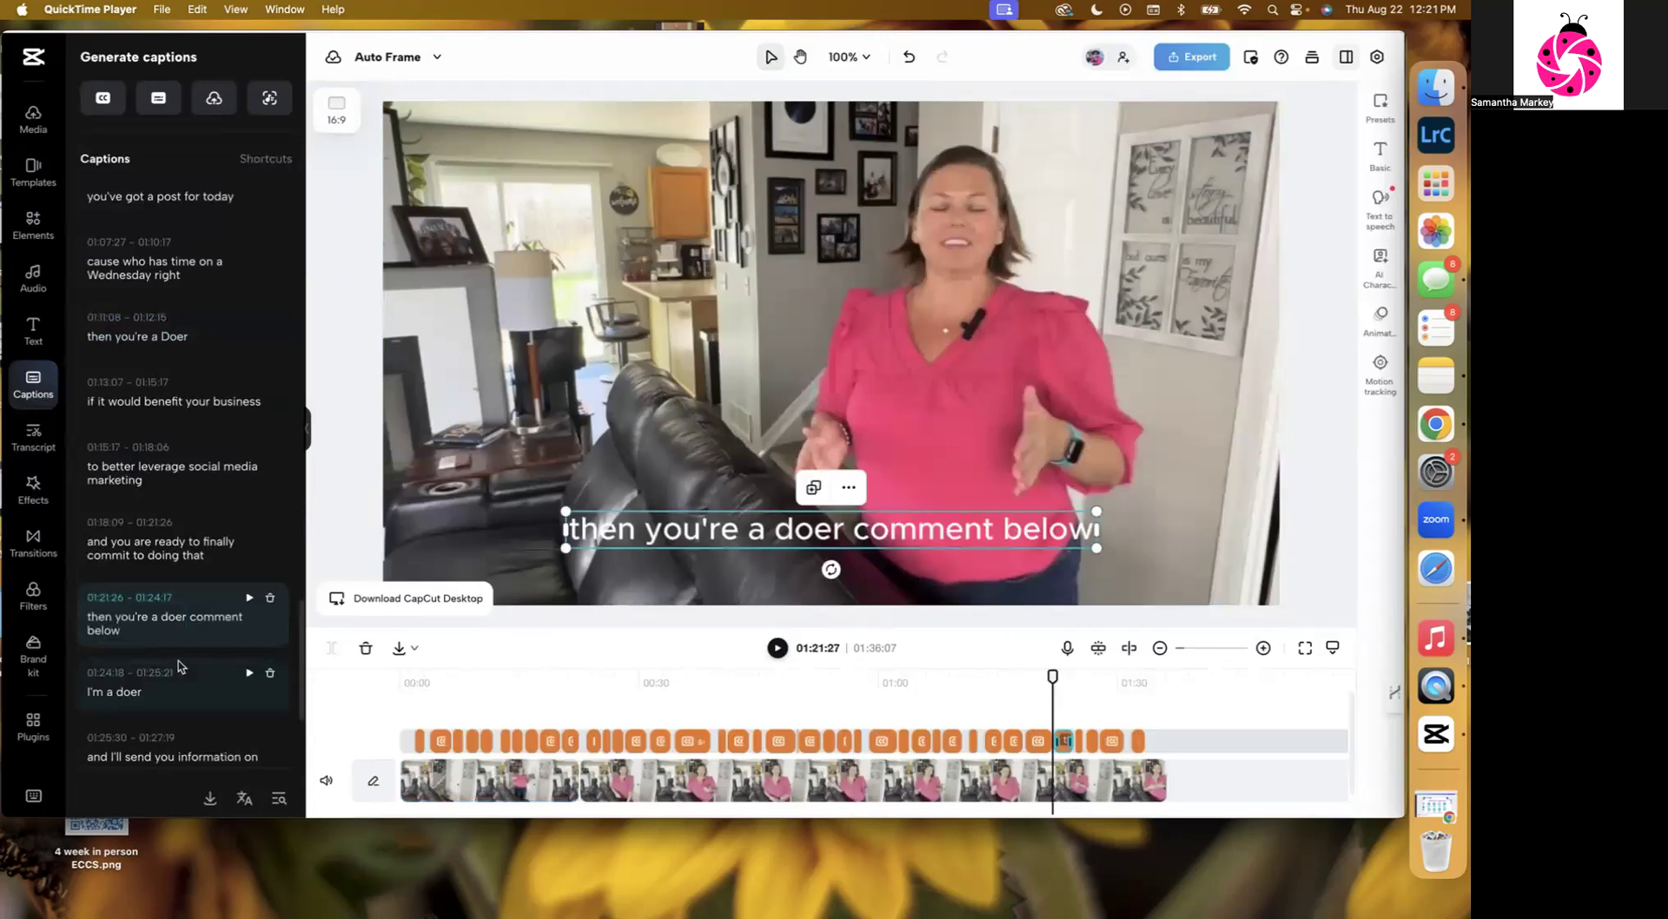
scroll(173, 608, down, 2)
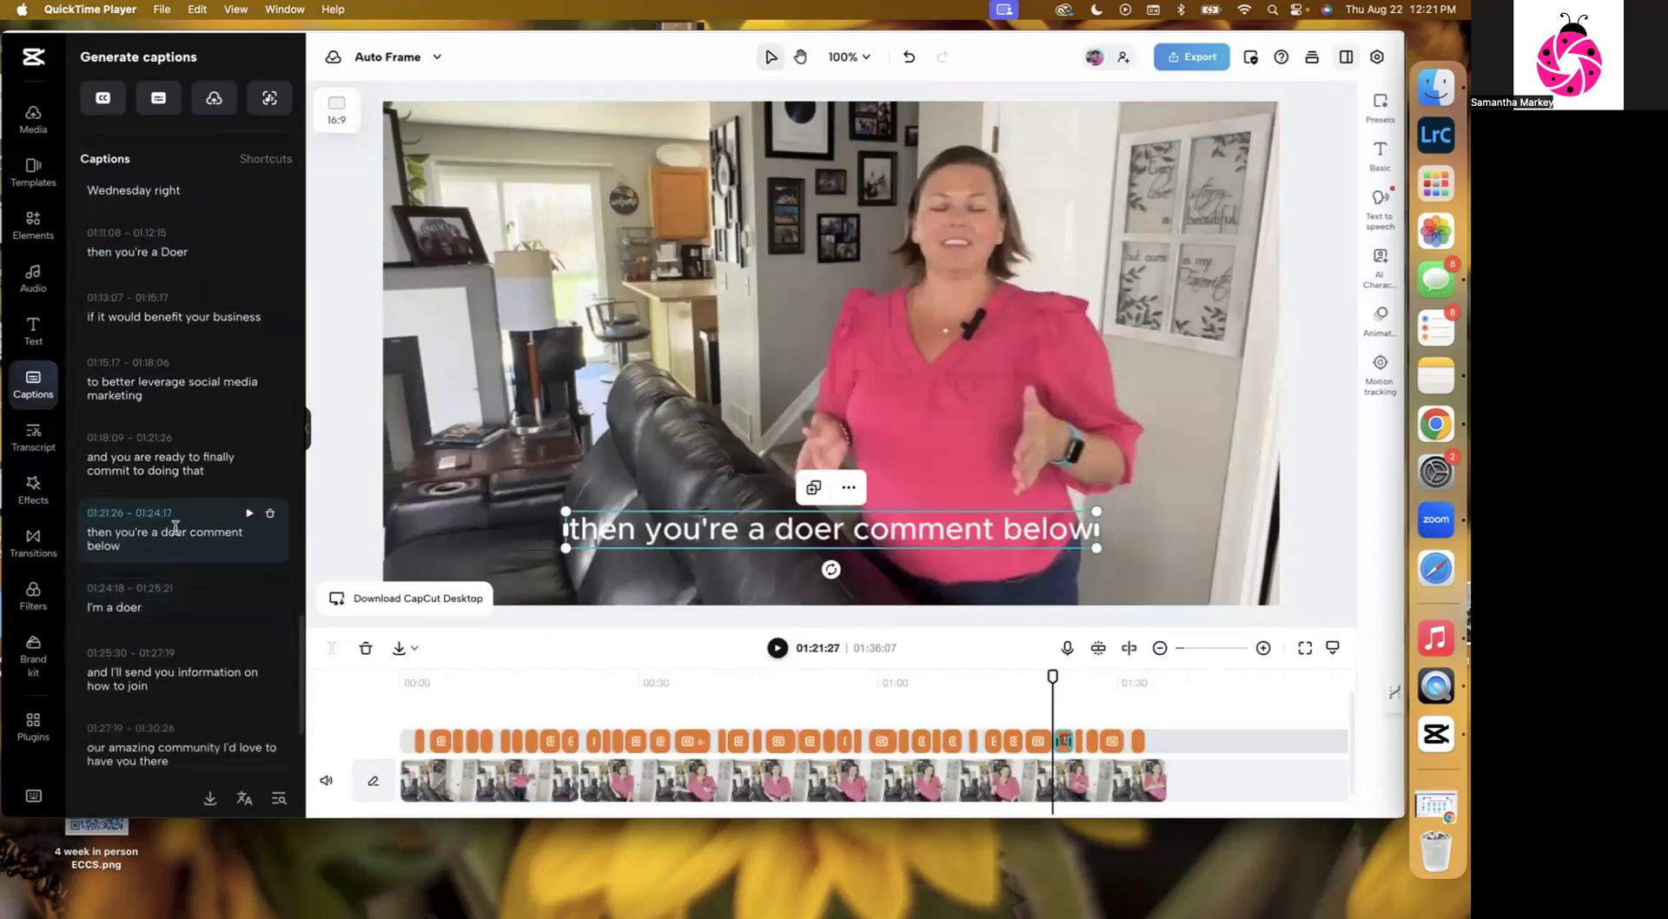
key(BackSpace)
text(D)
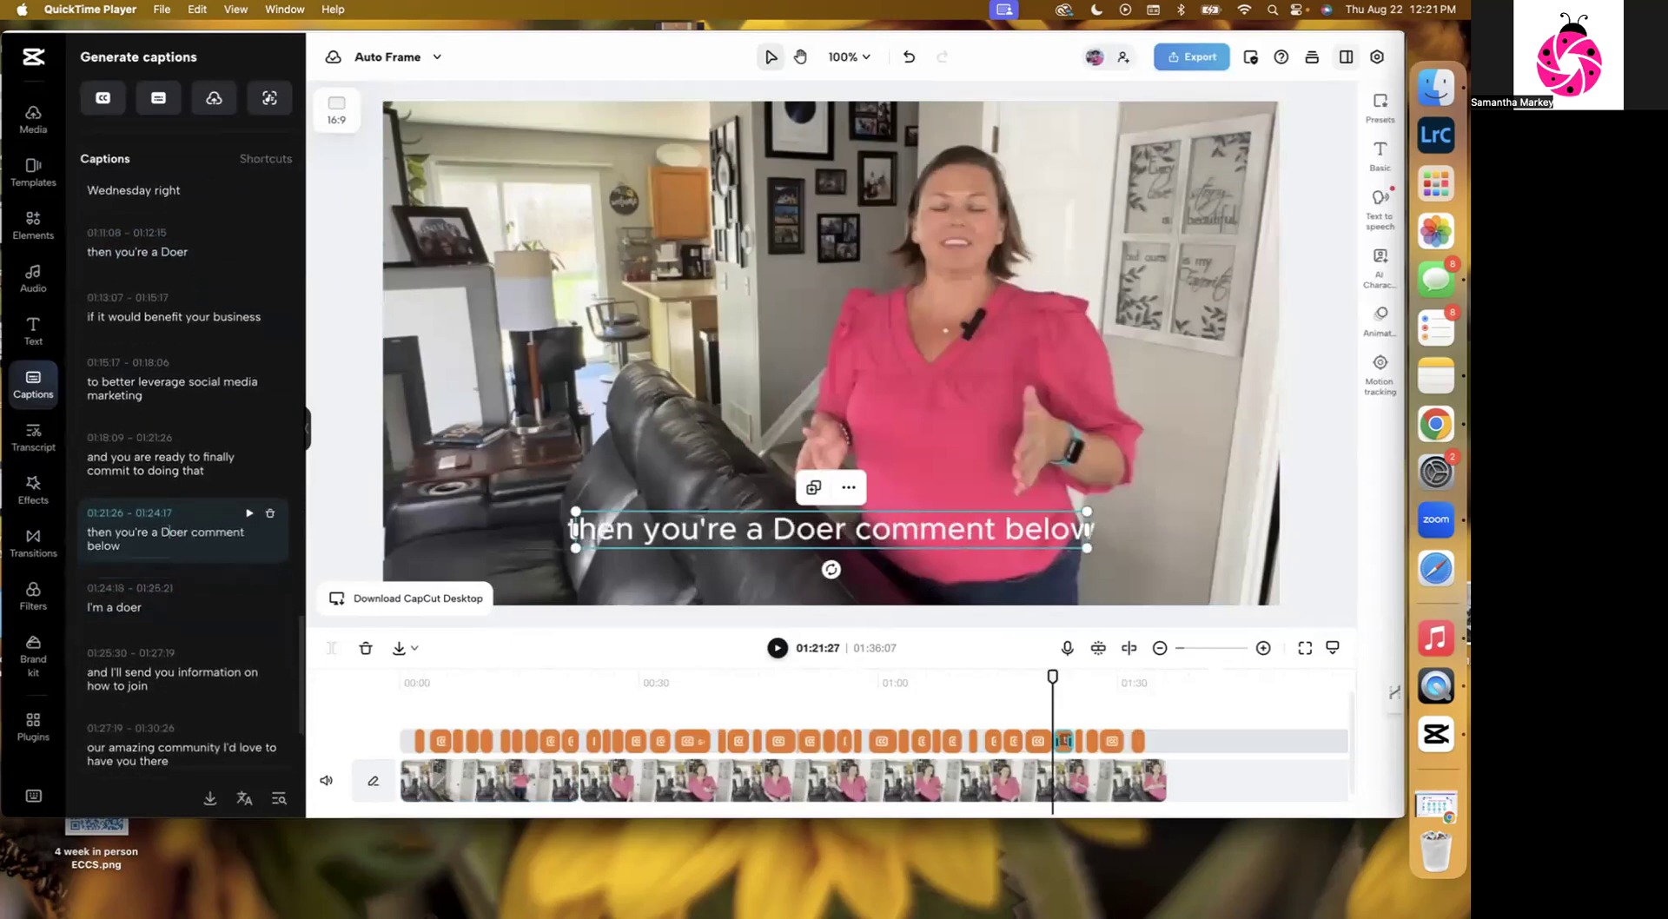
Change the caption "I'm a doer" to "I'm a Doer!".
scroll(170, 552, down, 5)
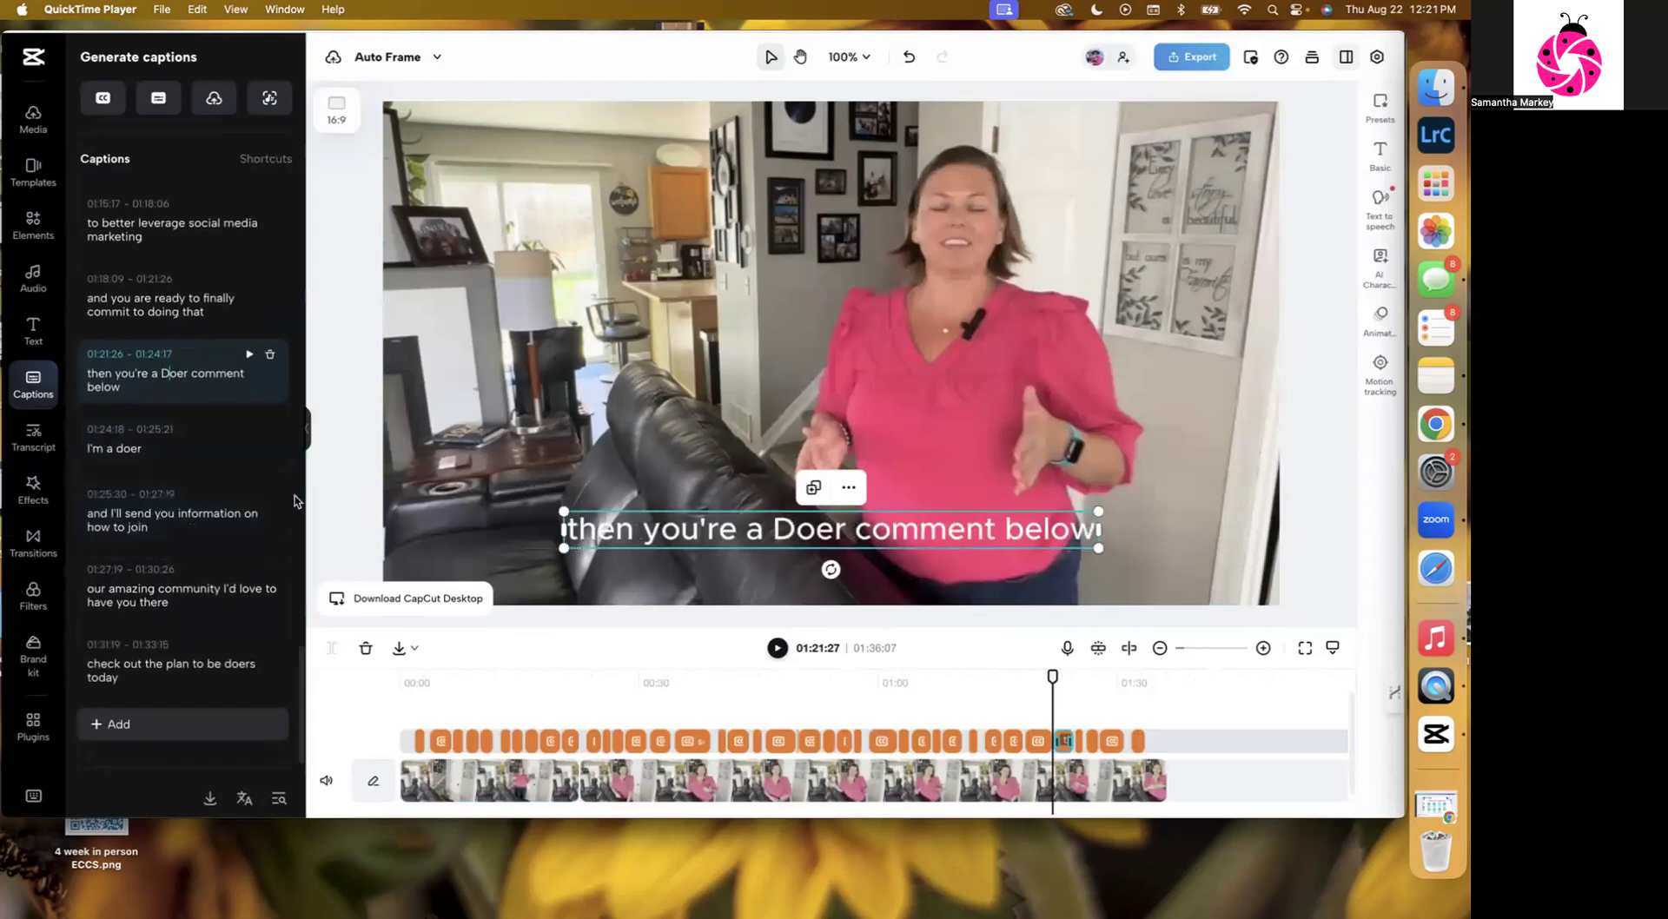
mouse_move(226, 551)
click(130, 449)
click(119, 448)
key(BackSpace)
text(Doer)
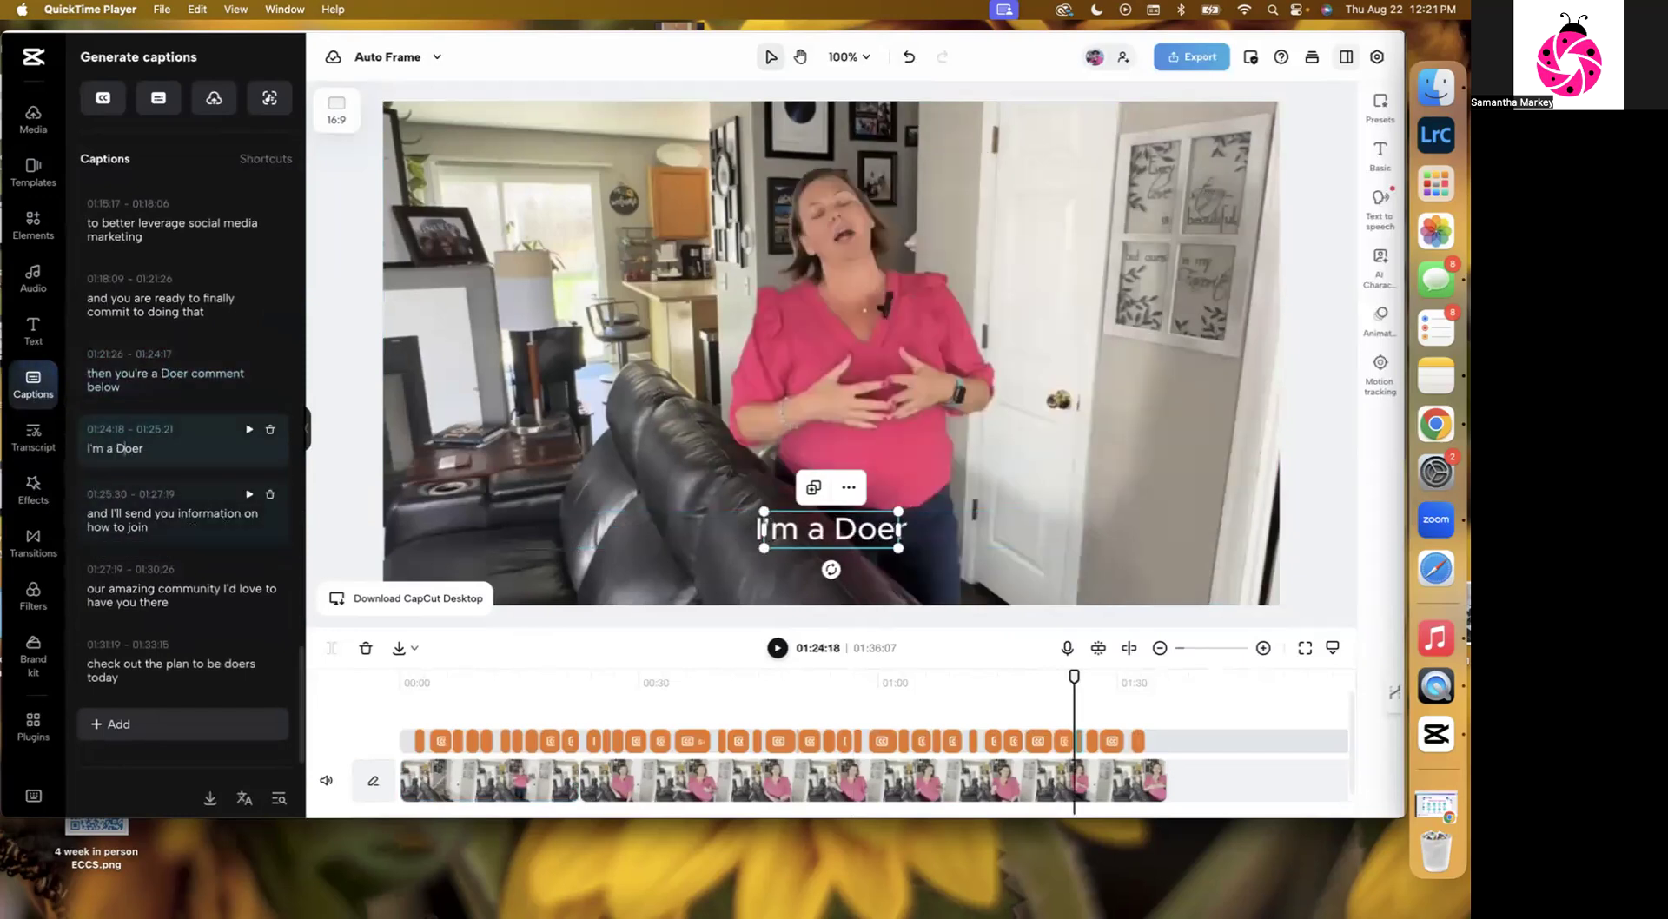
text(!)
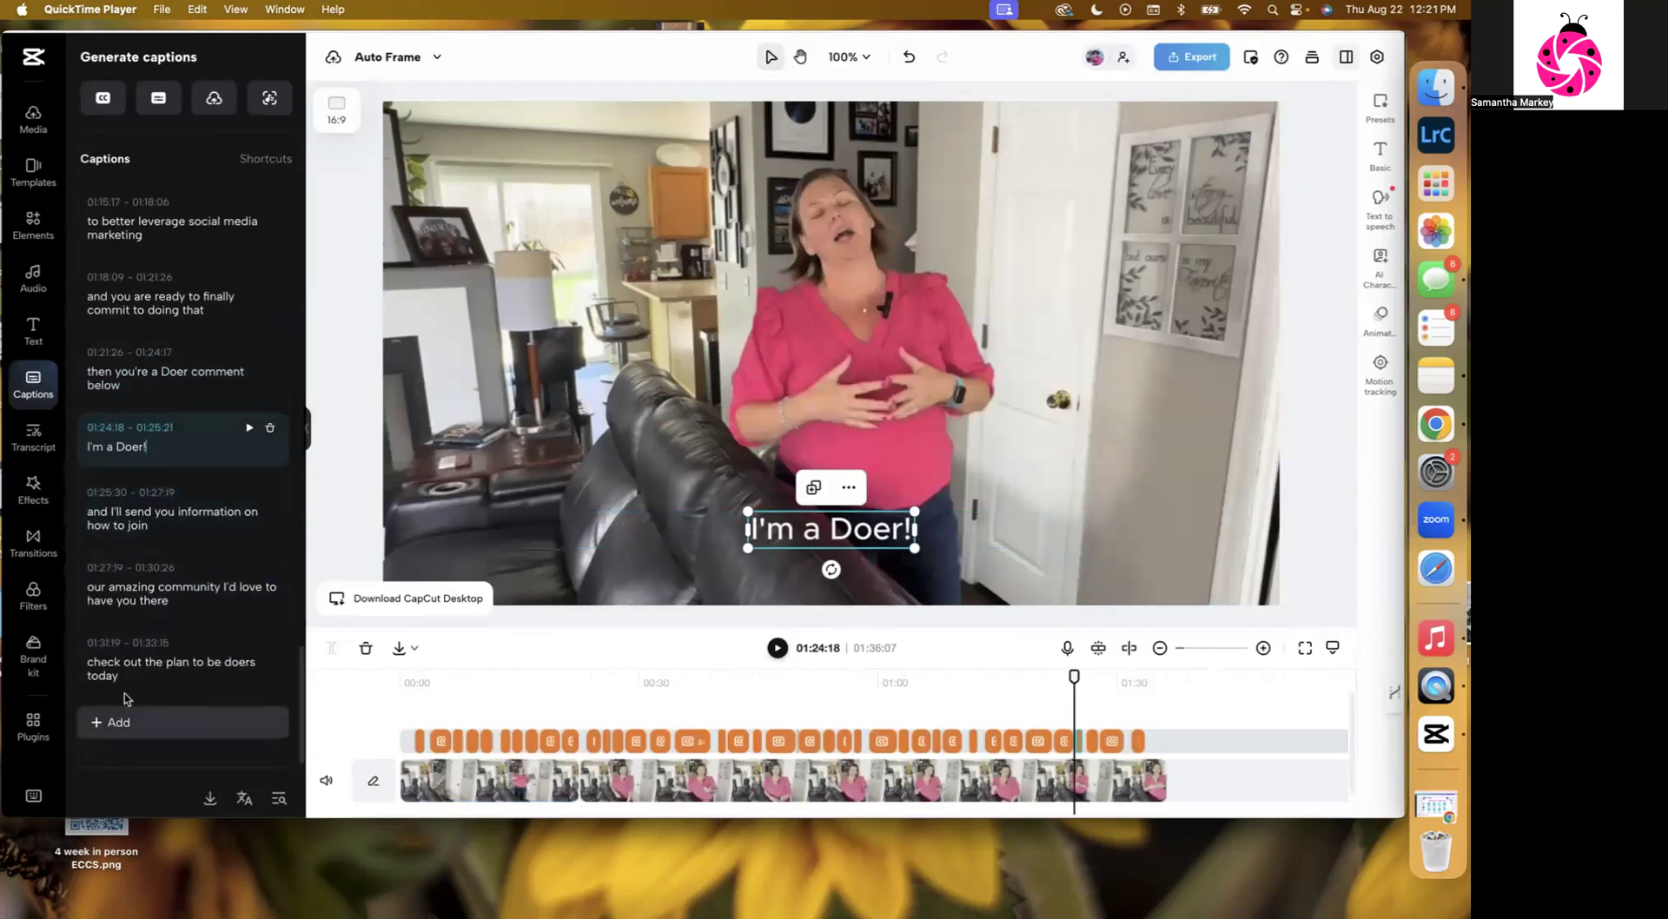
Correct the last caption "check out the plan to be doers today" to "check out the Plandipity Doer today".
click(231, 663)
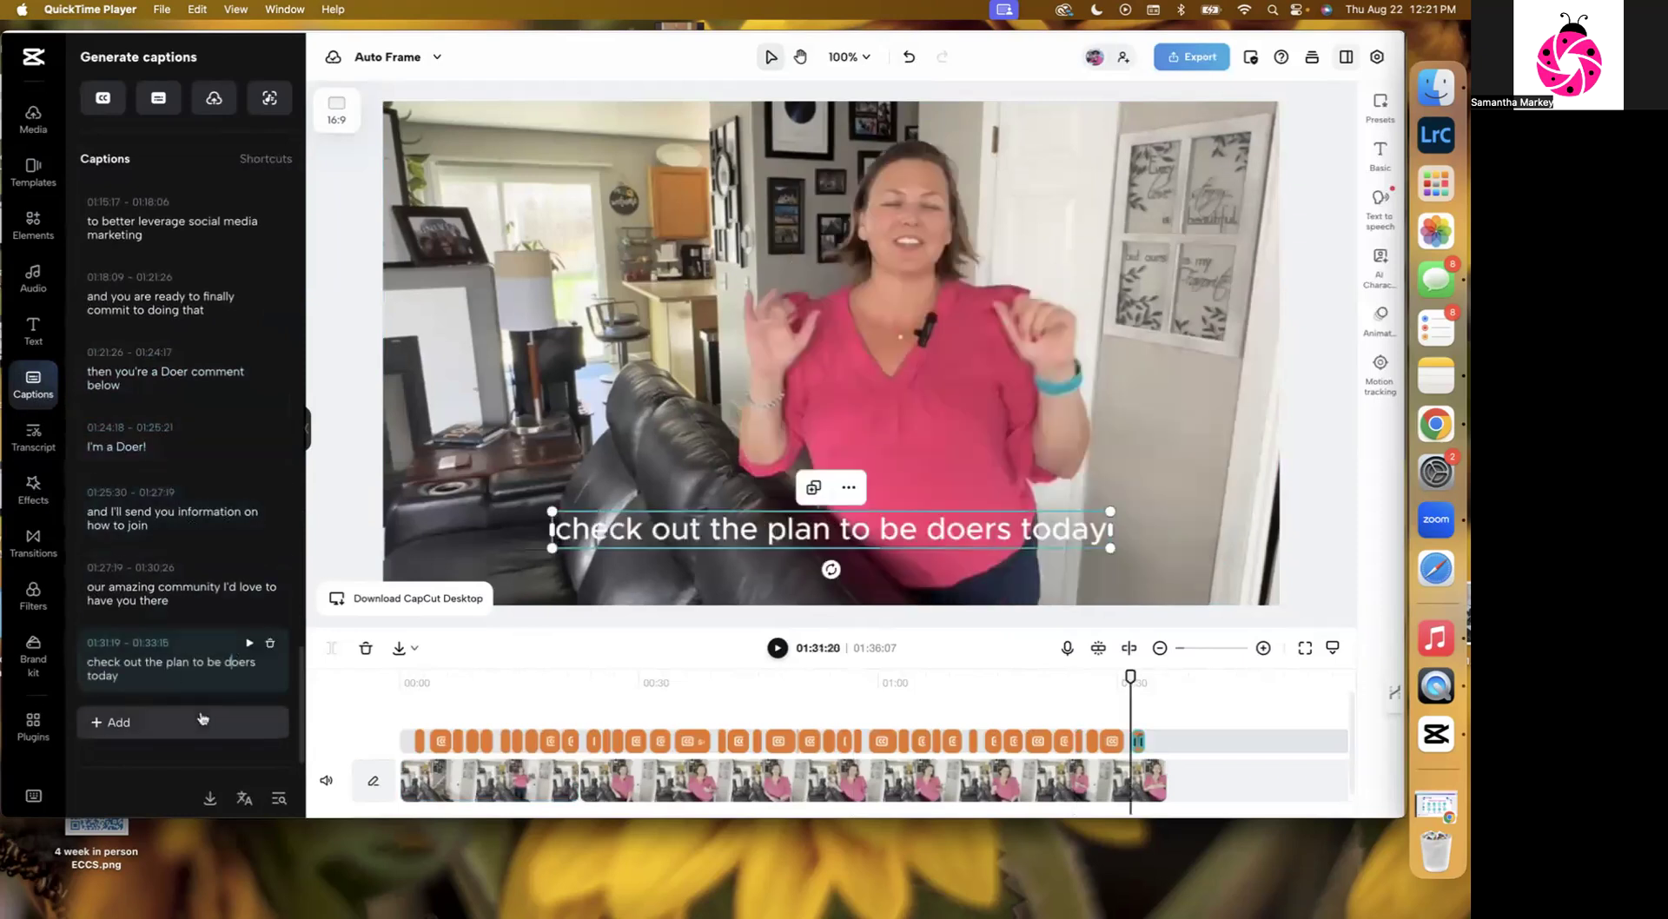
drag(166, 663, 264, 666)
text(Plandipity Do)
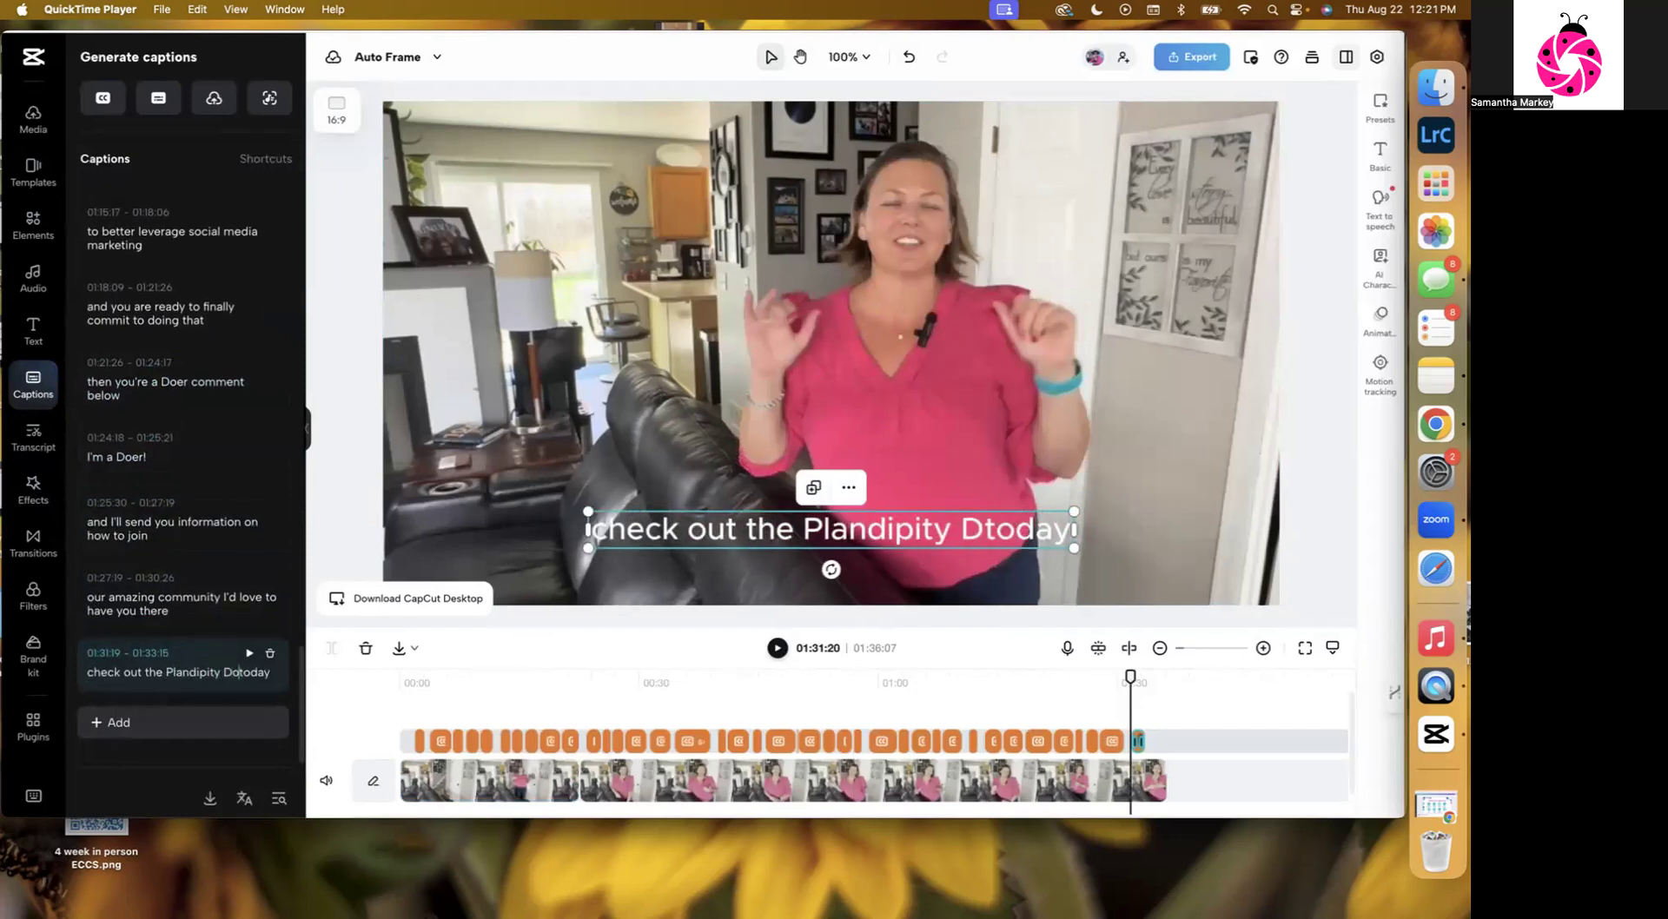
text(er)
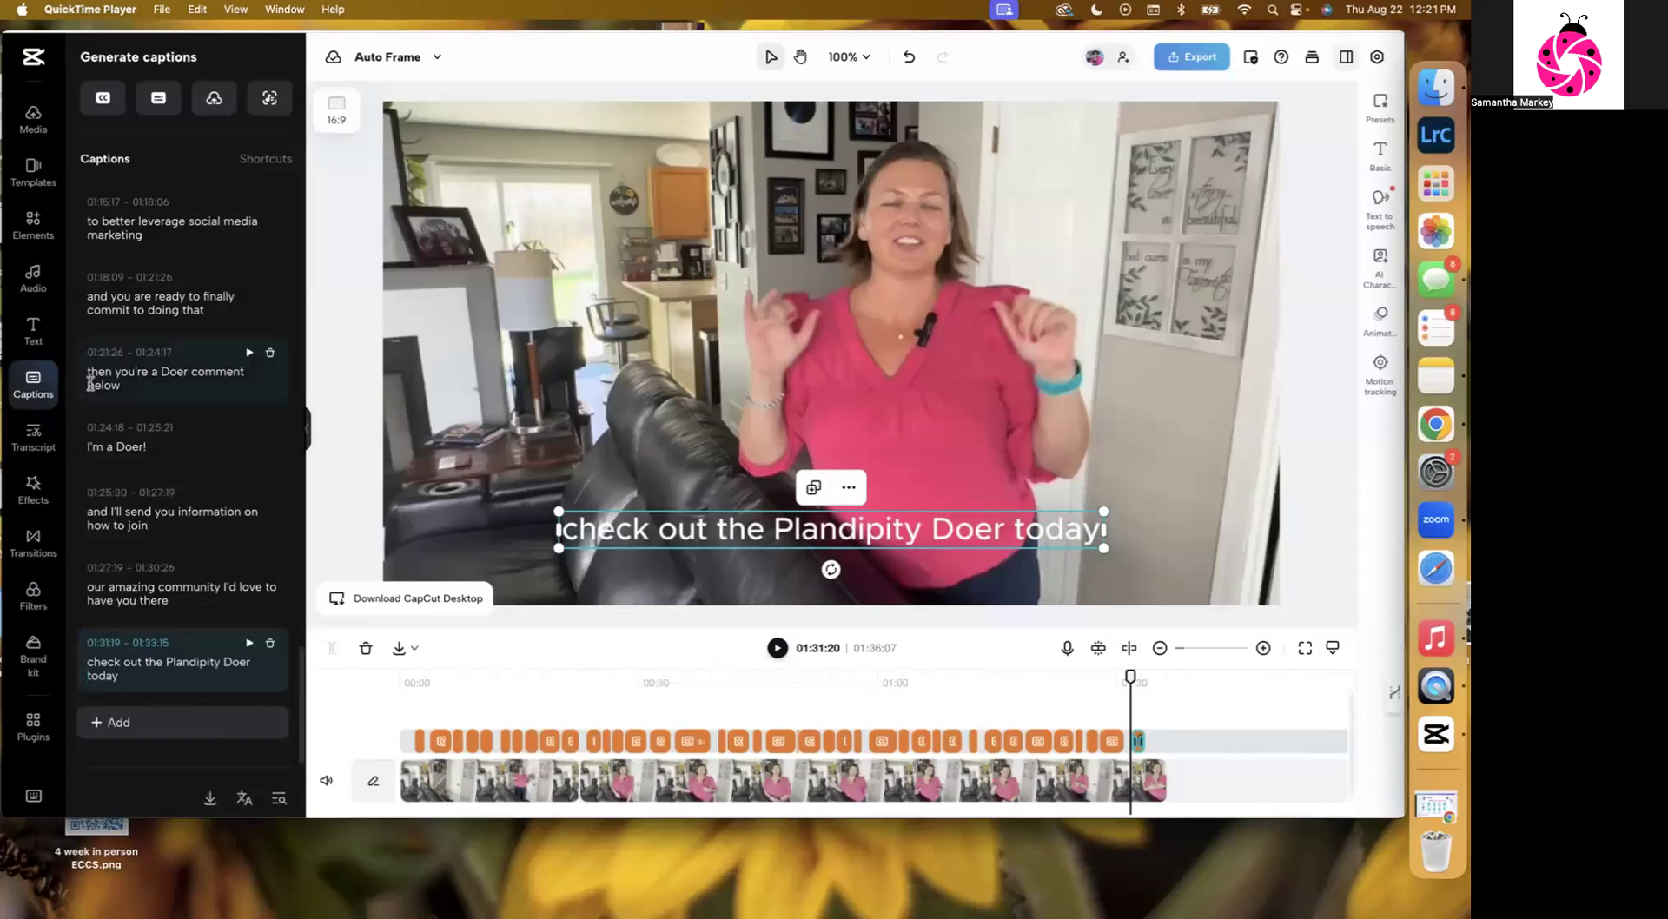
mouse_move(84, 408)
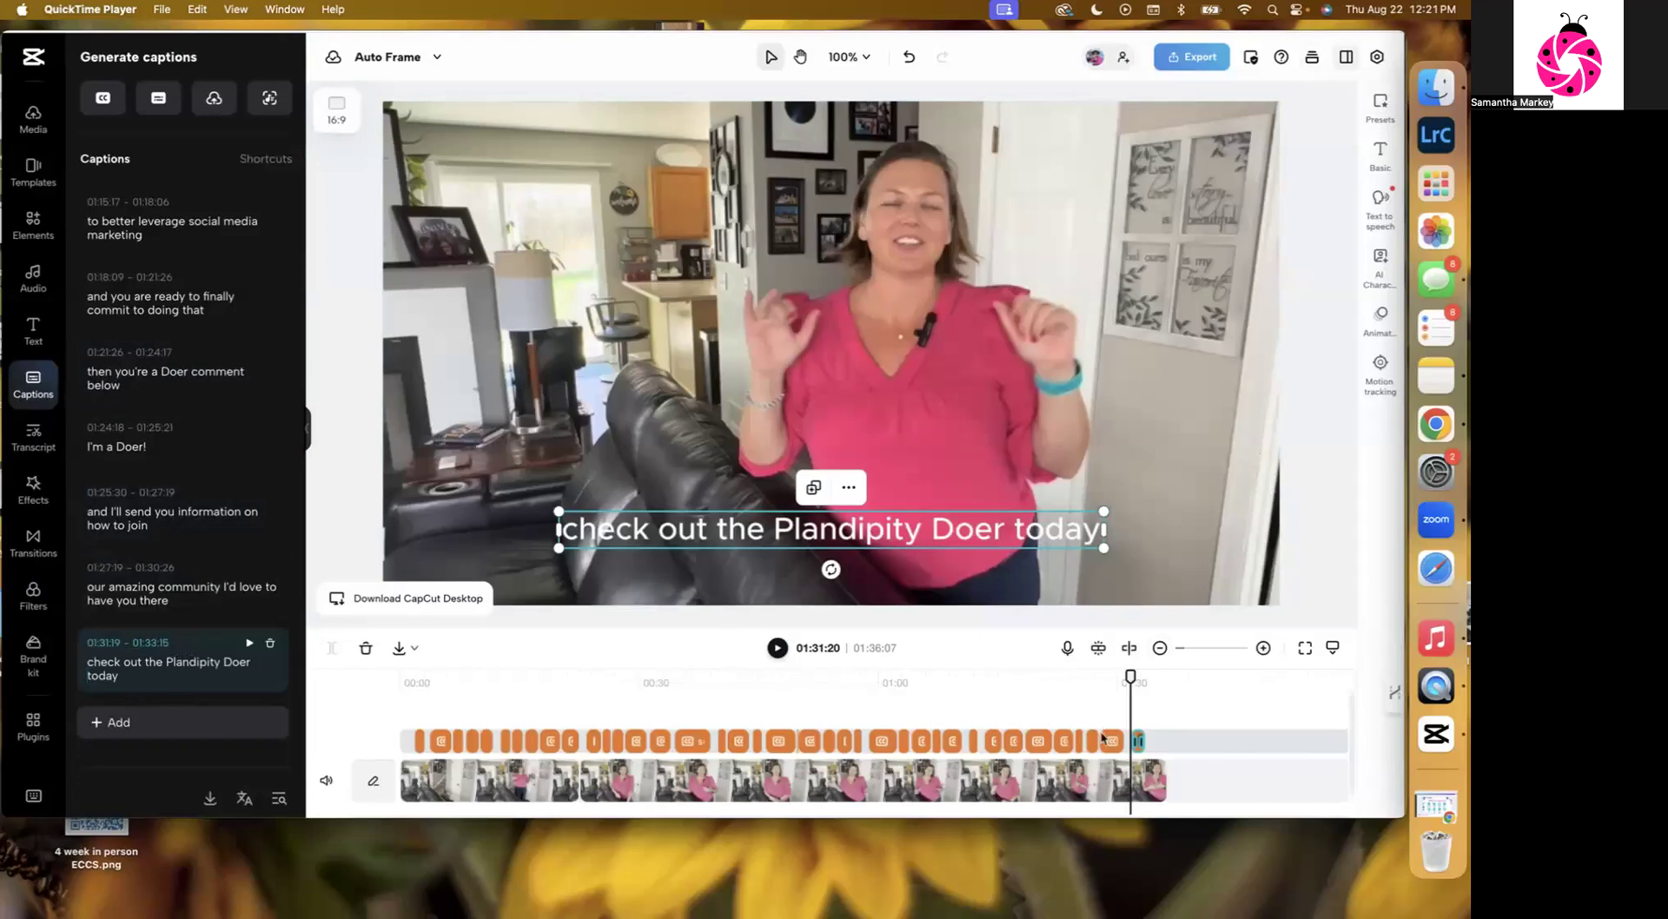
Apply the pink-highlighted "The Quick Brown Fox" caption template to the captions and move the caption block slightly higher.
click(1190, 733)
click(1110, 743)
click(1039, 740)
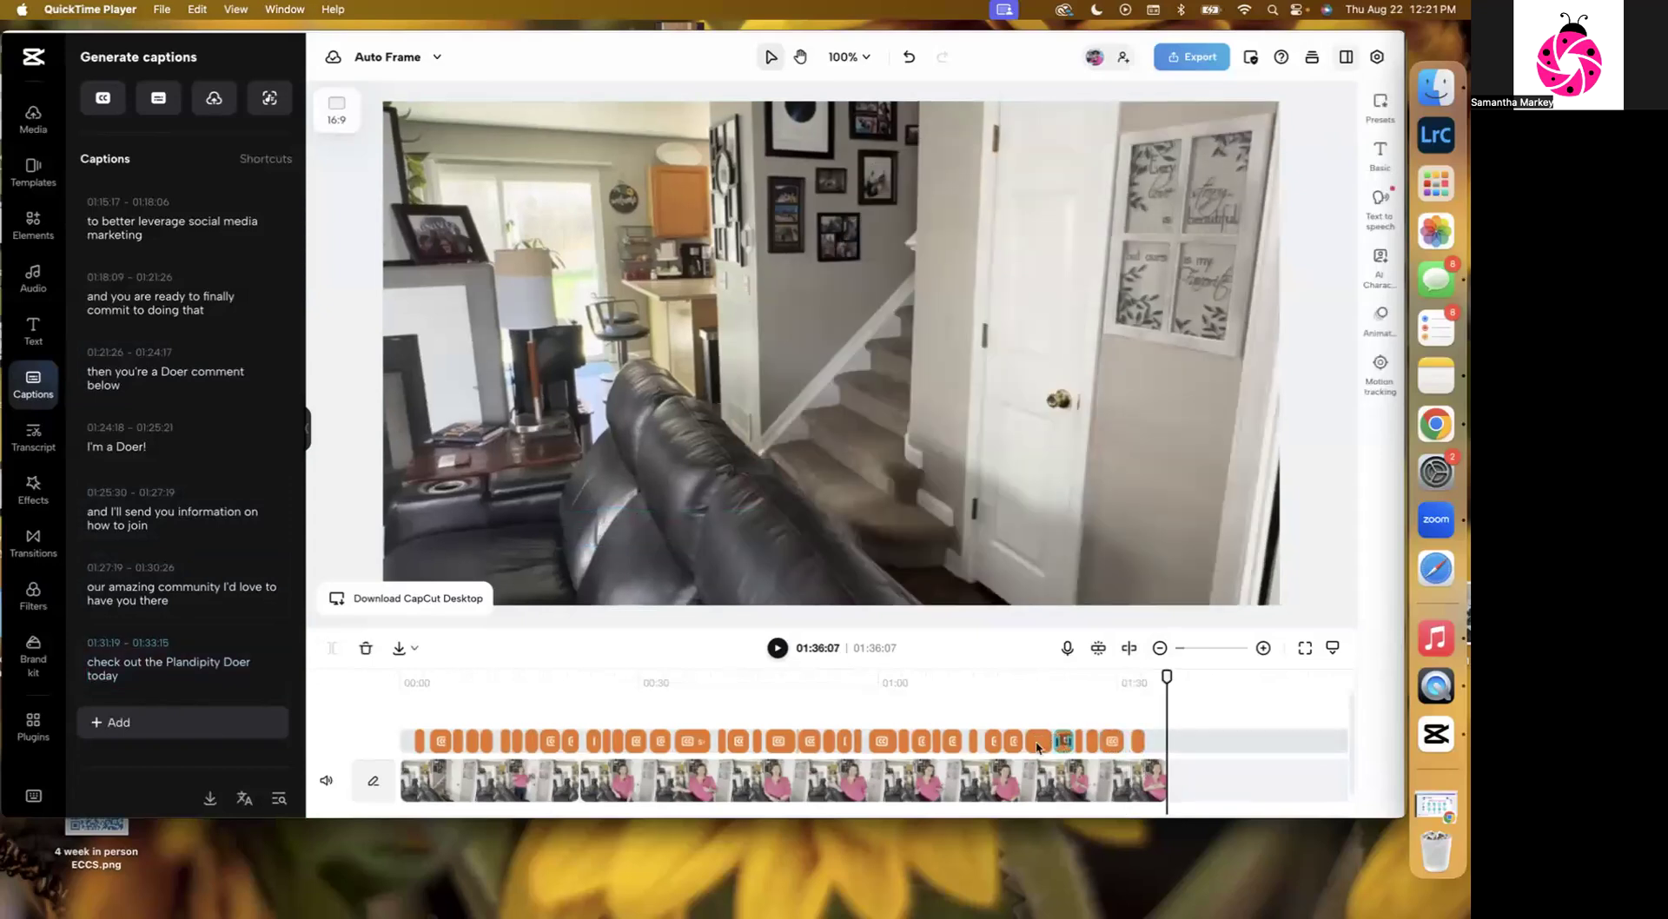
click(1013, 743)
click(1379, 105)
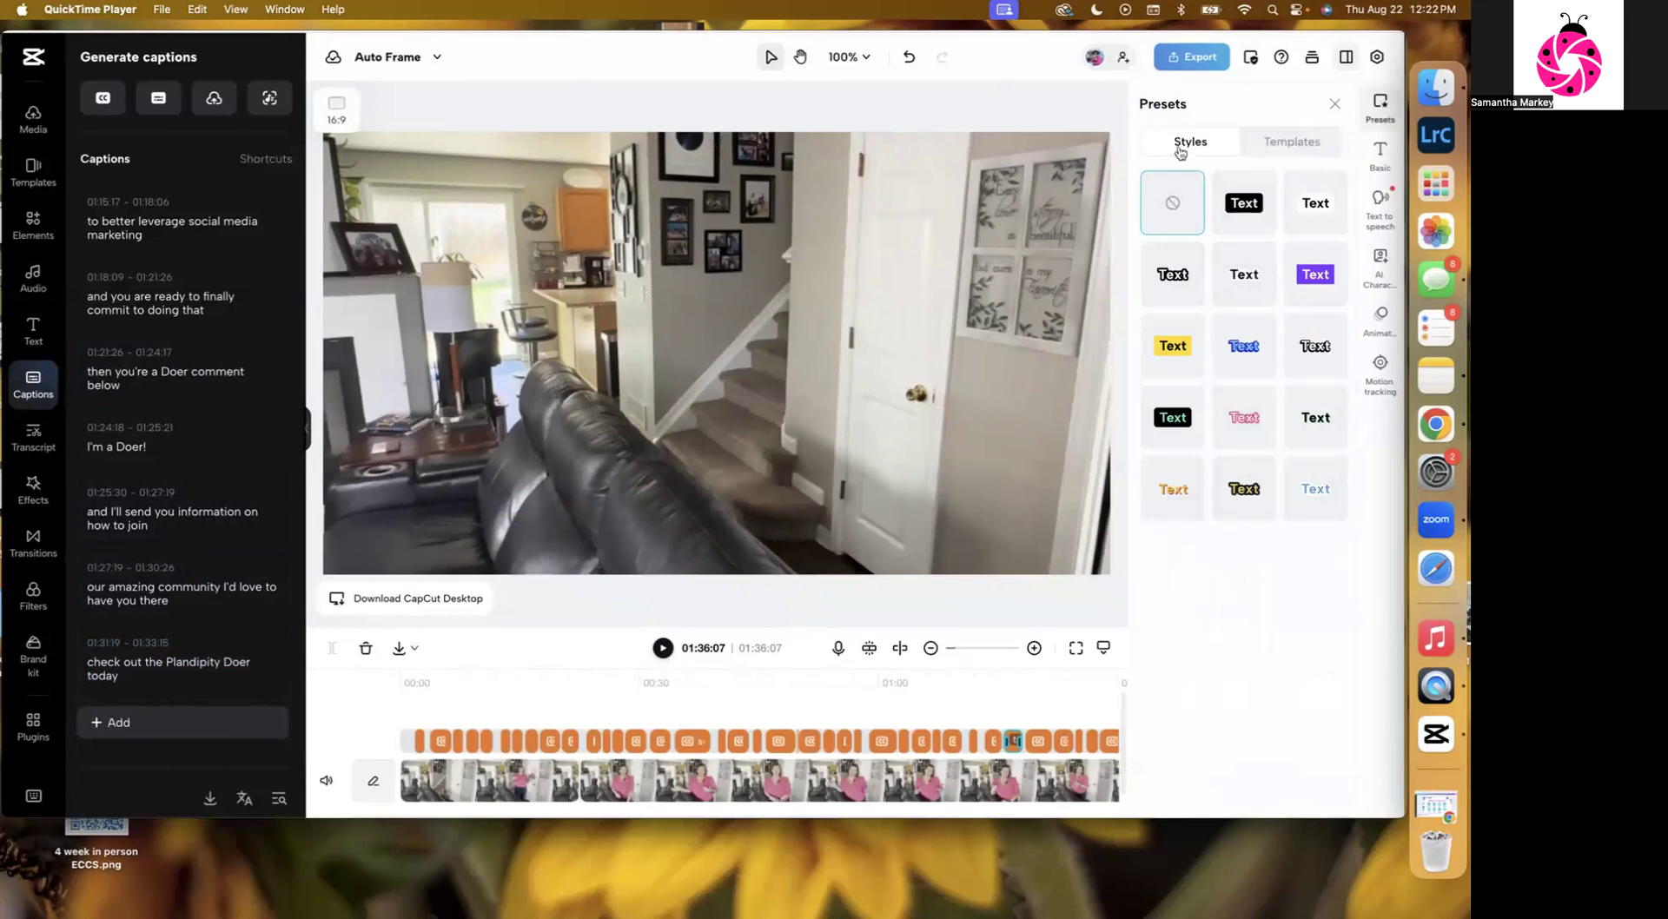
click(1307, 144)
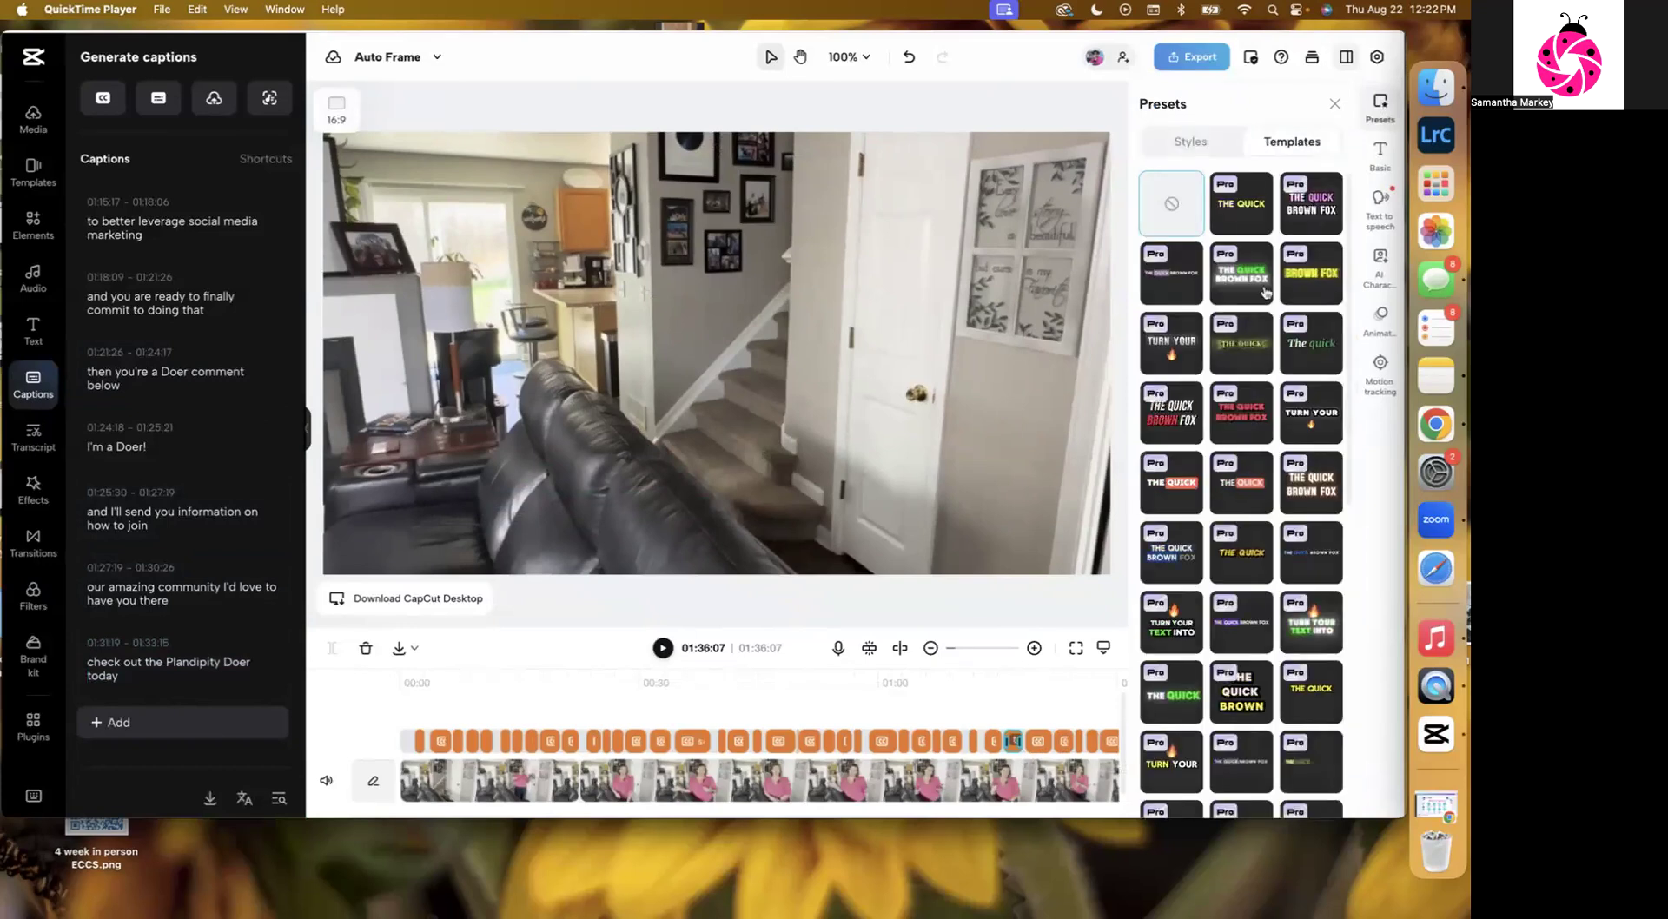
scroll(1258, 400, down, 5)
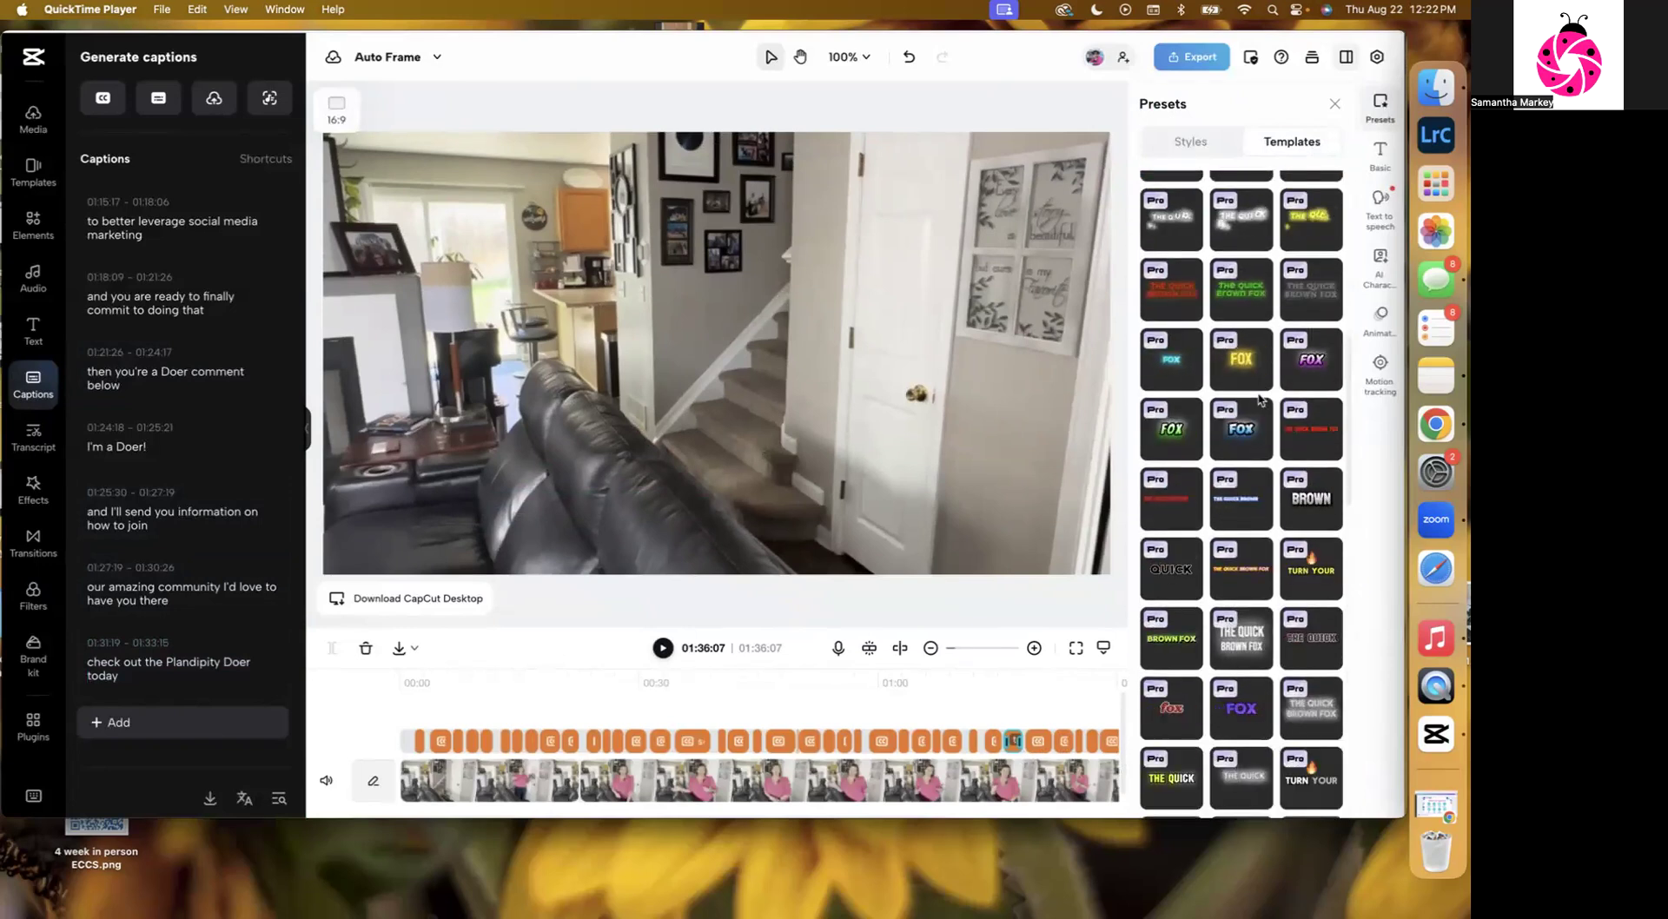
scroll(1261, 401, down, 4)
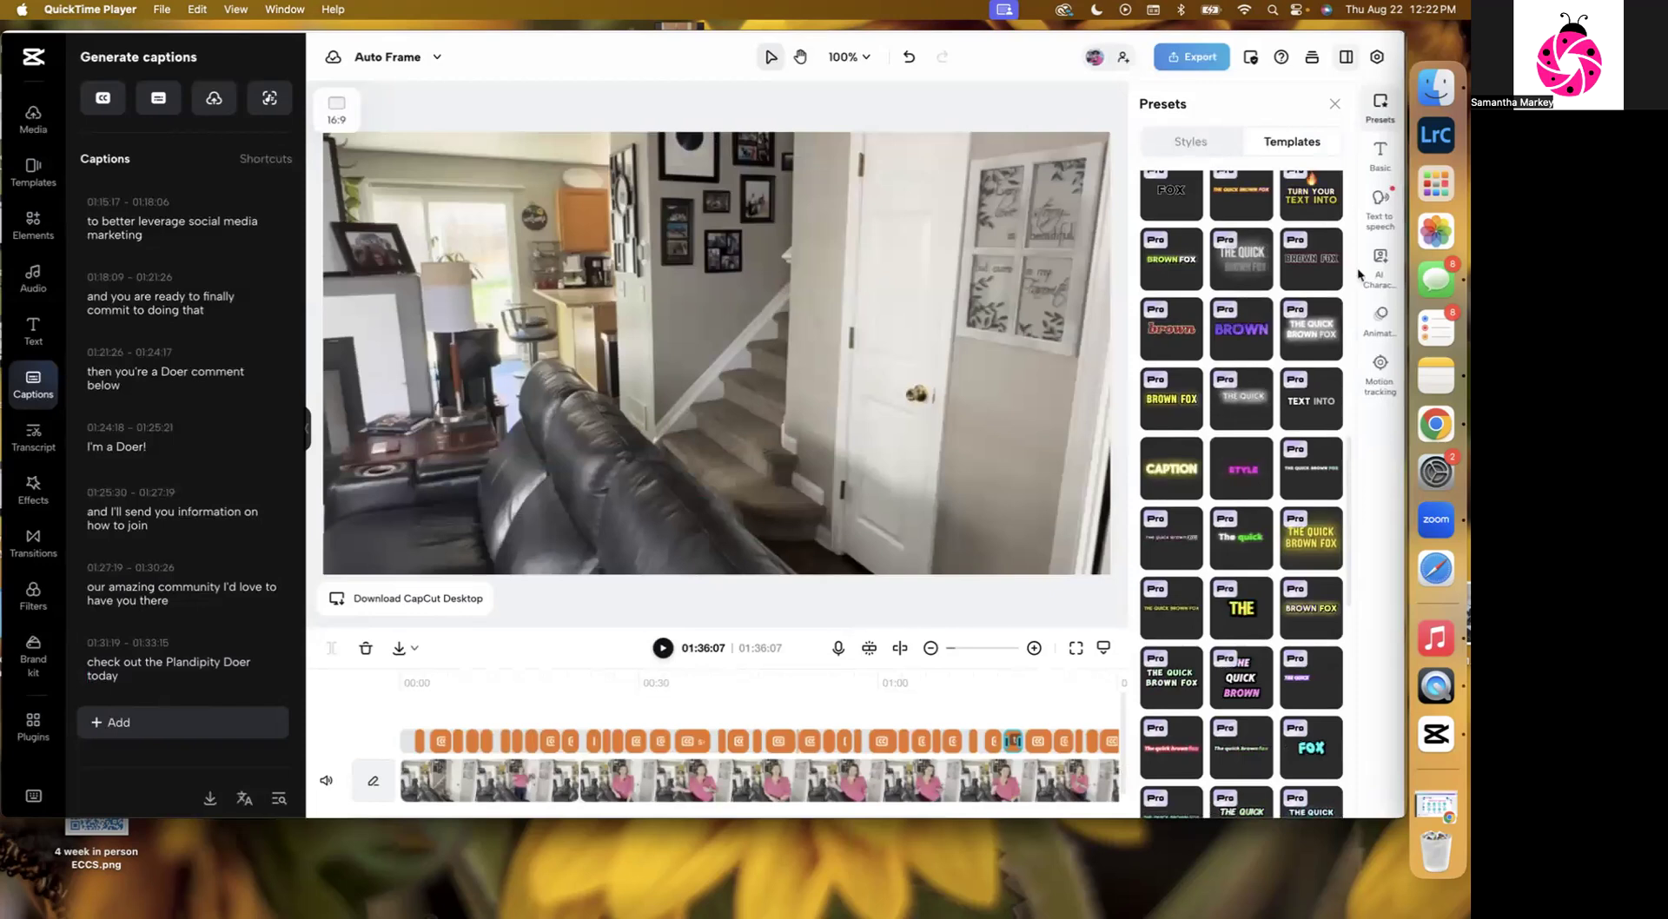
scroll(1282, 361, up, 11)
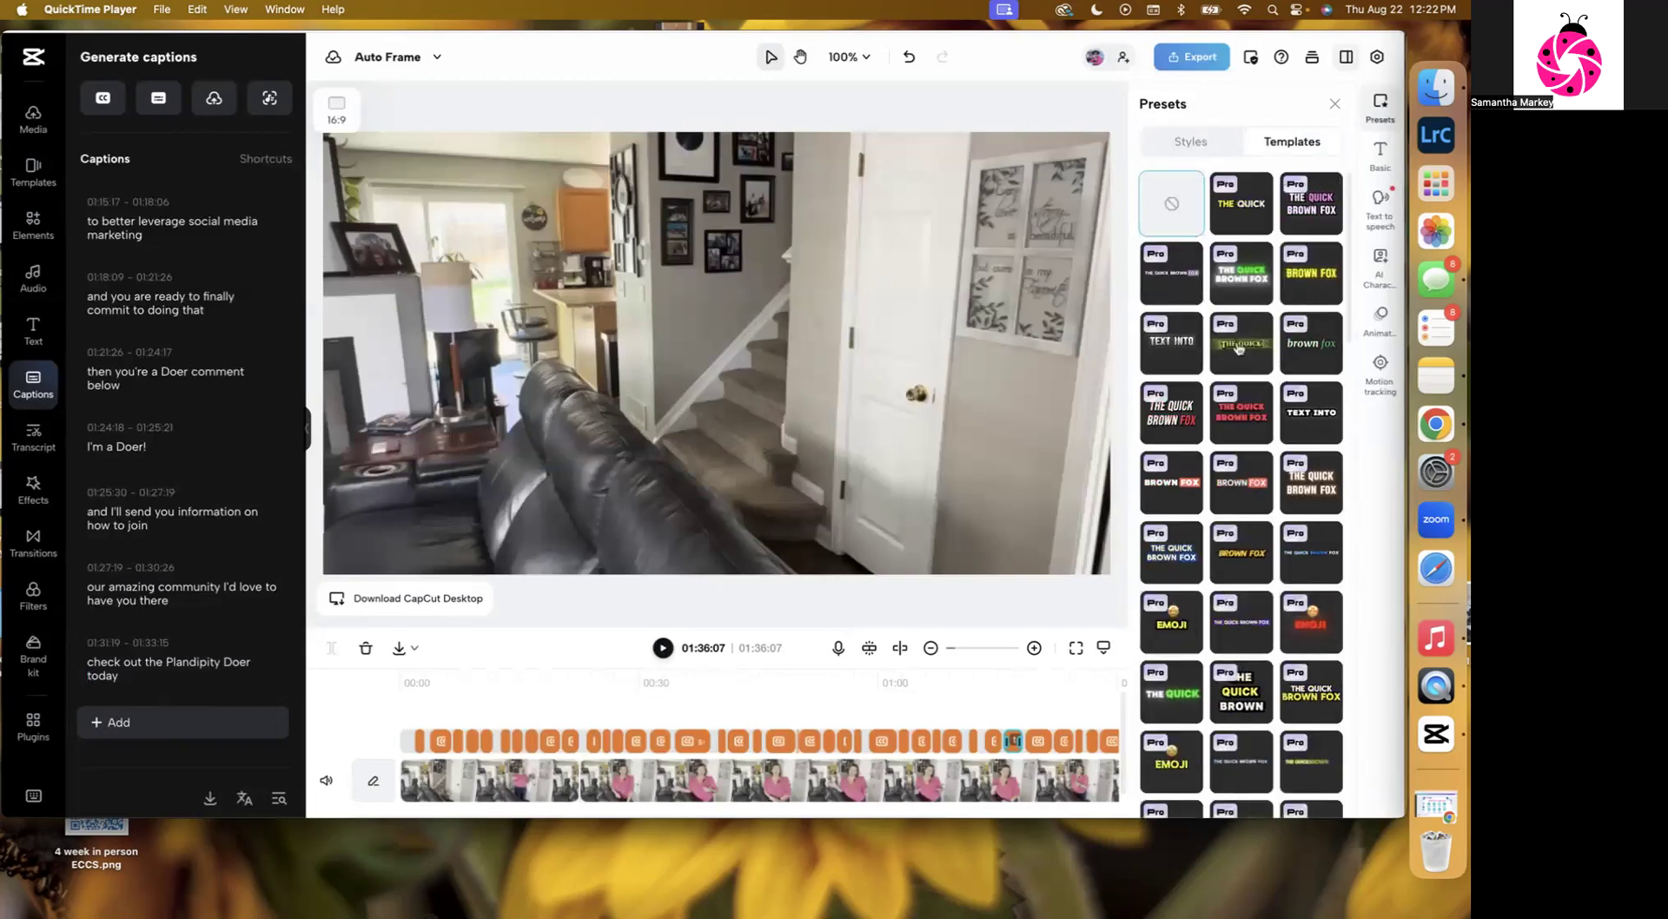
click(1189, 141)
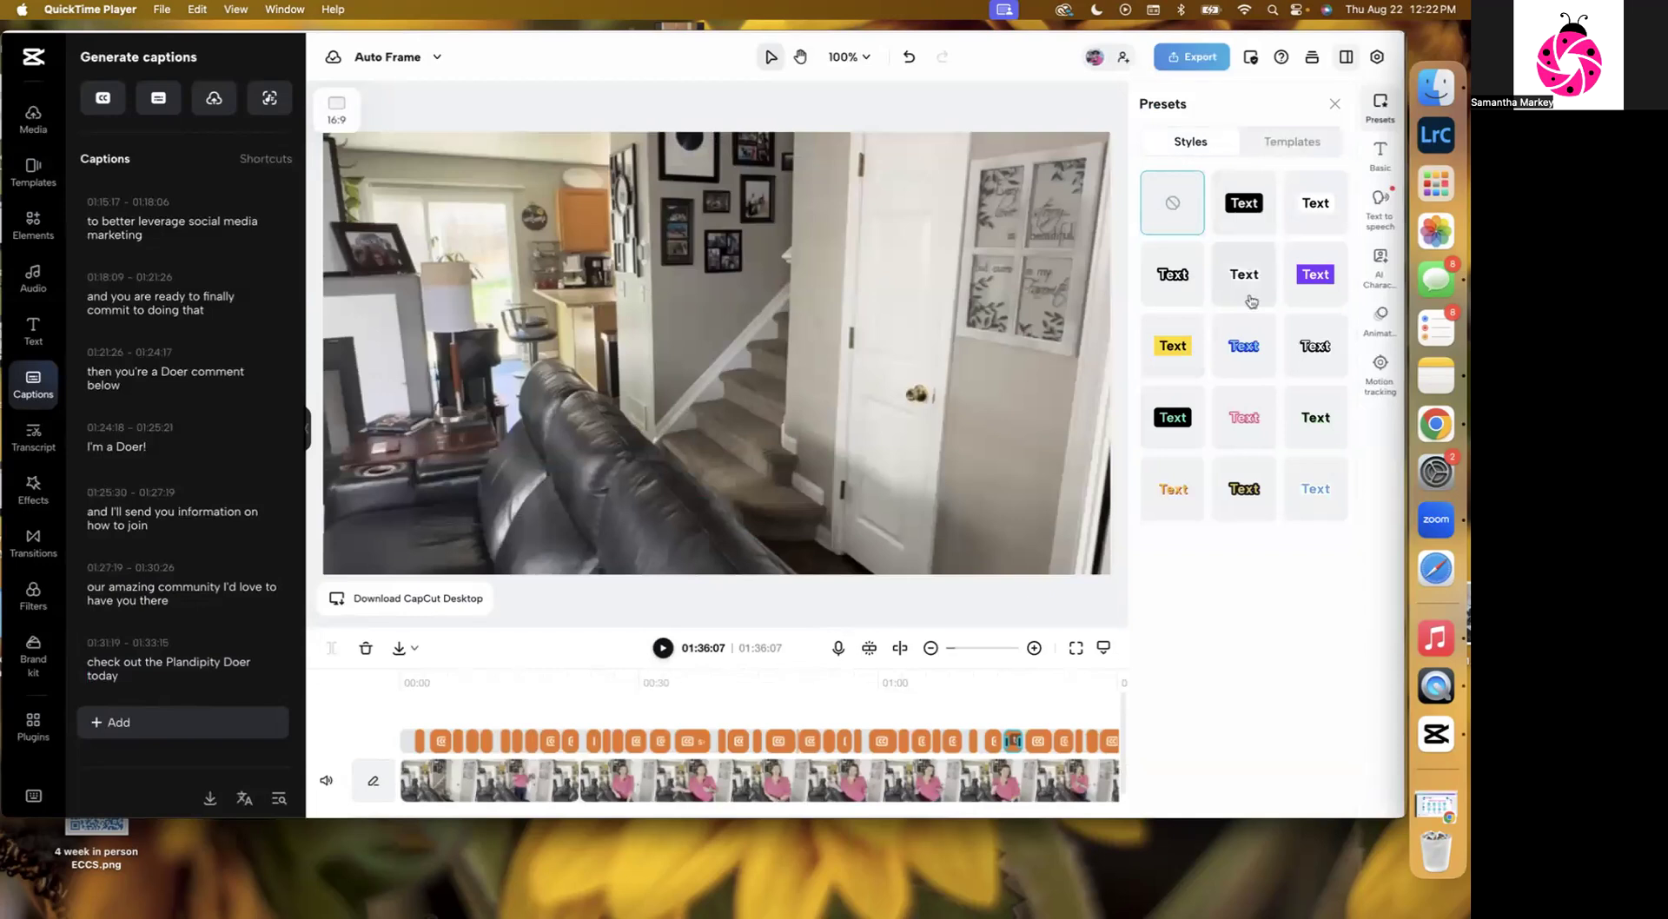
click(1283, 143)
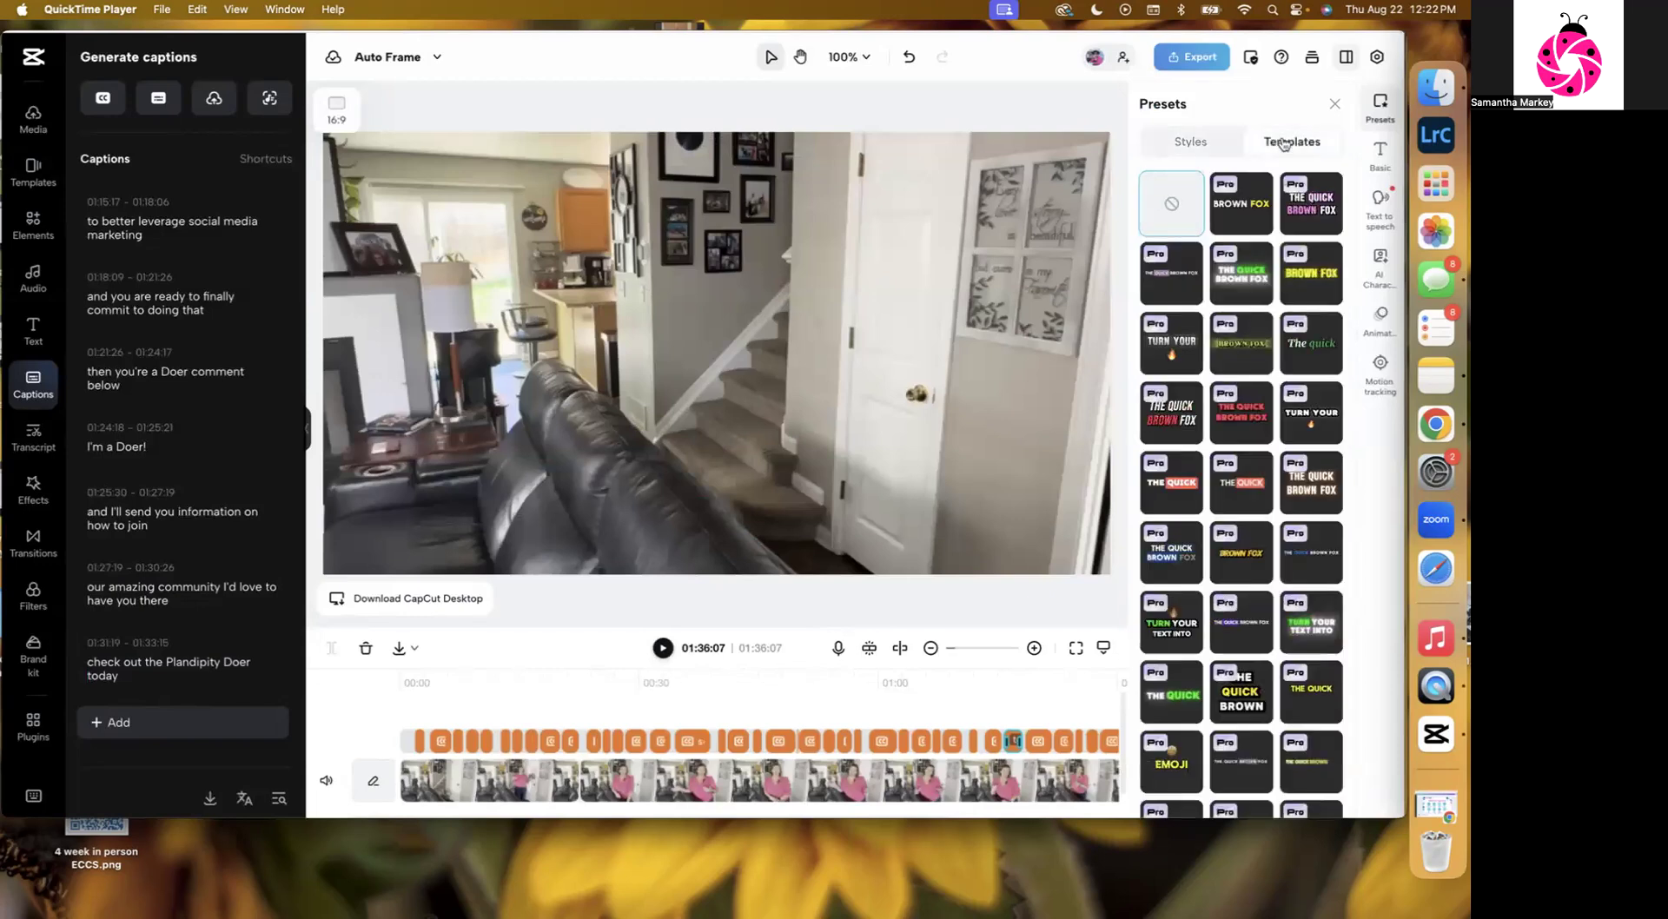
click(1308, 226)
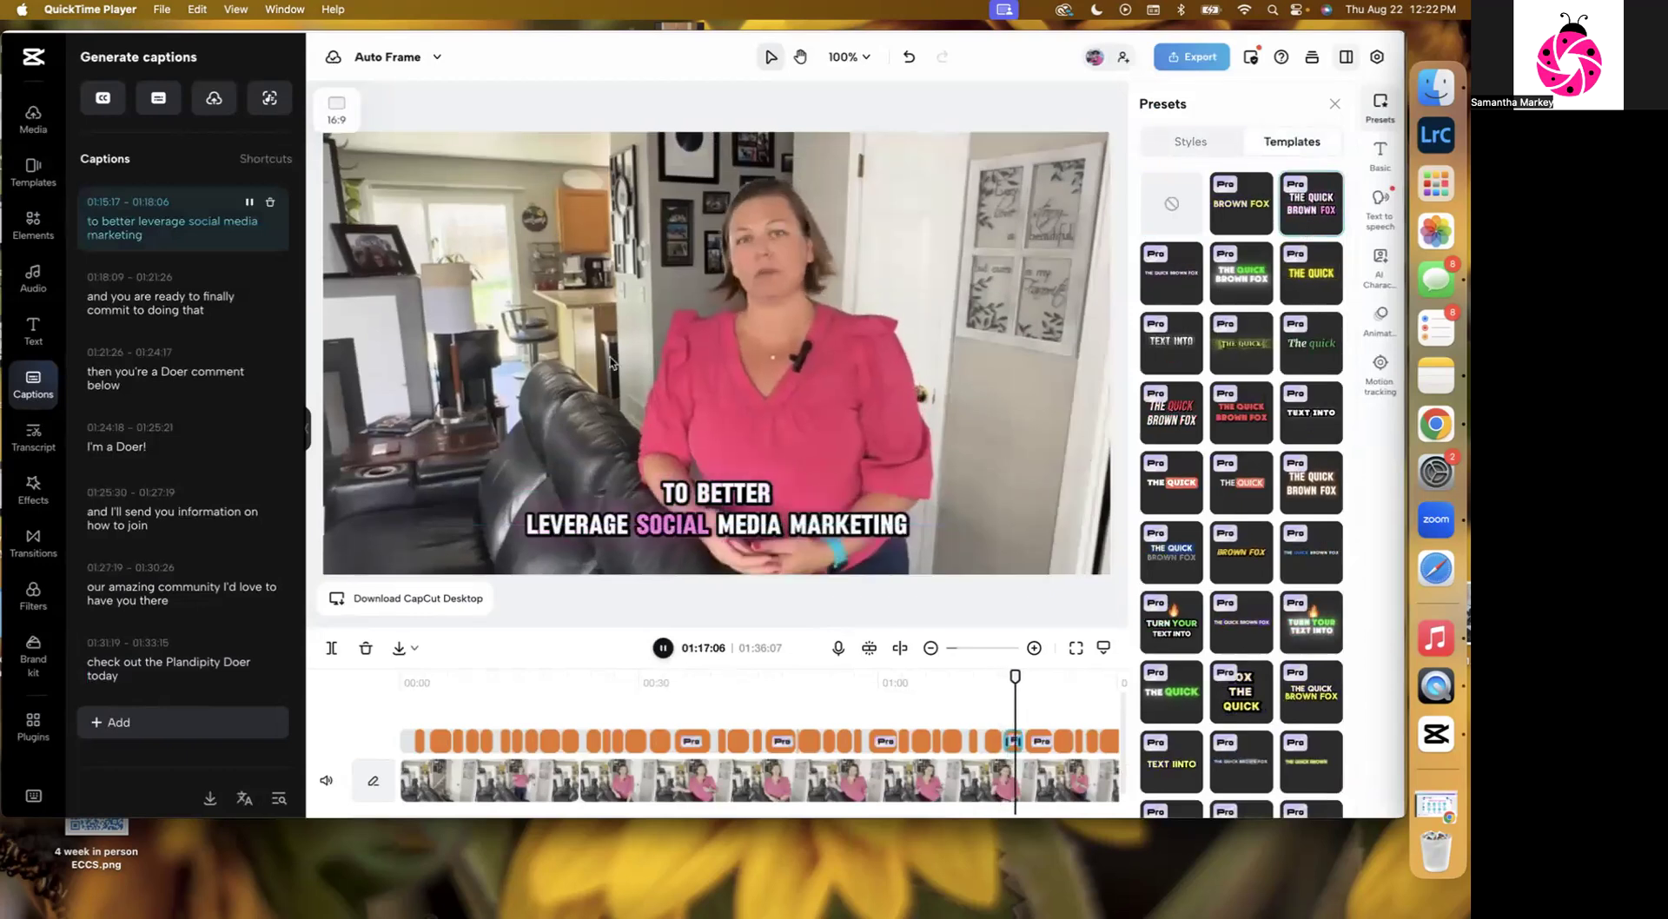
click(714, 527)
drag(714, 526, 718, 487)
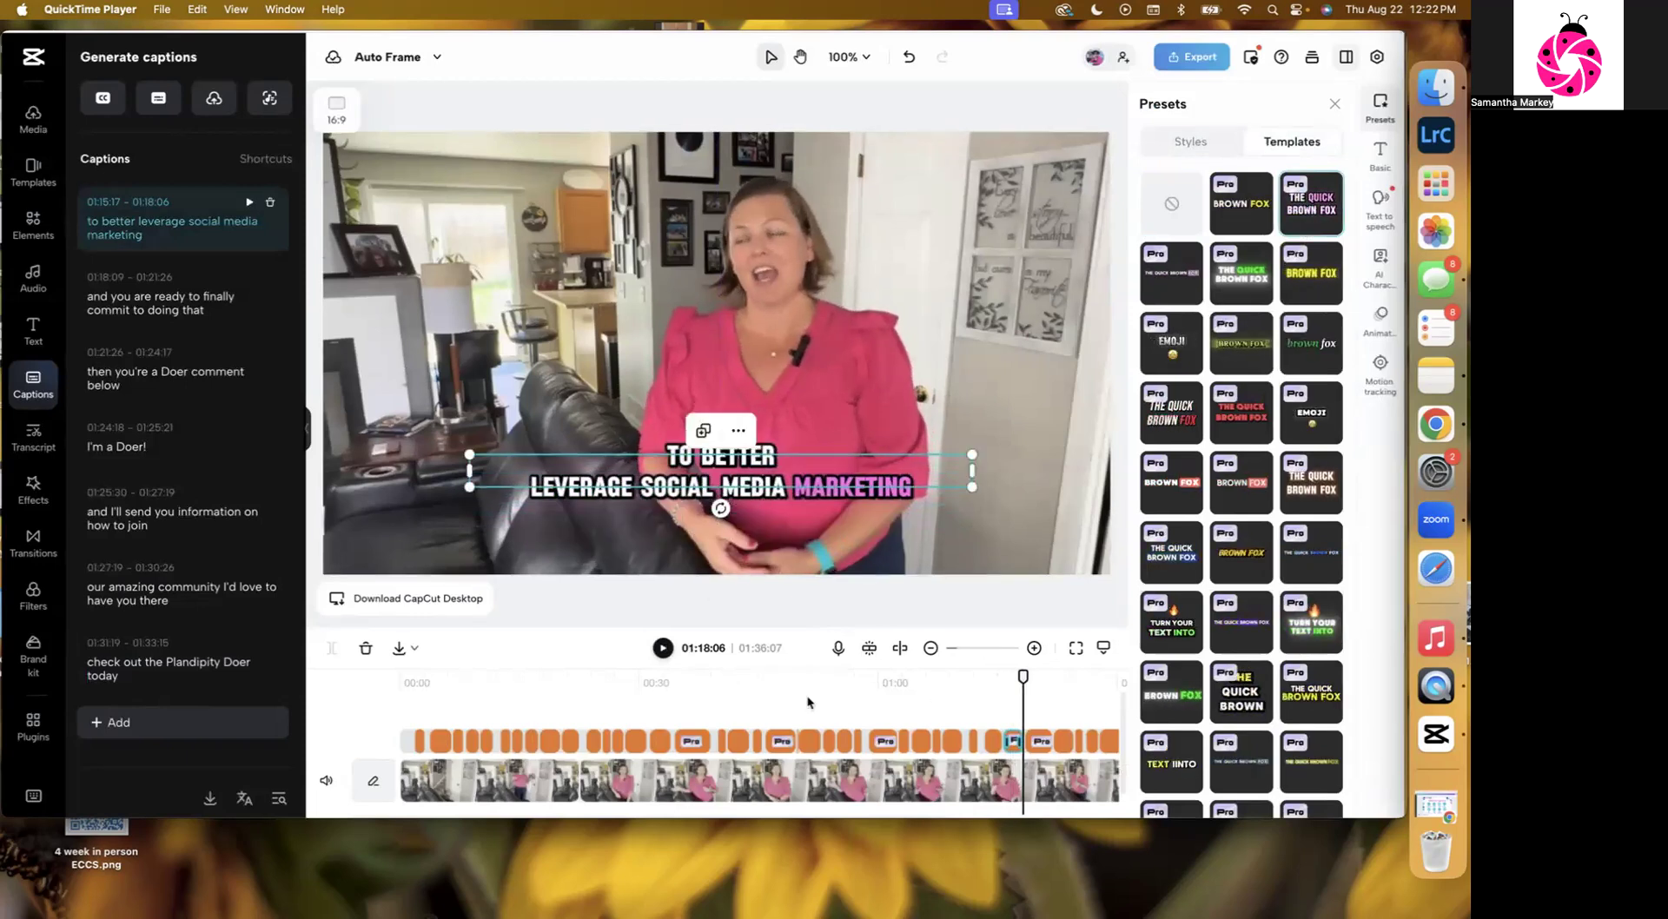
Scrub and play through the timeline to review the styled captions.
click(470, 674)
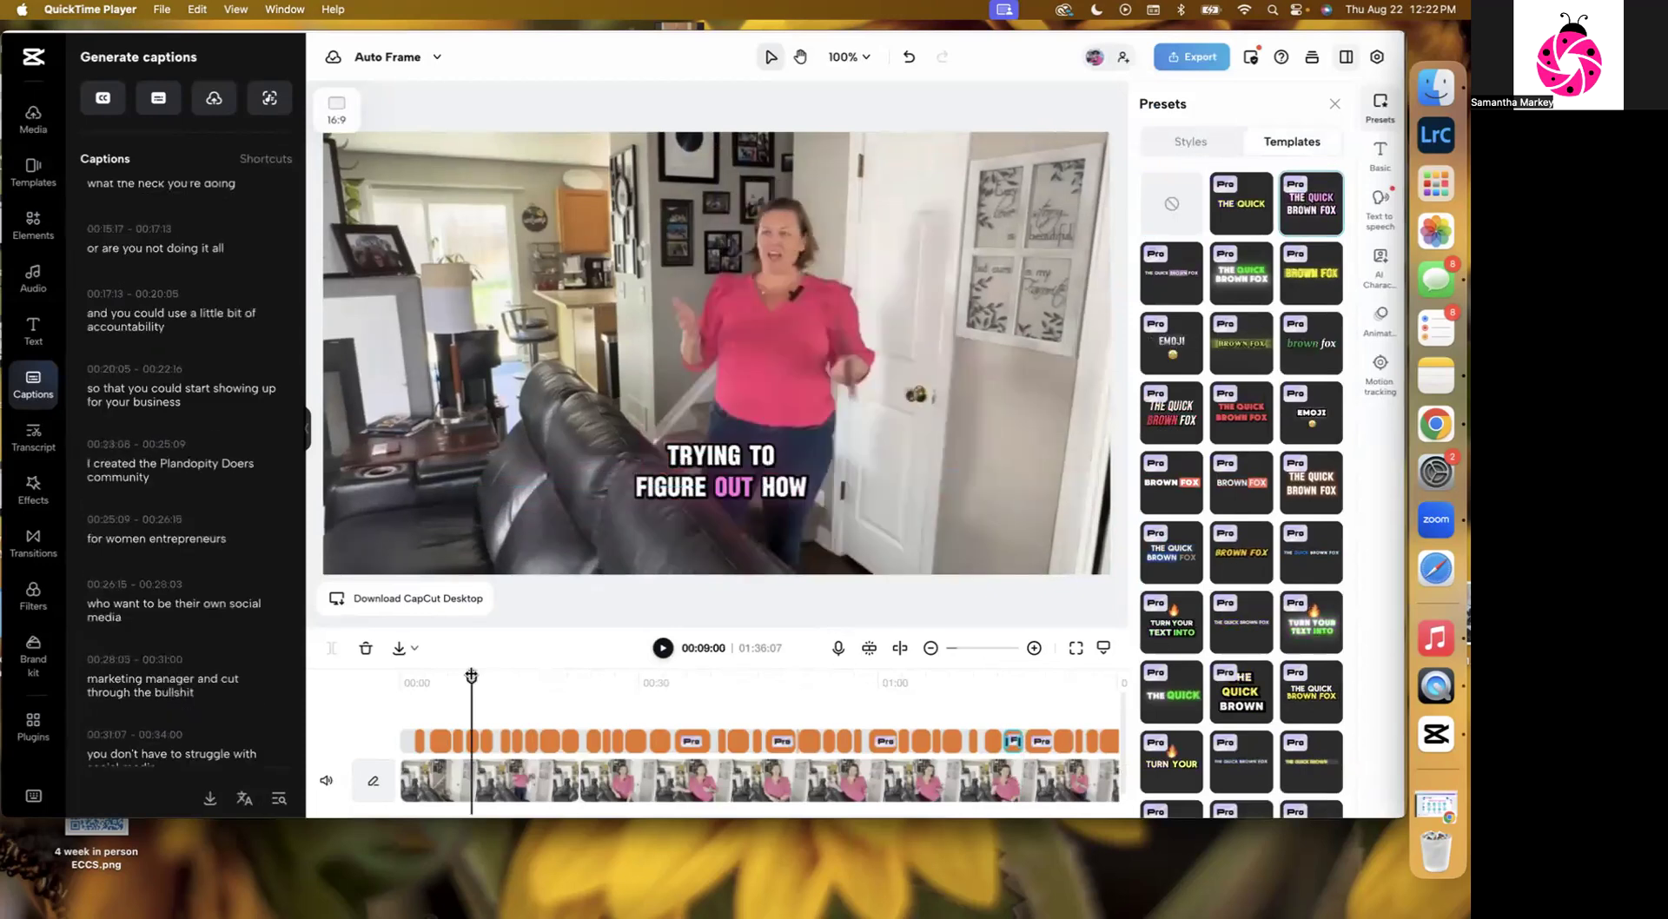
drag(470, 675, 558, 676)
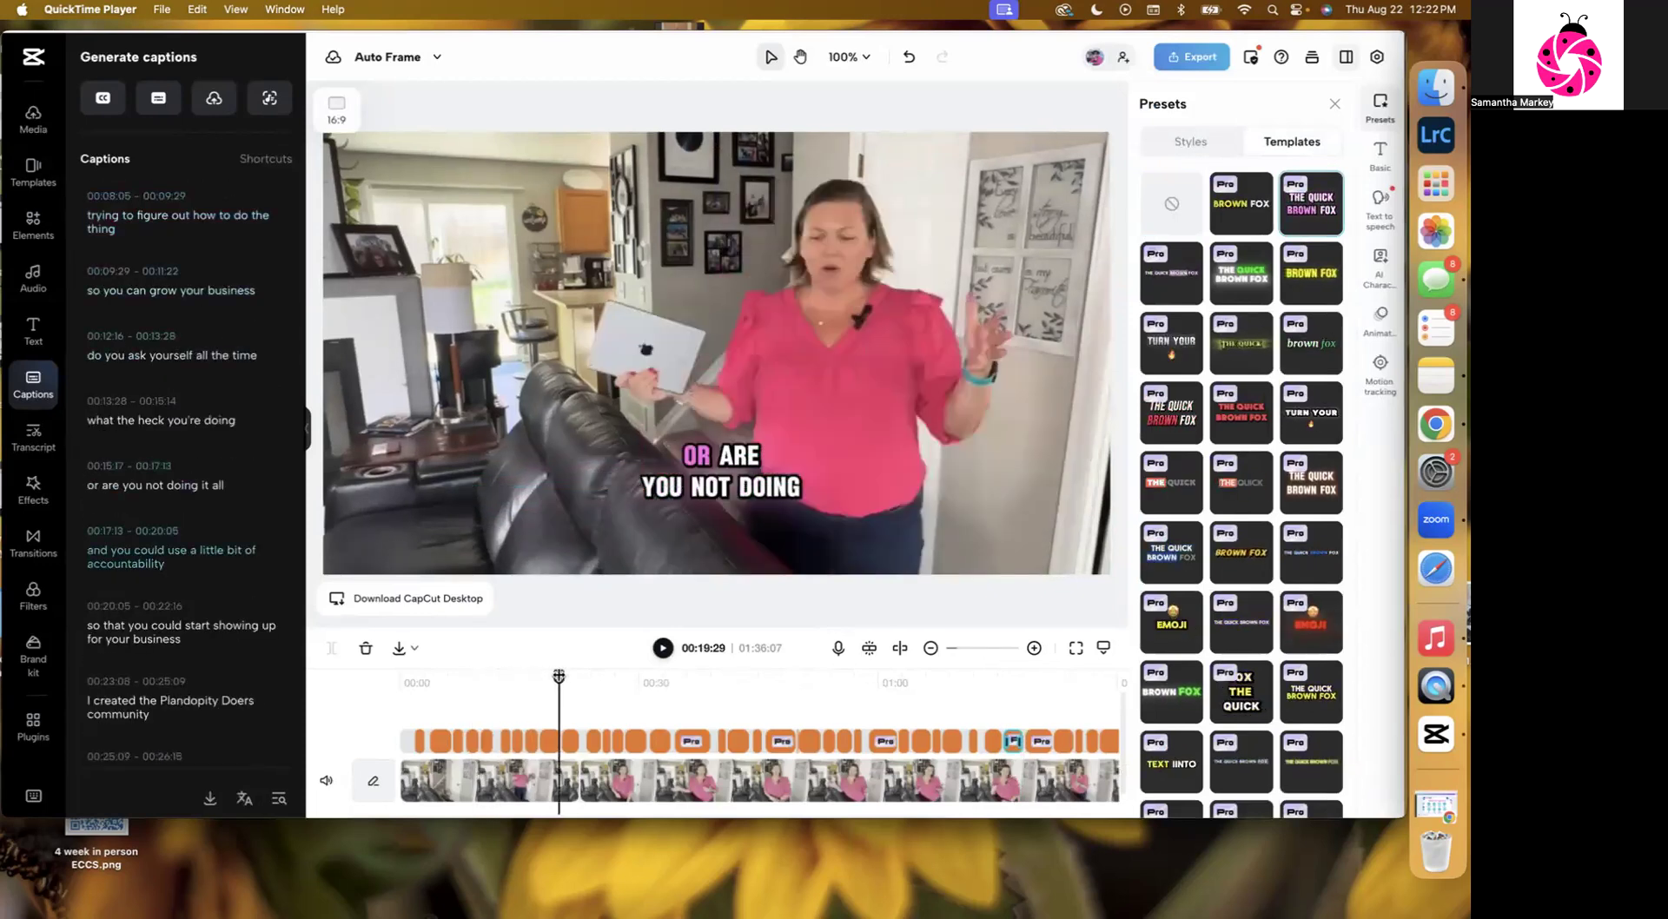
click(627, 677)
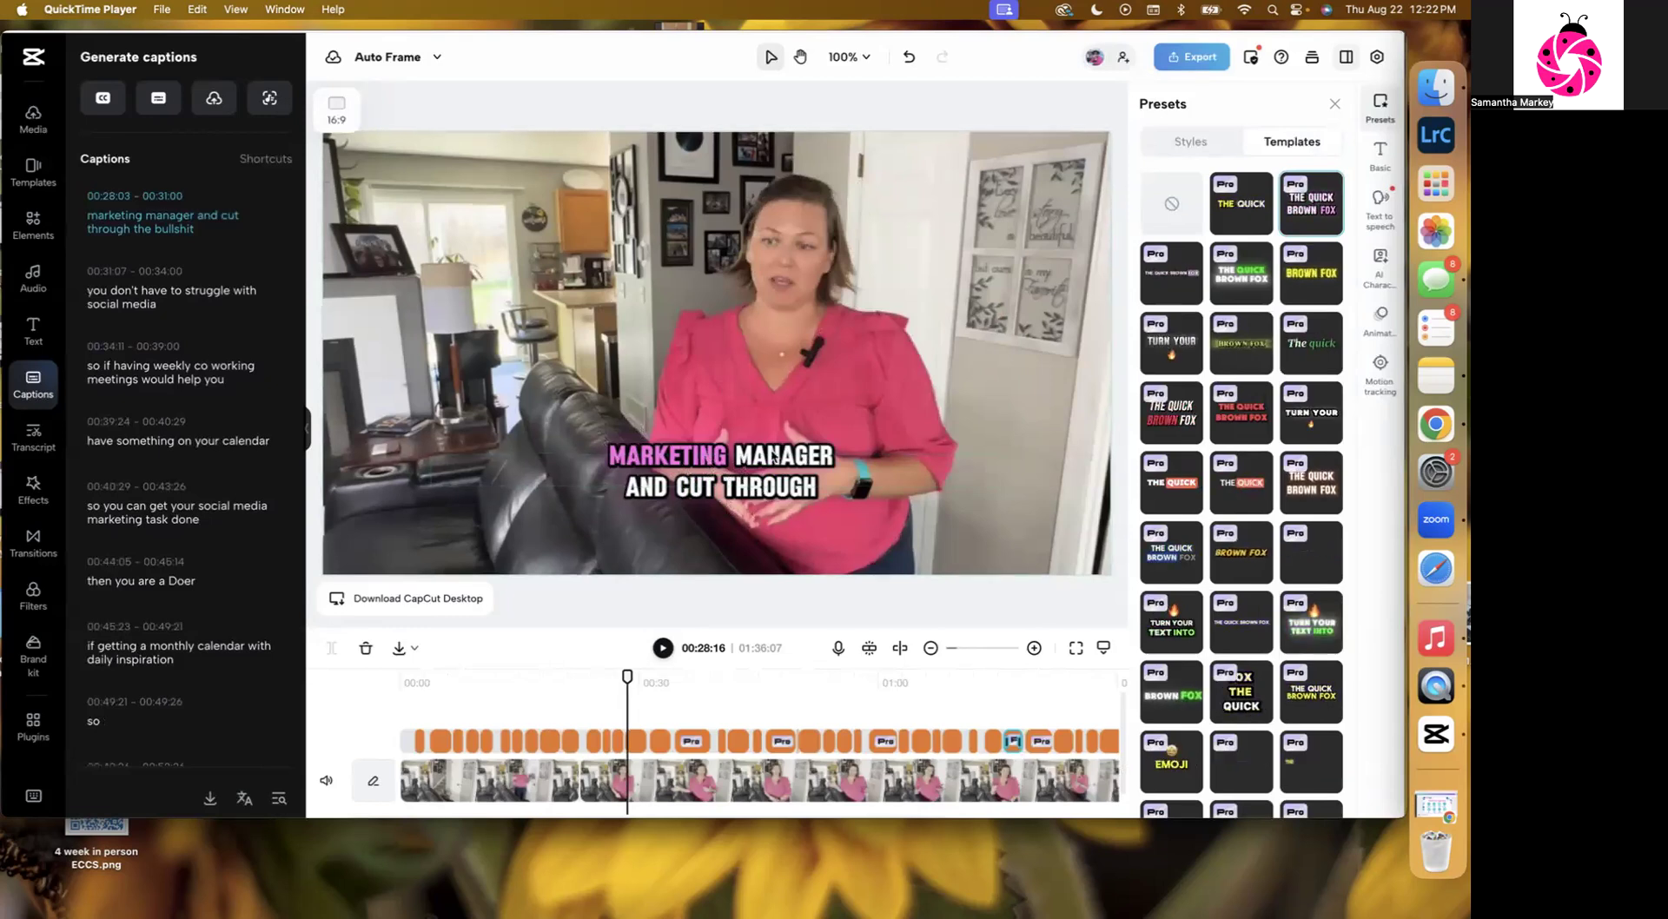
click(662, 650)
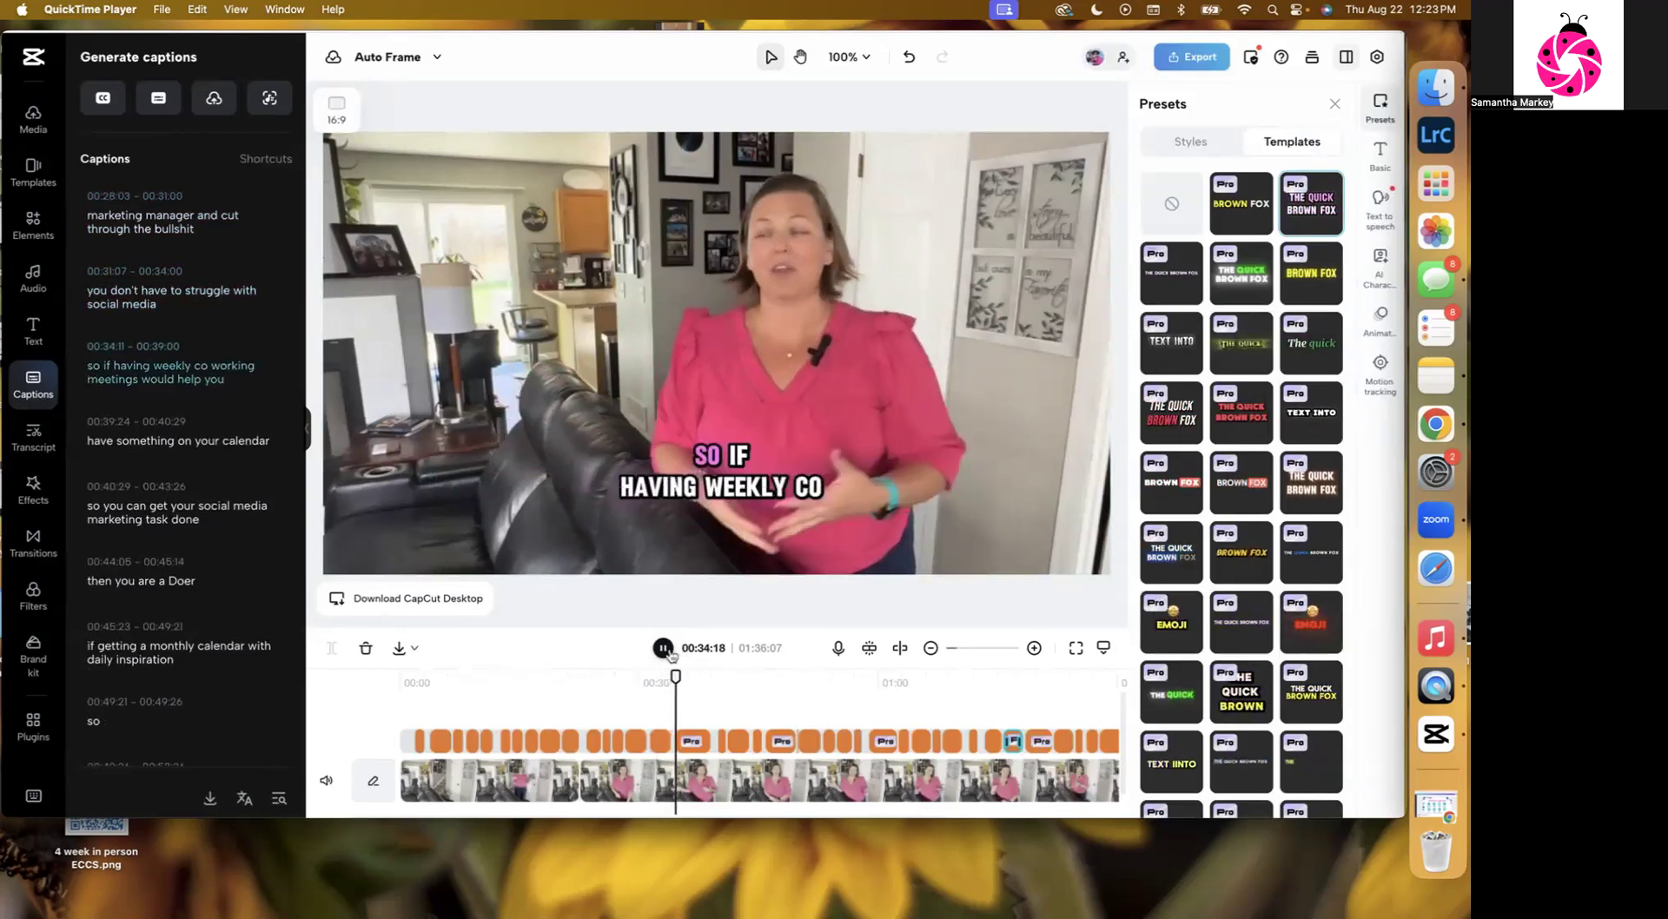
key(space)
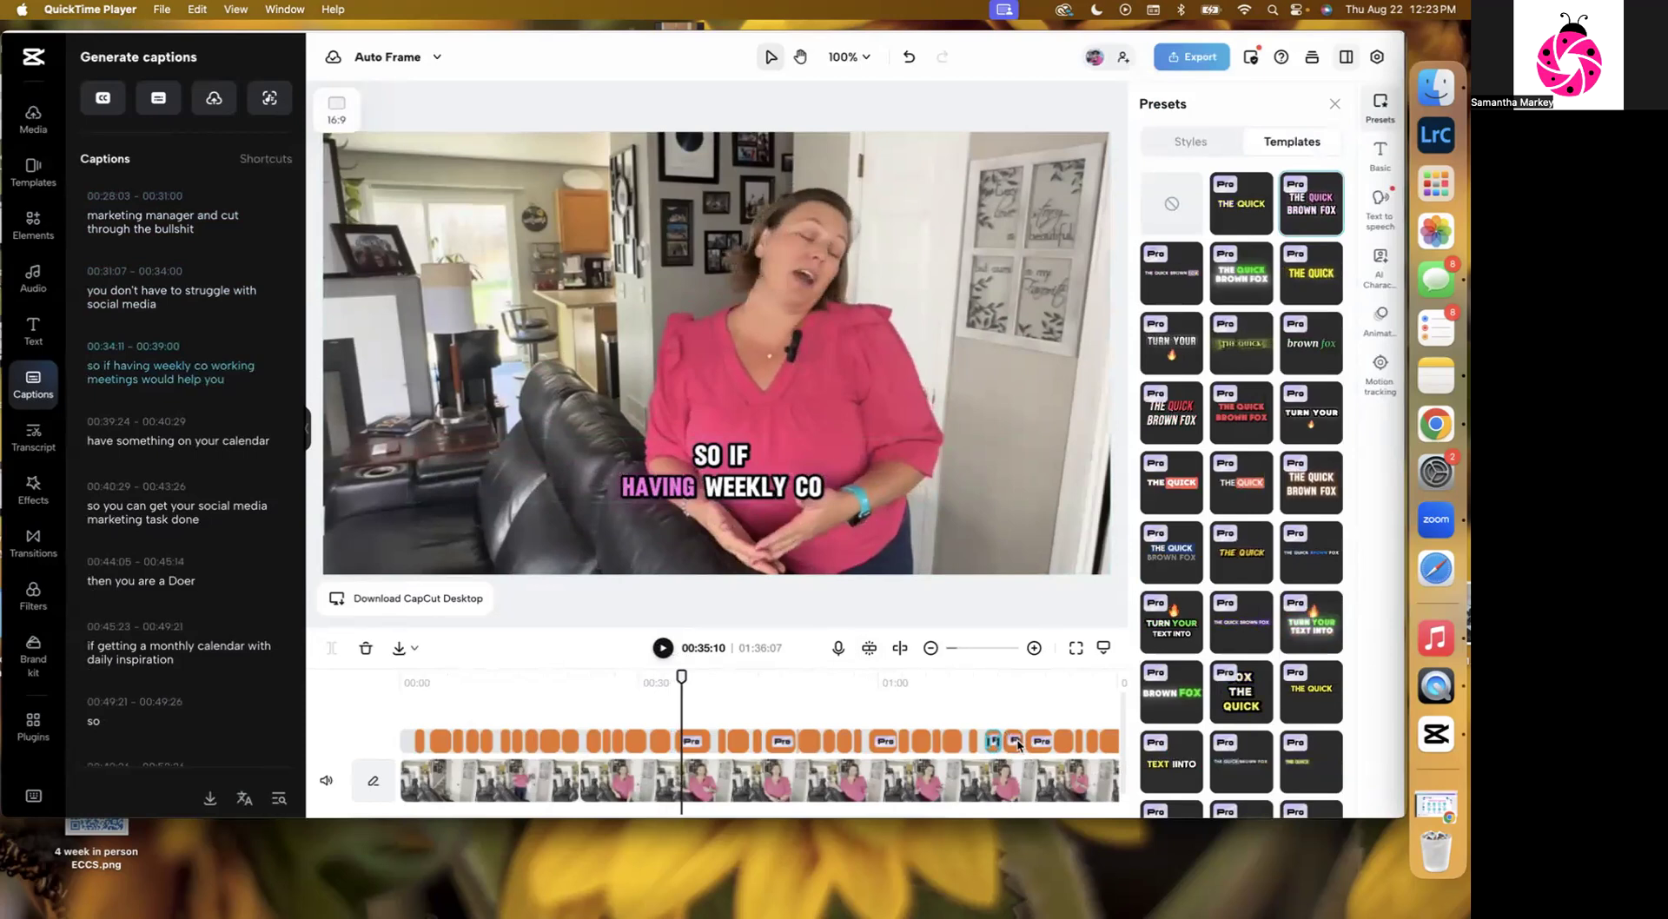
click(994, 682)
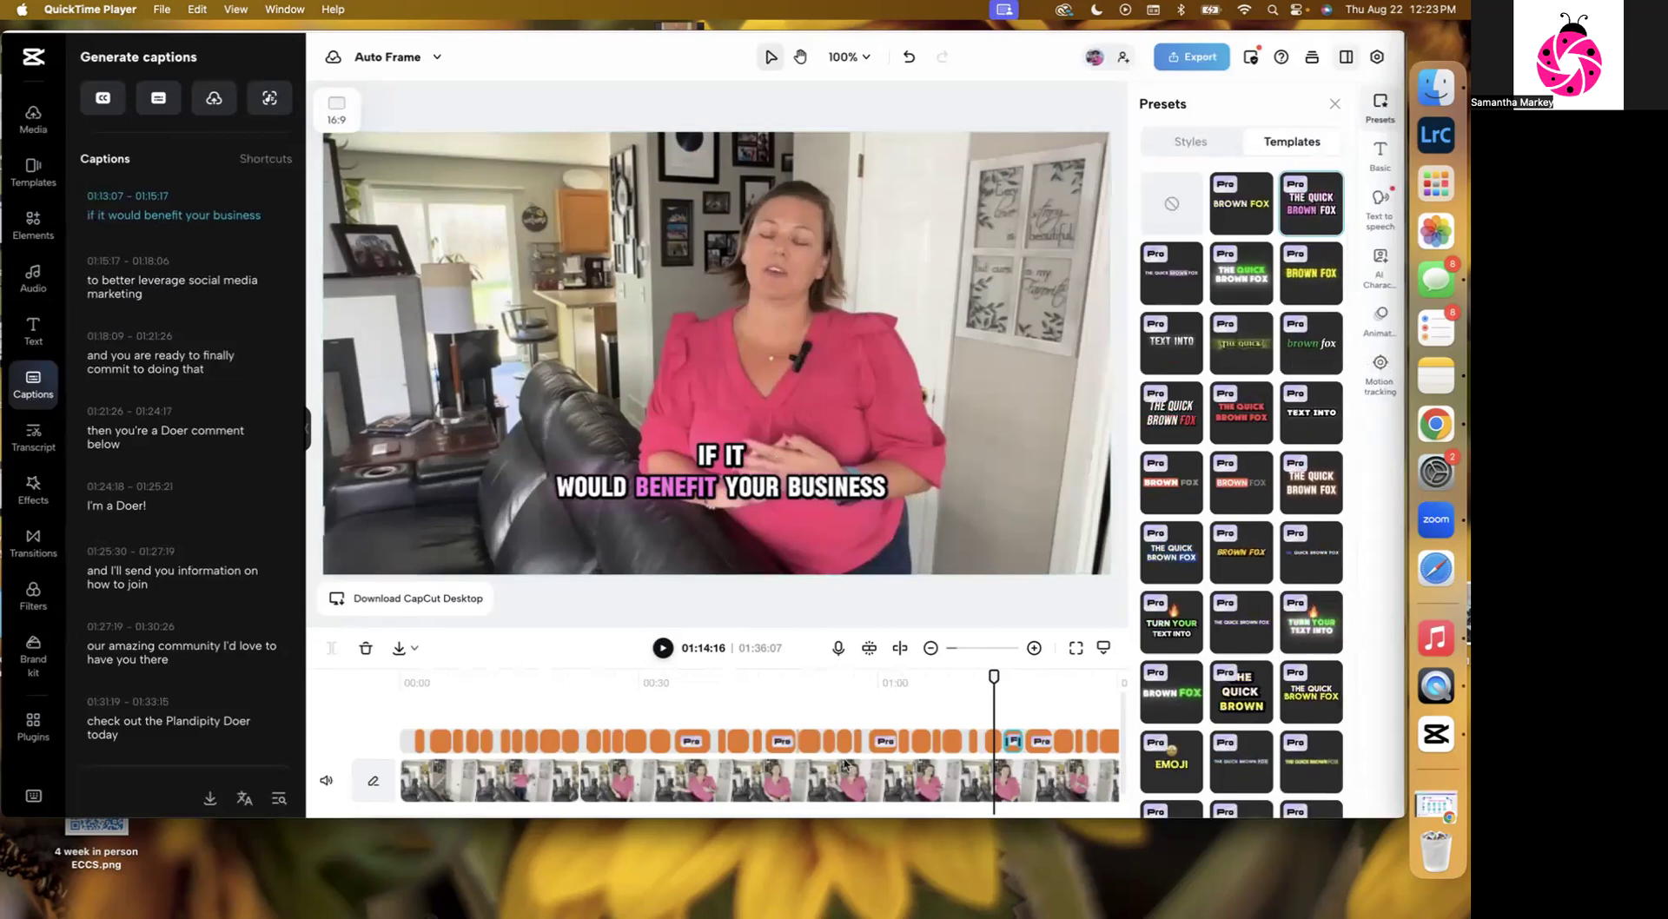
Turn on noise reduction for the video clip's audio.
click(827, 790)
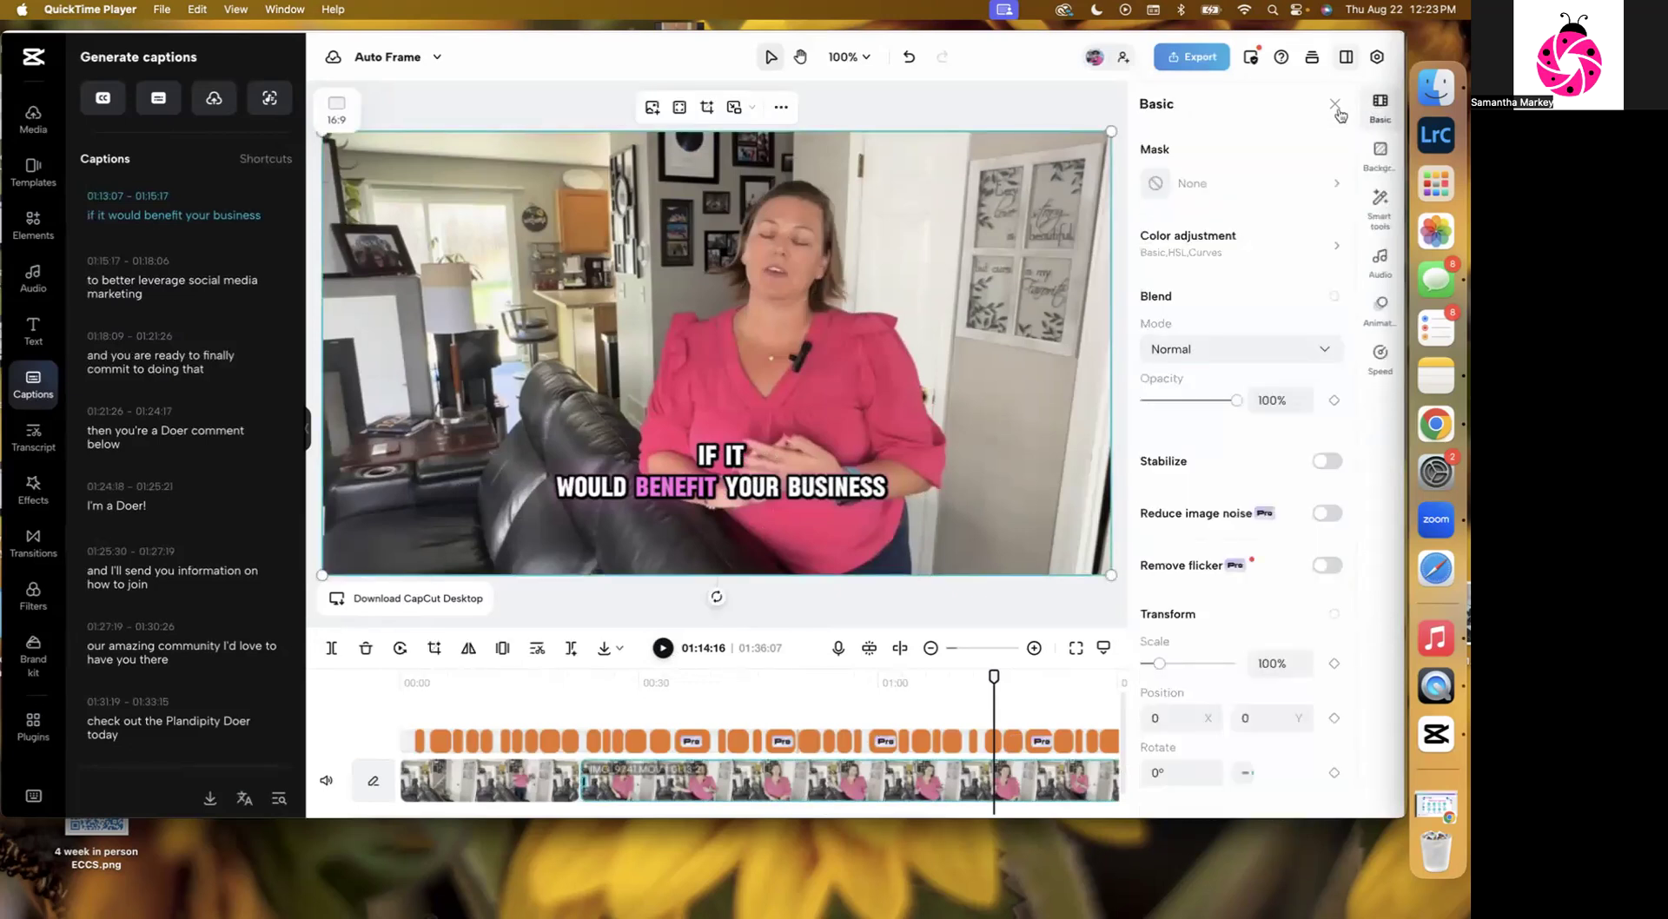
click(1378, 104)
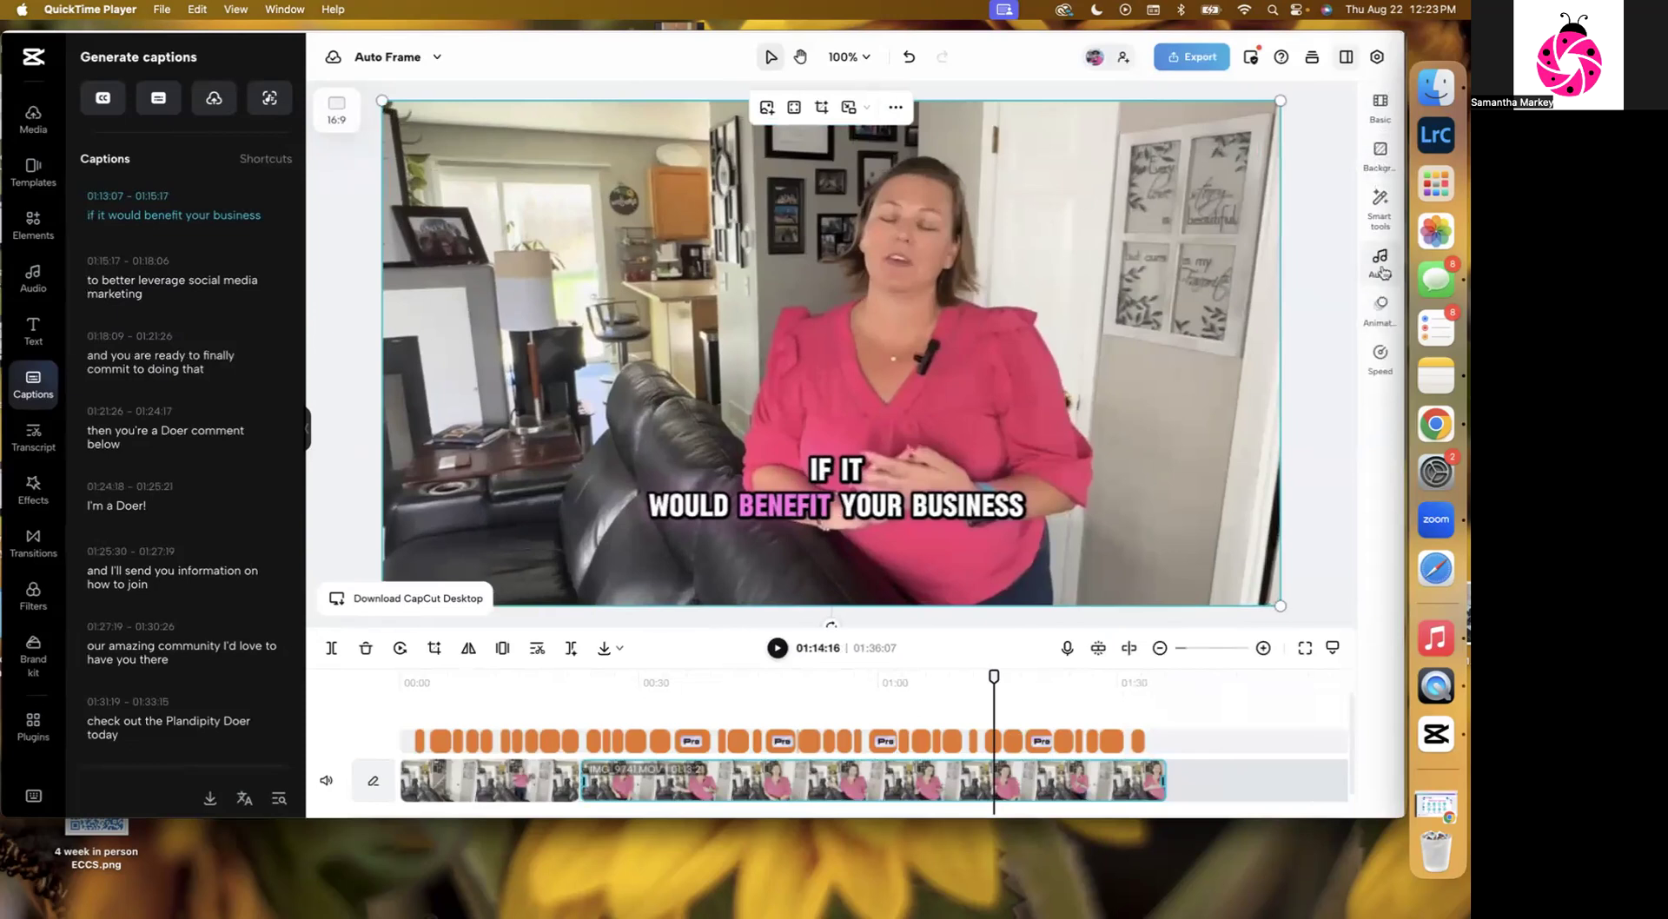
click(1381, 265)
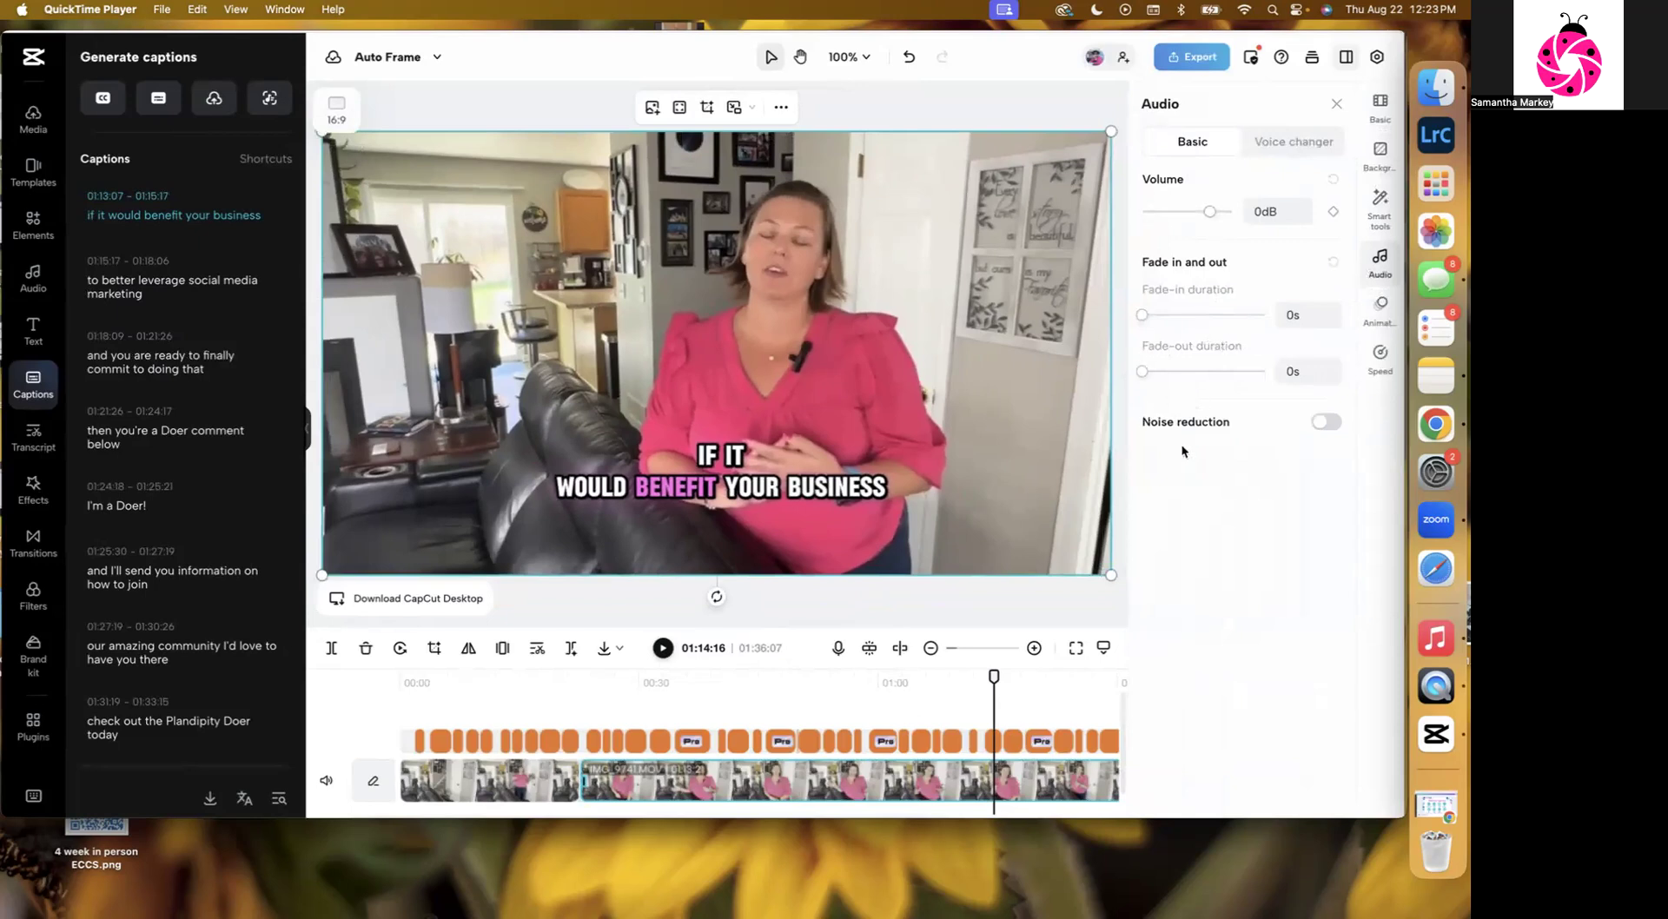
click(1326, 423)
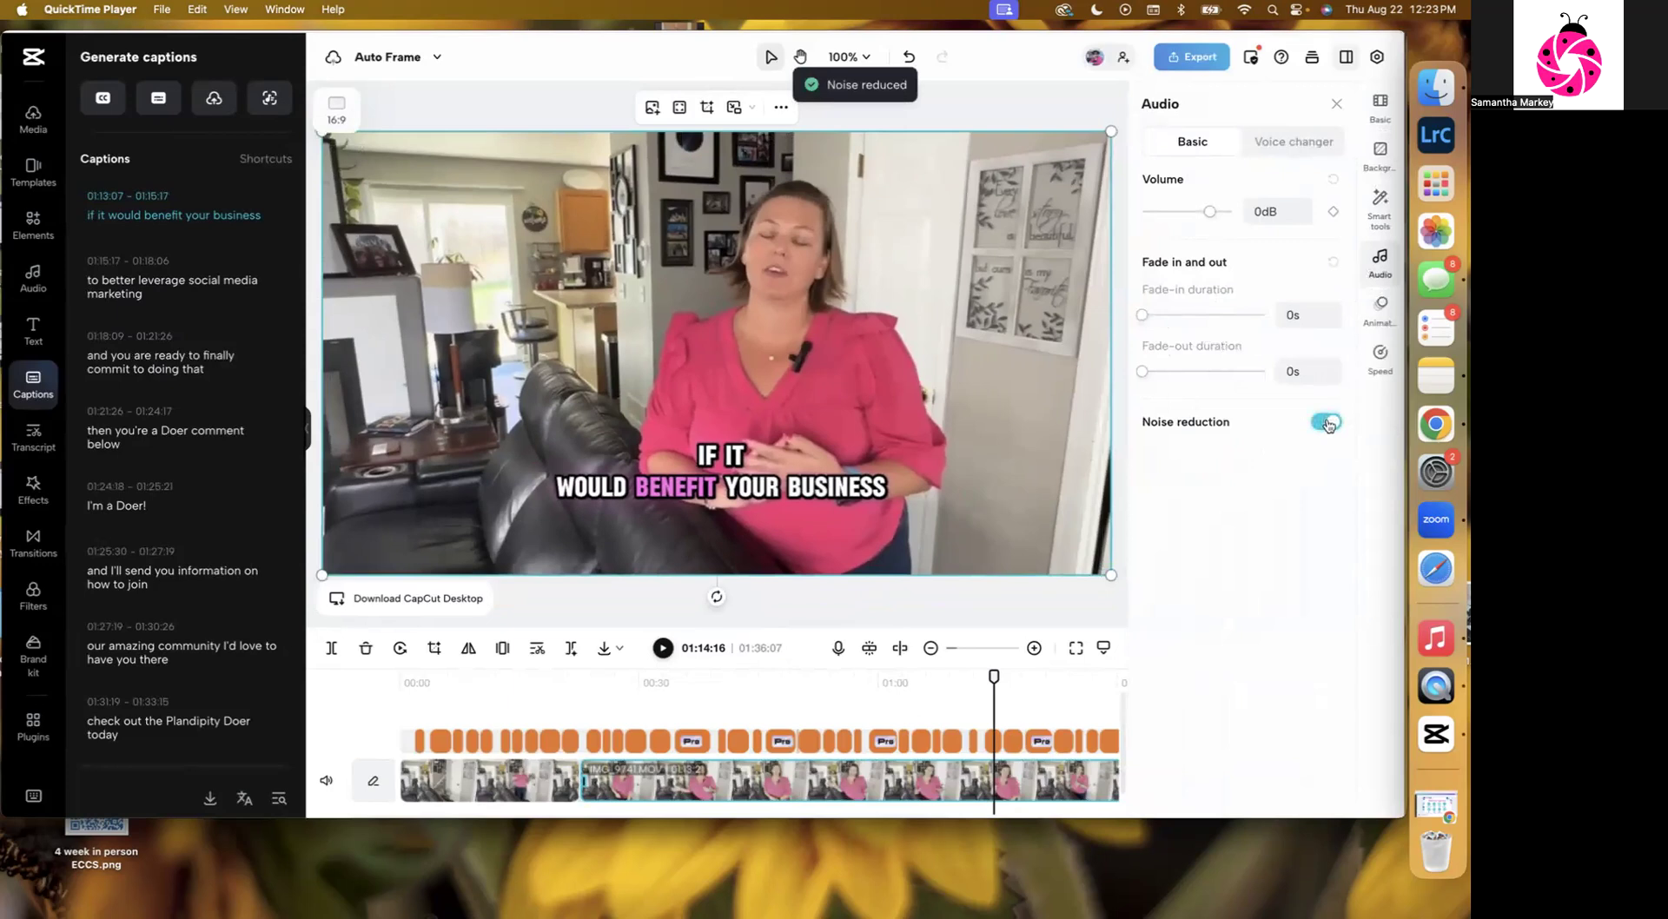
Play the clip while switching noise reduction off and back on to compare the sound.
click(663, 648)
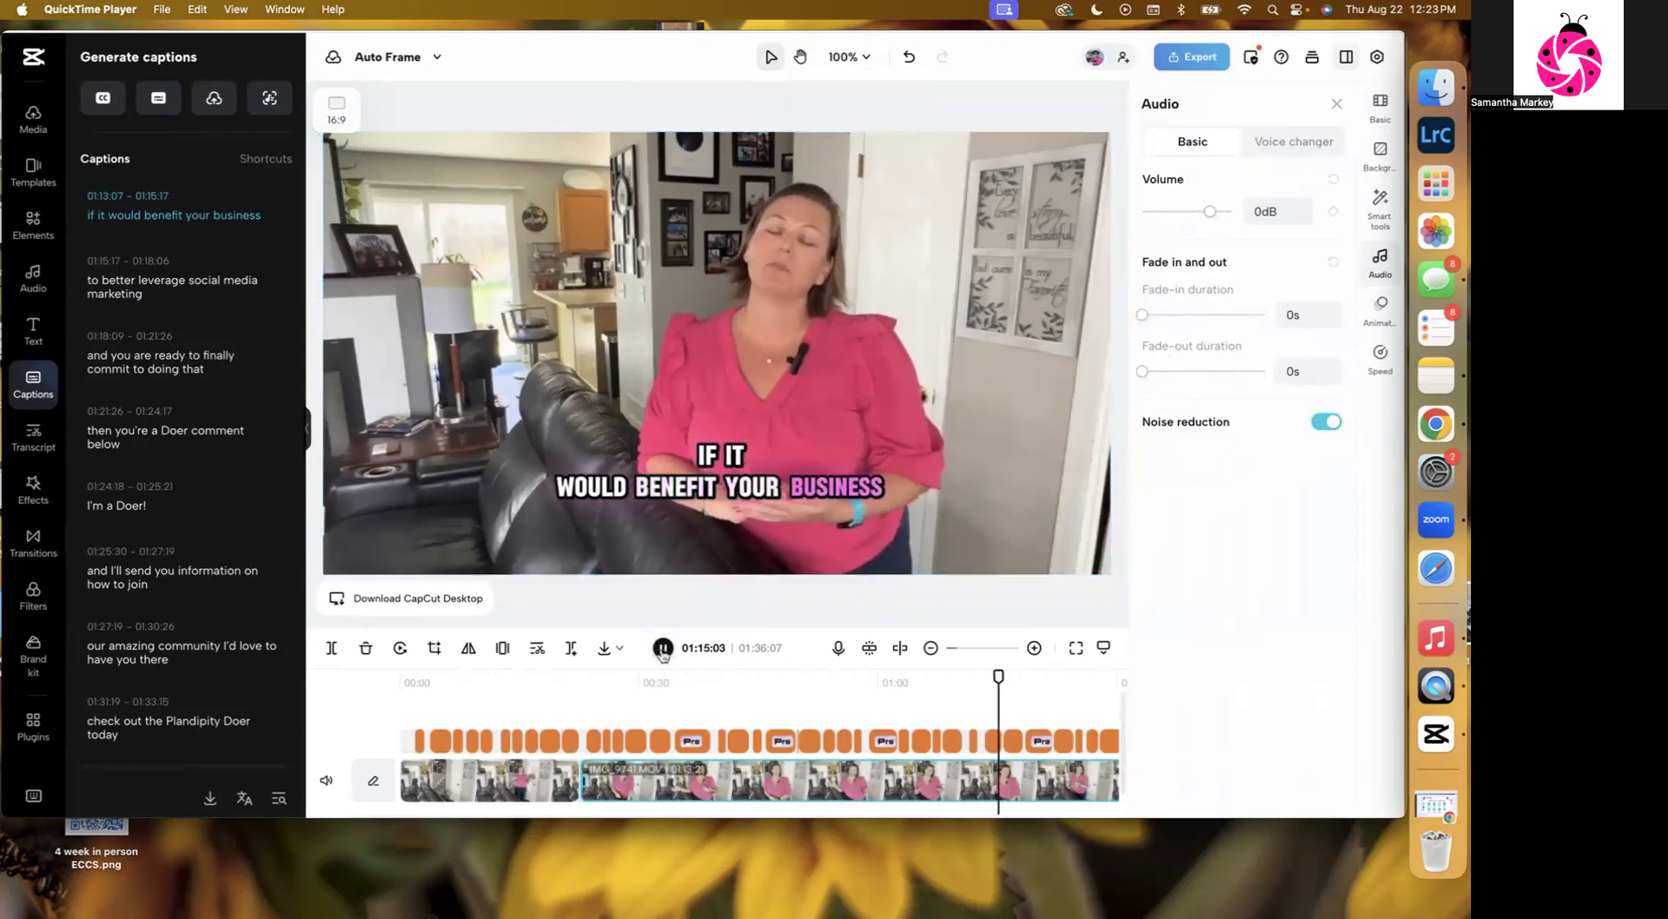
click(1326, 423)
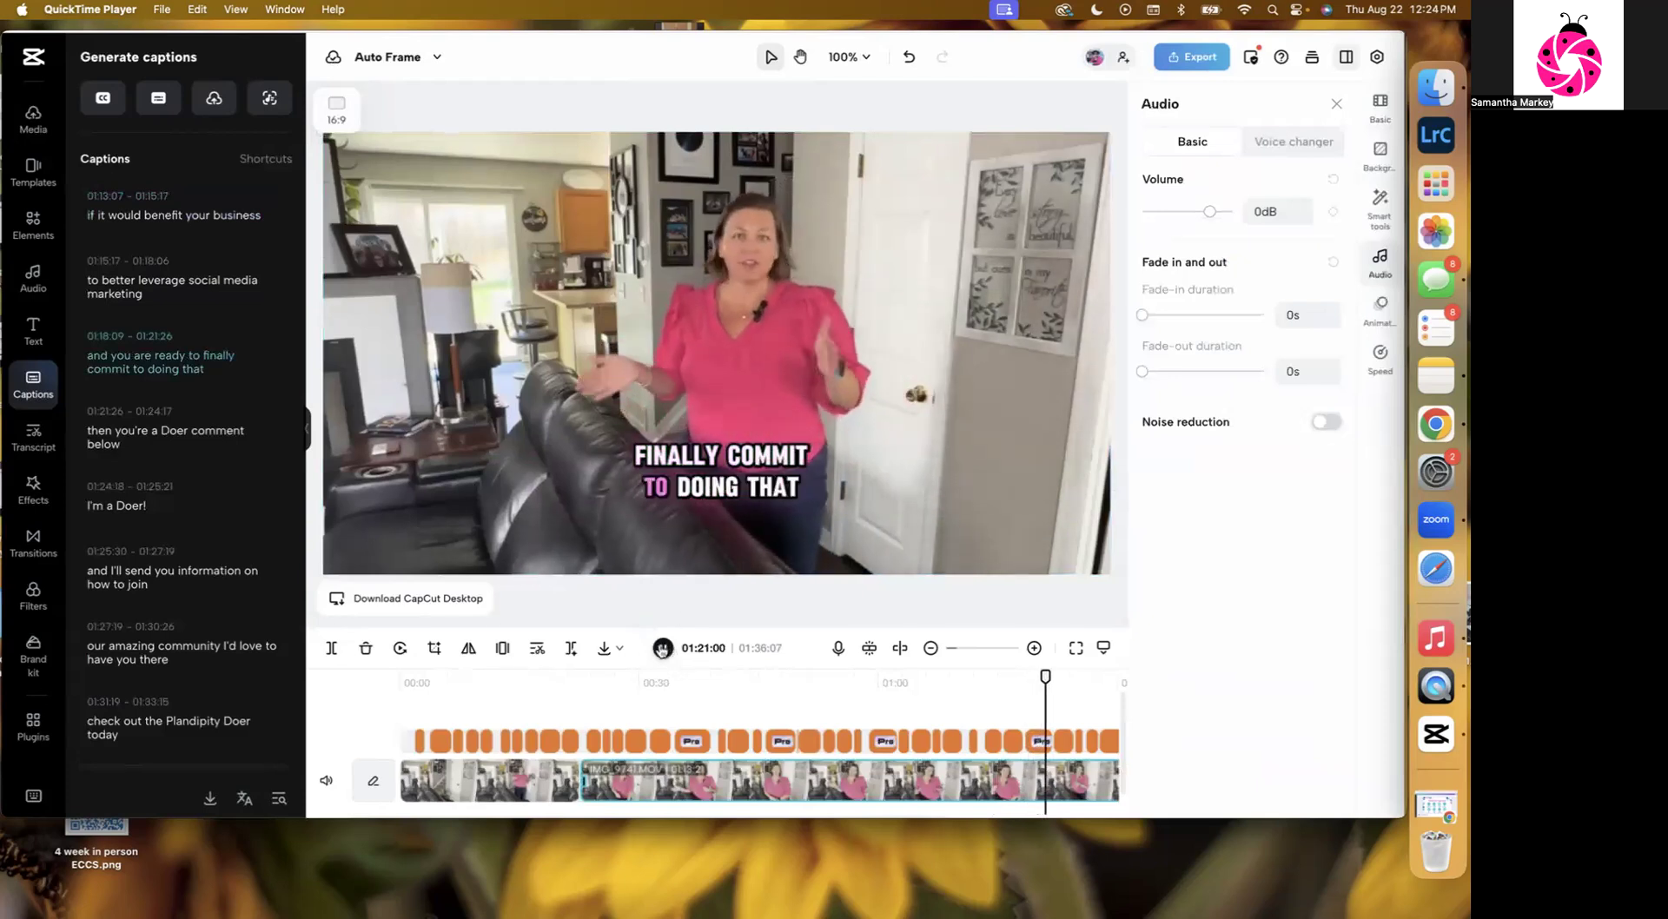
click(663, 648)
click(1327, 421)
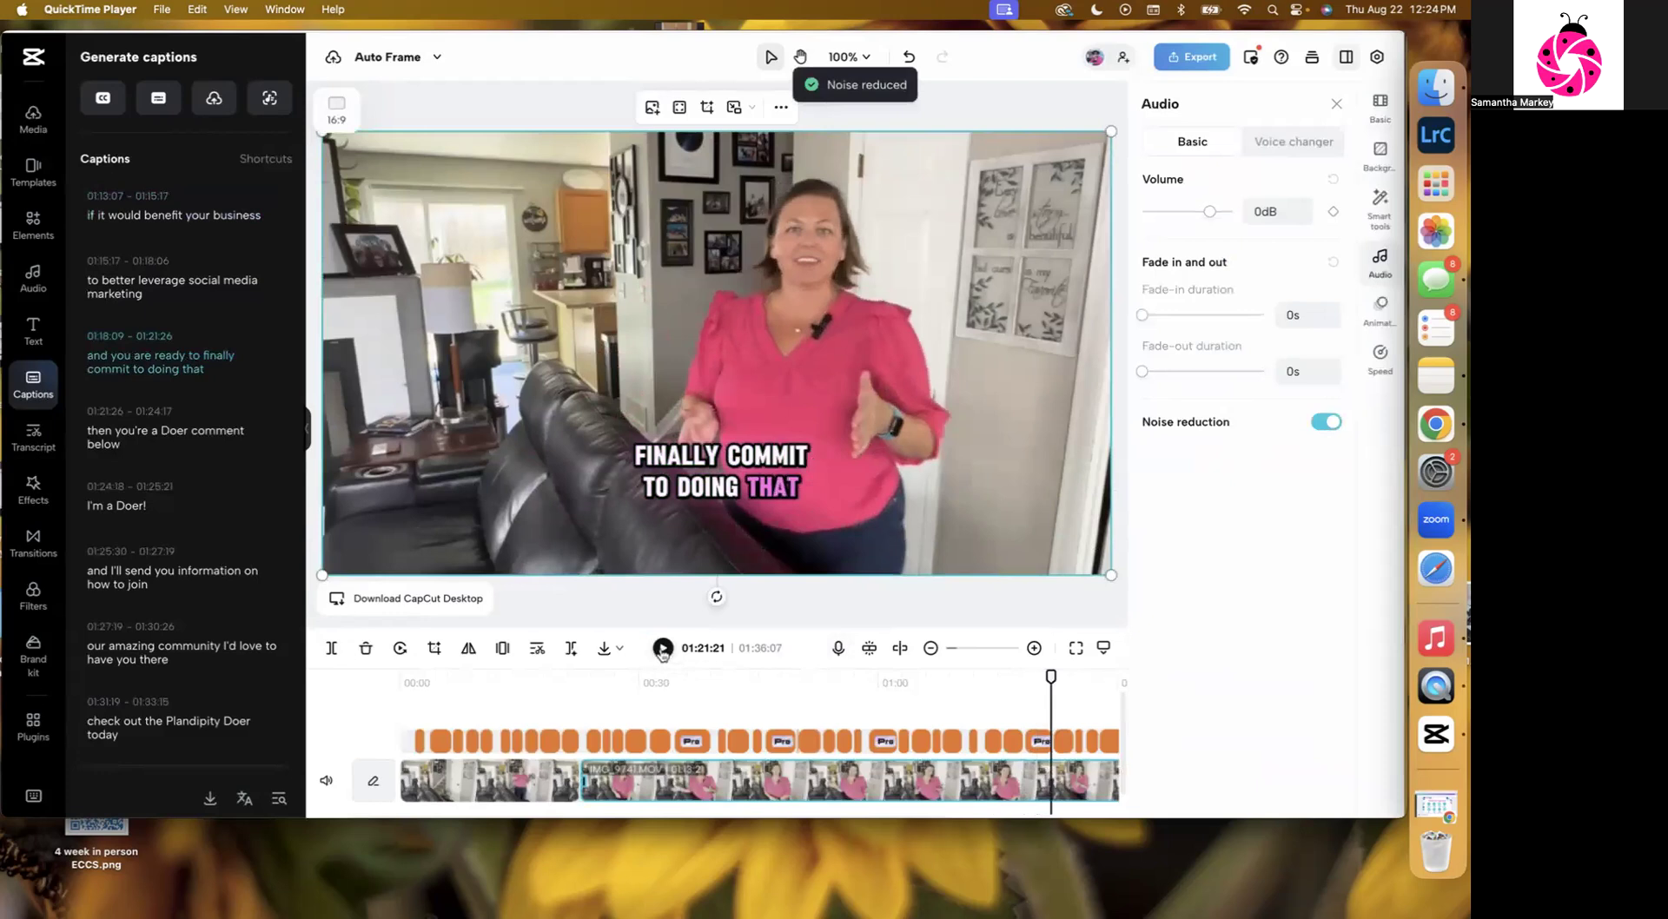
click(662, 650)
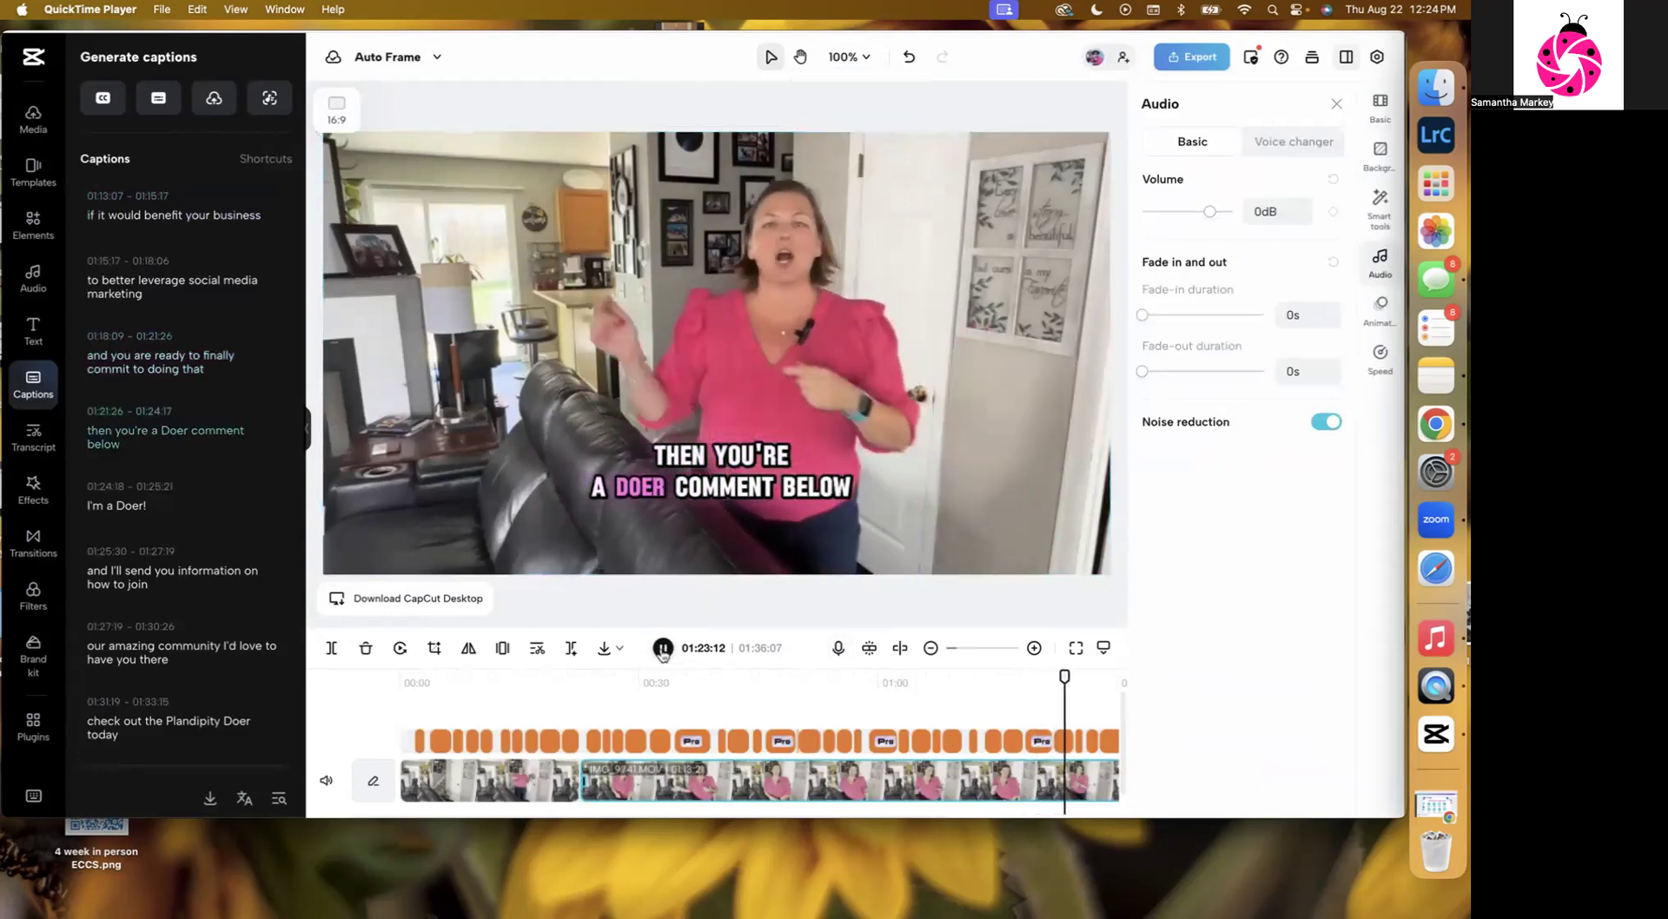
click(662, 650)
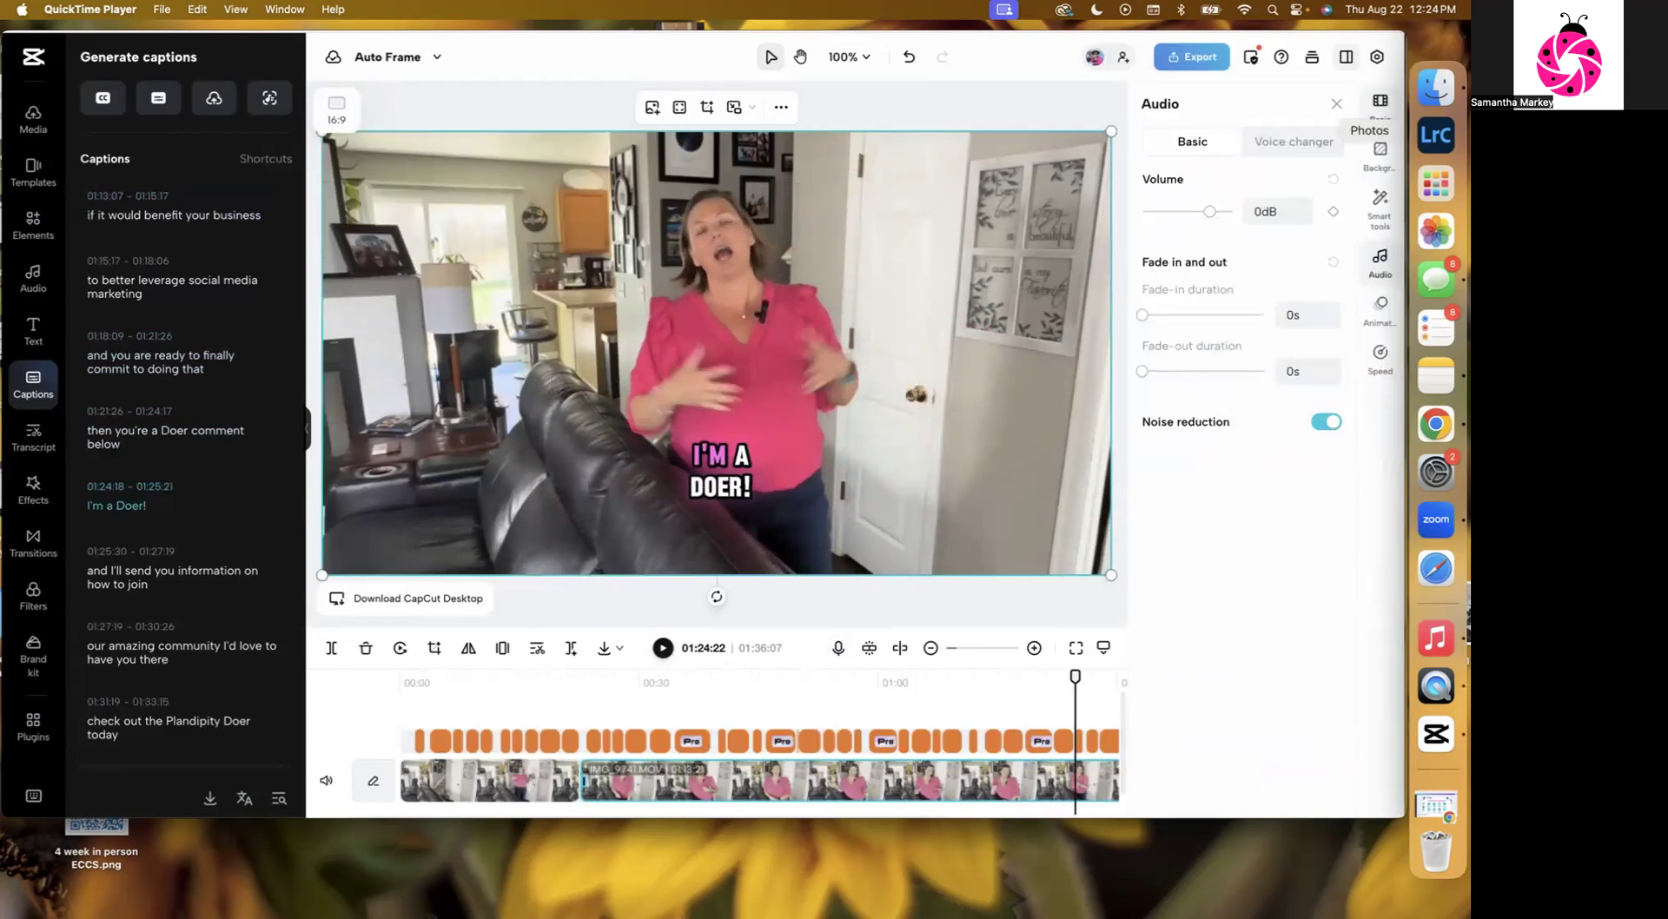
Open Retouch for the video clip and set Smooth to 0 and Smile lines to 24.
drag(1075, 678, 669, 675)
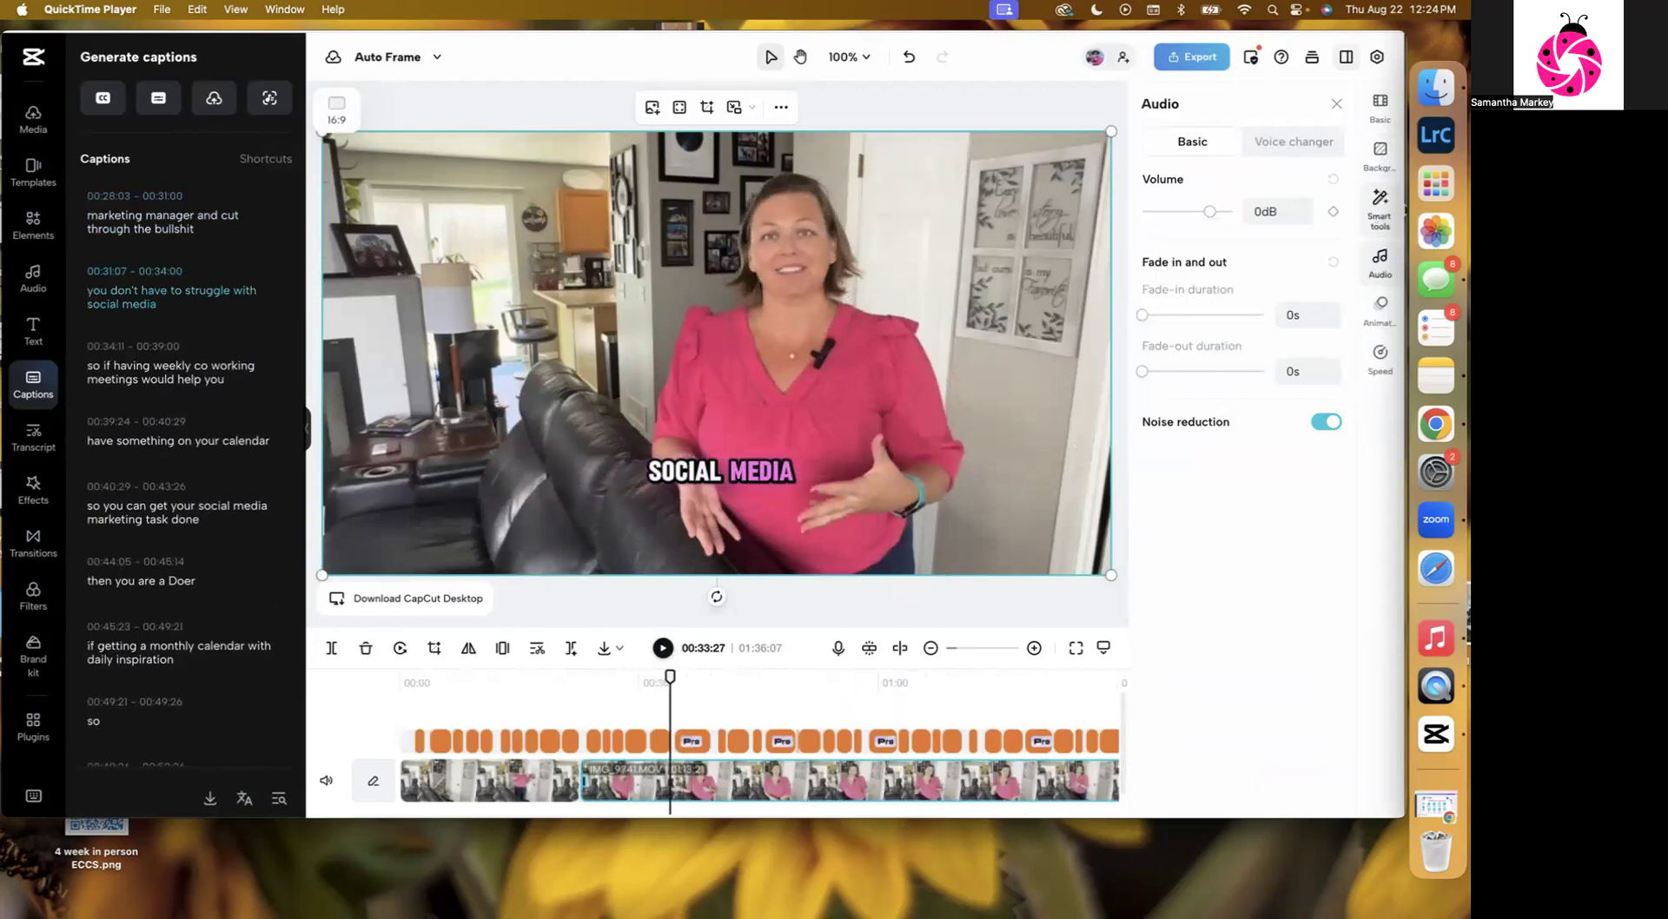
click(1369, 203)
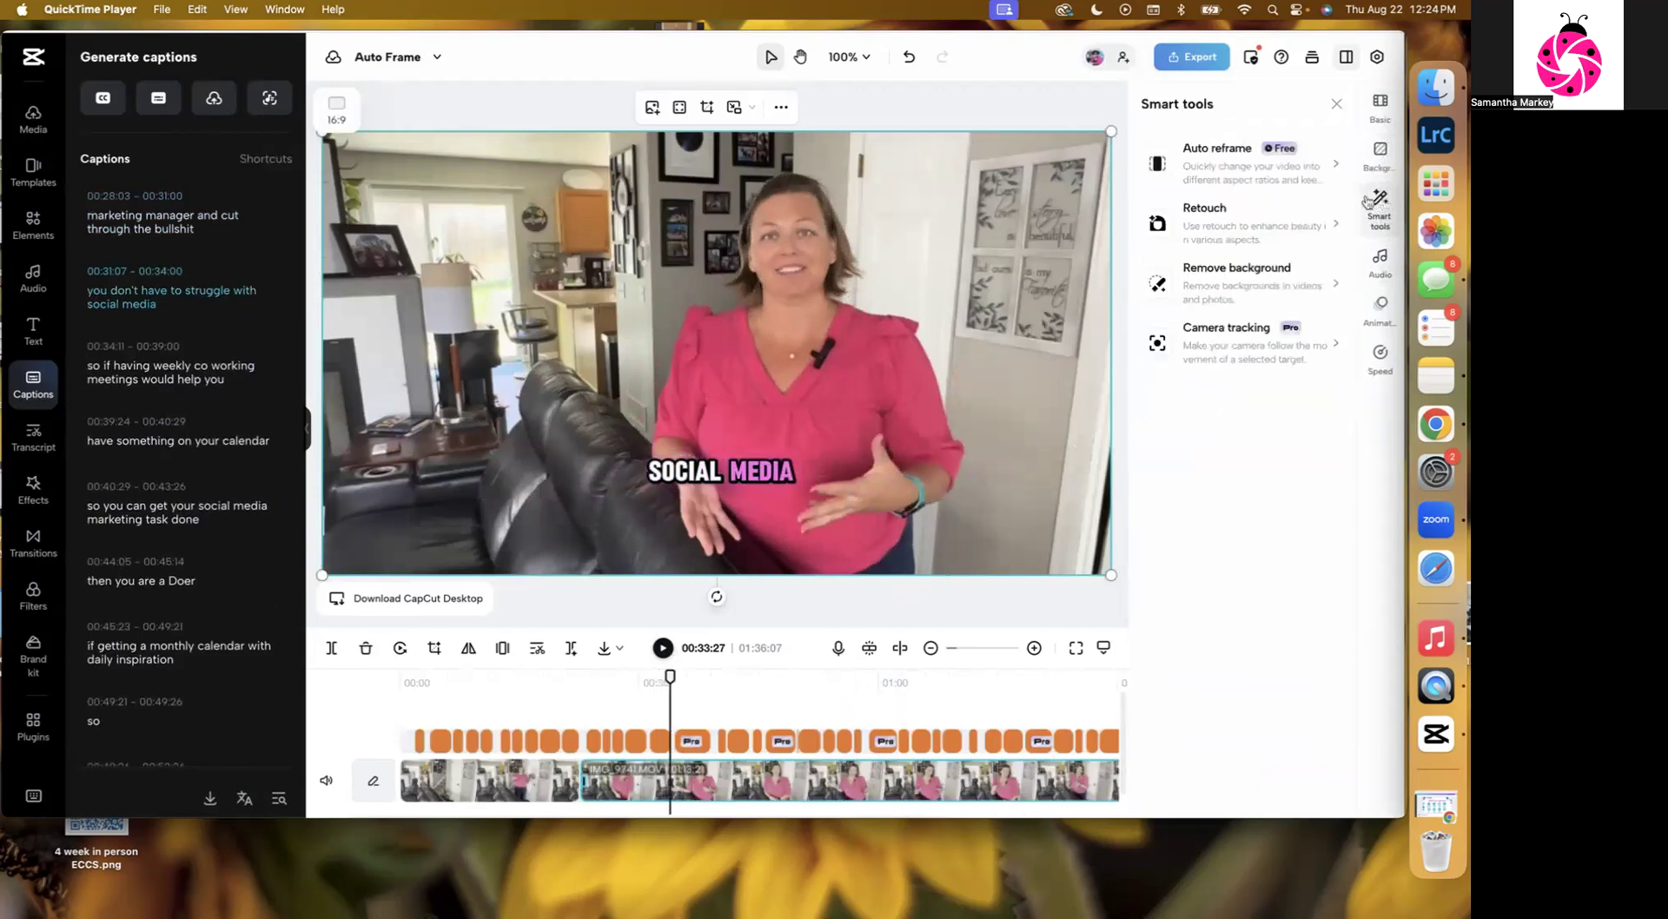
click(1209, 230)
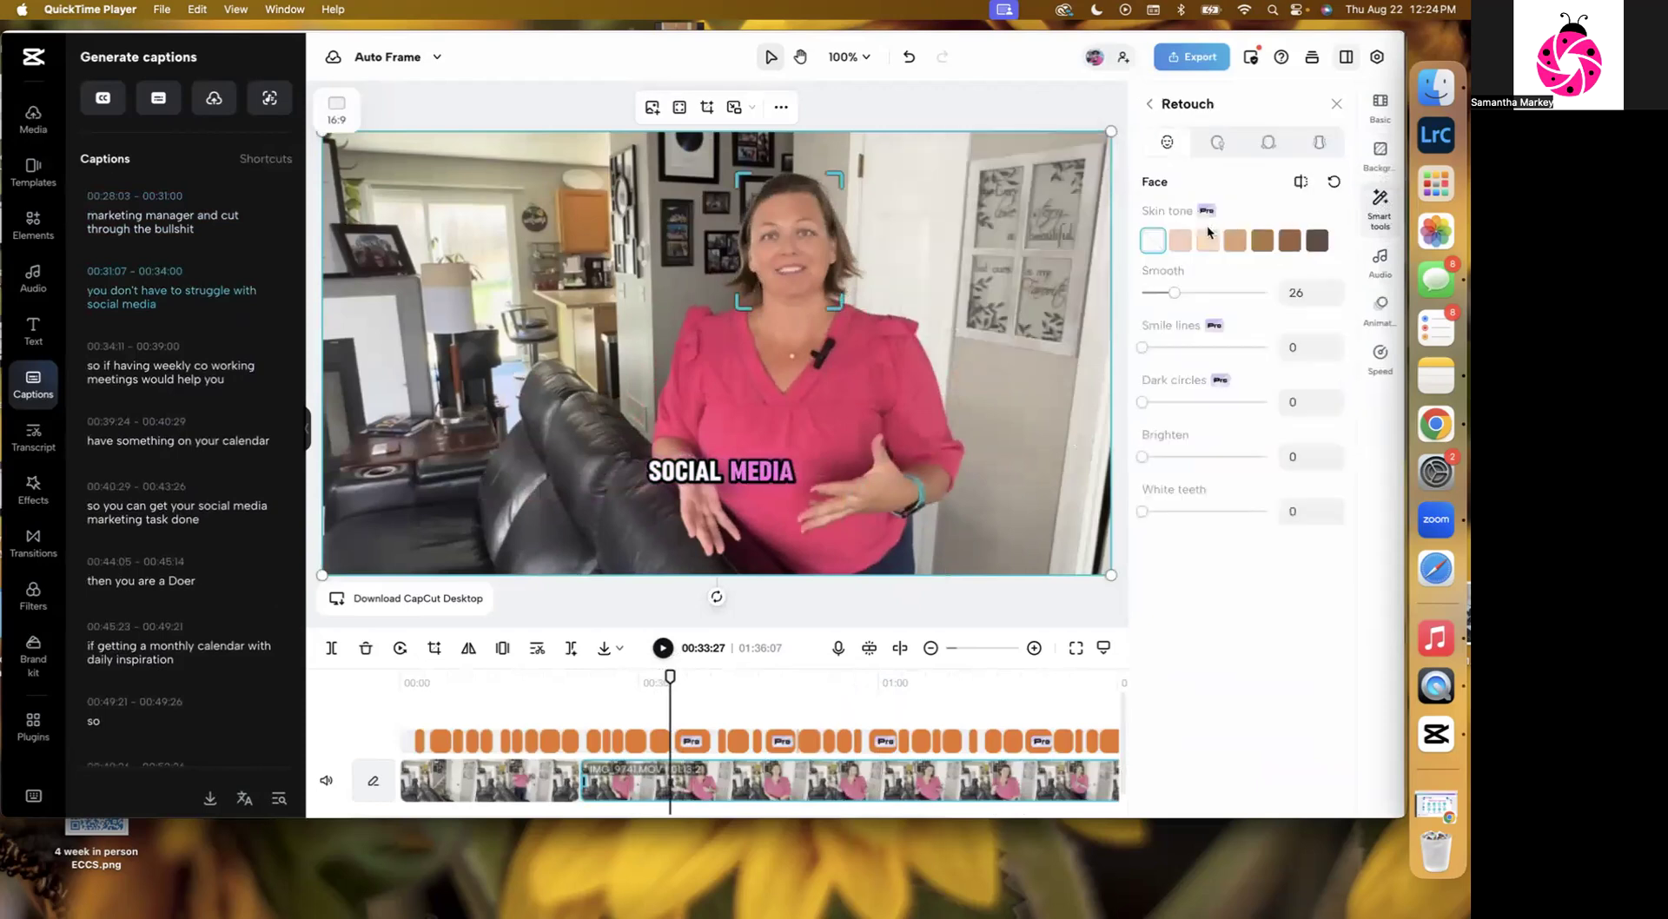
mouse_move(1173, 293)
mouse_down()
mouse_move(1201, 296)
mouse_move(1141, 293)
mouse_up()
click(1169, 347)
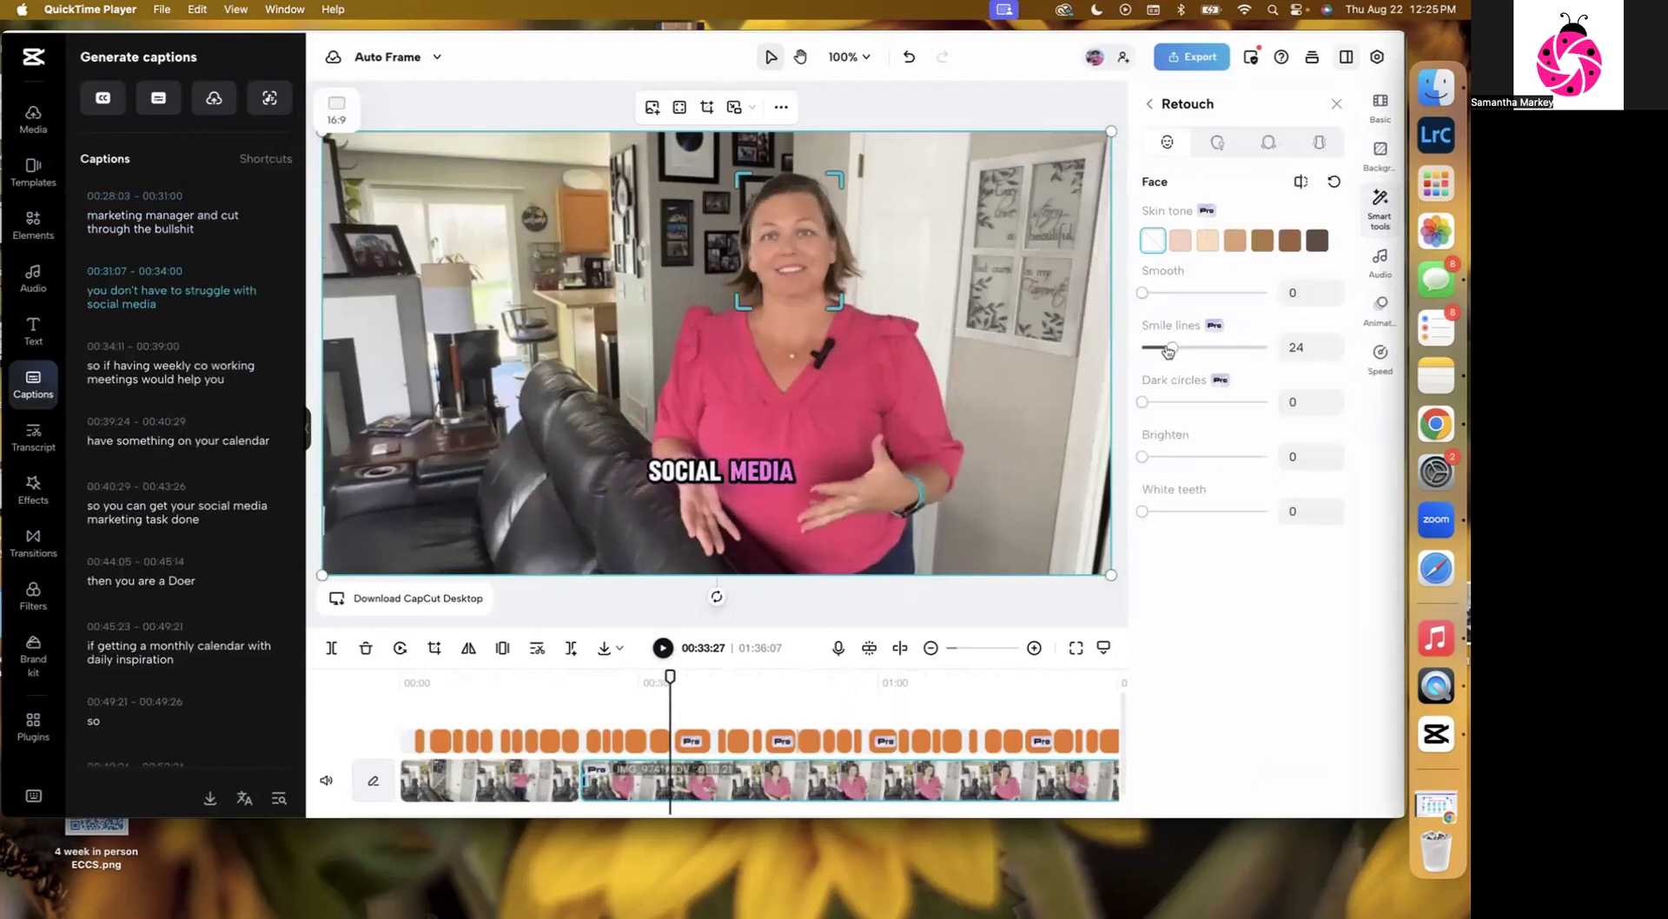
click(1176, 458)
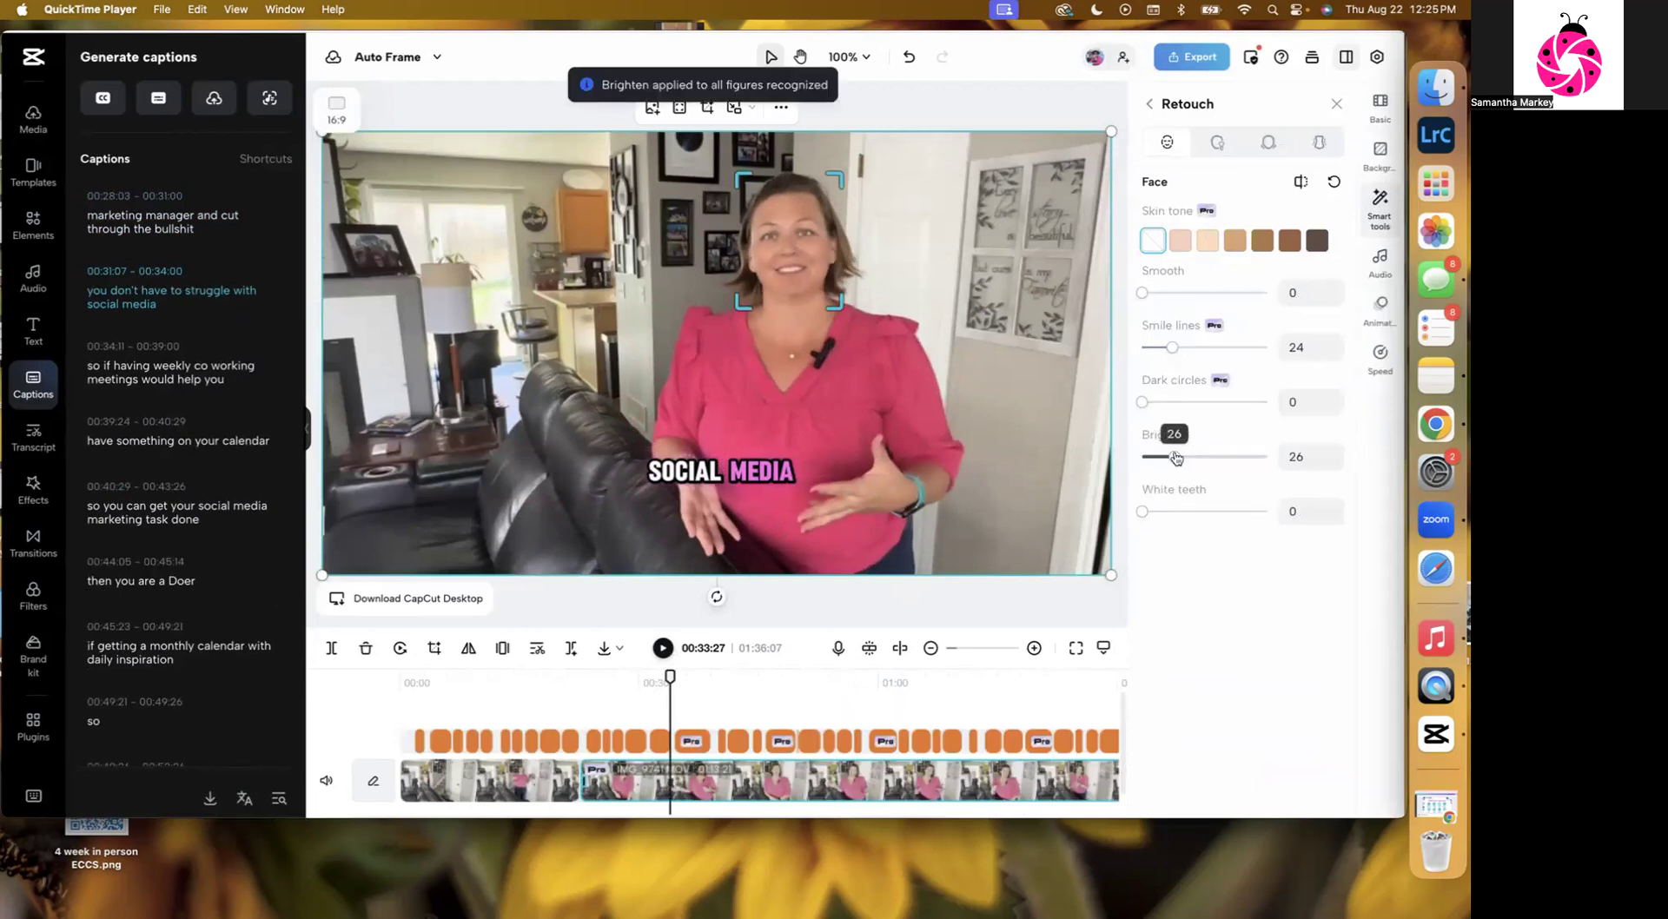
drag(1176, 458, 1141, 459)
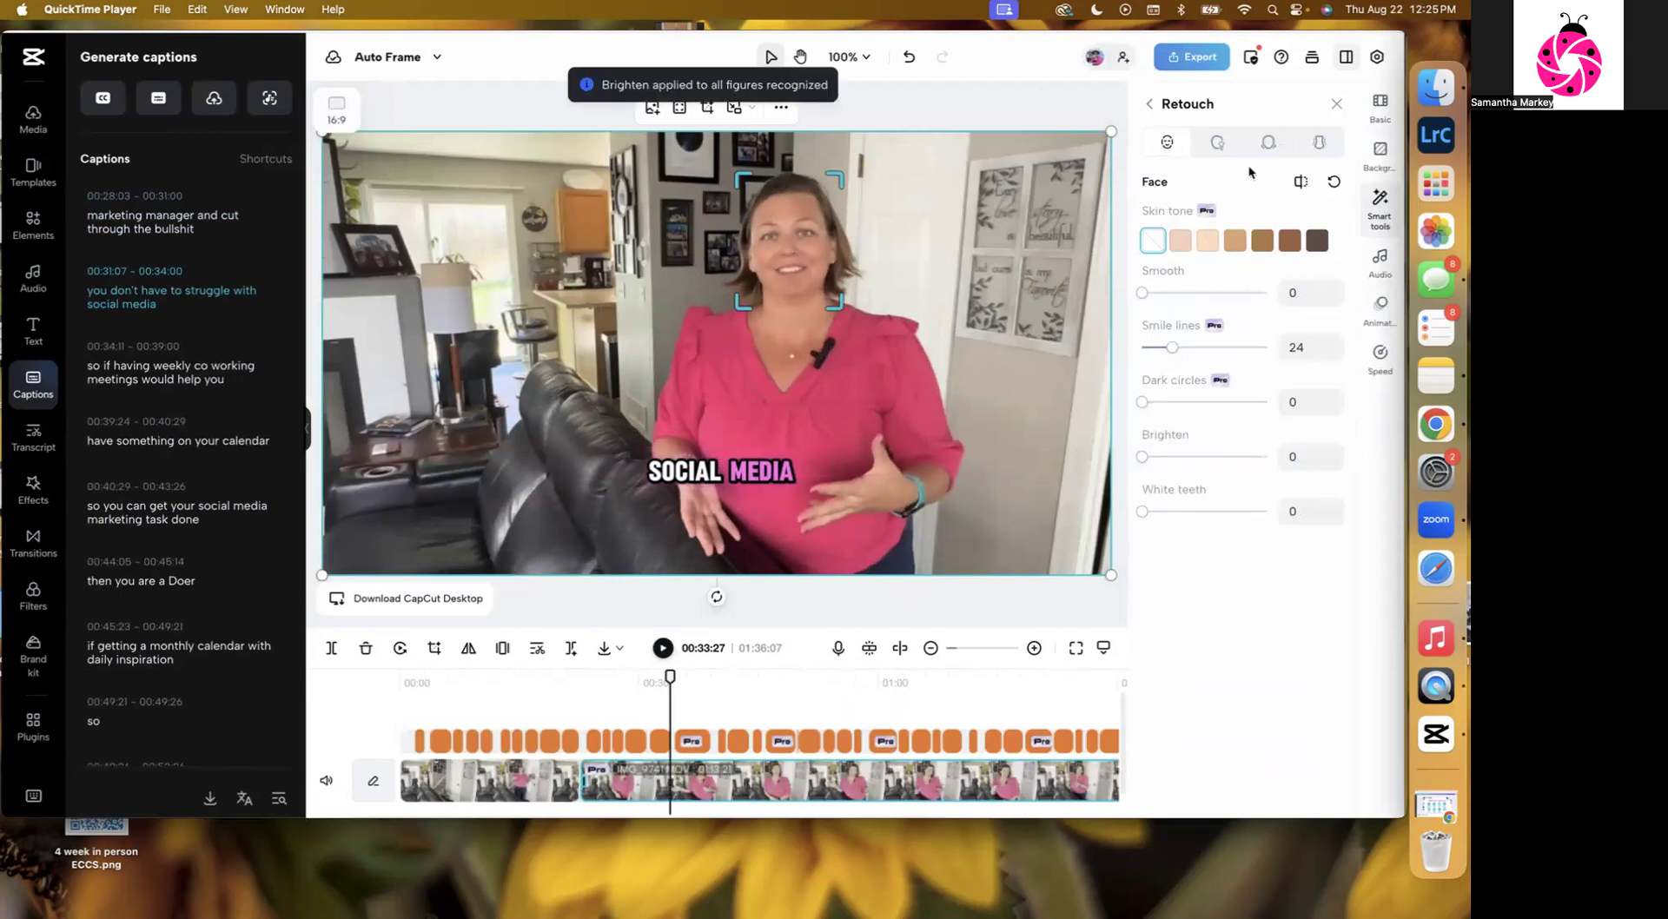
Apply the Angel Makeup look from the Retouch makeup options.
click(1220, 144)
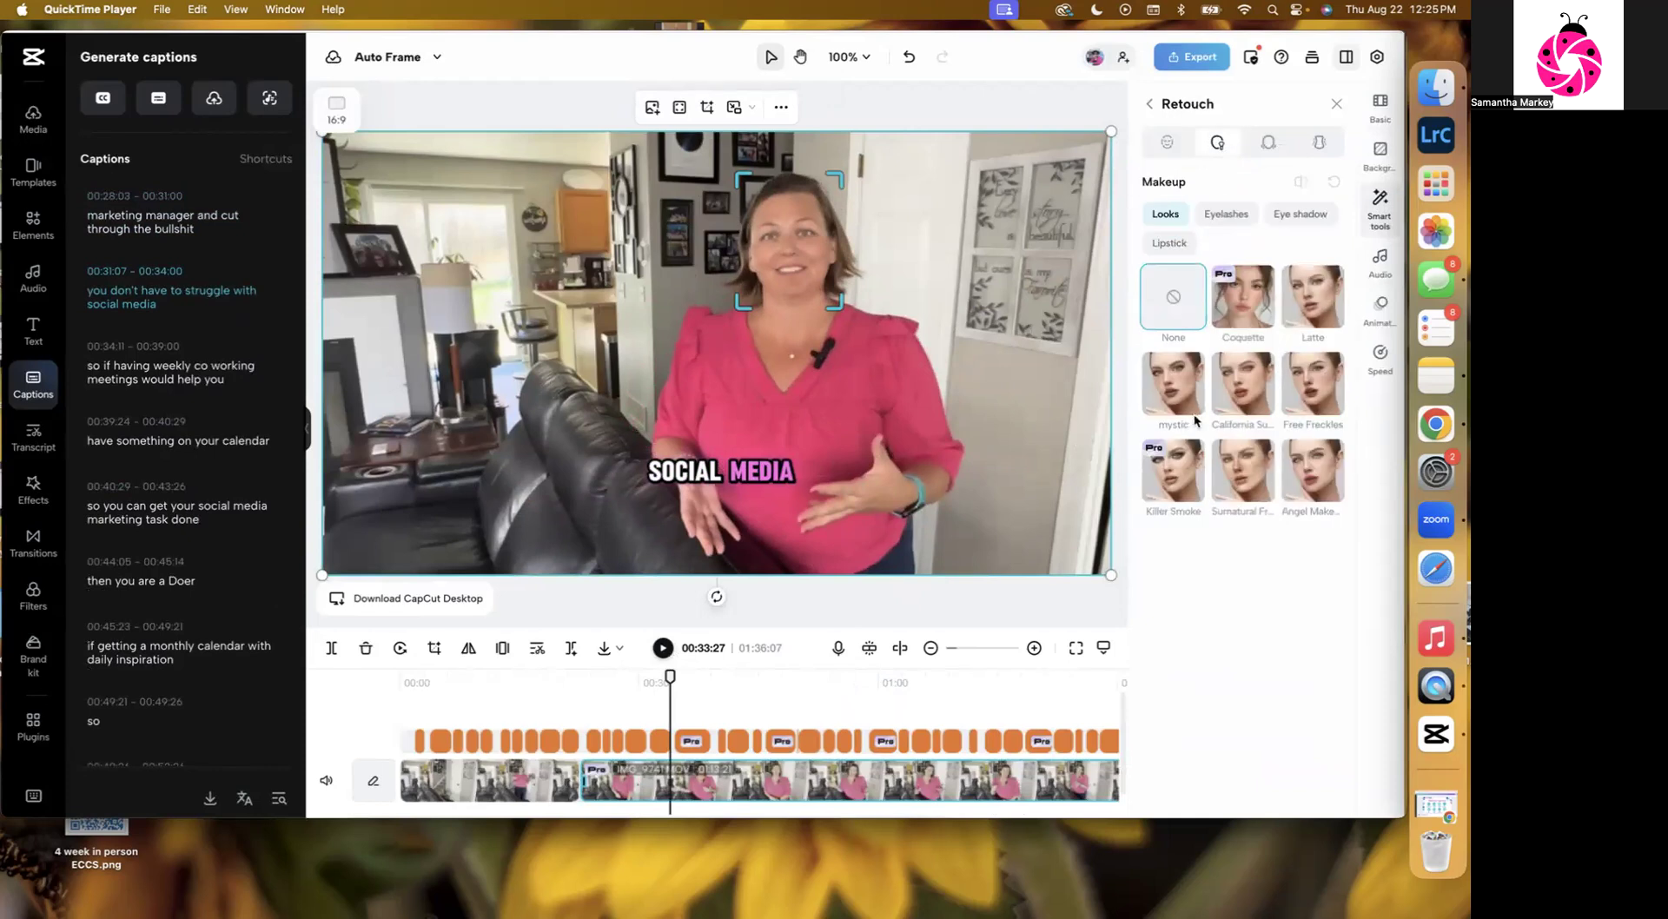
click(1242, 309)
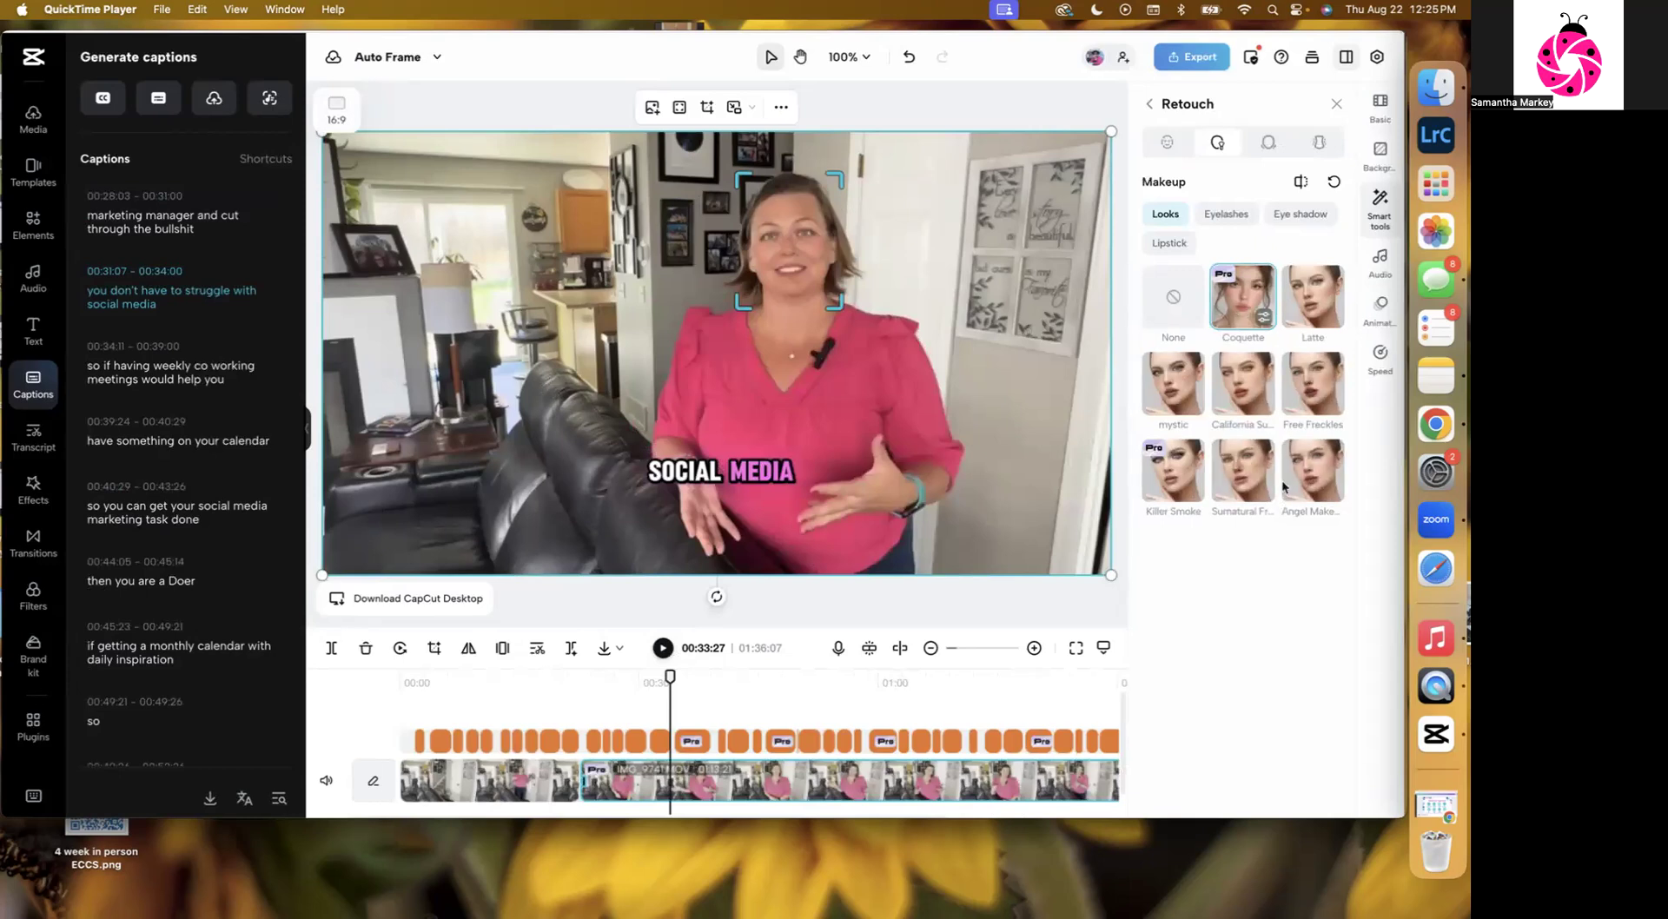
click(1317, 475)
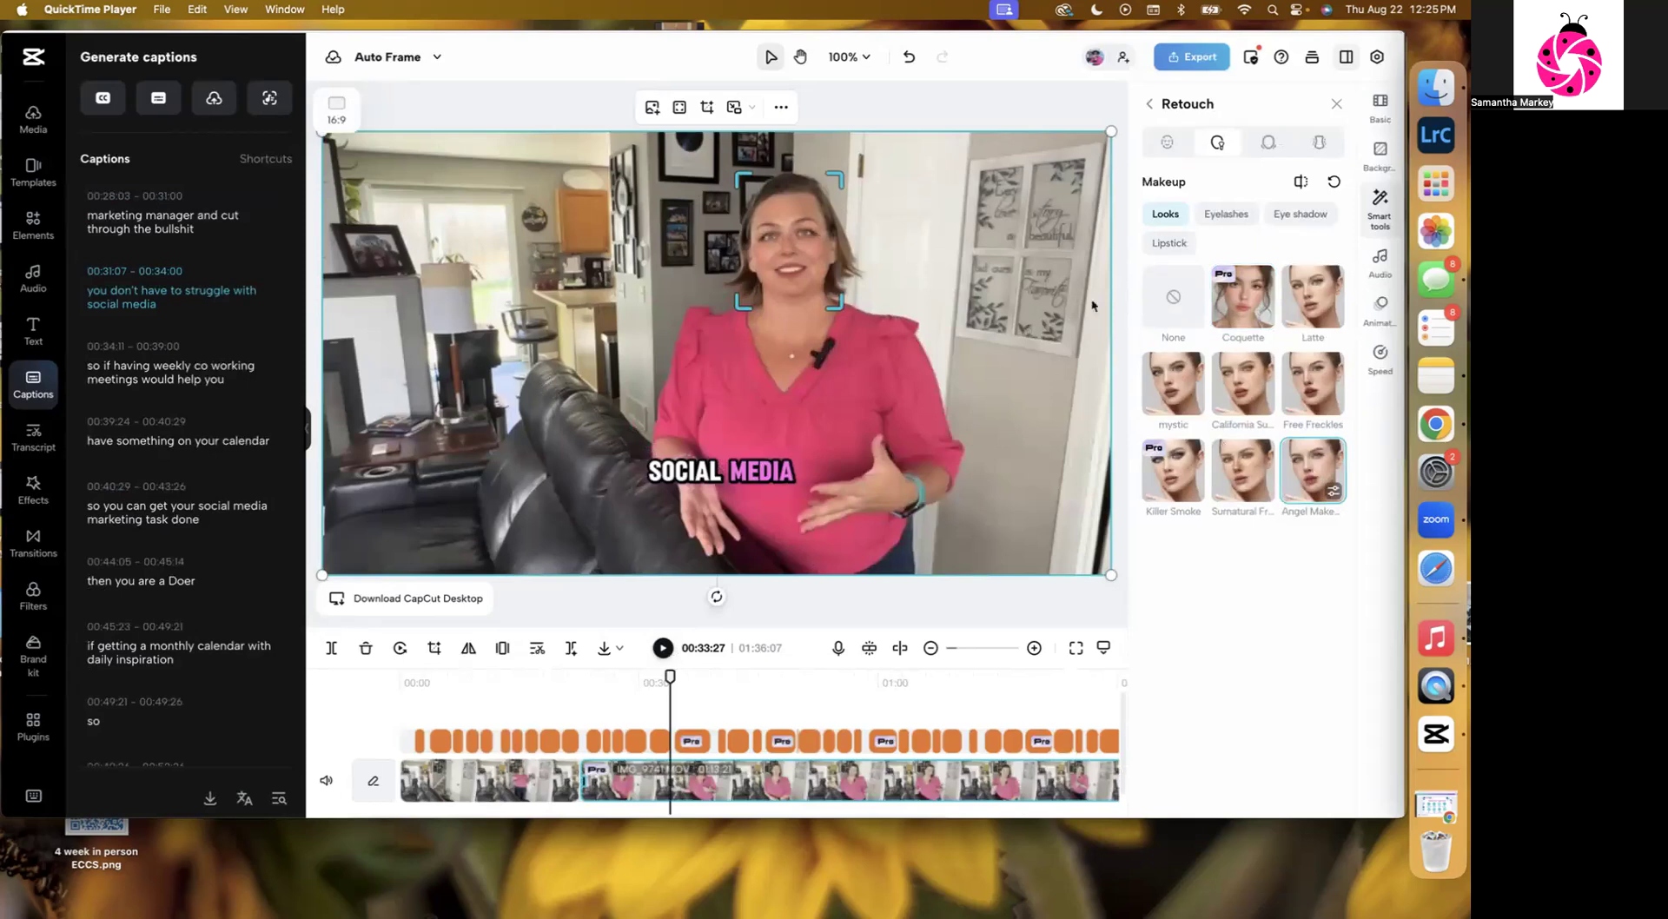
Preview several makeup looks, apply the Coquette look, and play the clip to review it.
click(1241, 462)
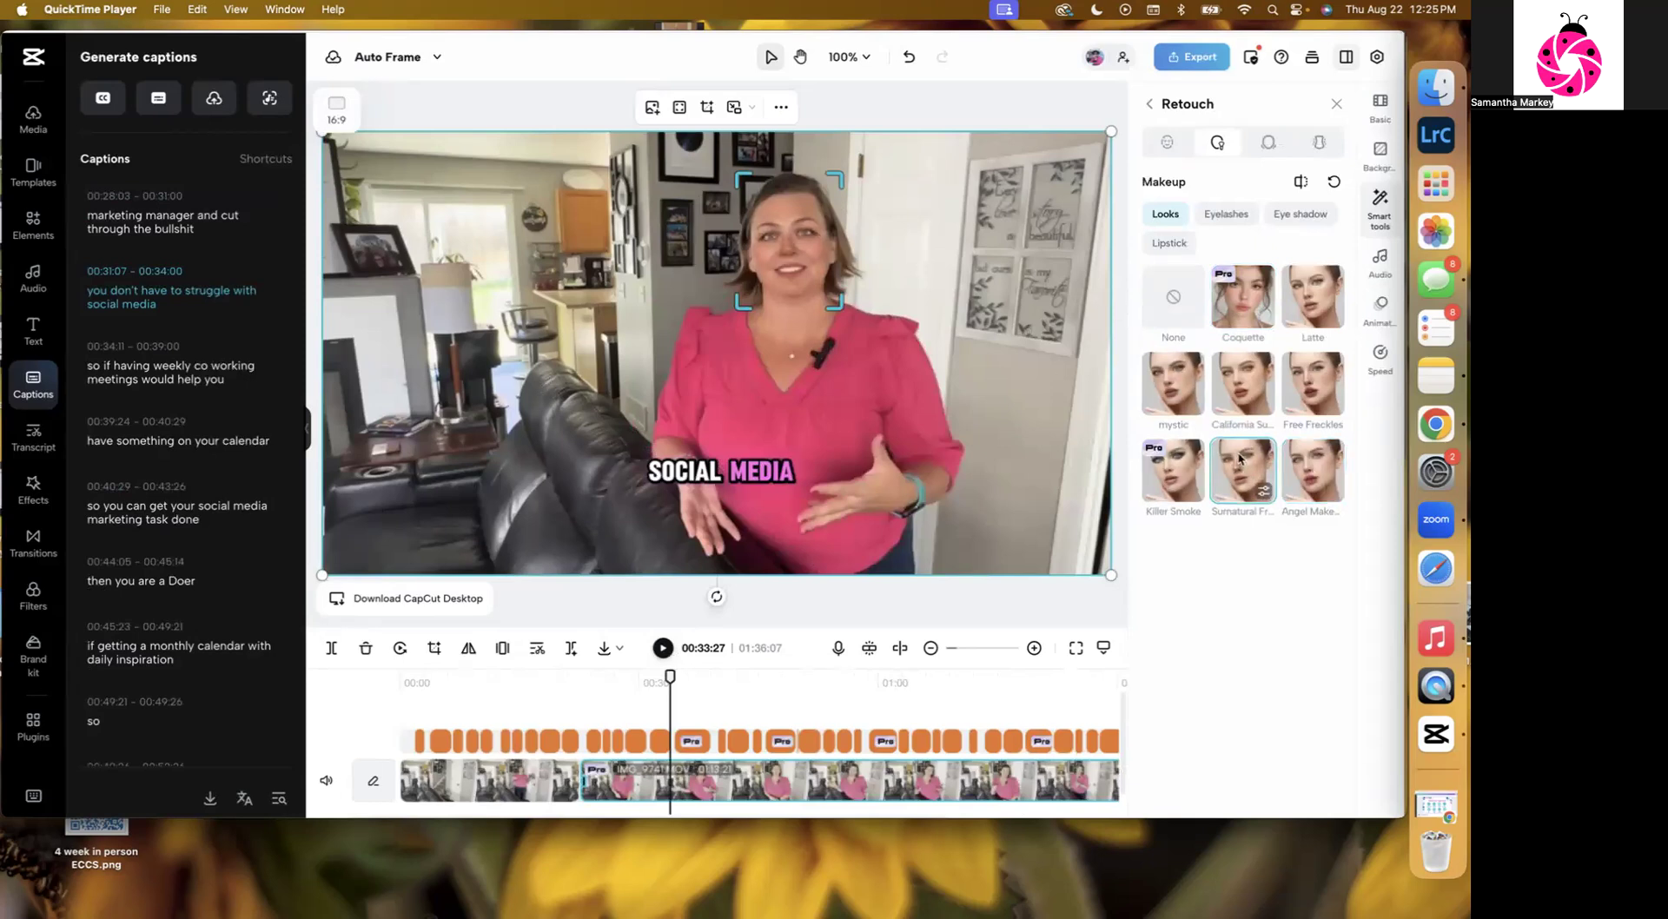
click(1164, 385)
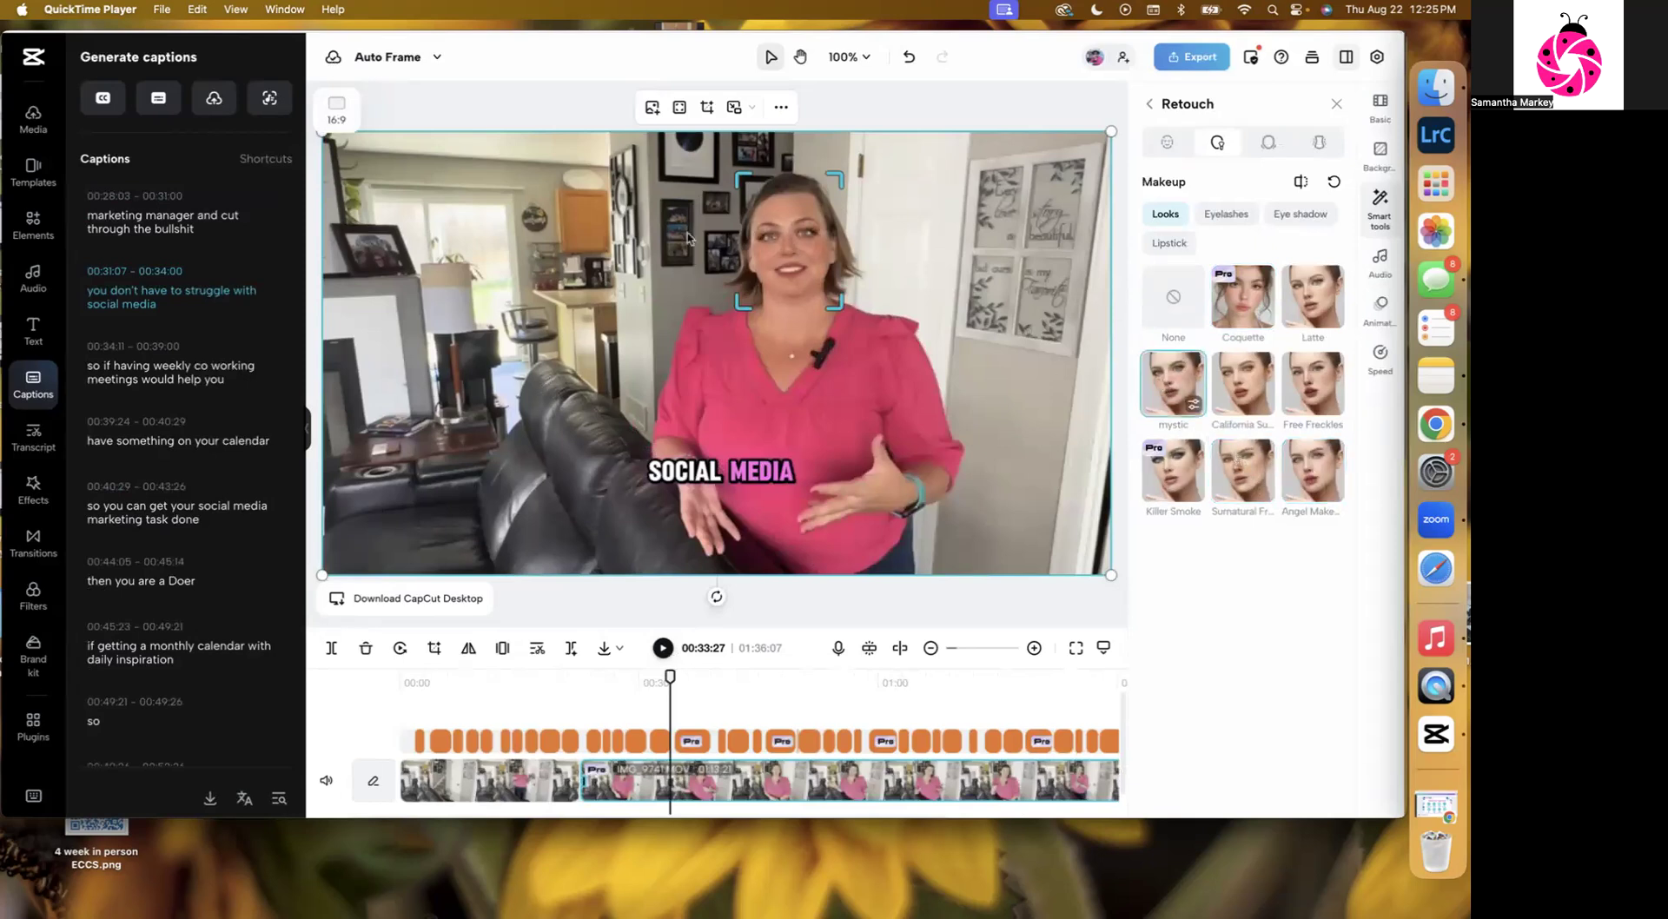
click(1167, 296)
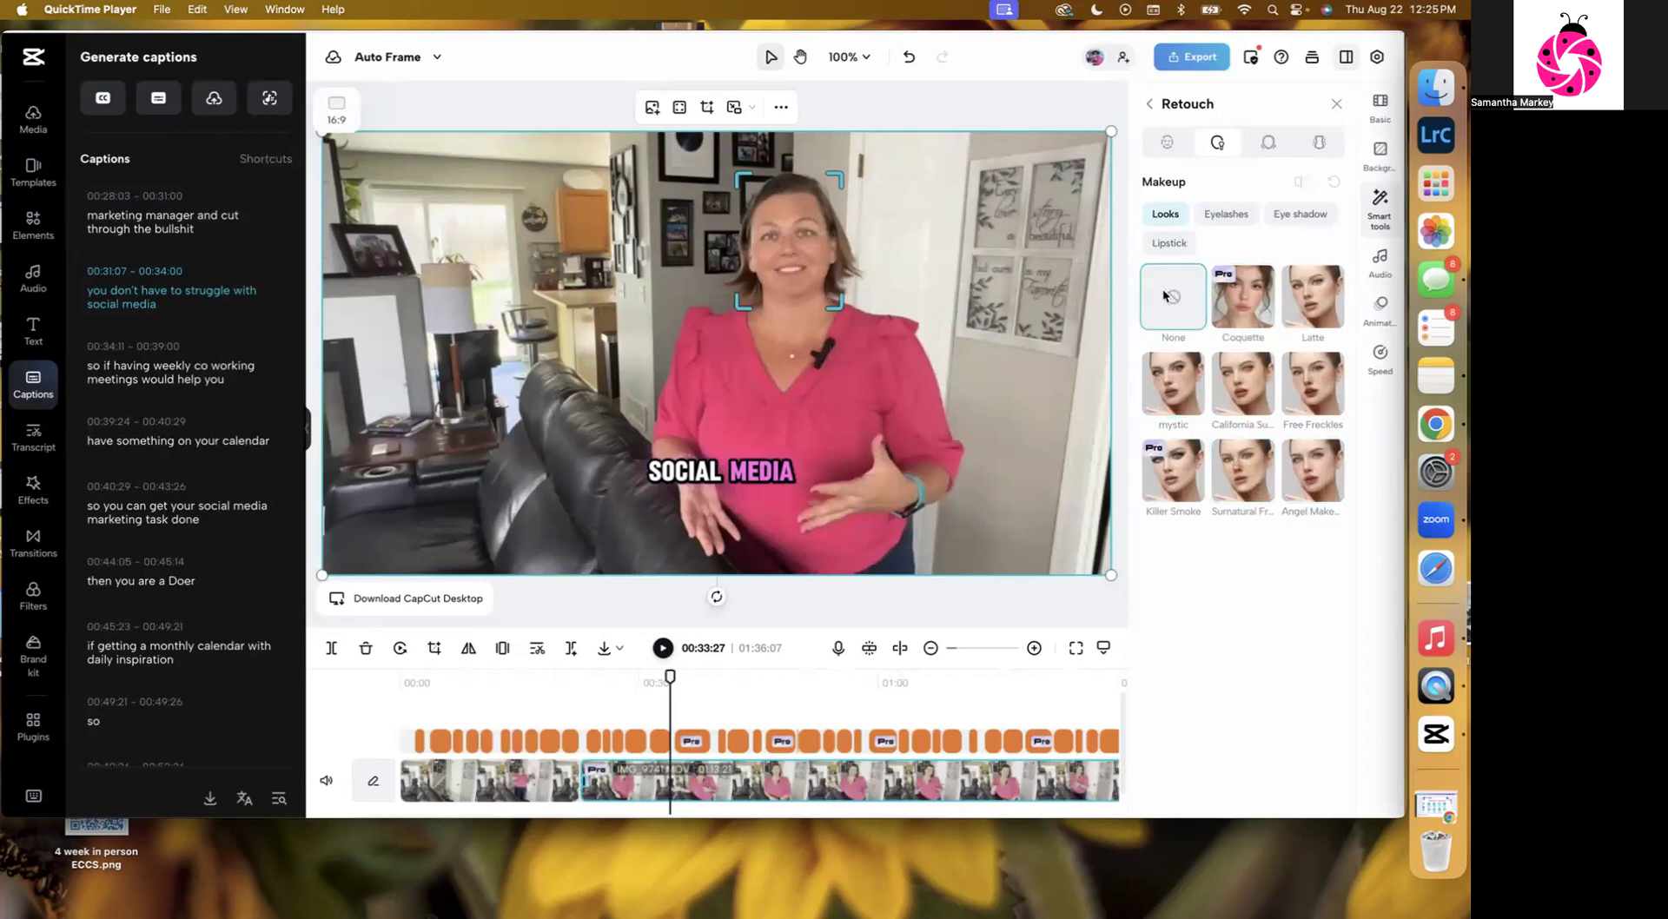
click(1245, 304)
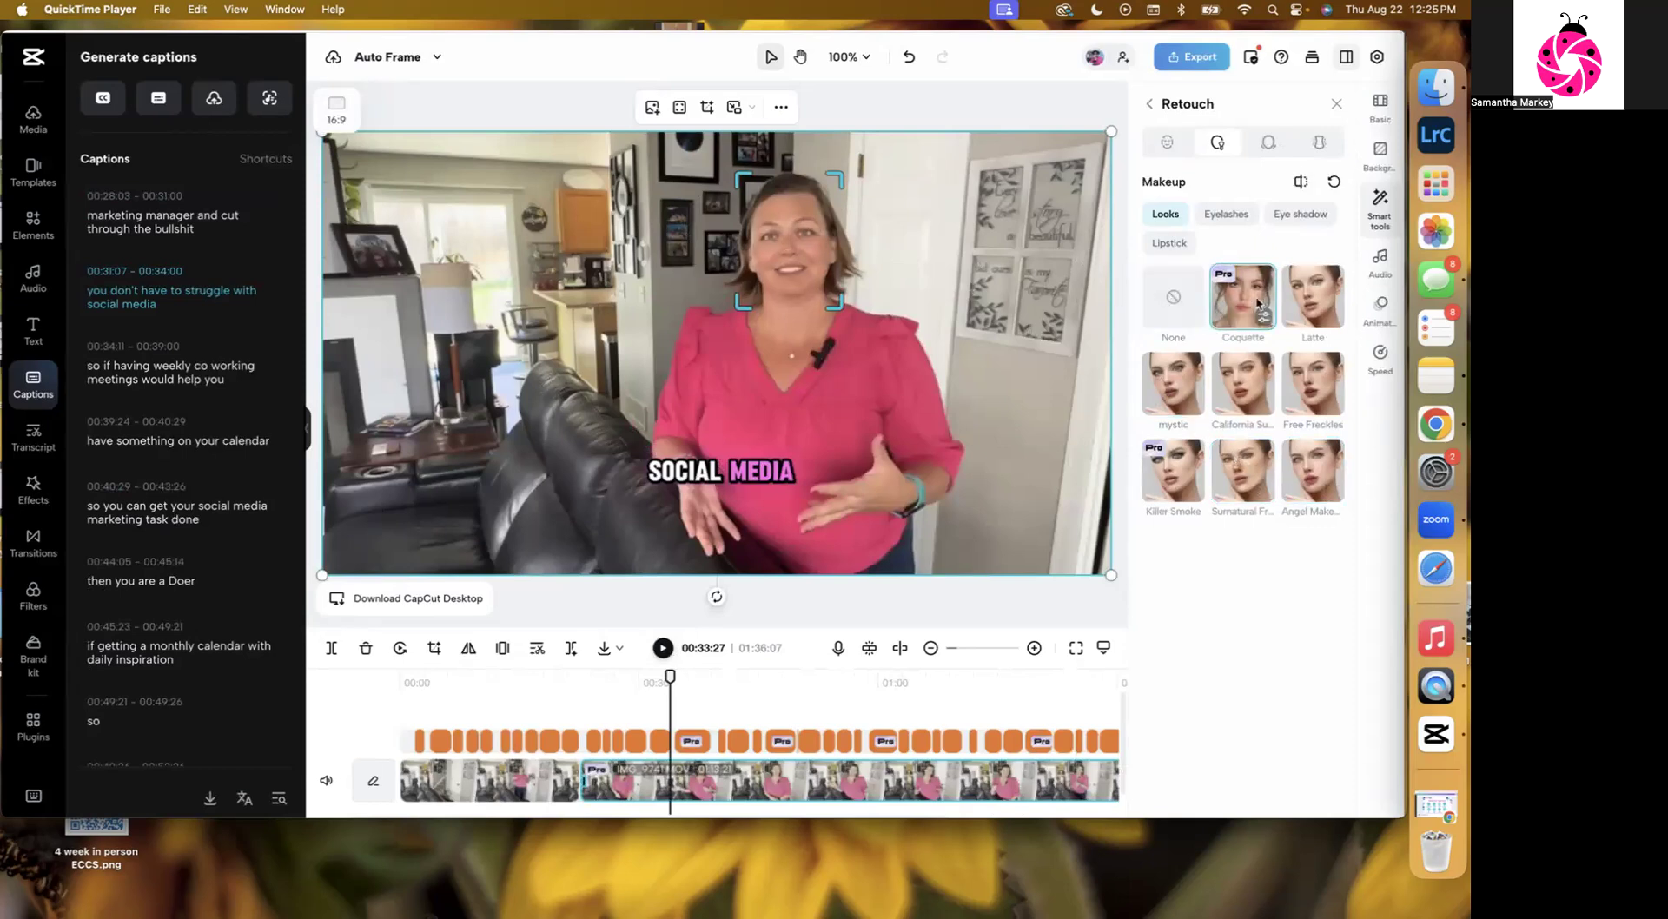
click(660, 651)
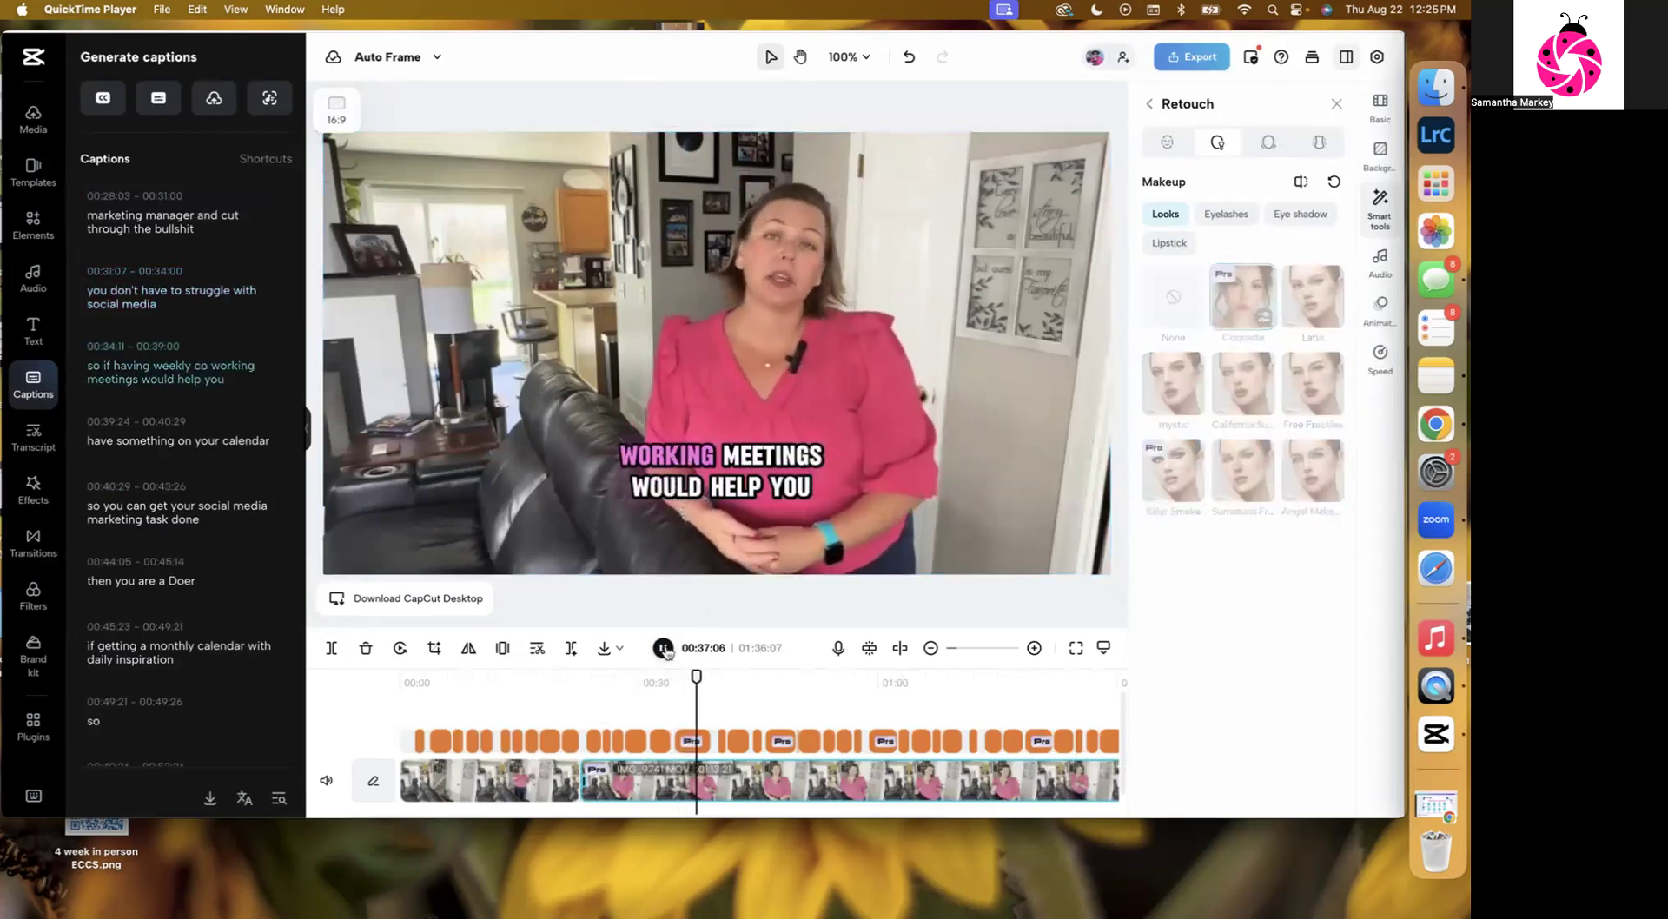
click(664, 649)
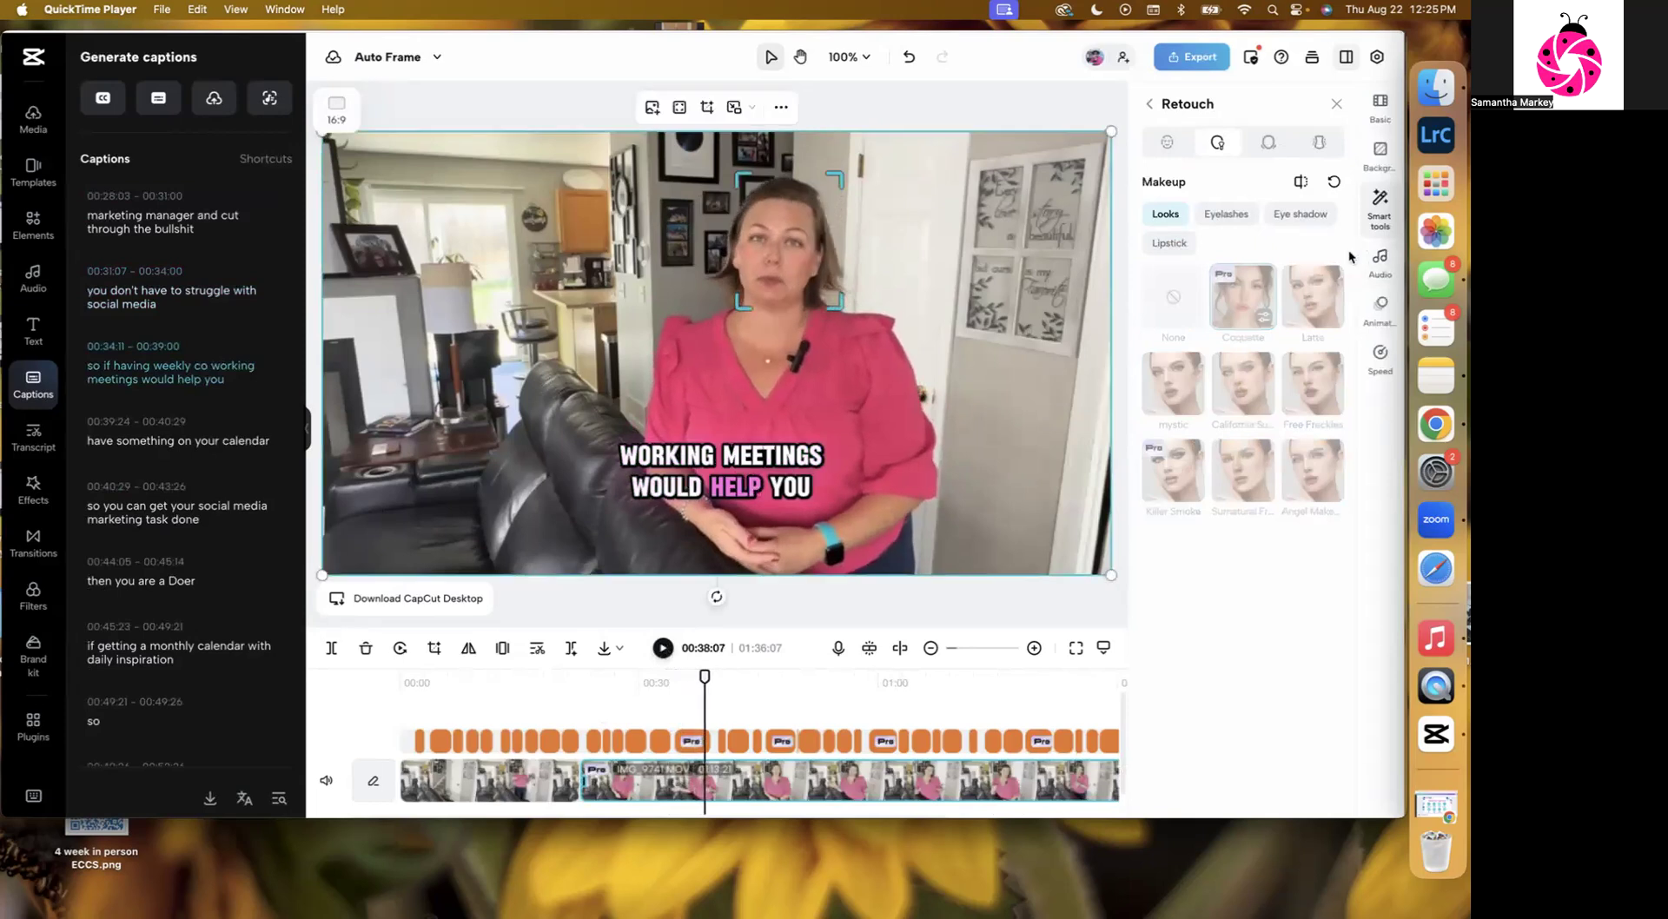
Try body retouching with Slim at 46 and Waist at 5, then reset the body adjustments.
click(1273, 142)
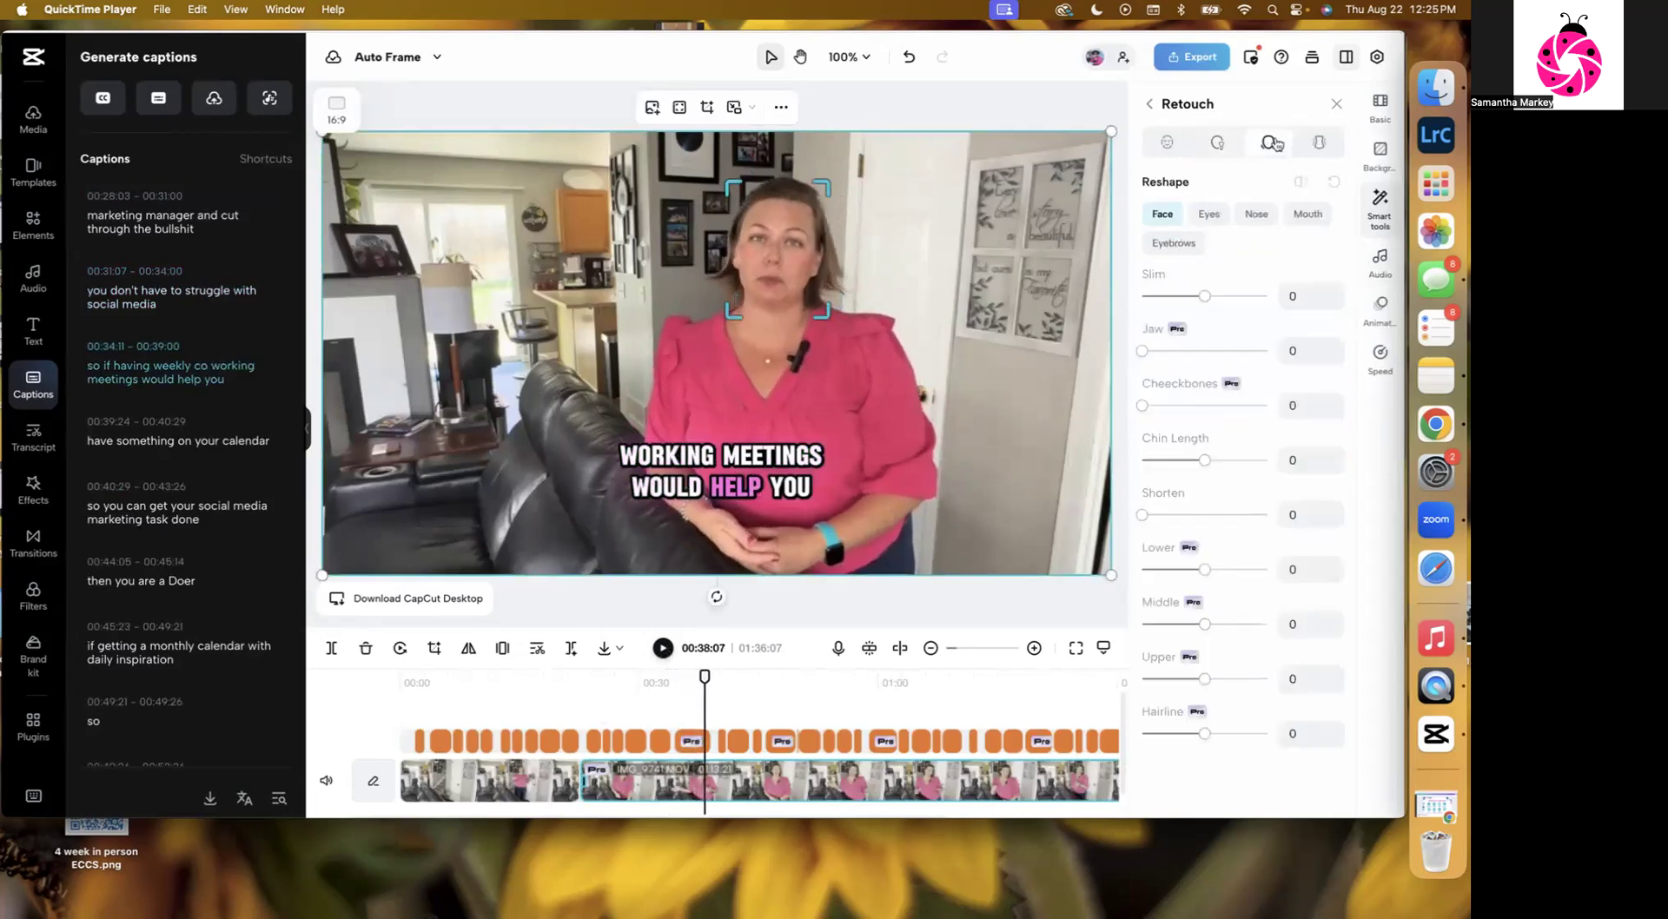
mouse_move(1207, 297)
mouse_down()
mouse_move(1222, 301)
mouse_move(1177, 300)
mouse_move(1231, 302)
mouse_move(1140, 304)
mouse_move(1230, 308)
mouse_move(1213, 302)
mouse_up()
click(1313, 143)
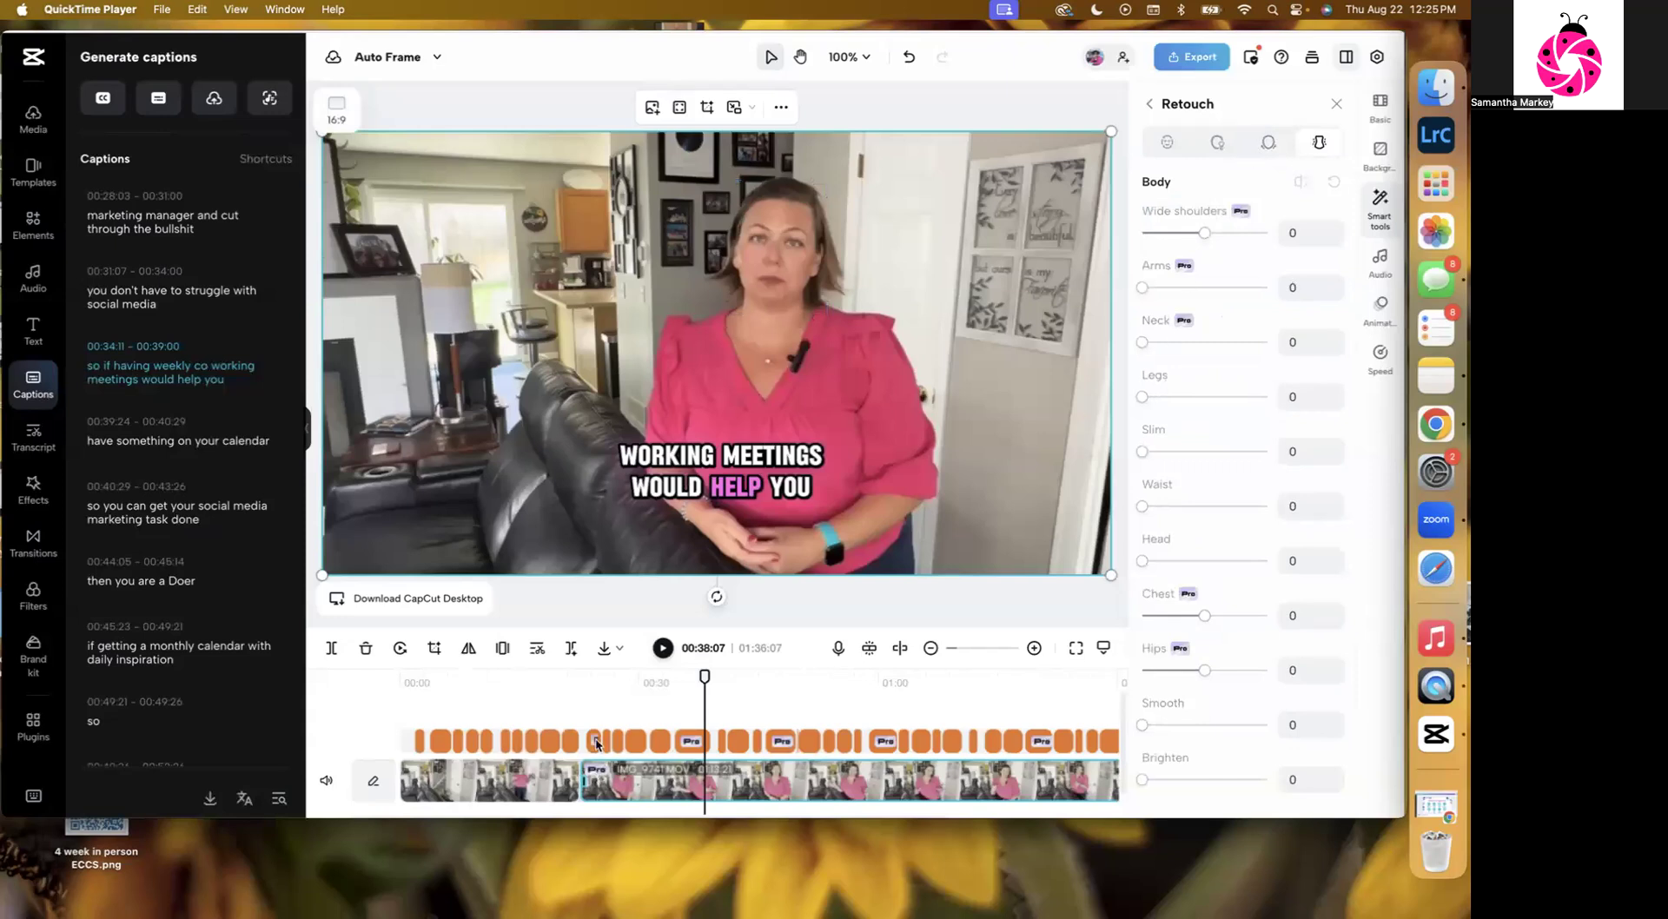
drag(705, 676, 448, 673)
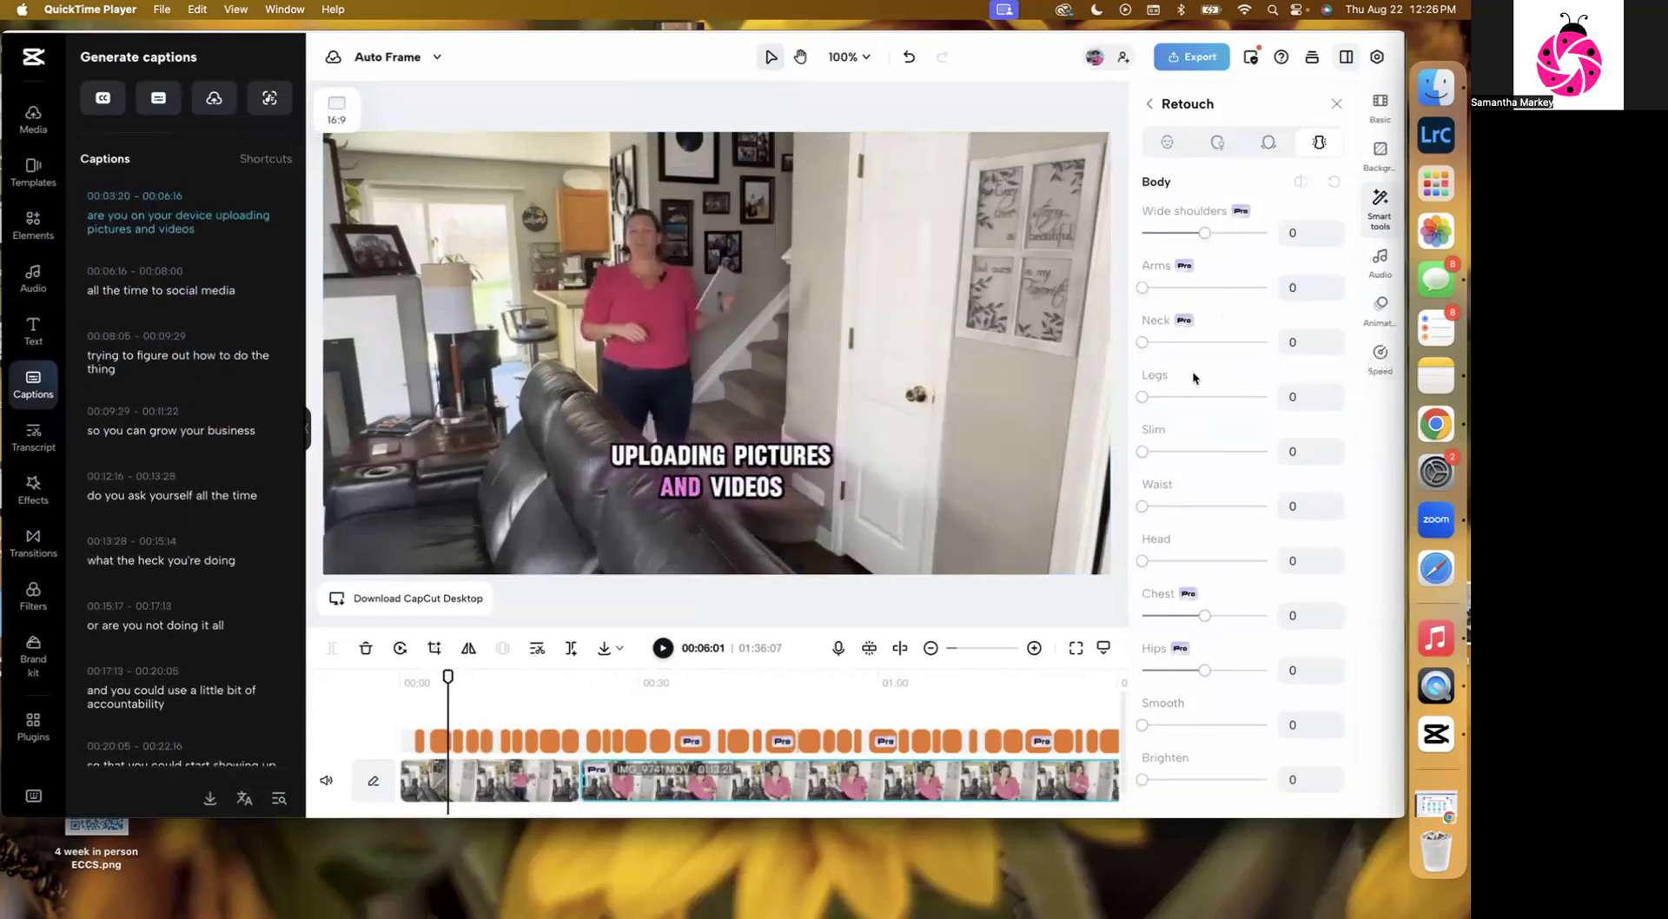
mouse_move(1186, 458)
mouse_down()
mouse_move(1254, 454)
mouse_move(1099, 451)
mouse_move(1251, 454)
mouse_move(1199, 452)
mouse_up()
click(1181, 506)
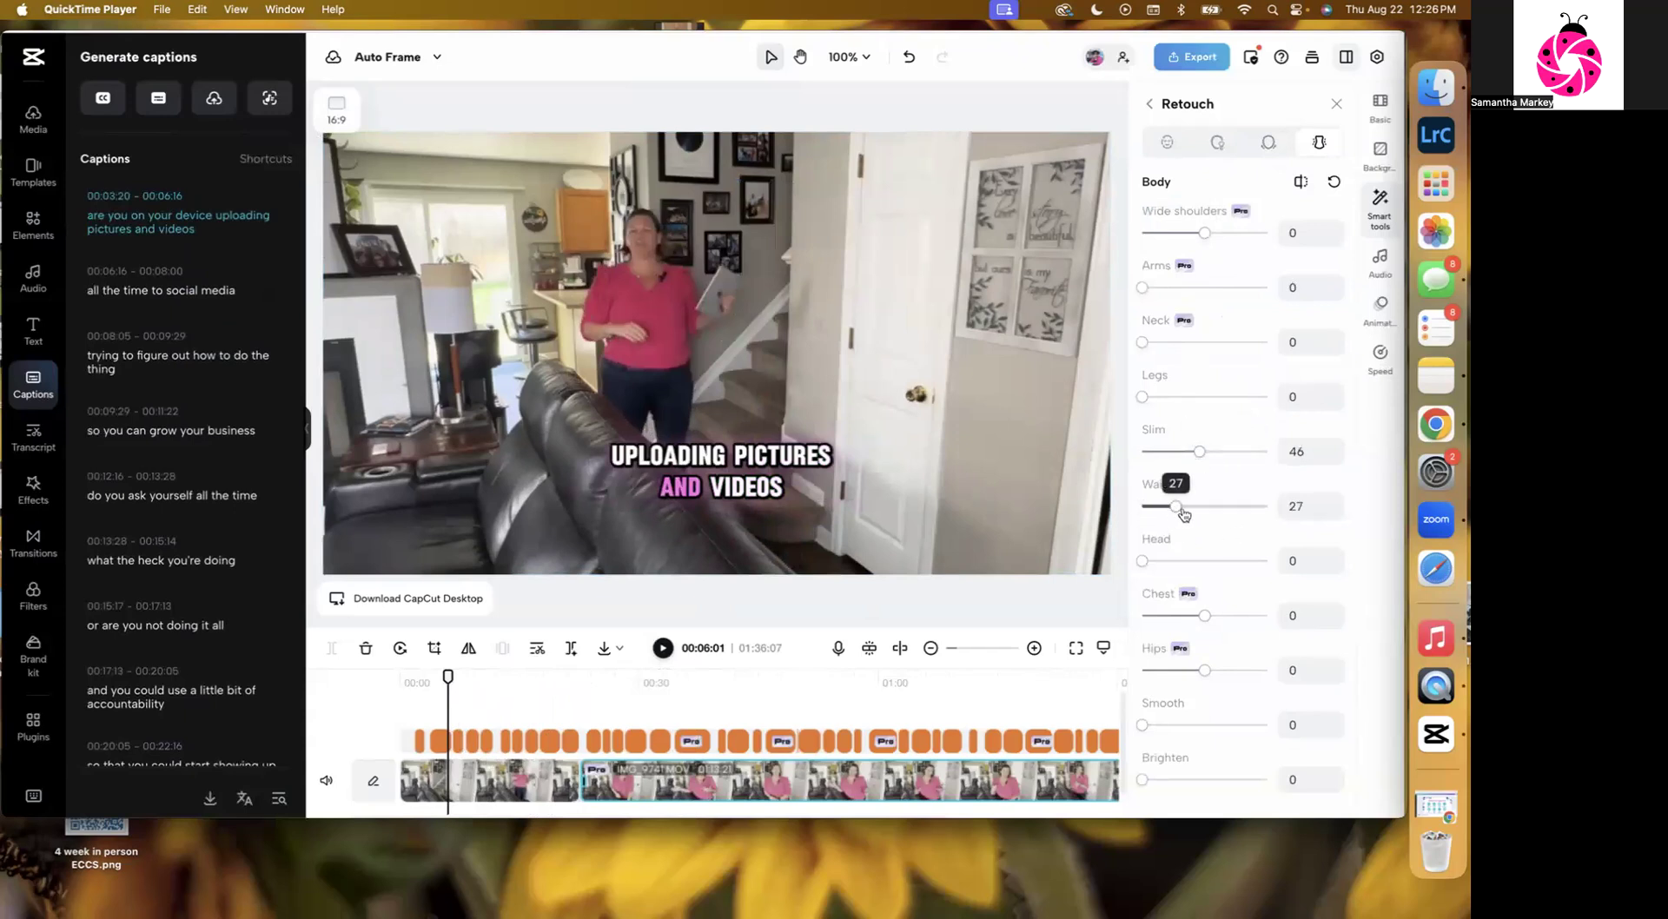
mouse_move(1181, 507)
mouse_down()
mouse_move(1228, 509)
mouse_move(1149, 508)
mouse_up()
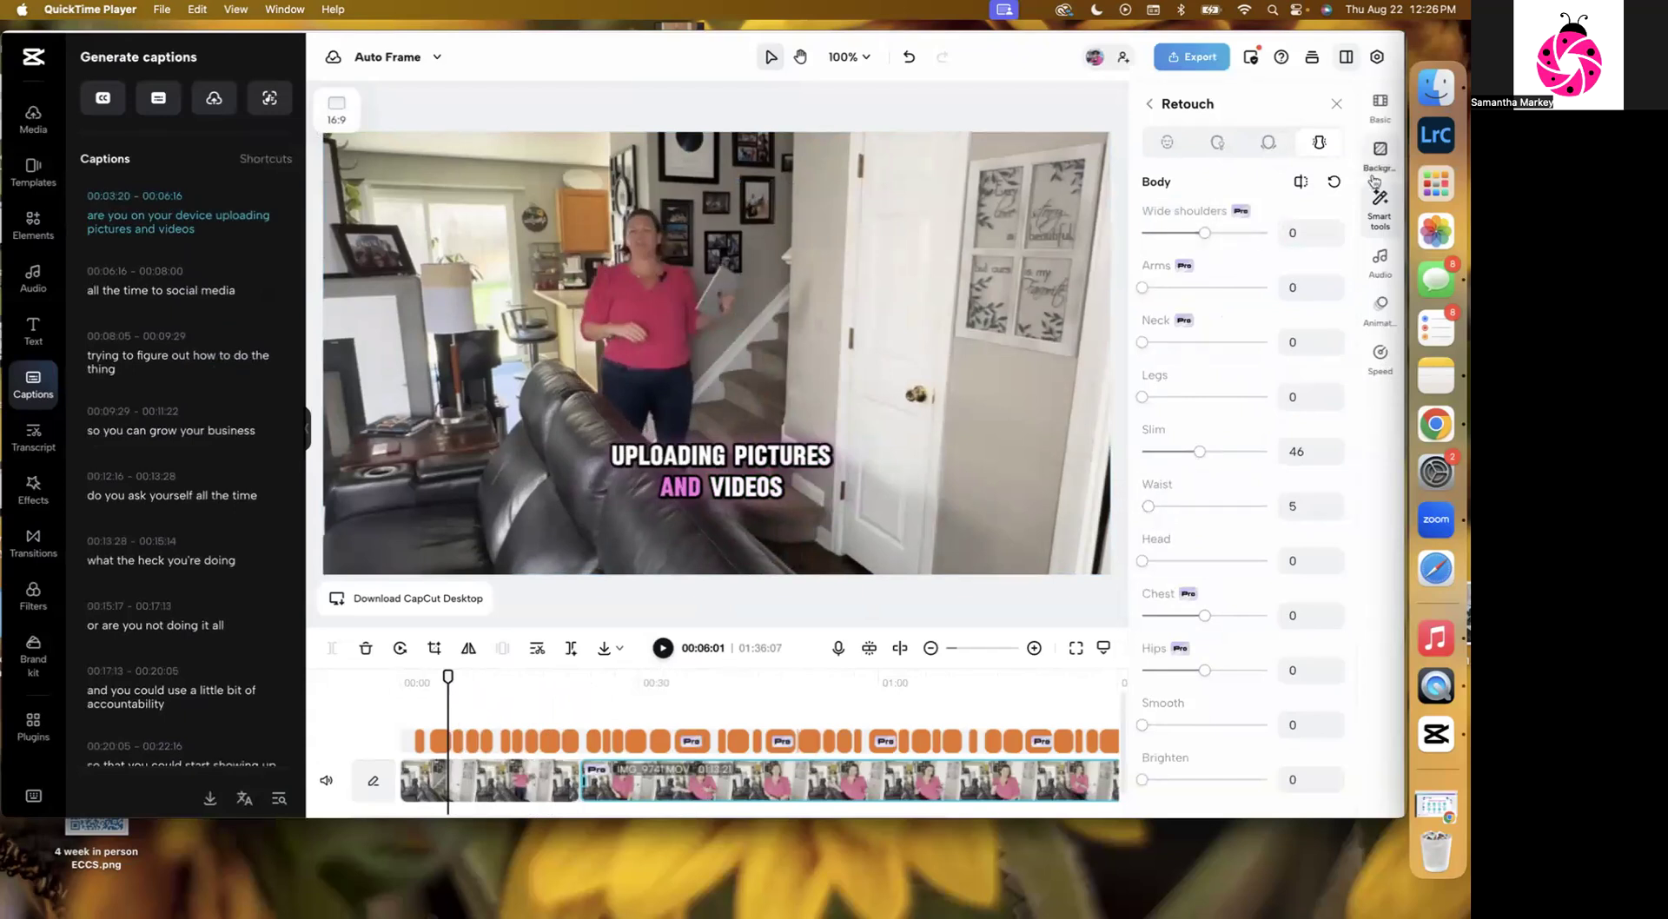
click(1335, 183)
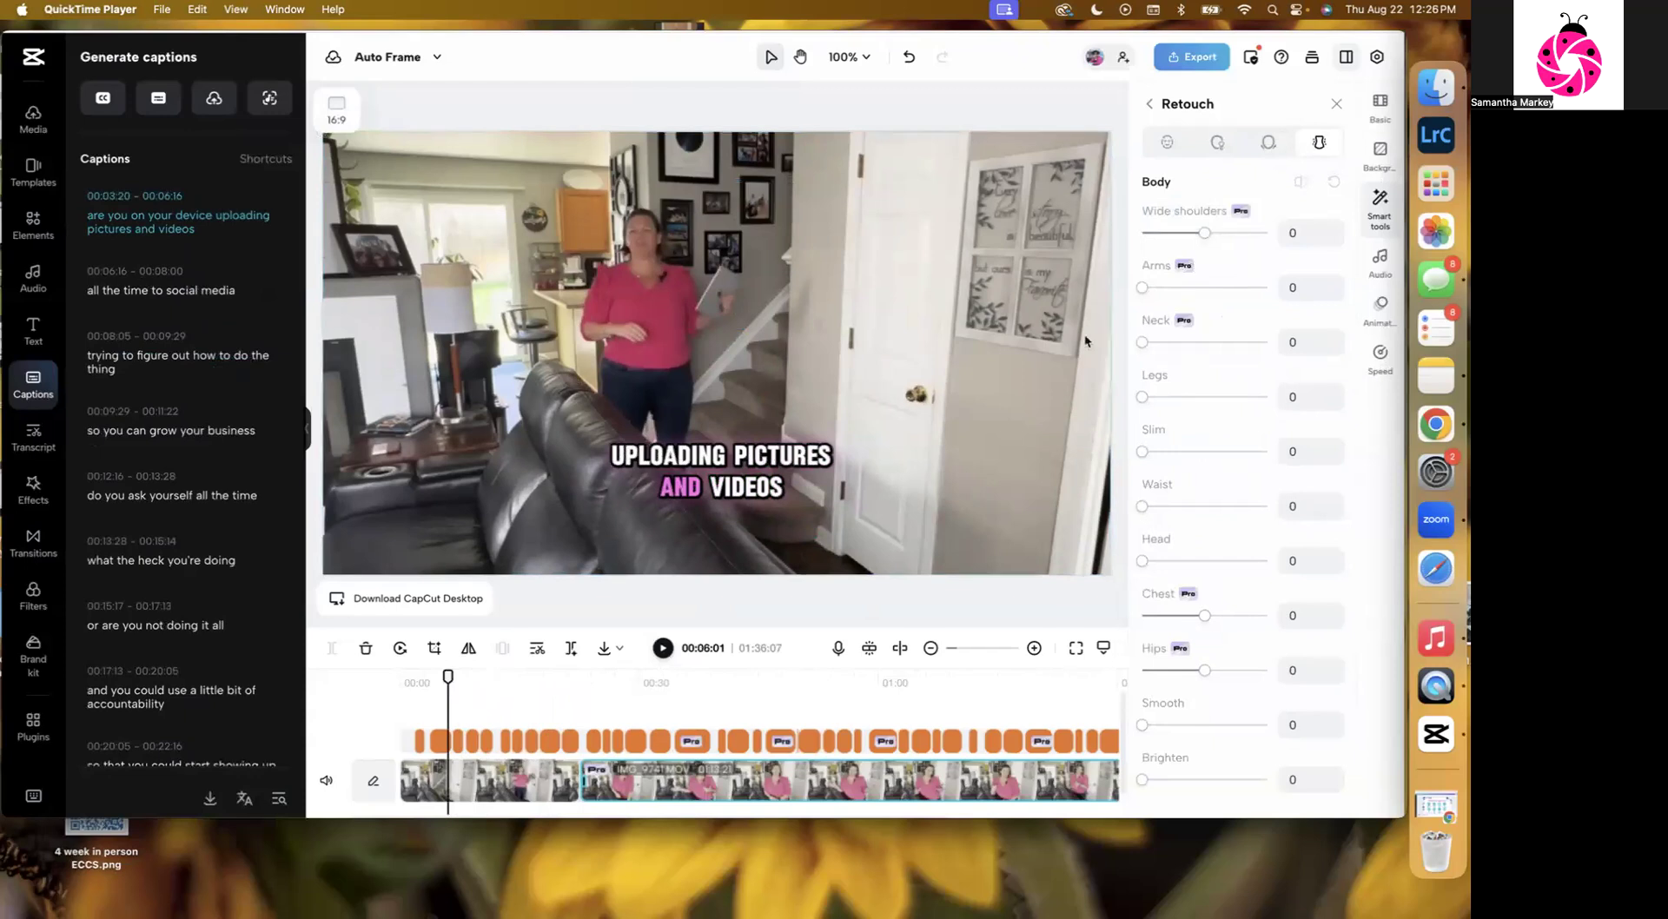
Open Color adjustment for the video clip and set Brightness to 35.
click(672, 651)
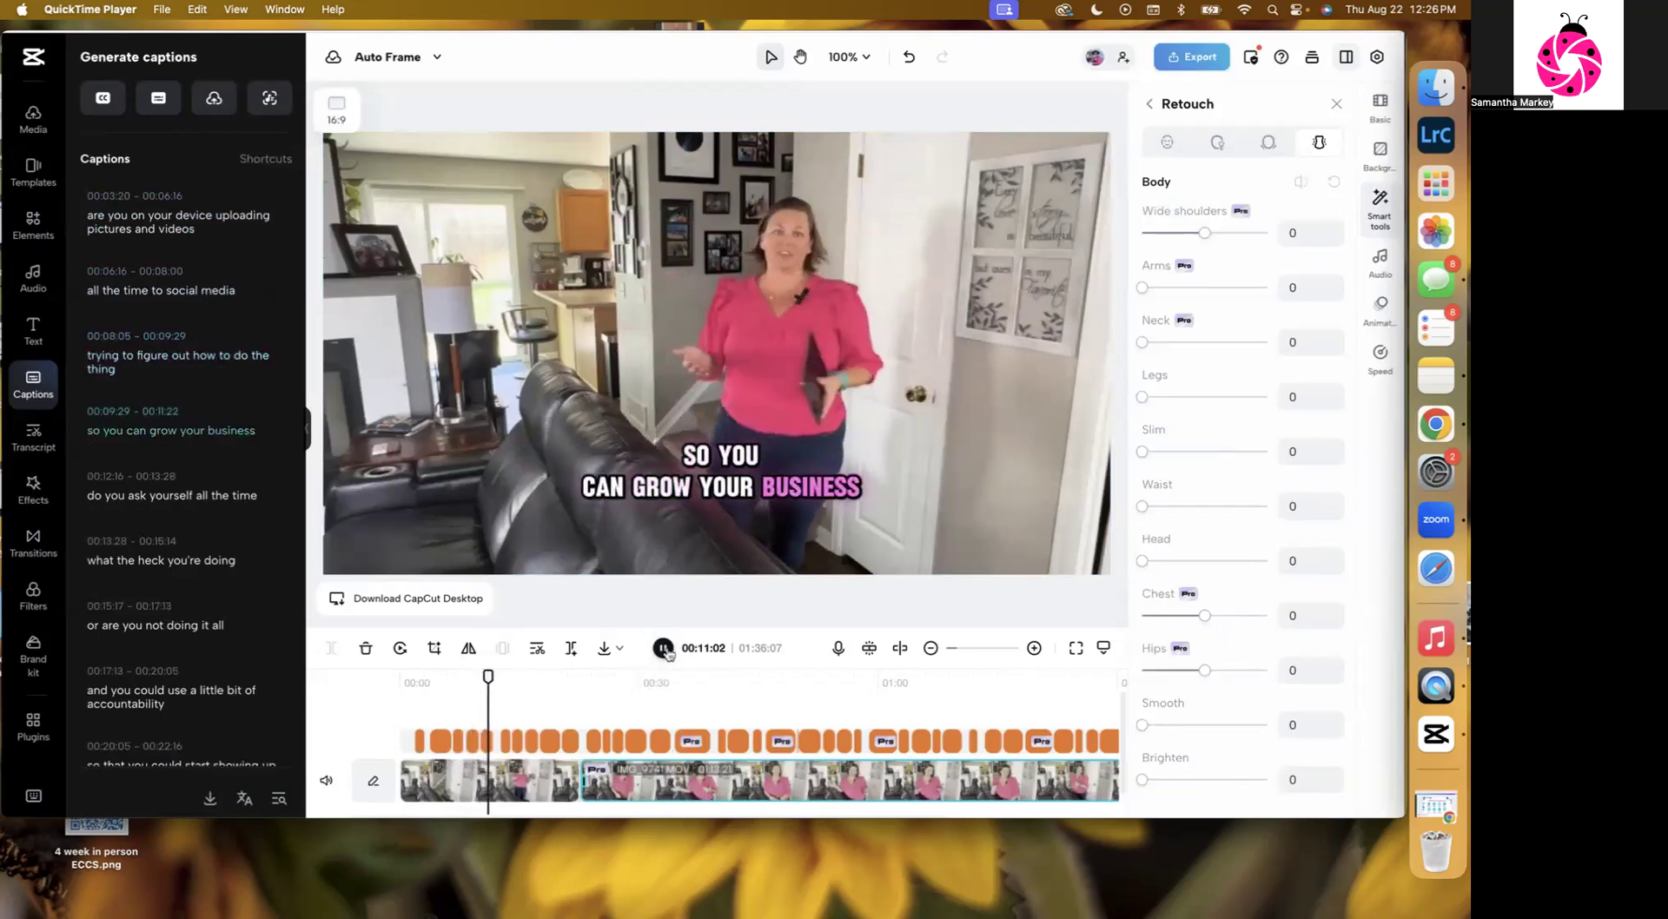
key(space)
click(1375, 111)
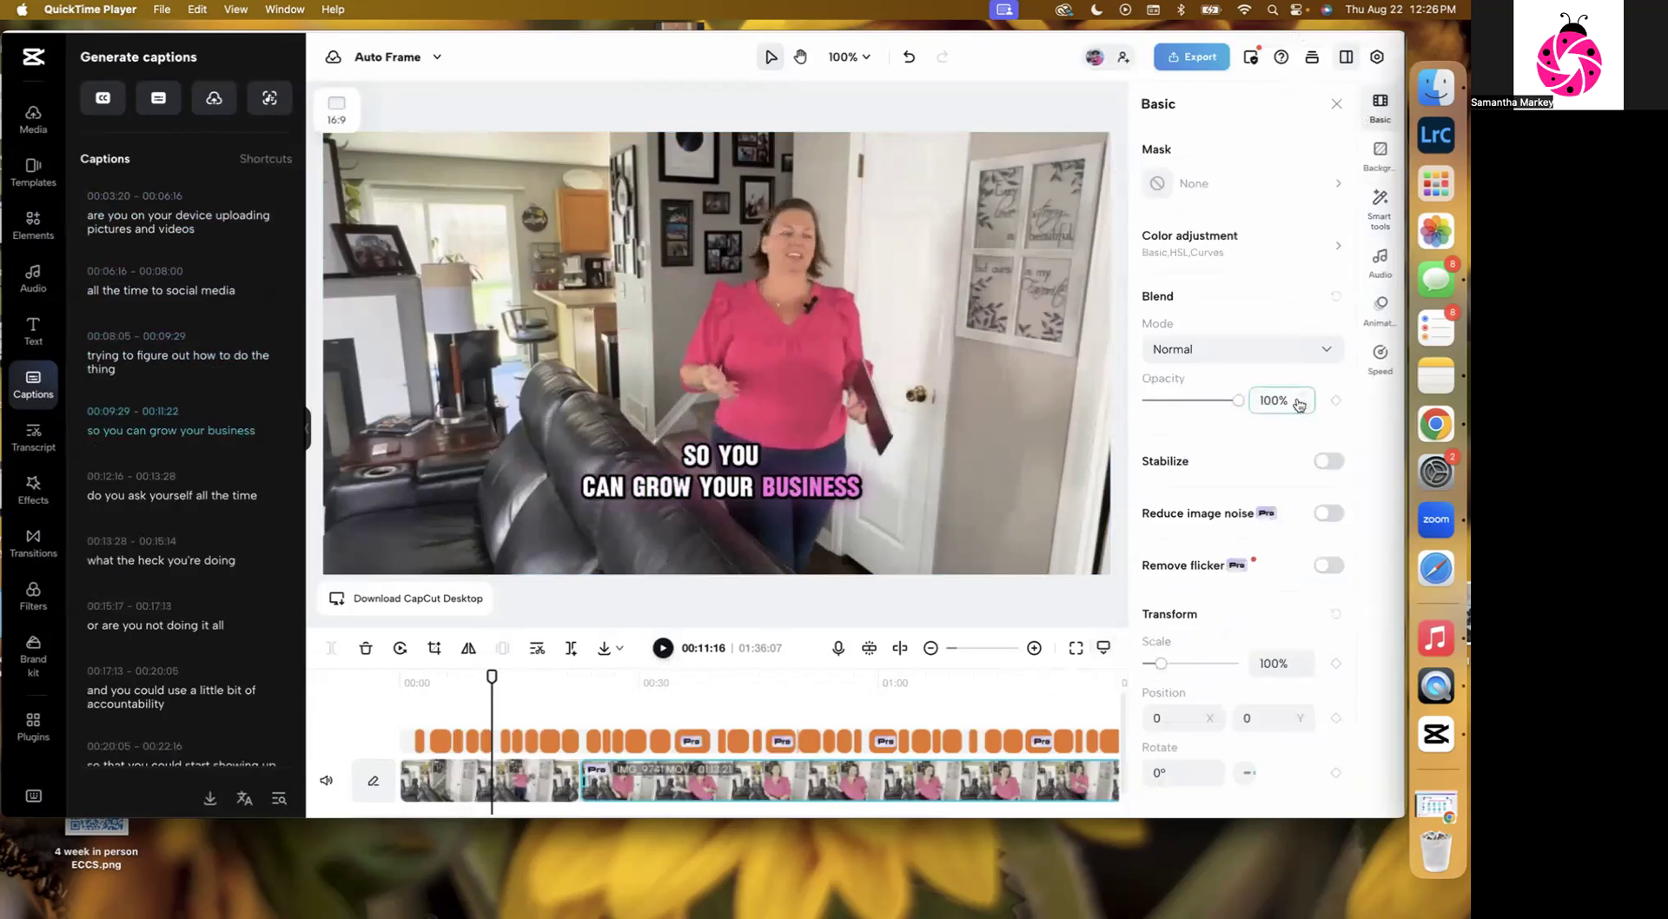
click(1179, 244)
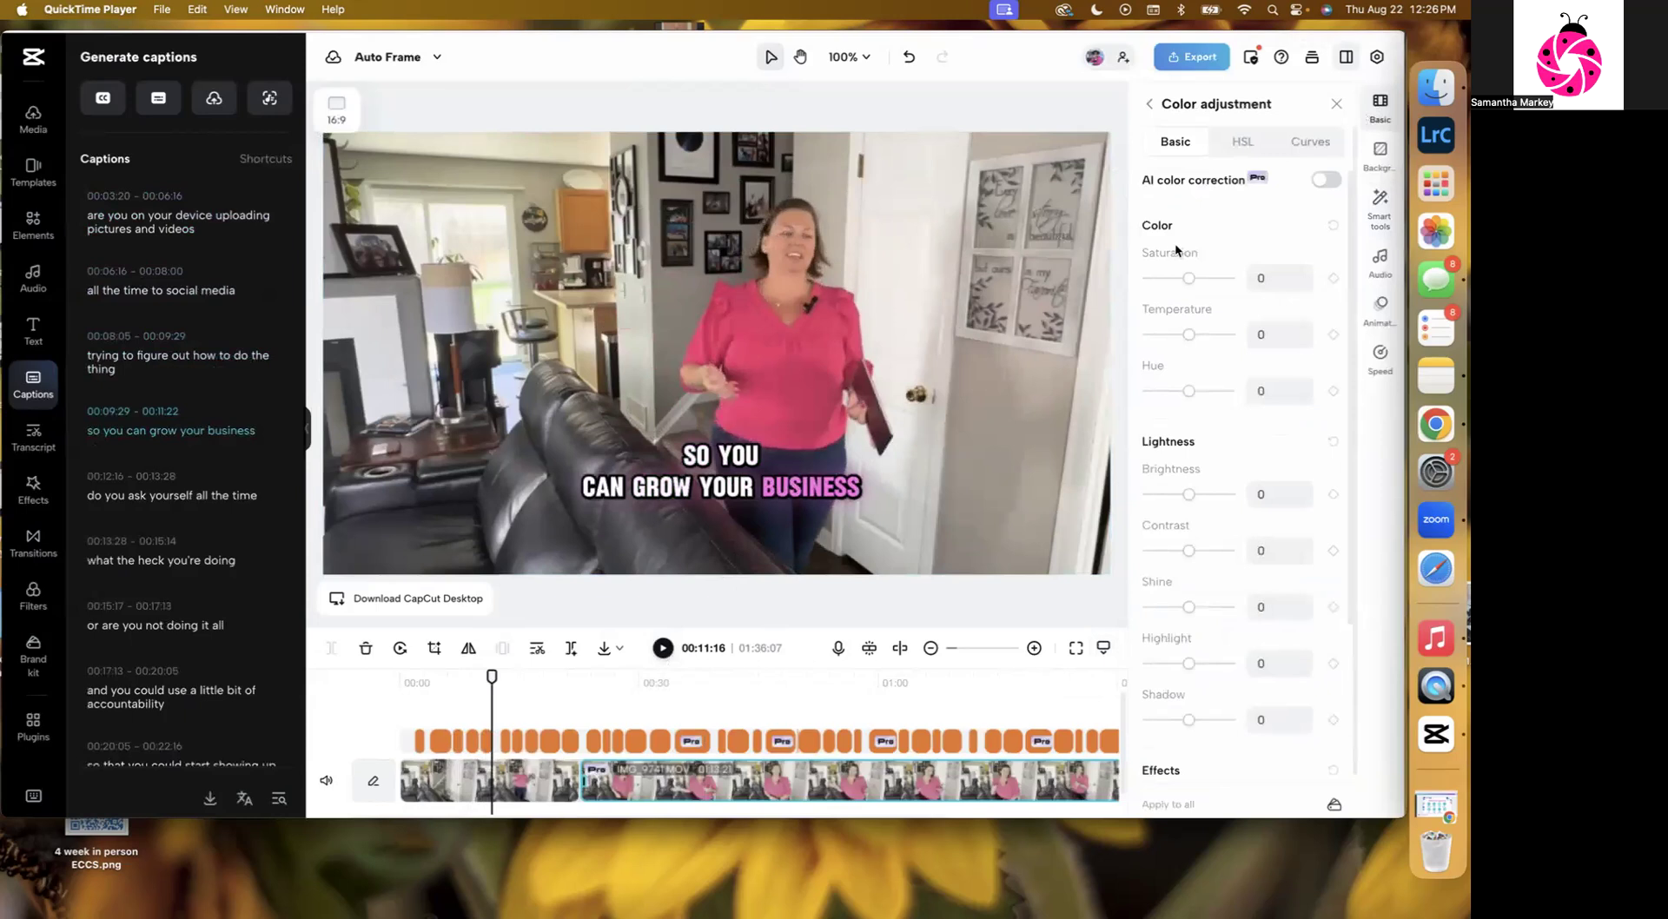
drag(1188, 494, 1155, 497)
click(1256, 494)
text(41)
key(Return)
drag(1224, 502, 1219, 500)
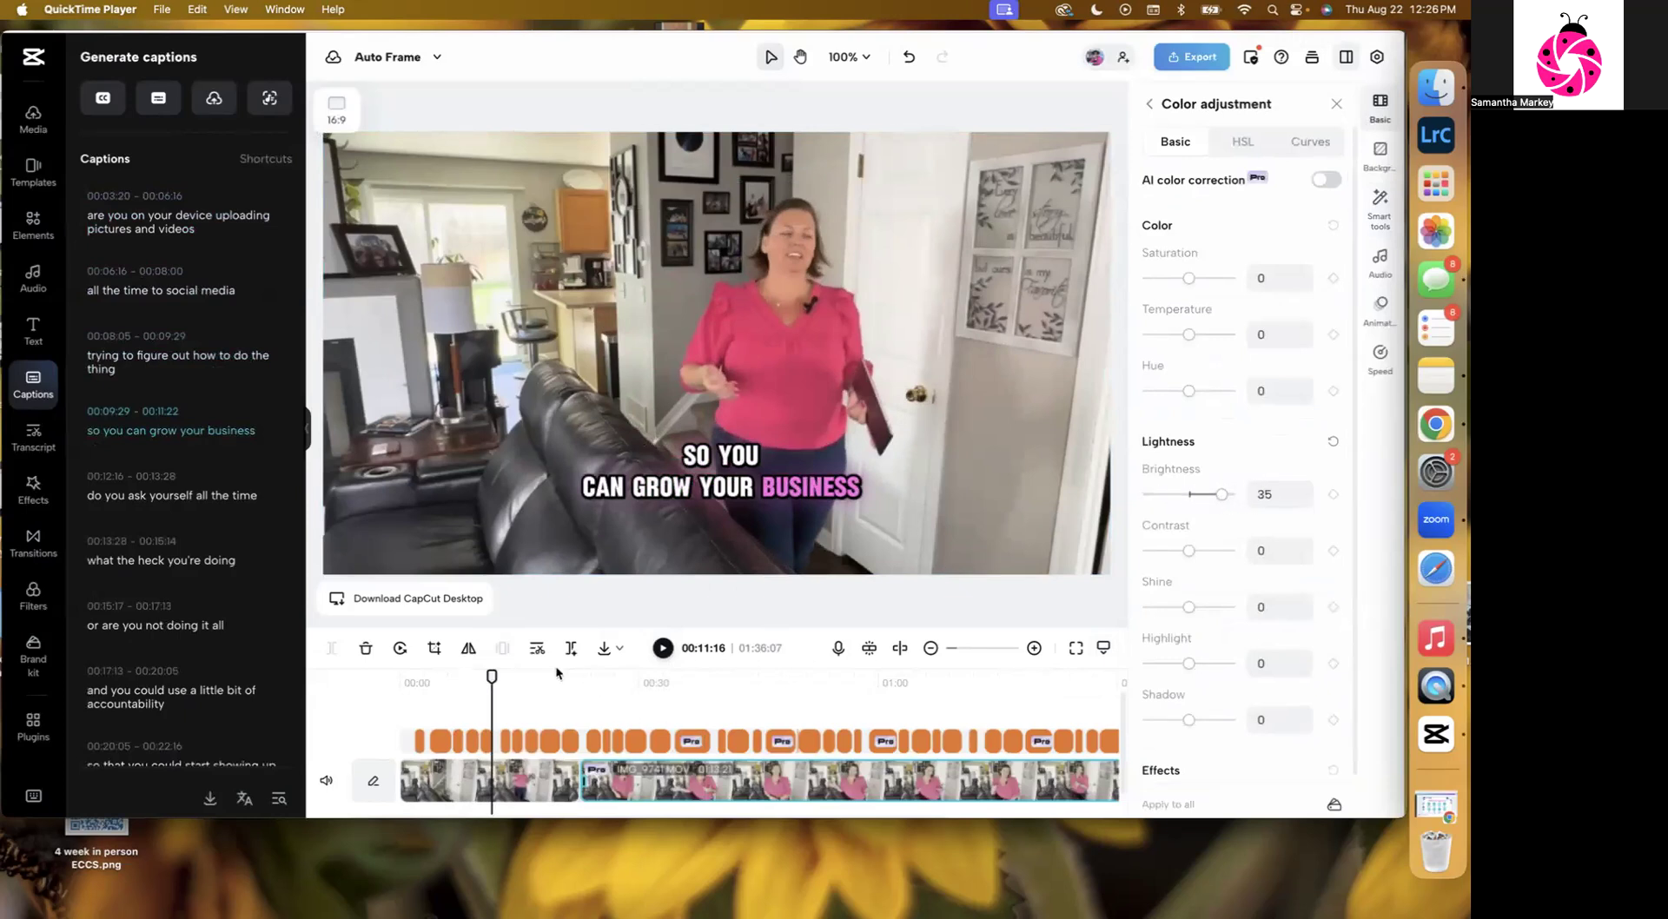
Select the clip at about 00:30 and set Brightness to 9 and Contrast to 11.
drag(492, 676, 641, 677)
click(788, 561)
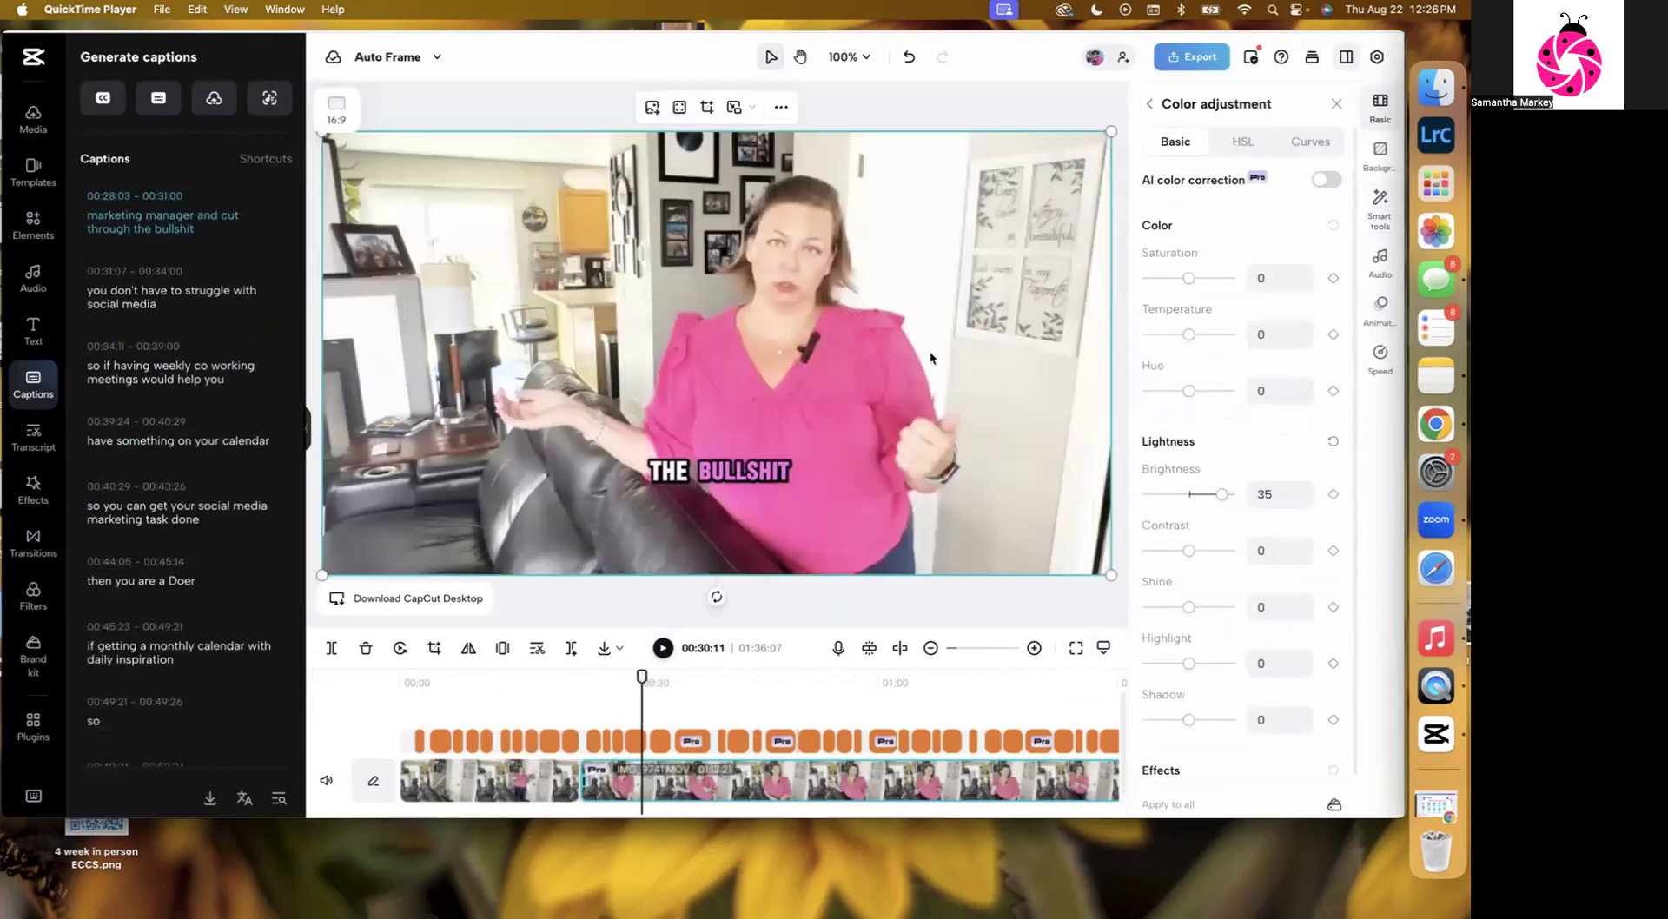
drag(1221, 495, 1201, 557)
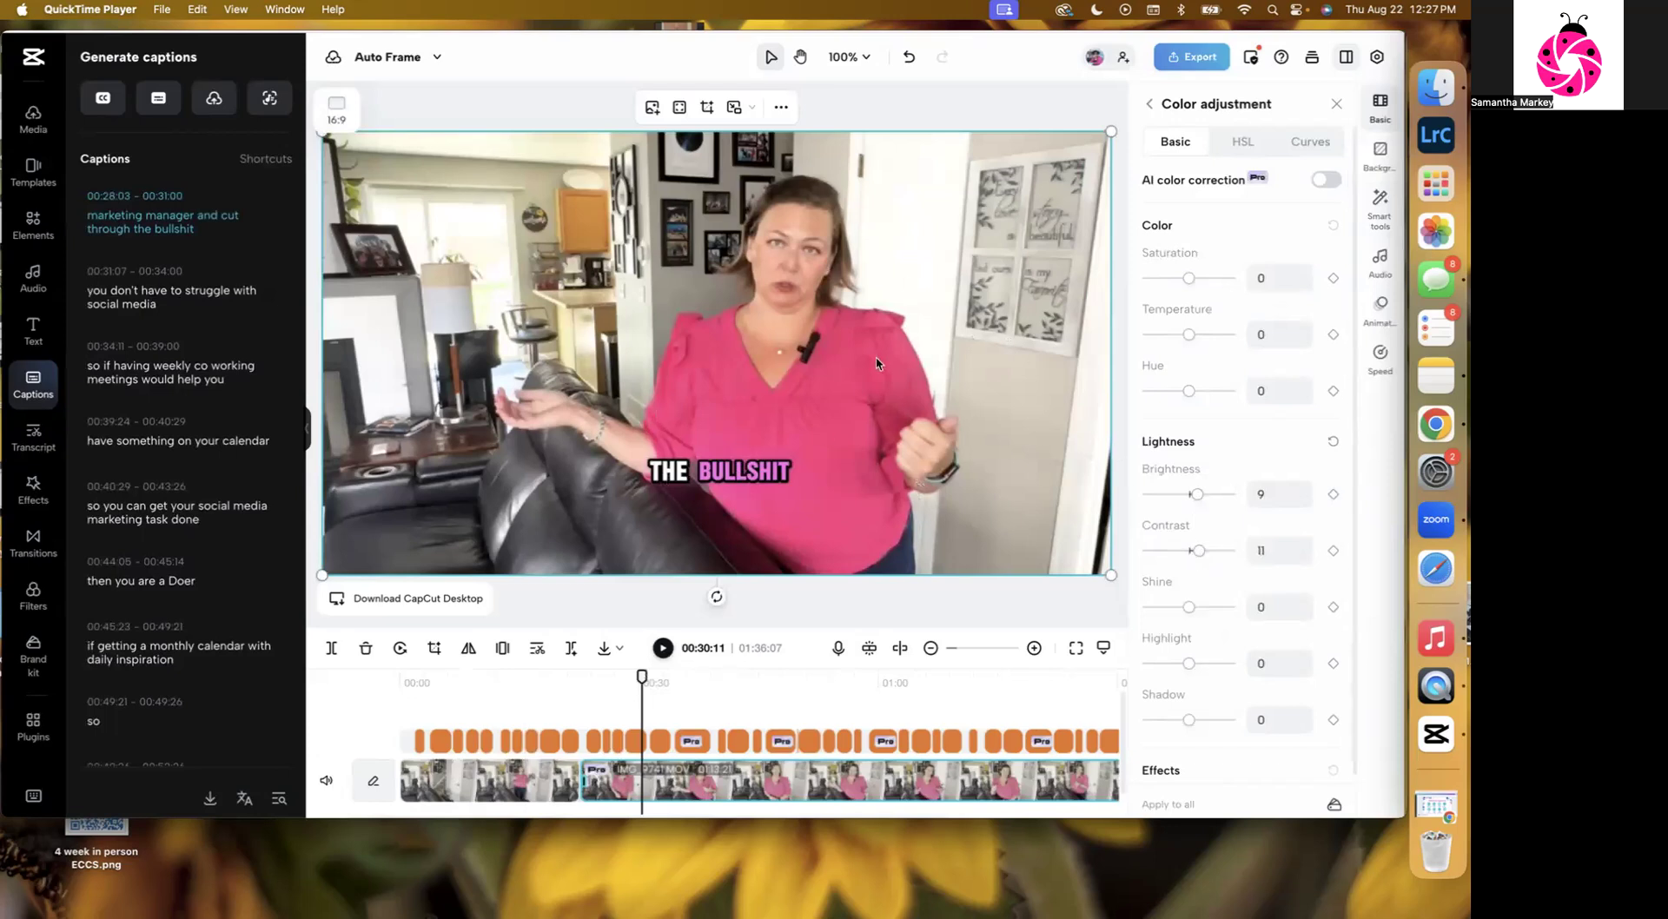
Reopen the clip's color adjustments and set Highlight to -15 and Brightness to 3.
click(1061, 610)
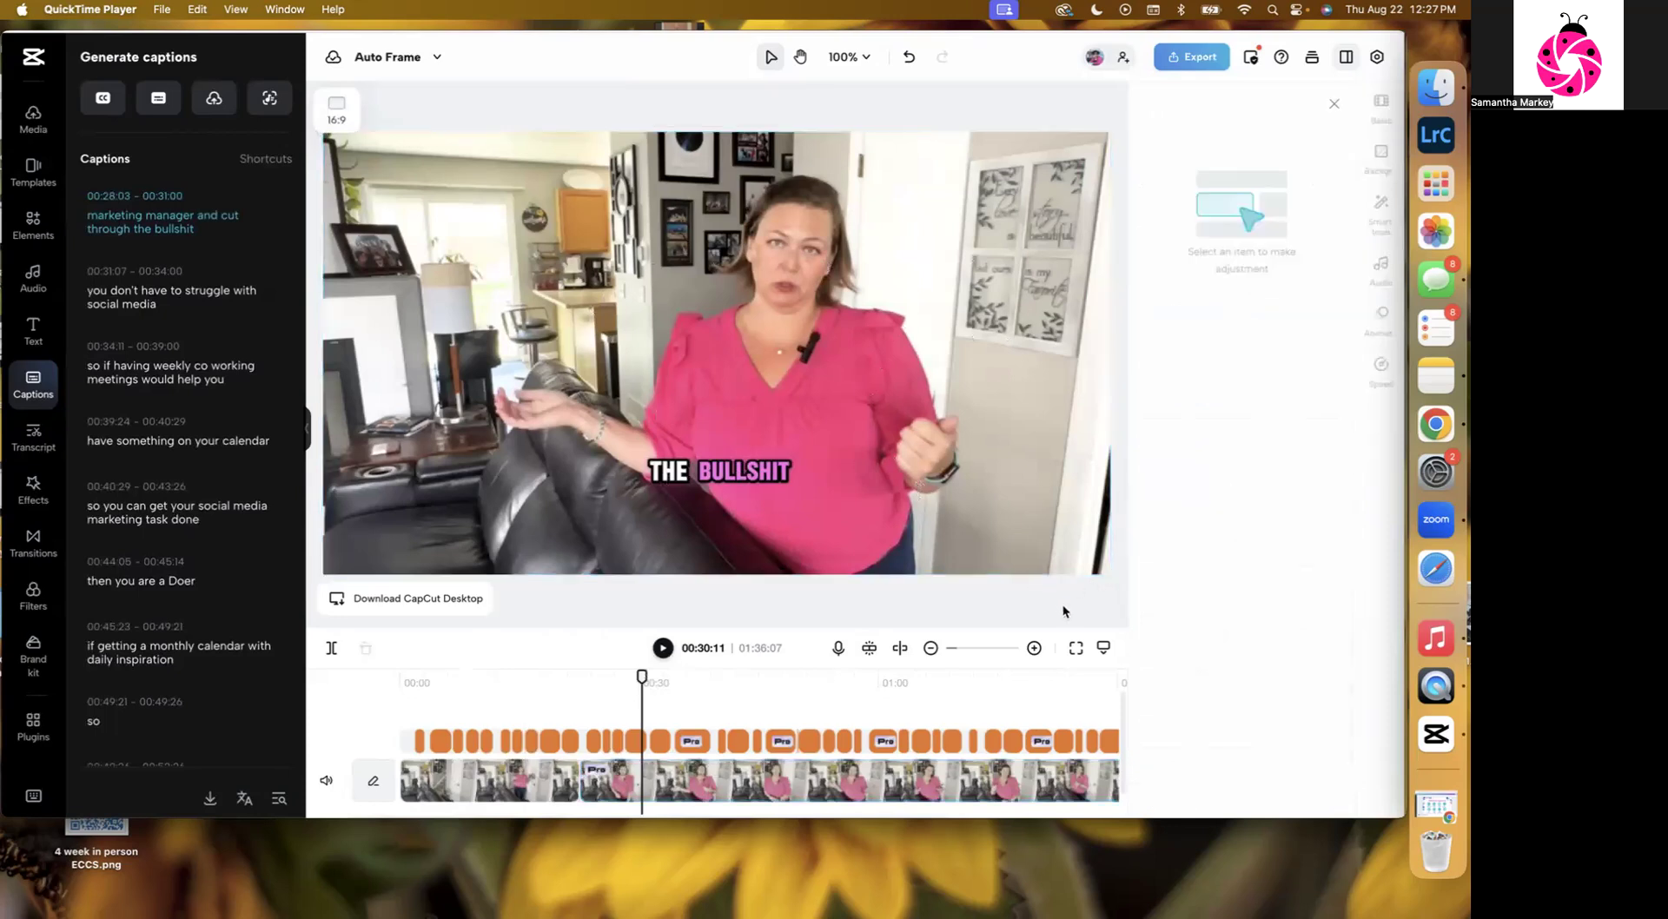
click(1334, 104)
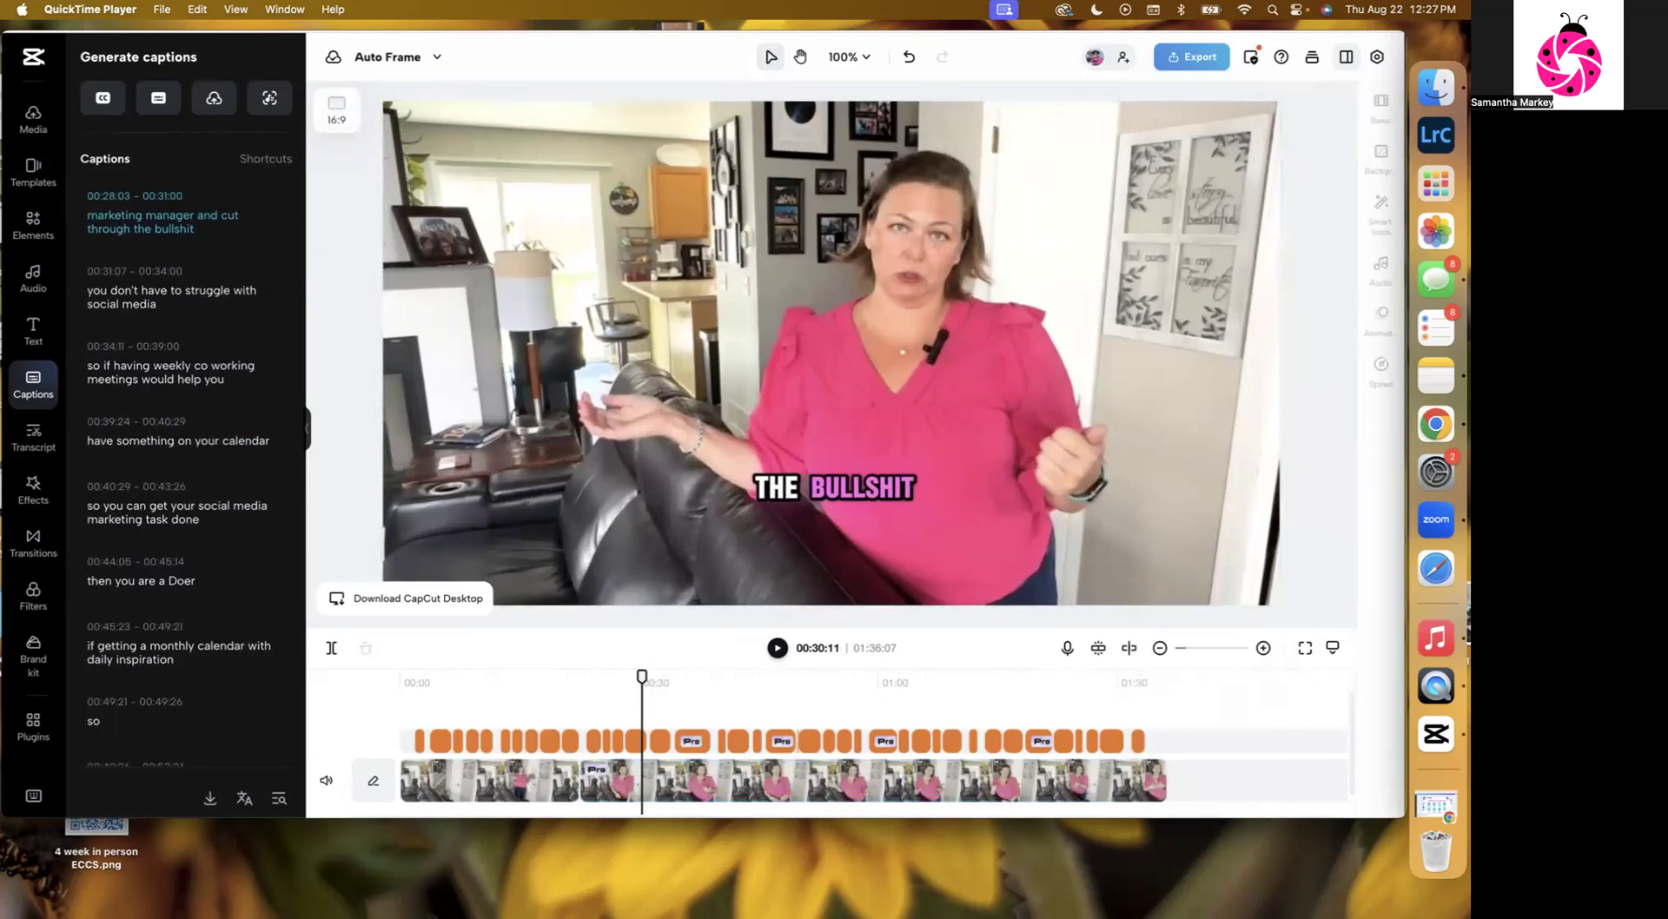
click(873, 784)
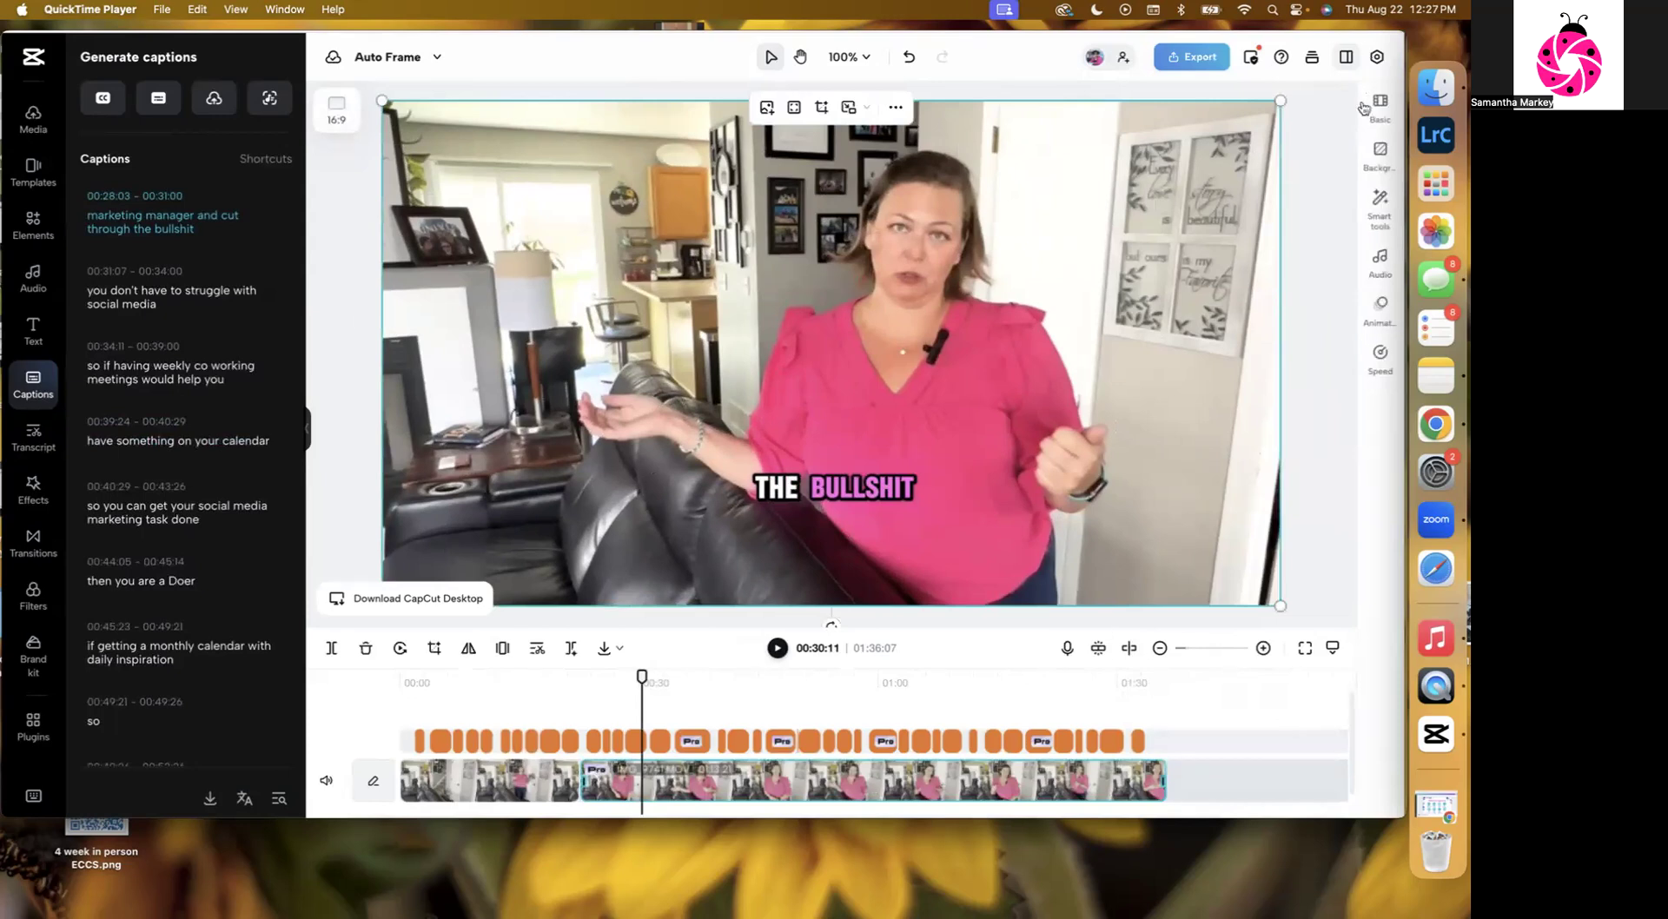
click(1365, 106)
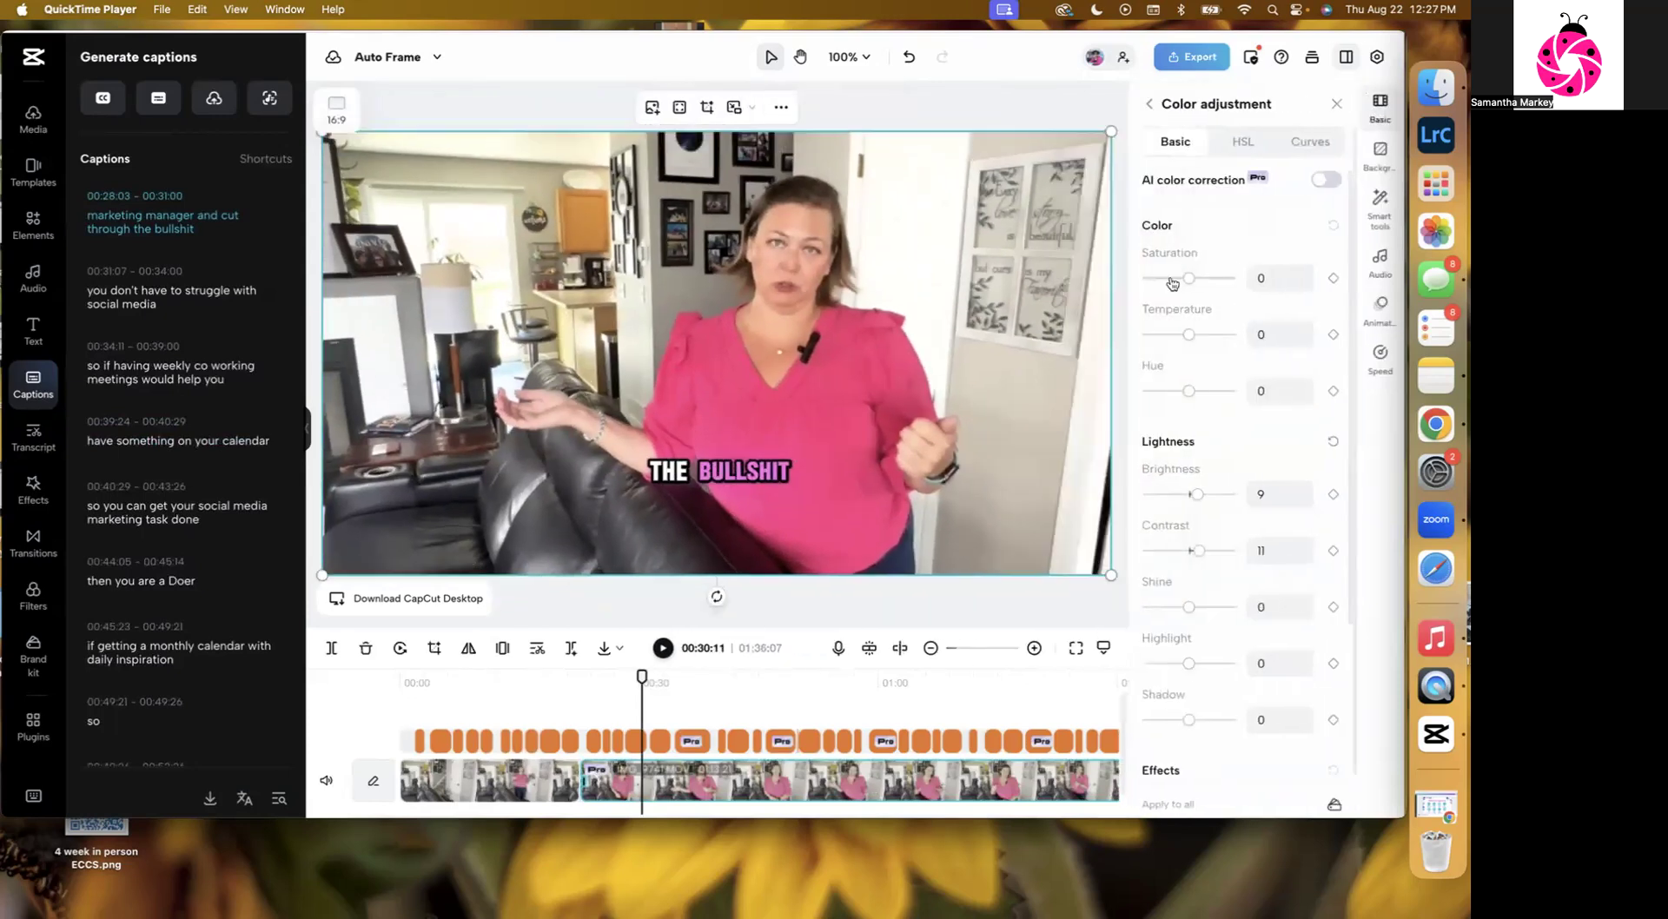
drag(1188, 663, 1175, 663)
drag(1194, 497, 1192, 497)
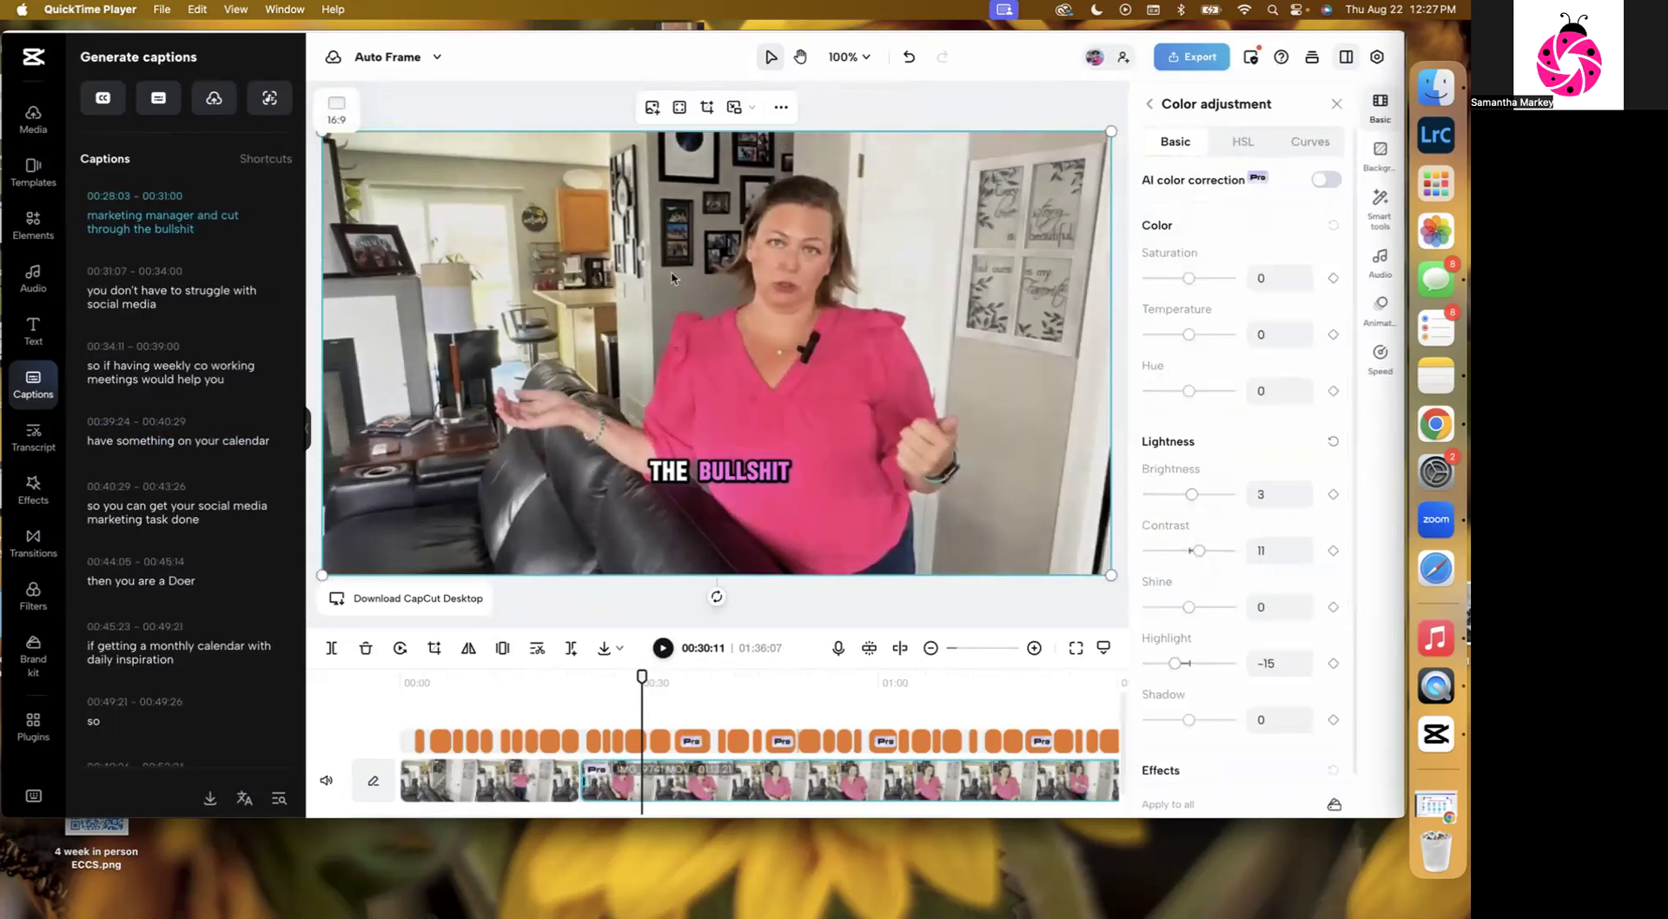
Turn on AI color correction for the video clip.
scroll(1246, 297, down, 2)
scroll(1245, 297, up, 2)
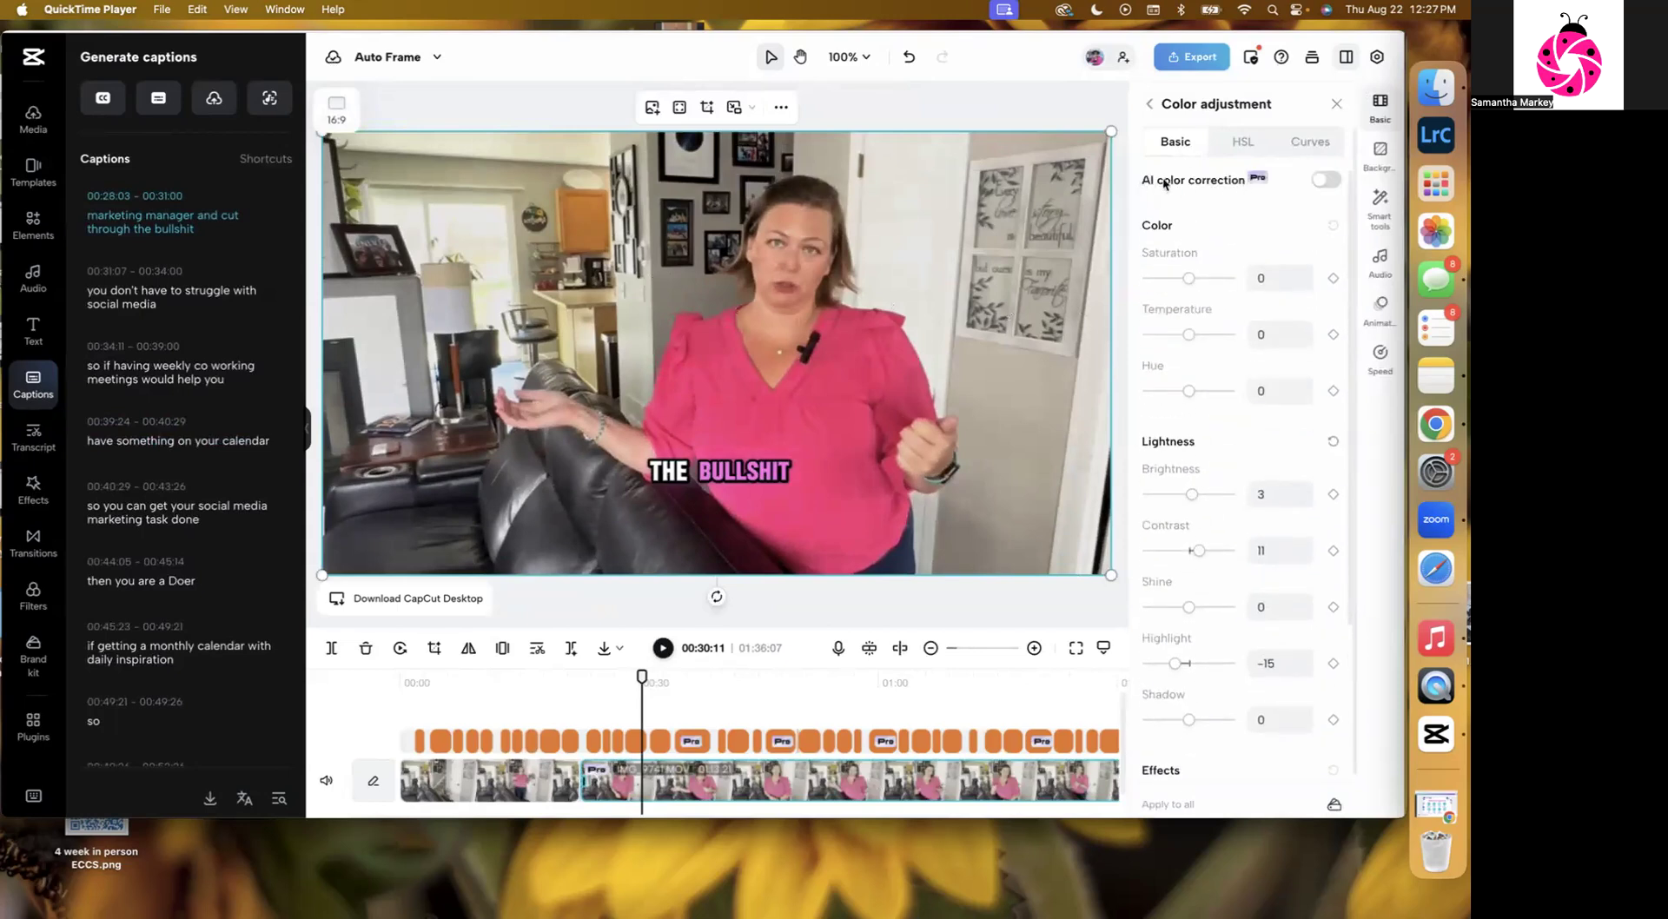
click(1325, 180)
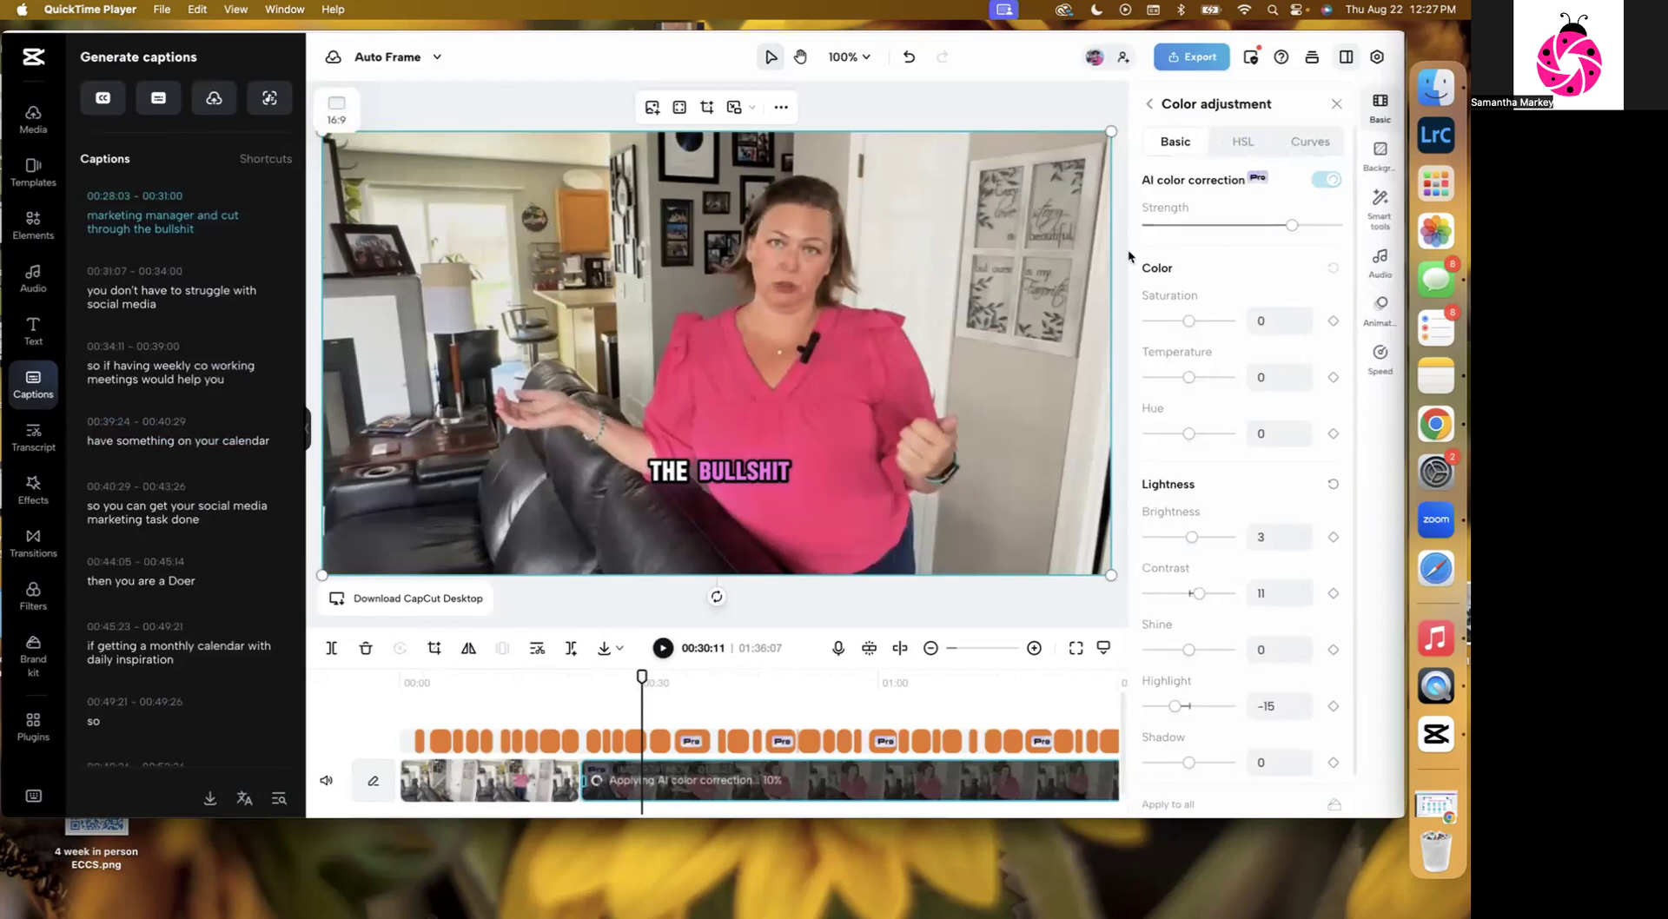
mouse_move(243, 577)
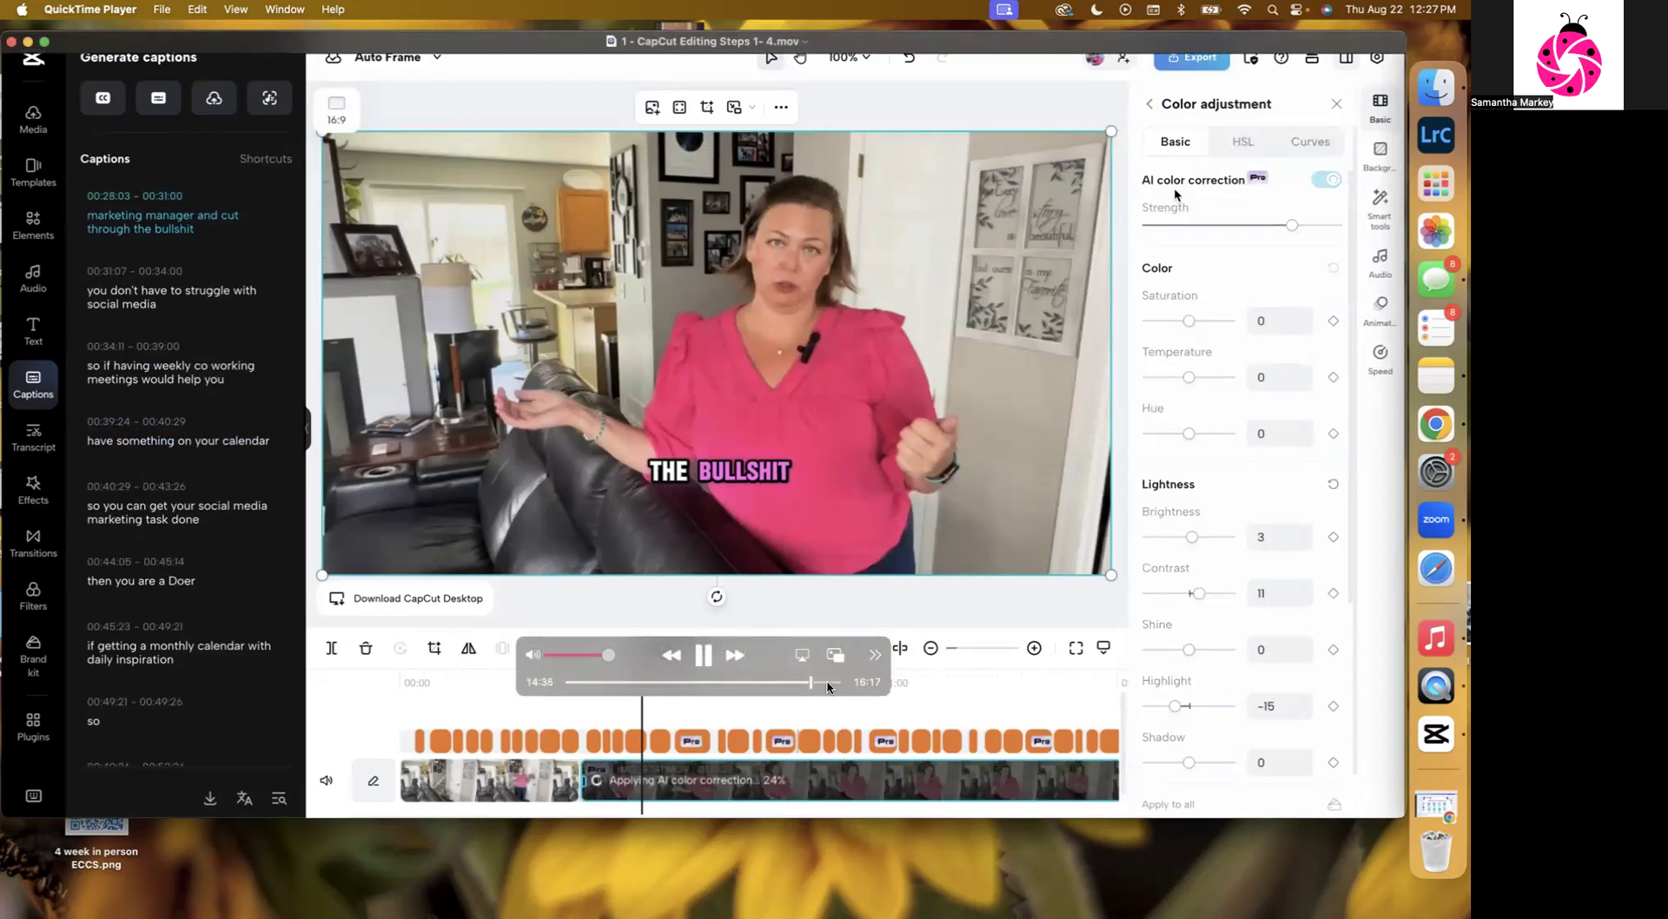
click(827, 683)
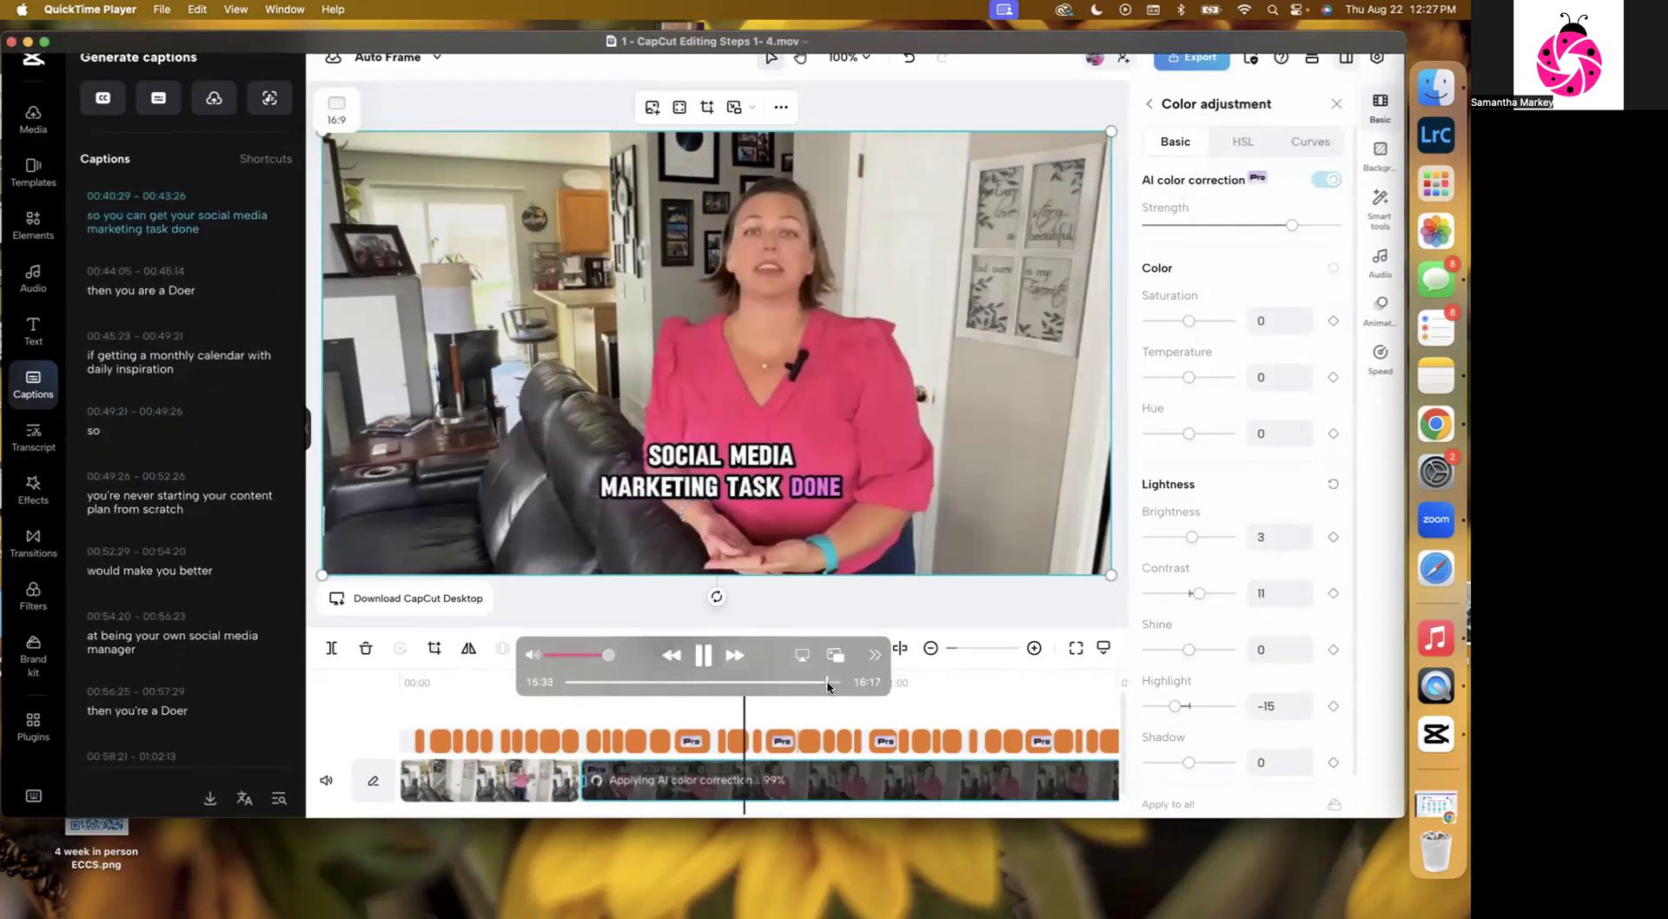
drag(827, 683, 860, 686)
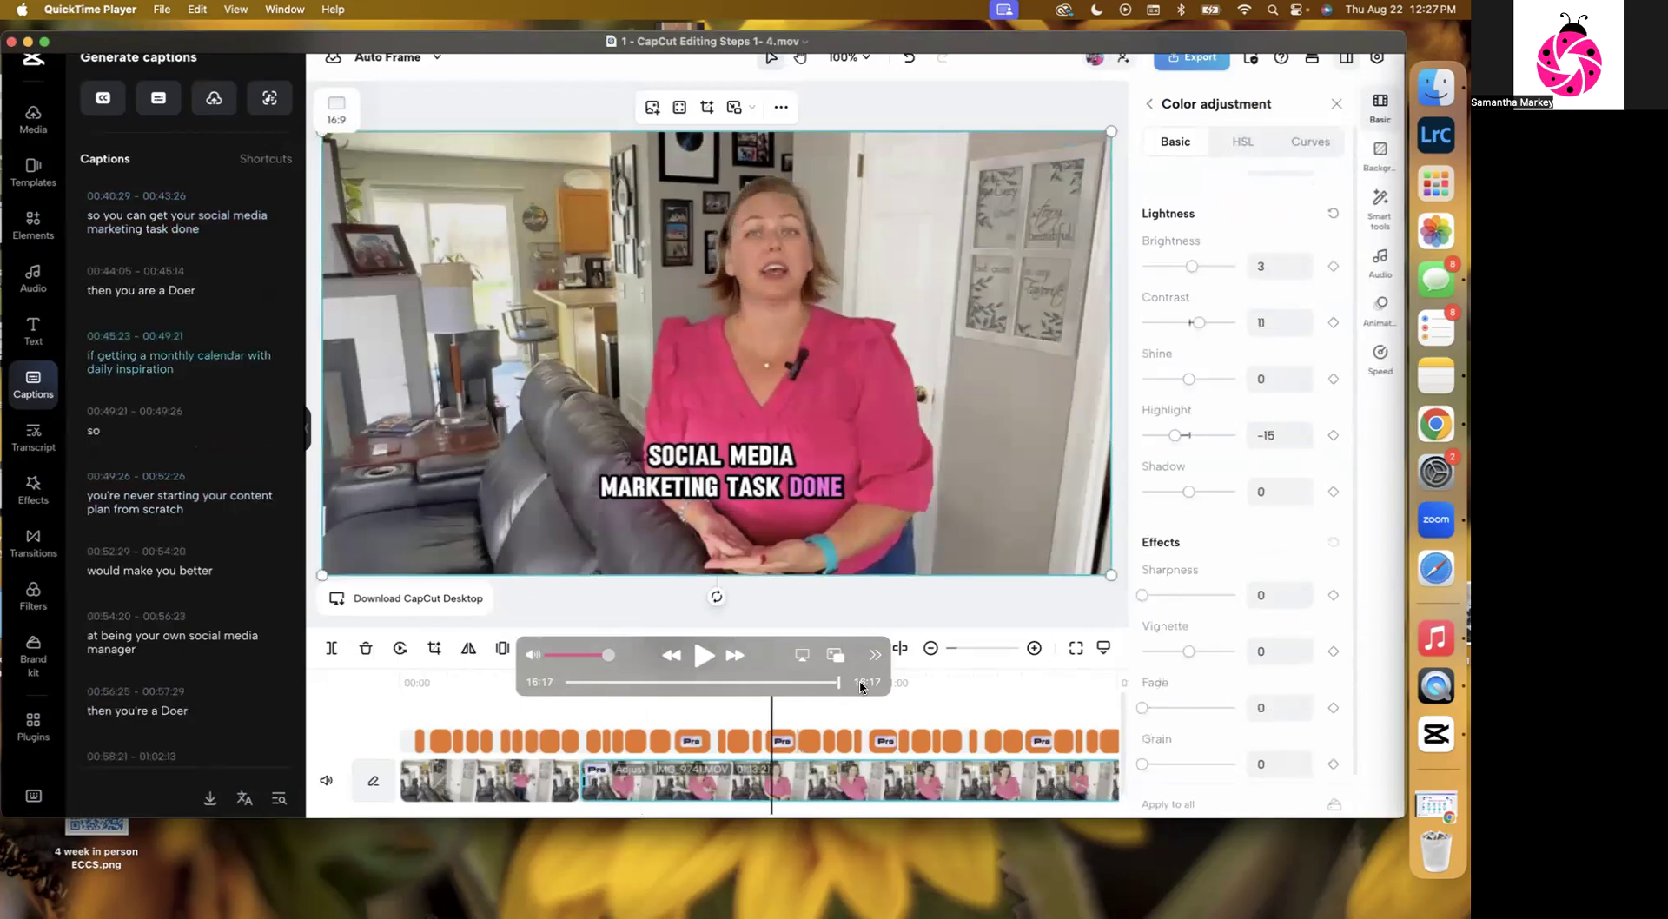
click(704, 656)
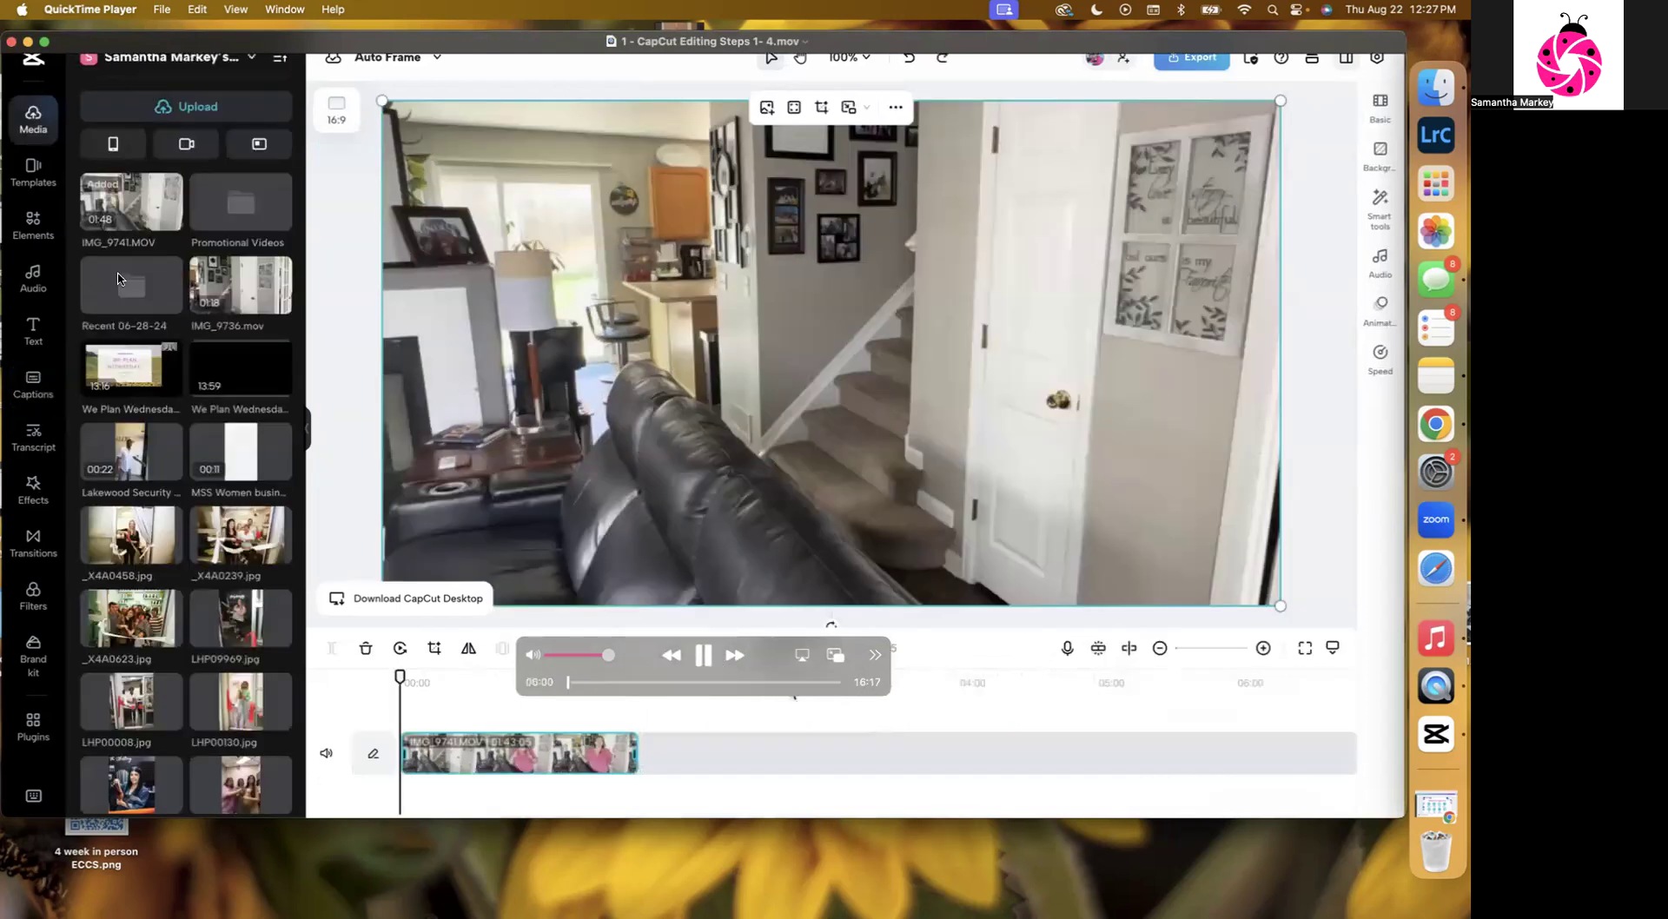
click(16, 47)
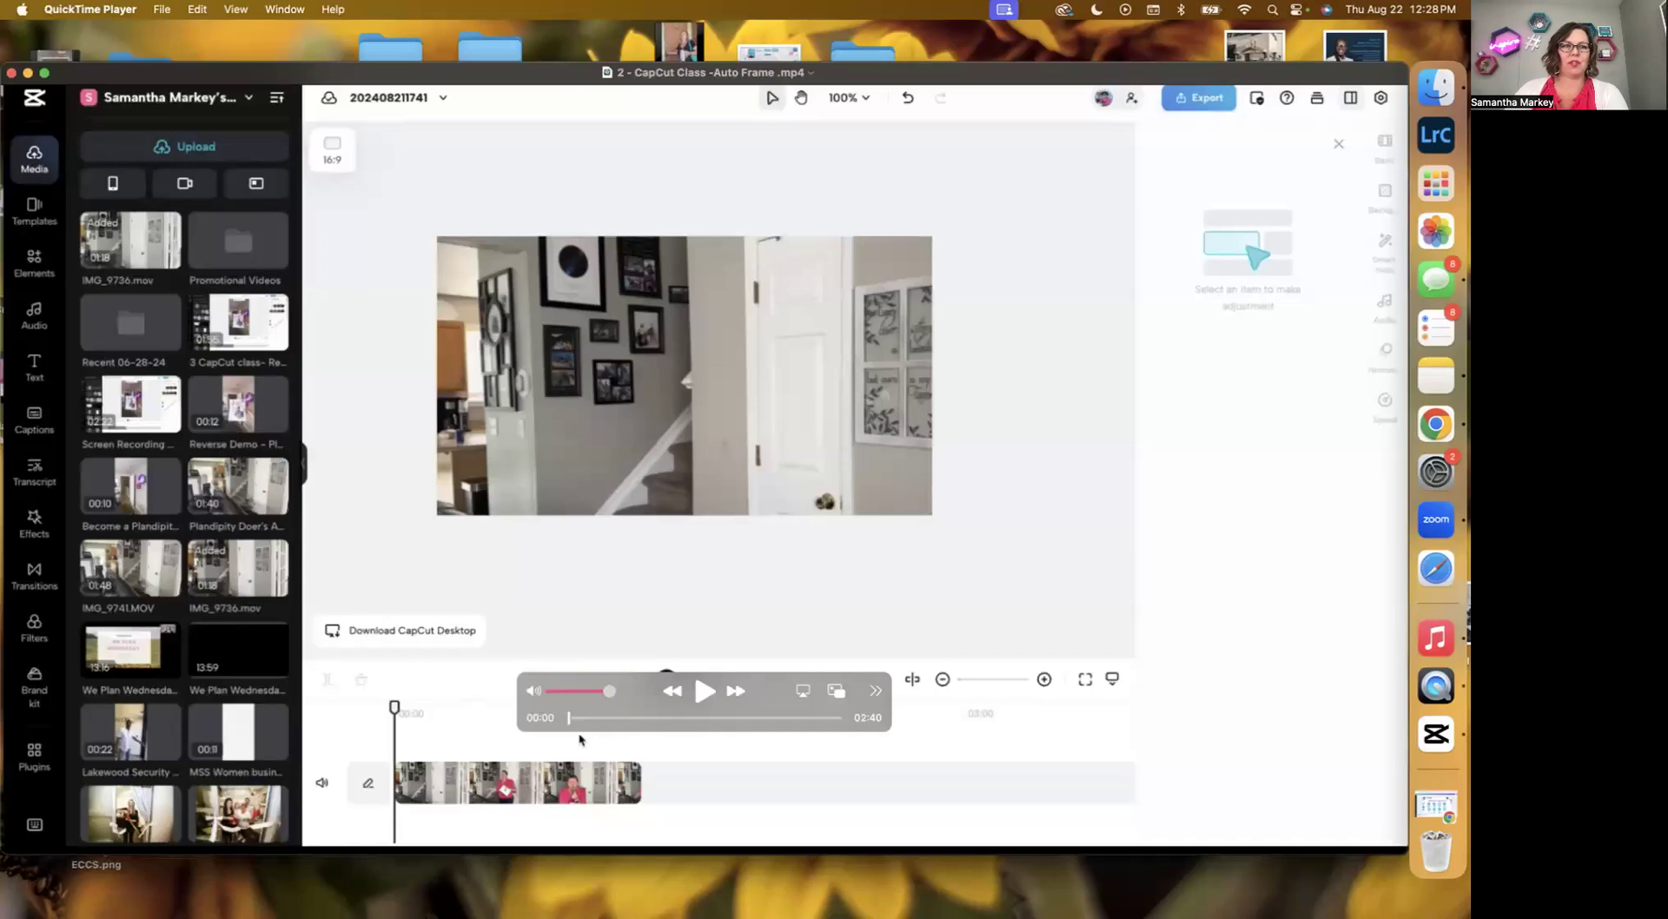
Play the Auto Frame demonstration recording to review the clip reframed to 9:16.
mouse_move(224, 614)
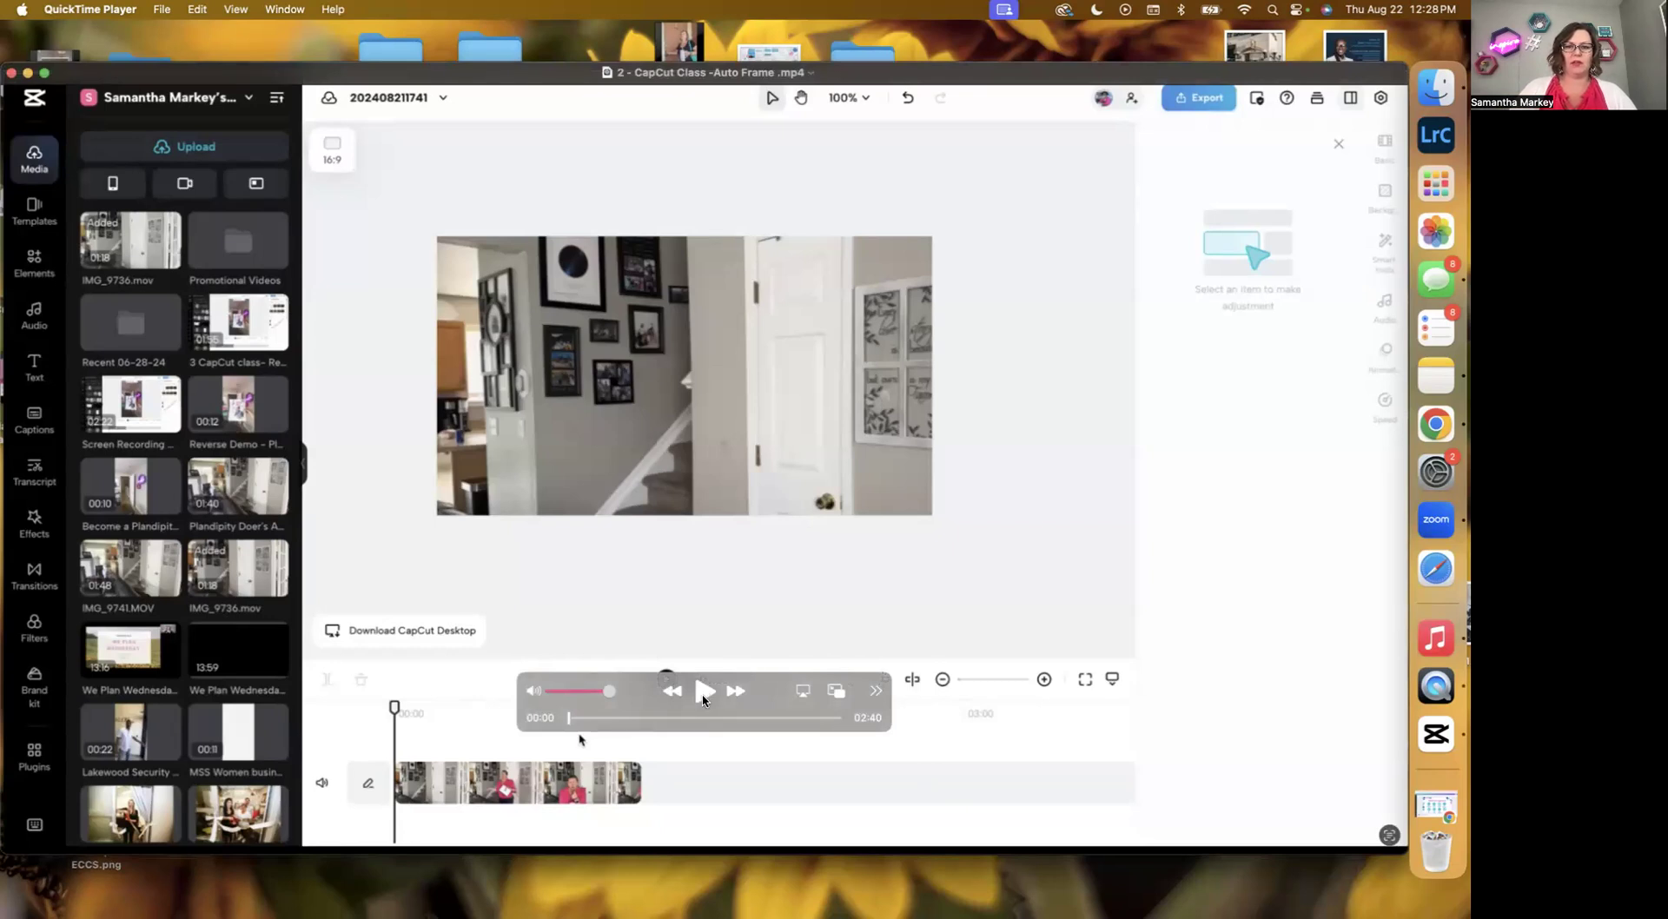
click(703, 691)
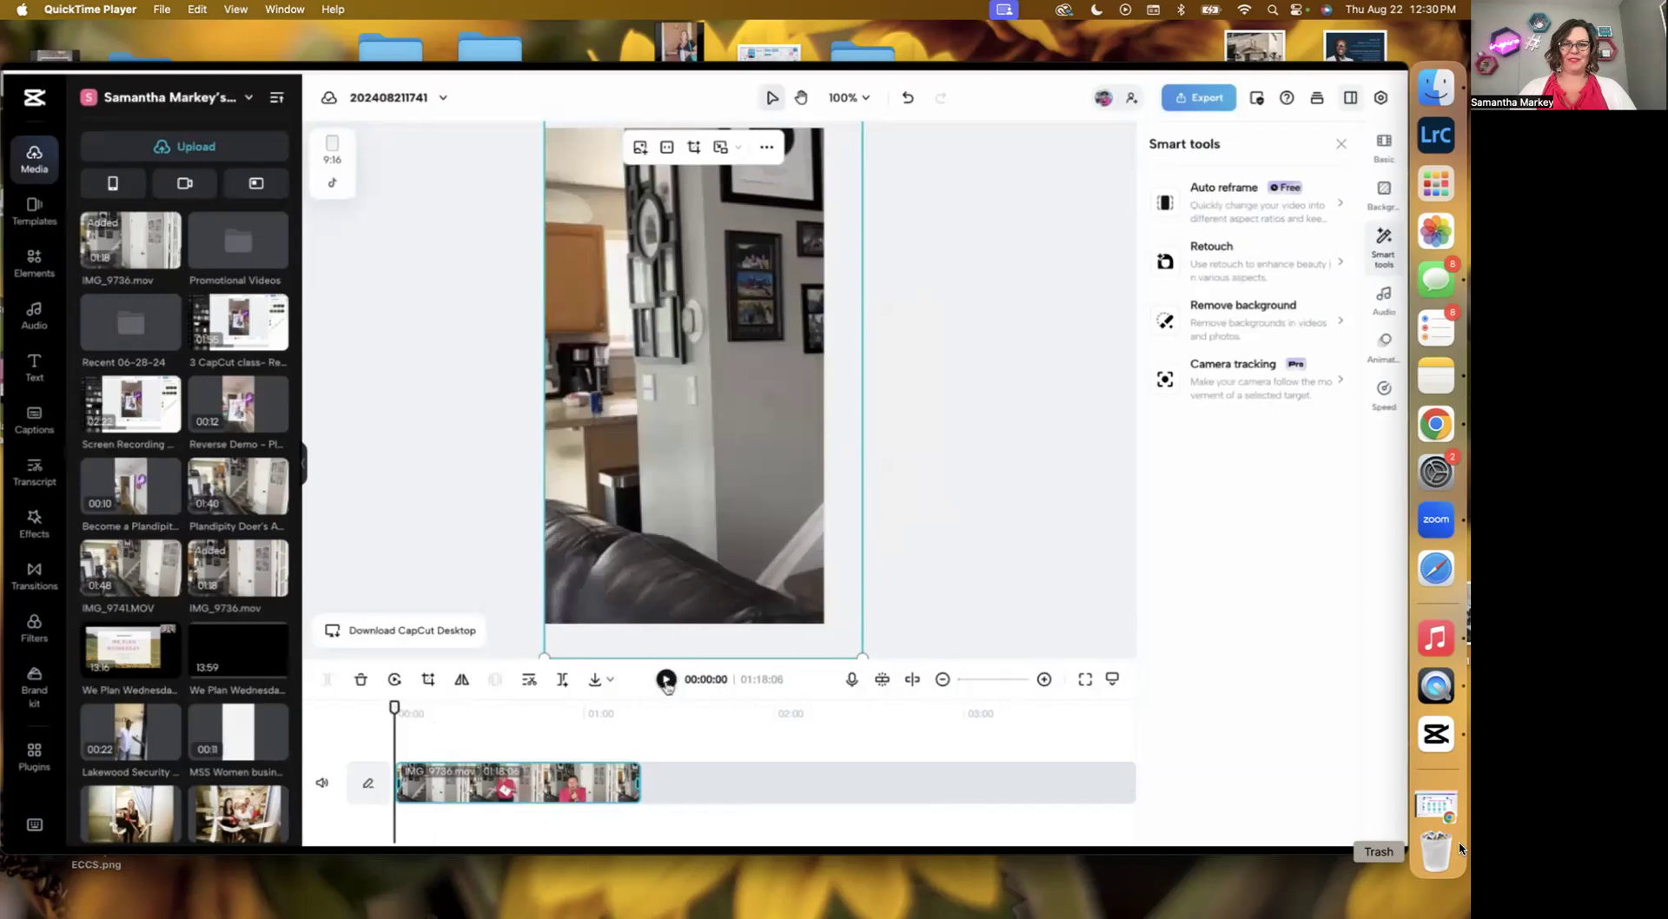
click(666, 680)
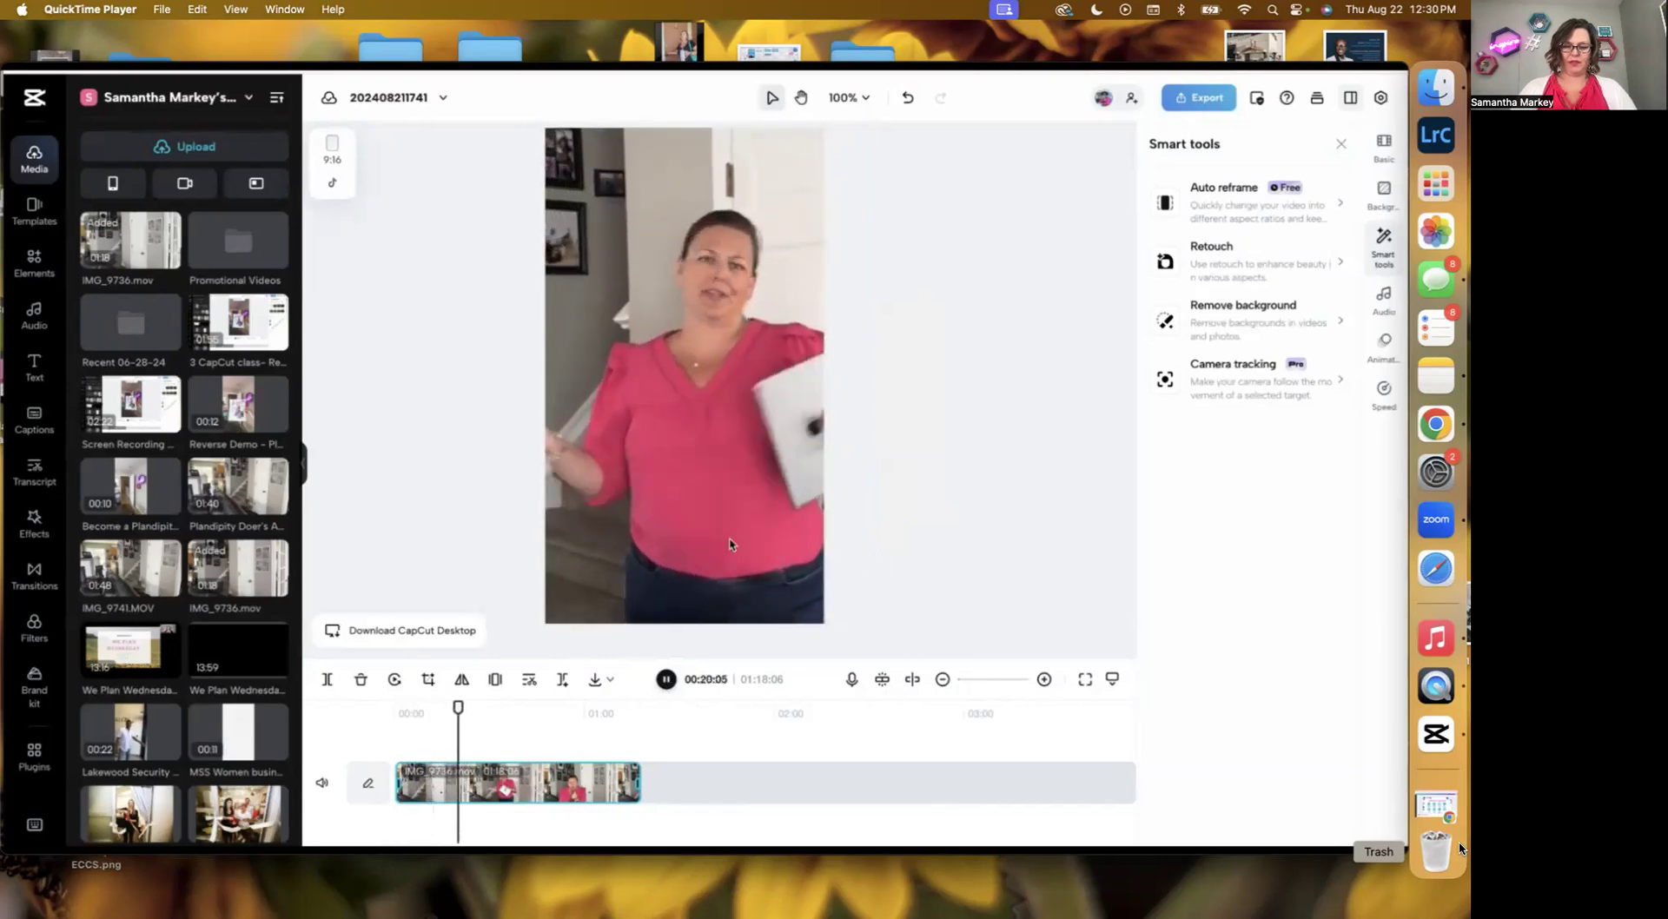
click(665, 679)
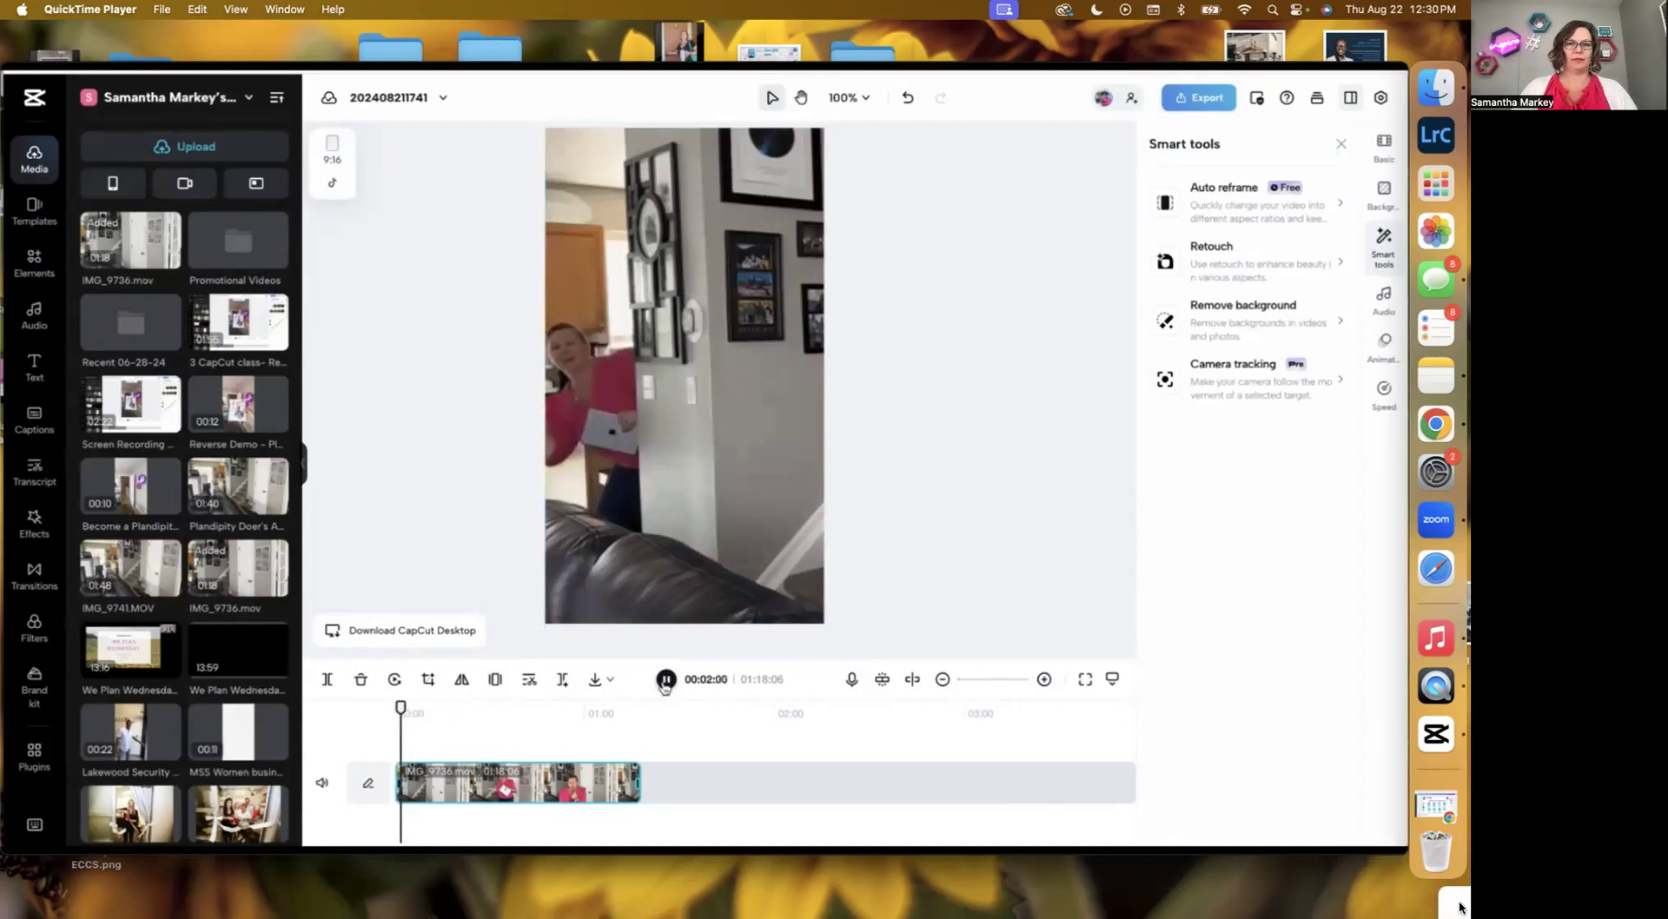
mouse_move(1287, 693)
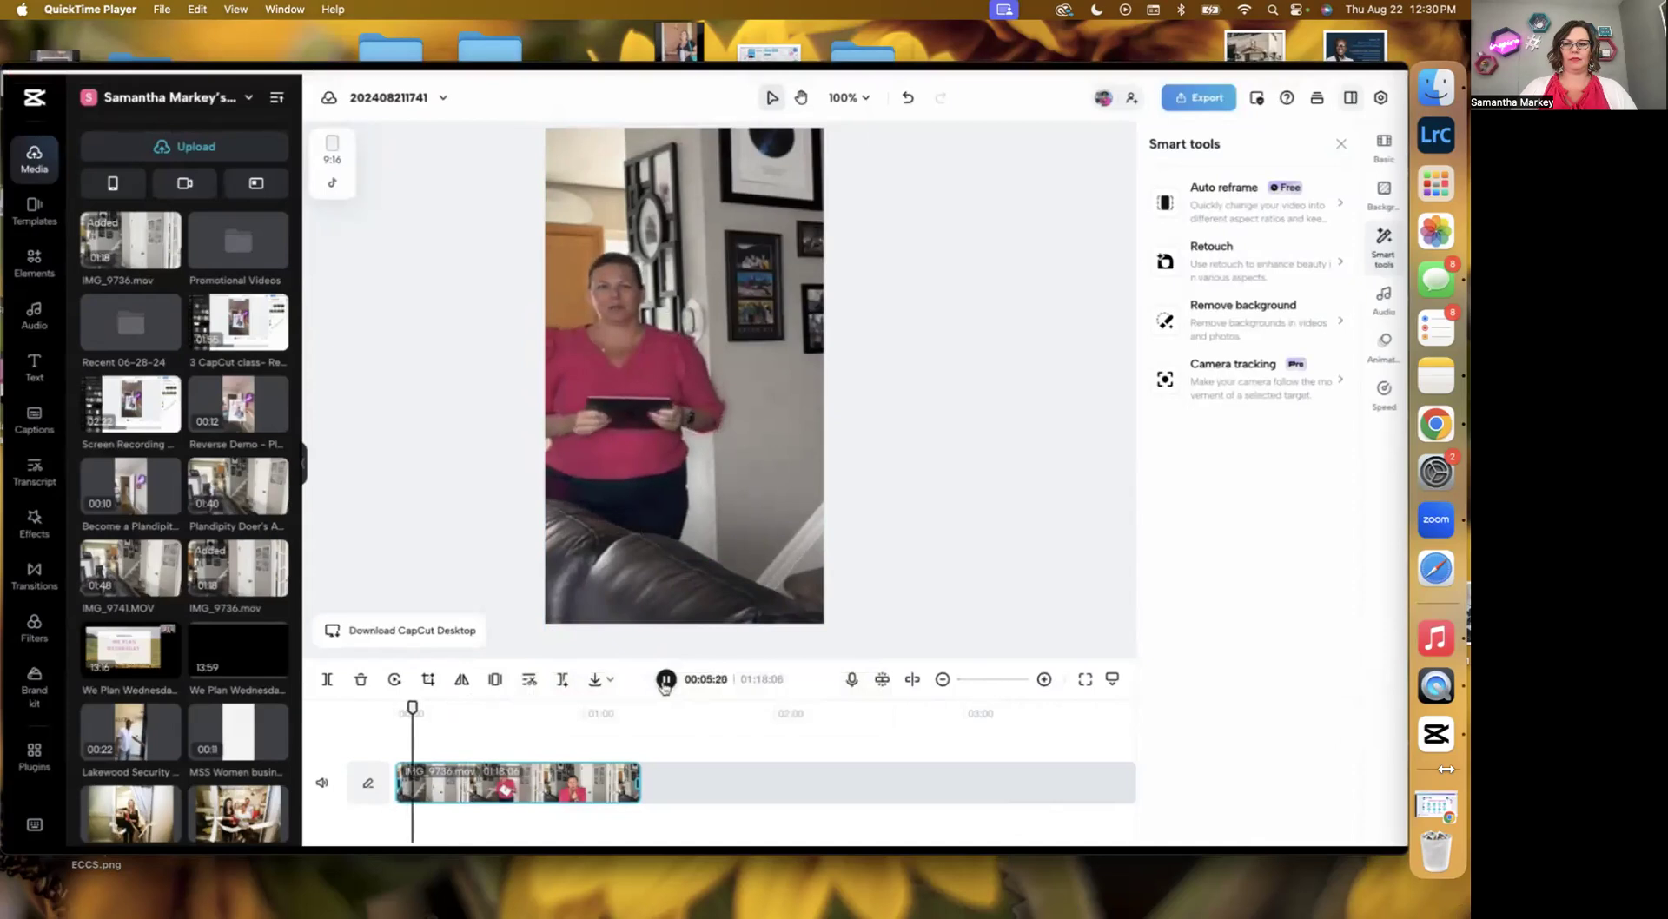
Close the Auto Frame recording and play the Reversing demonstration recording.
mouse_move(1371, 776)
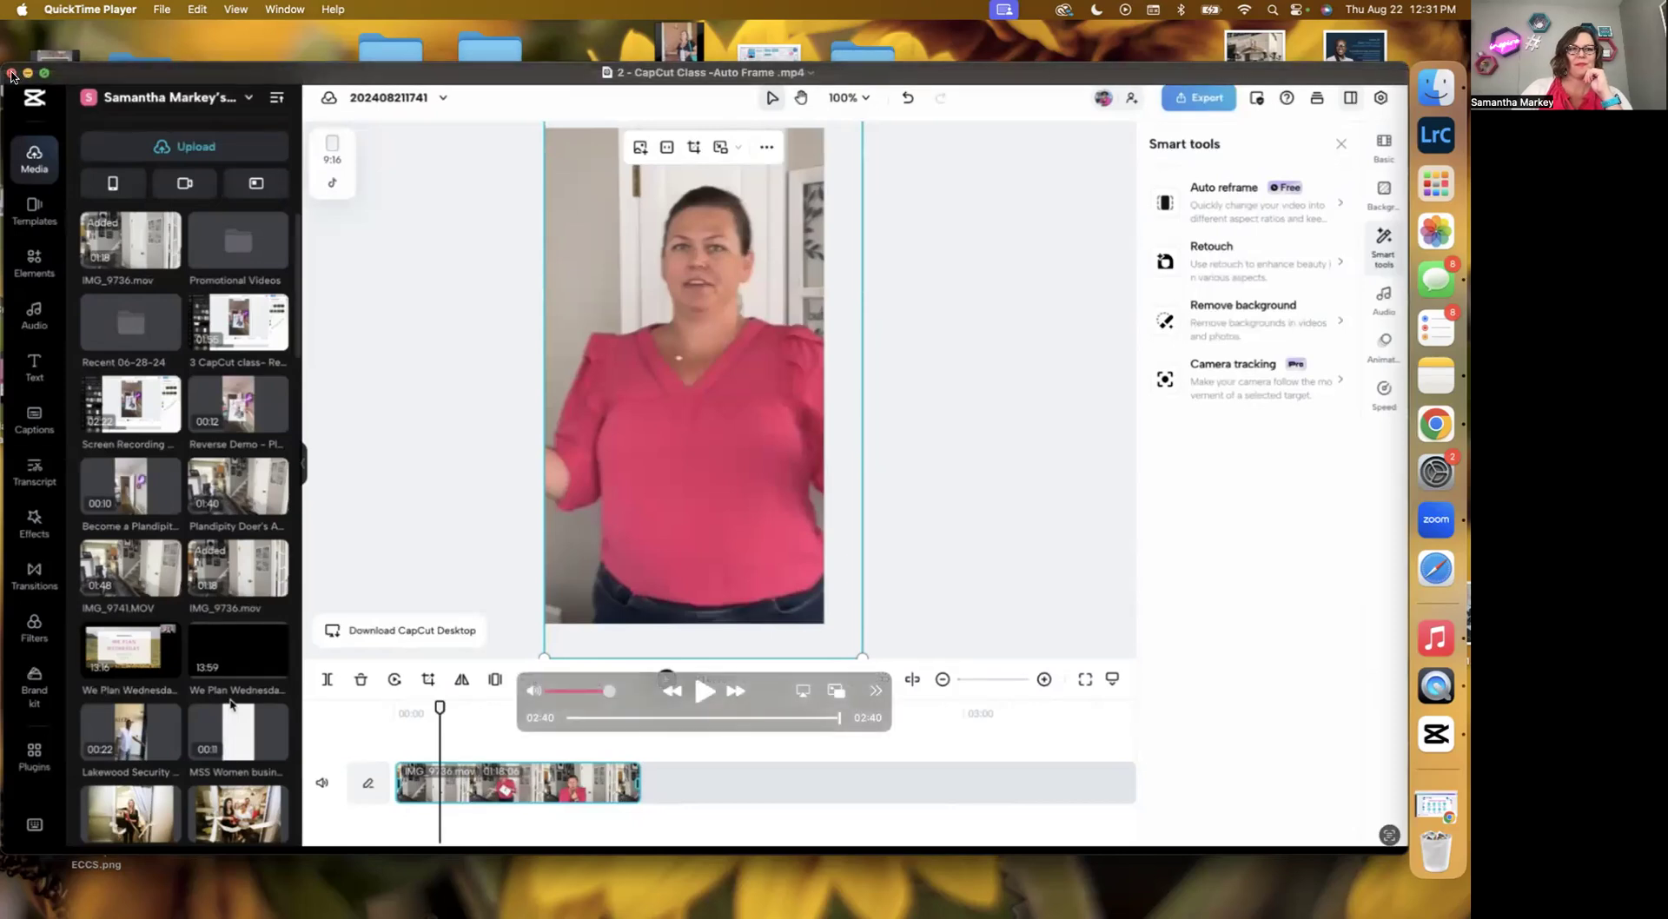
click(11, 74)
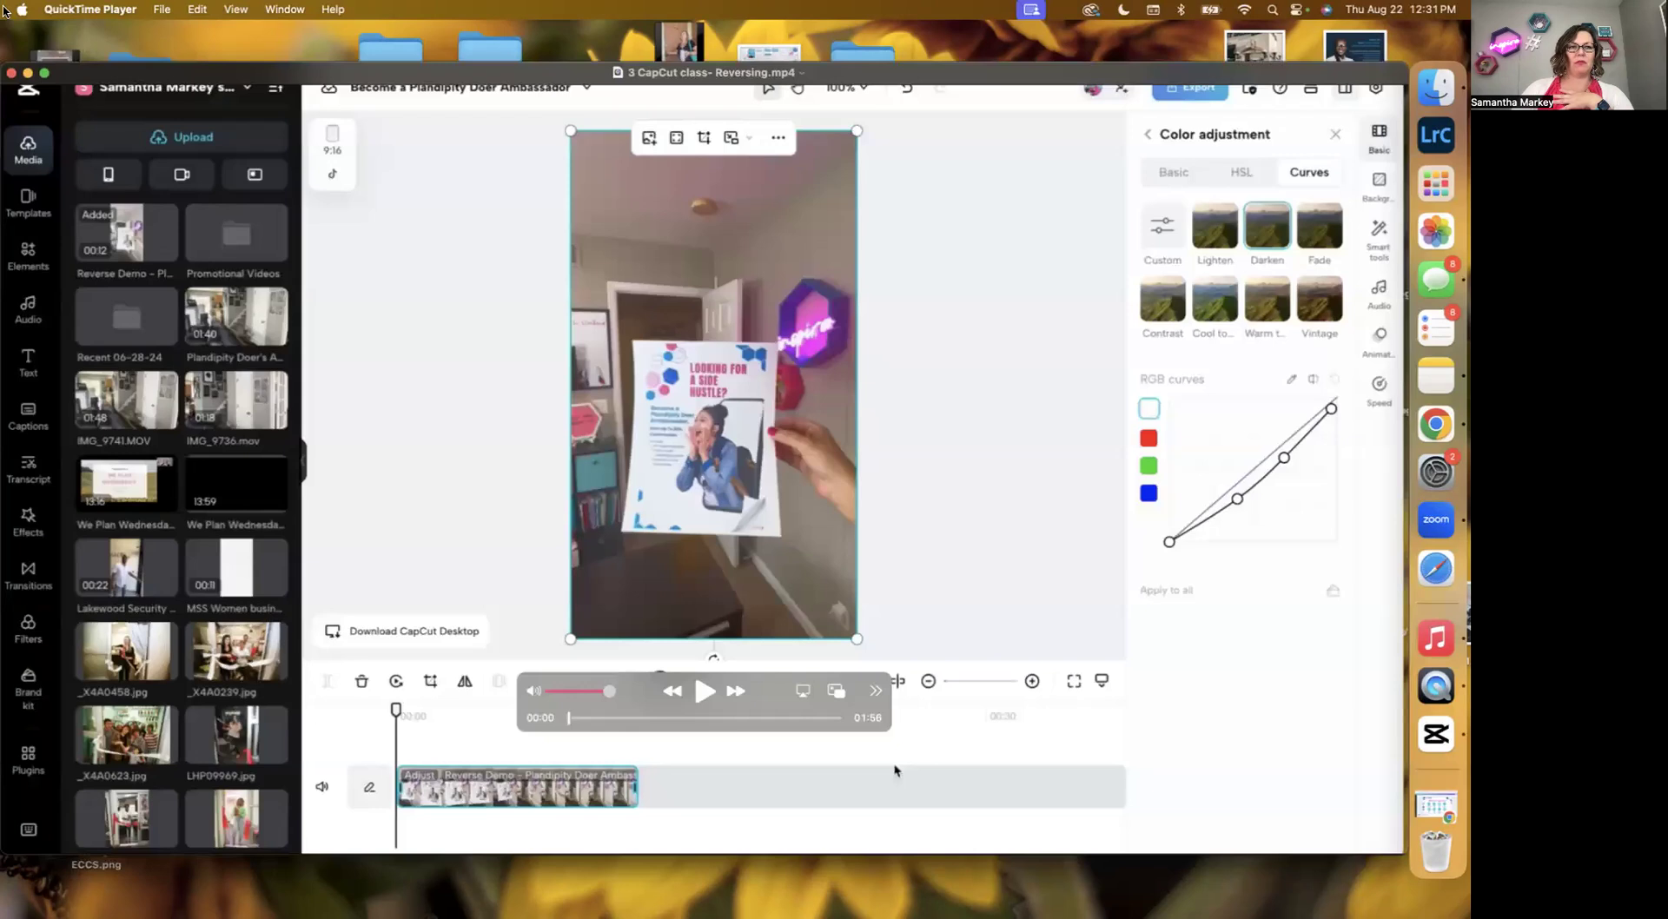
drag(207, 69, 207, 50)
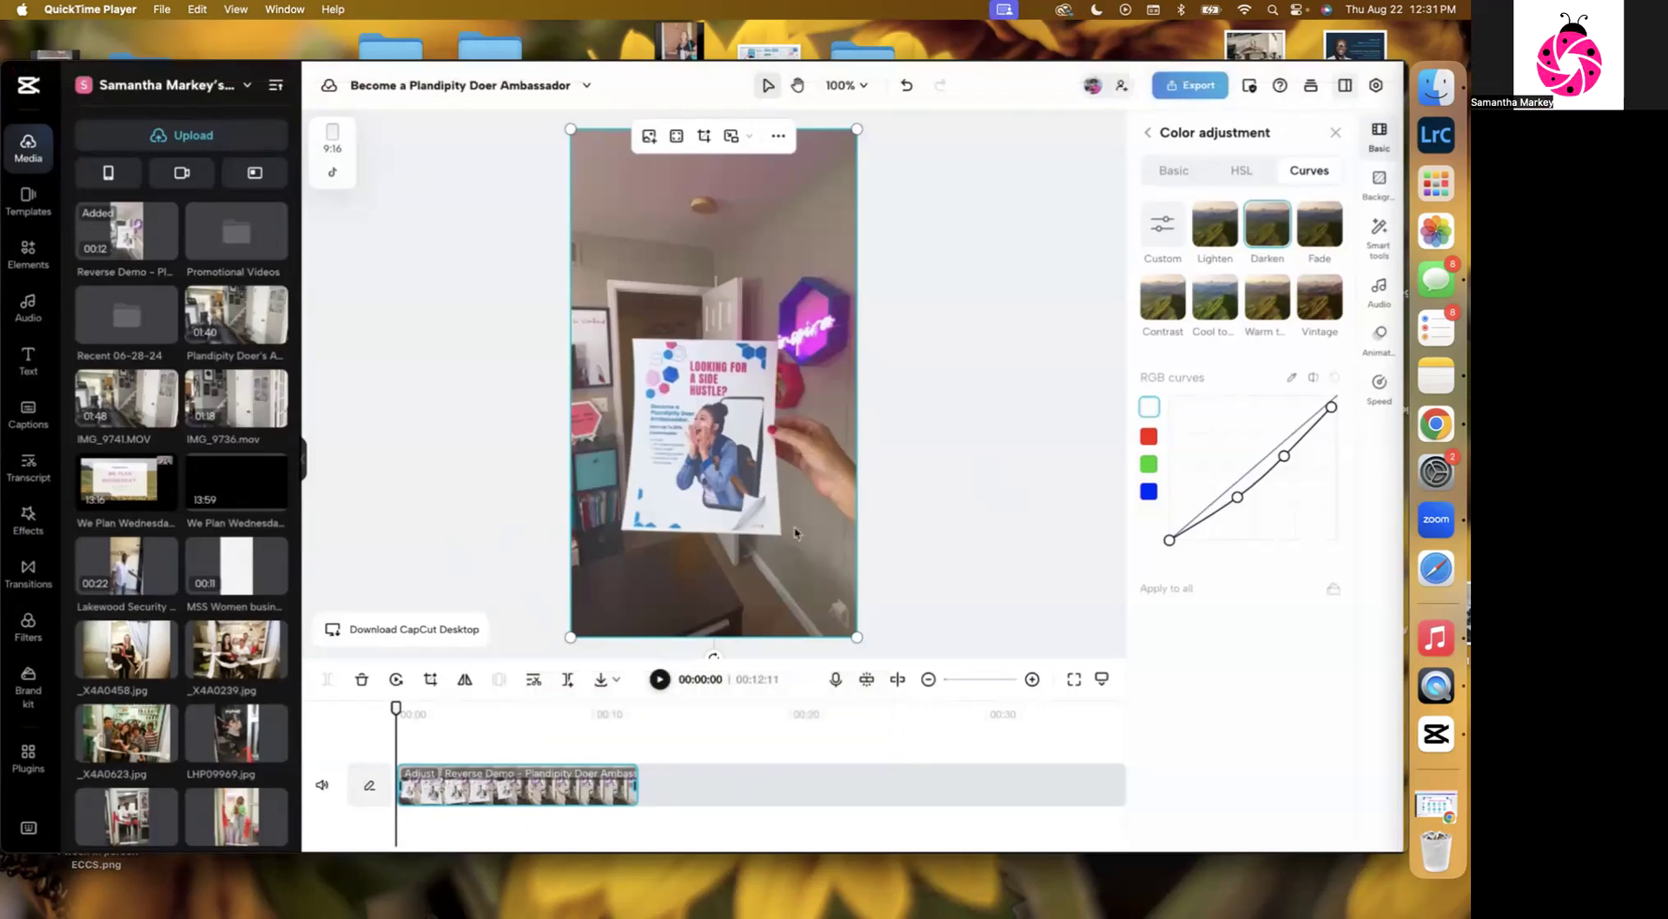
Separate the audio from the Reverse Demo clip and delete the detached audio track.
right_click(543, 793)
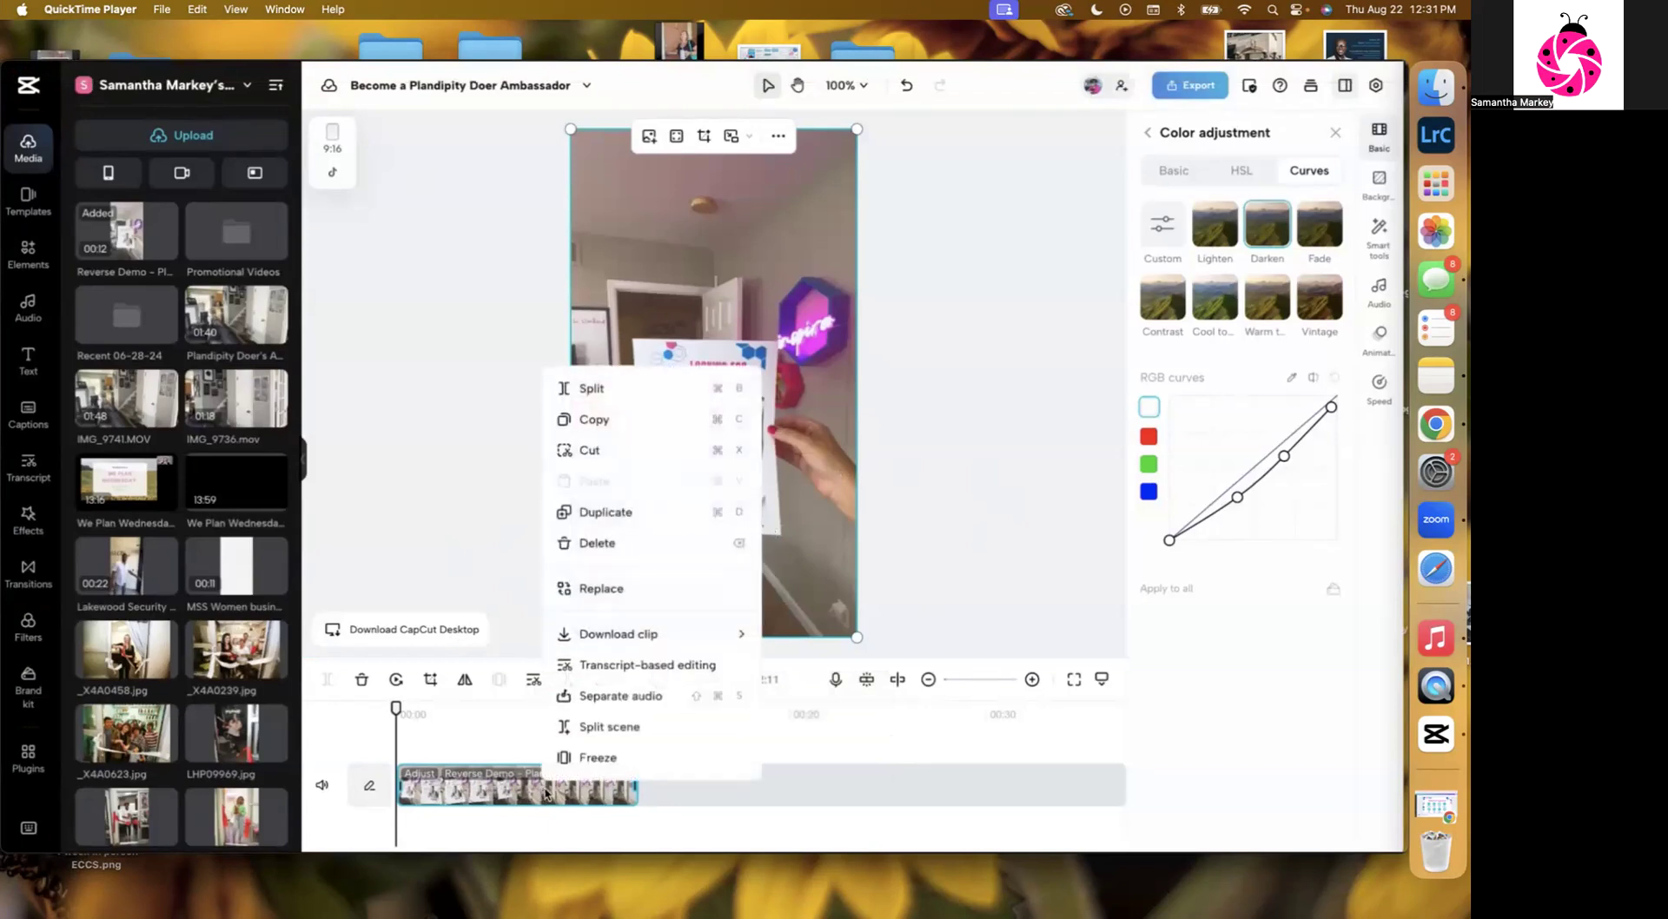
click(620, 696)
click(527, 825)
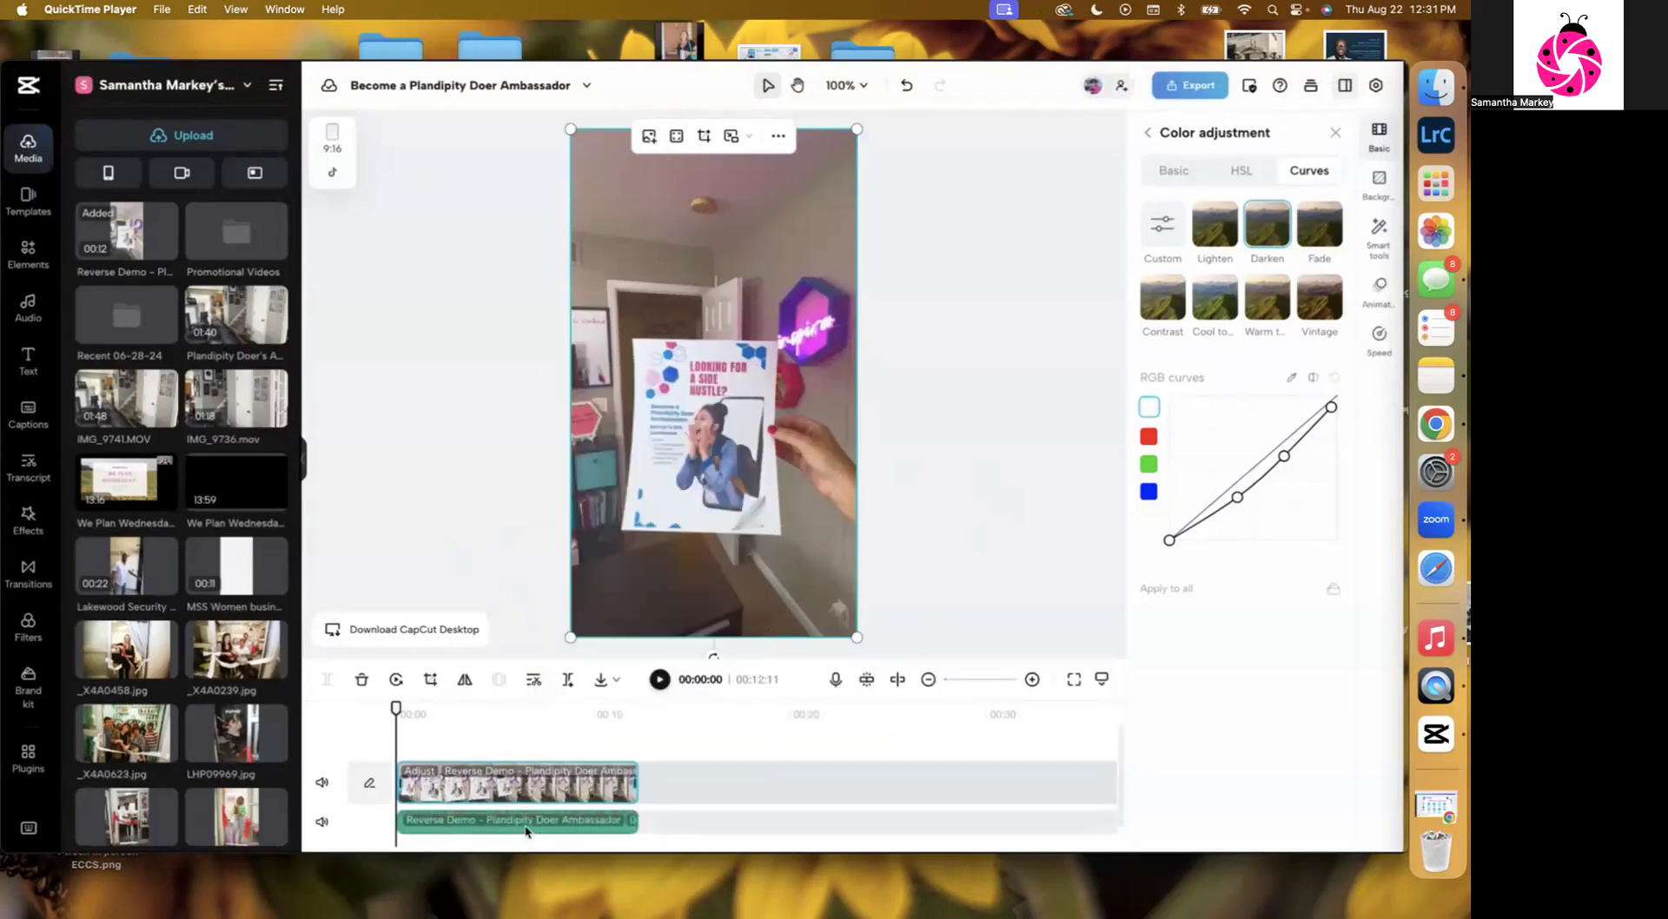
key(Delete)
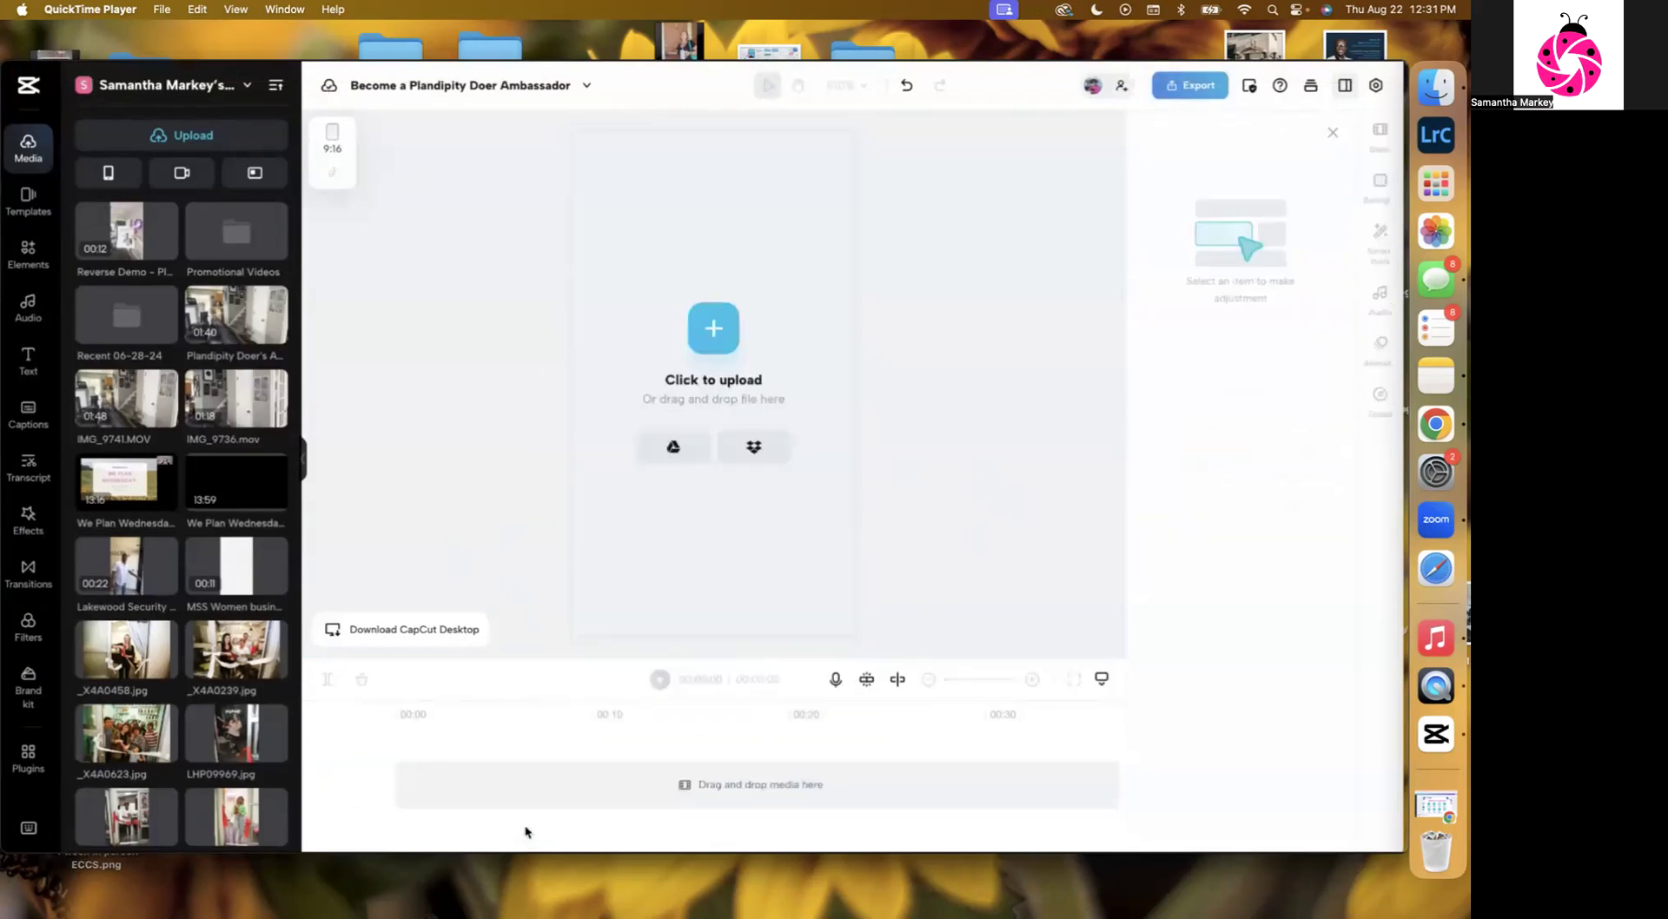
click(901, 85)
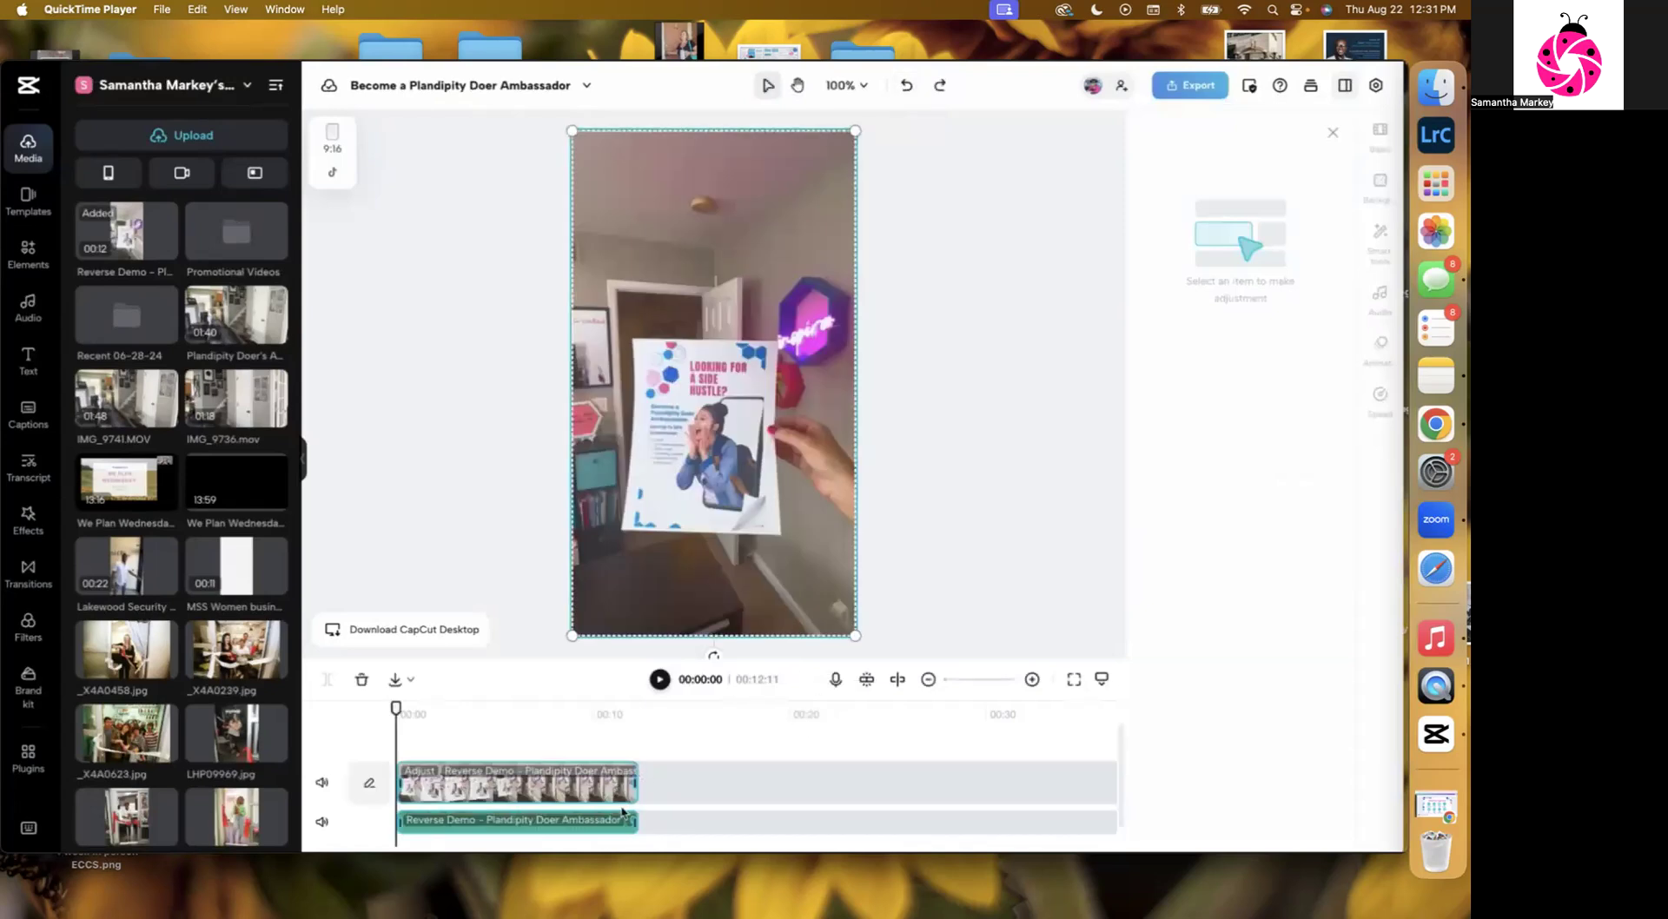
click(711, 809)
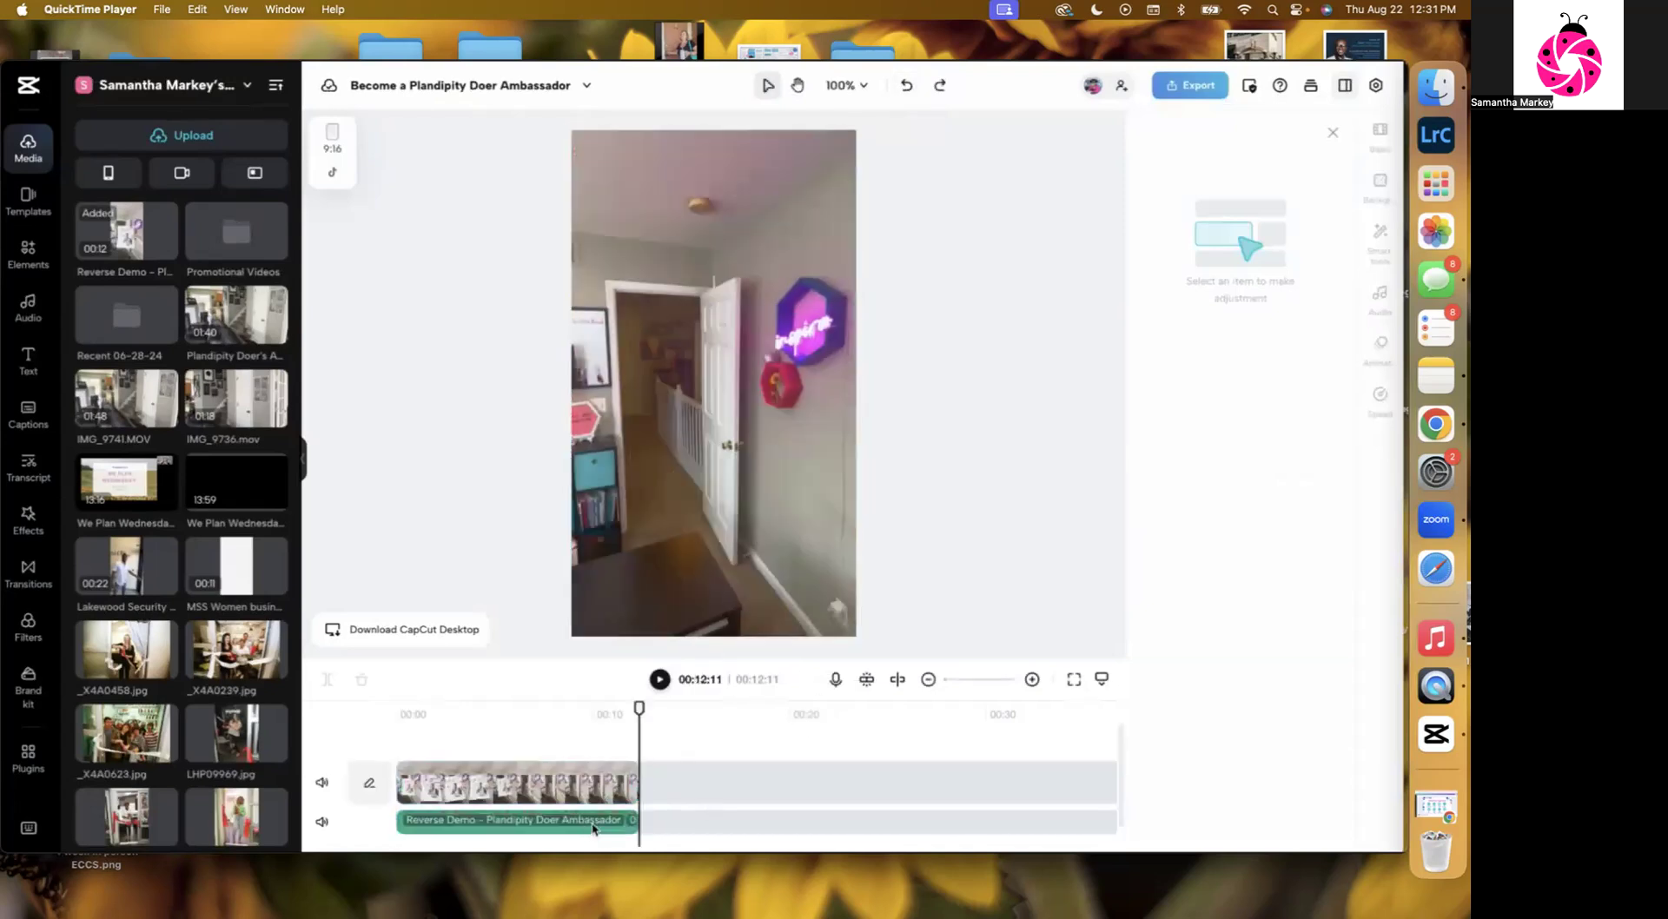
click(584, 831)
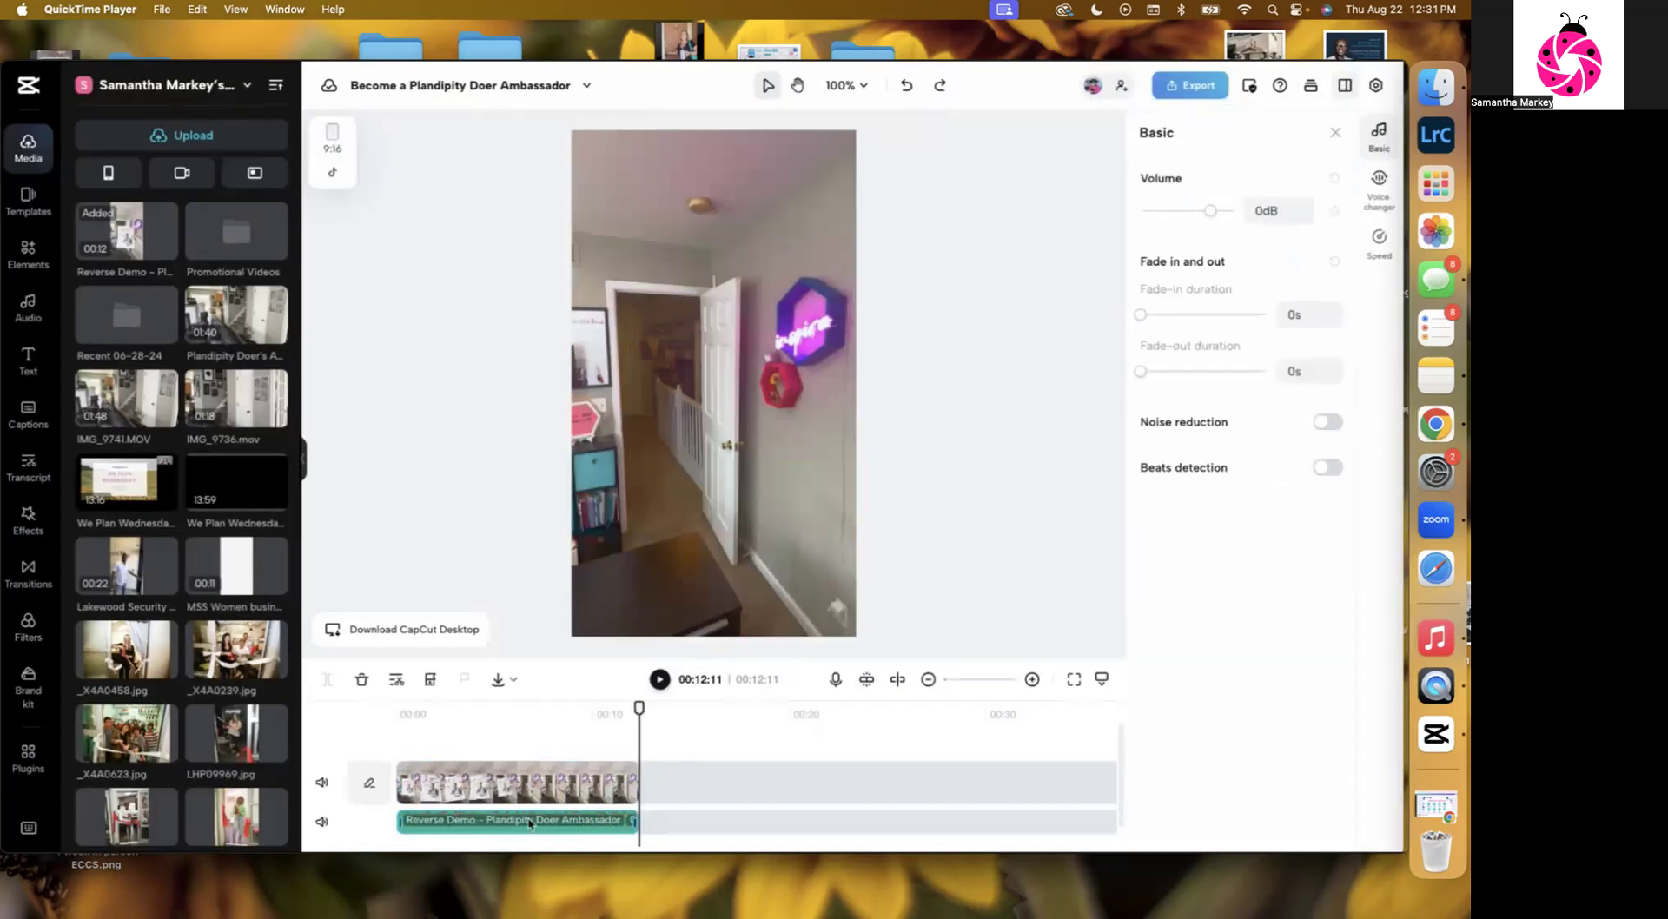
key(Delete)
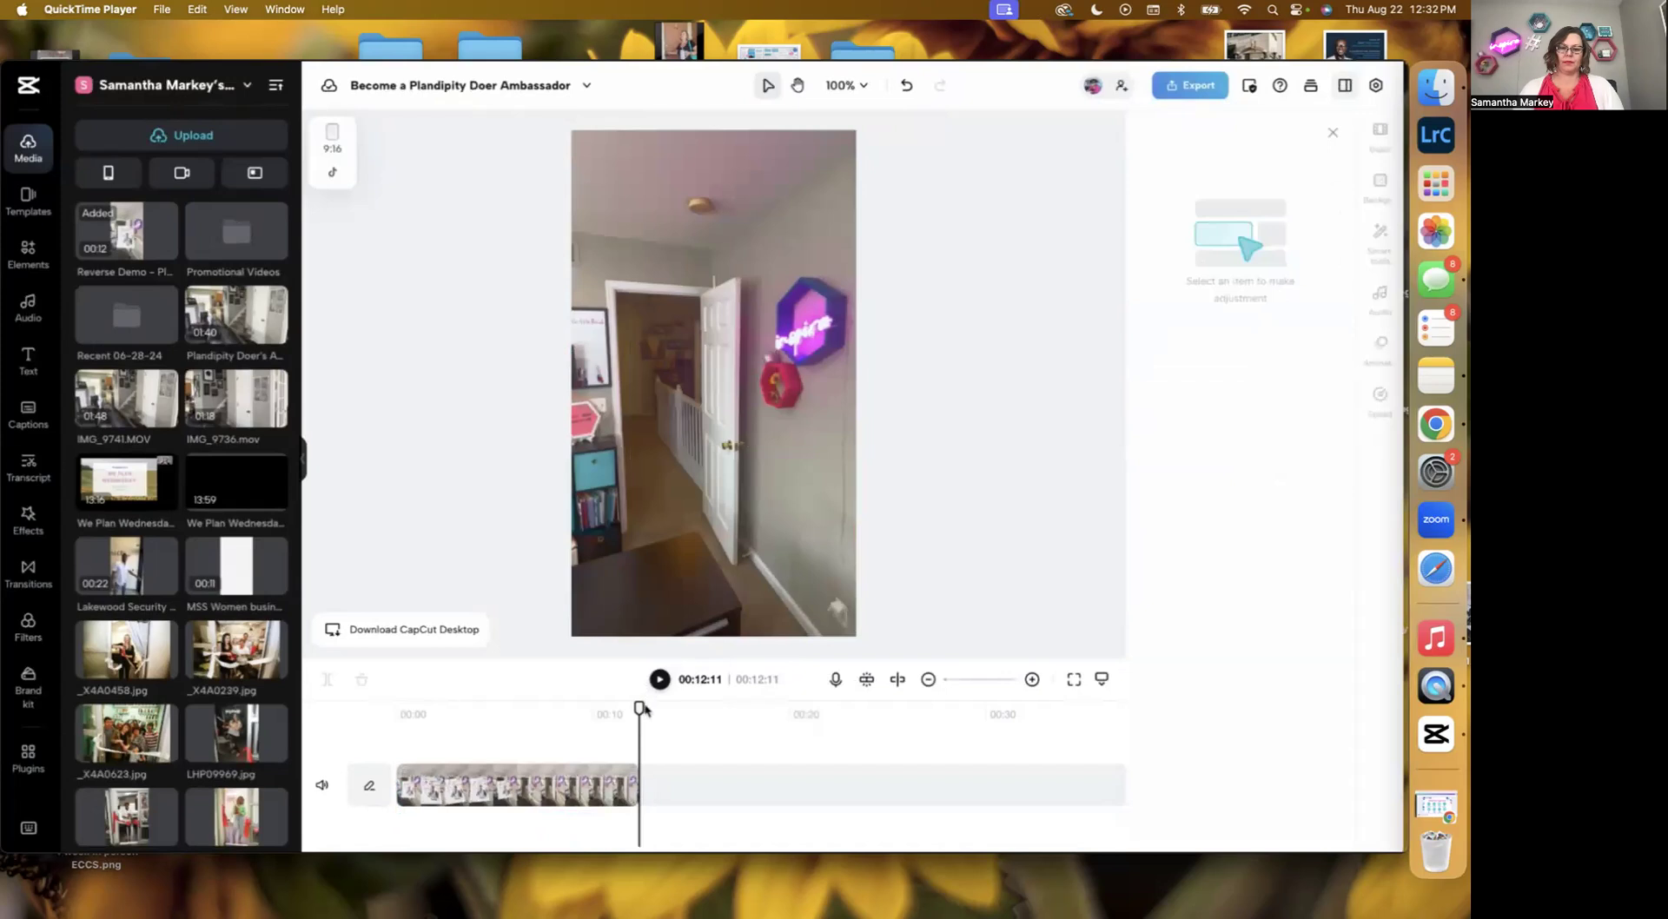
Play the muted clip from the beginning to review it.
drag(639, 706, 393, 706)
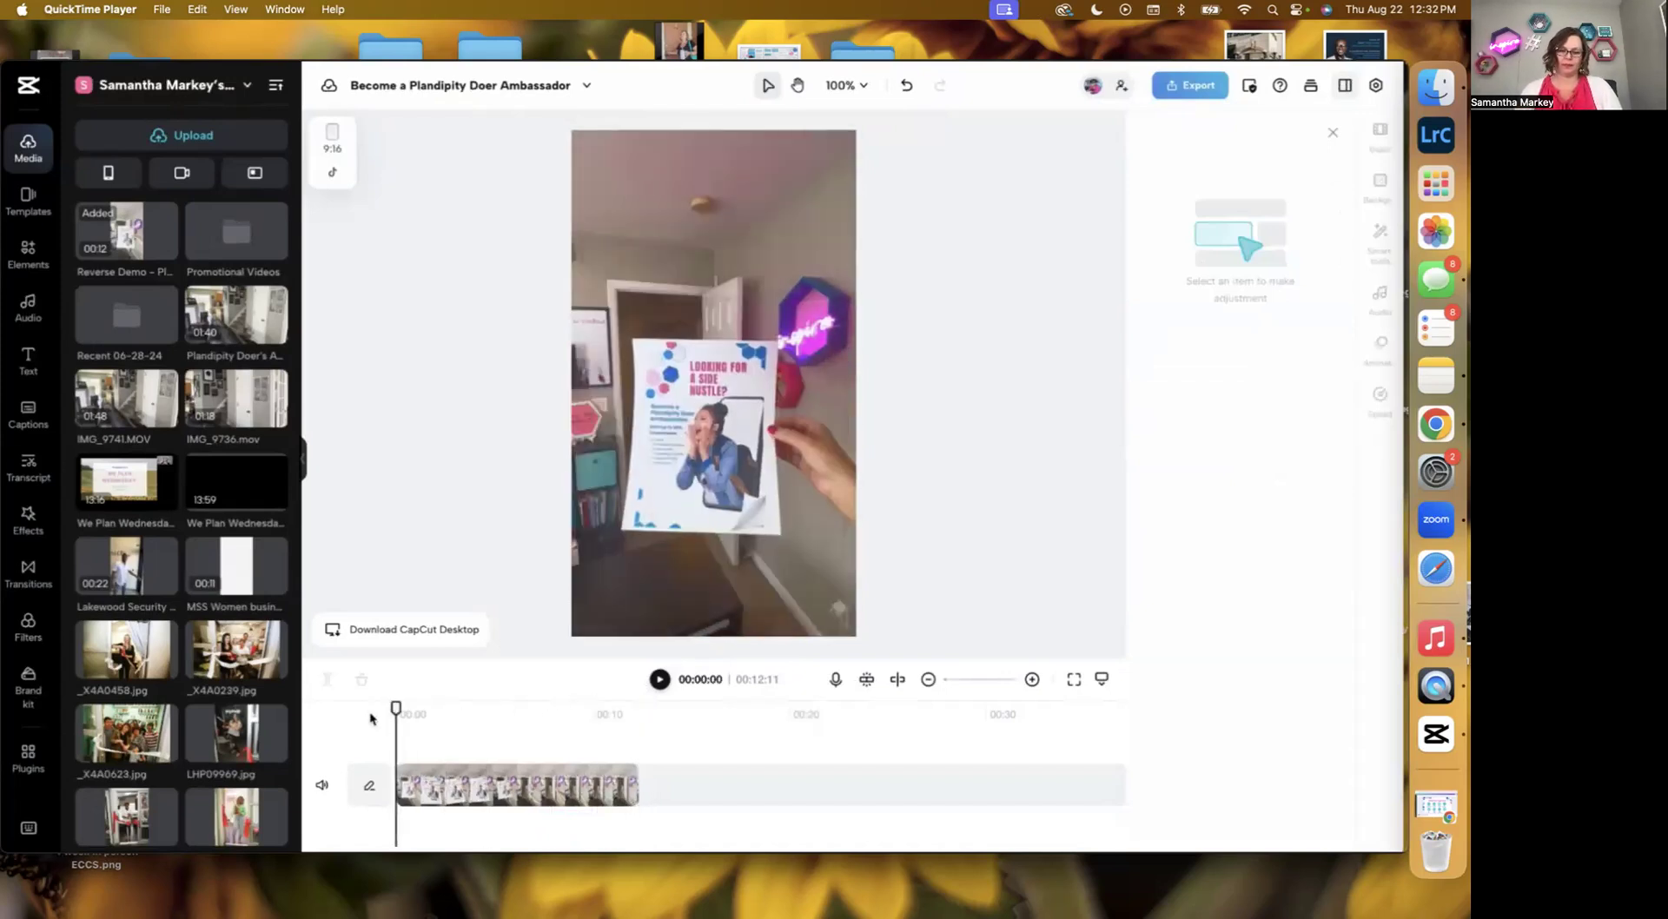
click(662, 682)
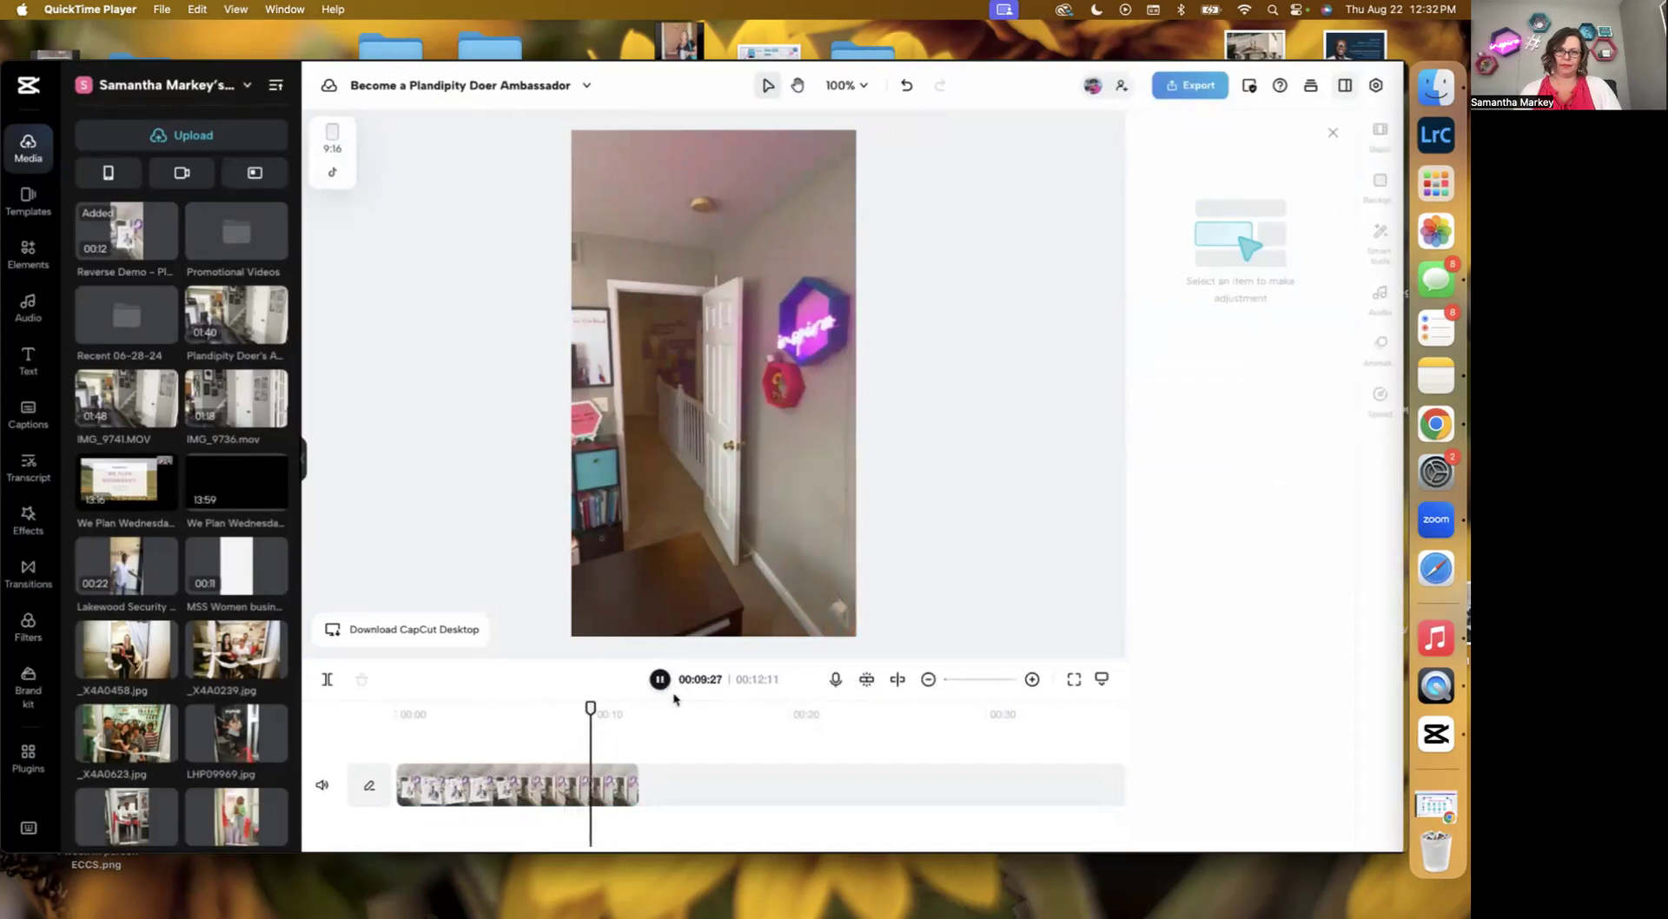
click(660, 680)
drag(601, 707, 378, 685)
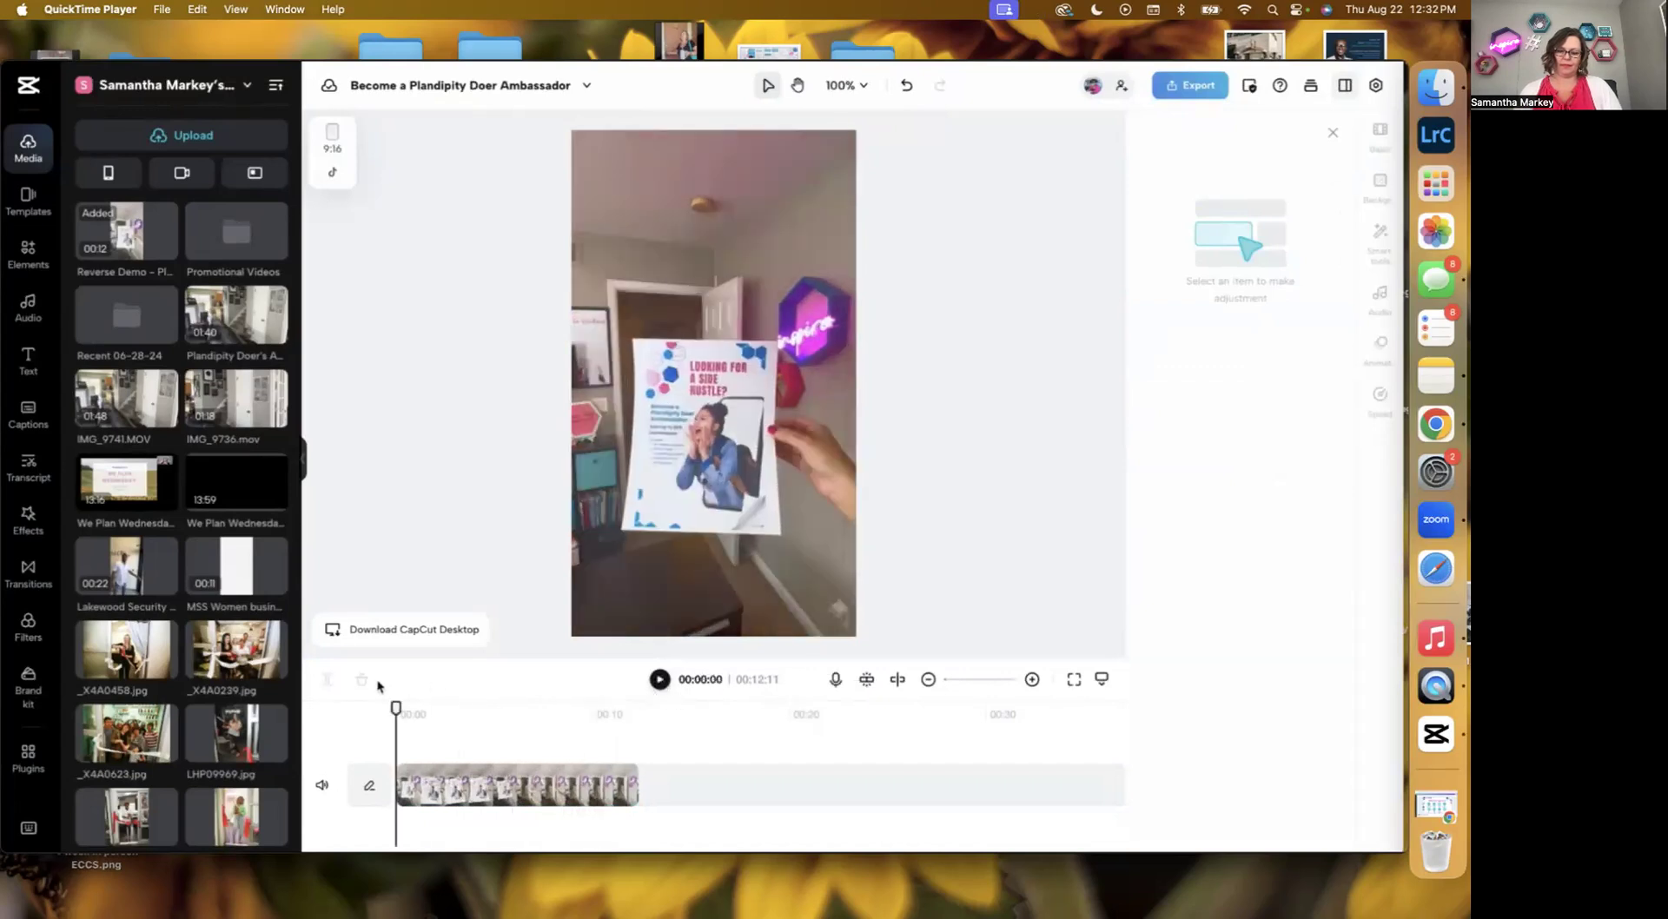
Reverse the video clip and play it.
click(551, 798)
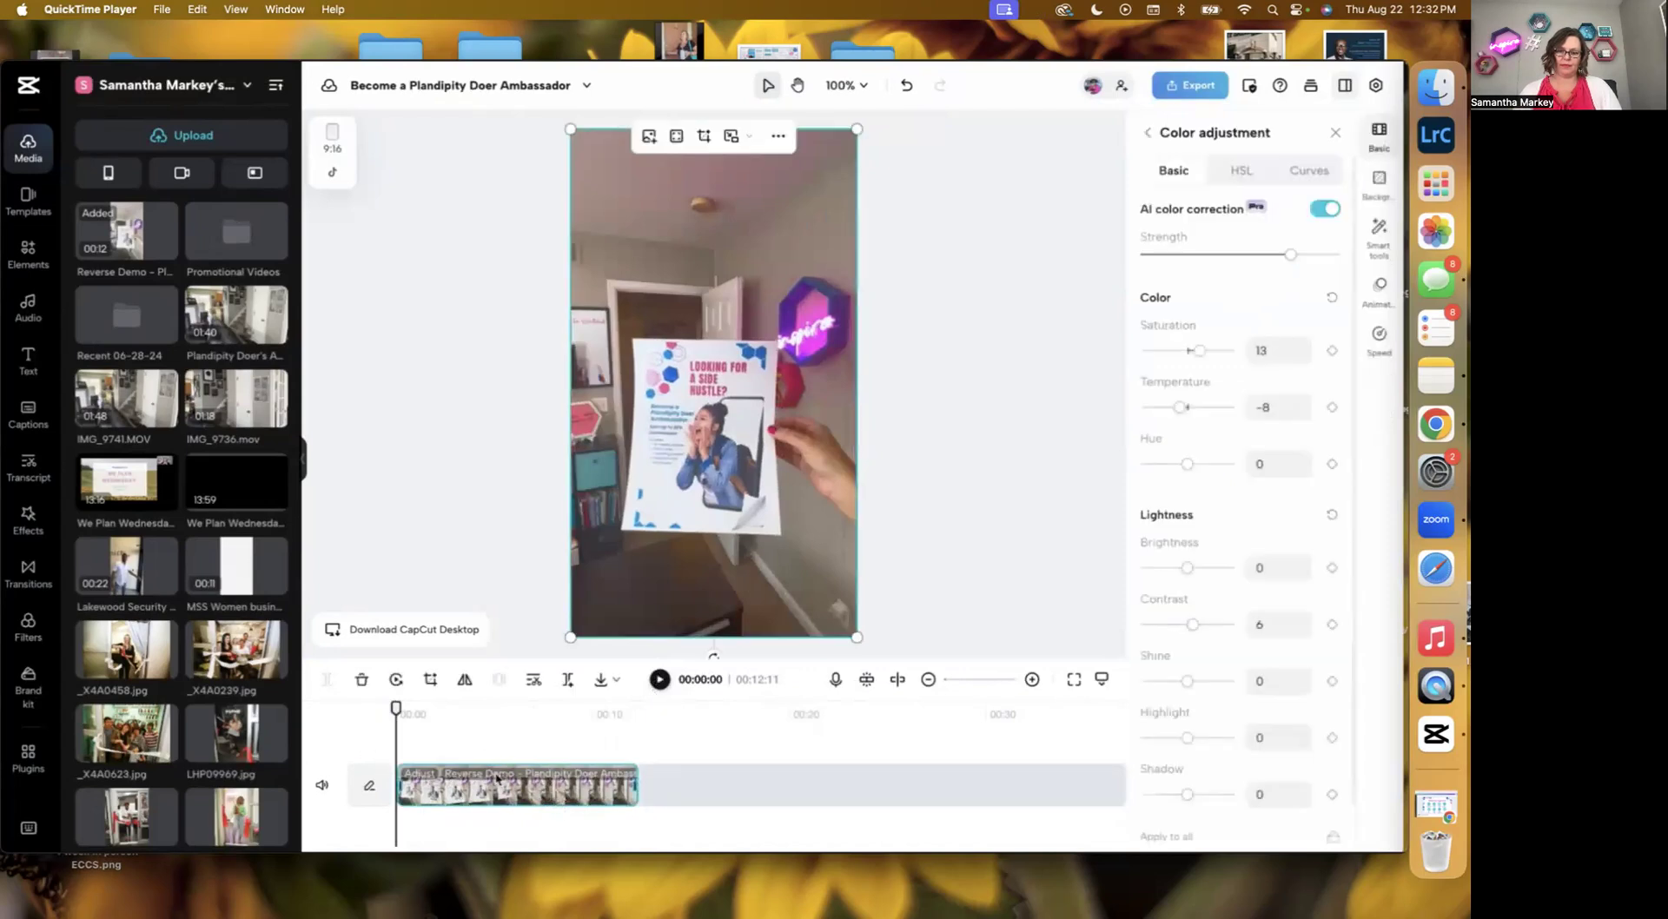
click(396, 682)
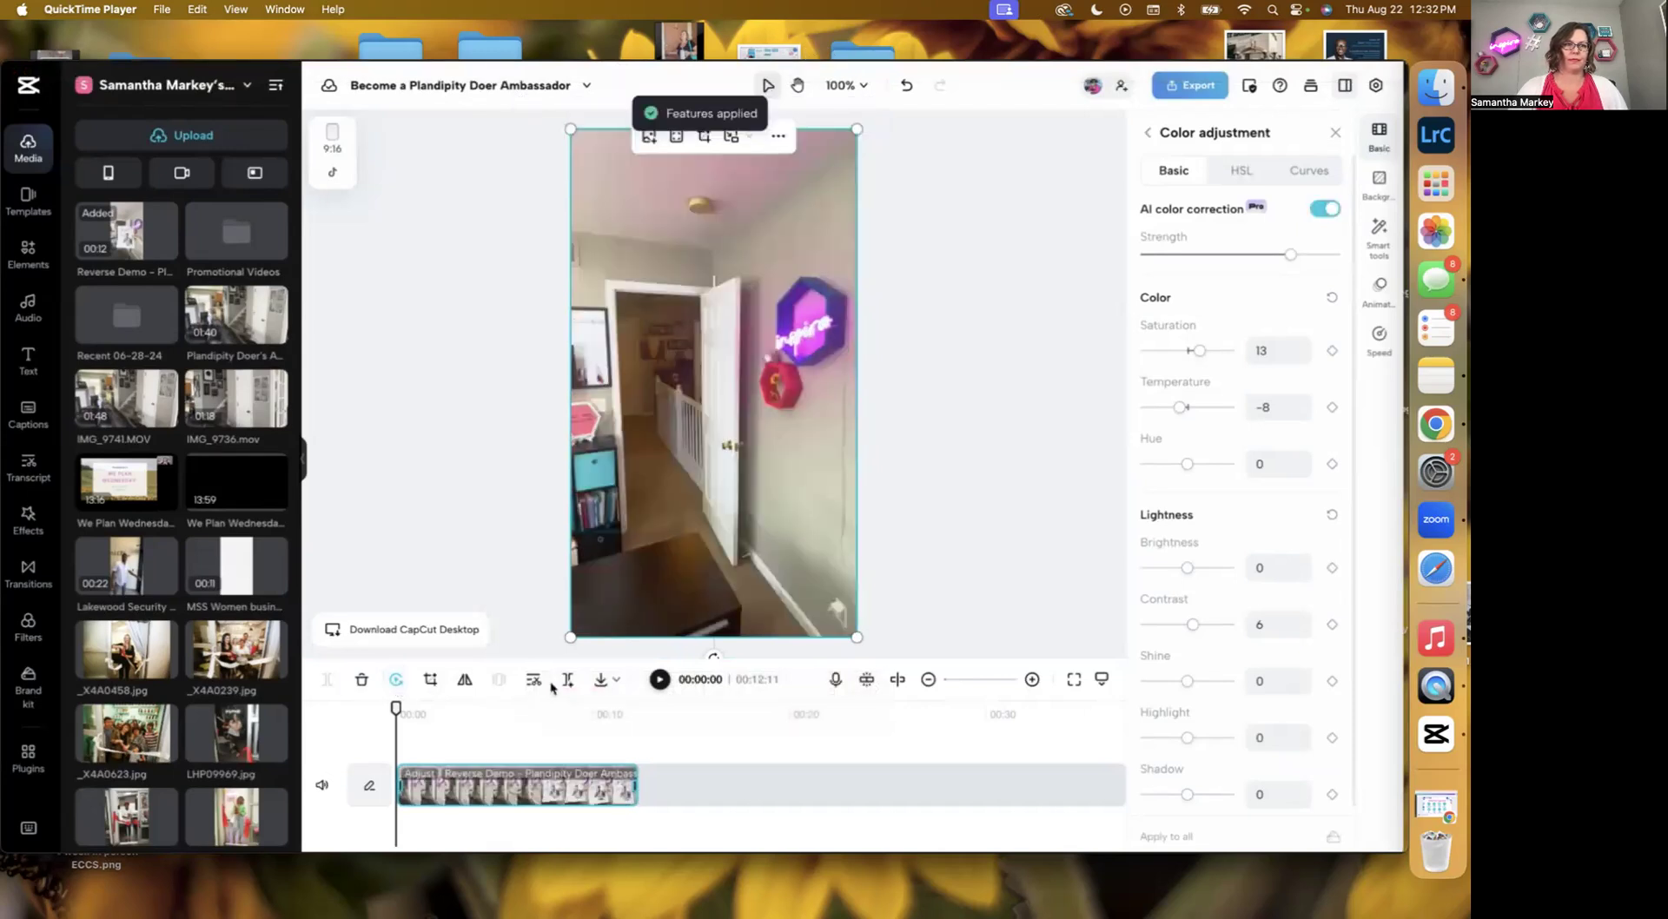
click(660, 682)
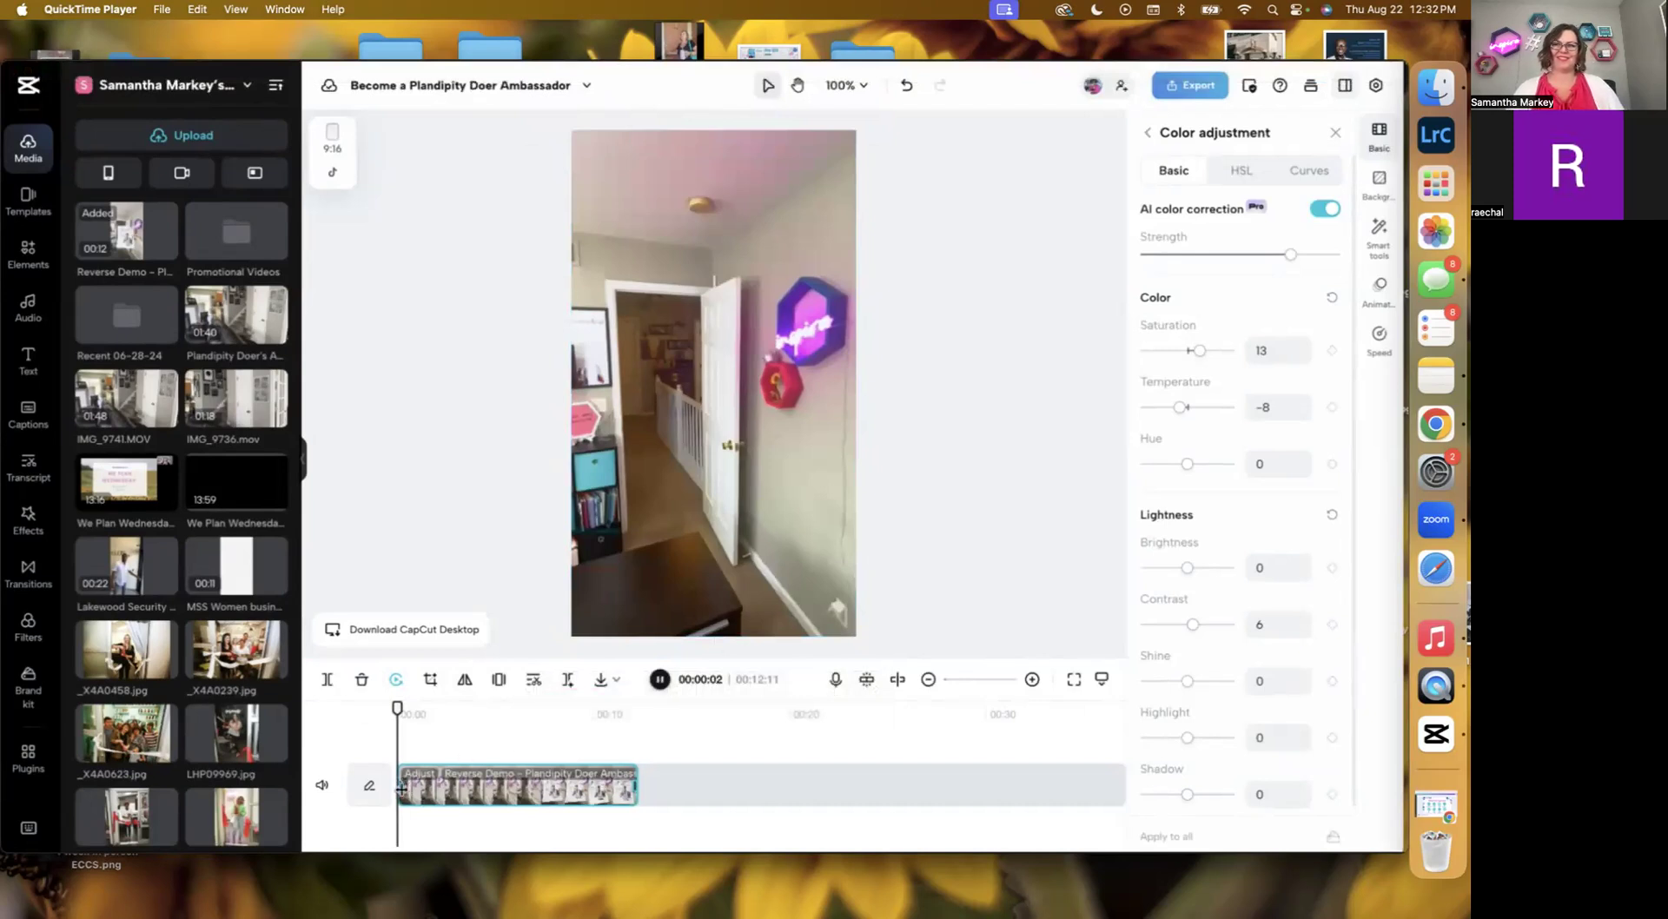
Trim the start of the reversed clip in two passes and preview it from the beginning.
drag(401, 787, 421, 796)
click(660, 680)
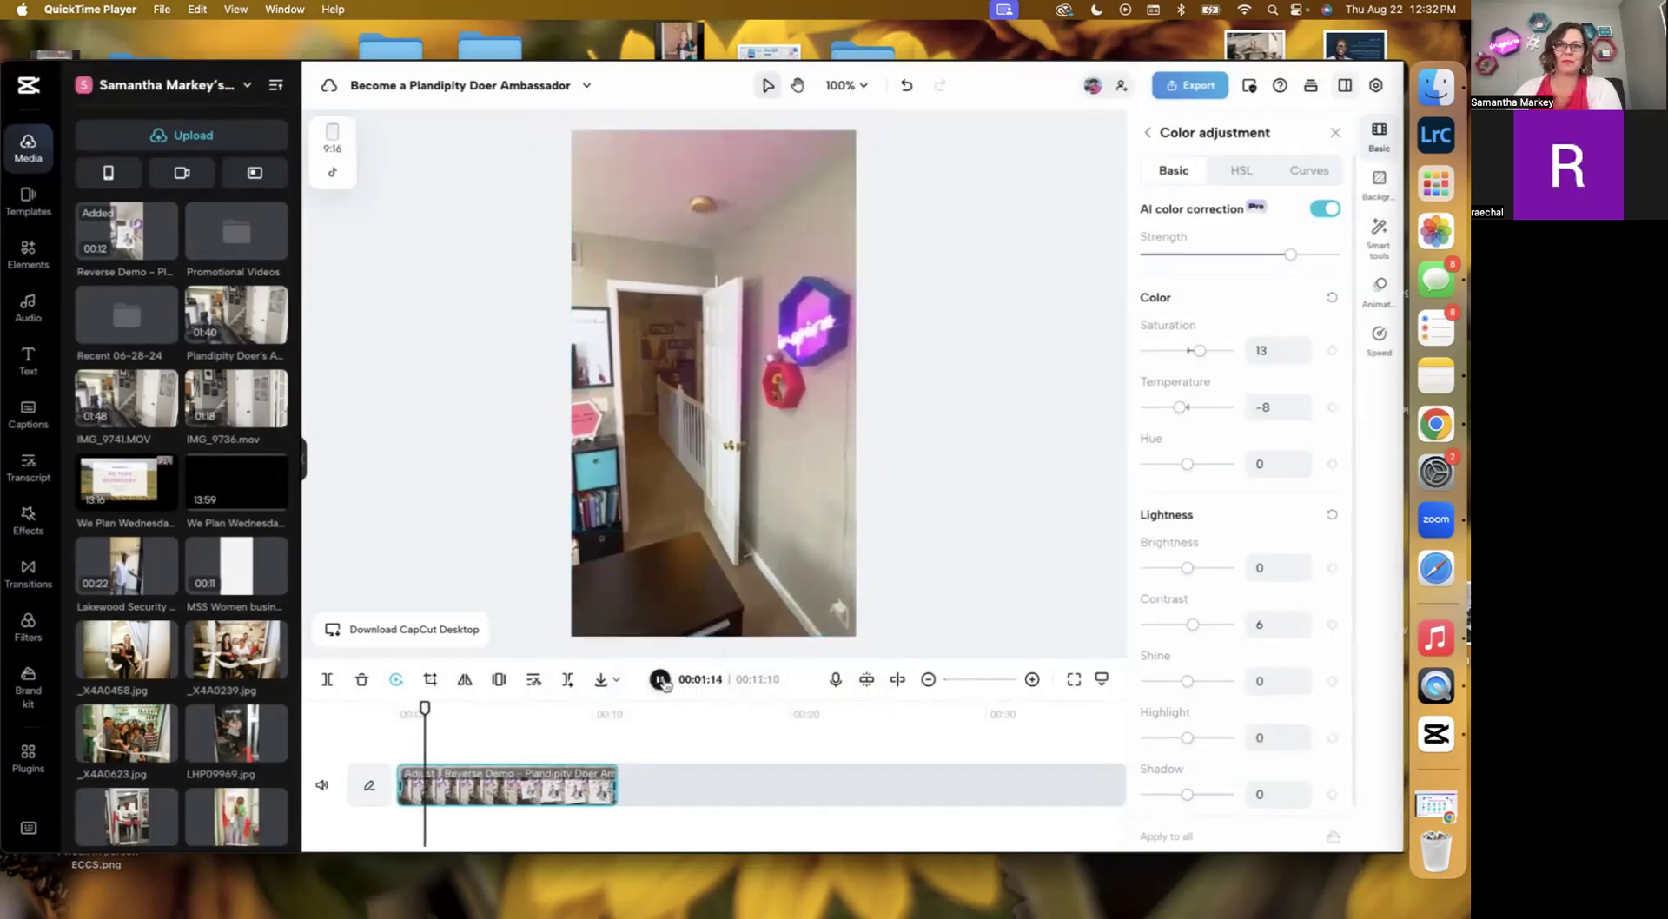
click(662, 681)
click(521, 792)
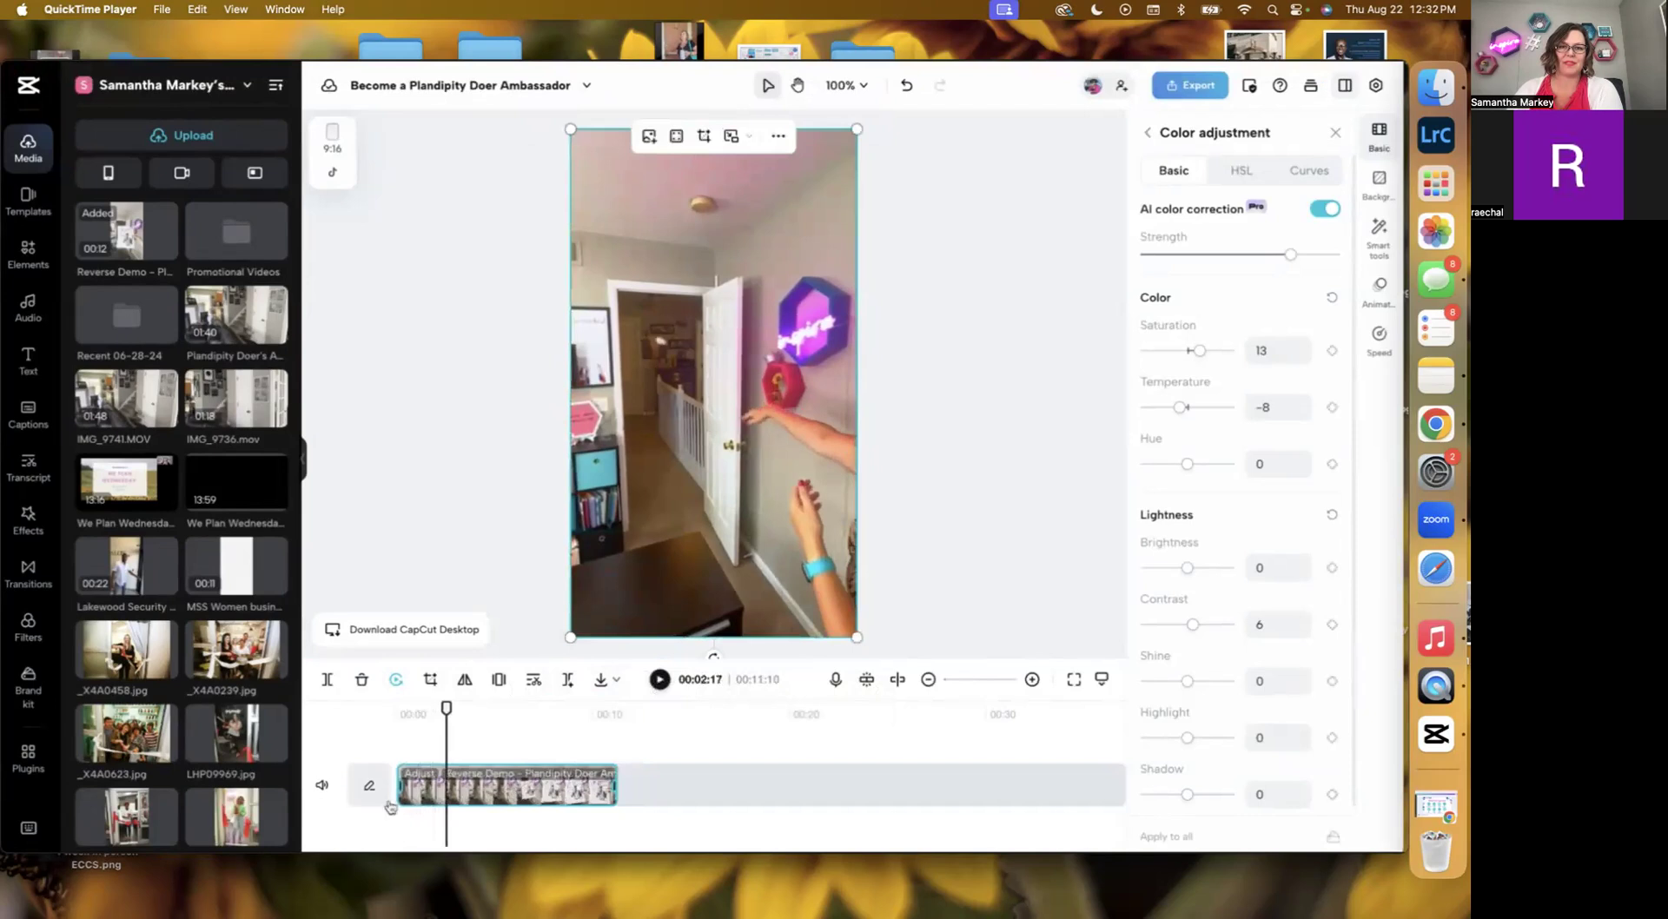
drag(401, 786, 428, 782)
drag(448, 706, 383, 702)
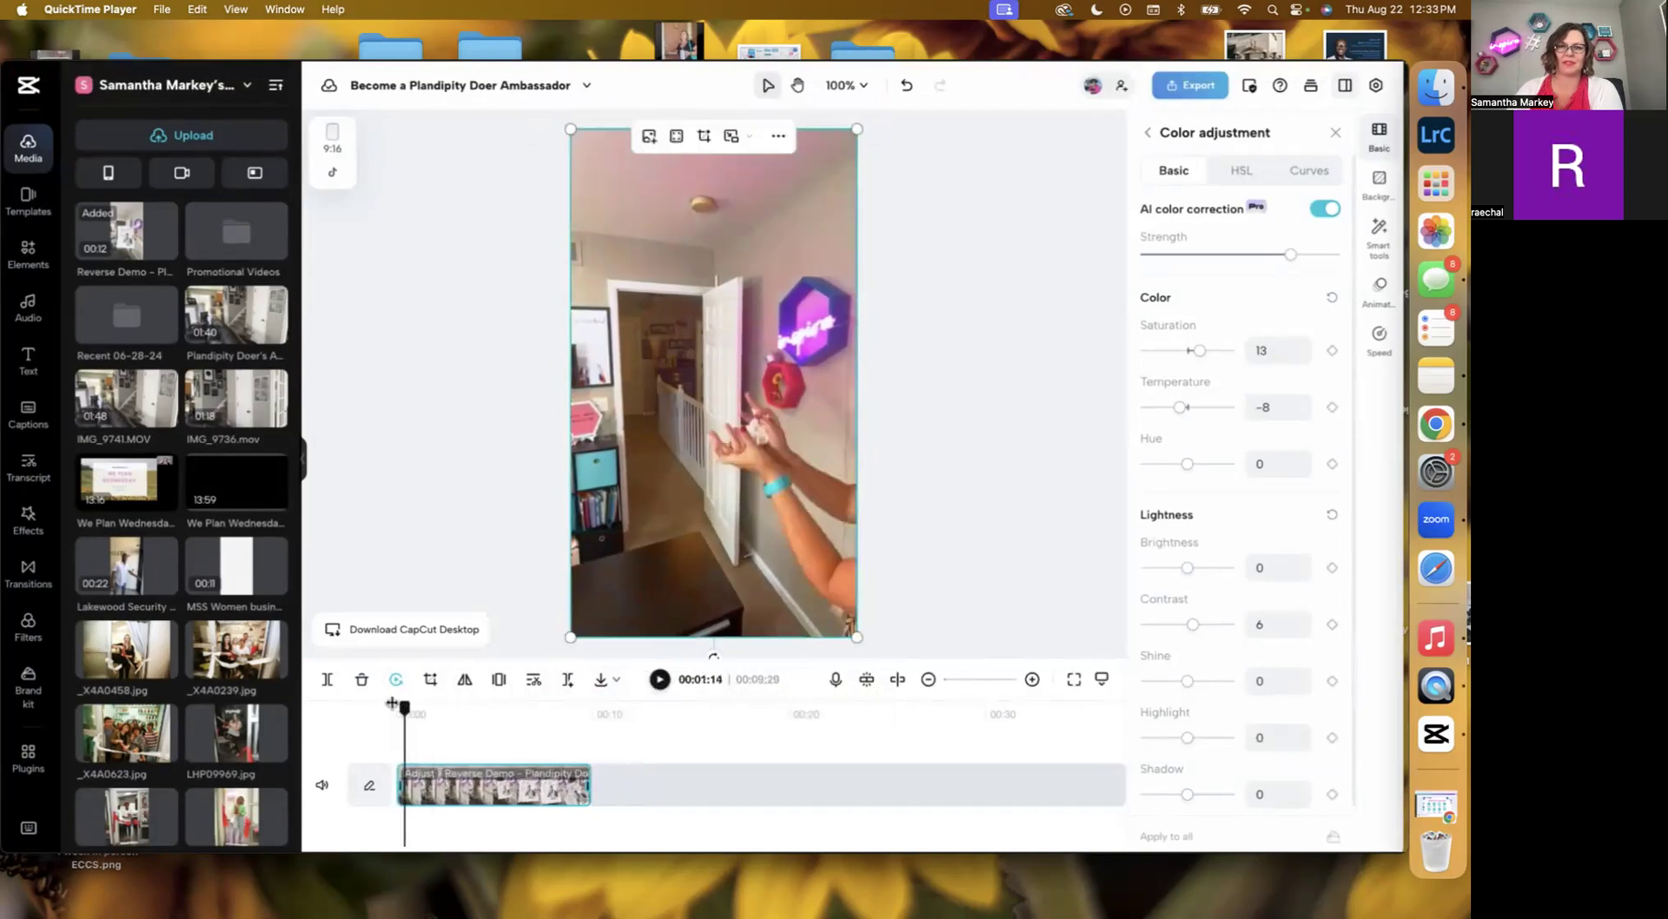
click(659, 680)
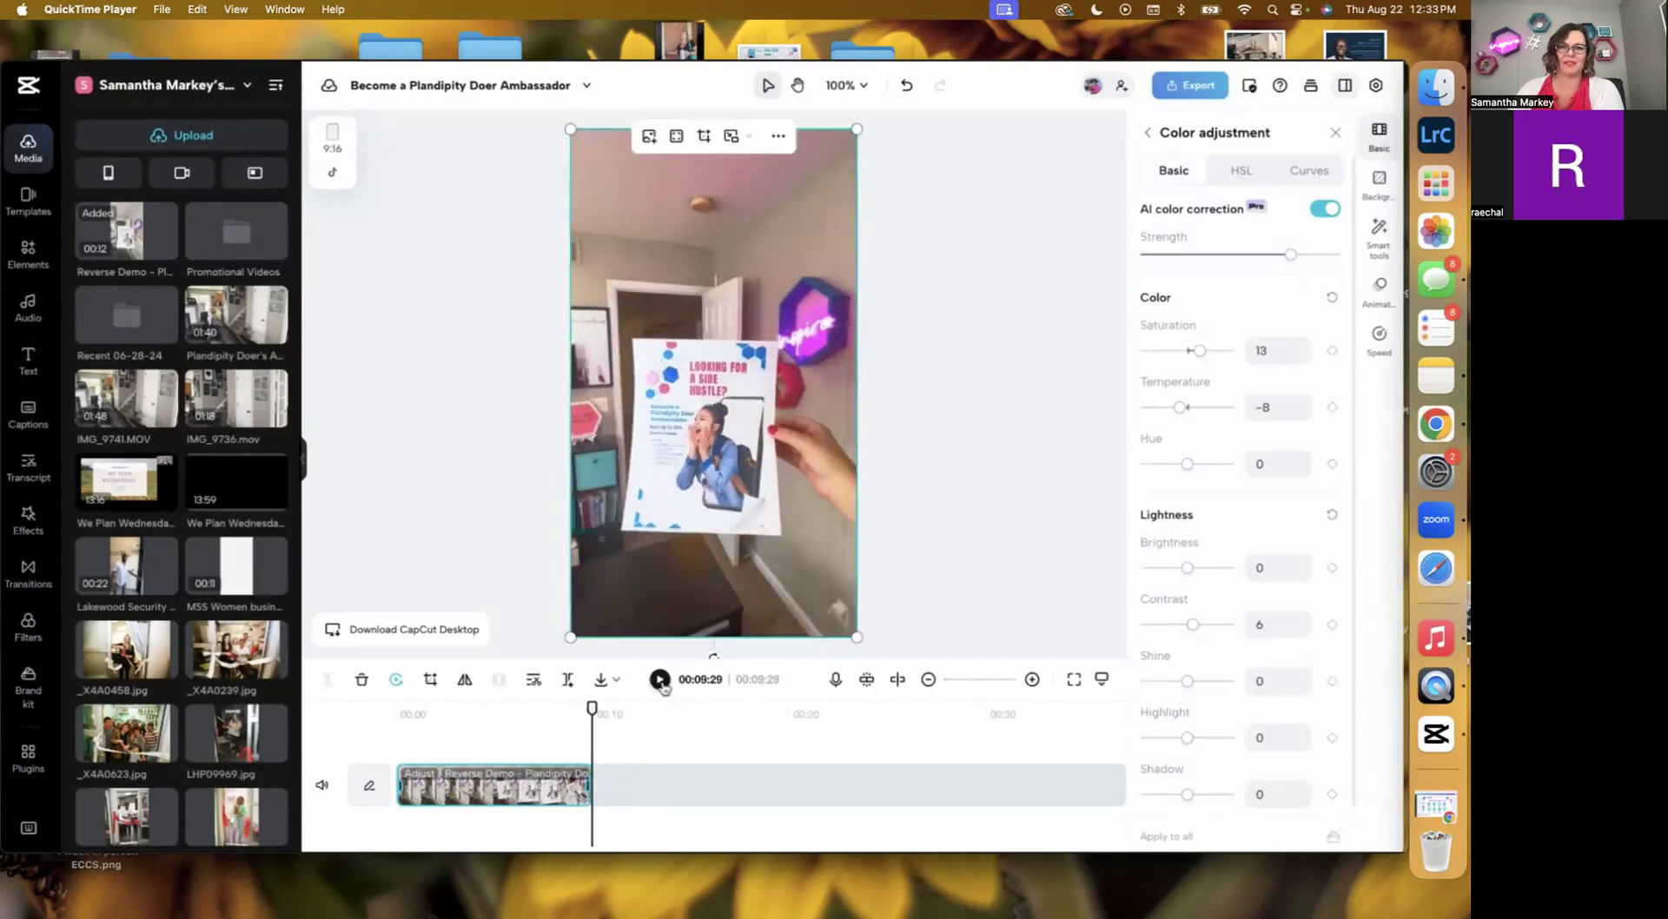
click(660, 680)
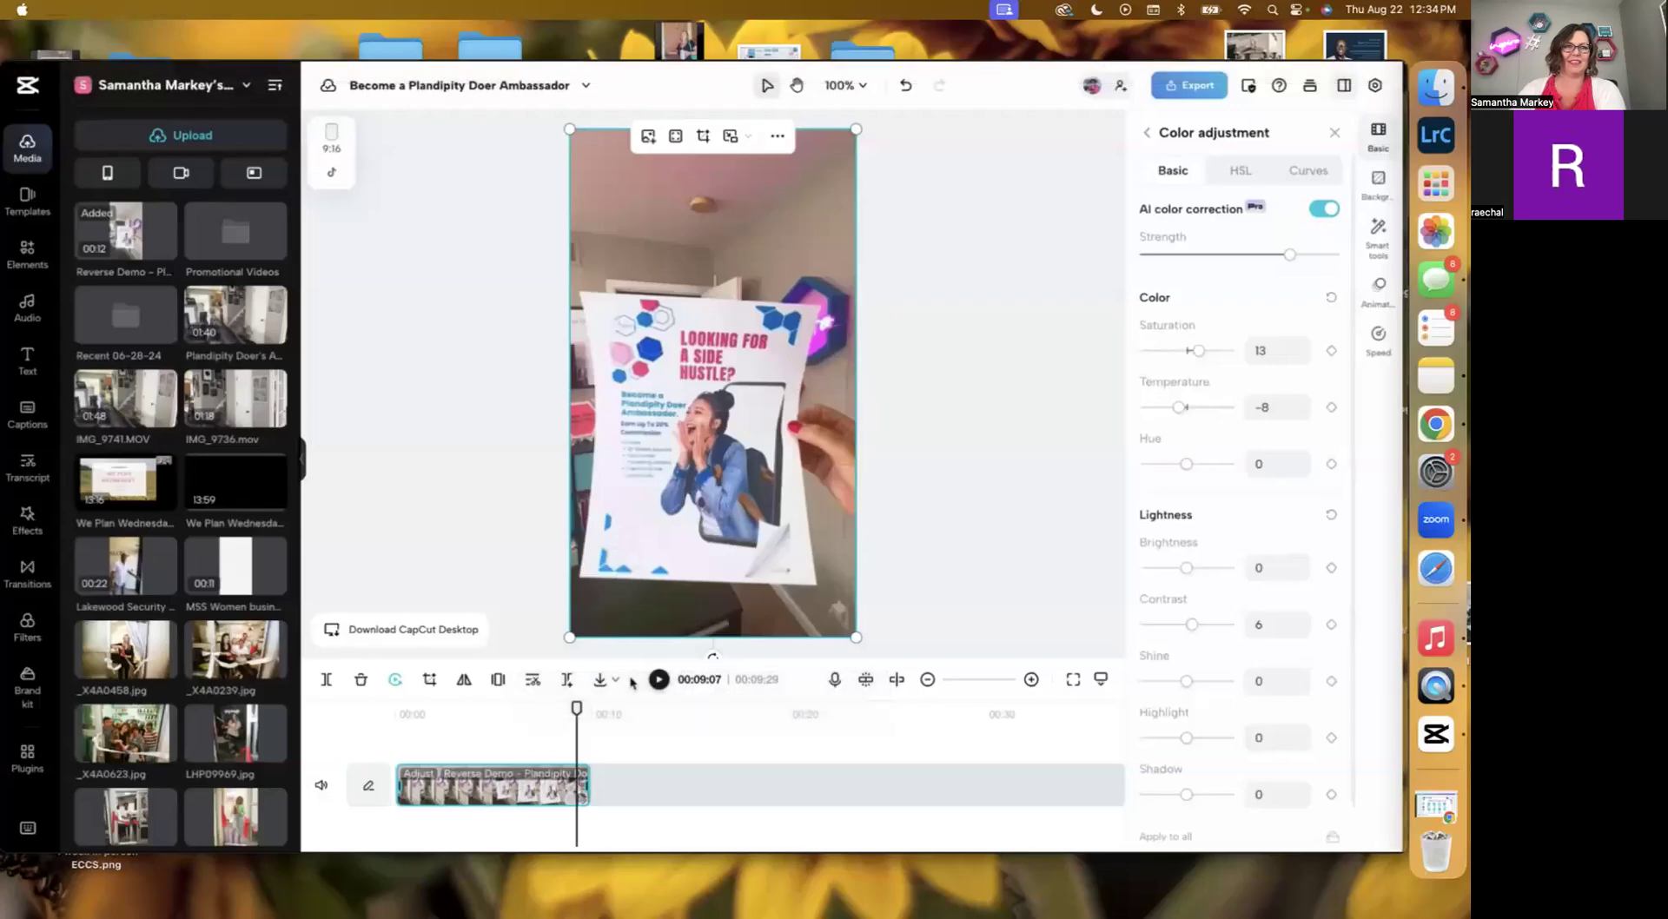
Close the recording and add export 2.MOV from the media library to the timeline.
click(12, 73)
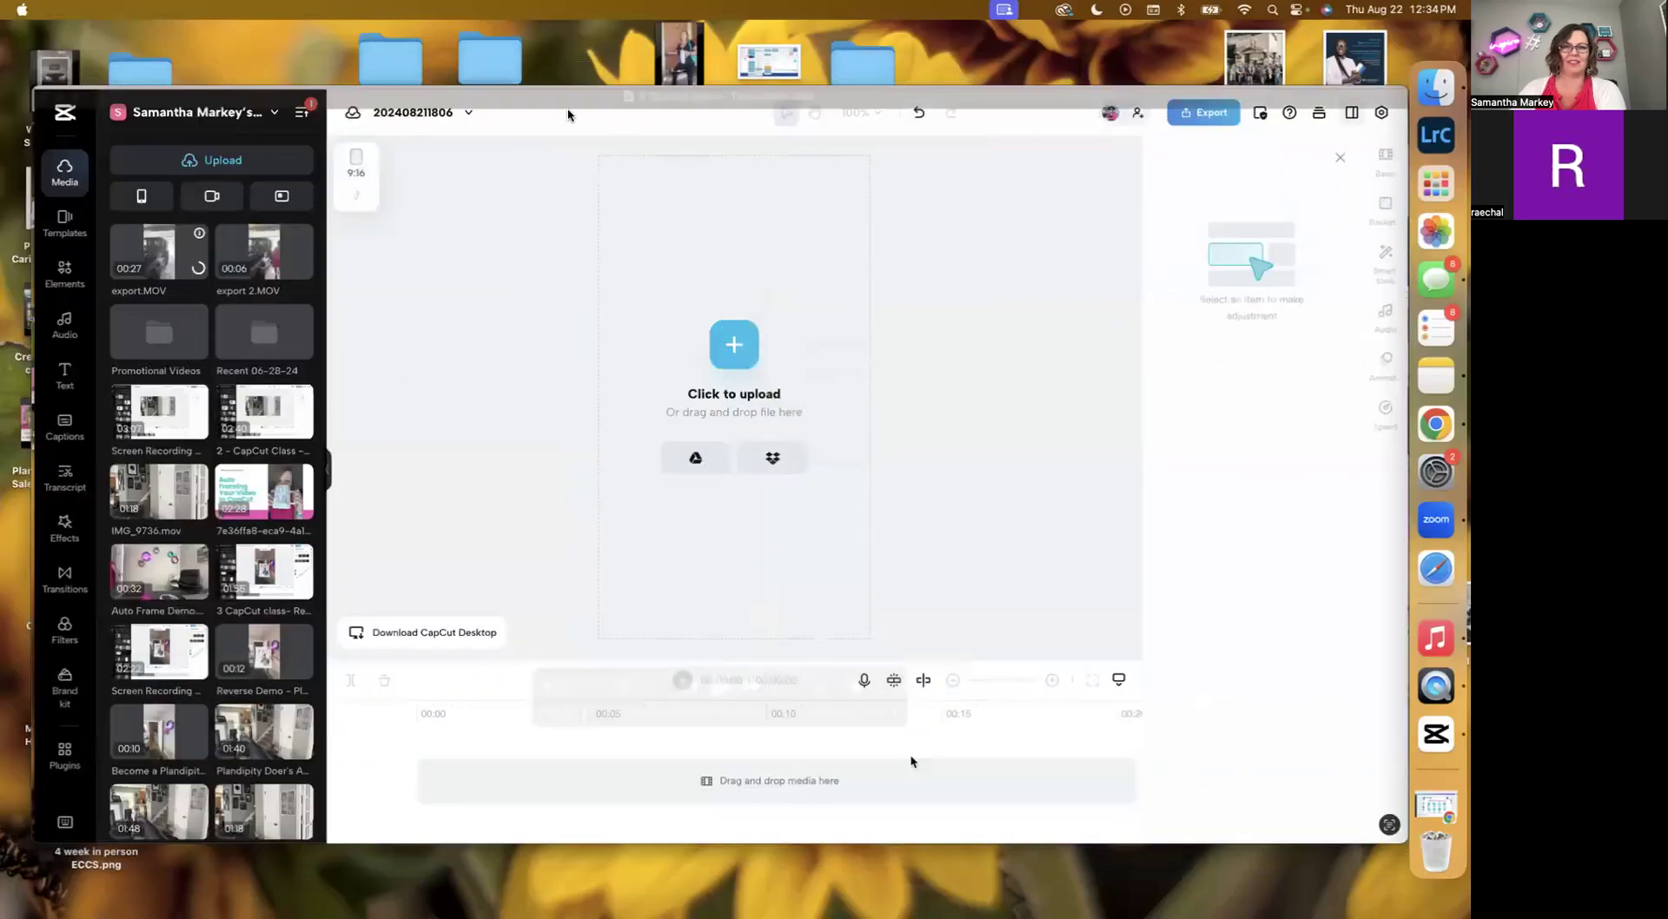
drag(546, 95, 545, 70)
click(720, 662)
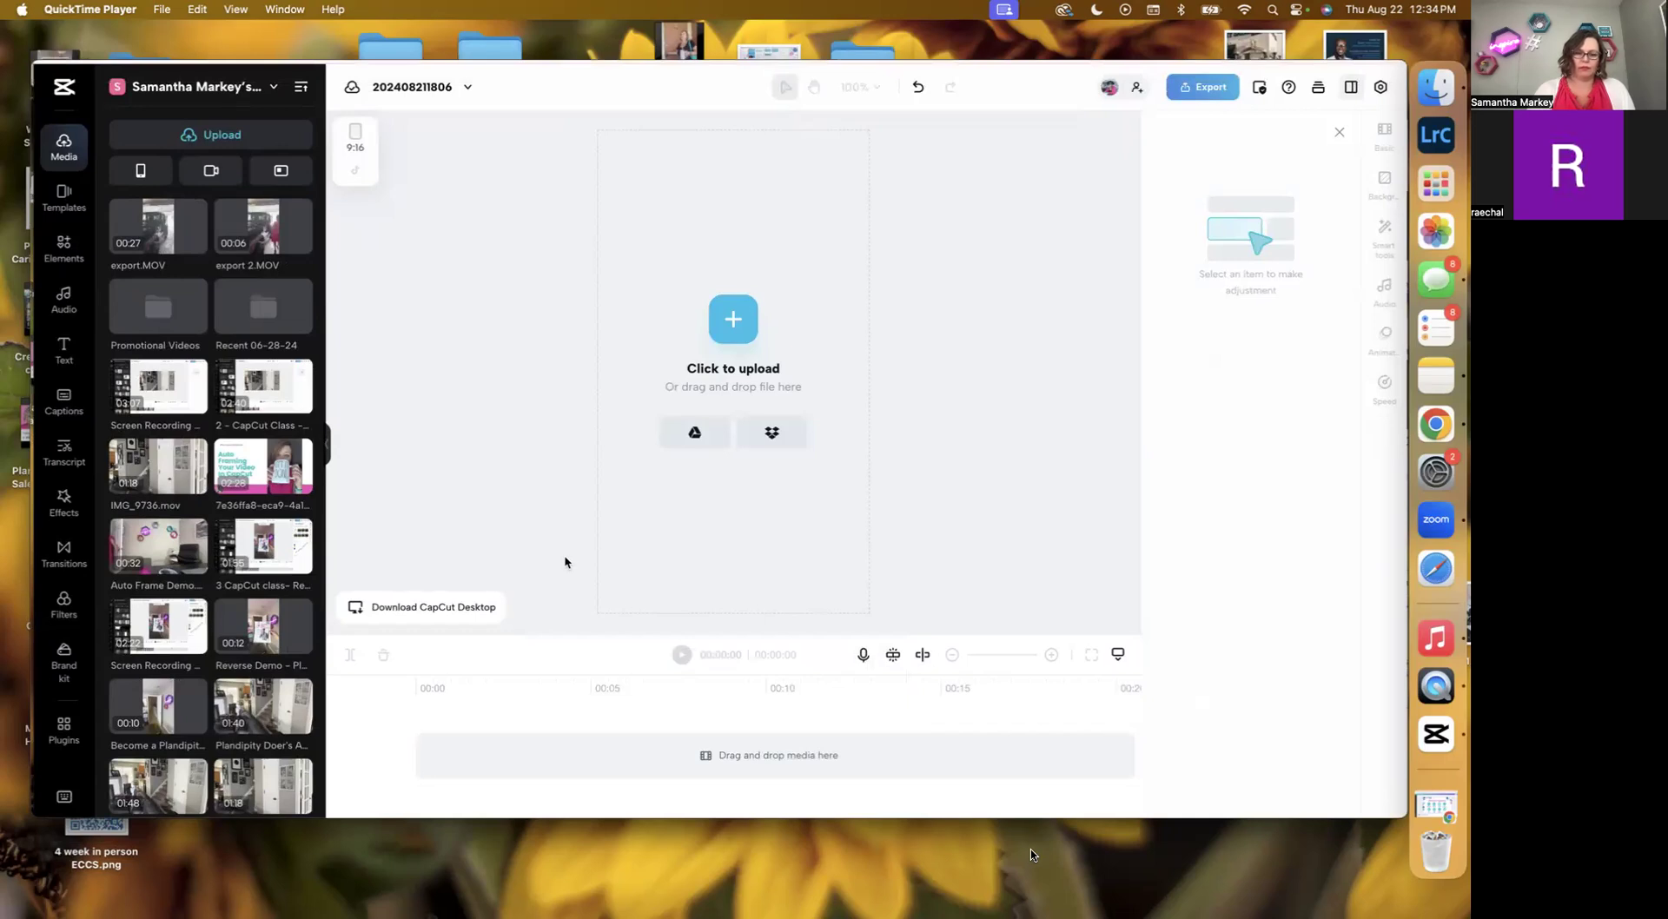
mouse_move(194, 409)
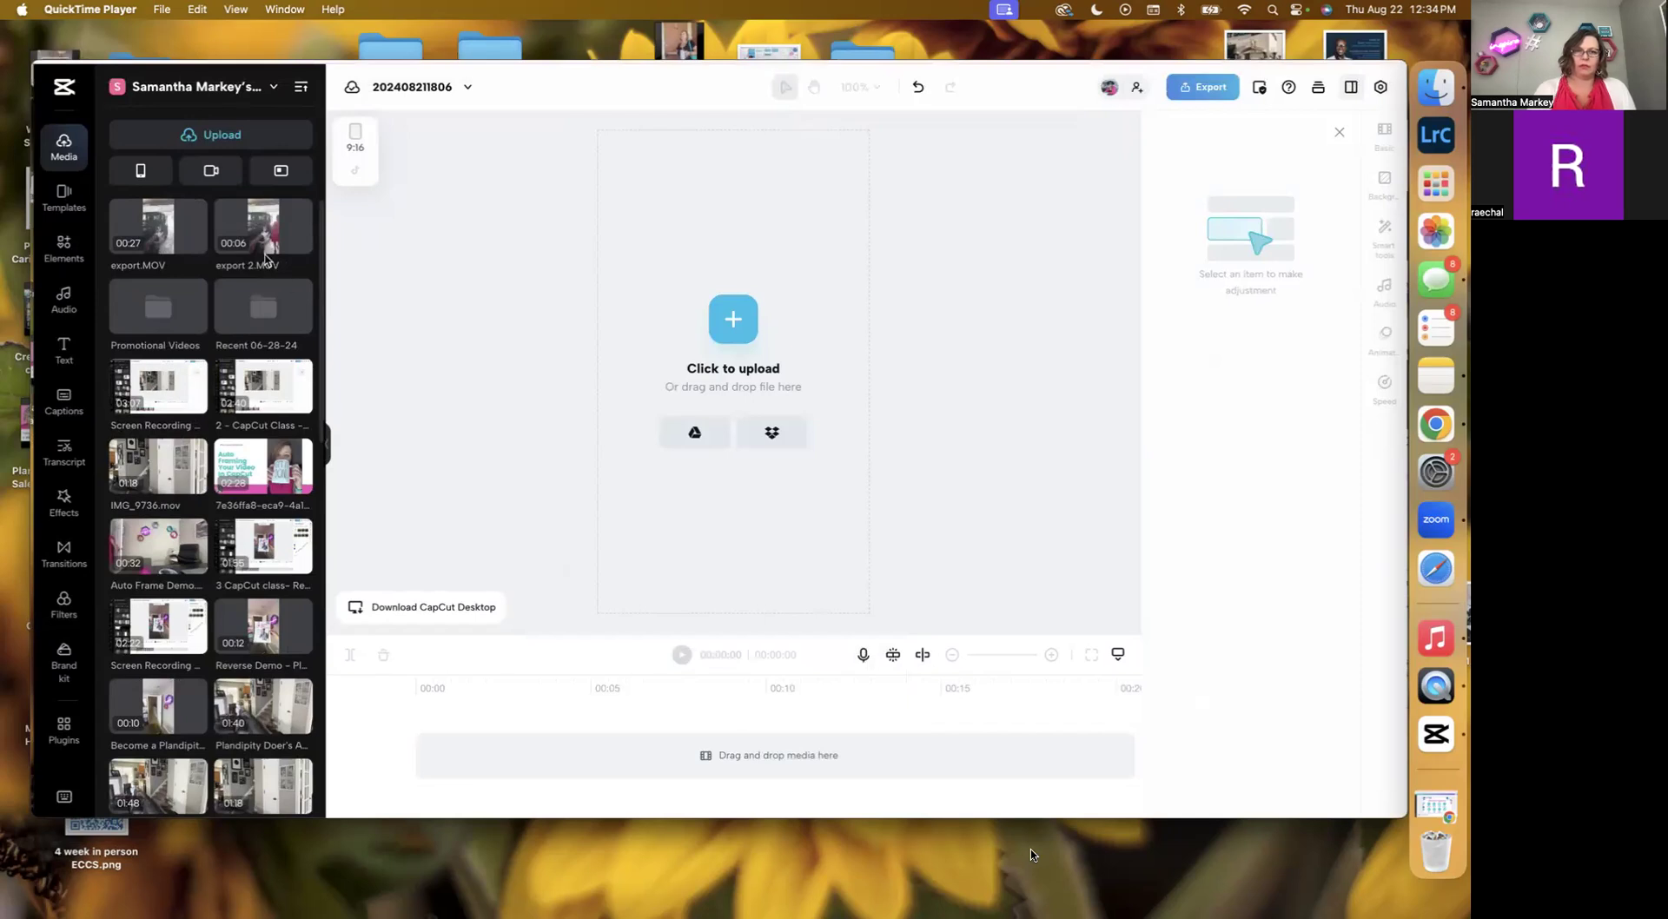
mouse_move(298, 239)
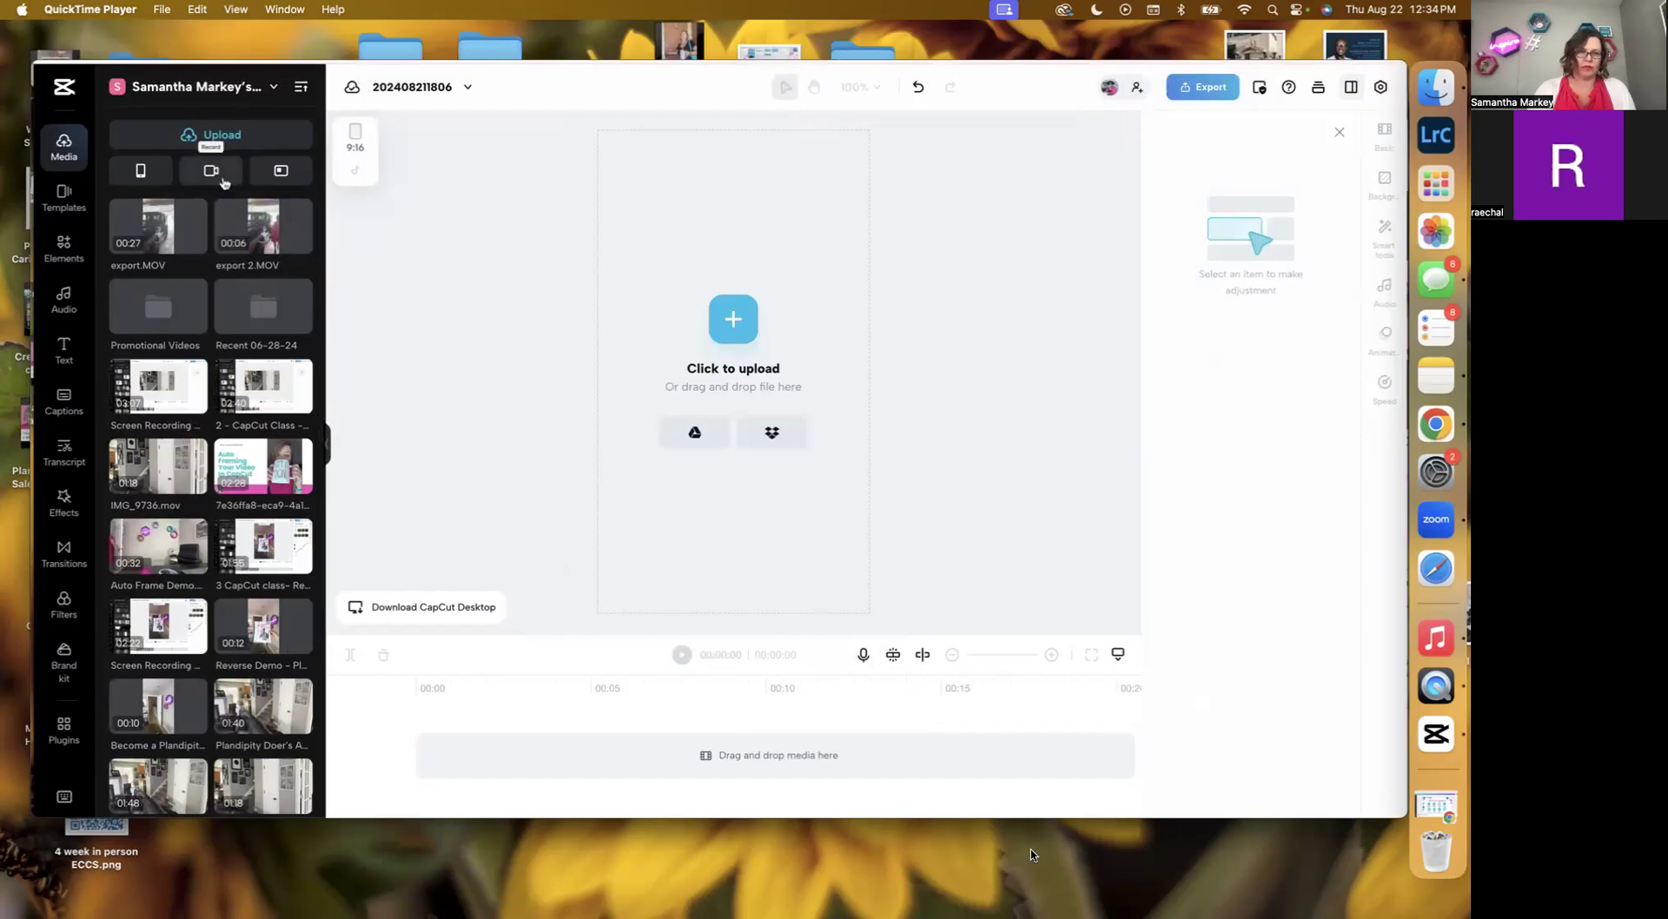
click(286, 230)
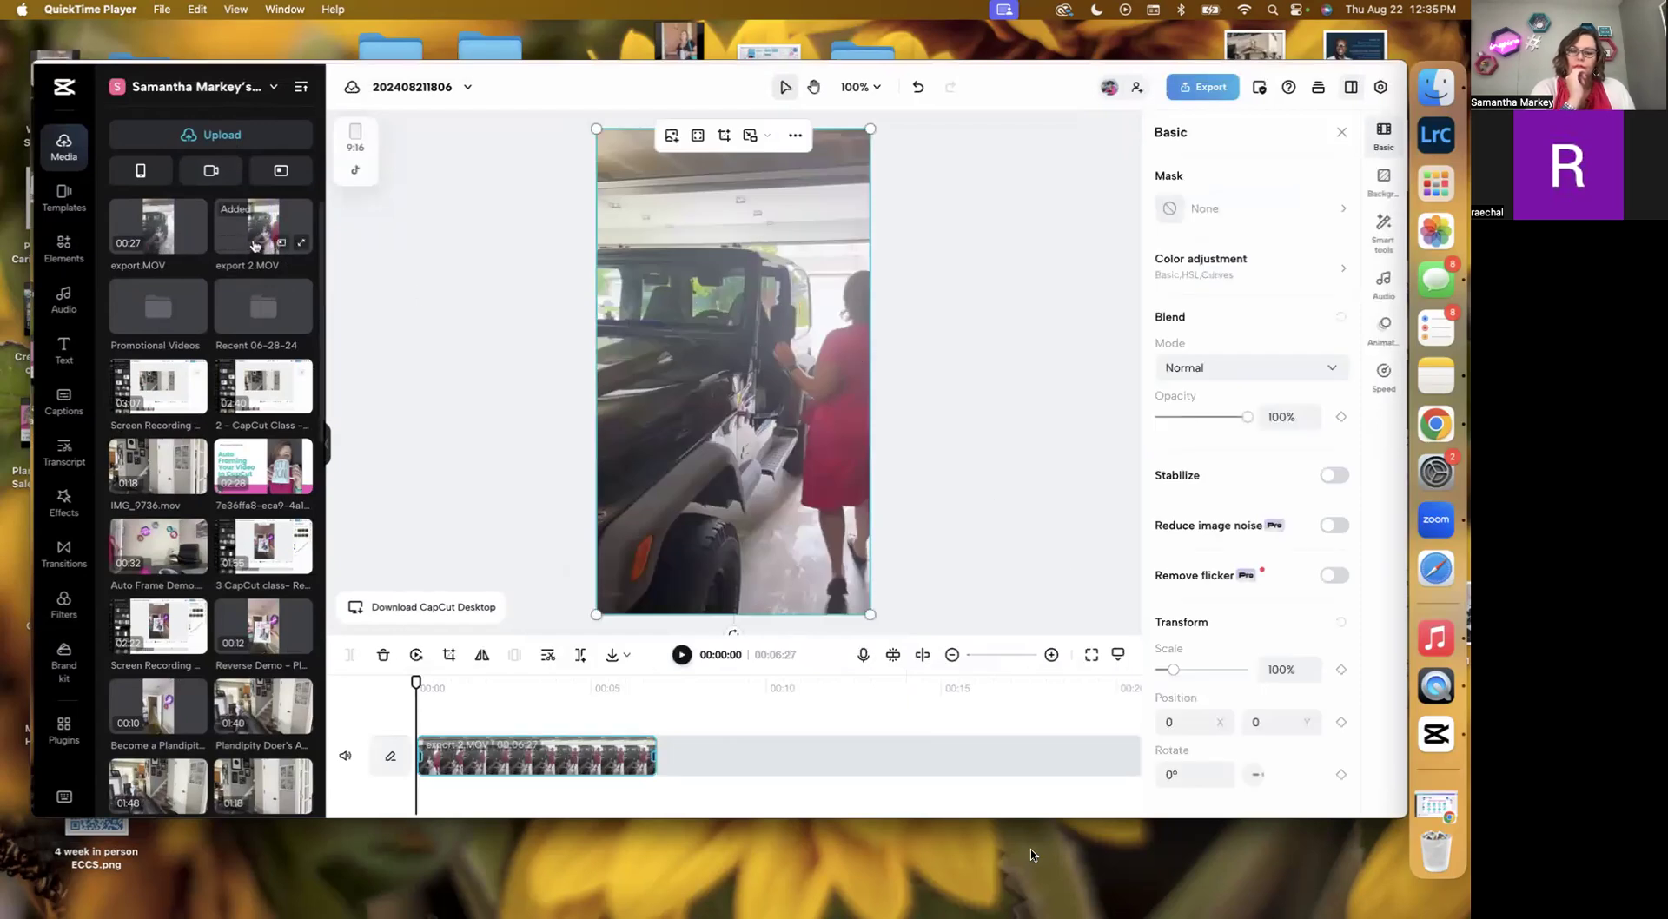
Add export.MOV to the timeline and arrange it after export 2.MOV.
click(143, 231)
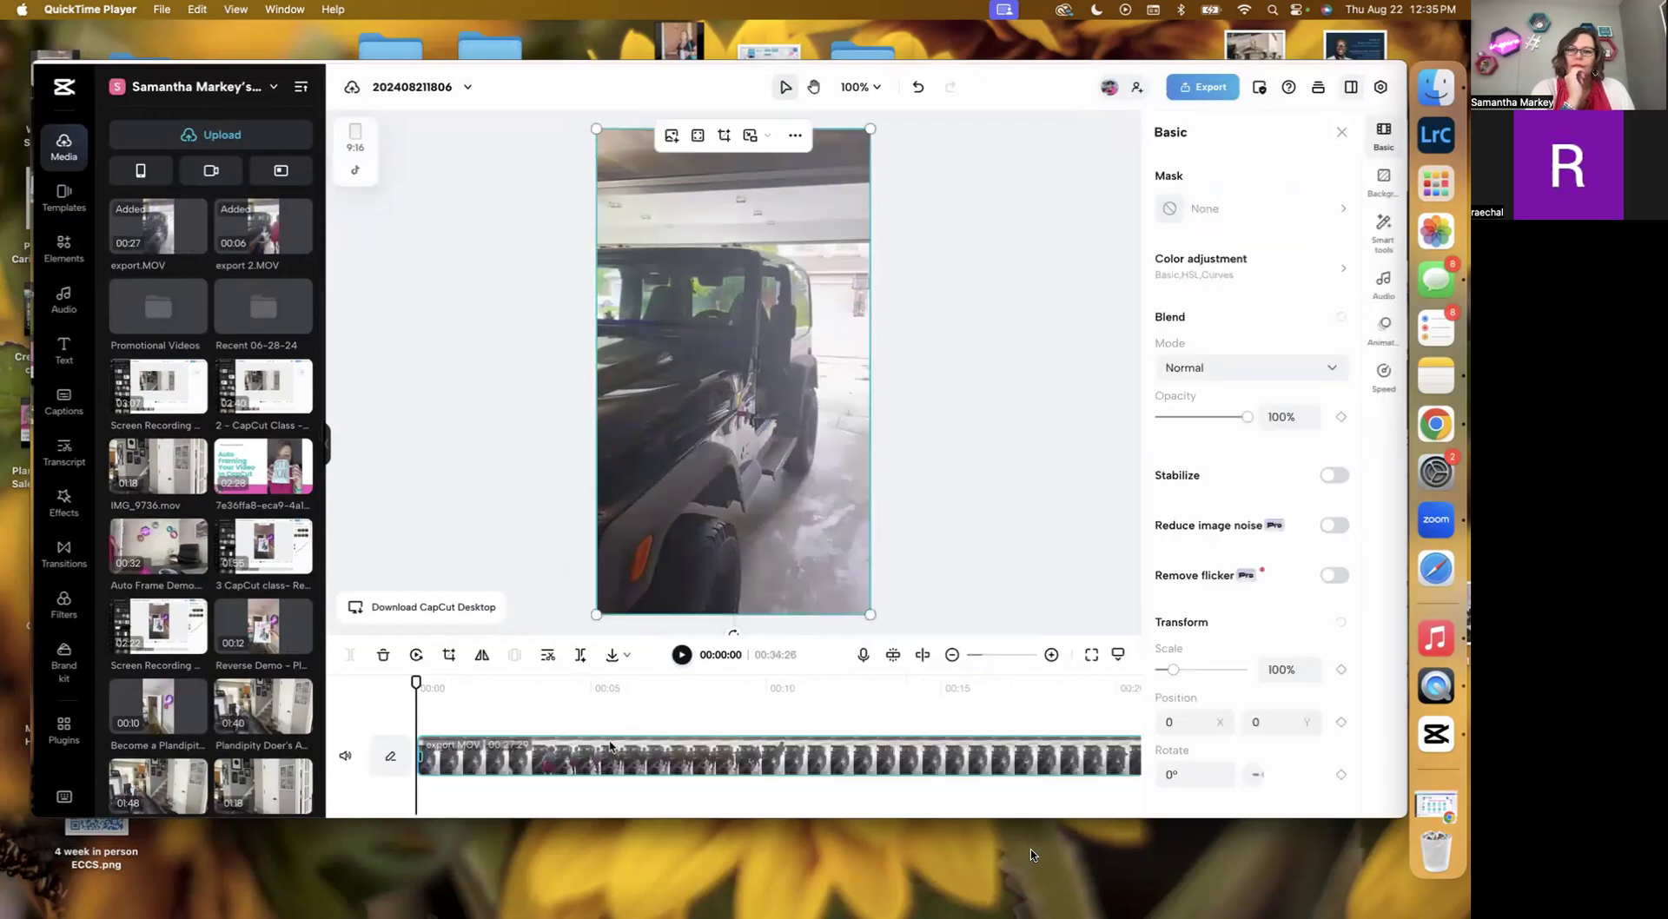
scroll(767, 769, right, 10)
drag(768, 770, 451, 752)
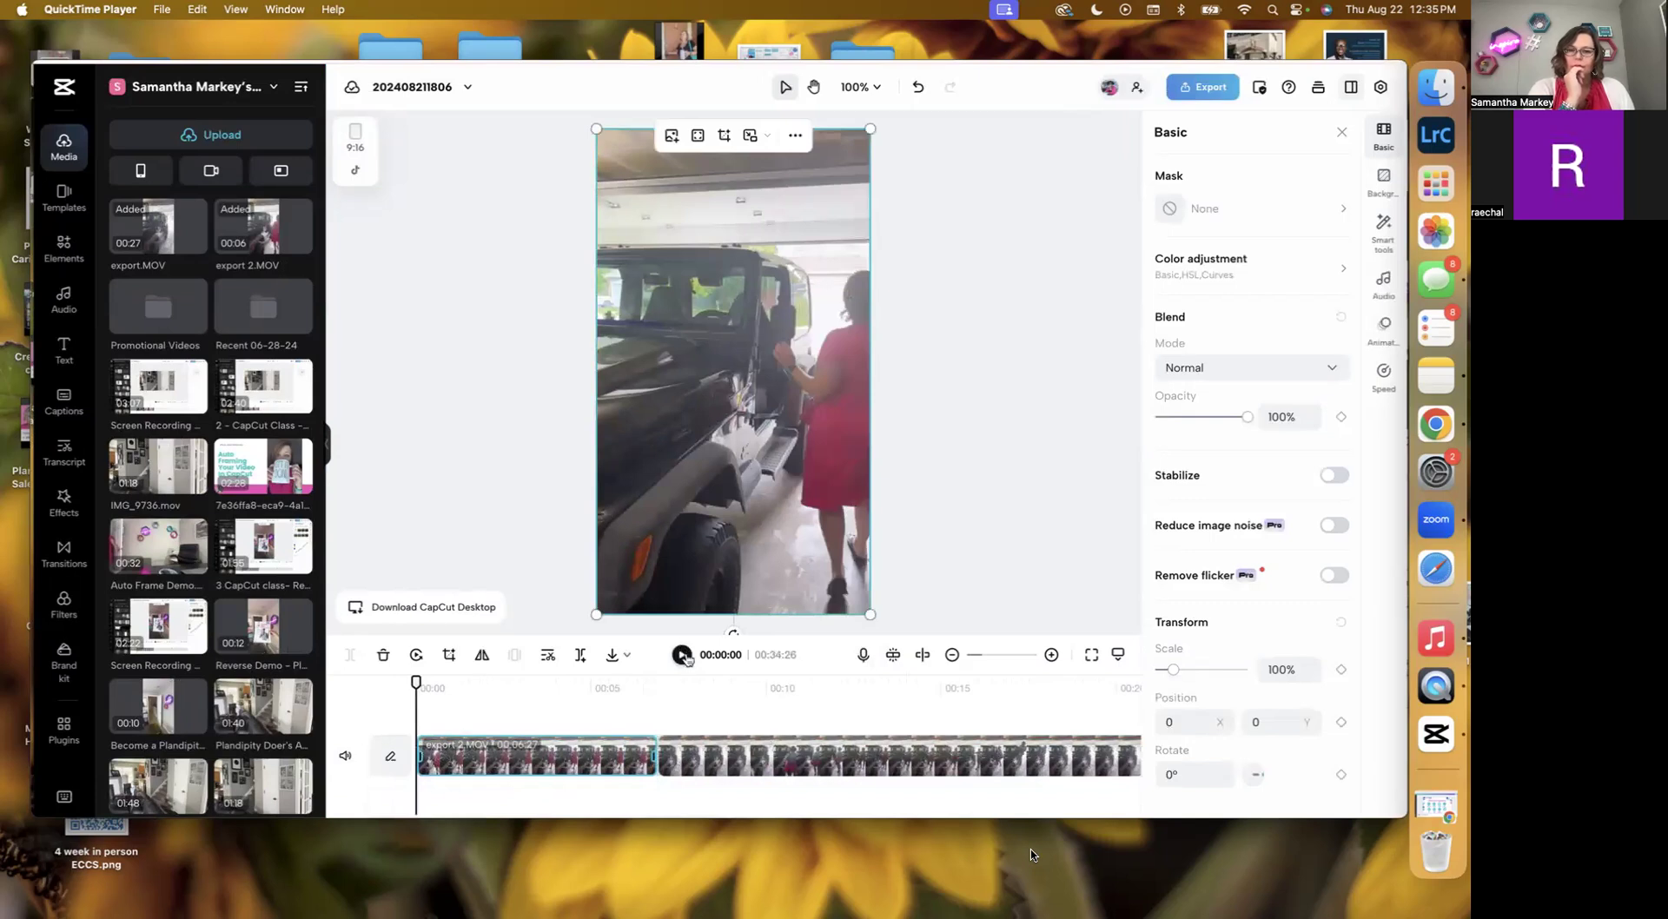
Separate the audio from both video clips on the timeline.
right_click(570, 768)
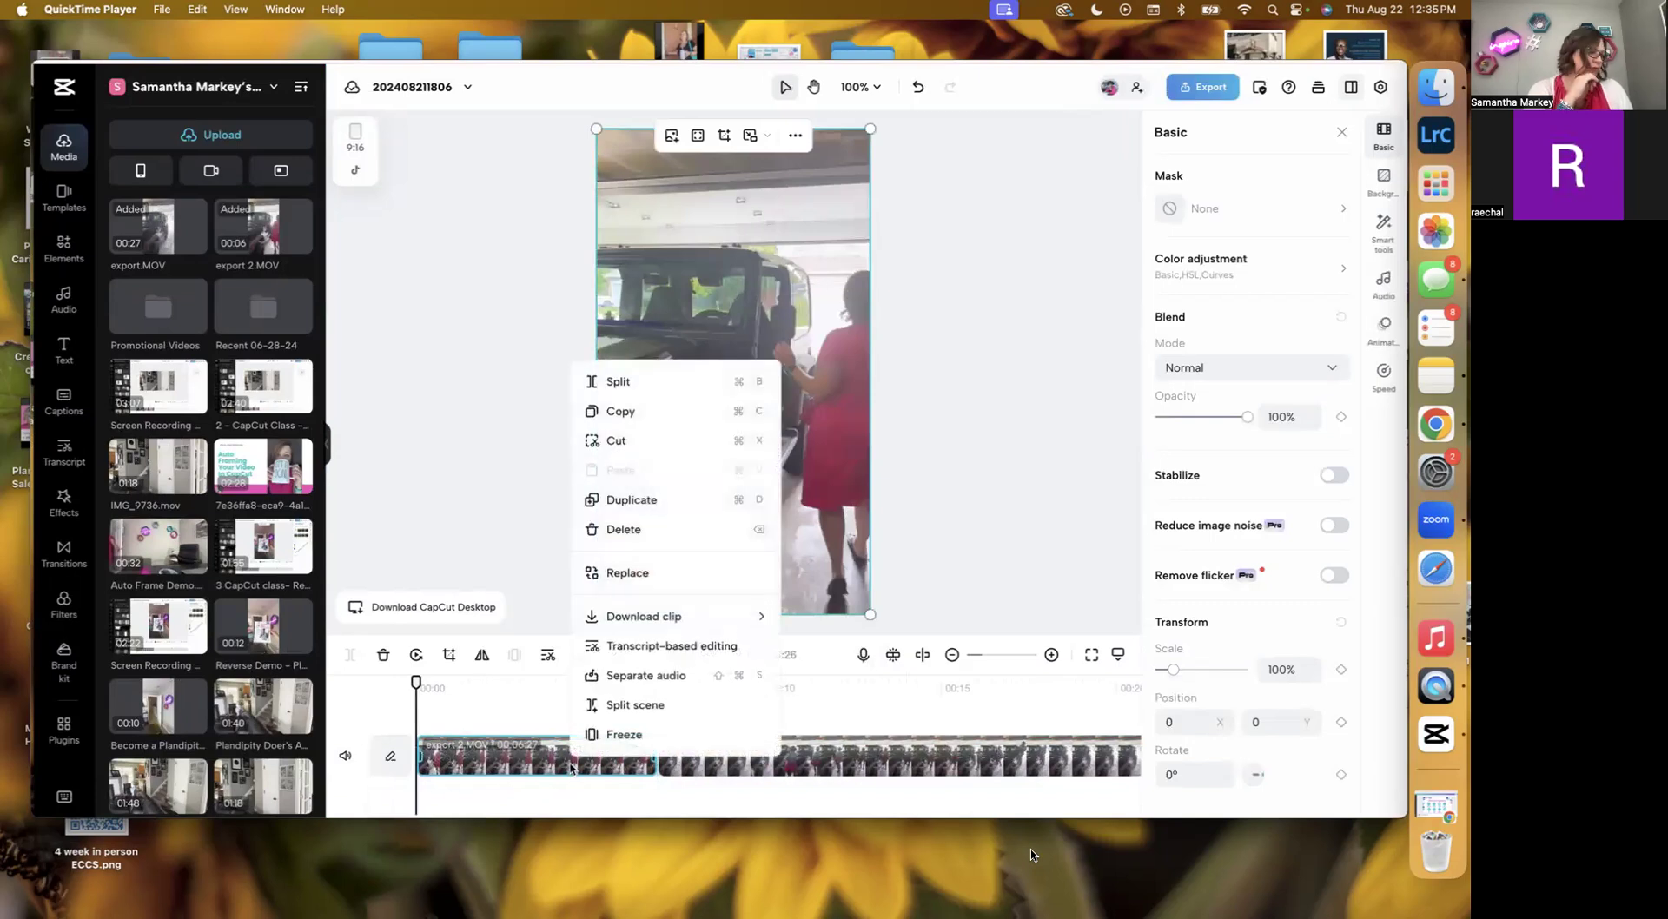
click(652, 676)
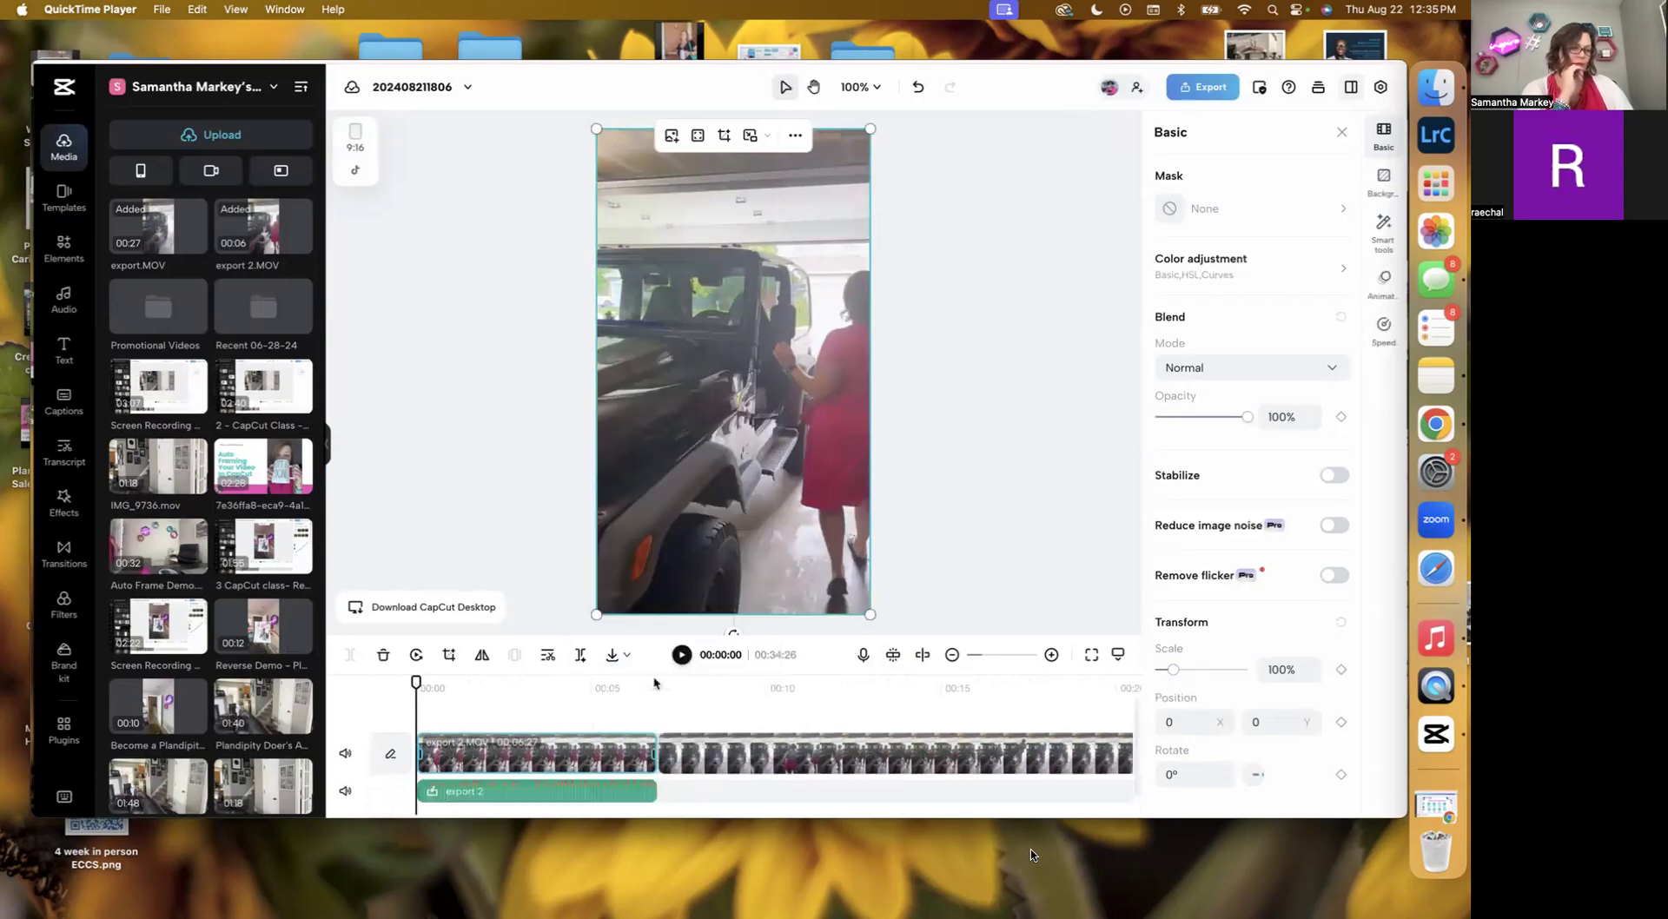
right_click(871, 759)
click(929, 665)
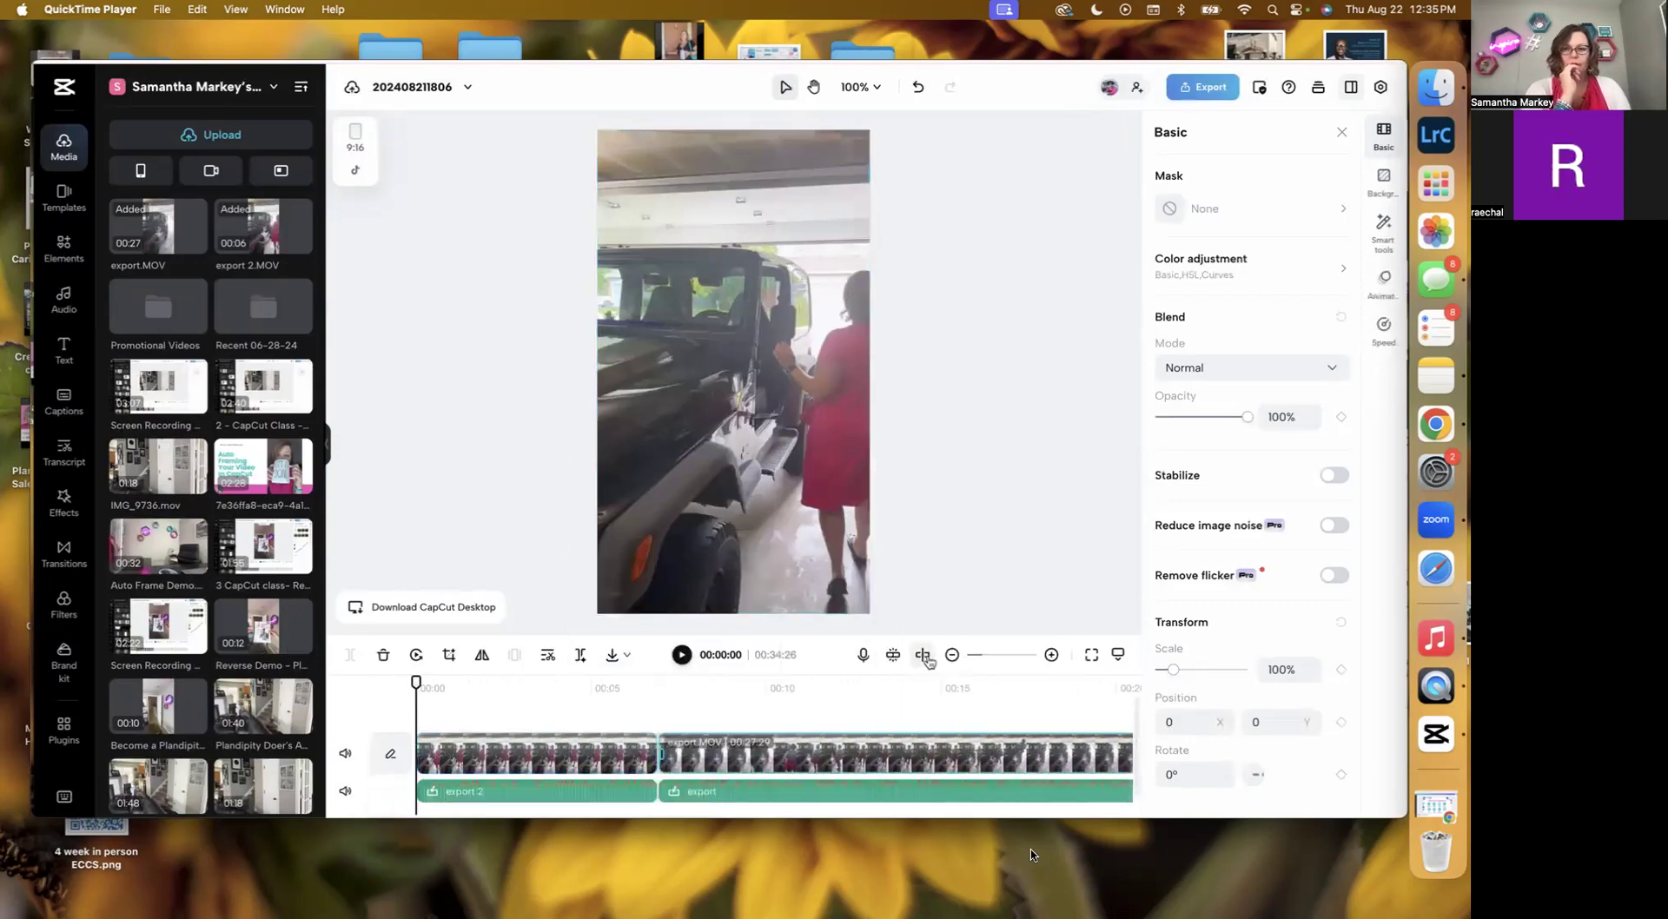
Delete both detached audio tracks.
click(763, 792)
key(Delete)
click(570, 791)
key(Delete)
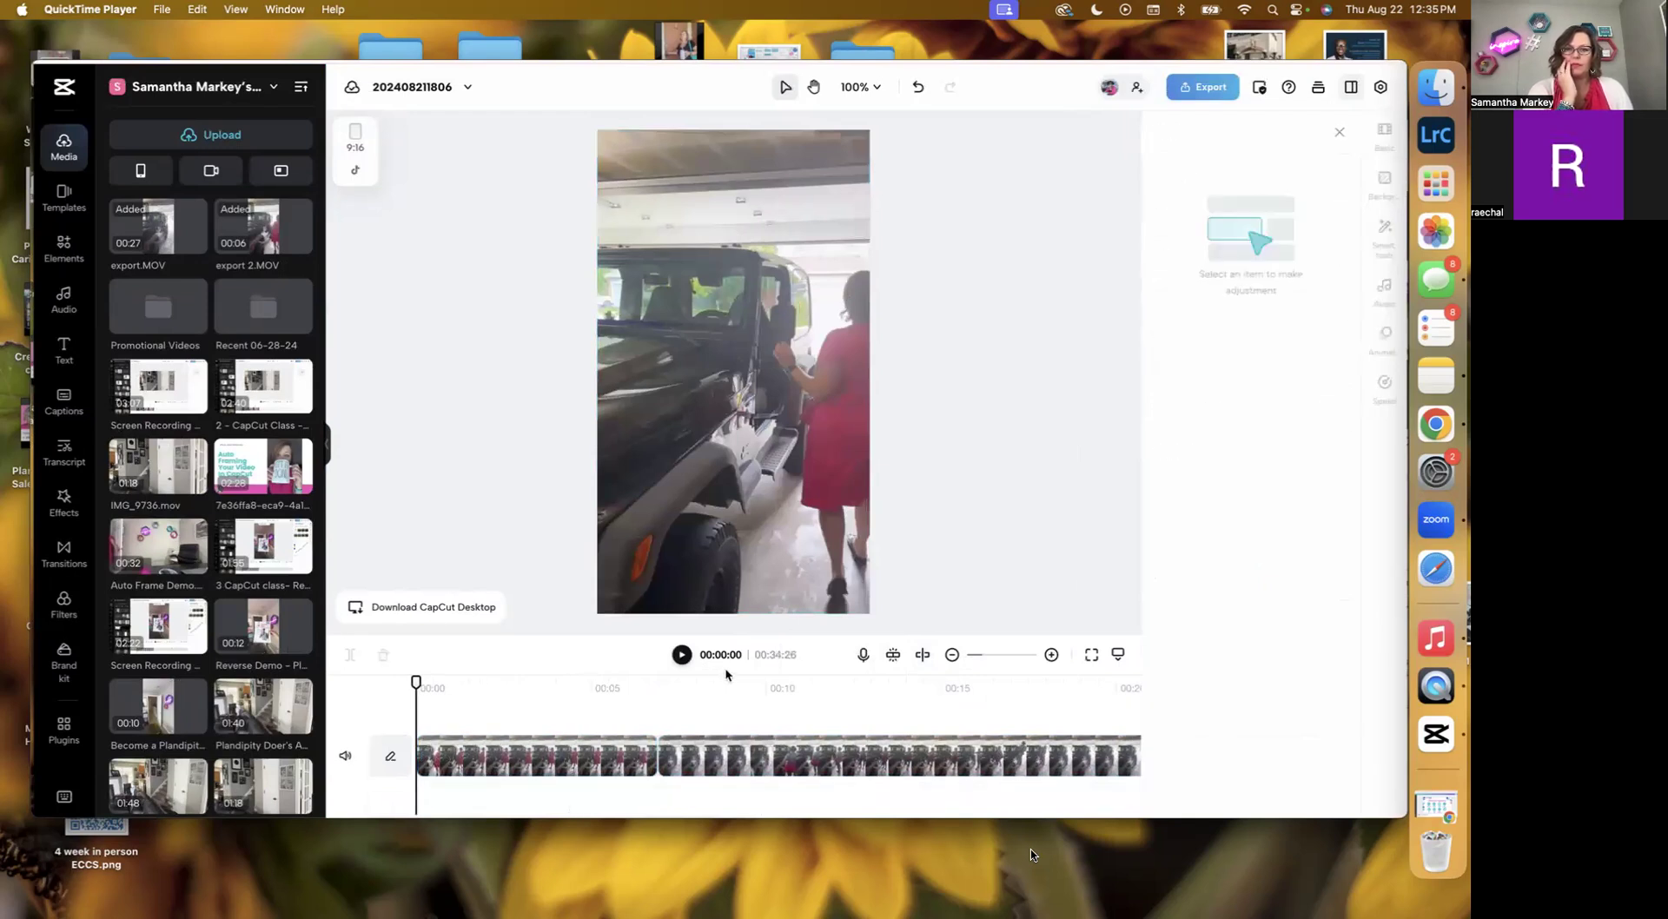
Play the combined clips from near the start to review them.
click(682, 655)
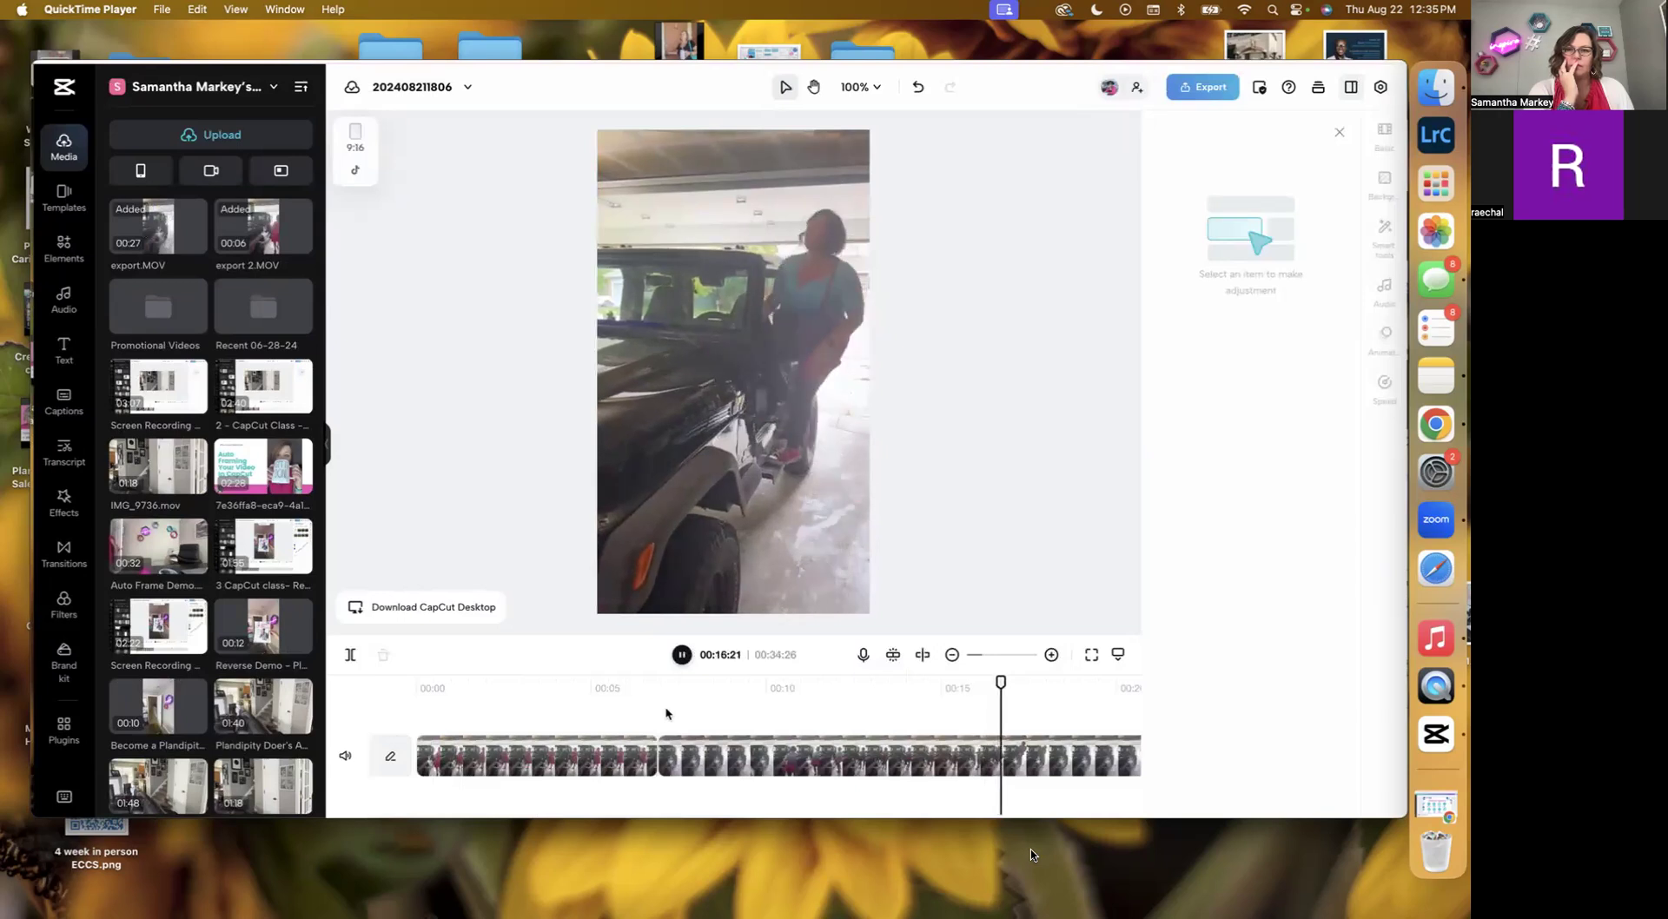
click(593, 757)
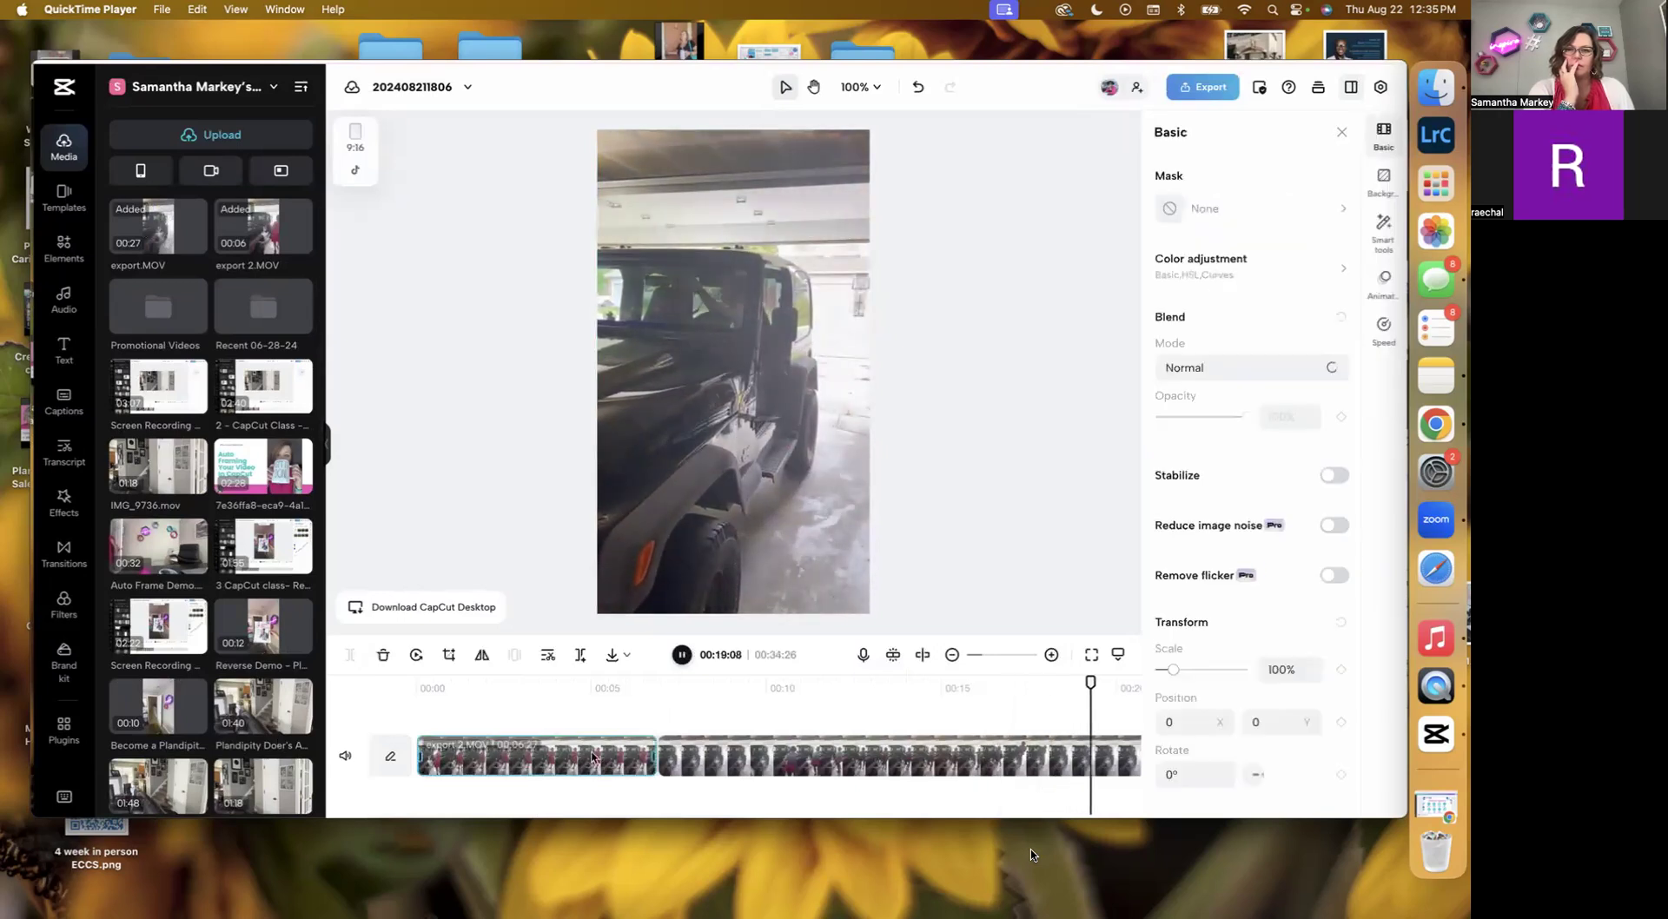
click(542, 701)
click(681, 656)
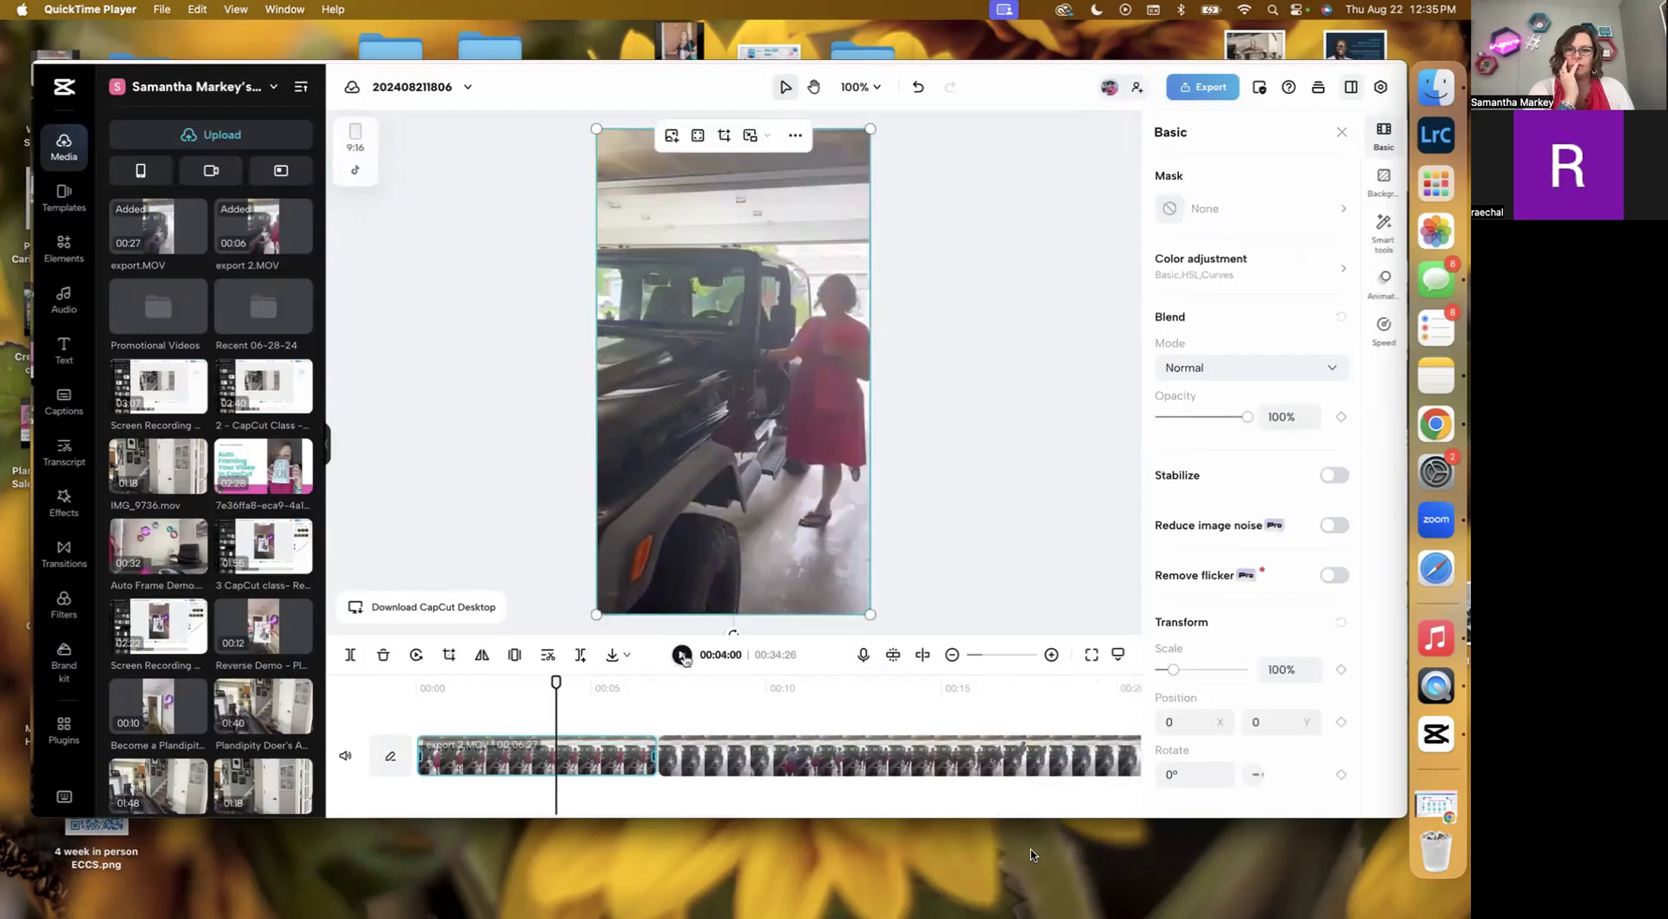
Play the timeline from several points to review the combined clips.
click(683, 655)
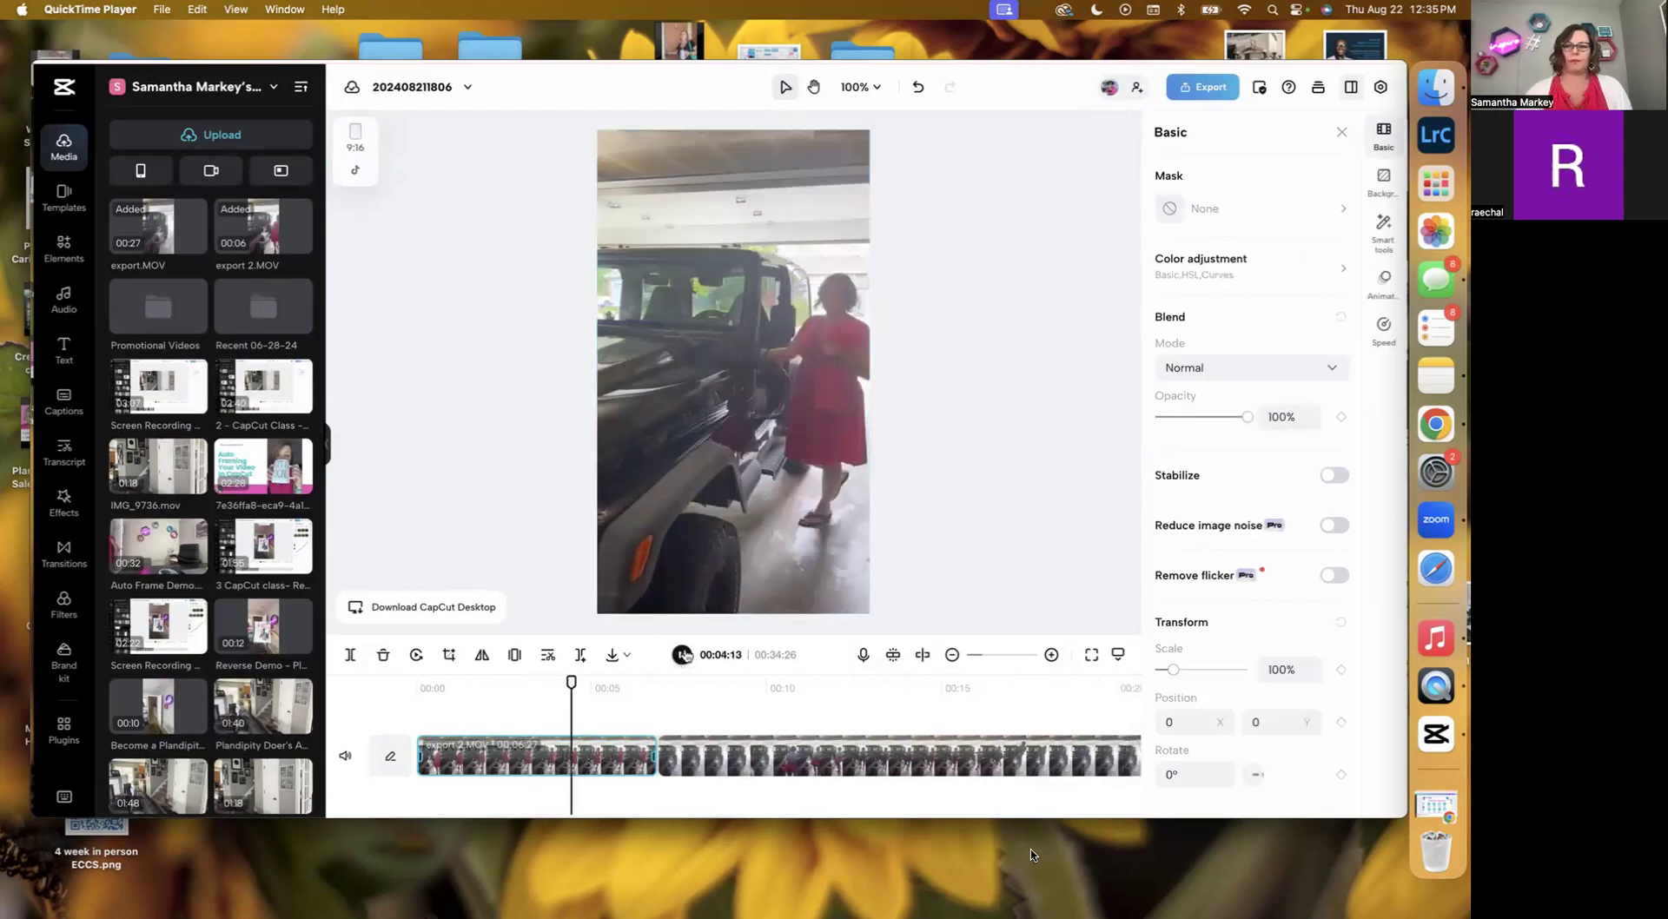
click(497, 674)
click(472, 686)
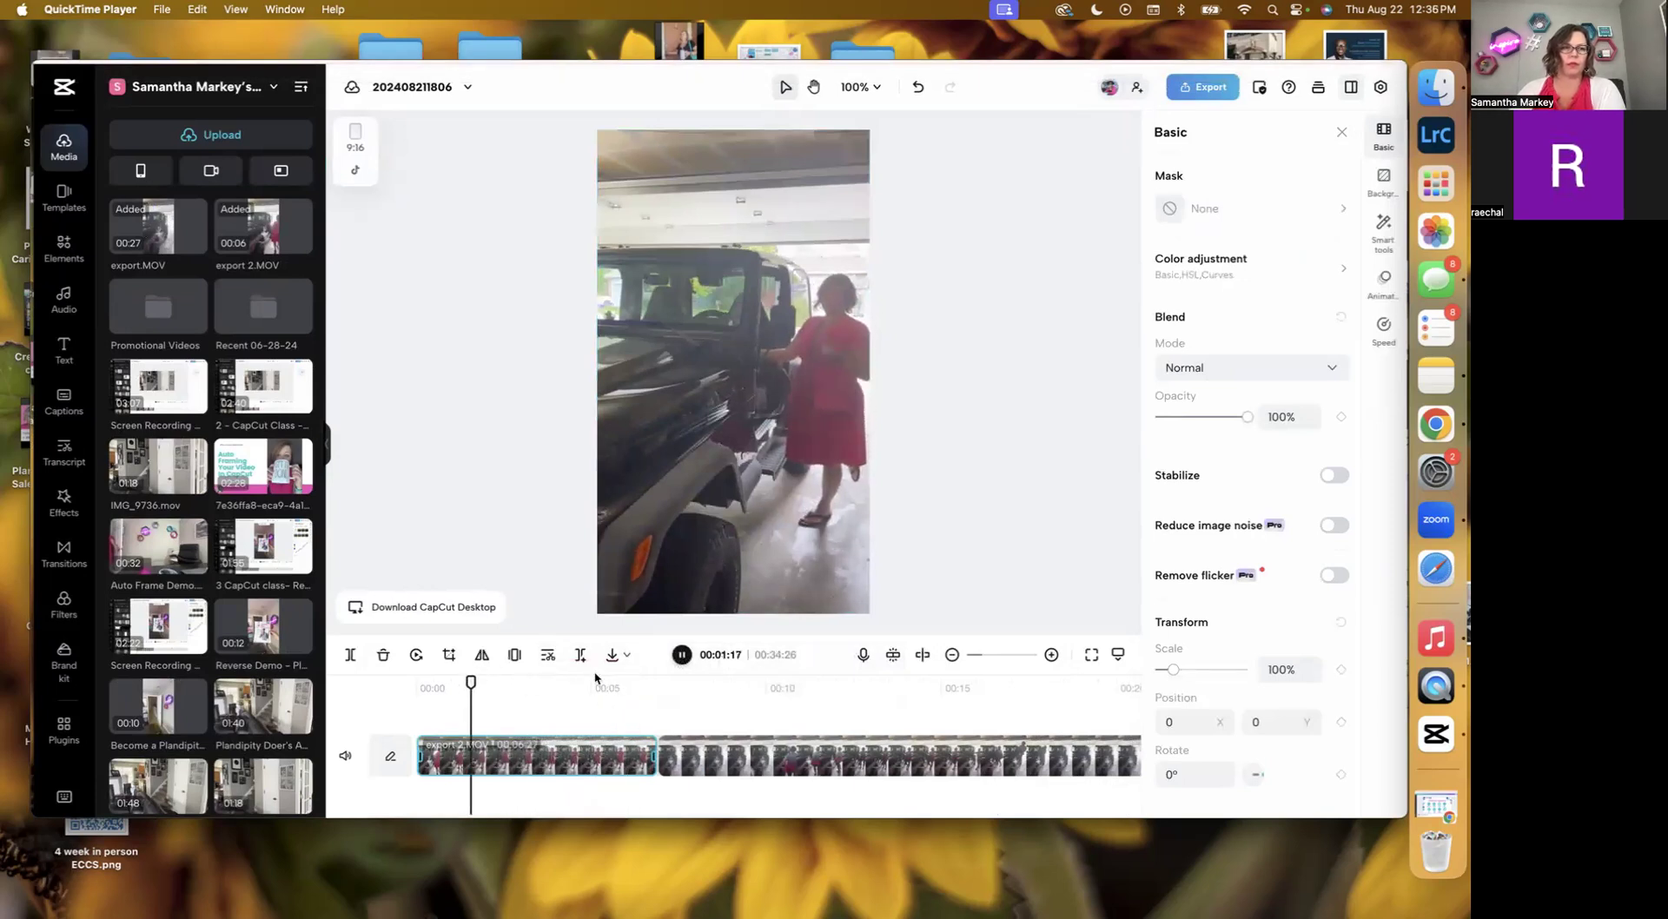
click(683, 656)
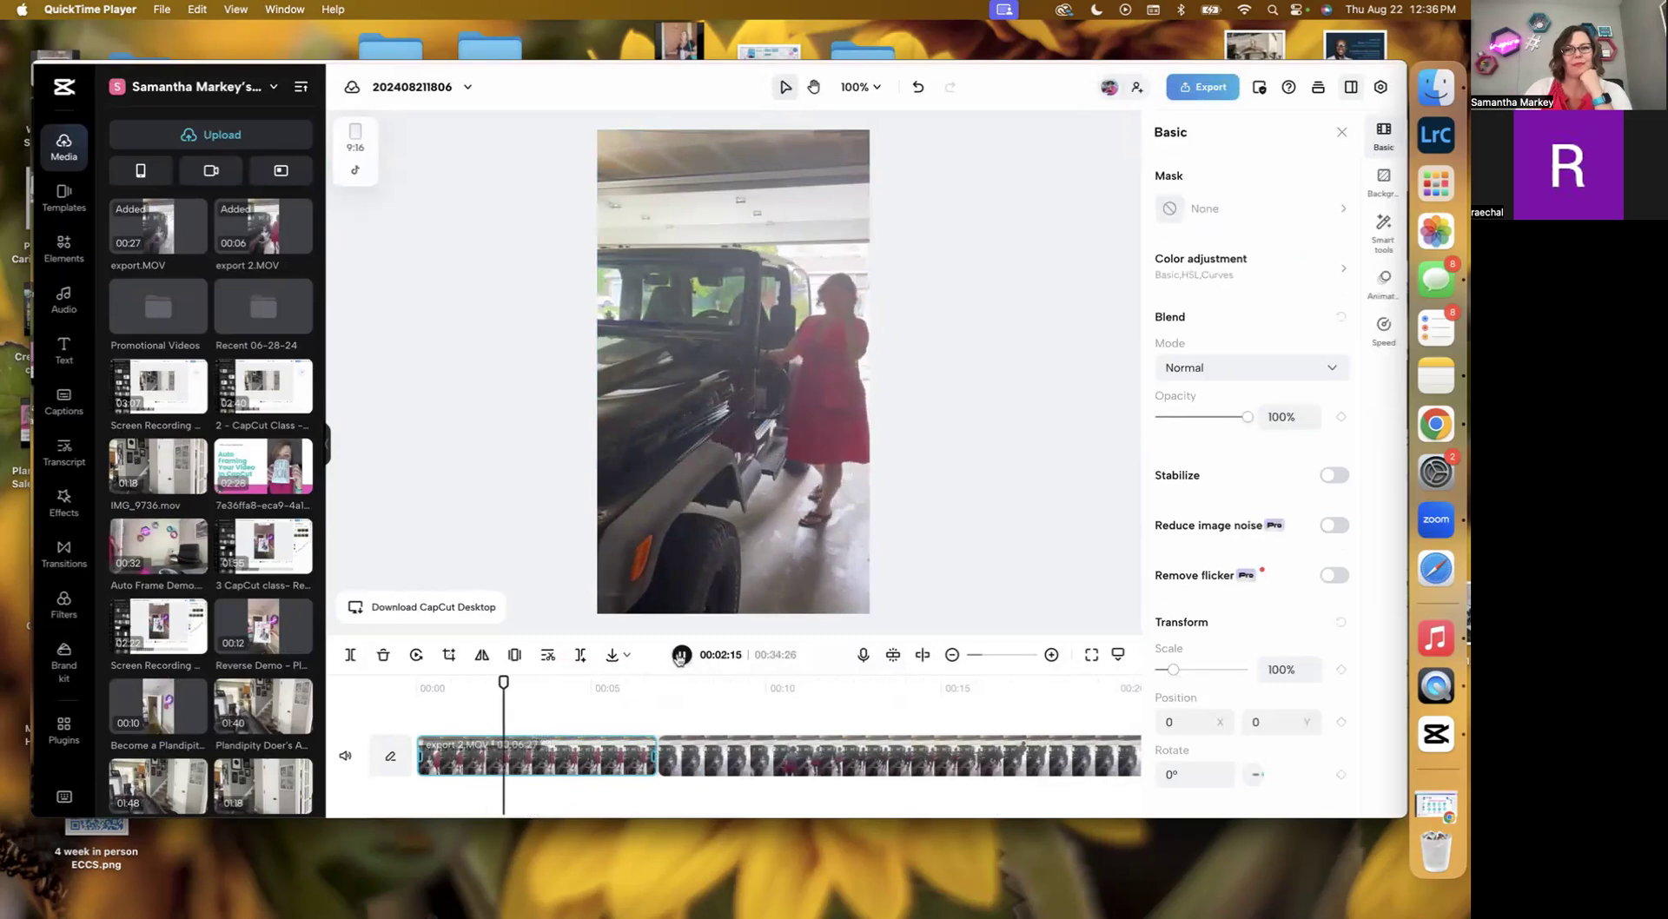
click(862, 683)
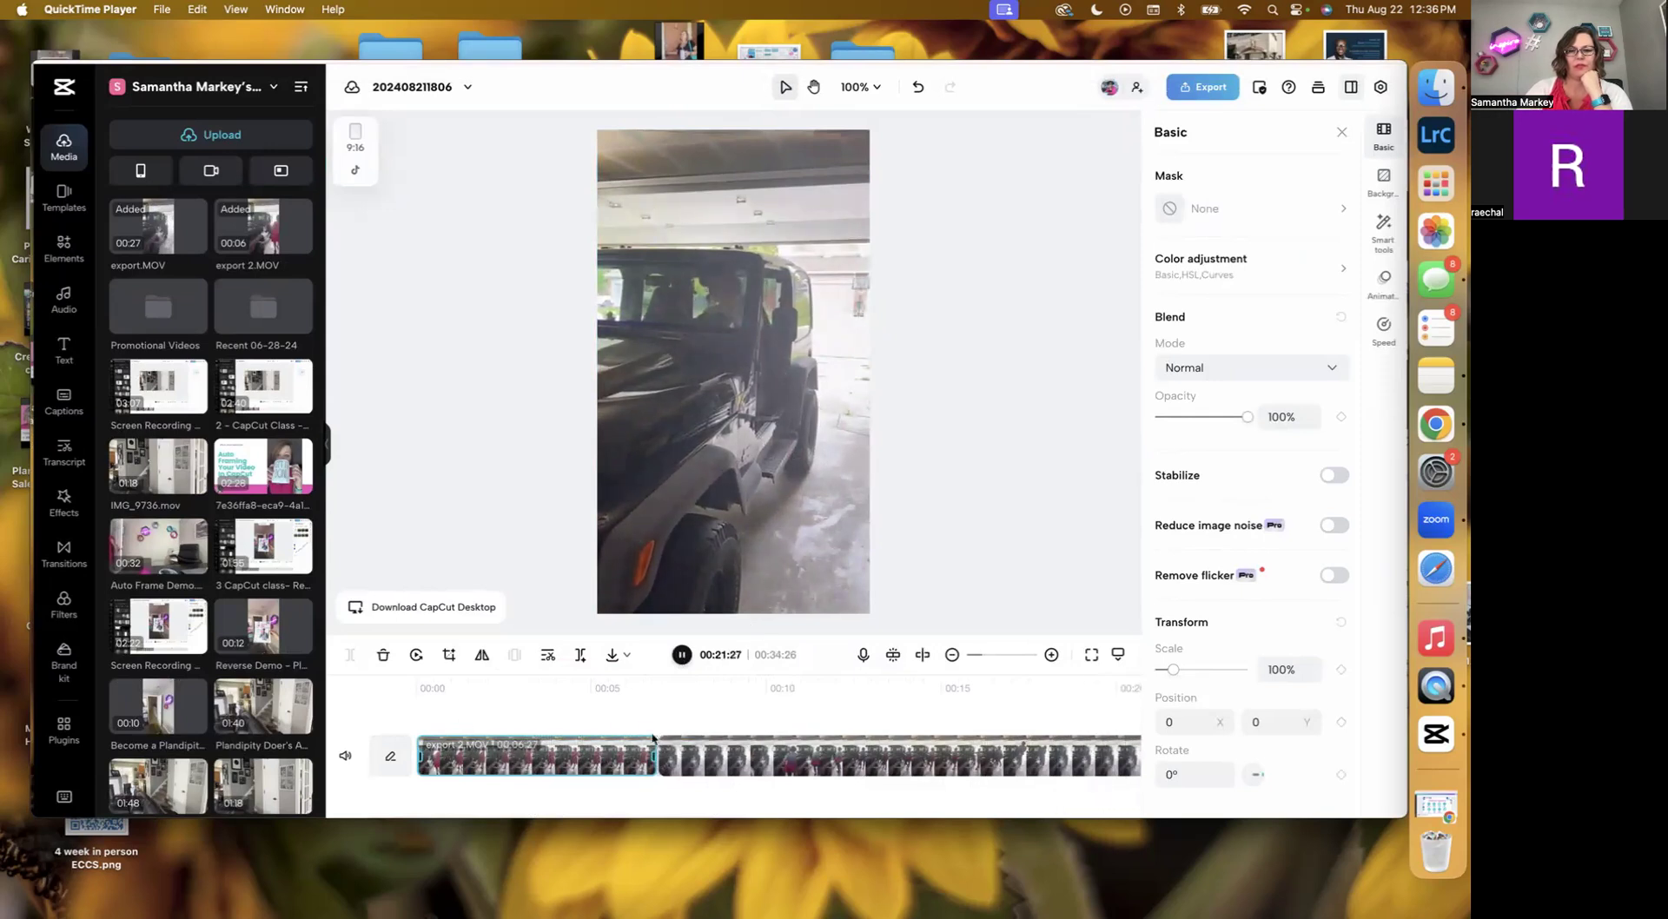
scroll(725, 772, left, 5)
scroll(725, 772, left, 5)
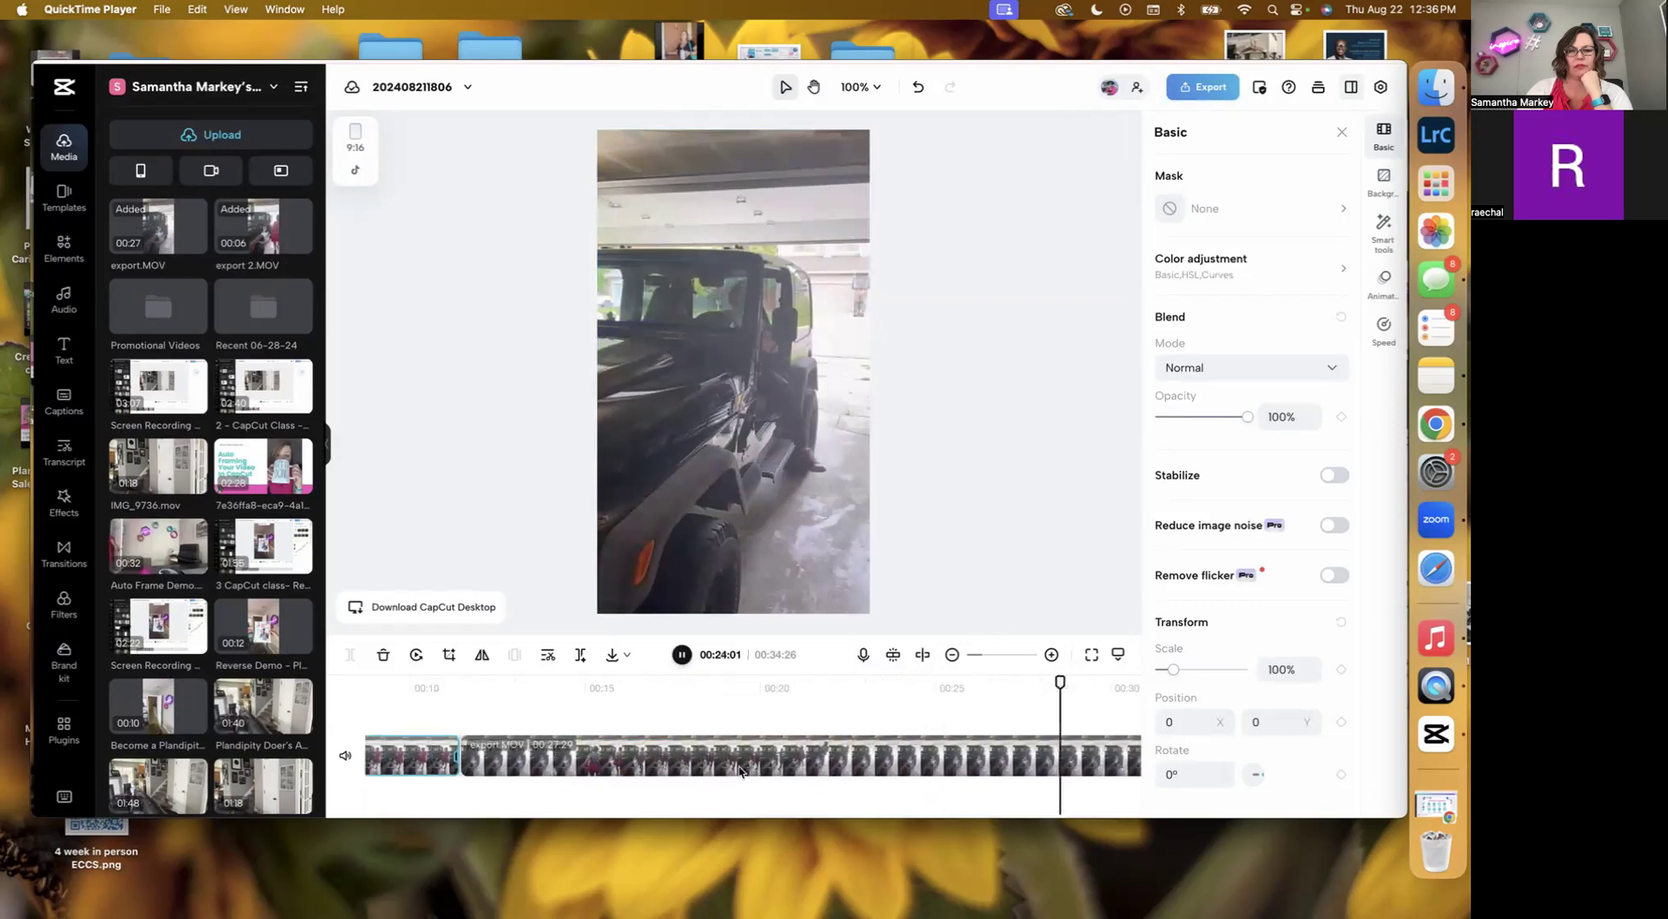
click(681, 654)
Trim the end of the first clip, export 2.MOV, down to about 2.5 seconds.
scroll(538, 754, left, 3)
click(542, 752)
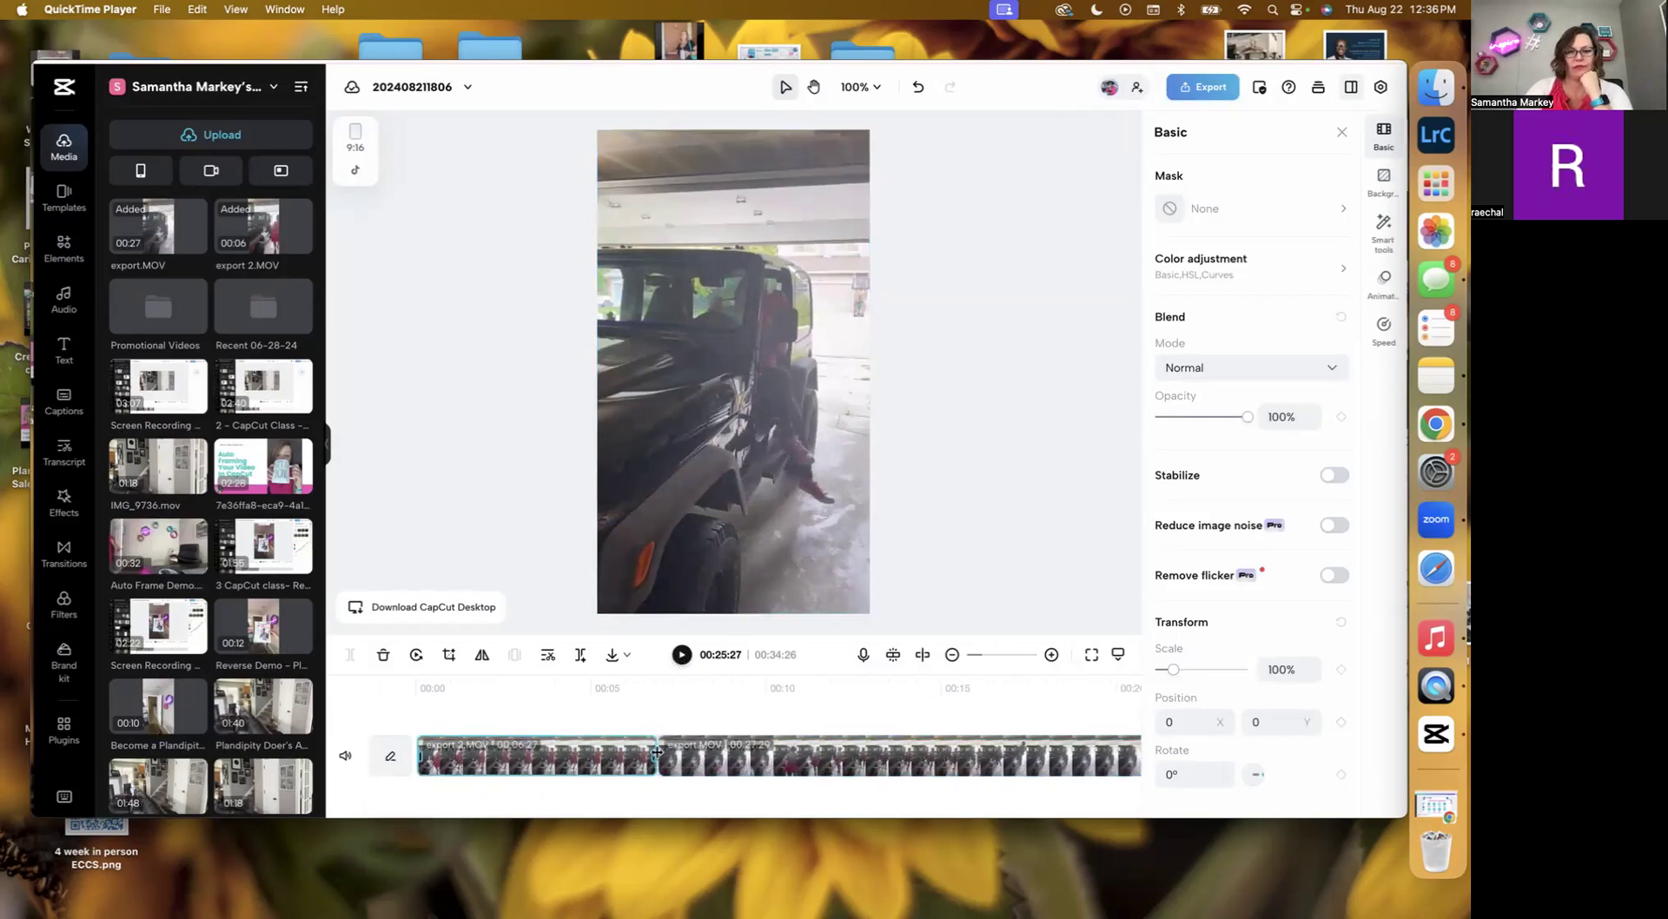
drag(654, 758, 599, 761)
click(592, 681)
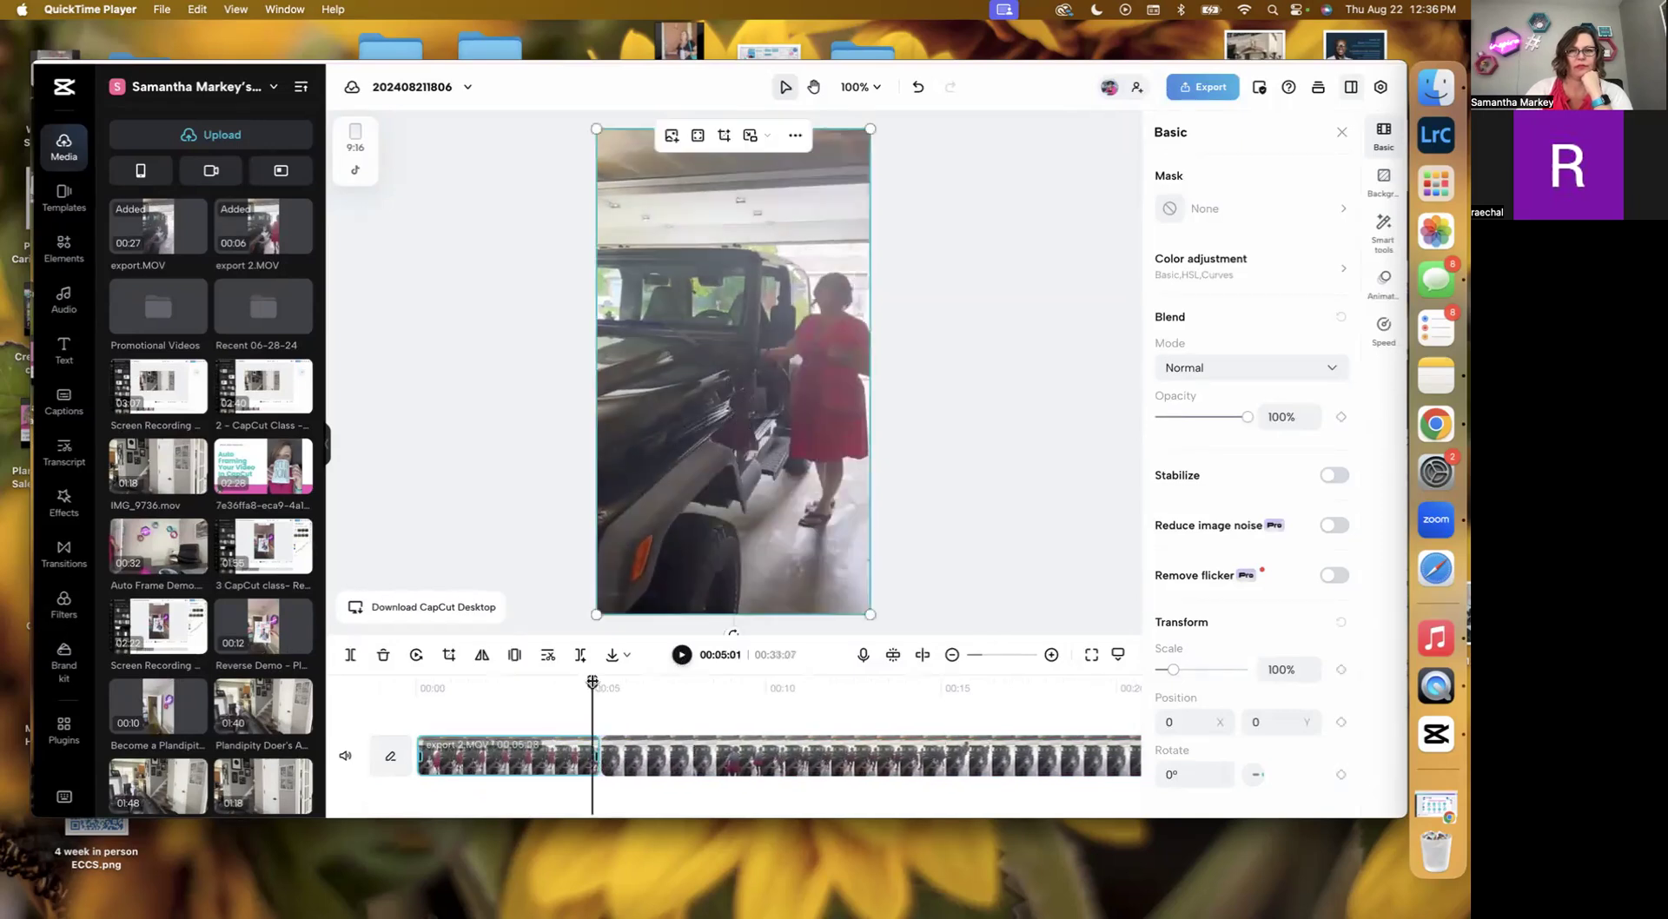
drag(593, 681, 515, 682)
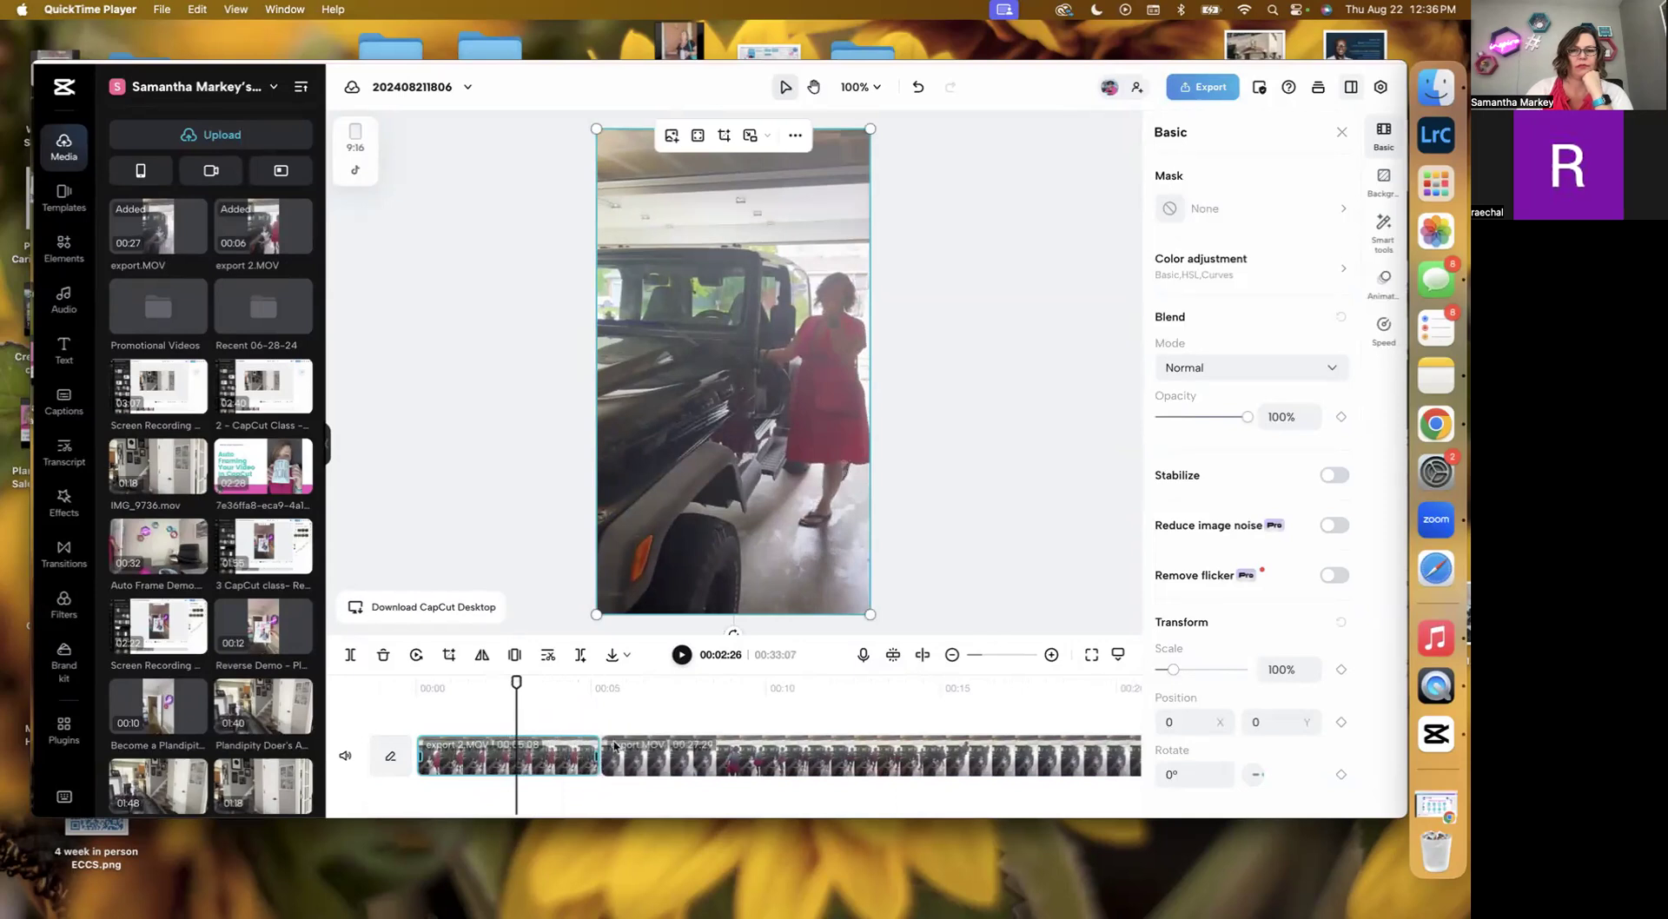
drag(592, 753, 519, 755)
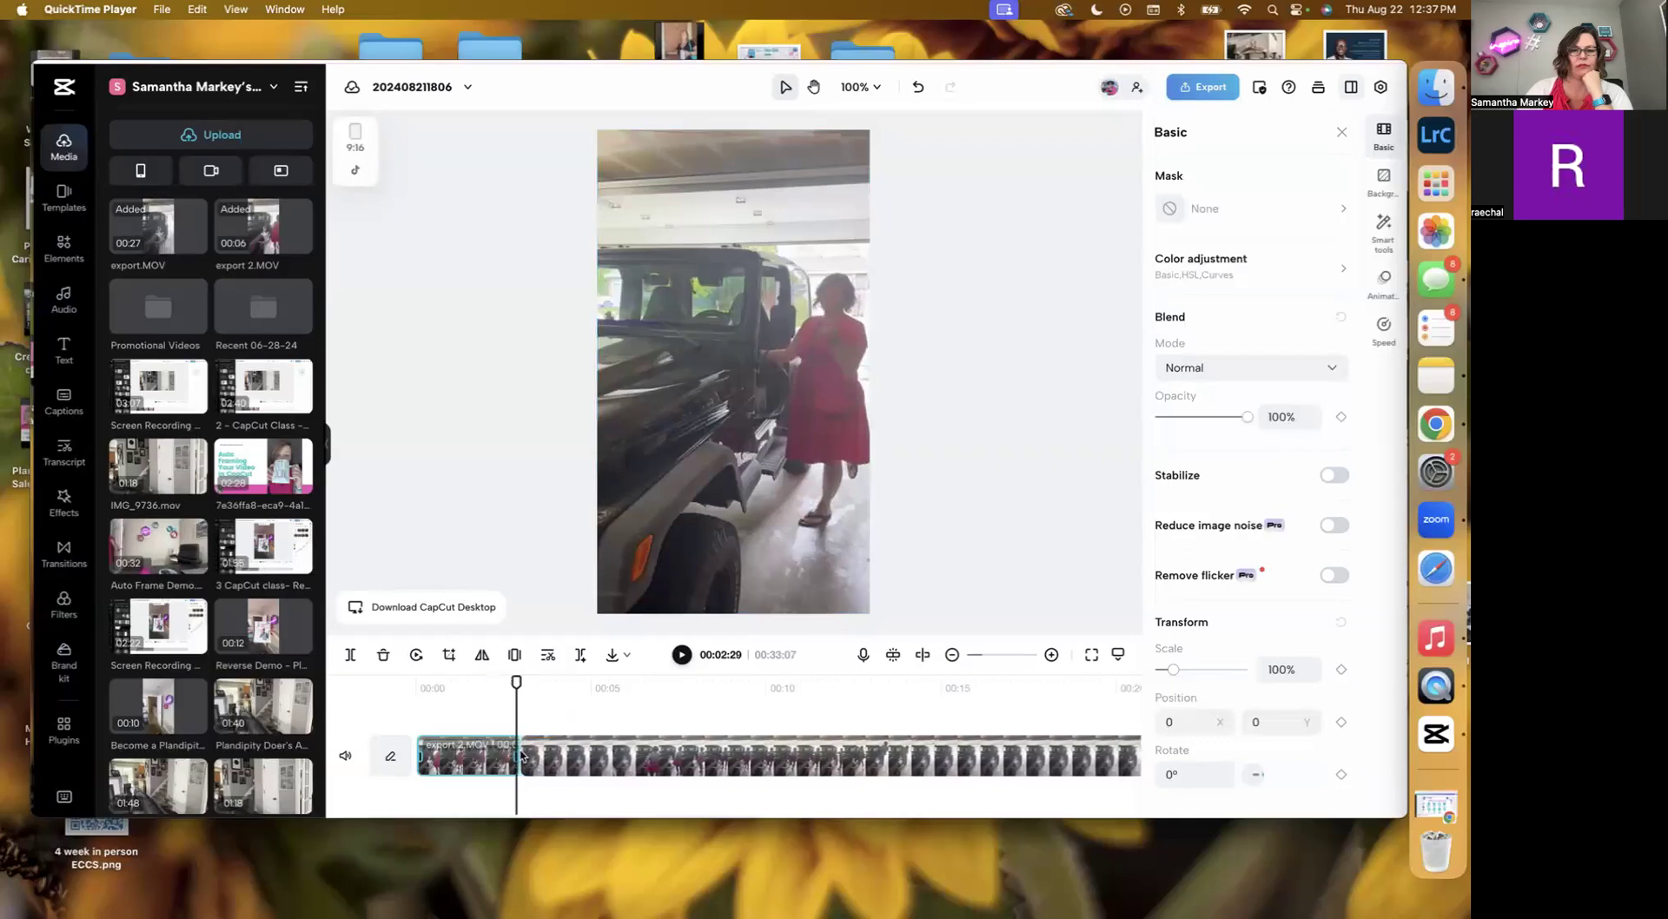
Adjust the trimmed start of the second clip, export.MOV, where it joins the first clip.
click(580, 756)
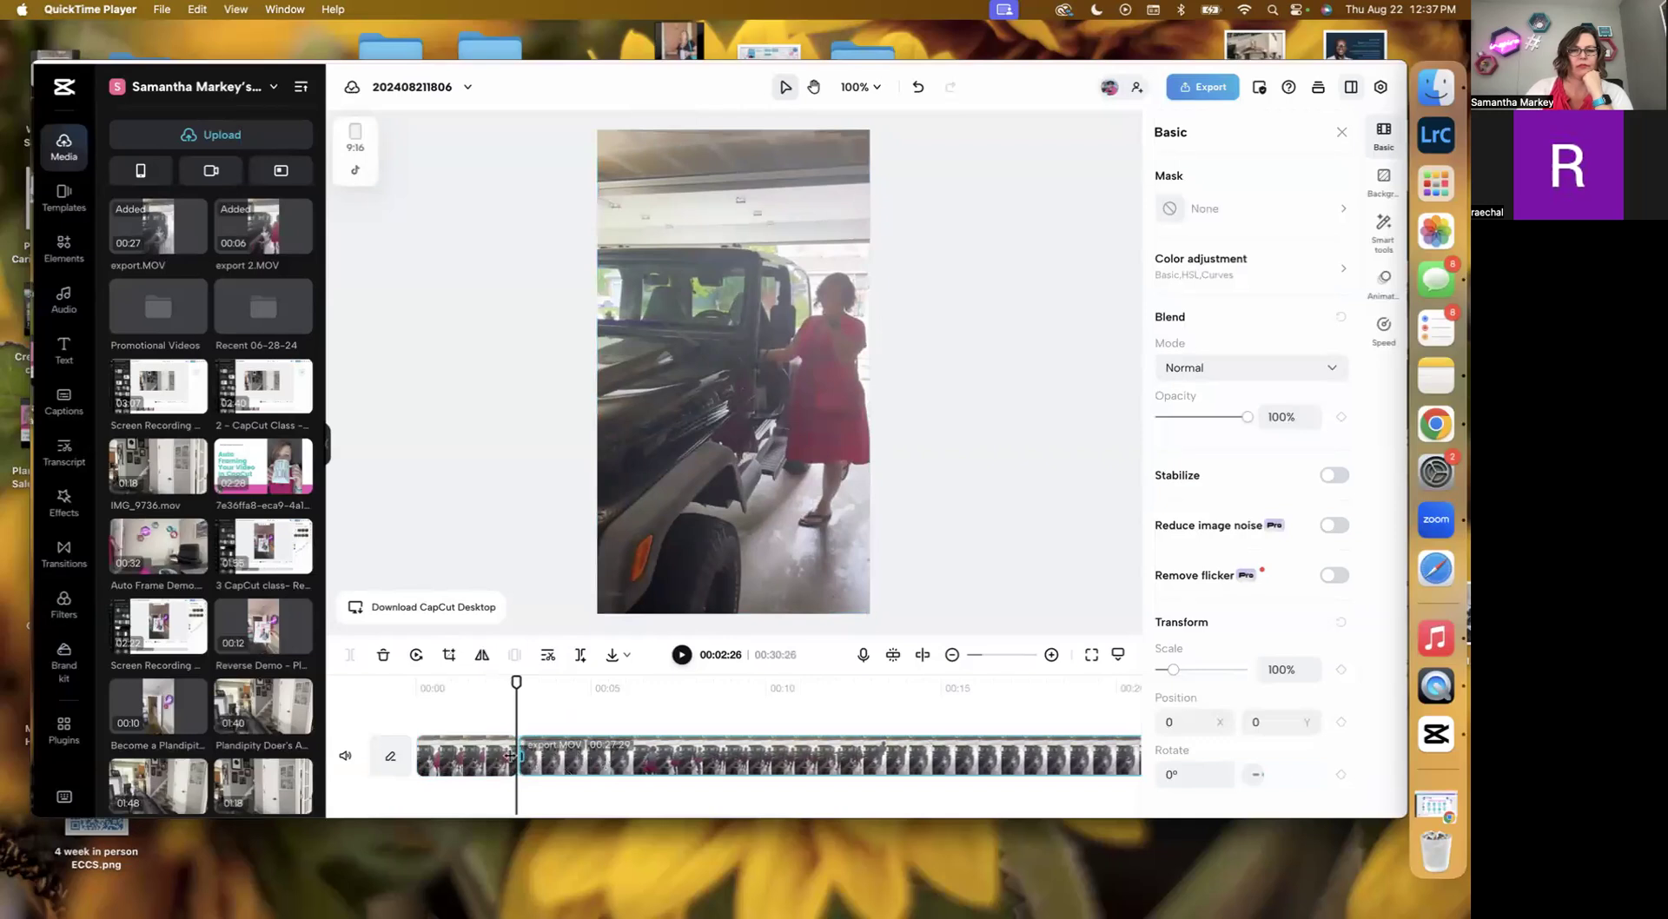
drag(521, 755, 769, 773)
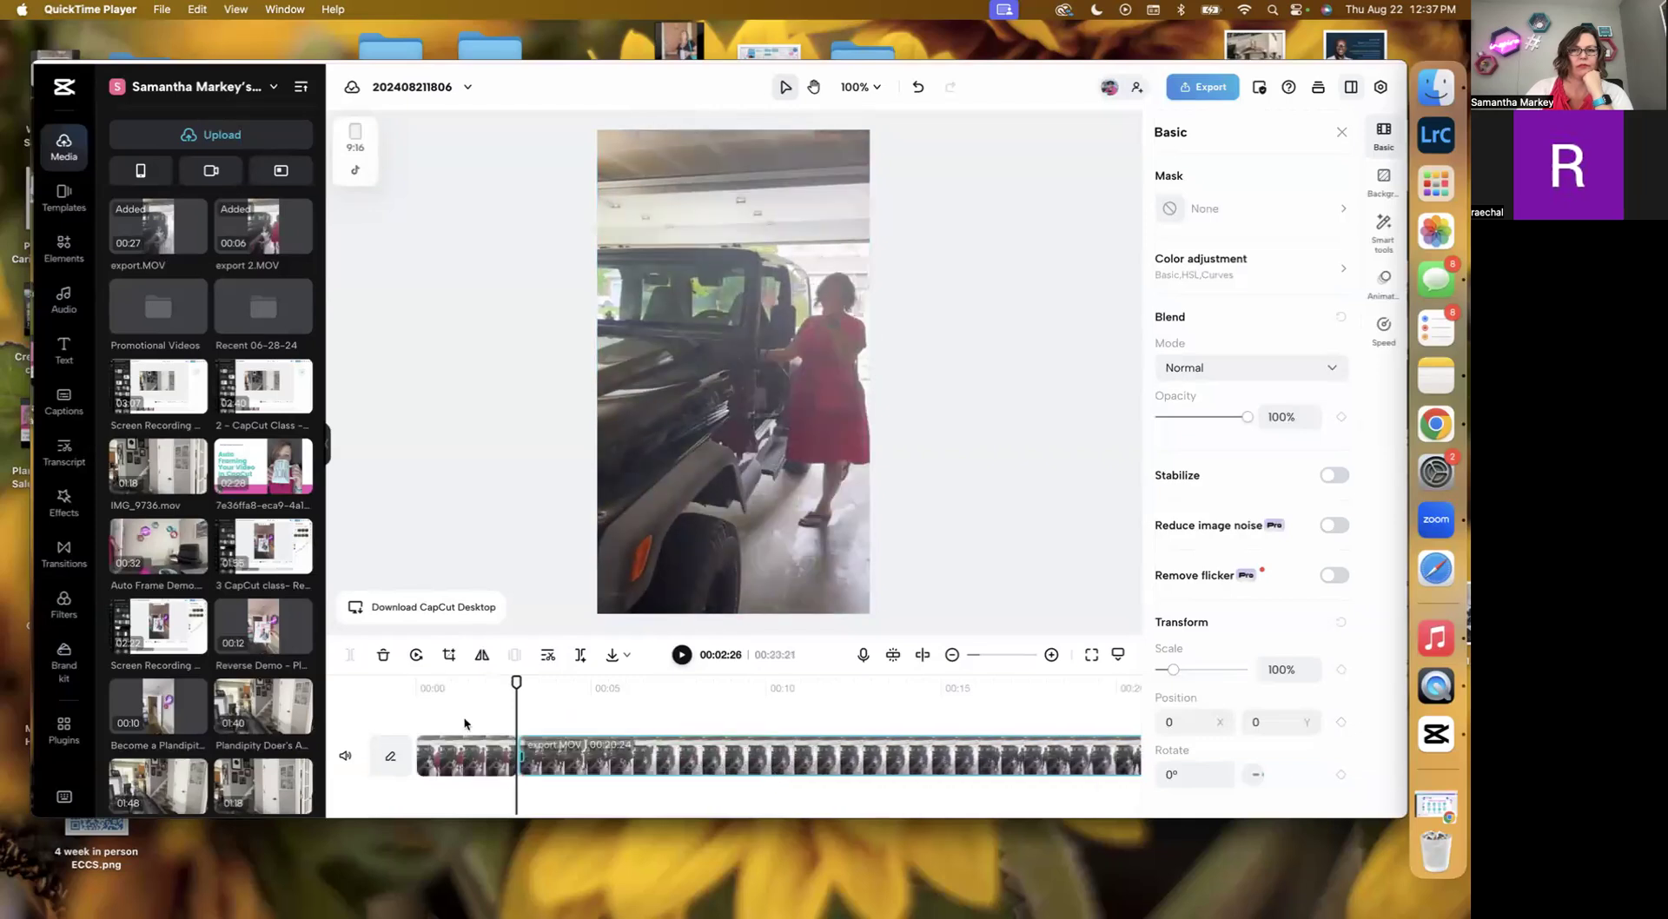
click(487, 686)
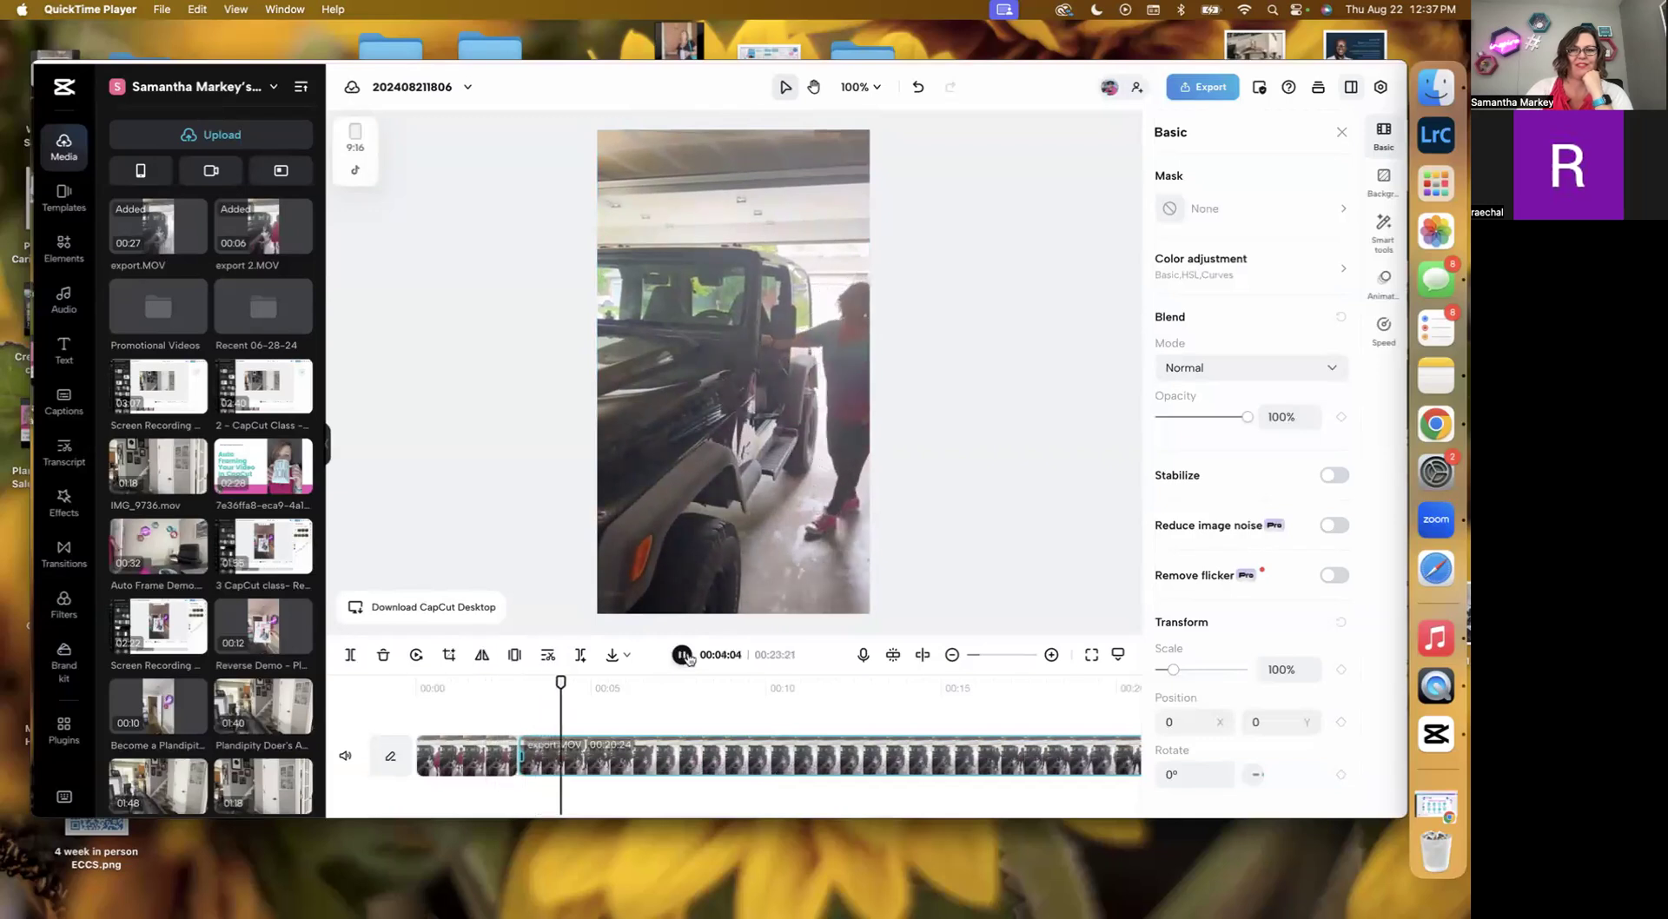
click(682, 656)
drag(529, 761, 551, 760)
Play the edited sequence from near the start to review the transition between the clips.
click(483, 686)
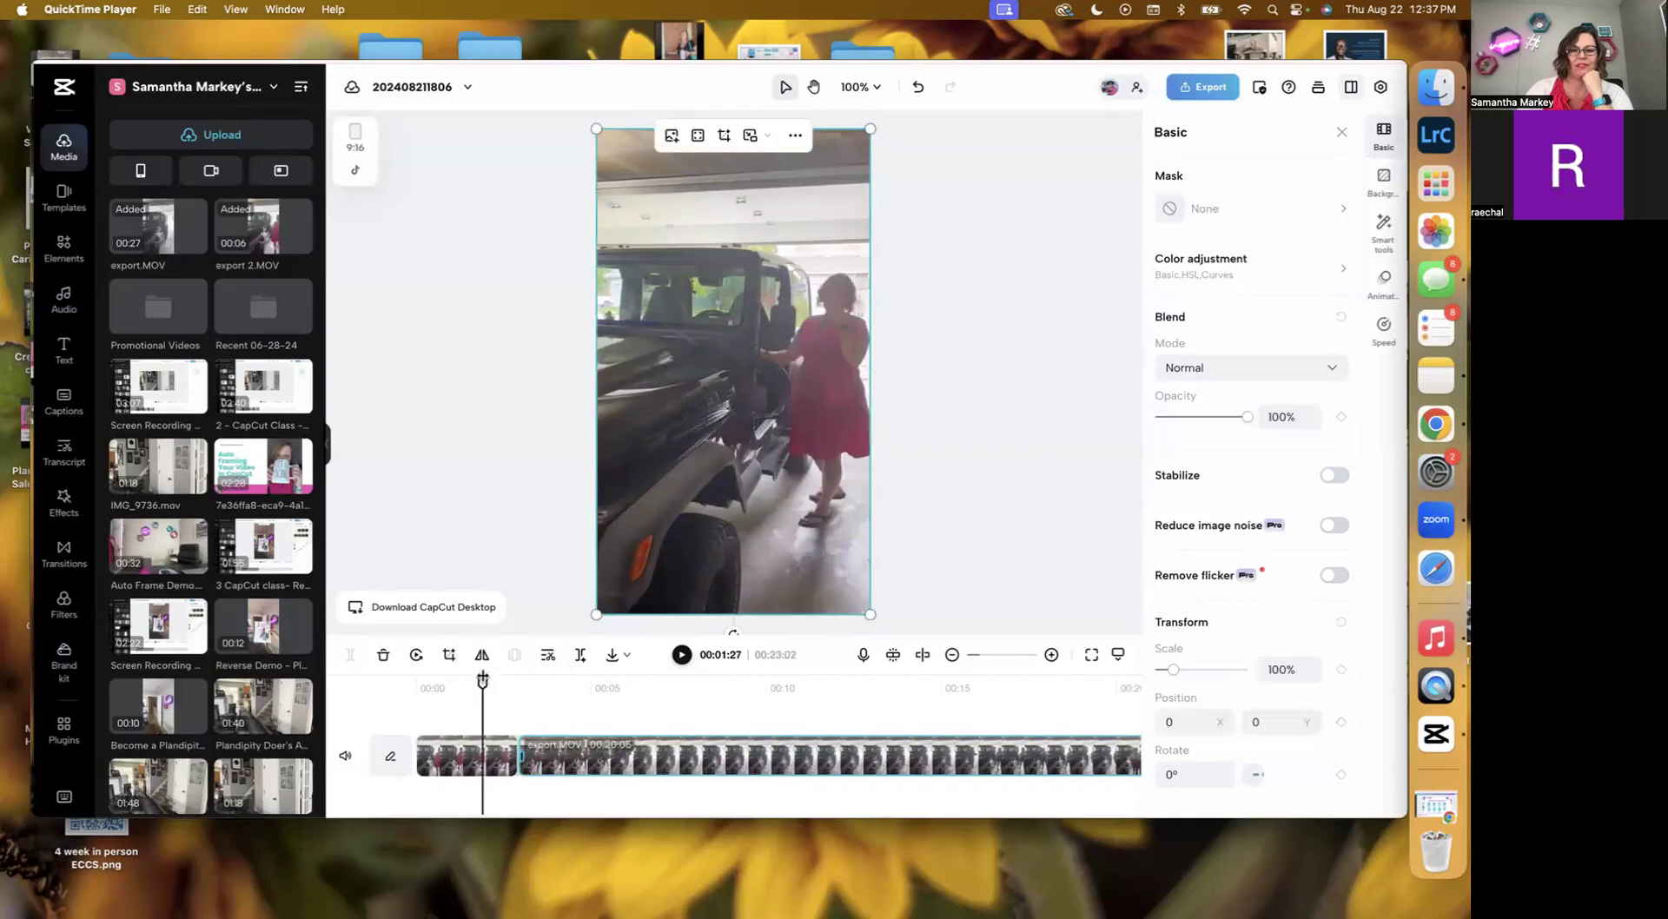
click(682, 656)
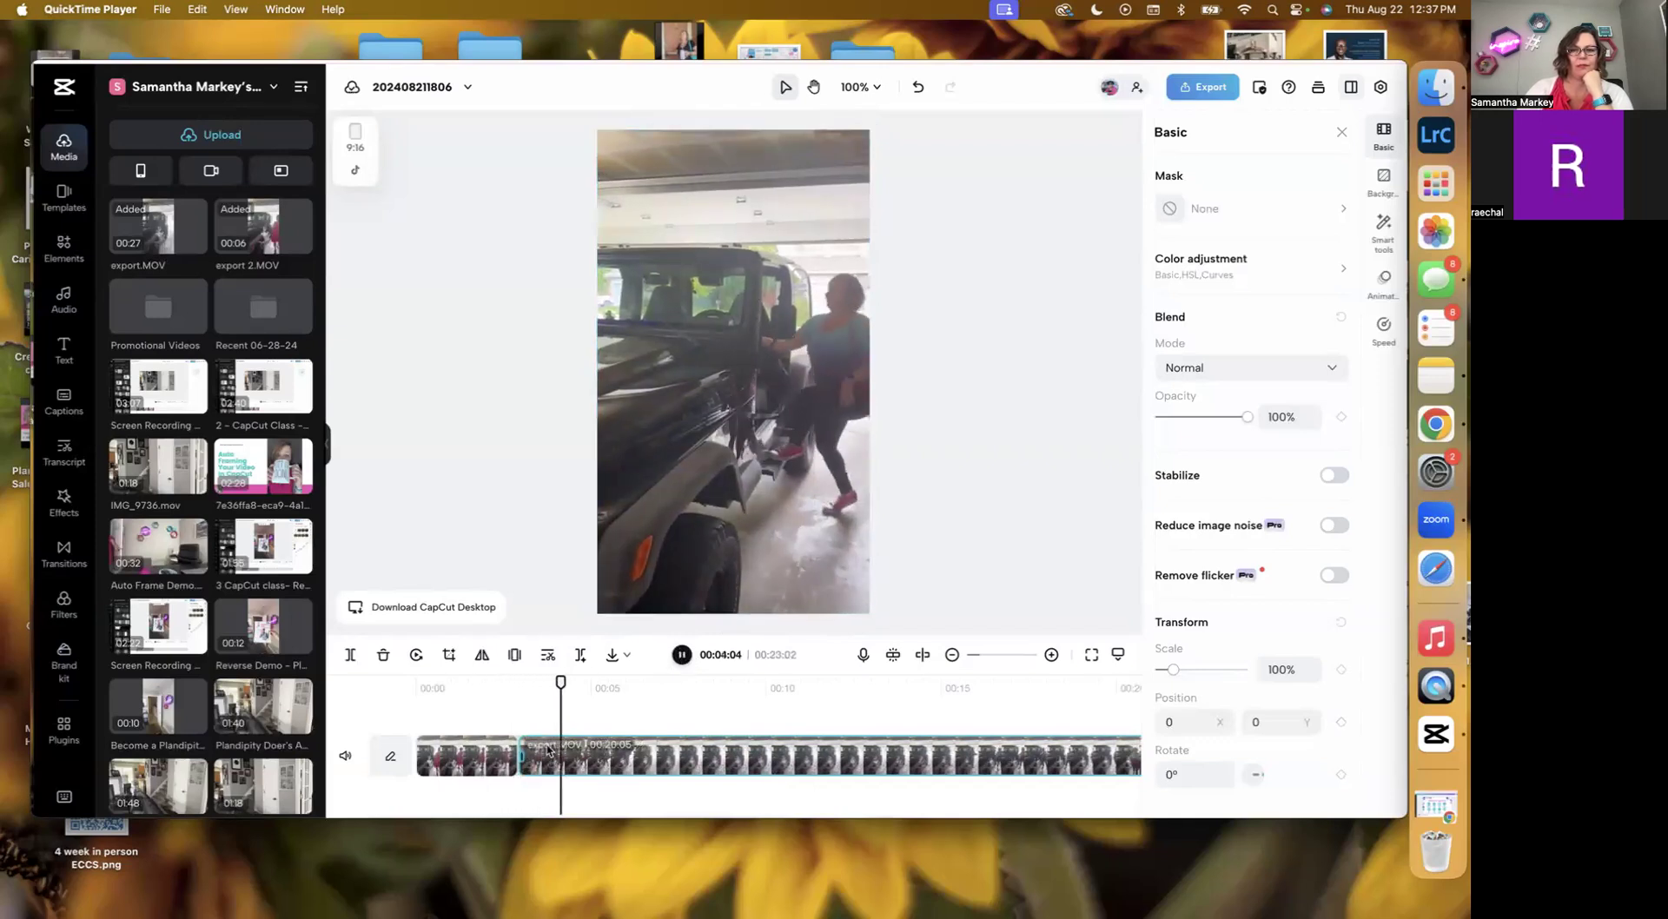
click(503, 699)
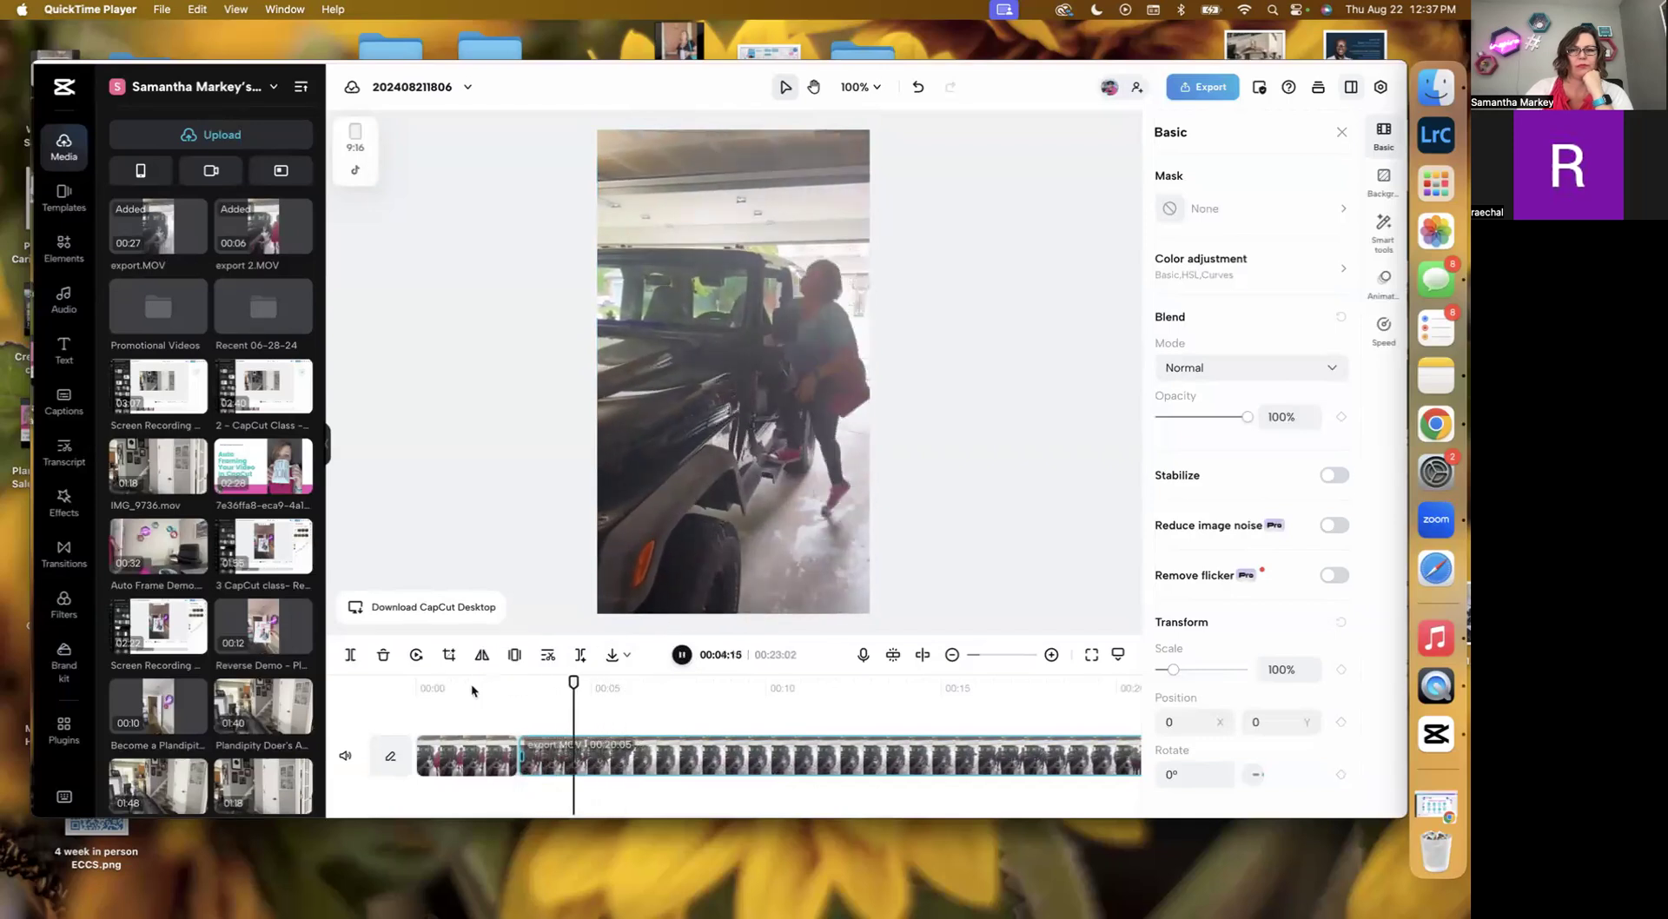
click(470, 686)
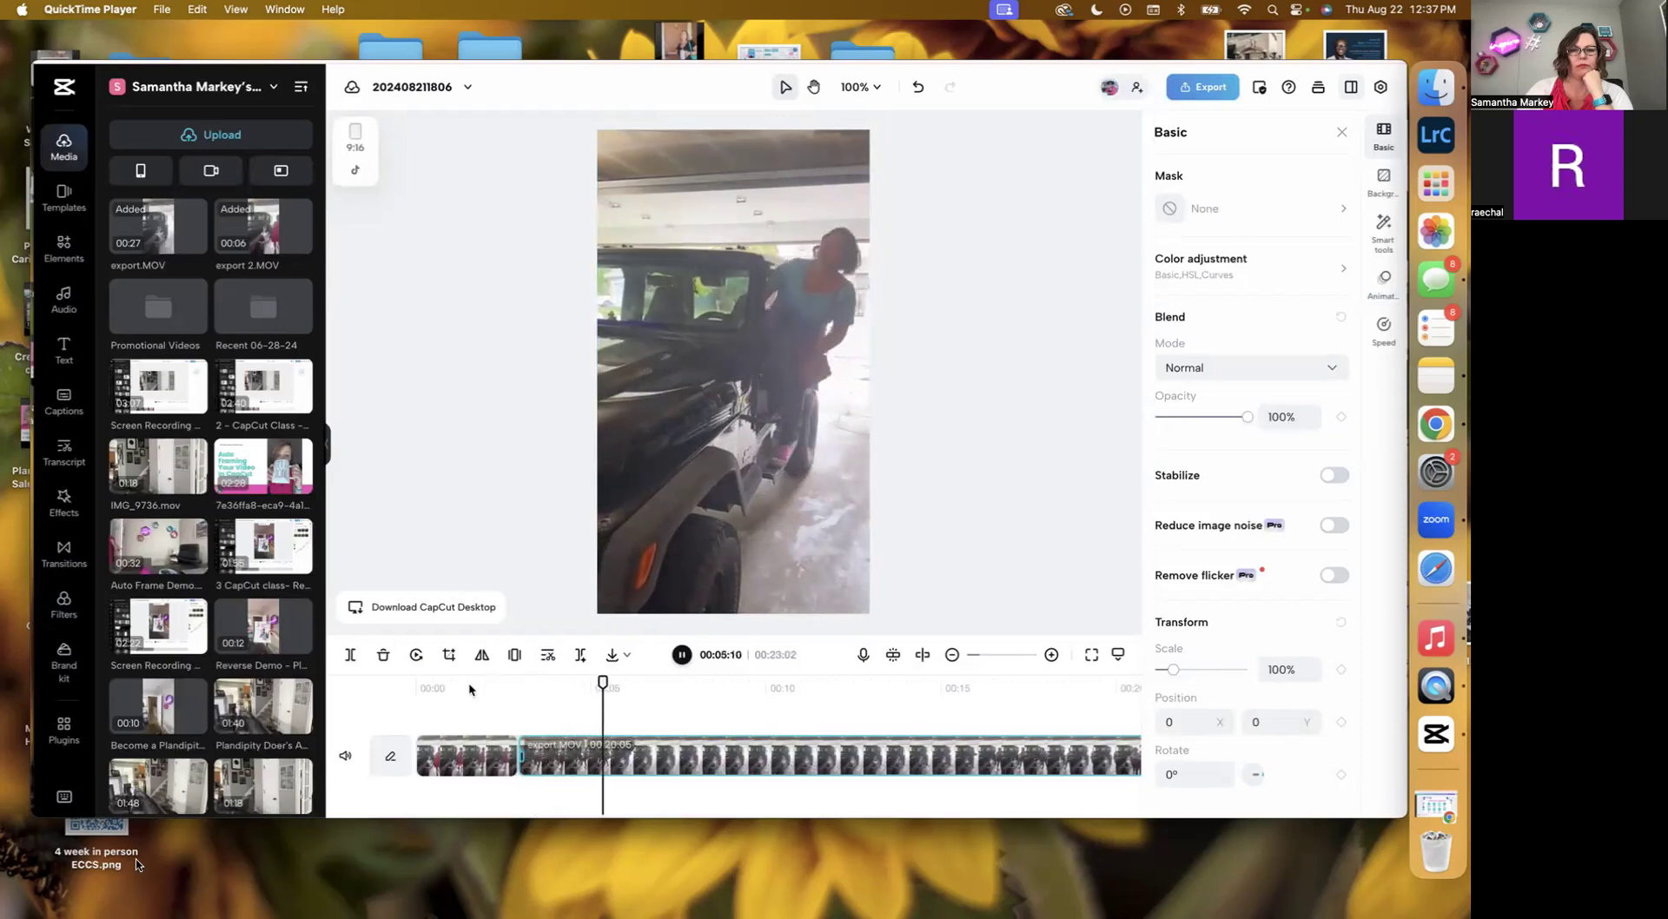
mouse_move(617, 796)
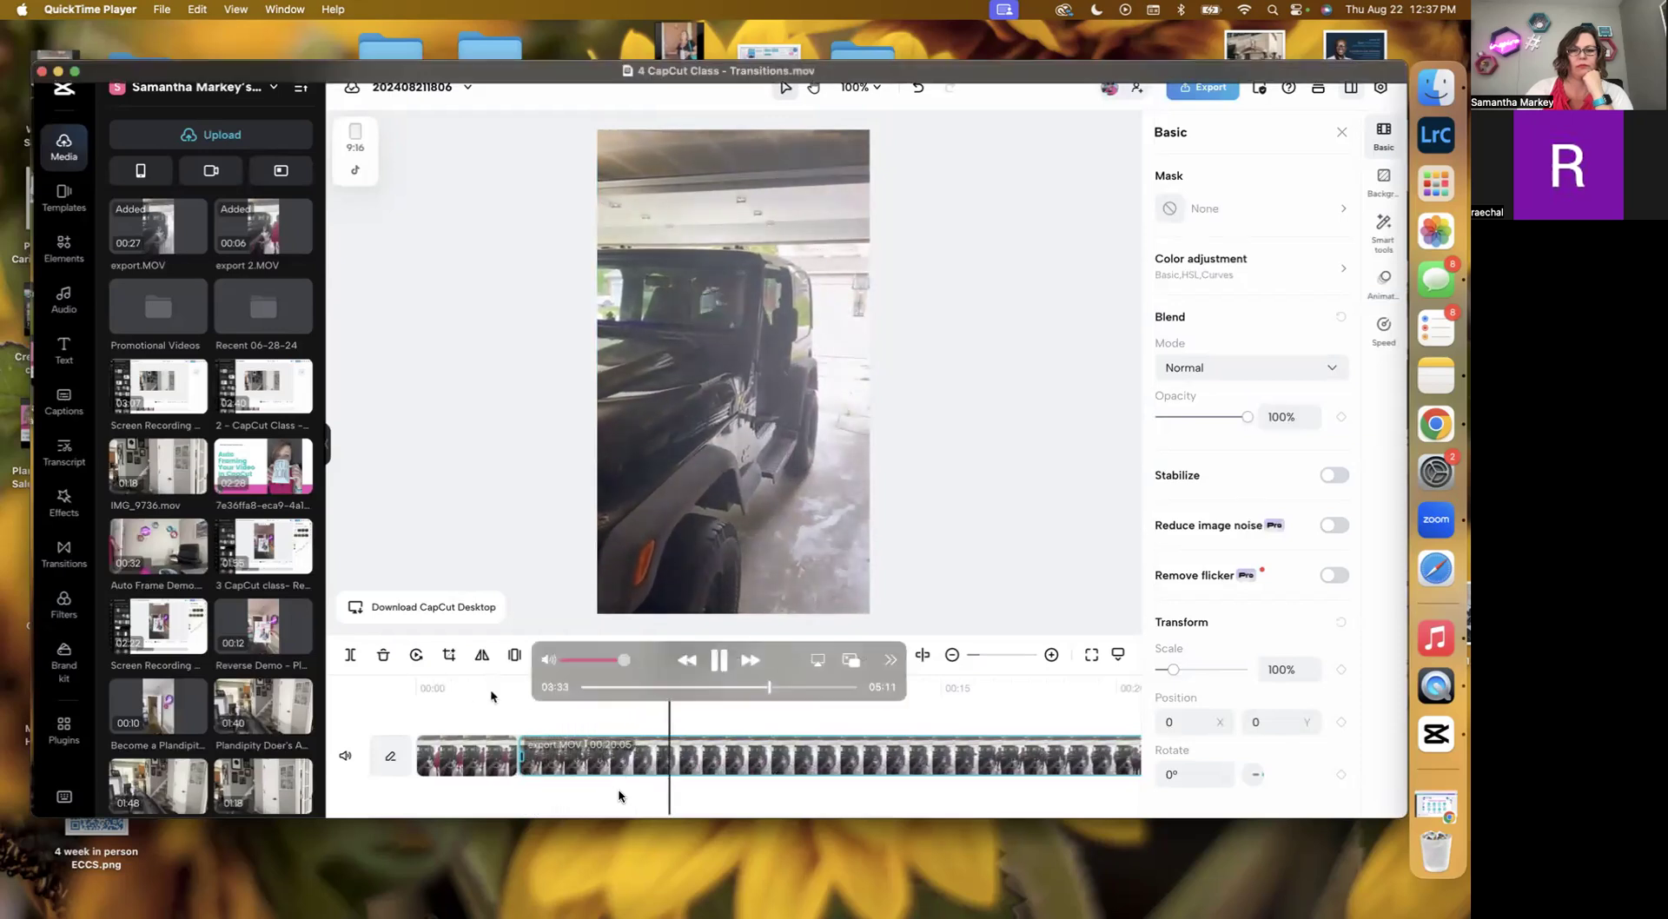
scroll(427, 795, left, 3)
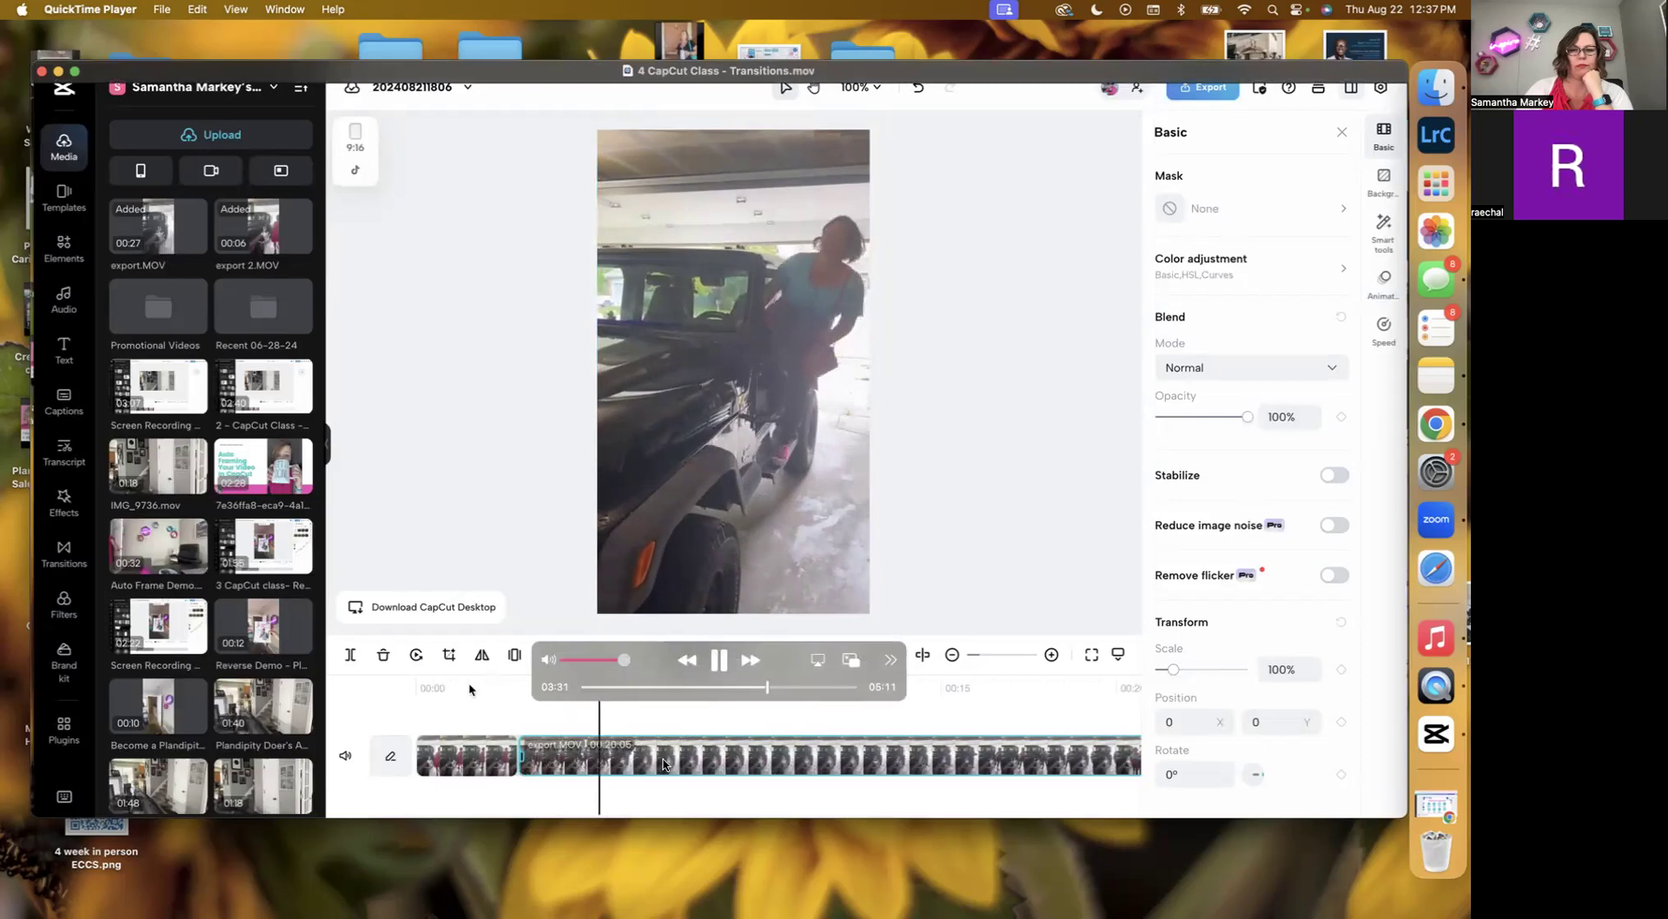
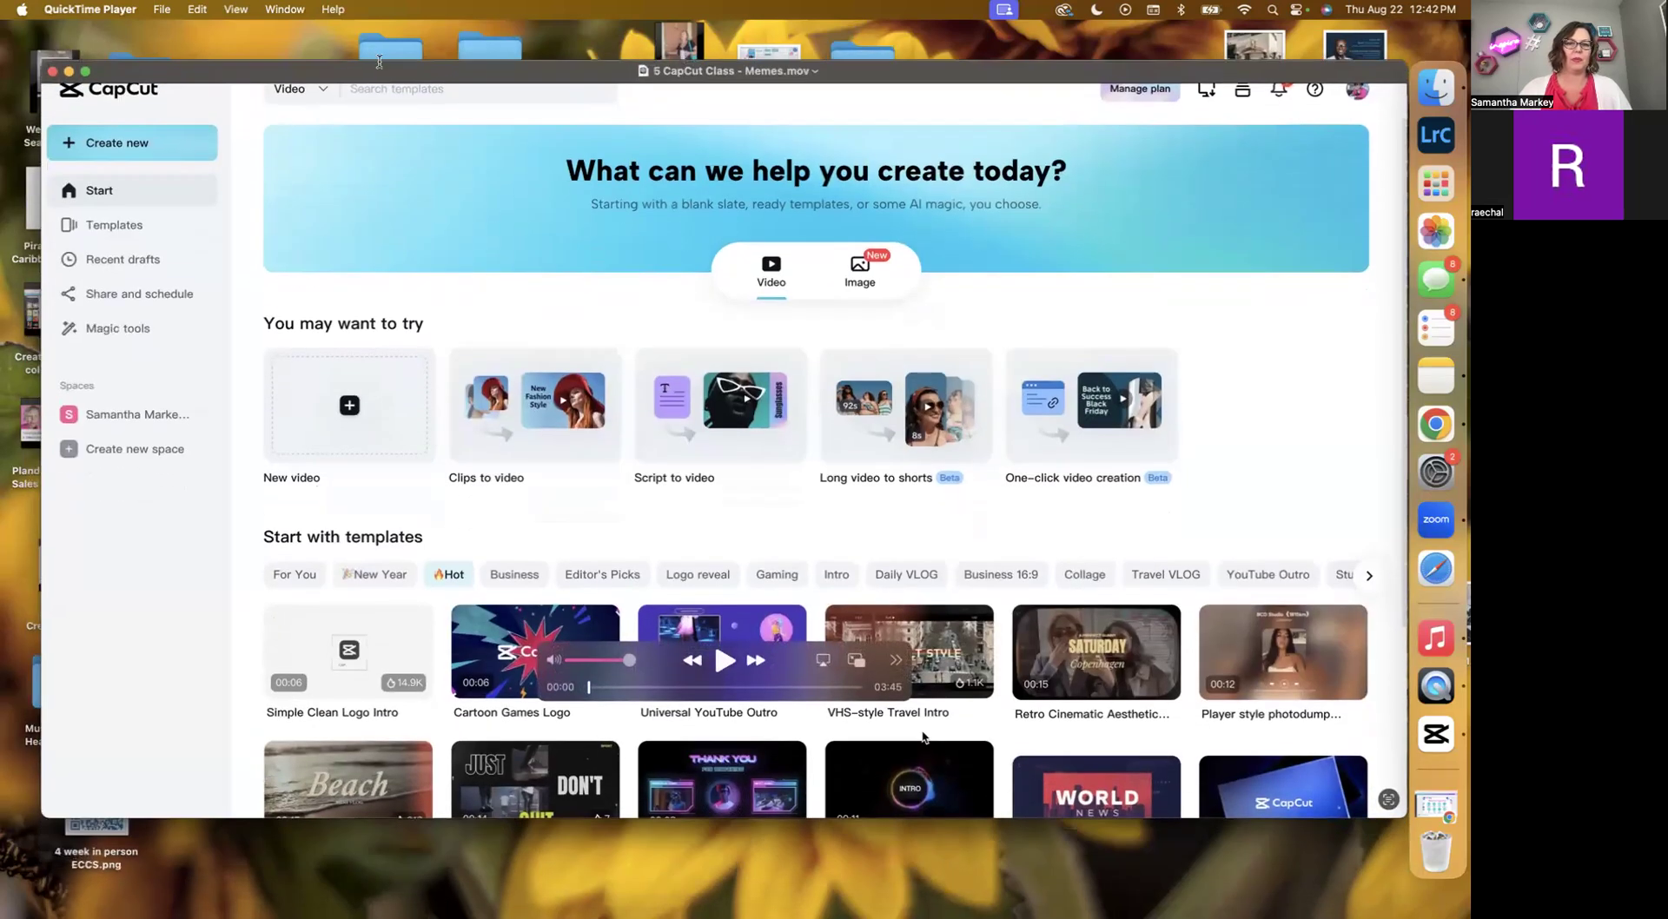
drag(380, 62, 381, 41)
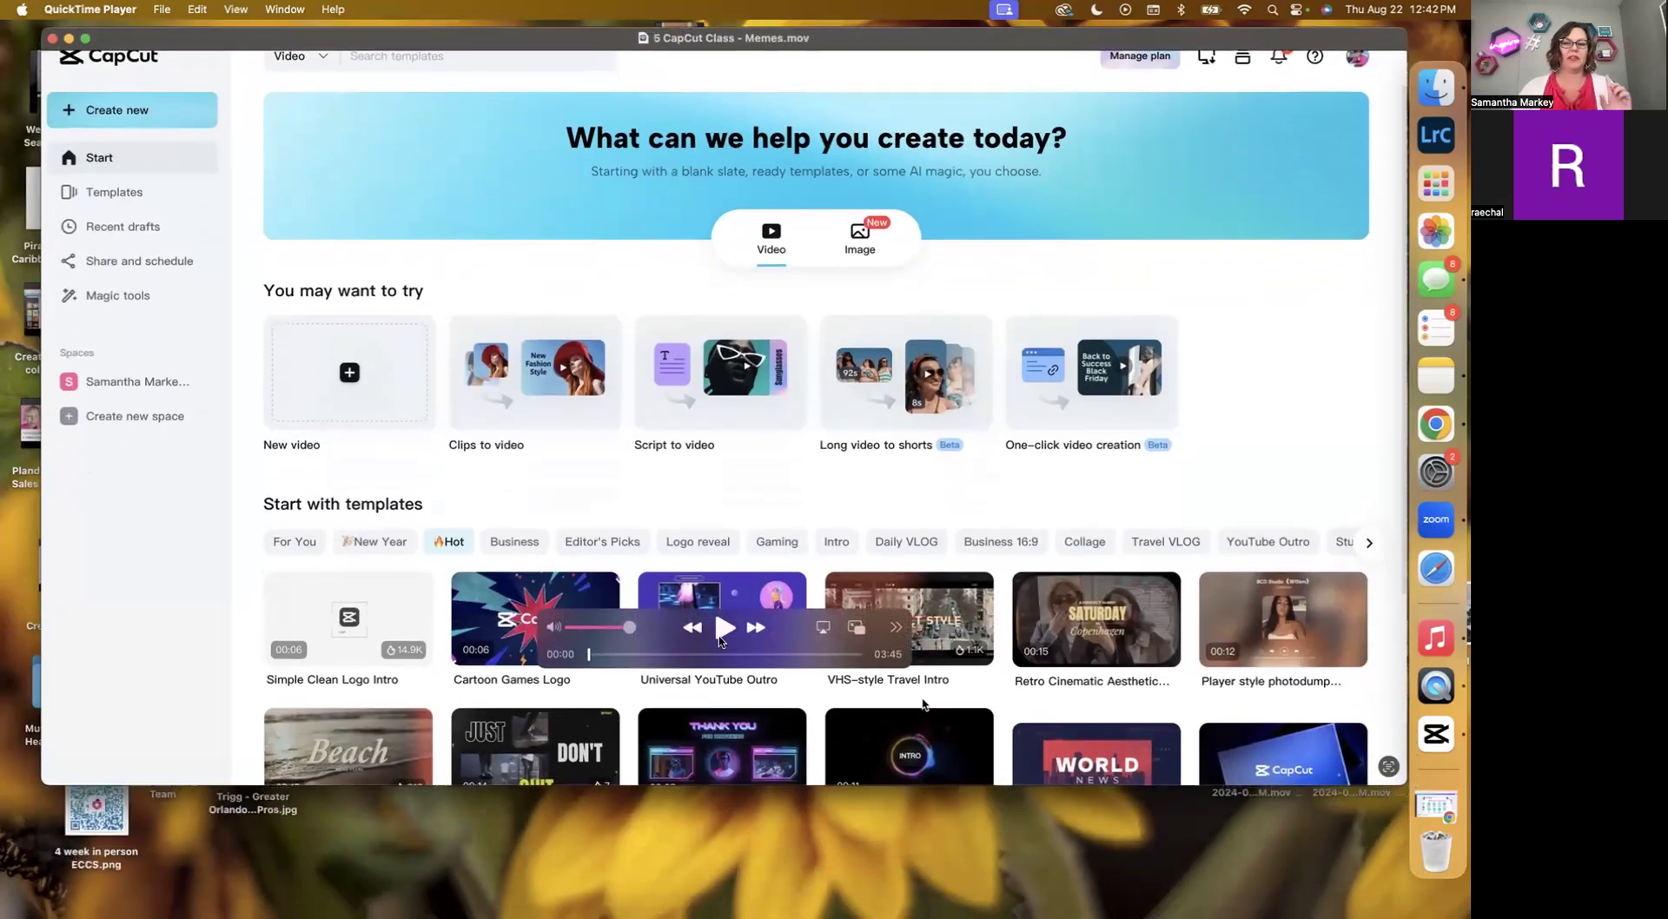
click(722, 629)
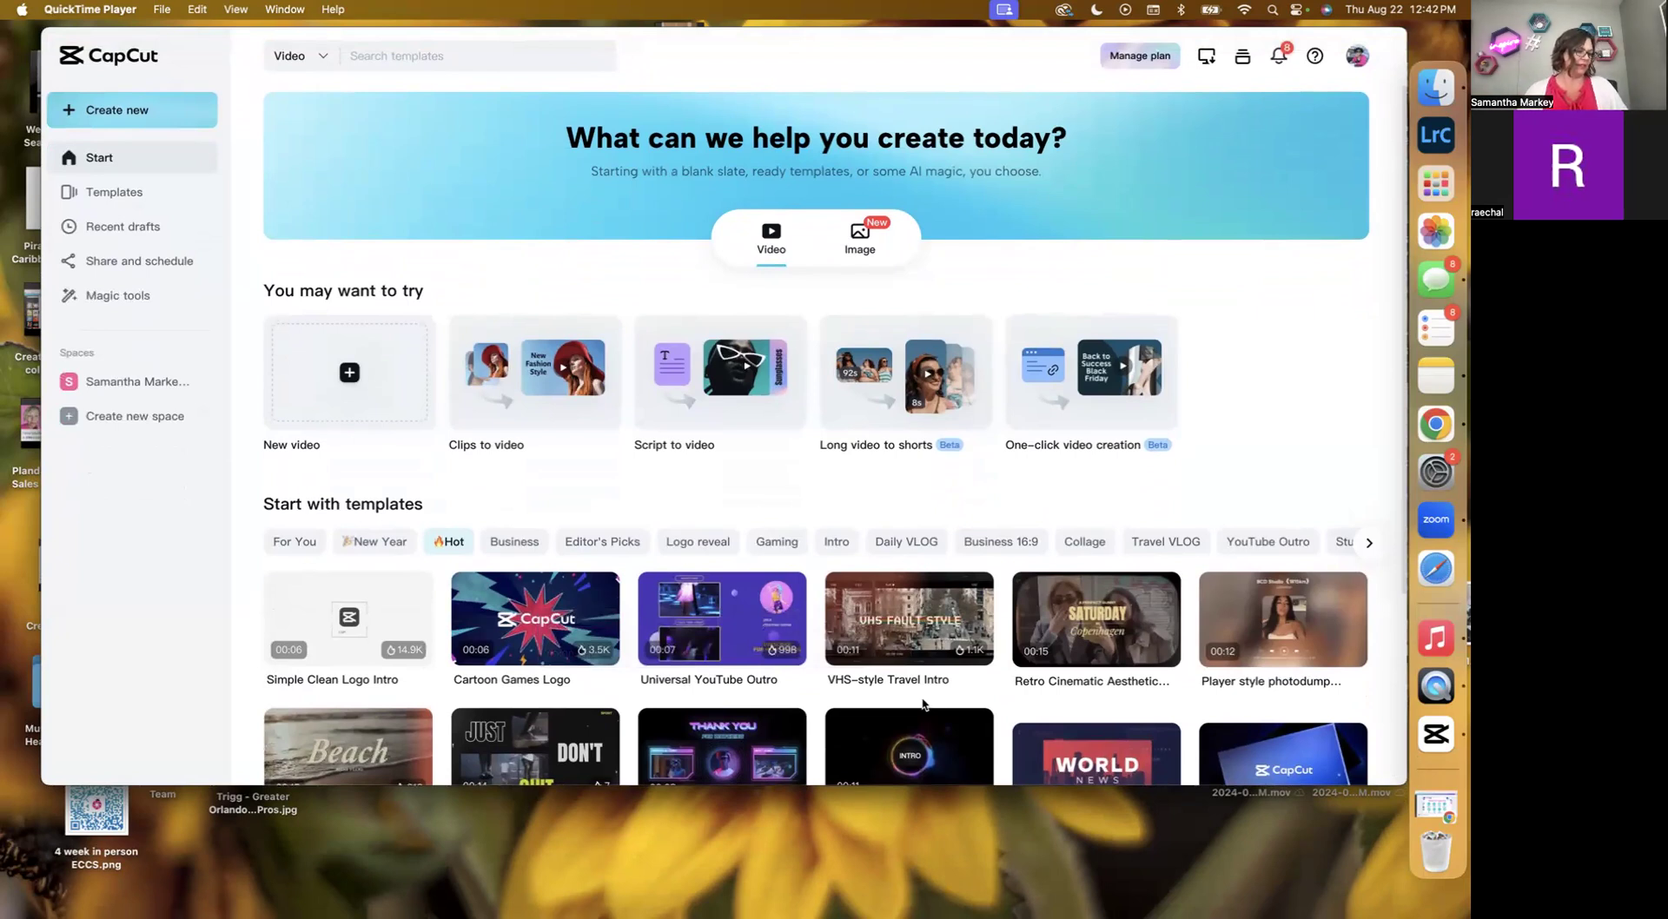
Browse the template category list and open the Memes category.
scroll(1017, 541, right, 5)
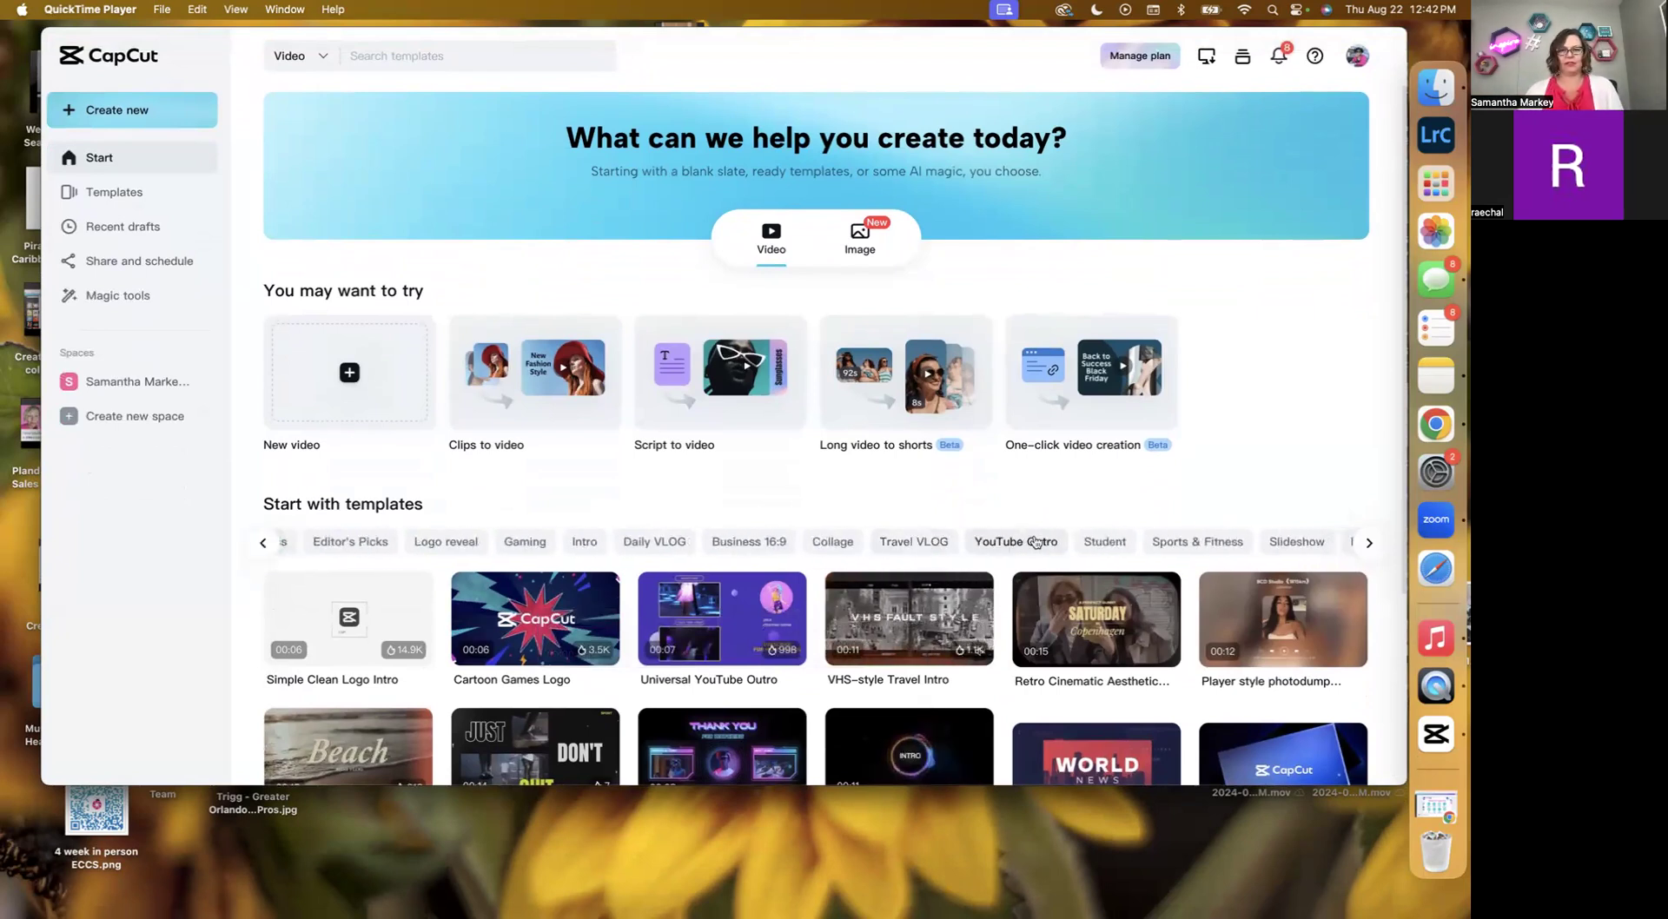
scroll(1034, 541, right, 6)
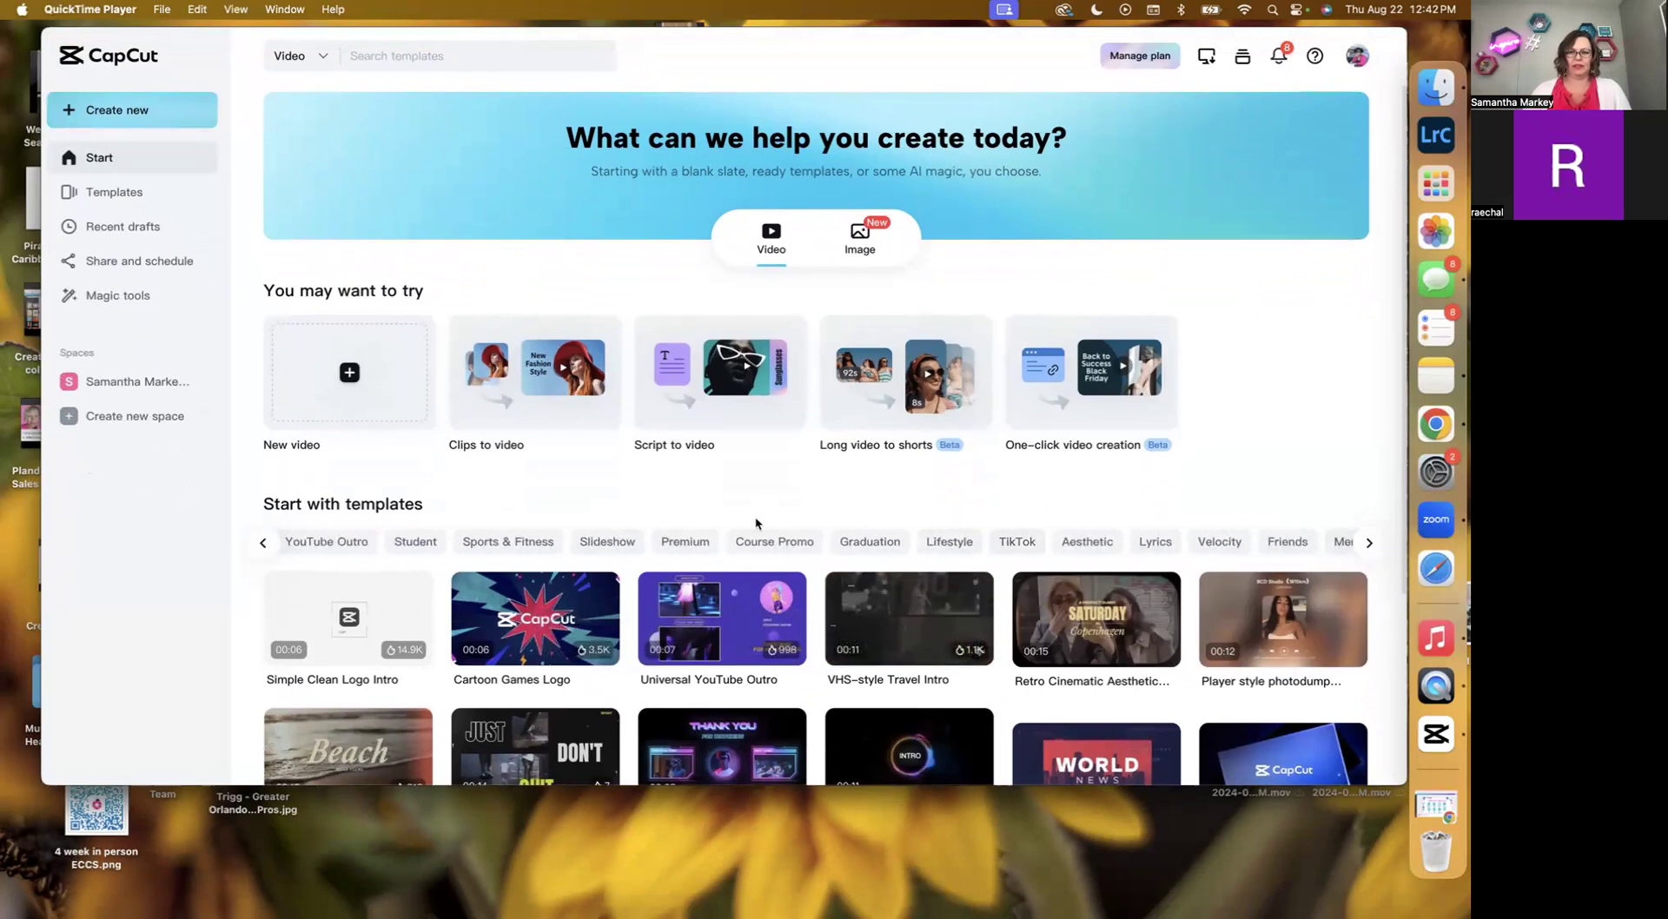
scroll(521, 540, left, 9)
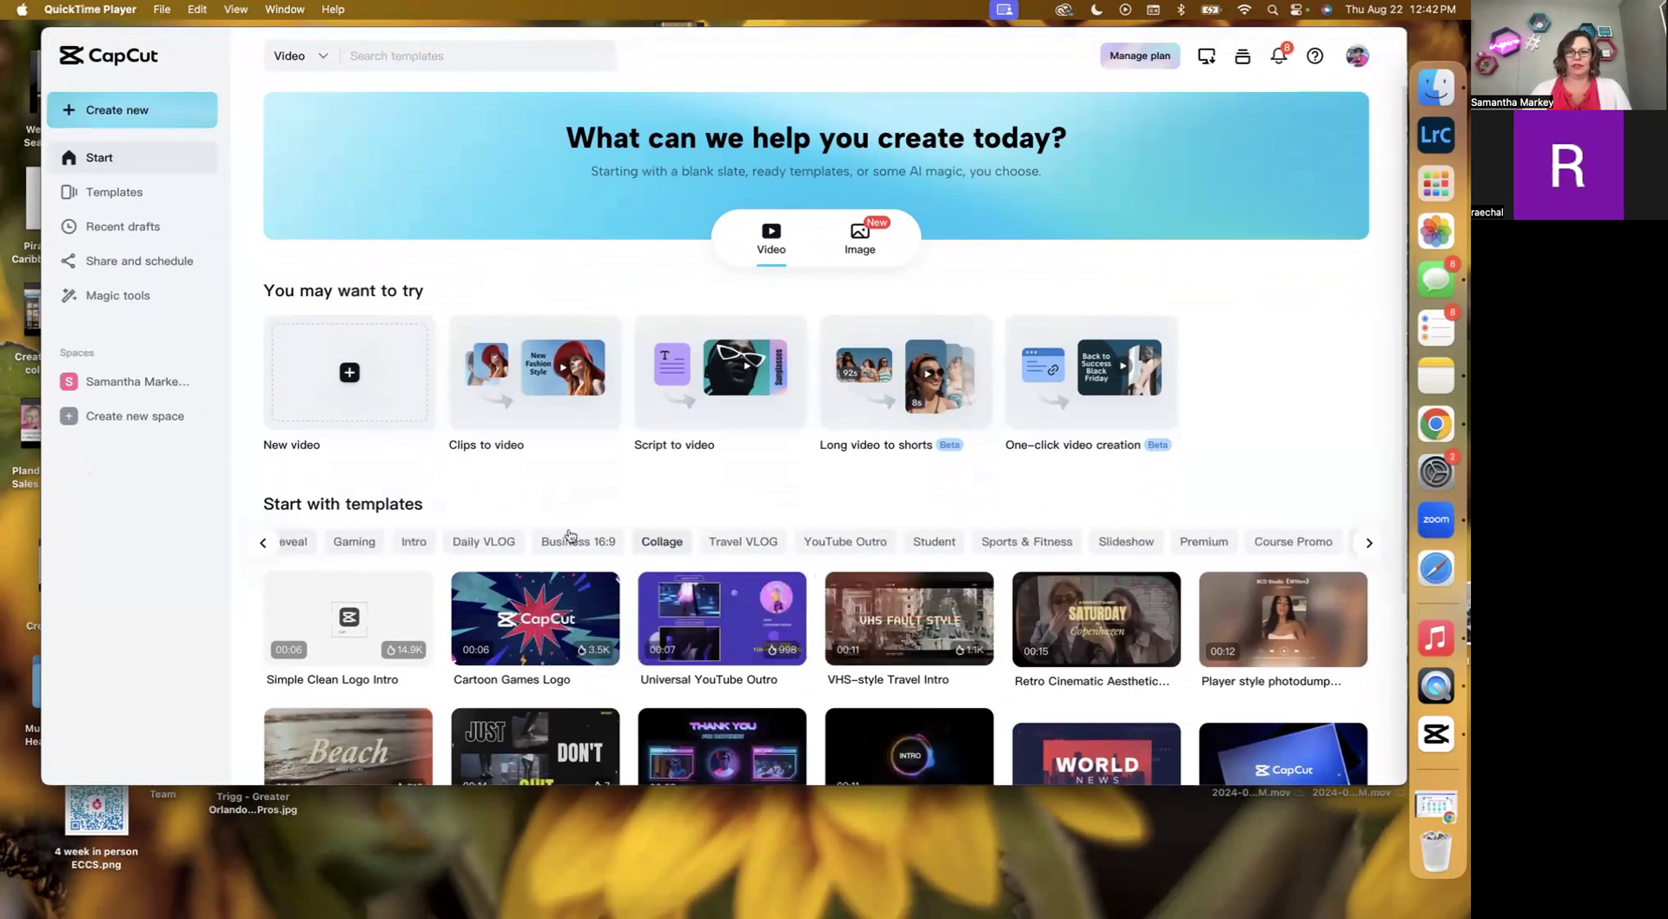
scroll(391, 541, left, 3)
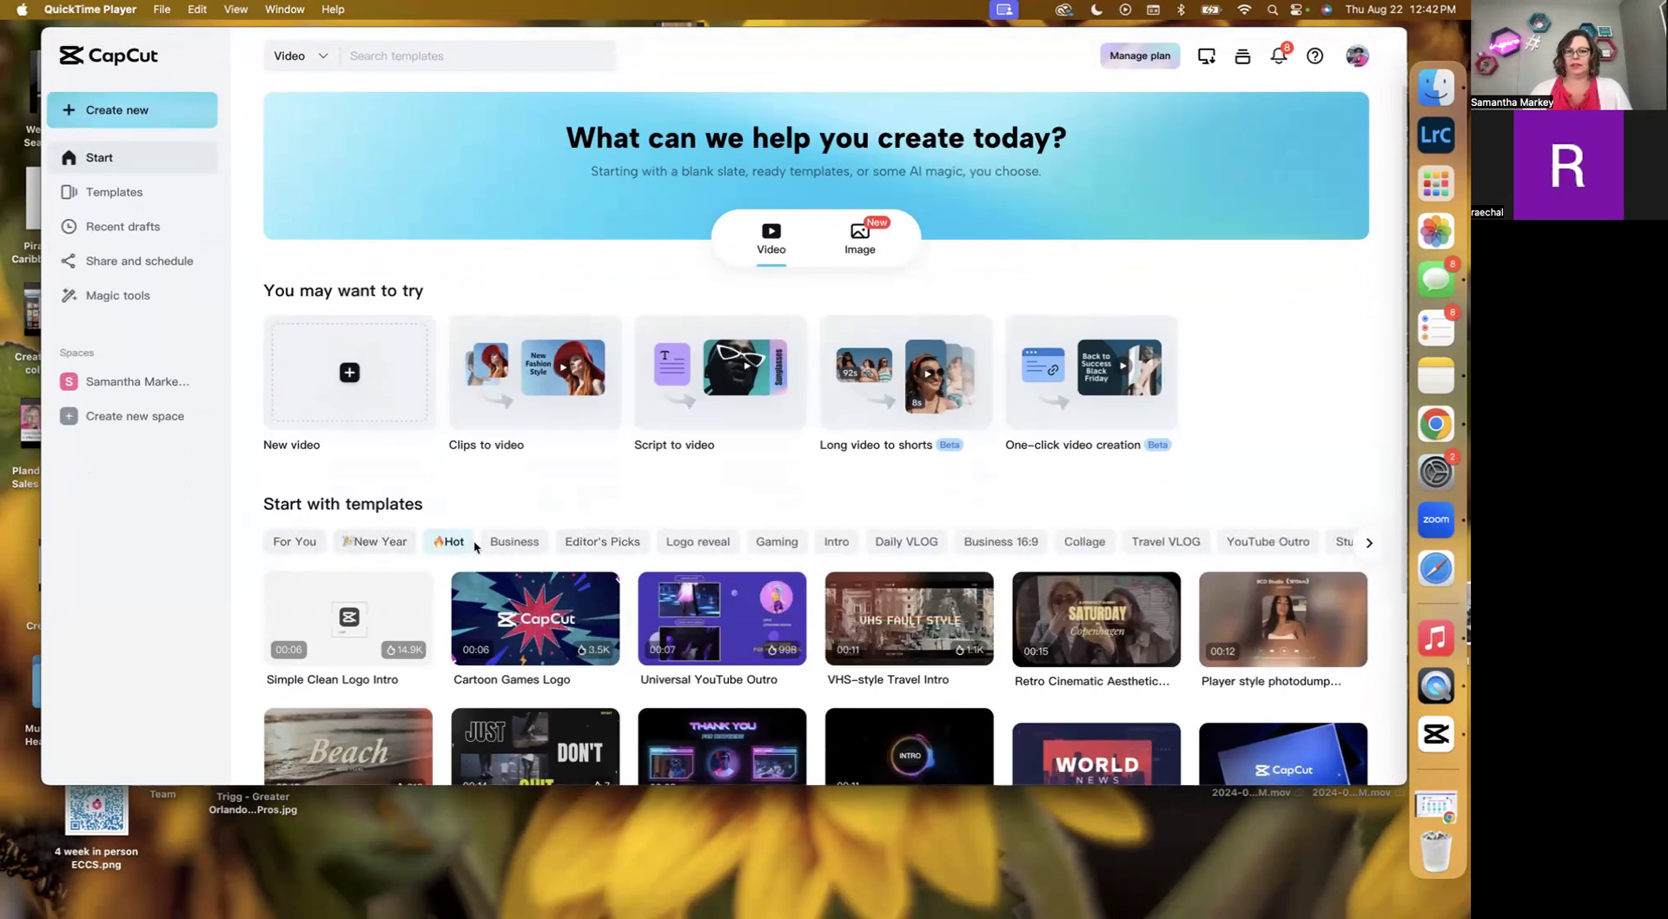
scroll(1005, 556, right, 3)
scroll(1006, 562, right, 12)
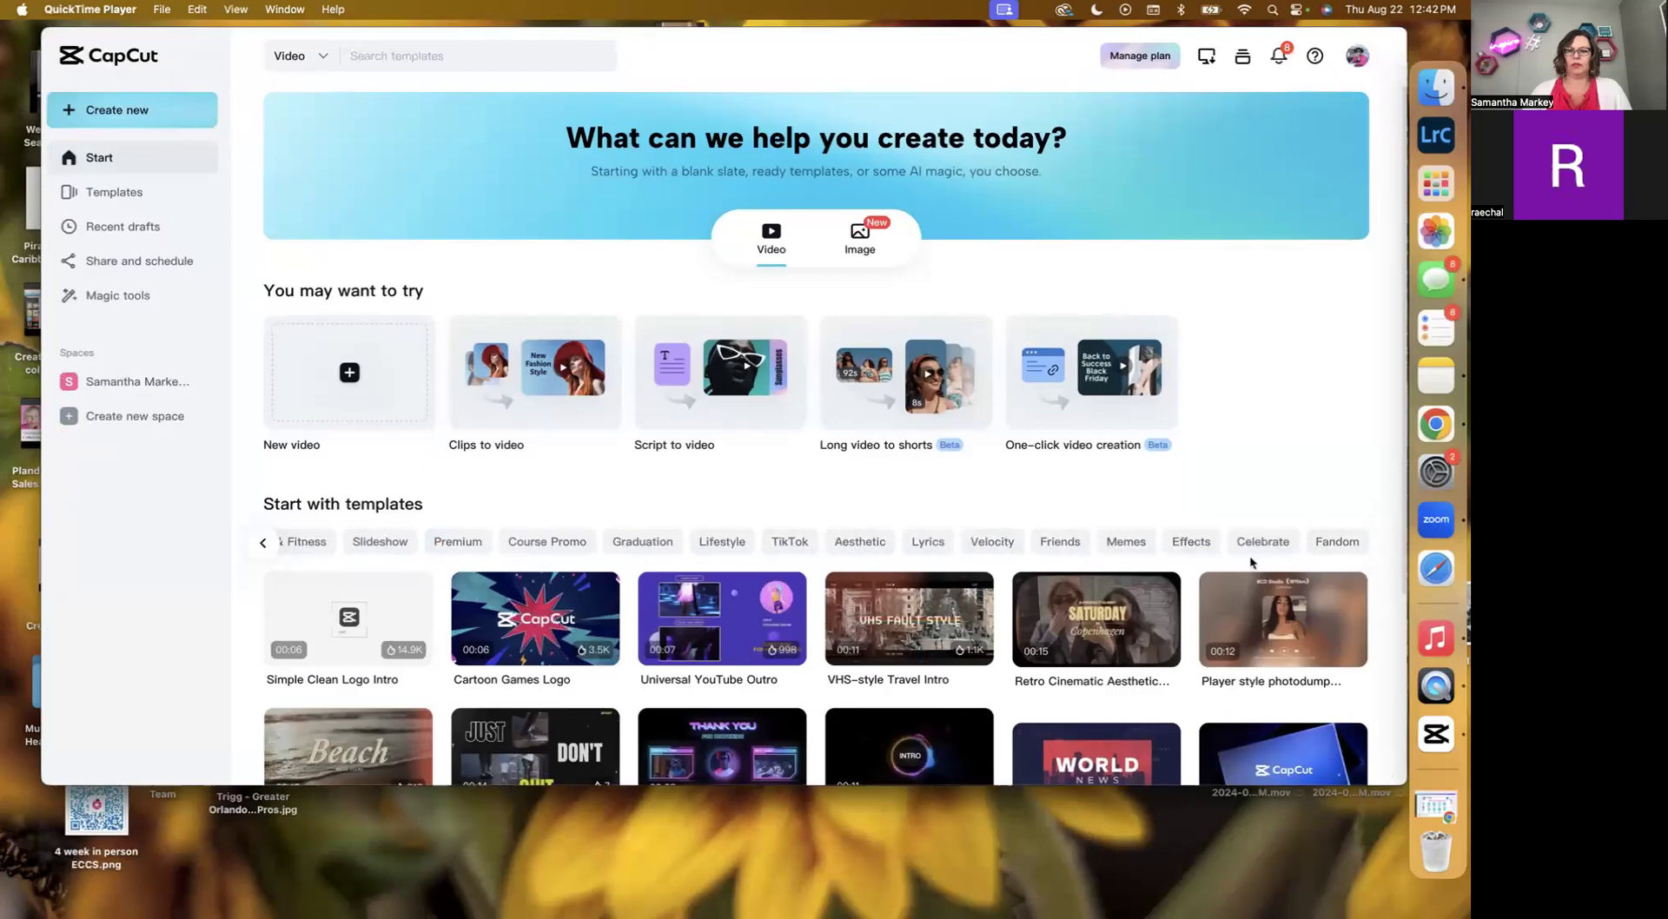
click(1125, 543)
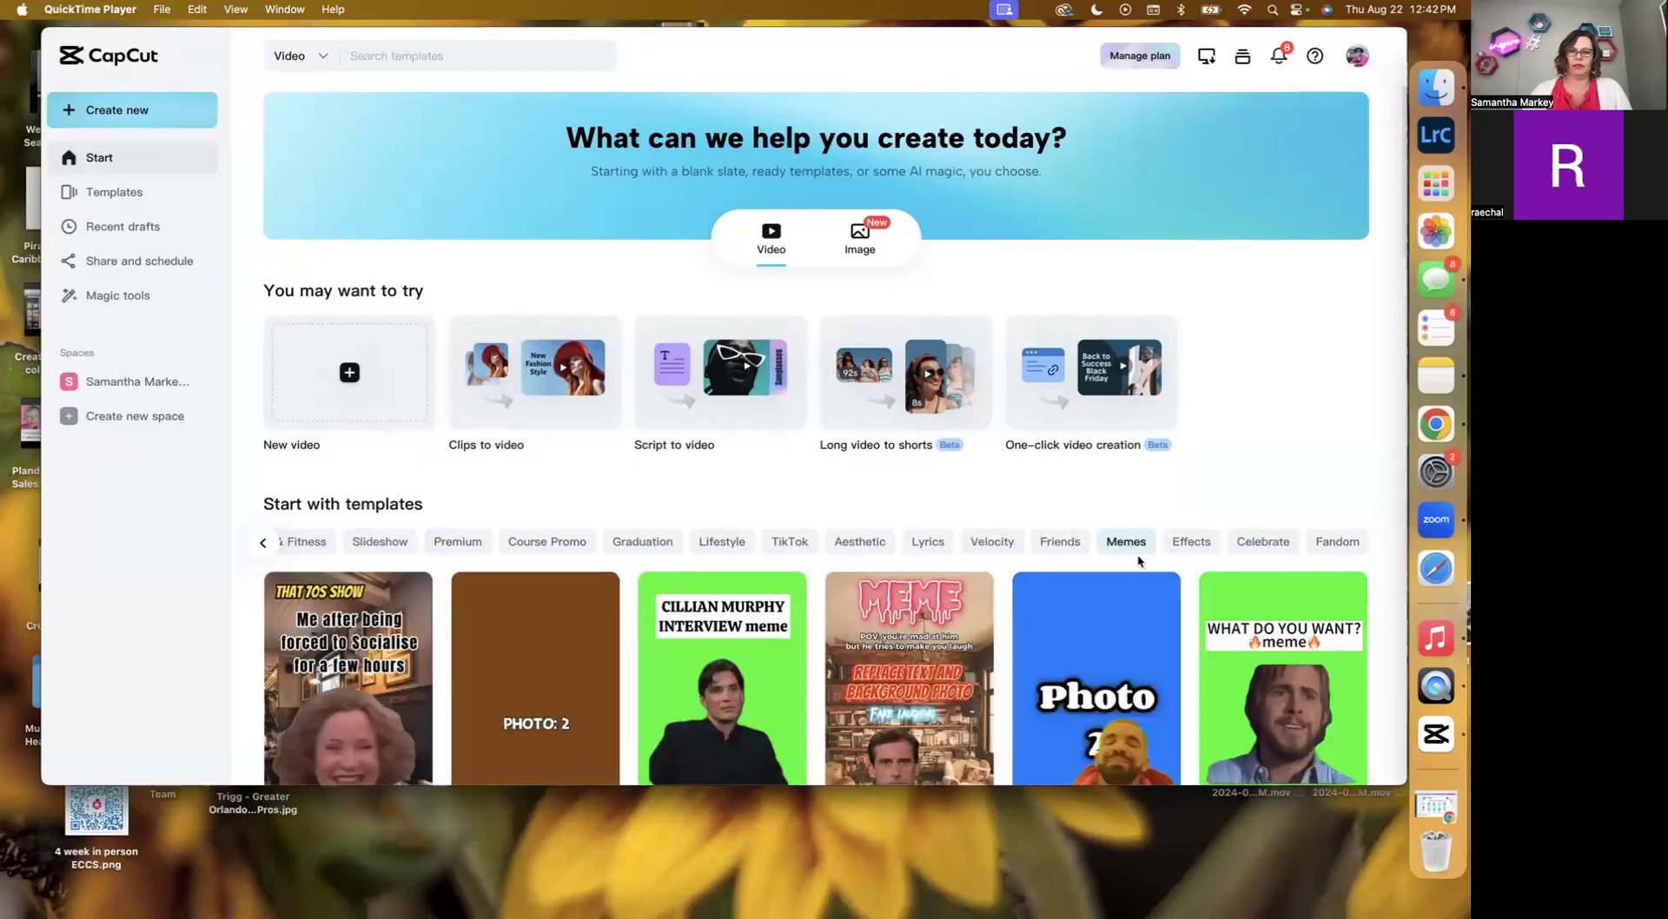
Preview the WHAT DO U WANT ? meme template and its similar templates, then close the preview.
scroll(1138, 561, down, 3)
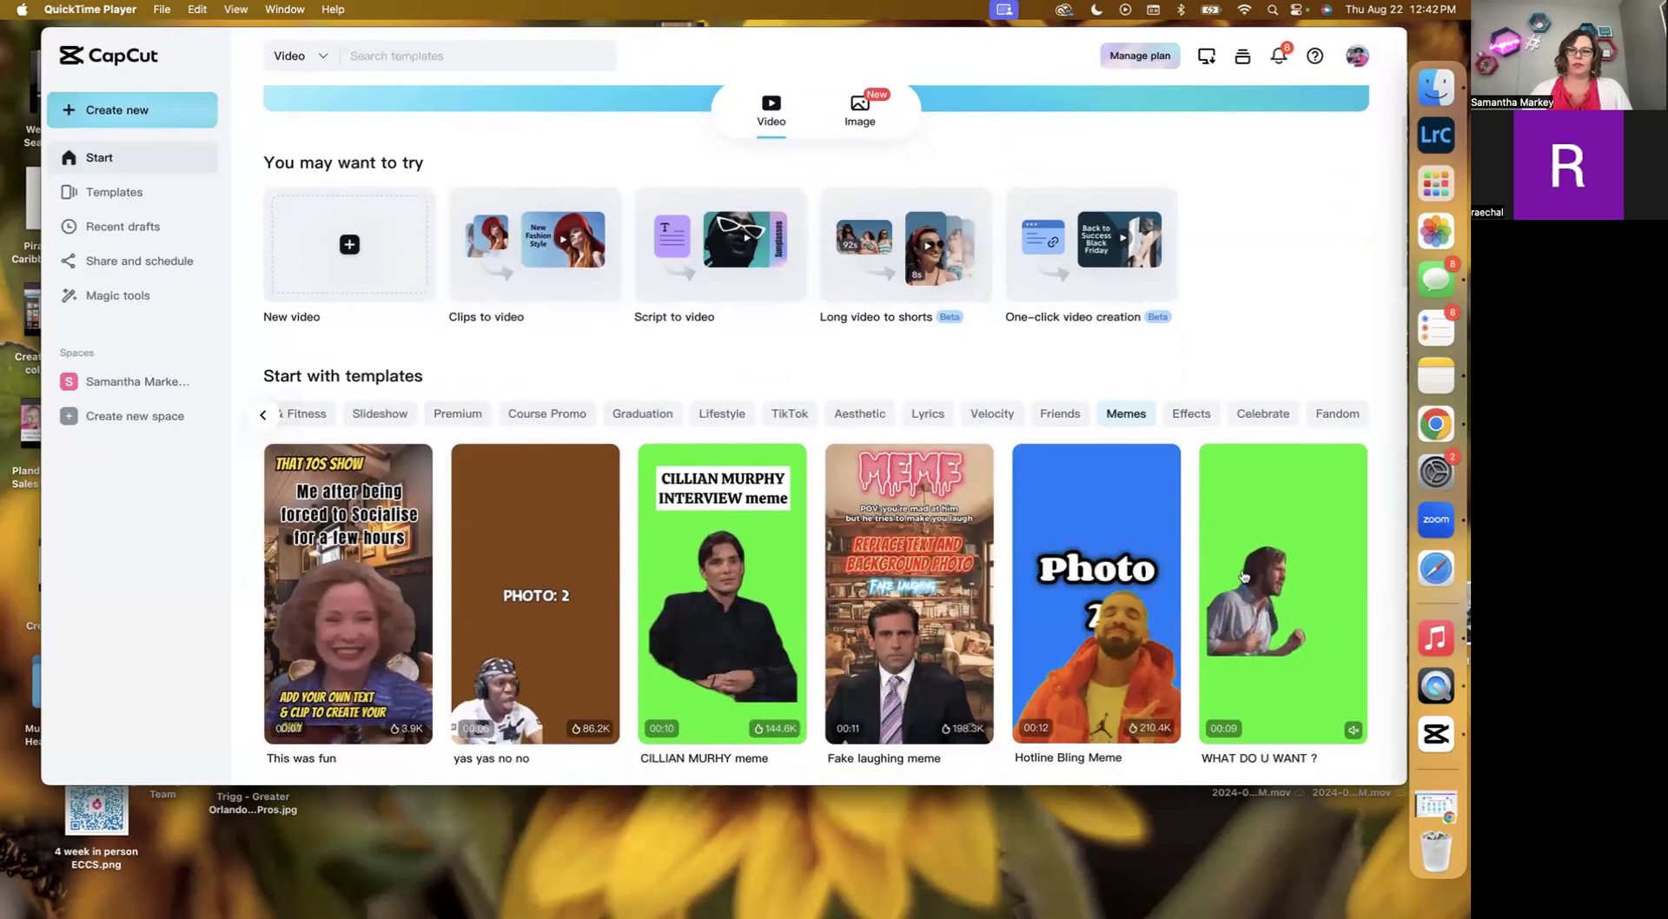
scroll(1244, 576, down, 3)
click(1286, 589)
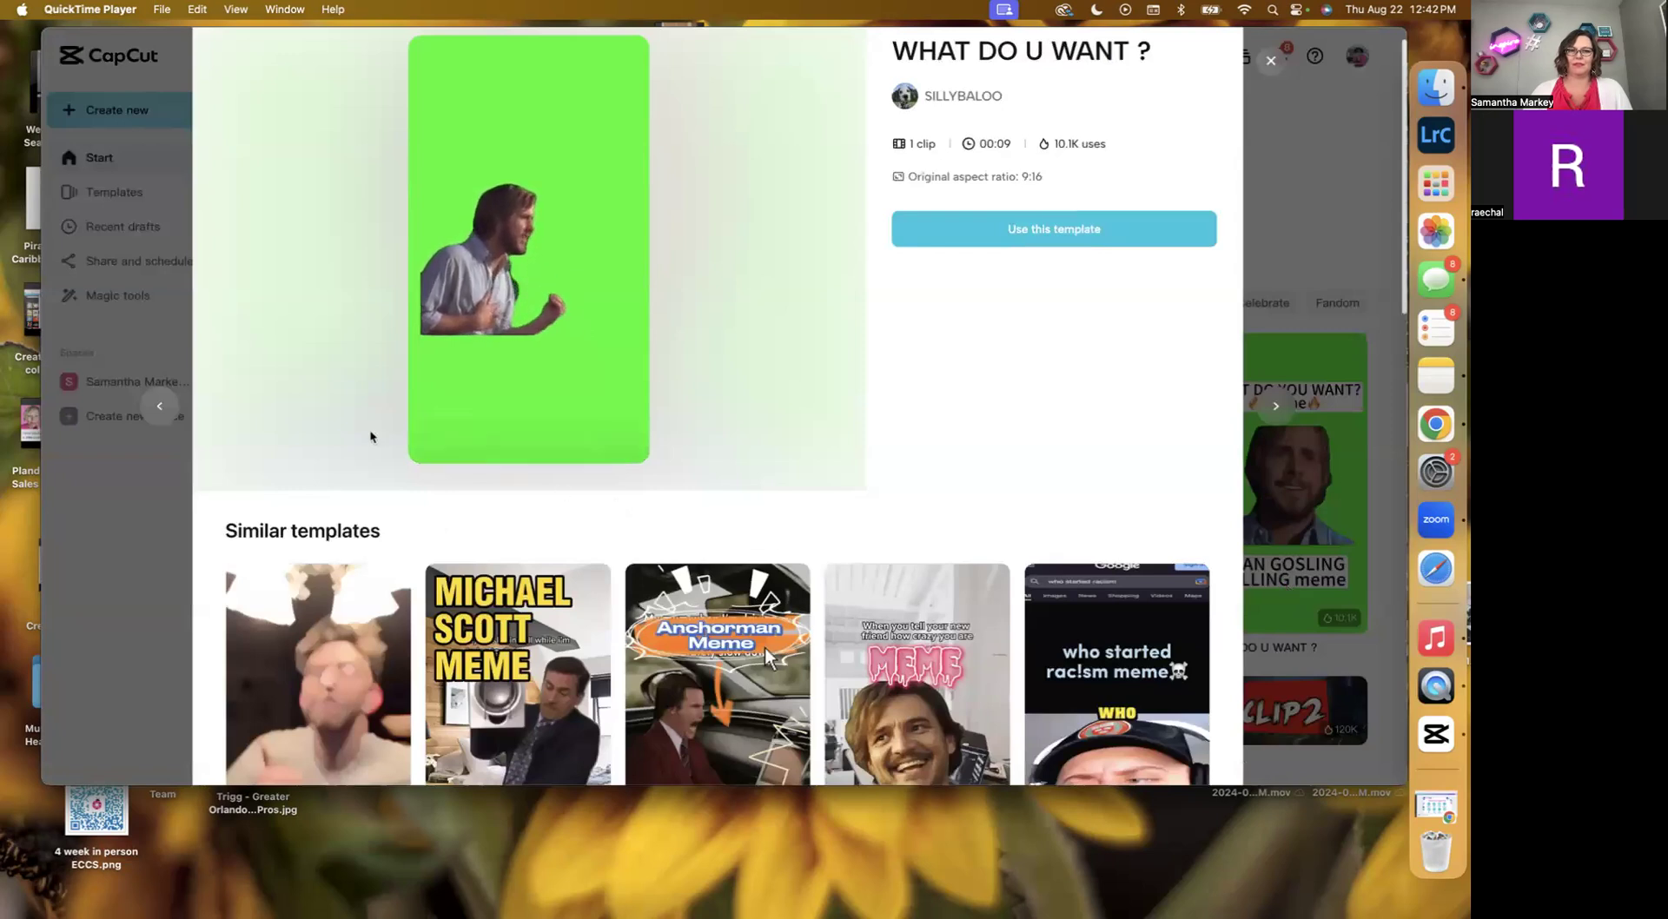
mouse_move(413, 389)
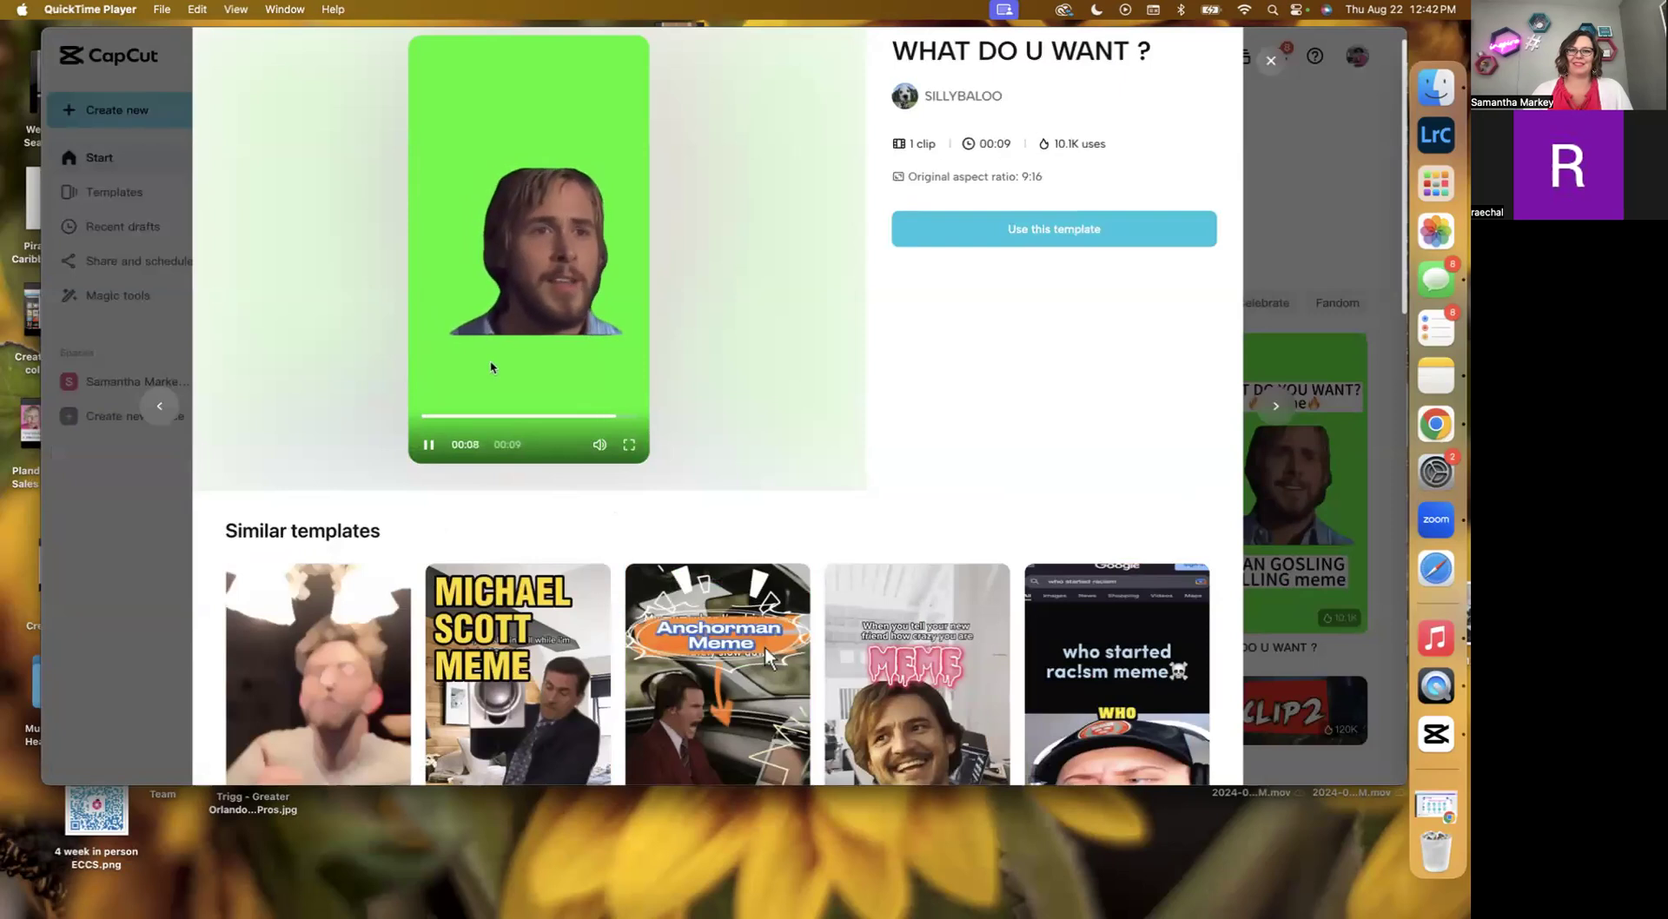
scroll(491, 368, down, 5)
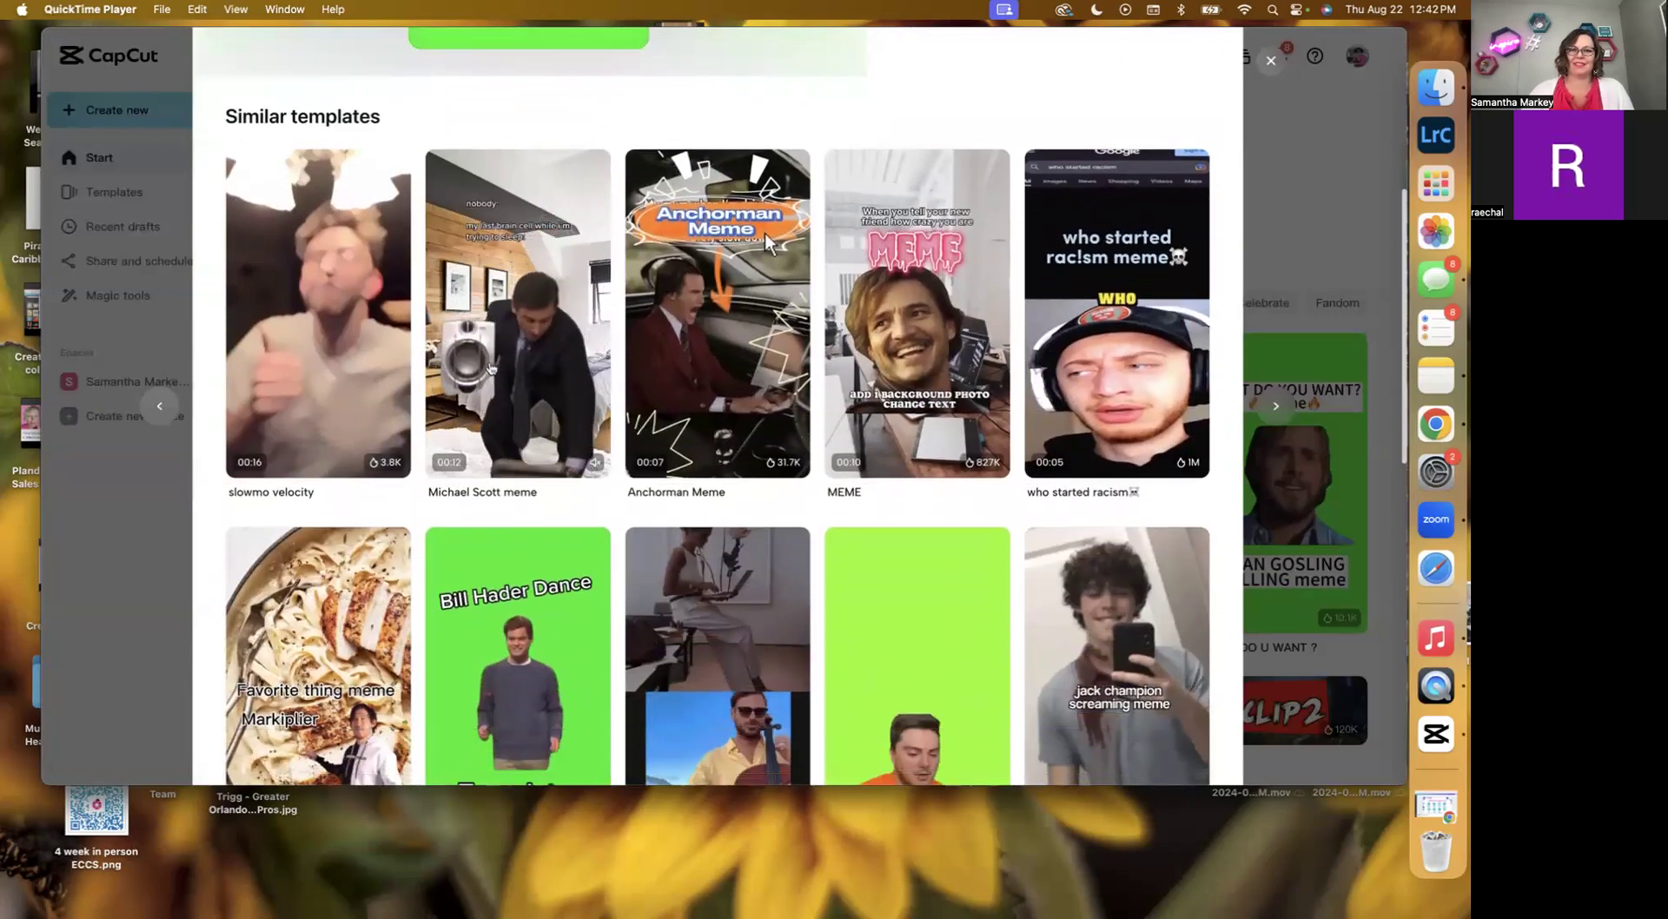
scroll(491, 370, down, 3)
scroll(490, 368, down, 5)
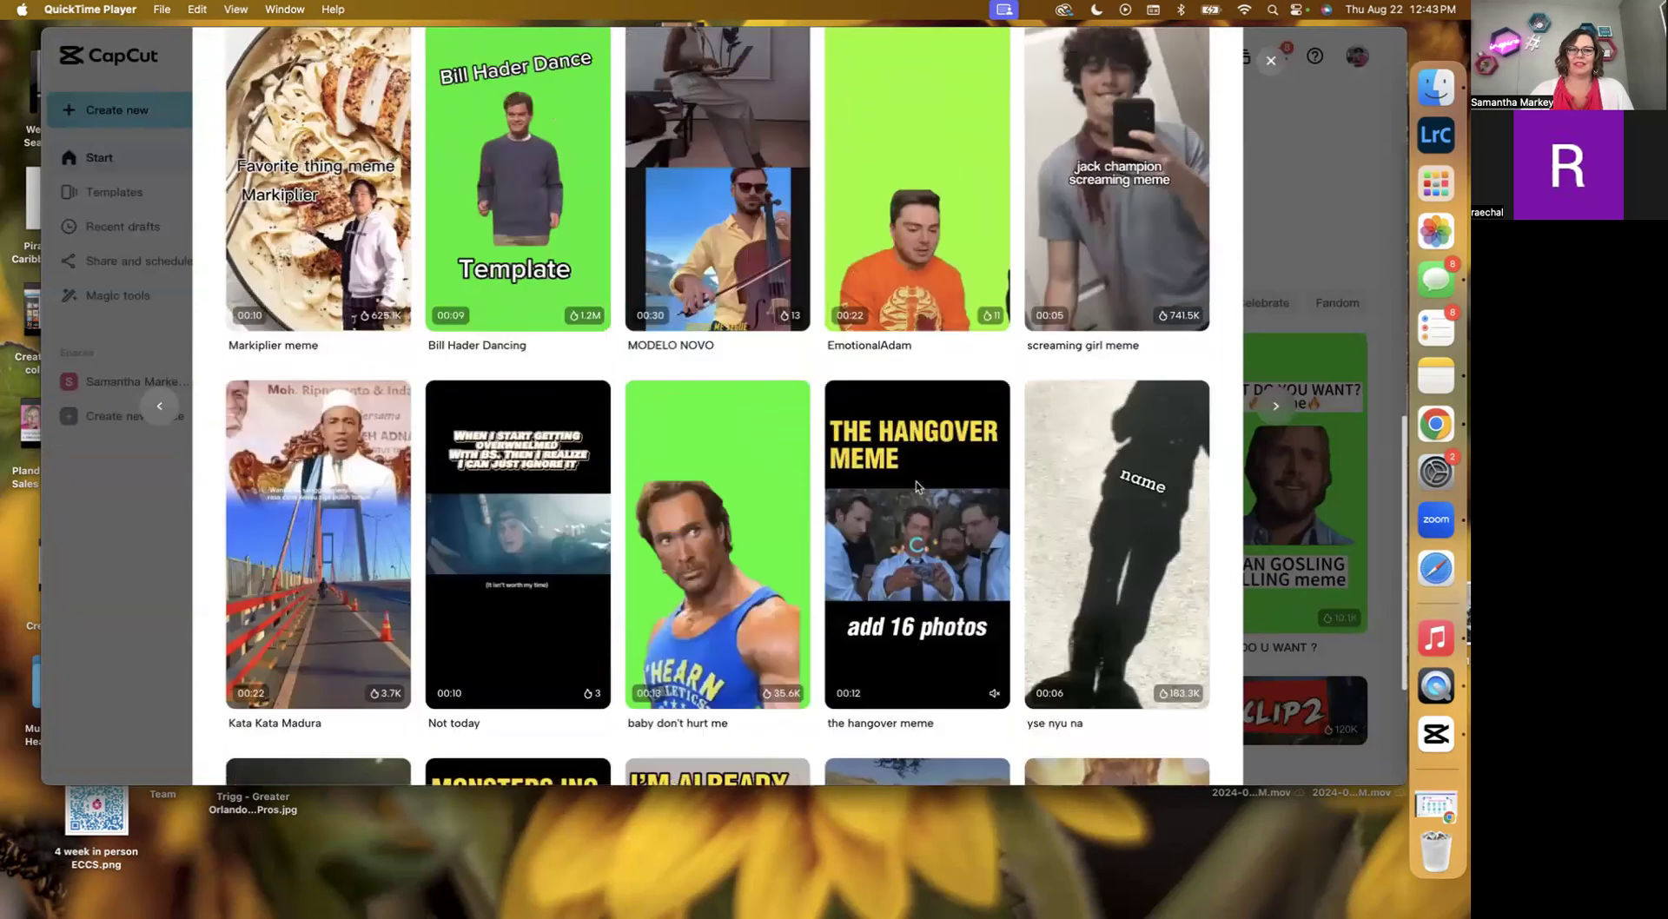
scroll(765, 524, up, 12)
click(1270, 60)
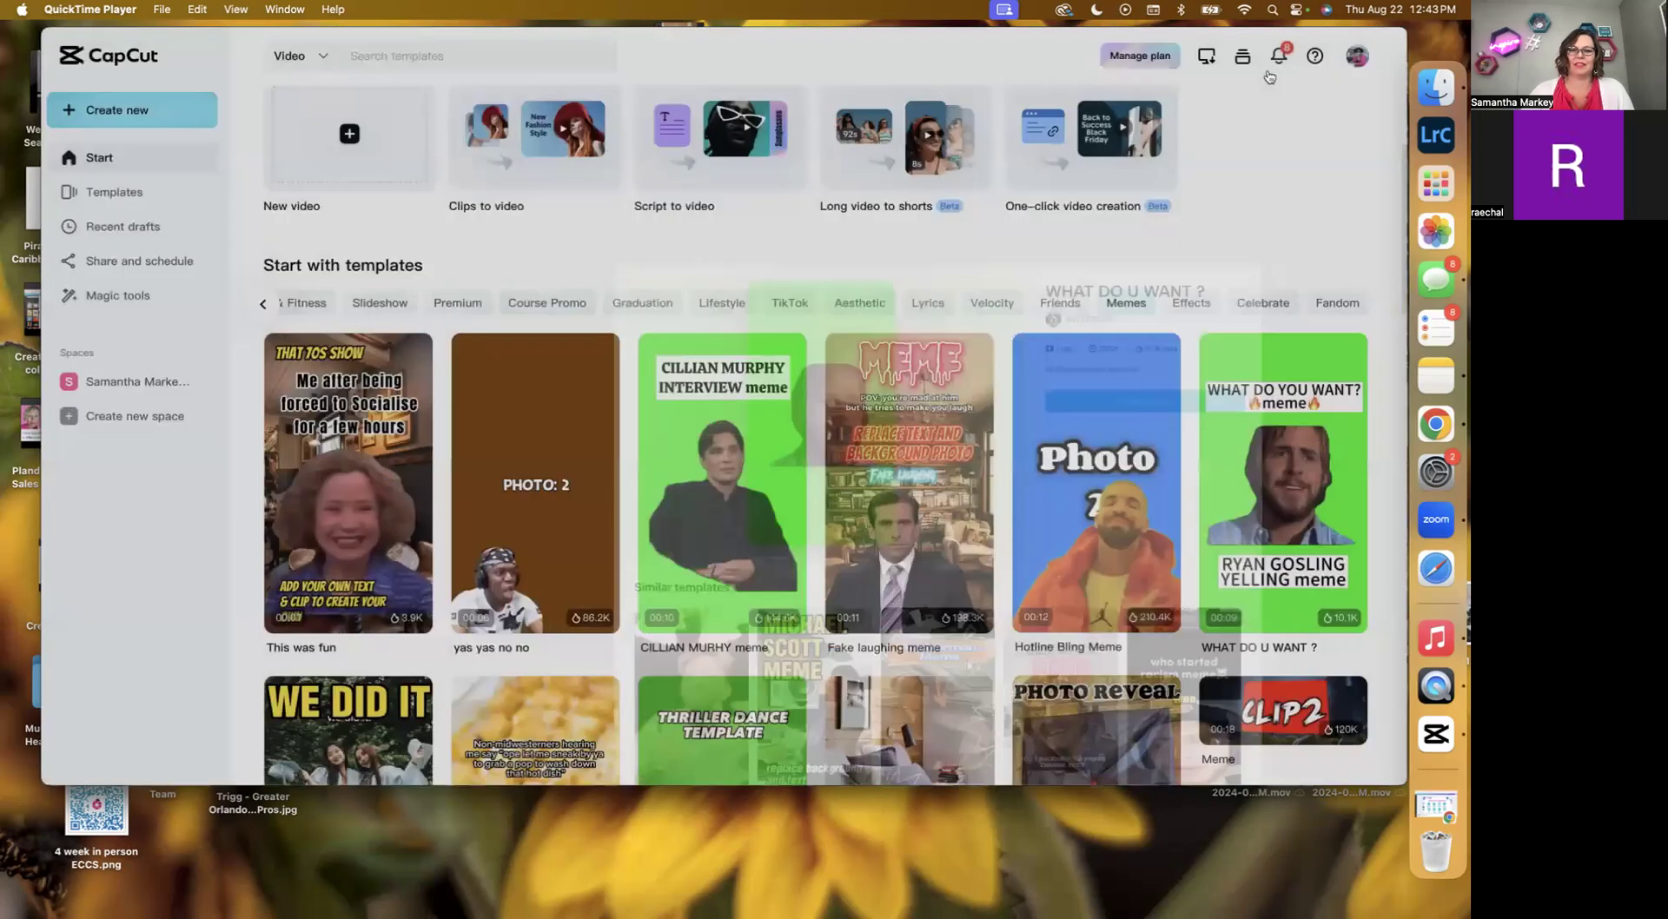
Preview the Thriller Dance template and its similar templates, then close the preview.
scroll(1010, 563, down, 4)
scroll(1010, 563, down, 2)
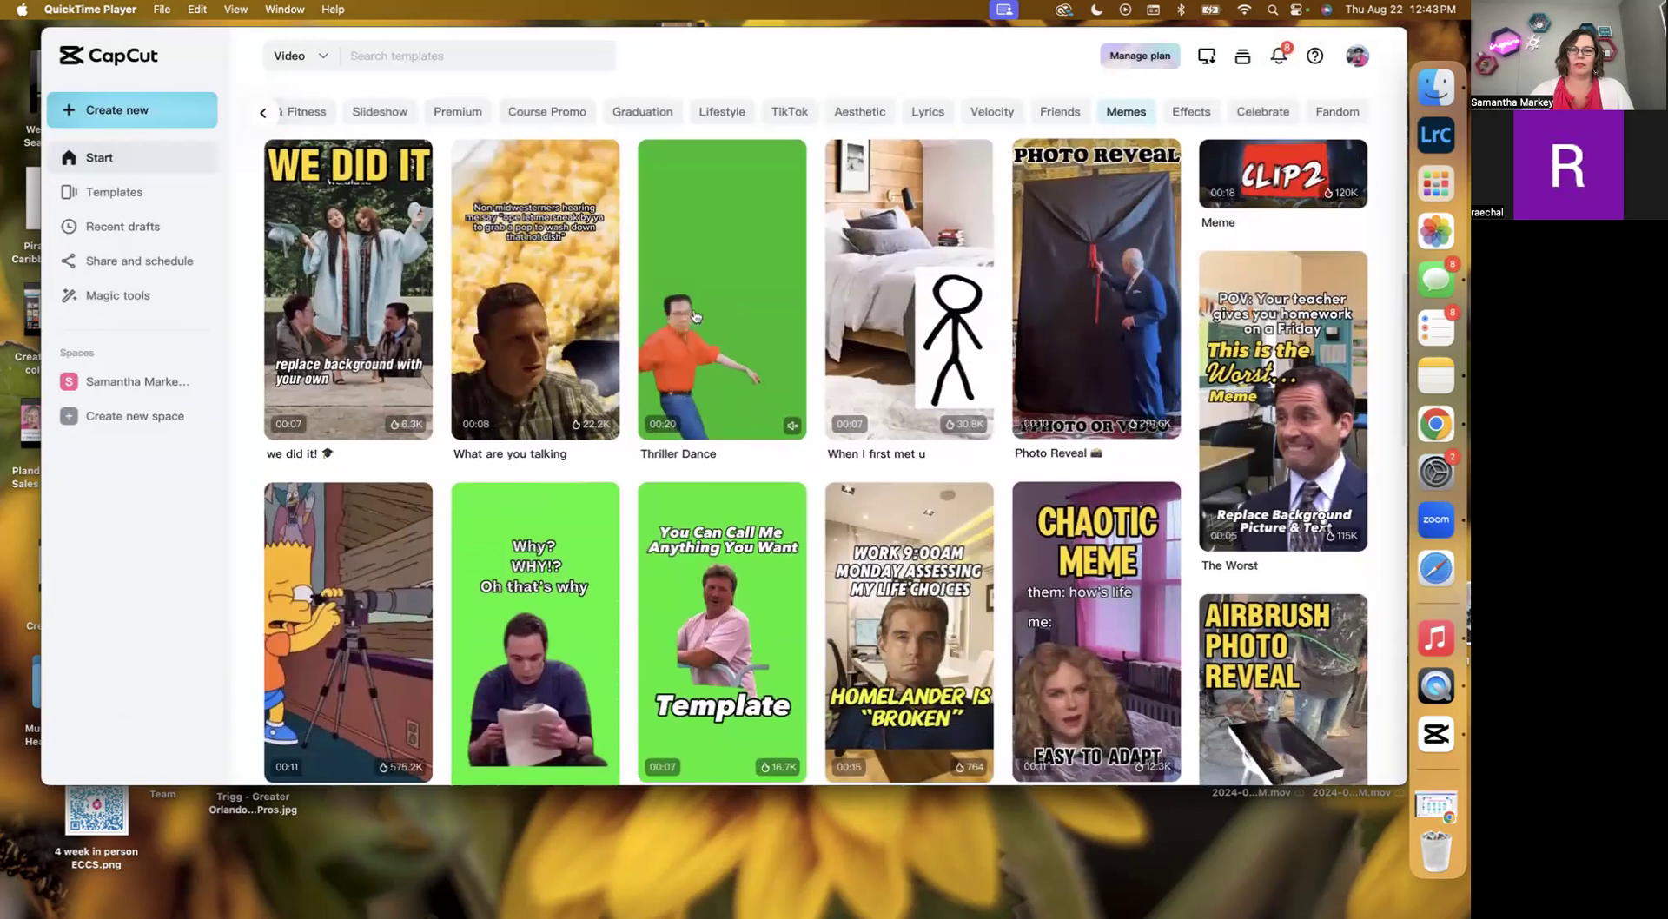
click(670, 248)
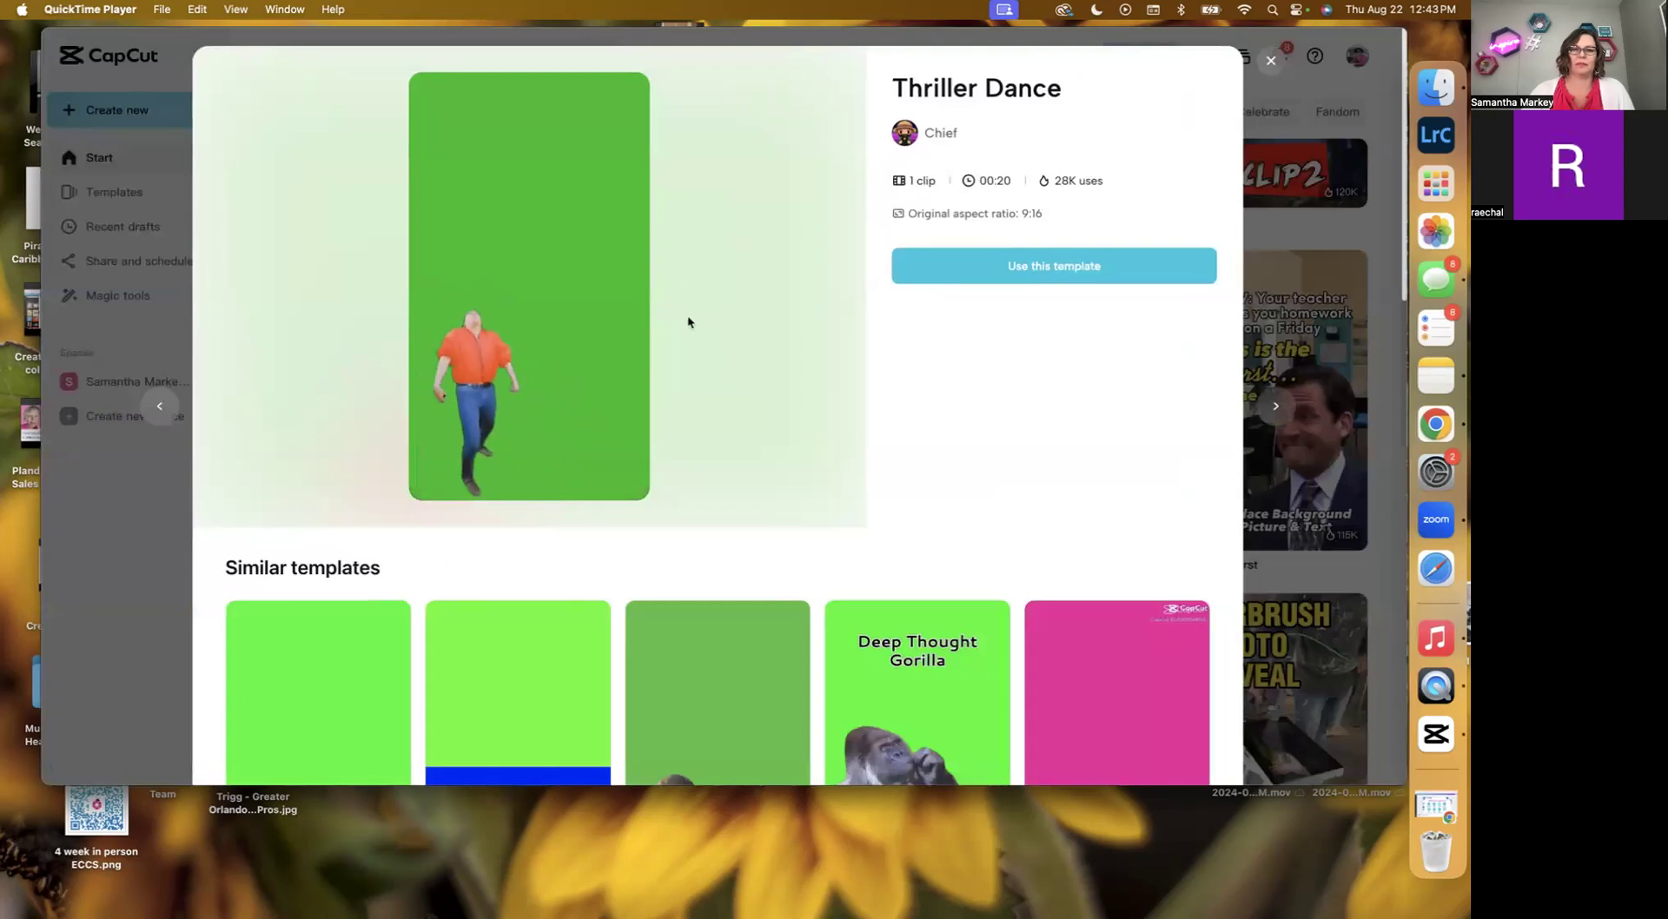
scroll(878, 452, down, 5)
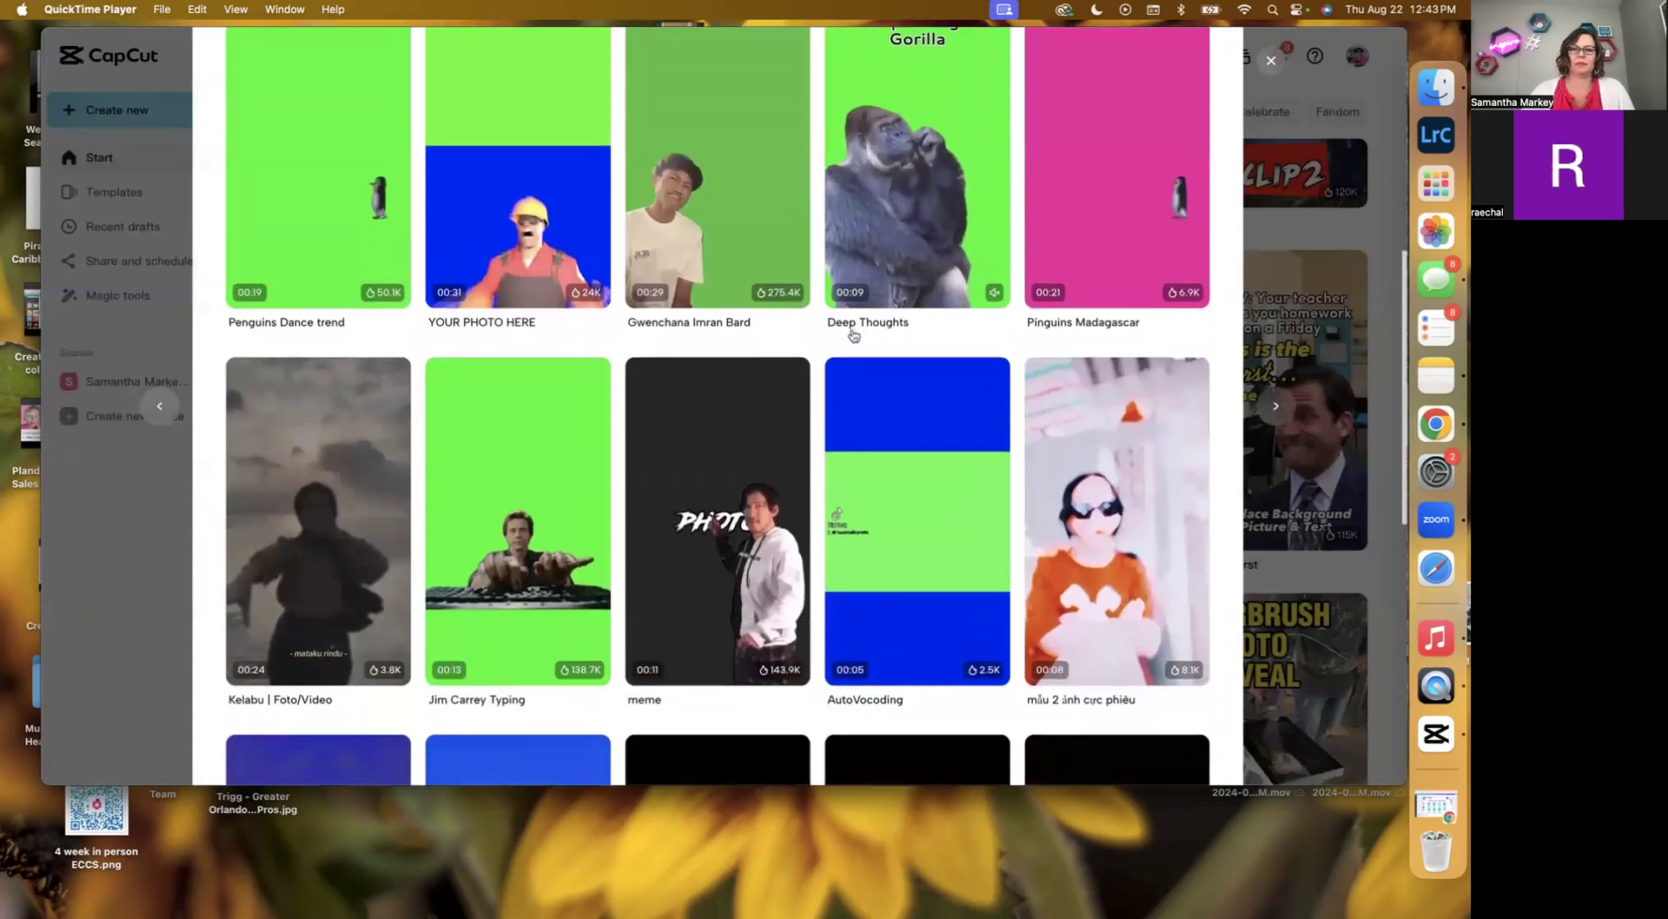
scroll(853, 336, up, 10)
click(1275, 63)
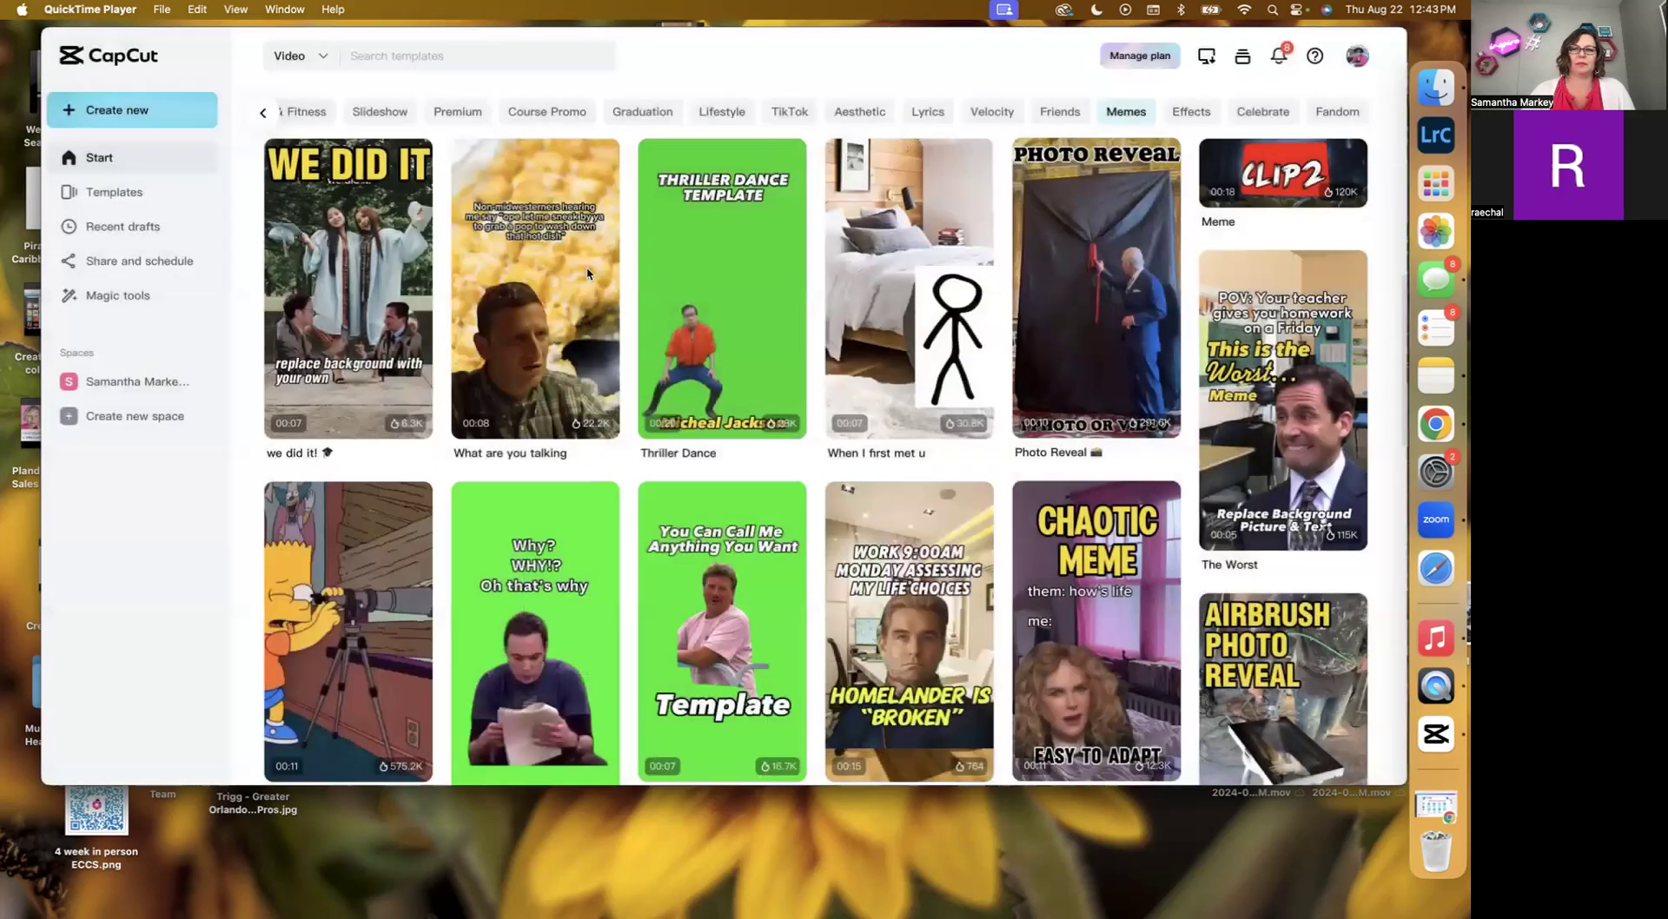
Preview the Lose my Head and Foxy Dance Meme templates, then close the preview.
scroll(617, 294, down, 10)
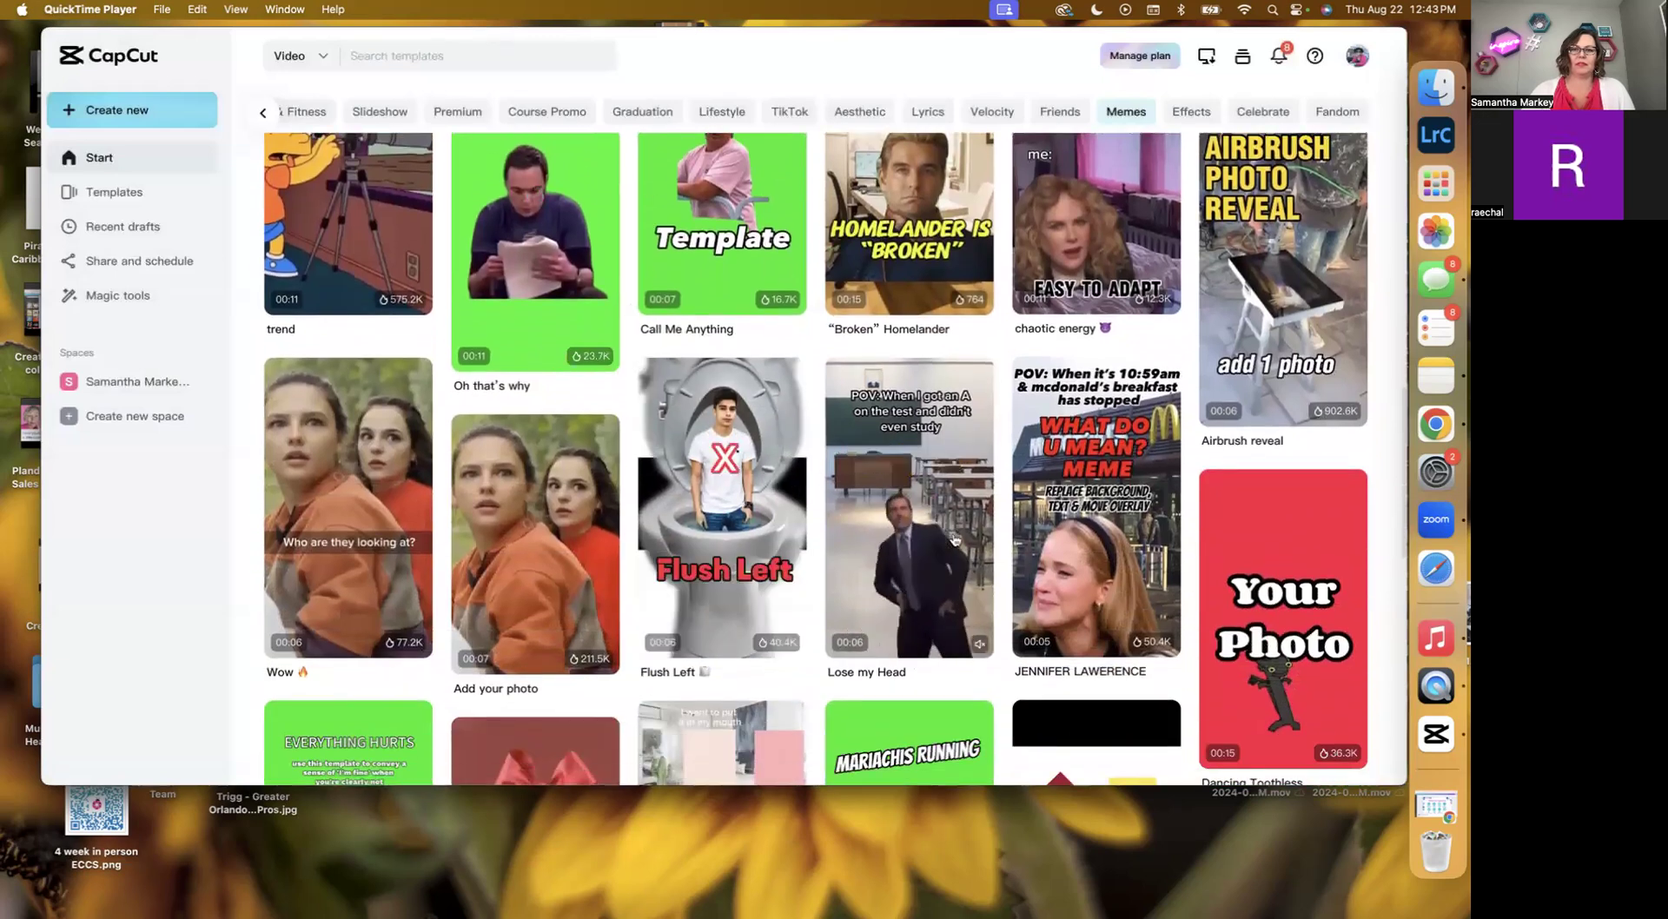
click(926, 515)
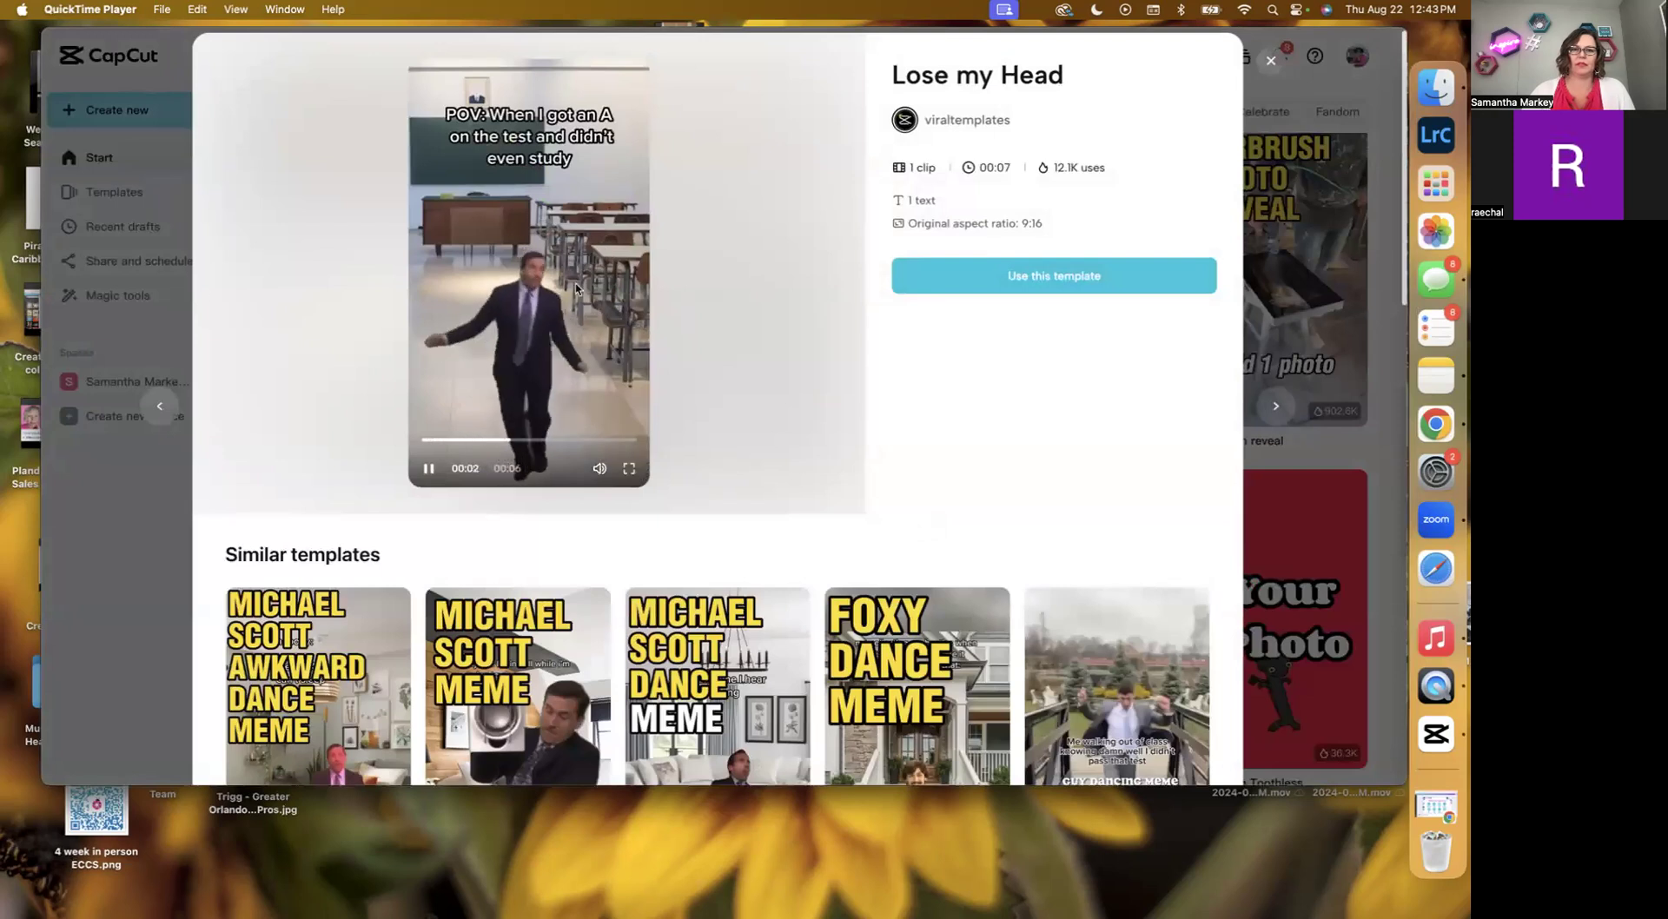
scroll(574, 290, down, 5)
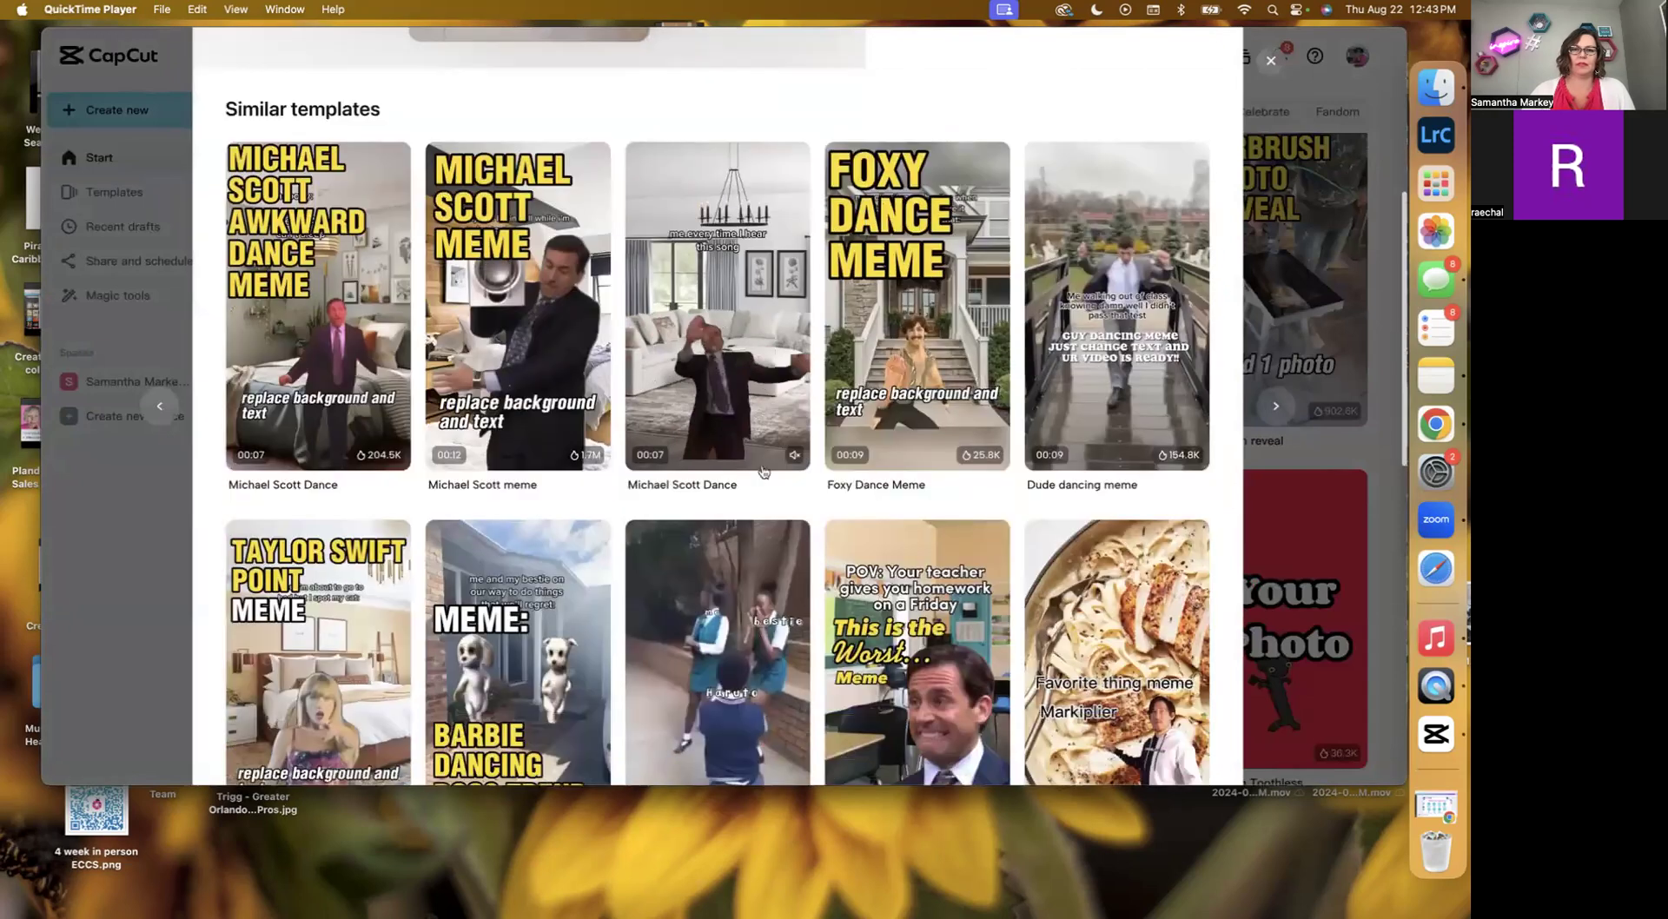
click(929, 387)
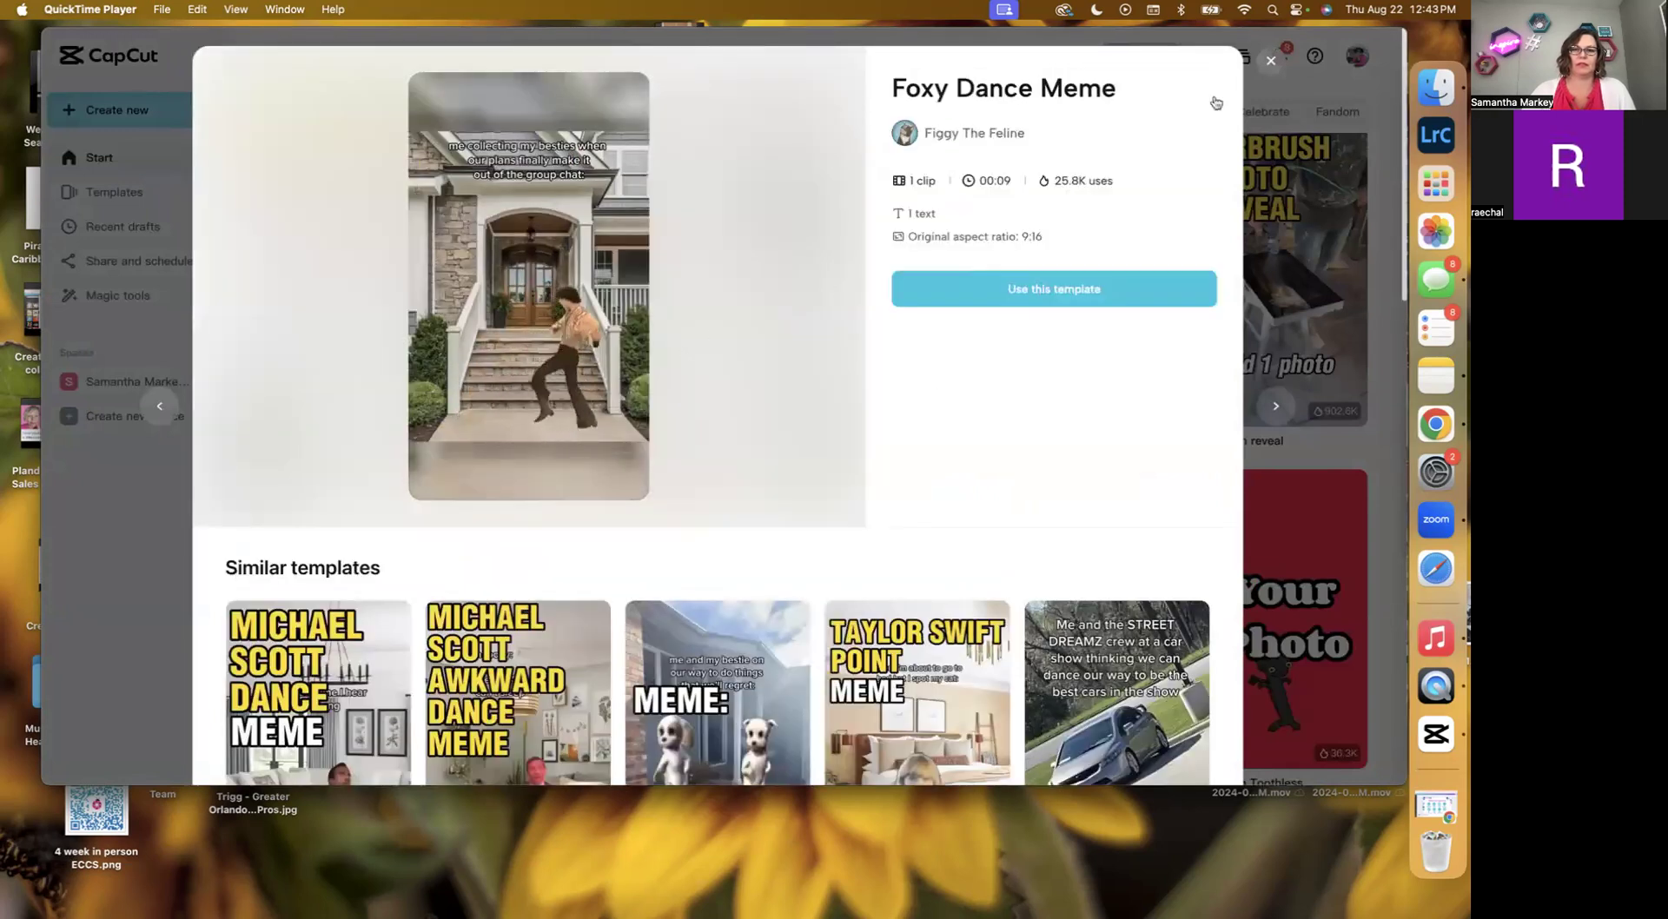
click(1271, 63)
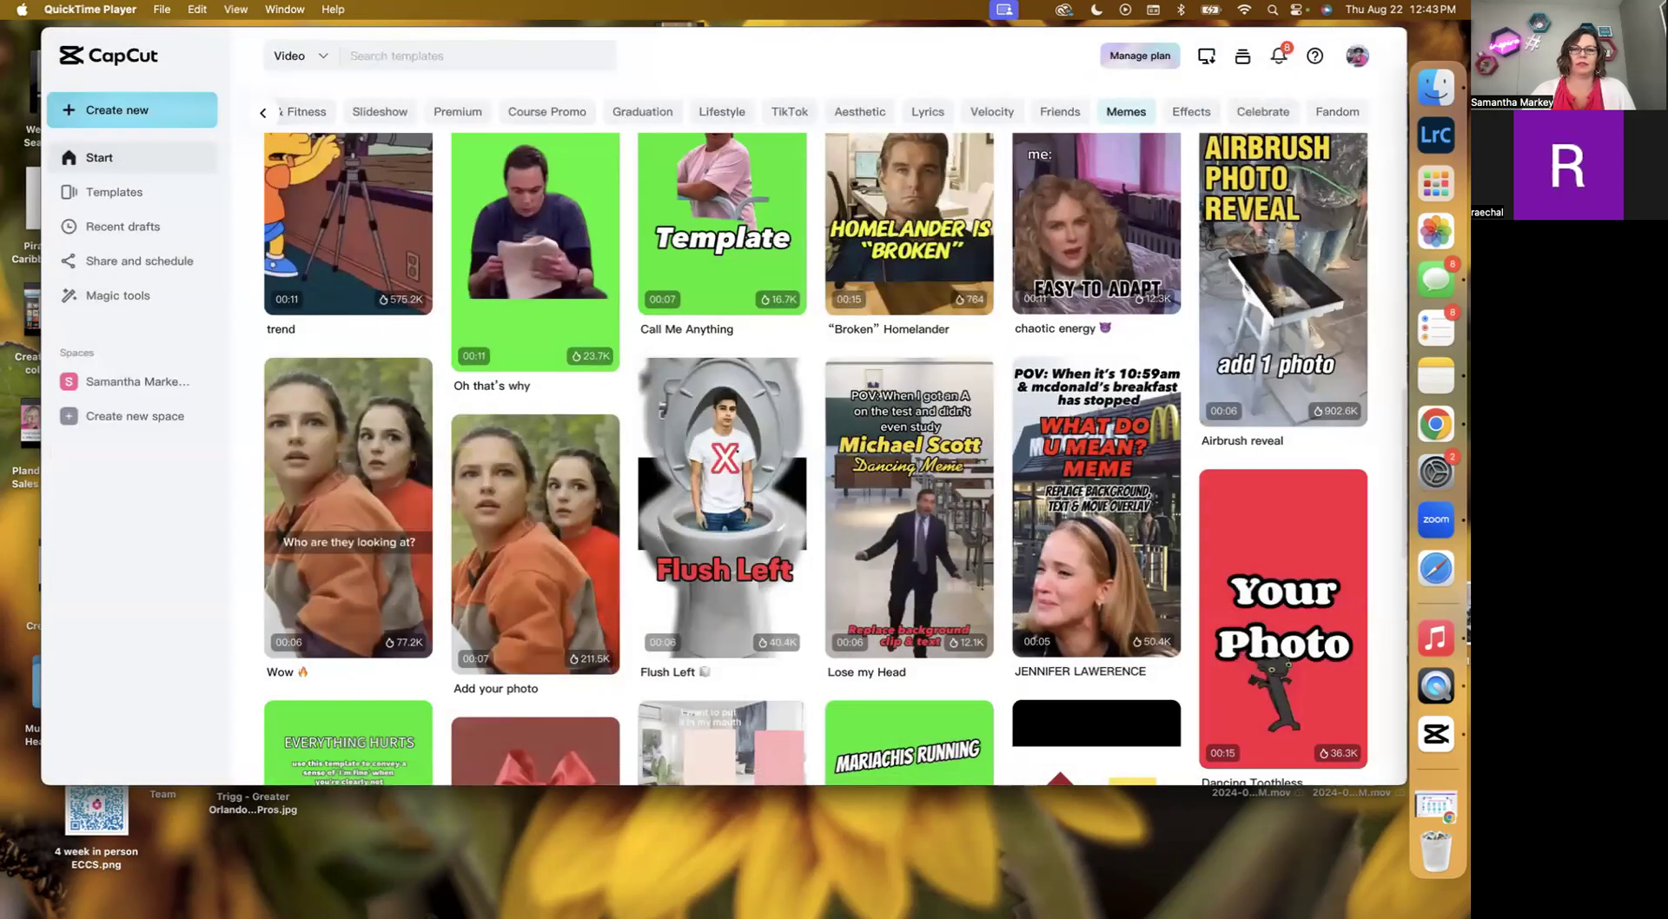
Open the JENNIFER LAWERENCE meme template and use it in a new editor project.
click(1096, 568)
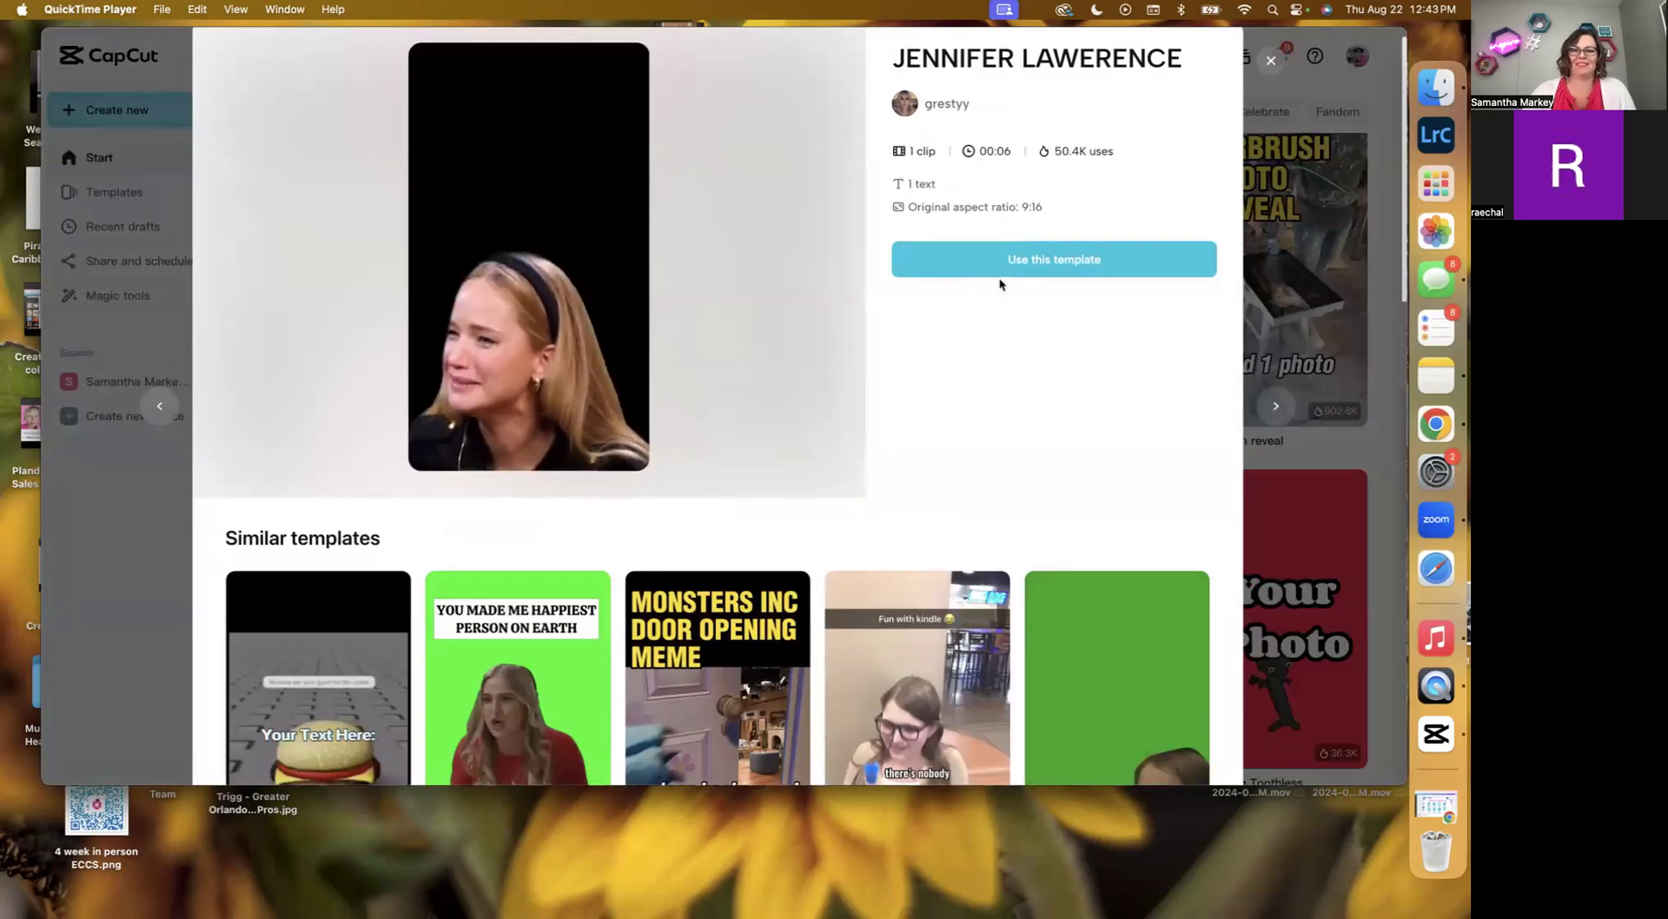
click(1056, 262)
click(1273, 61)
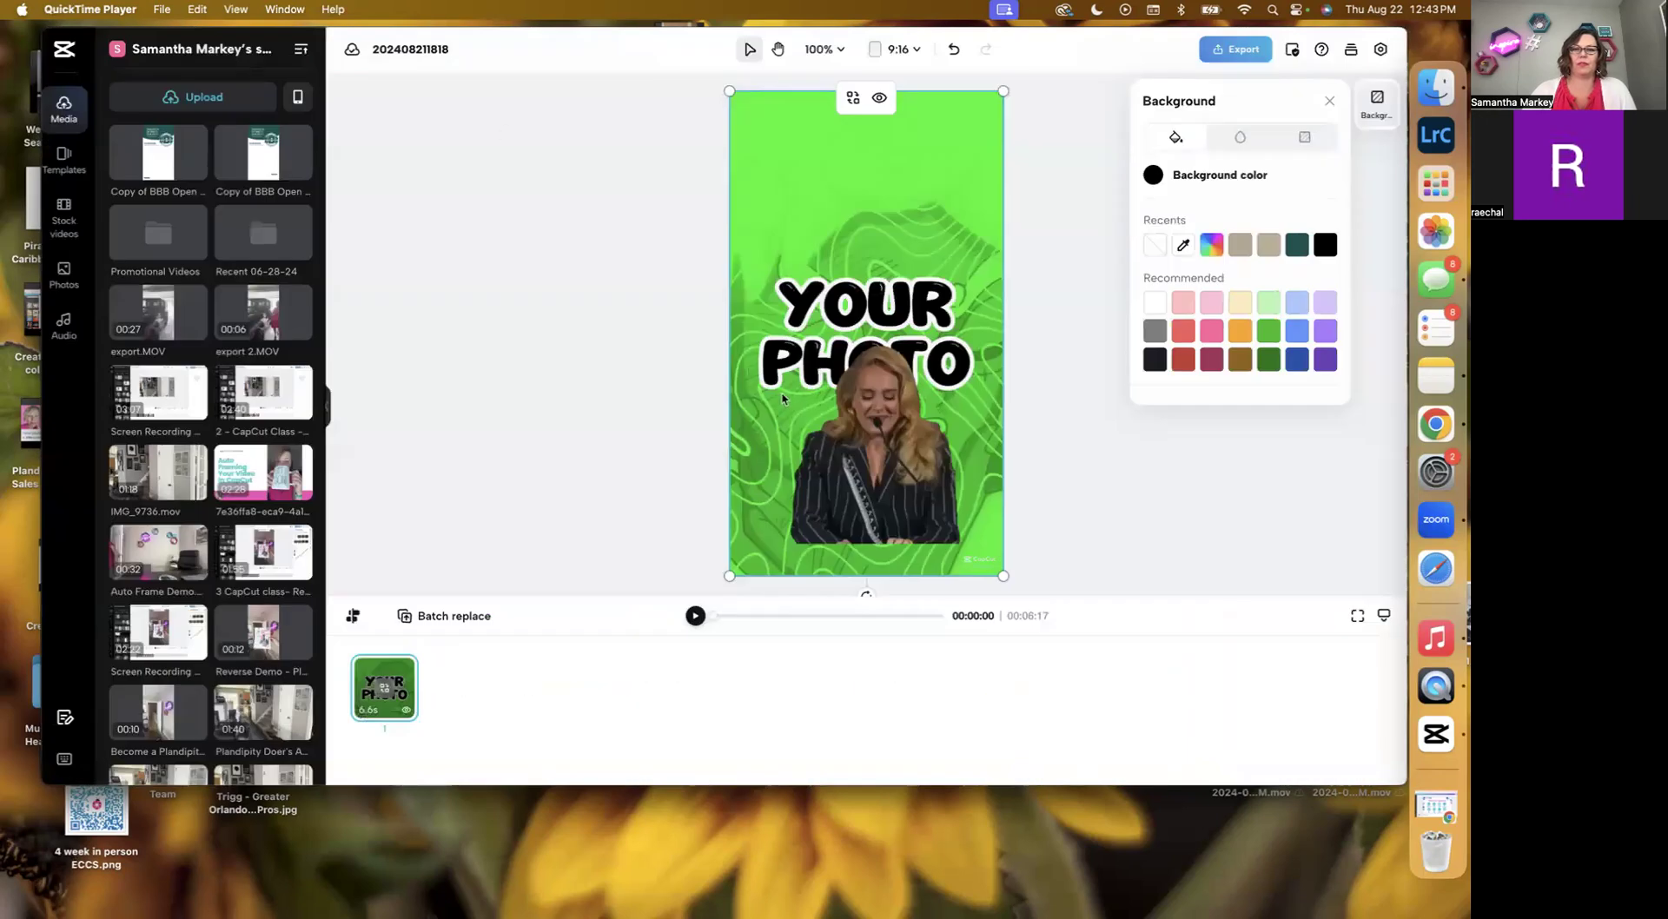
Play the template in the editor preview to review it.
click(694, 616)
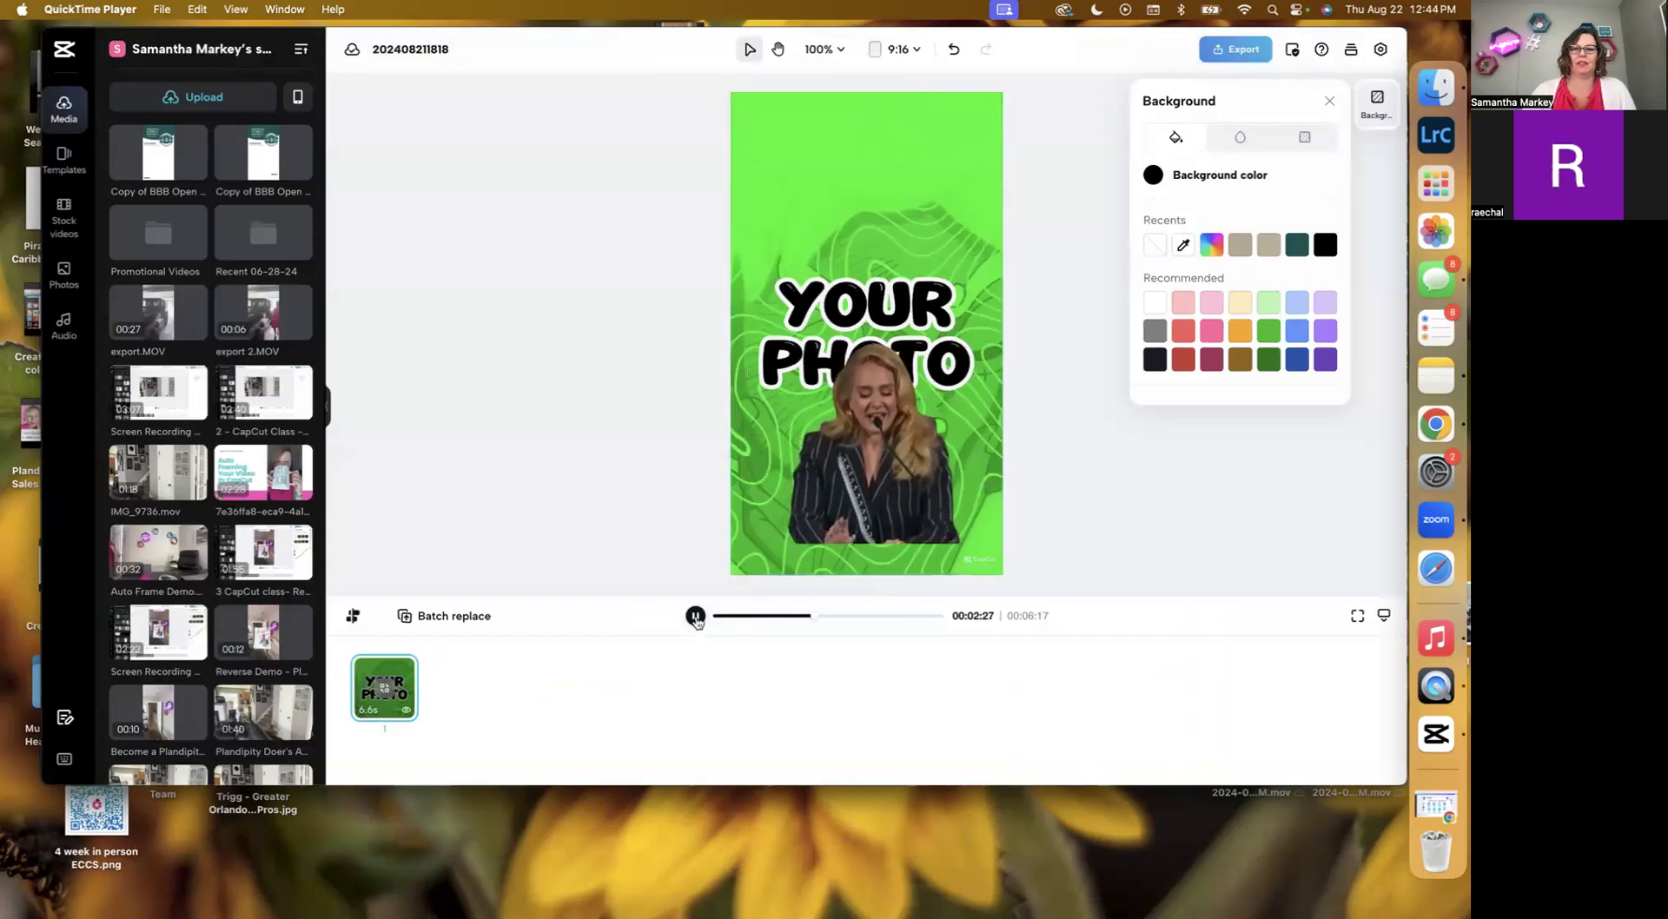
right_click(696, 619)
click(695, 616)
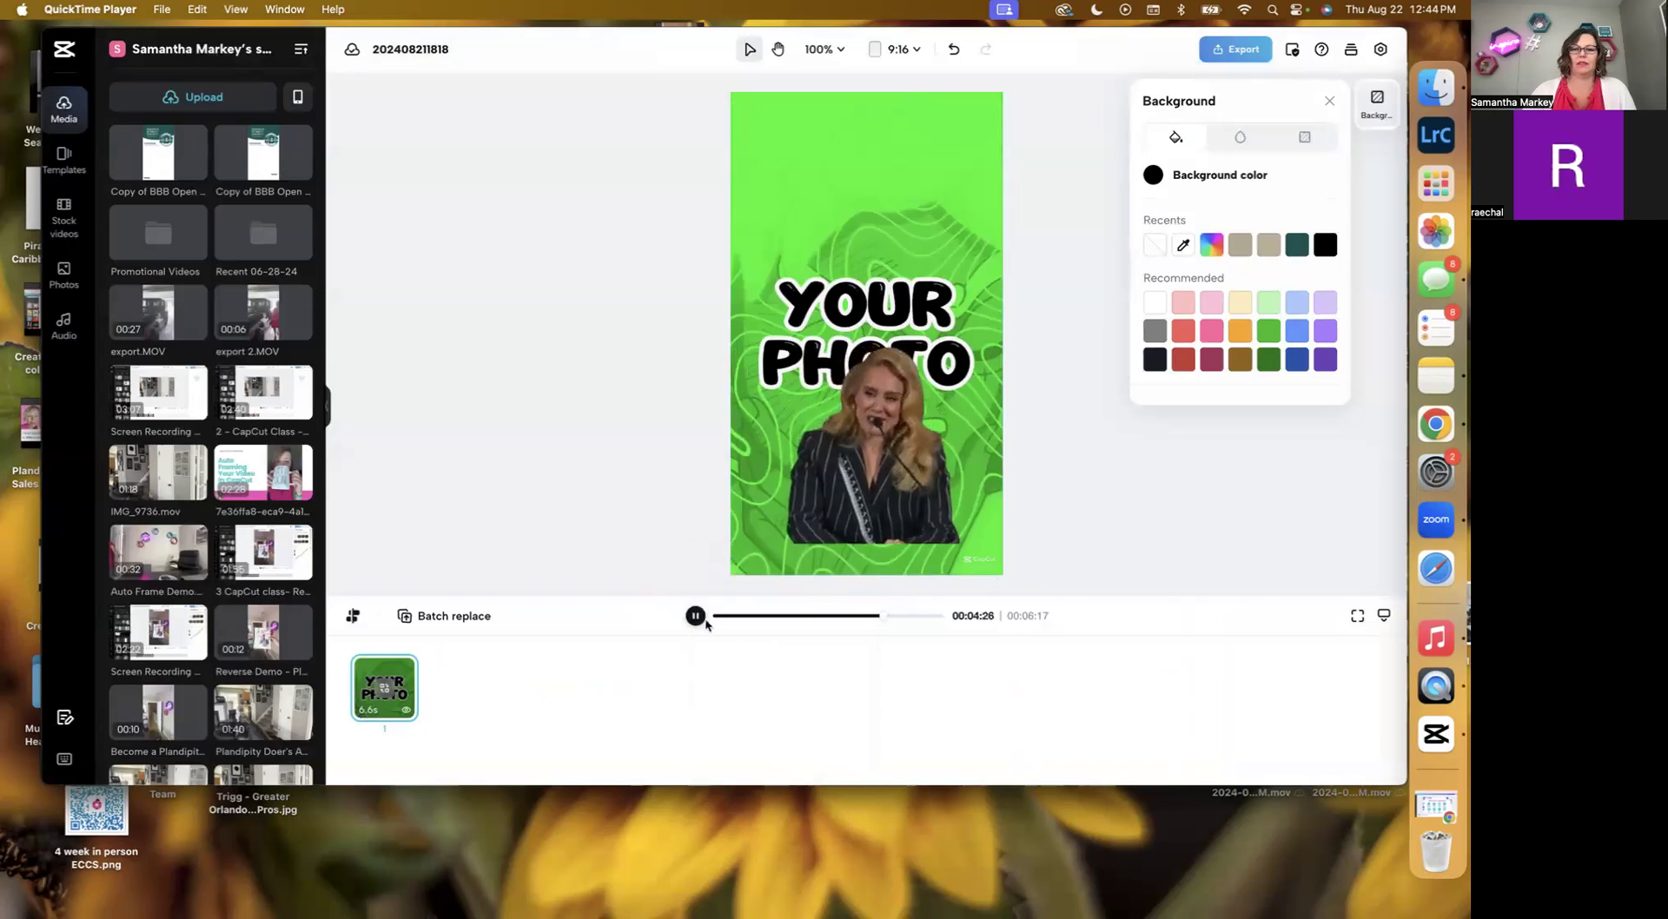
click(695, 615)
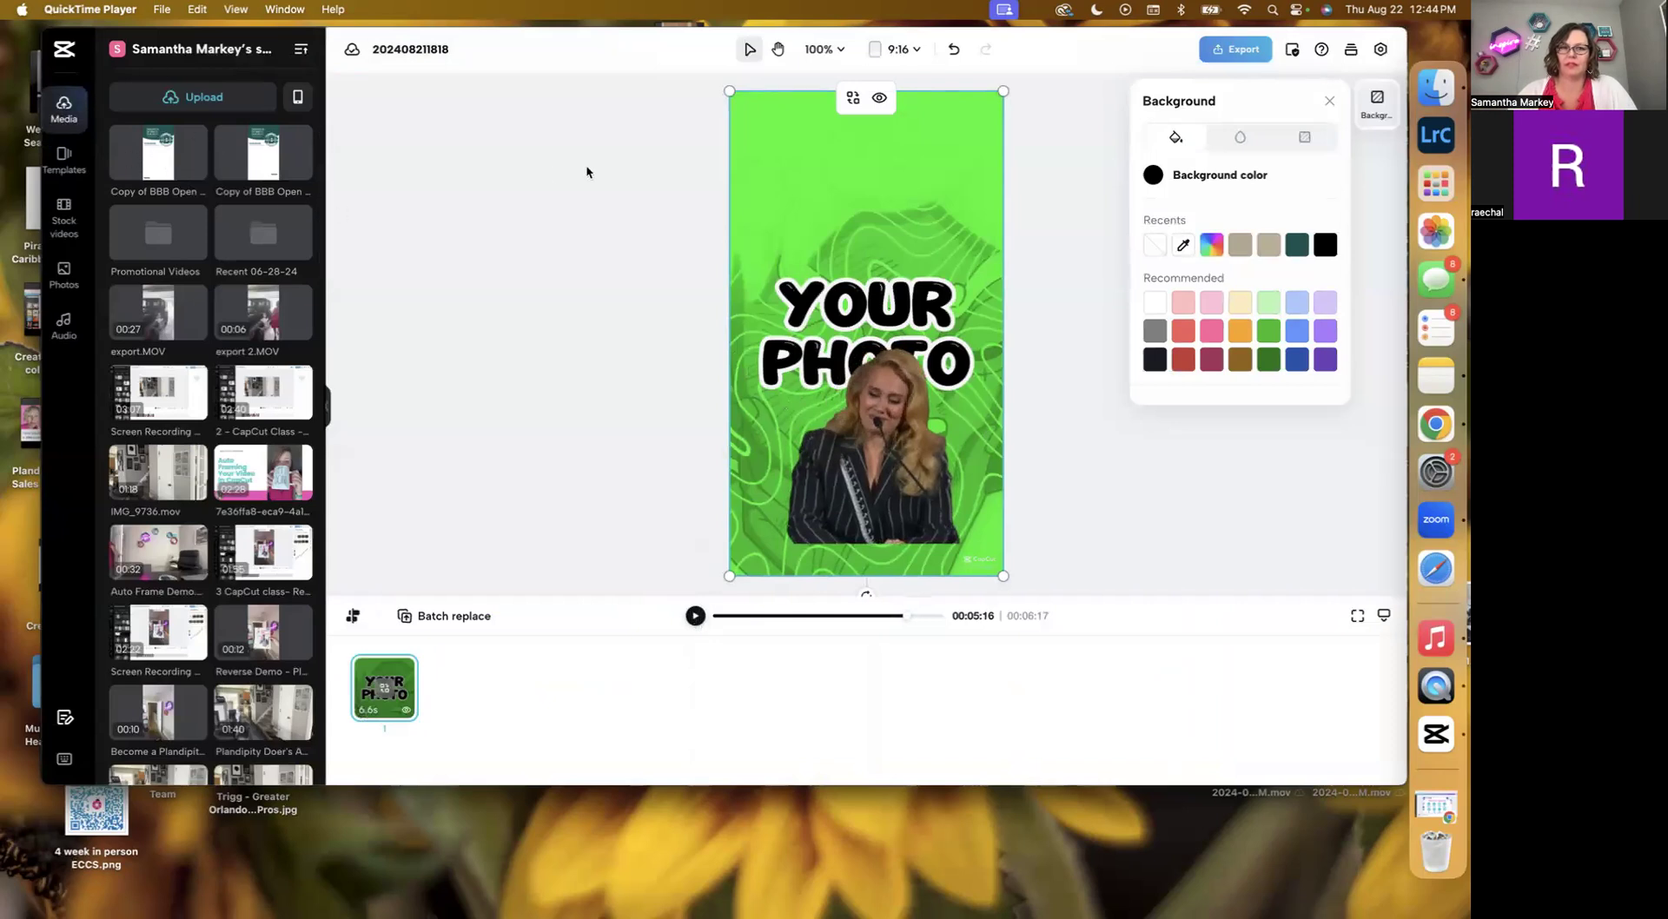
Replace the template's placeholder clip with the first Copy of BBB Open media item and play the result.
click(163, 160)
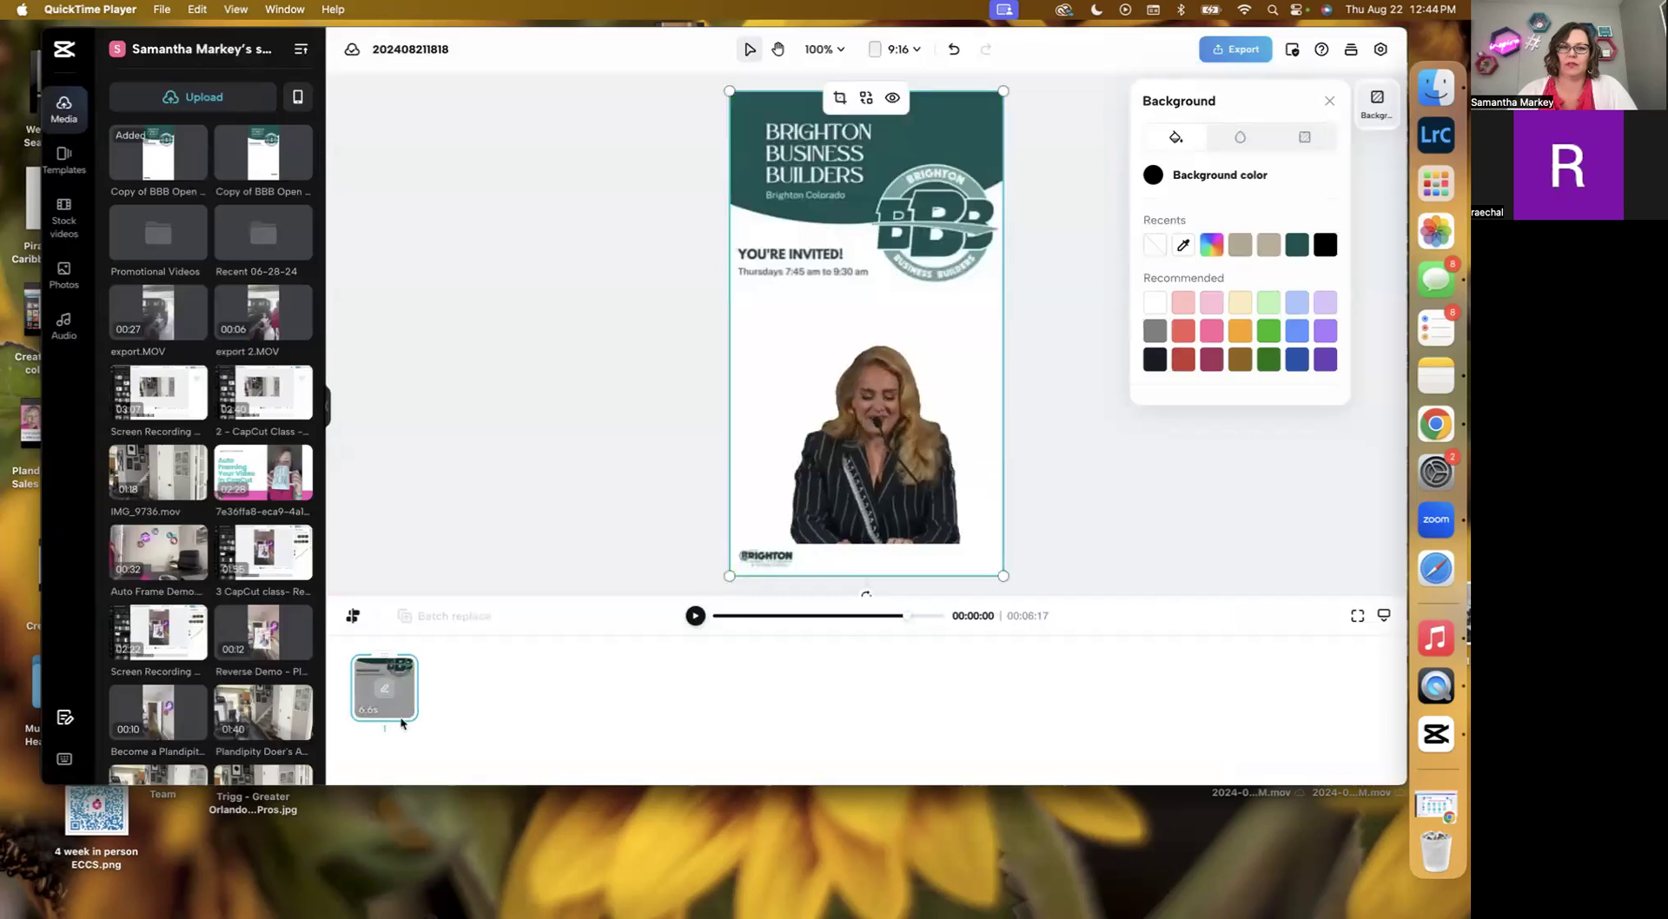
click(952, 49)
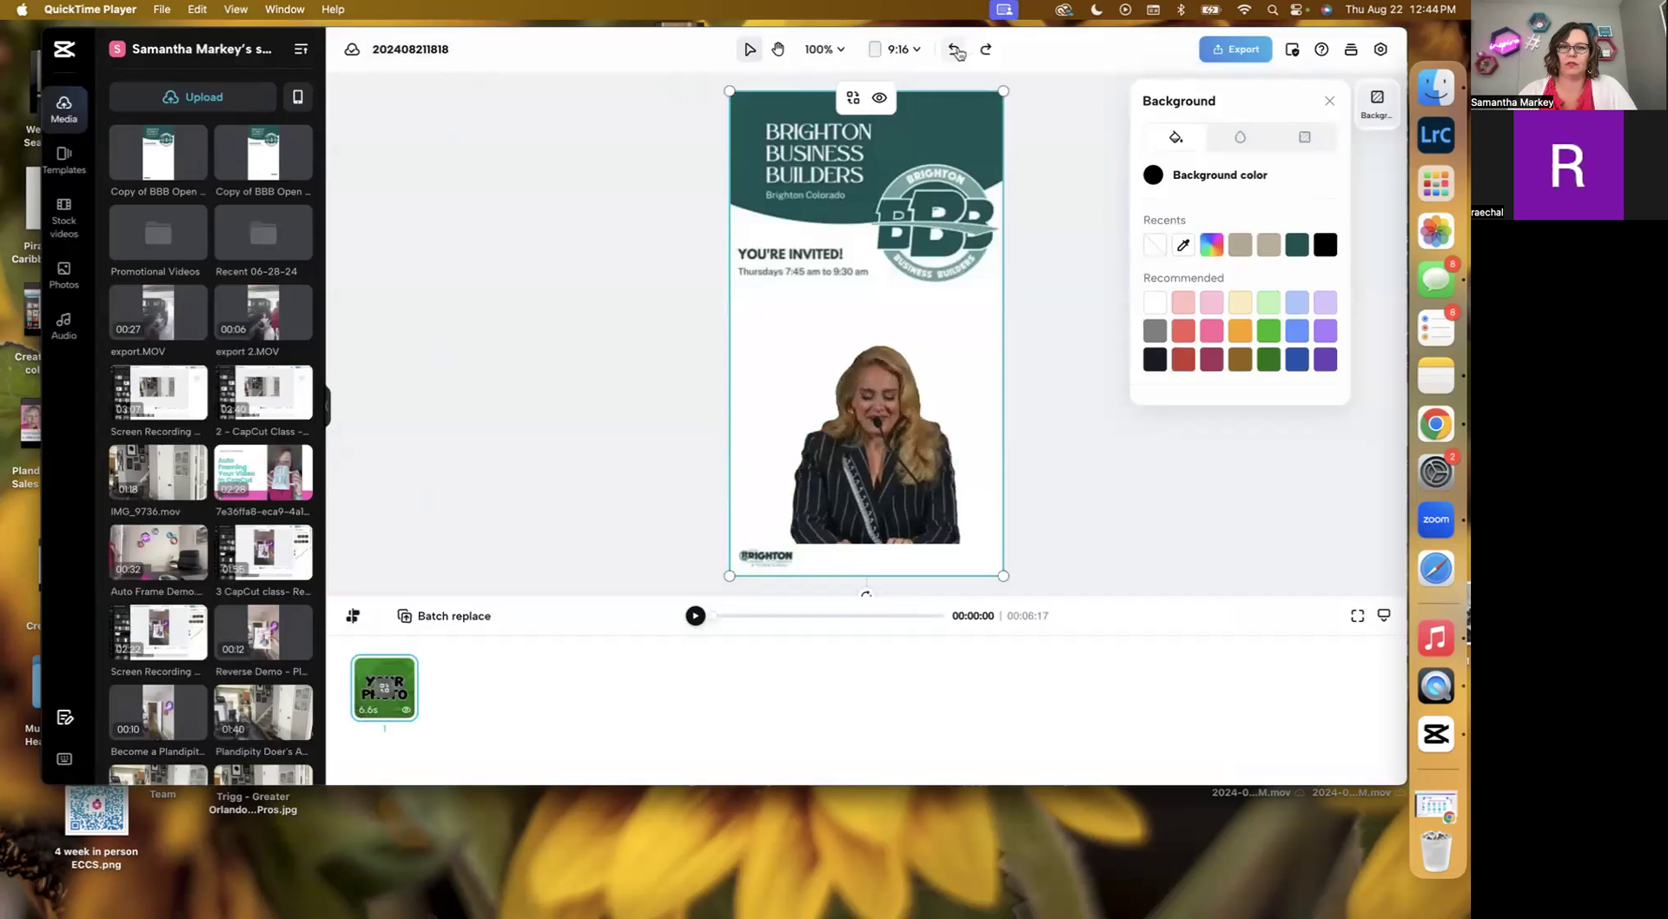
mouse_move(445, 608)
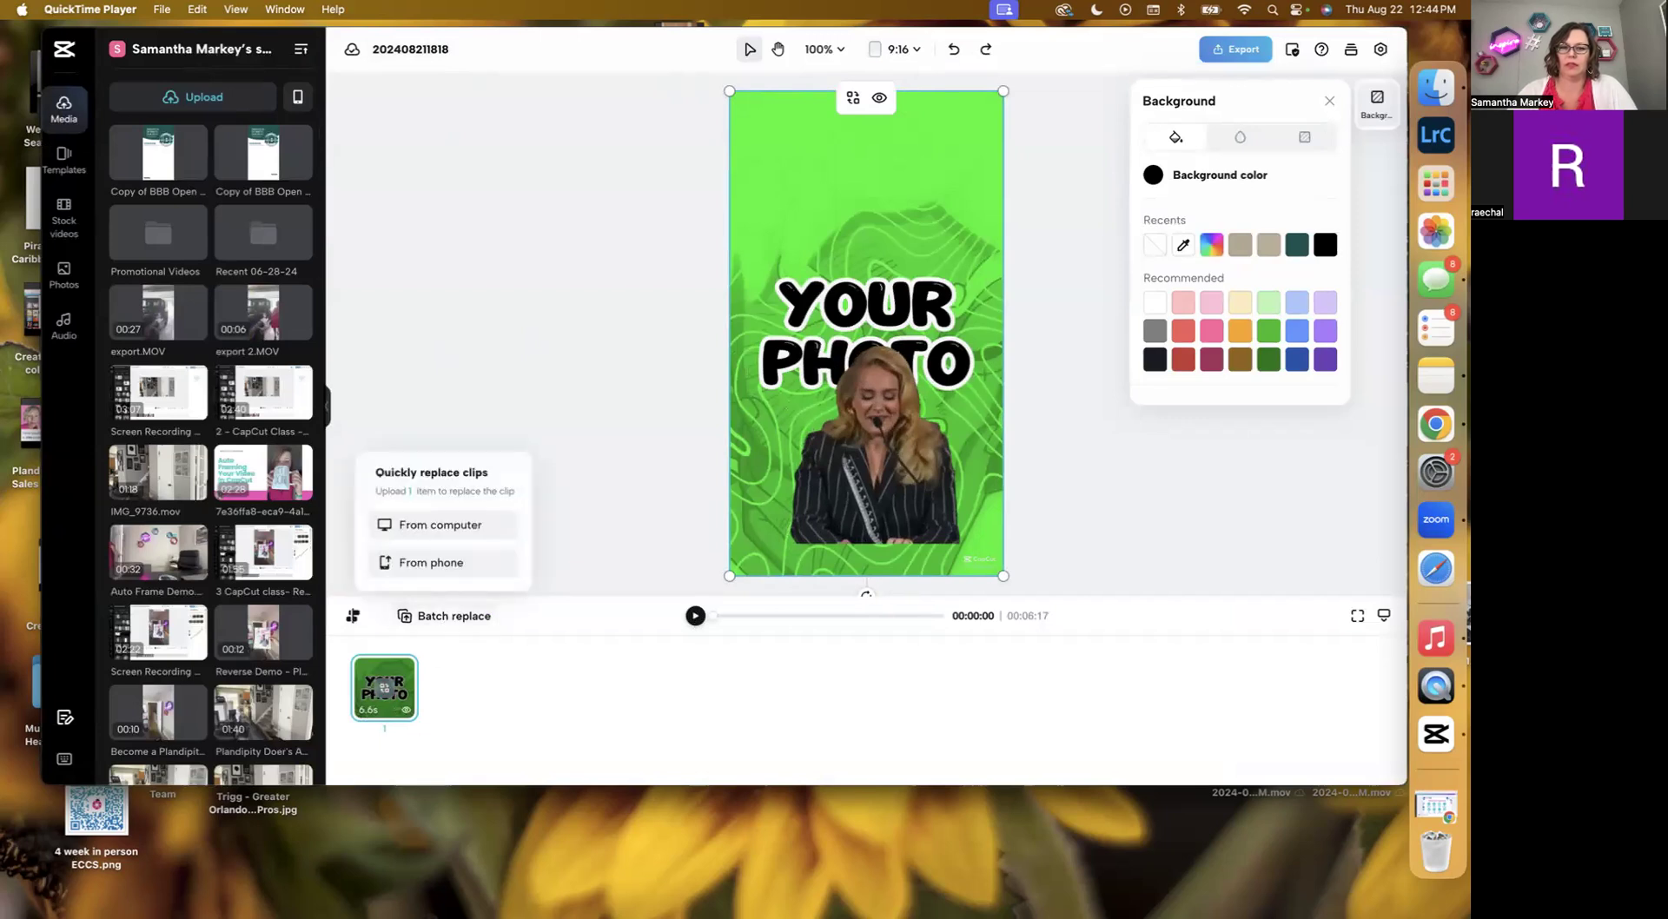
drag(164, 162, 386, 703)
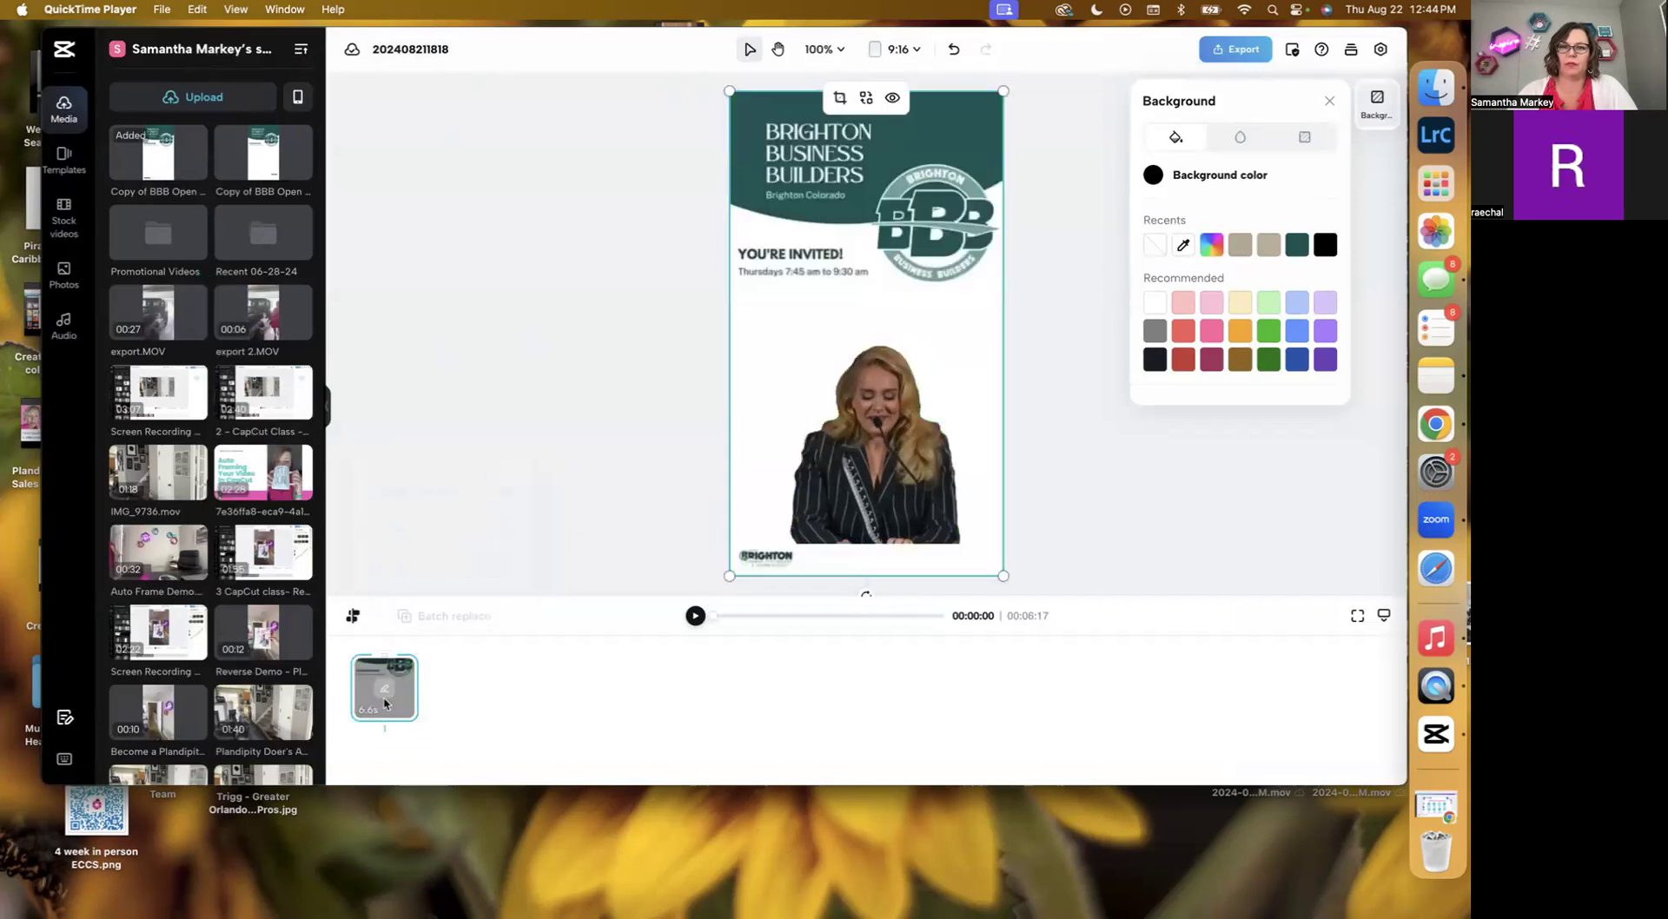
click(694, 617)
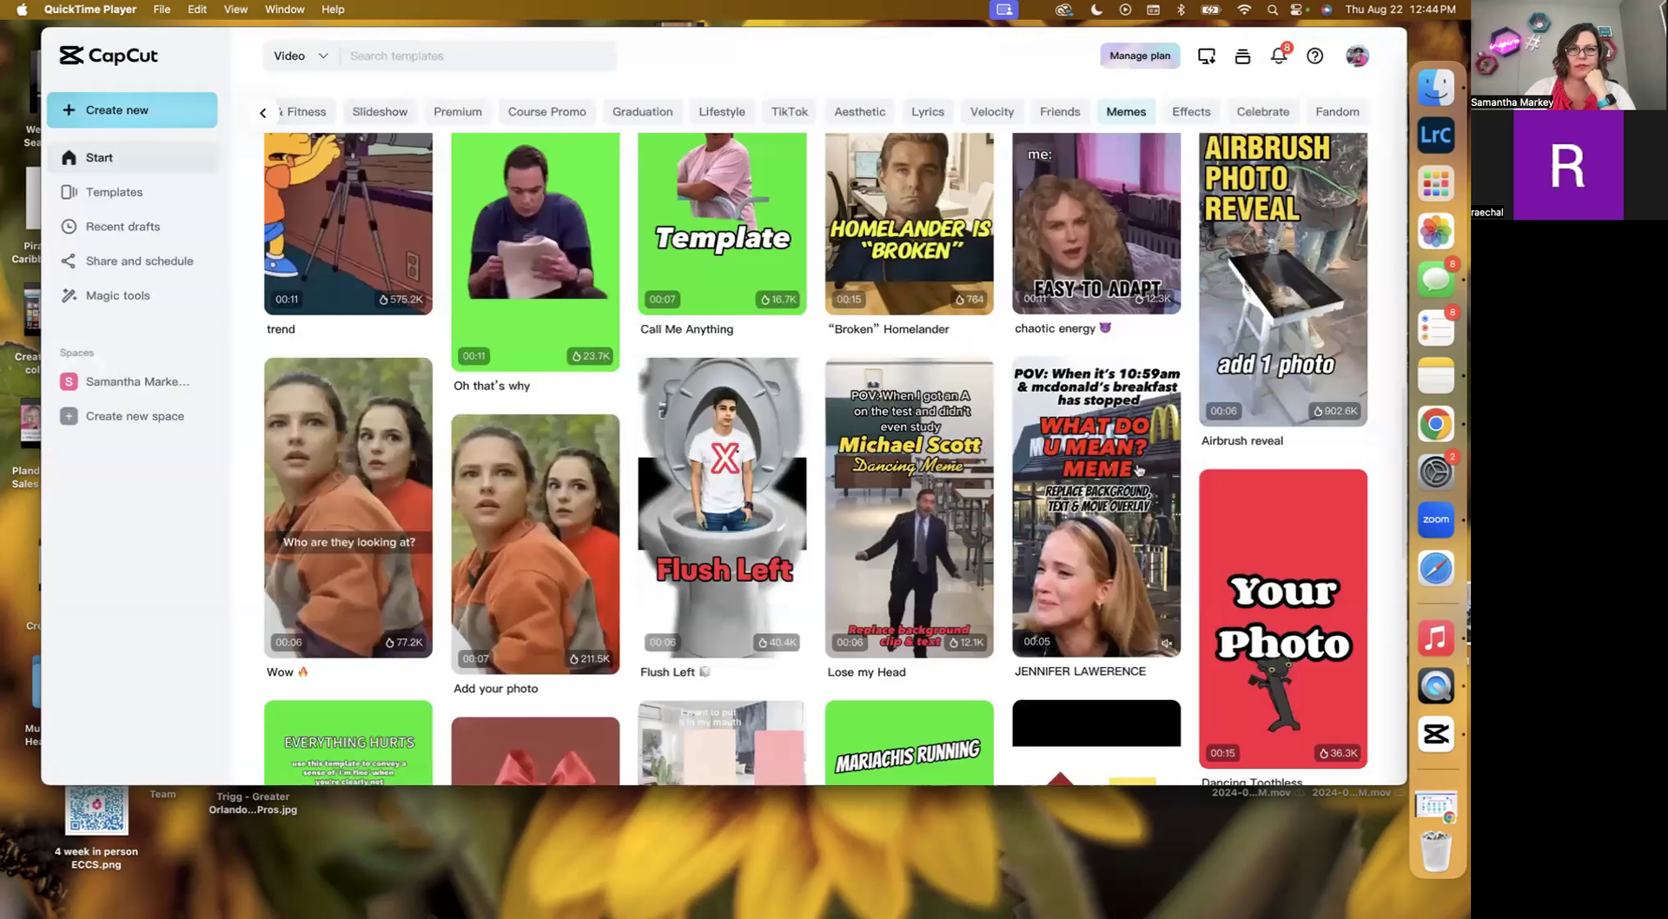
Open the TikTok template category and browse its templates.
scroll(1138, 470, up, 10)
click(787, 541)
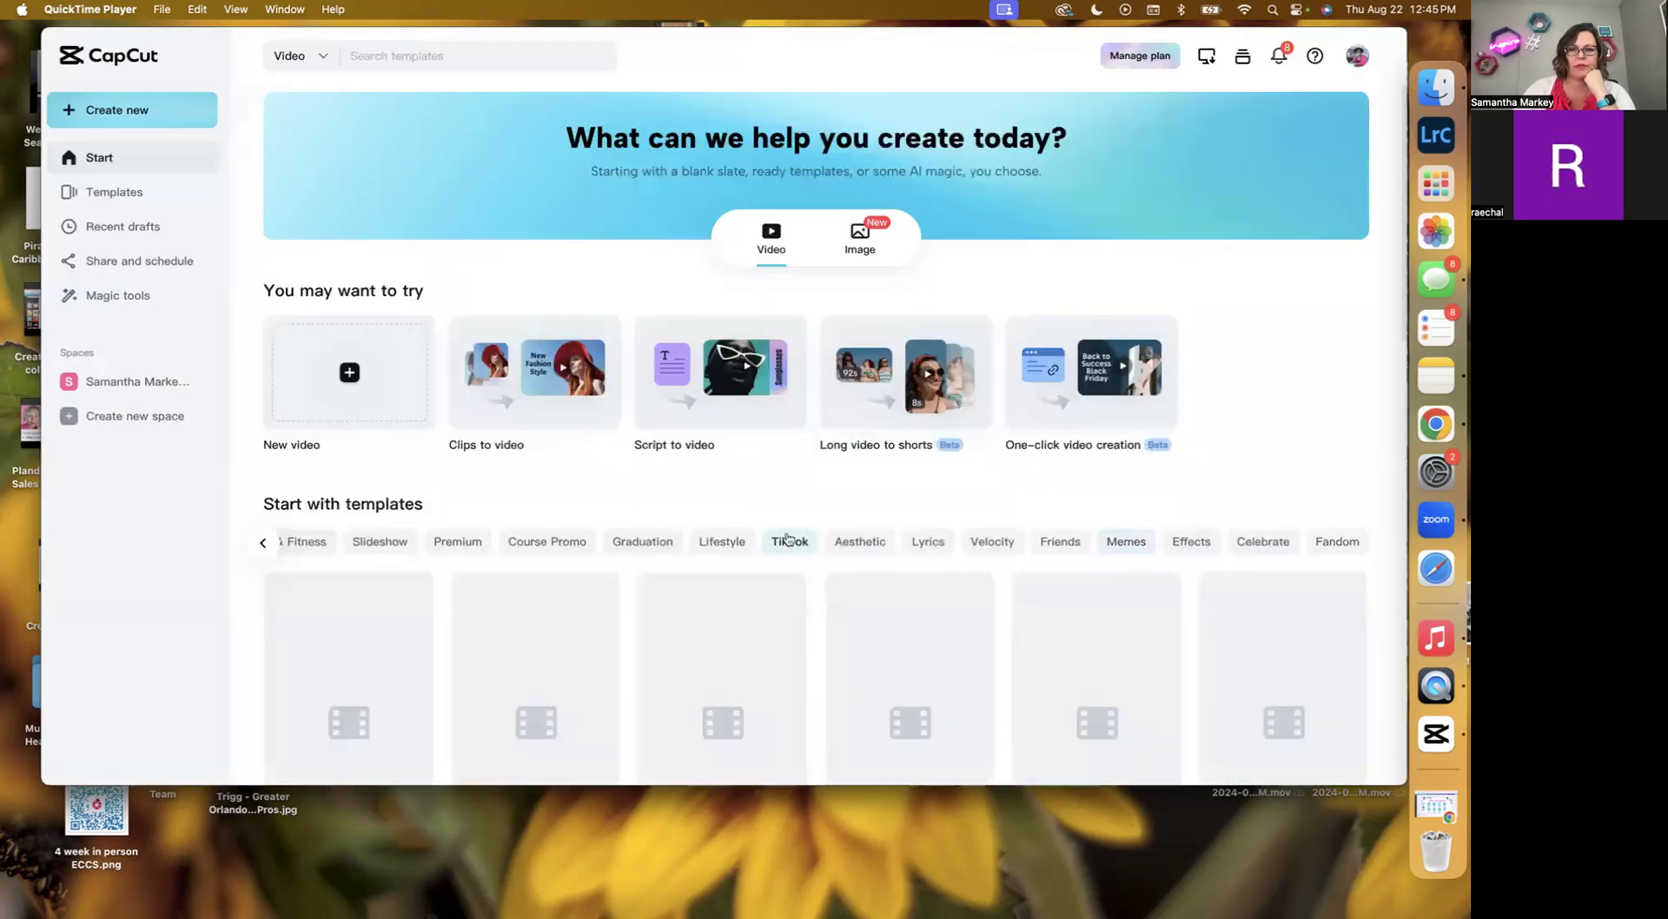
scroll(687, 594, down, 5)
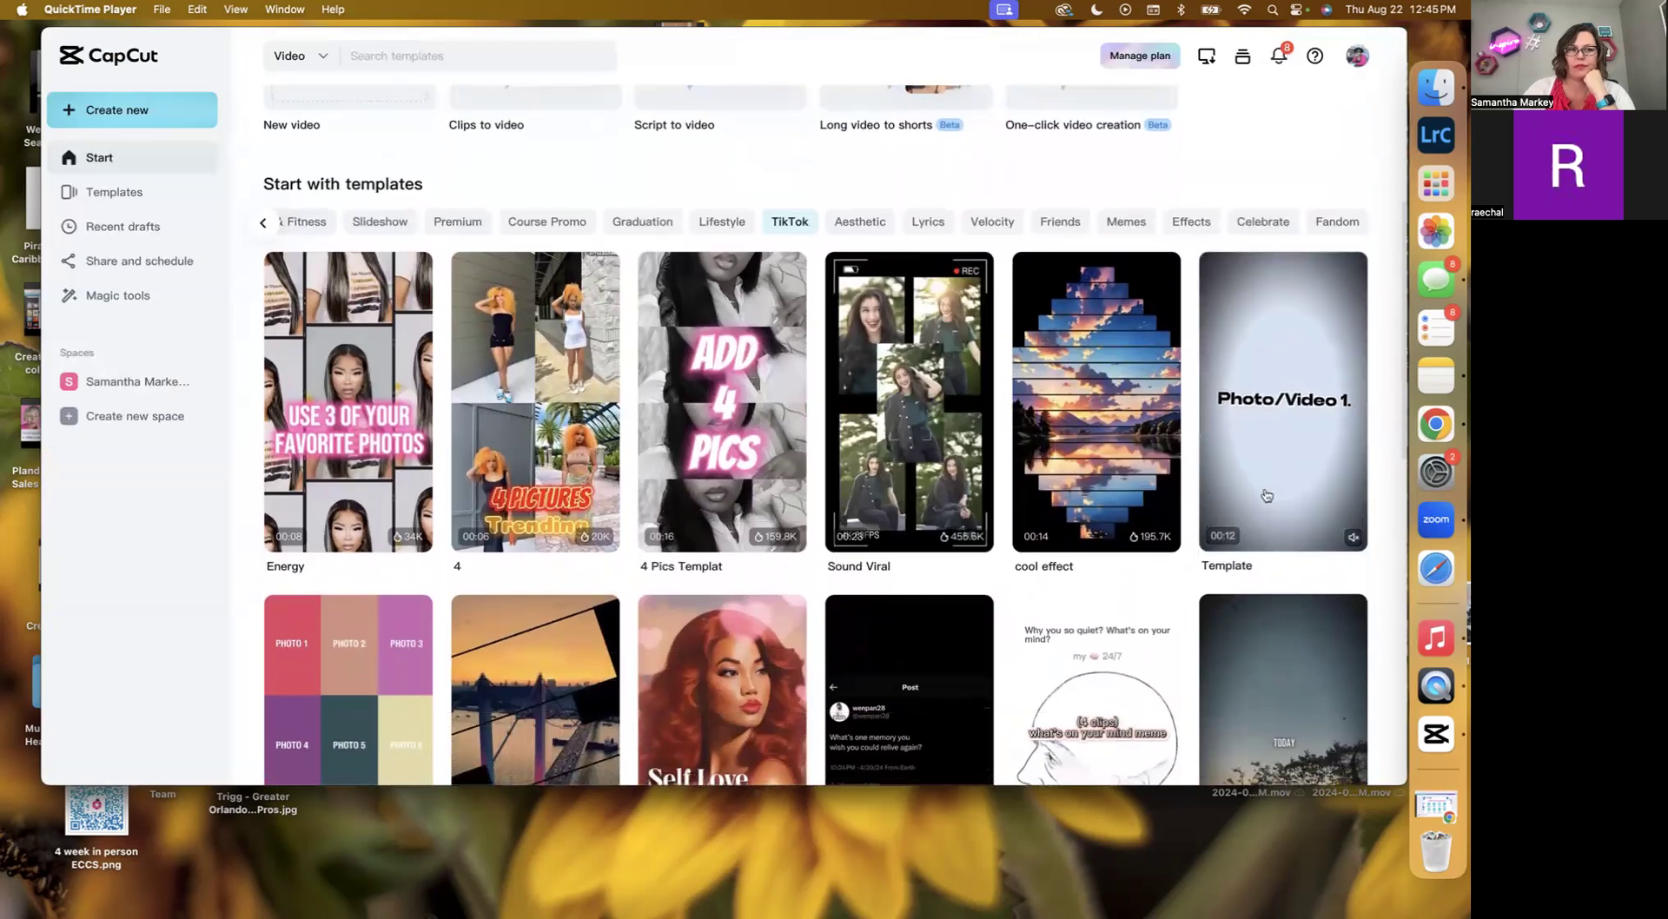
Open the Beat Sync Transition template's preview to inspect its details, then close it.
scroll(1129, 452, down, 3)
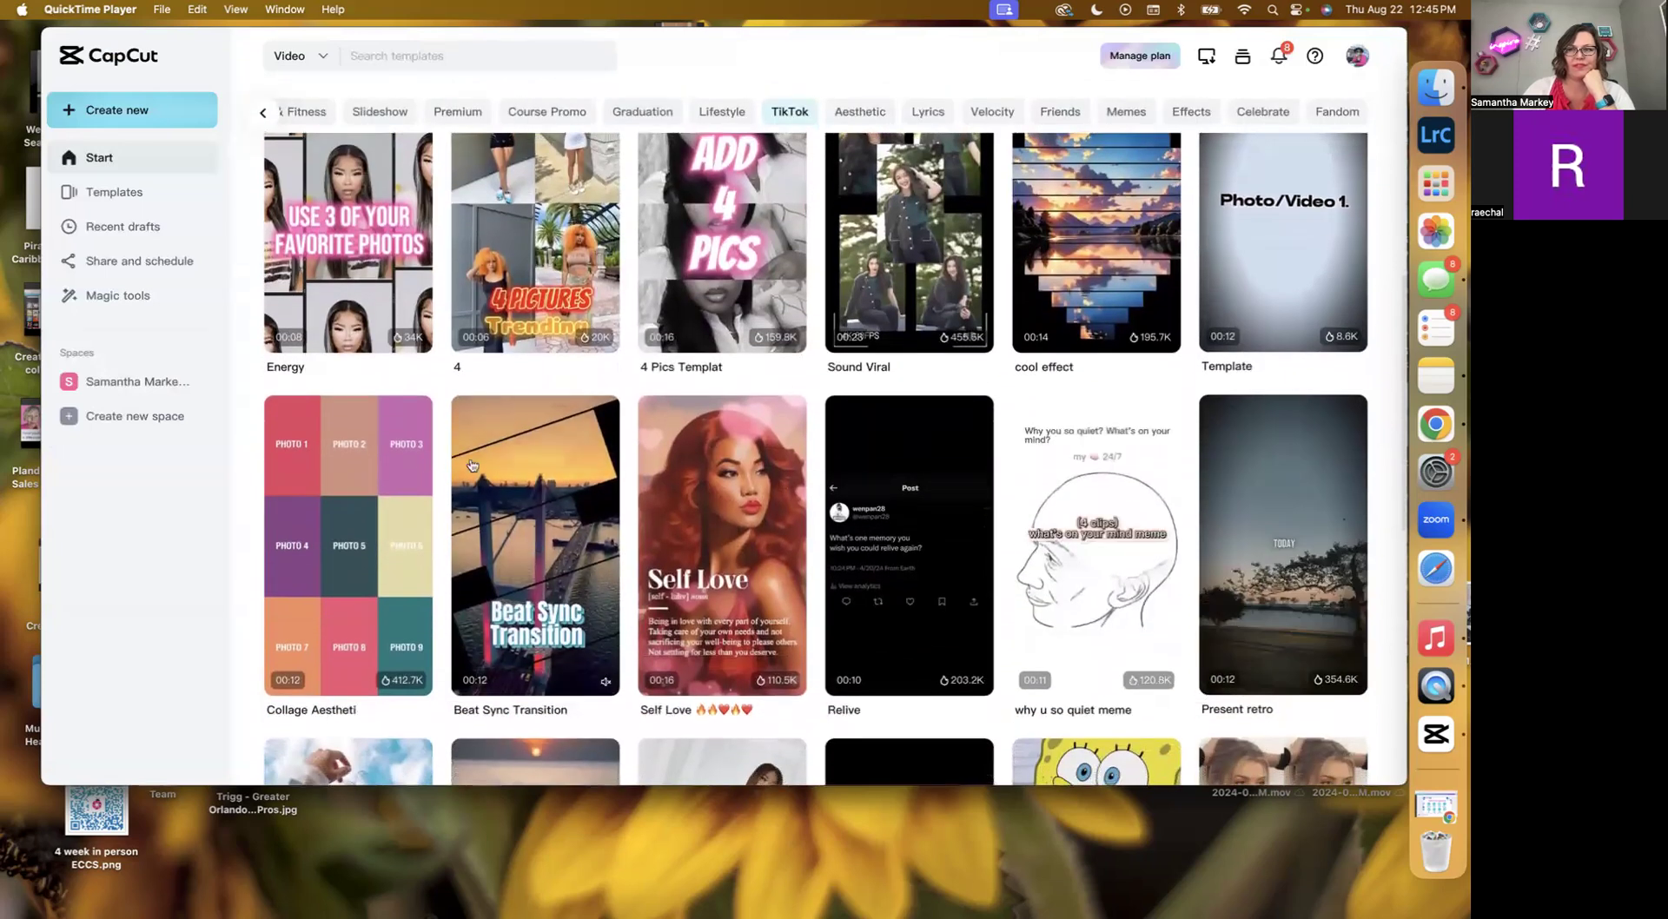
click(527, 471)
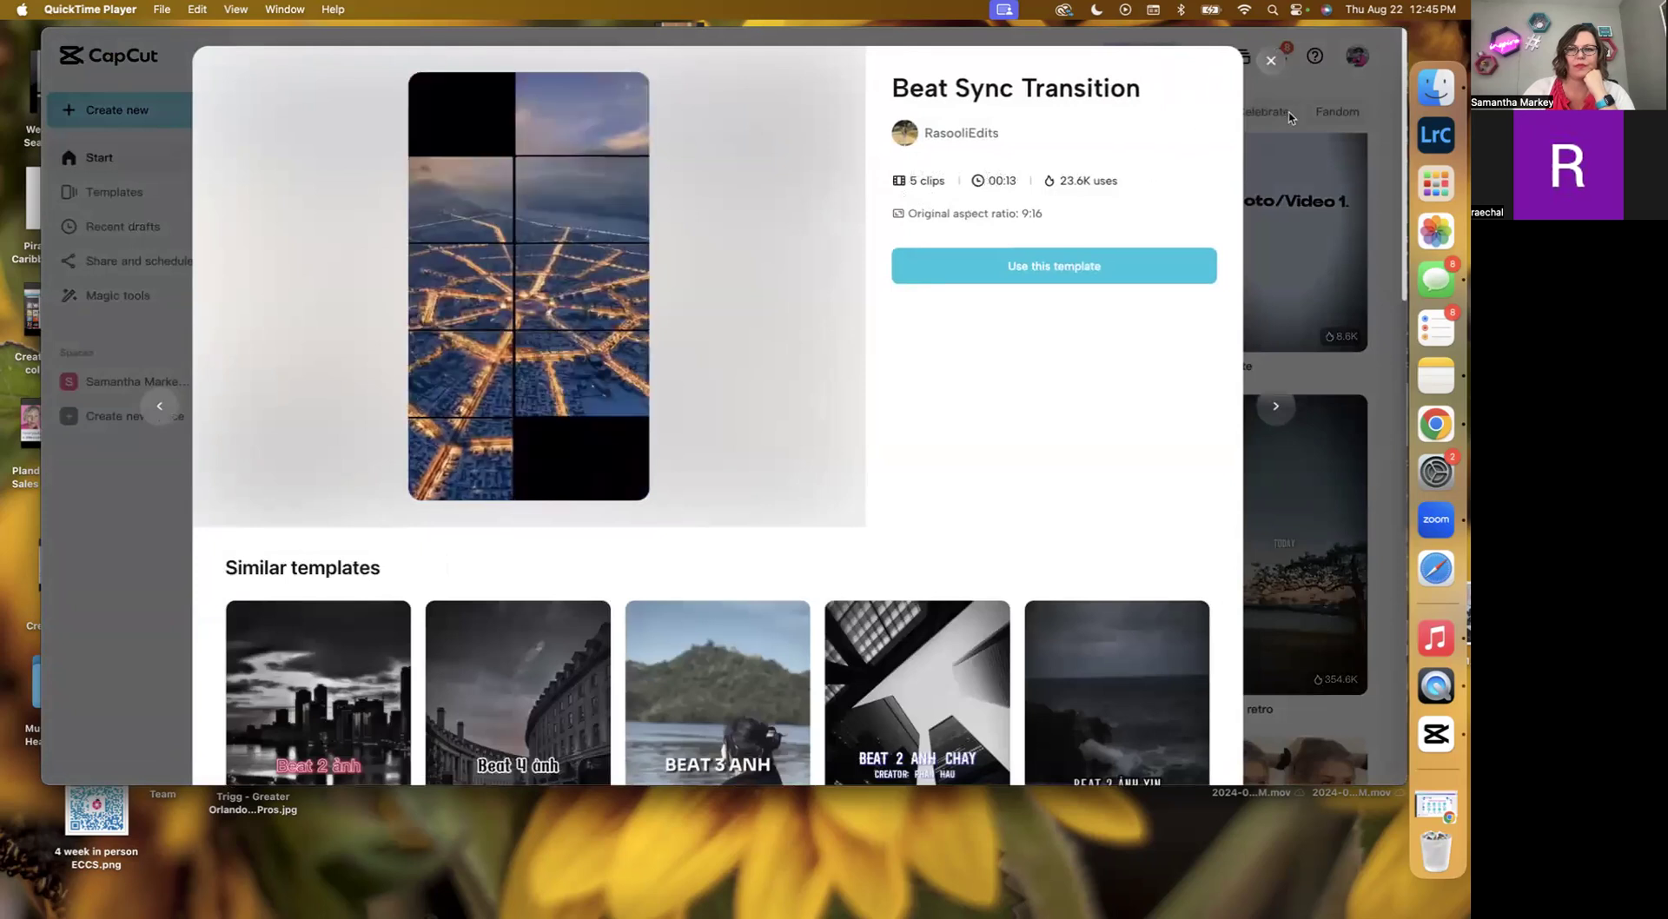
click(1273, 63)
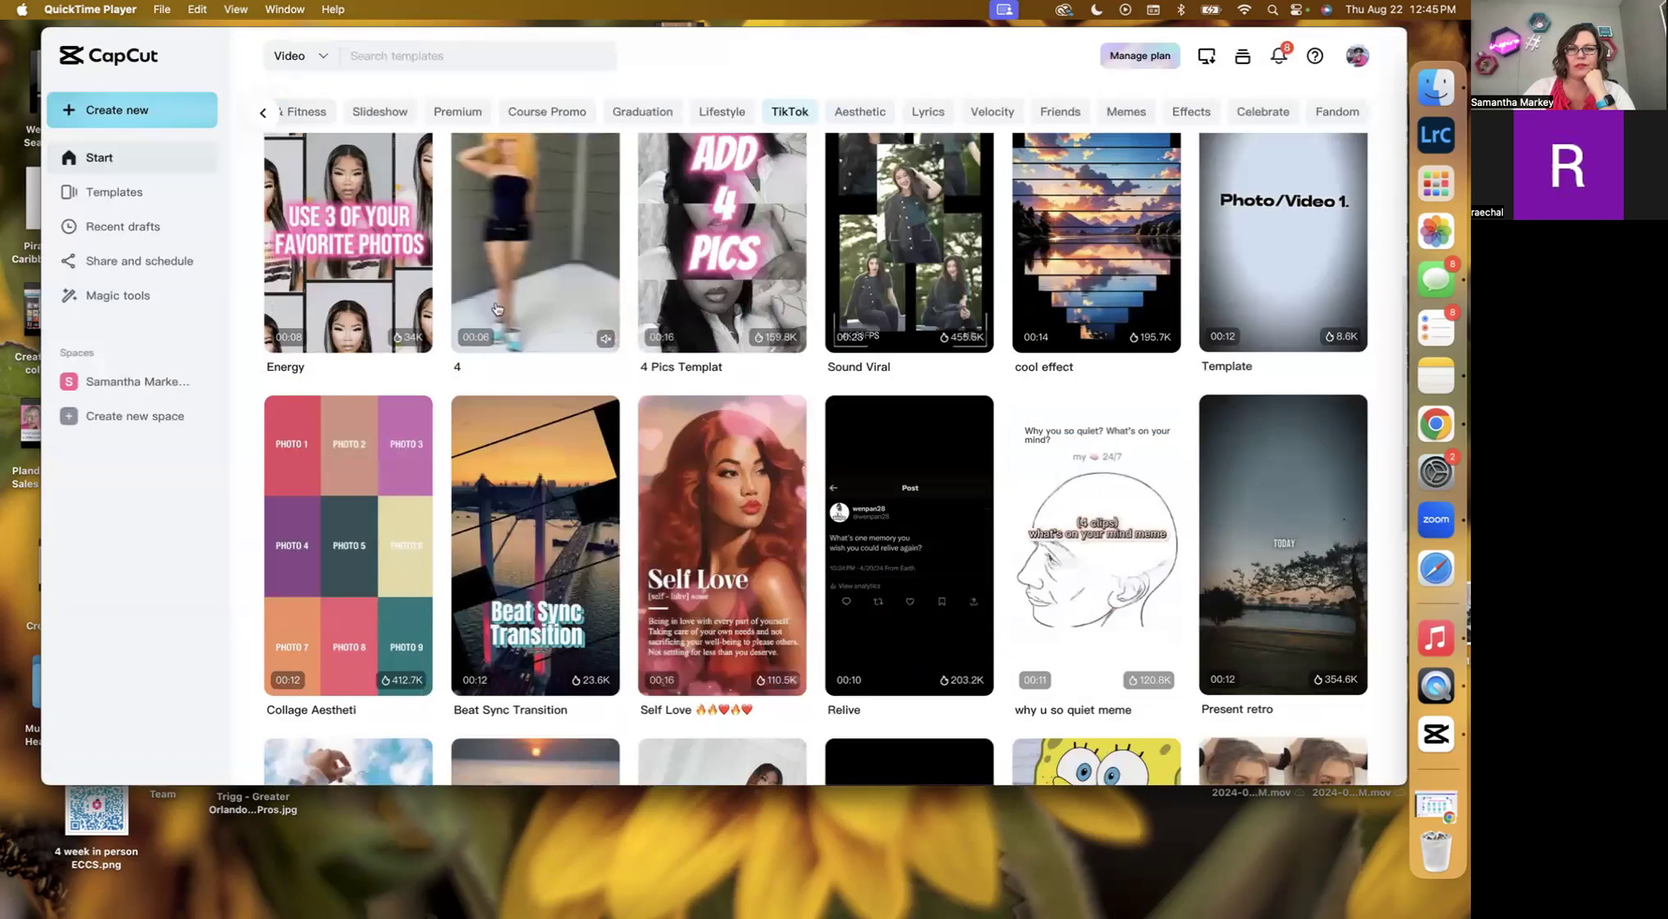
Scroll through the remaining TikTok templates to compare the available designs.
scroll(497, 308, up, 3)
scroll(397, 288, up, 1)
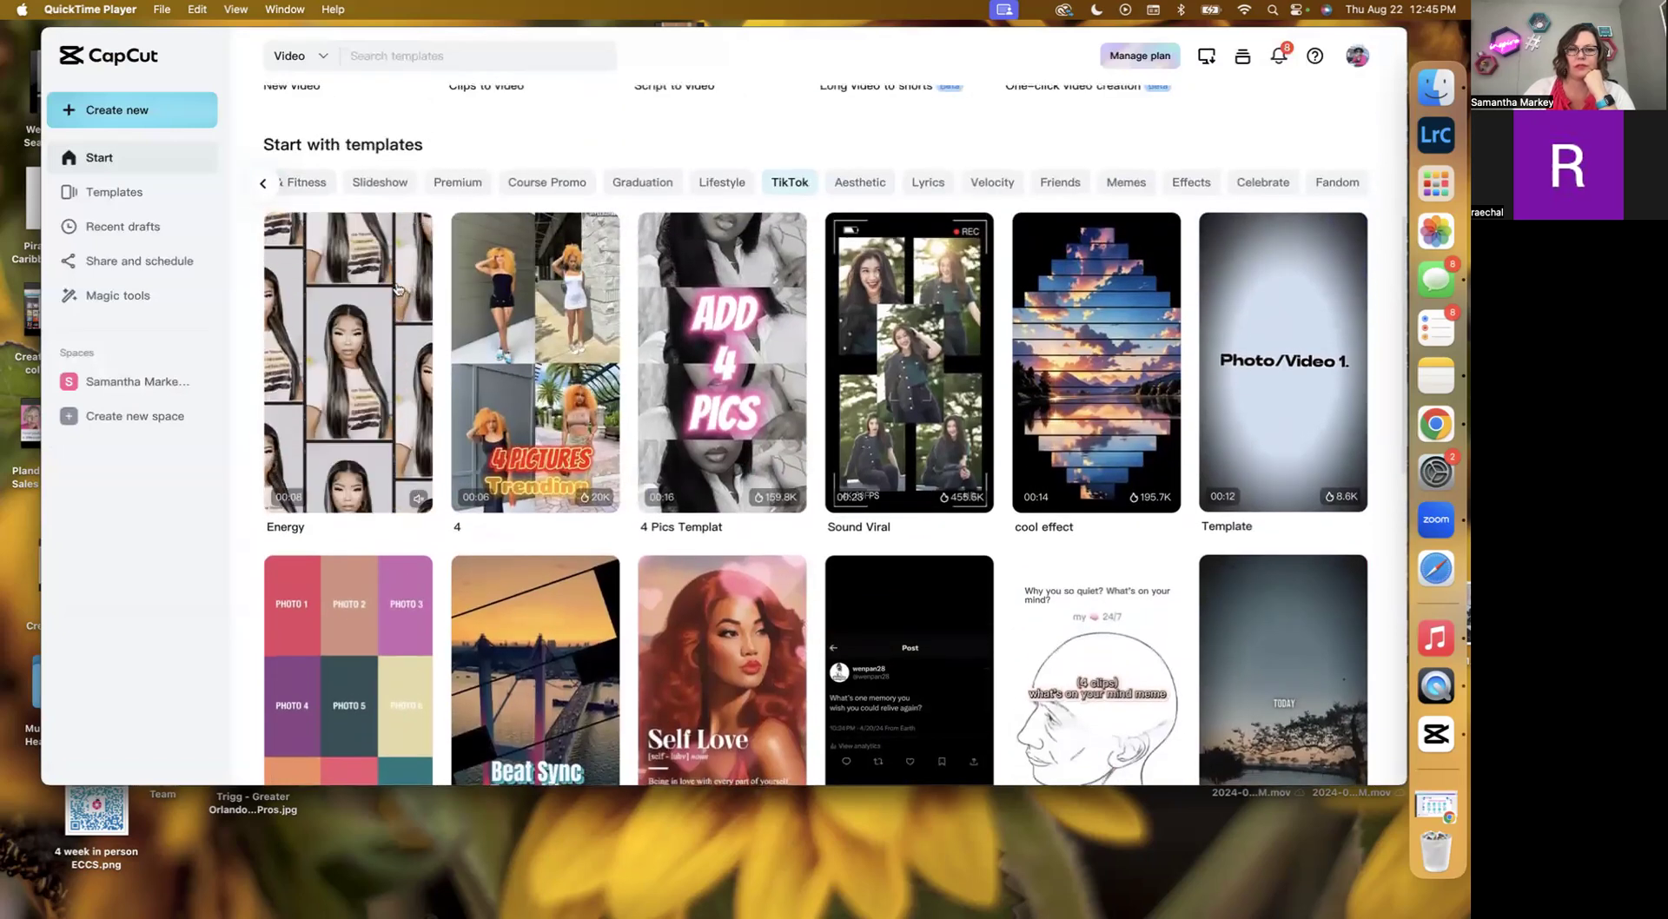
scroll(1052, 446, down, 10)
scroll(1052, 446, down, 4)
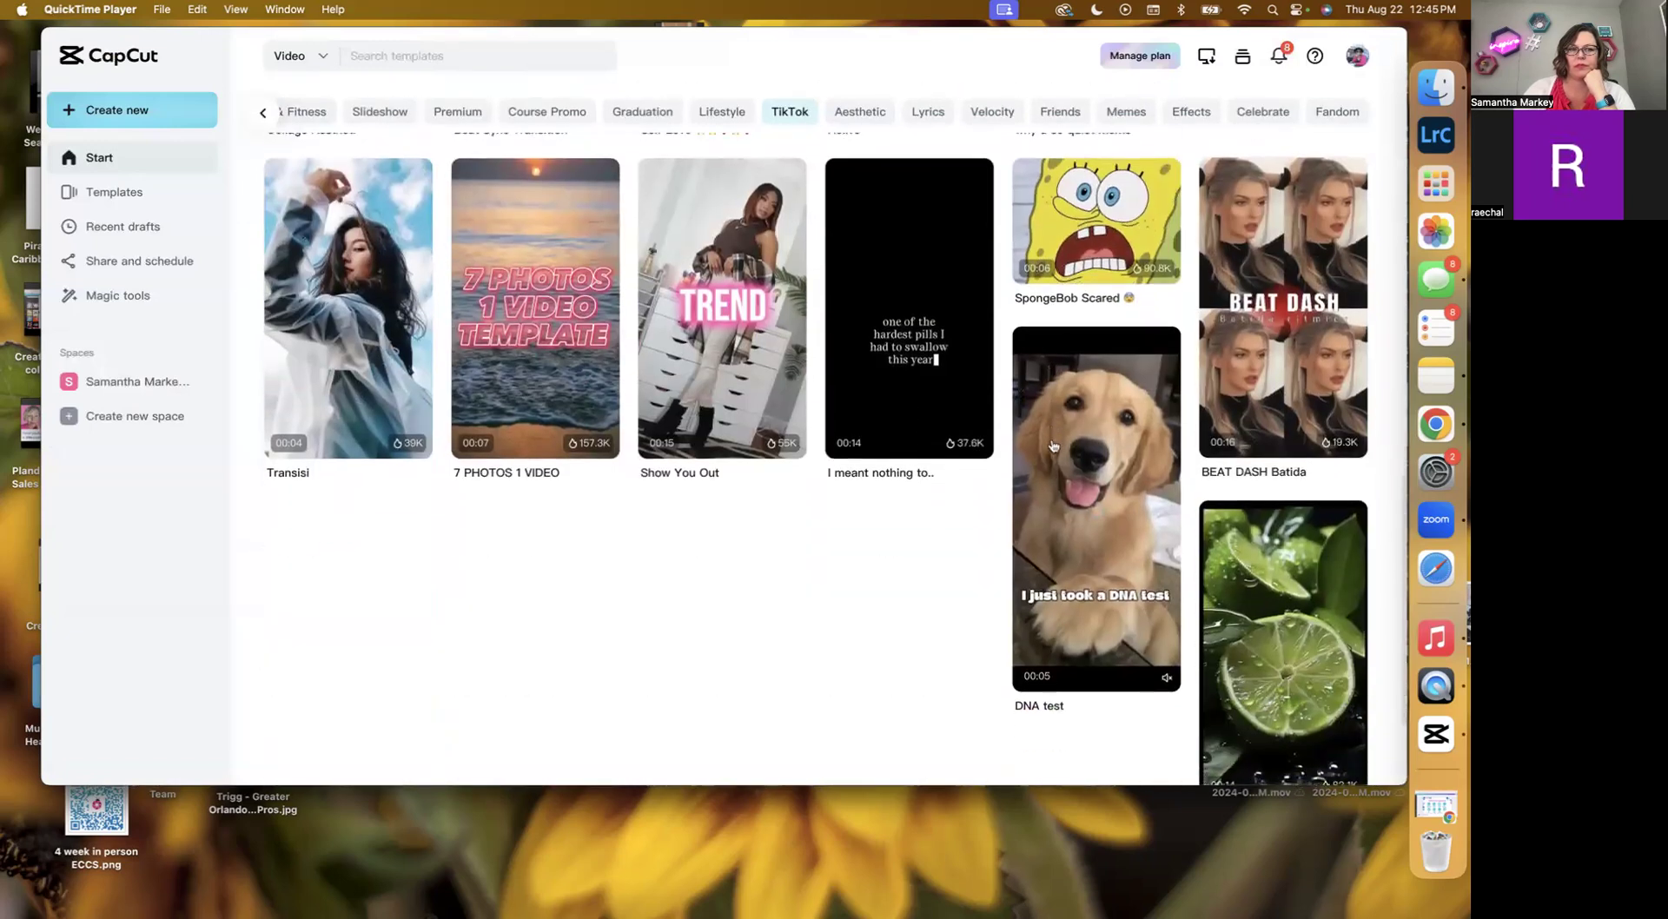
scroll(991, 451, down, 4)
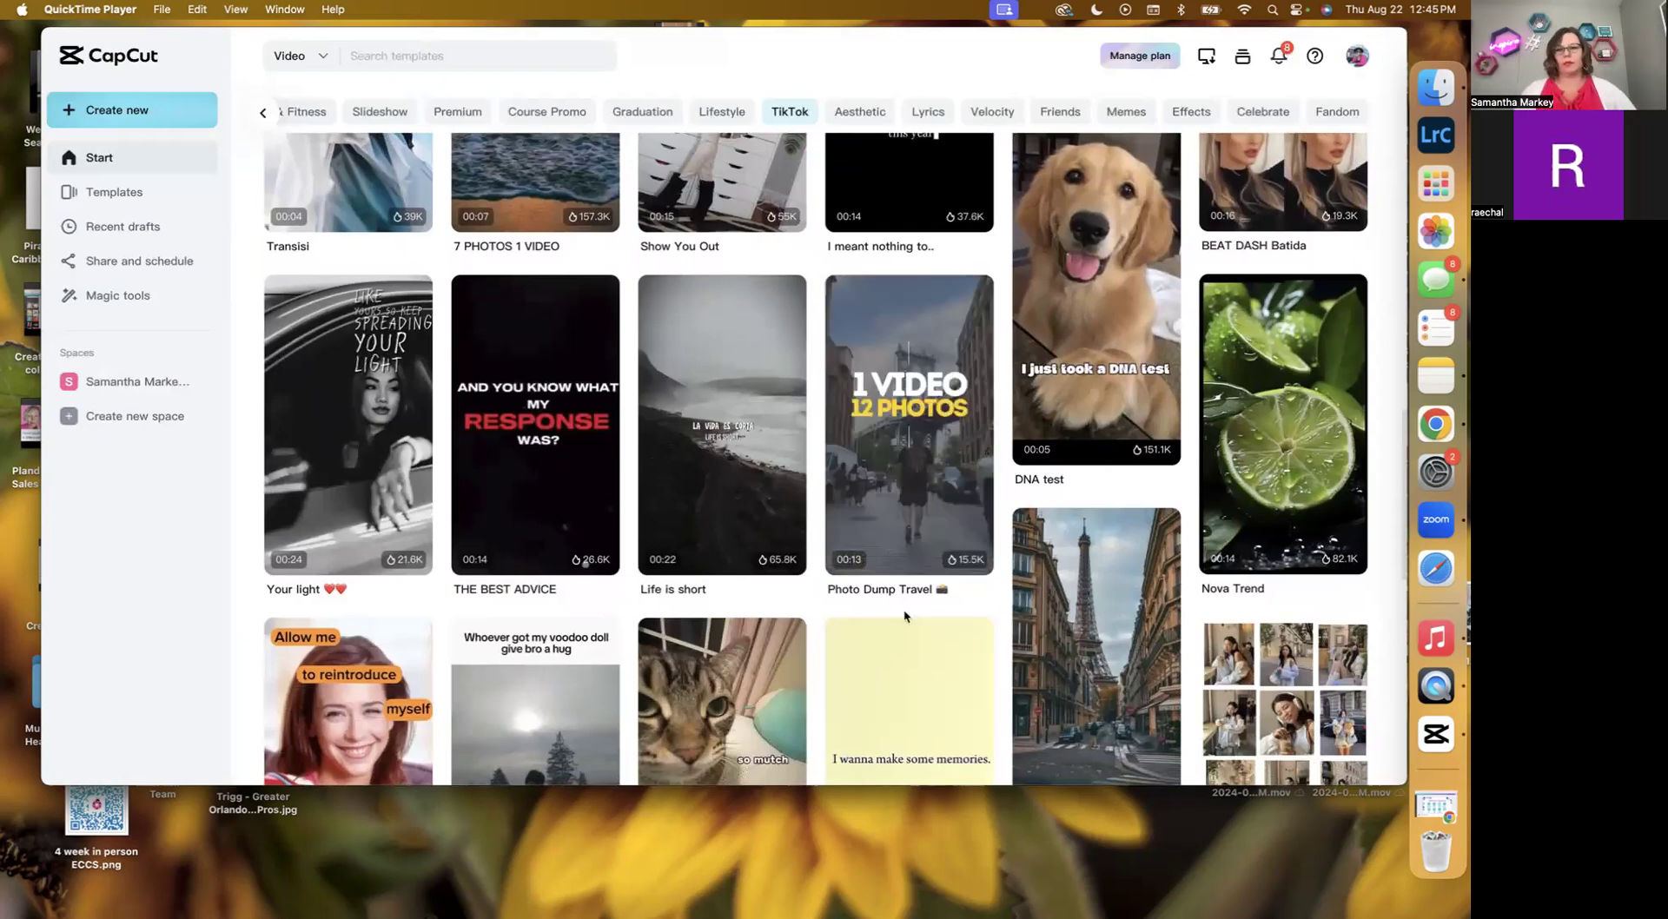
scroll(903, 608, down, 5)
scroll(905, 618, down, 8)
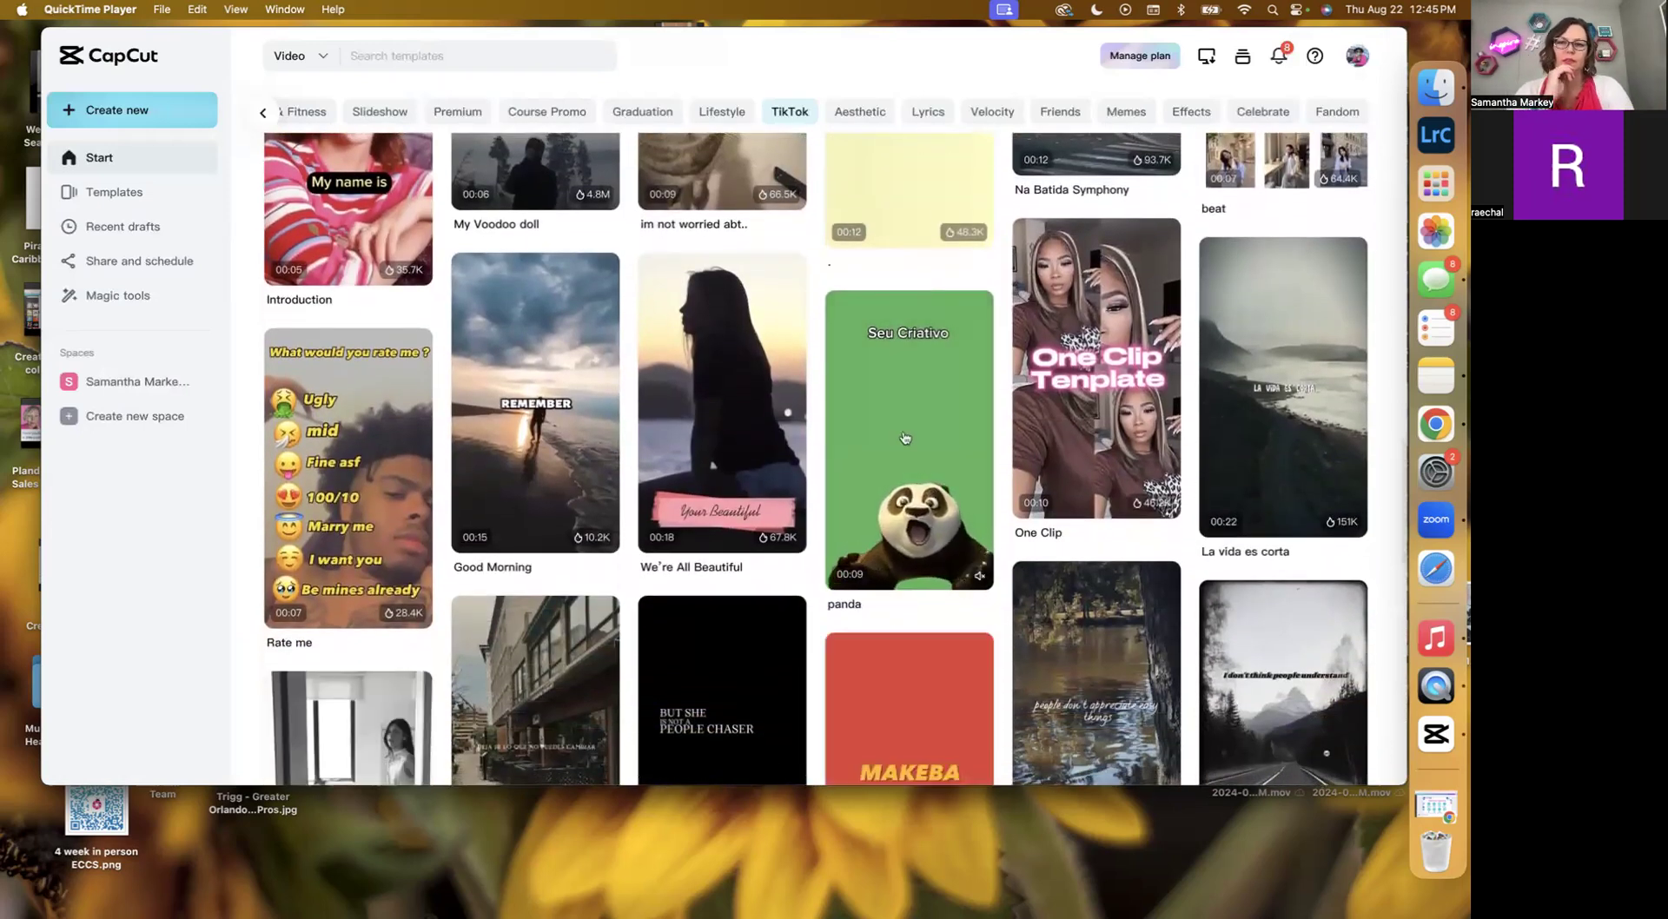
scroll(905, 438, down, 3)
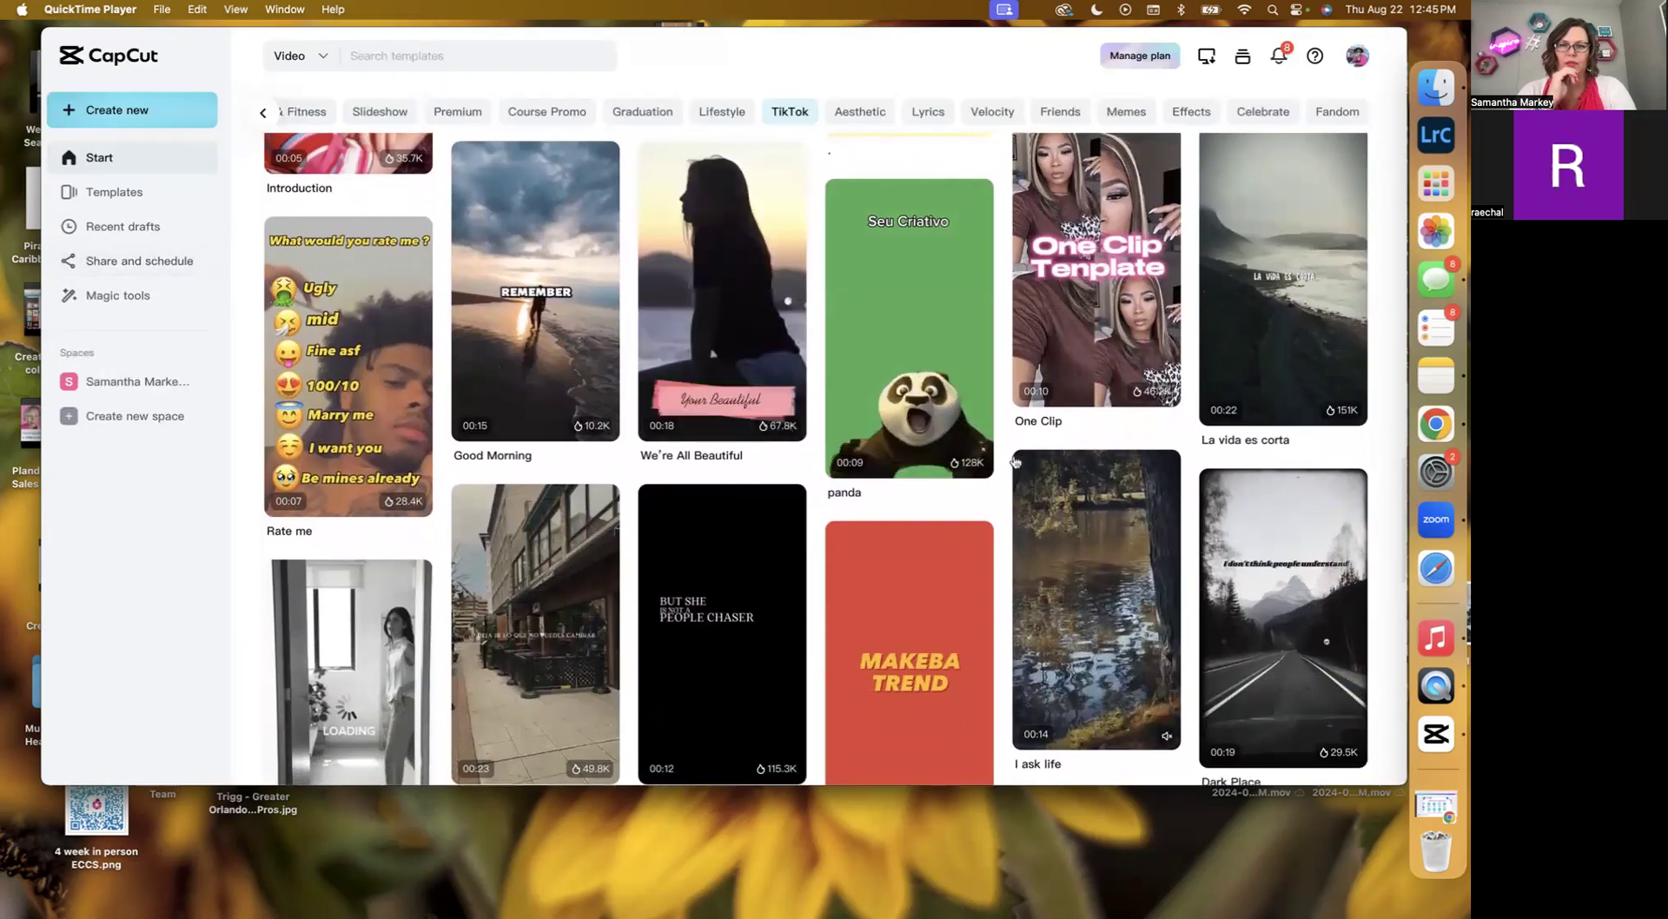
scroll(1129, 518, up, 10)
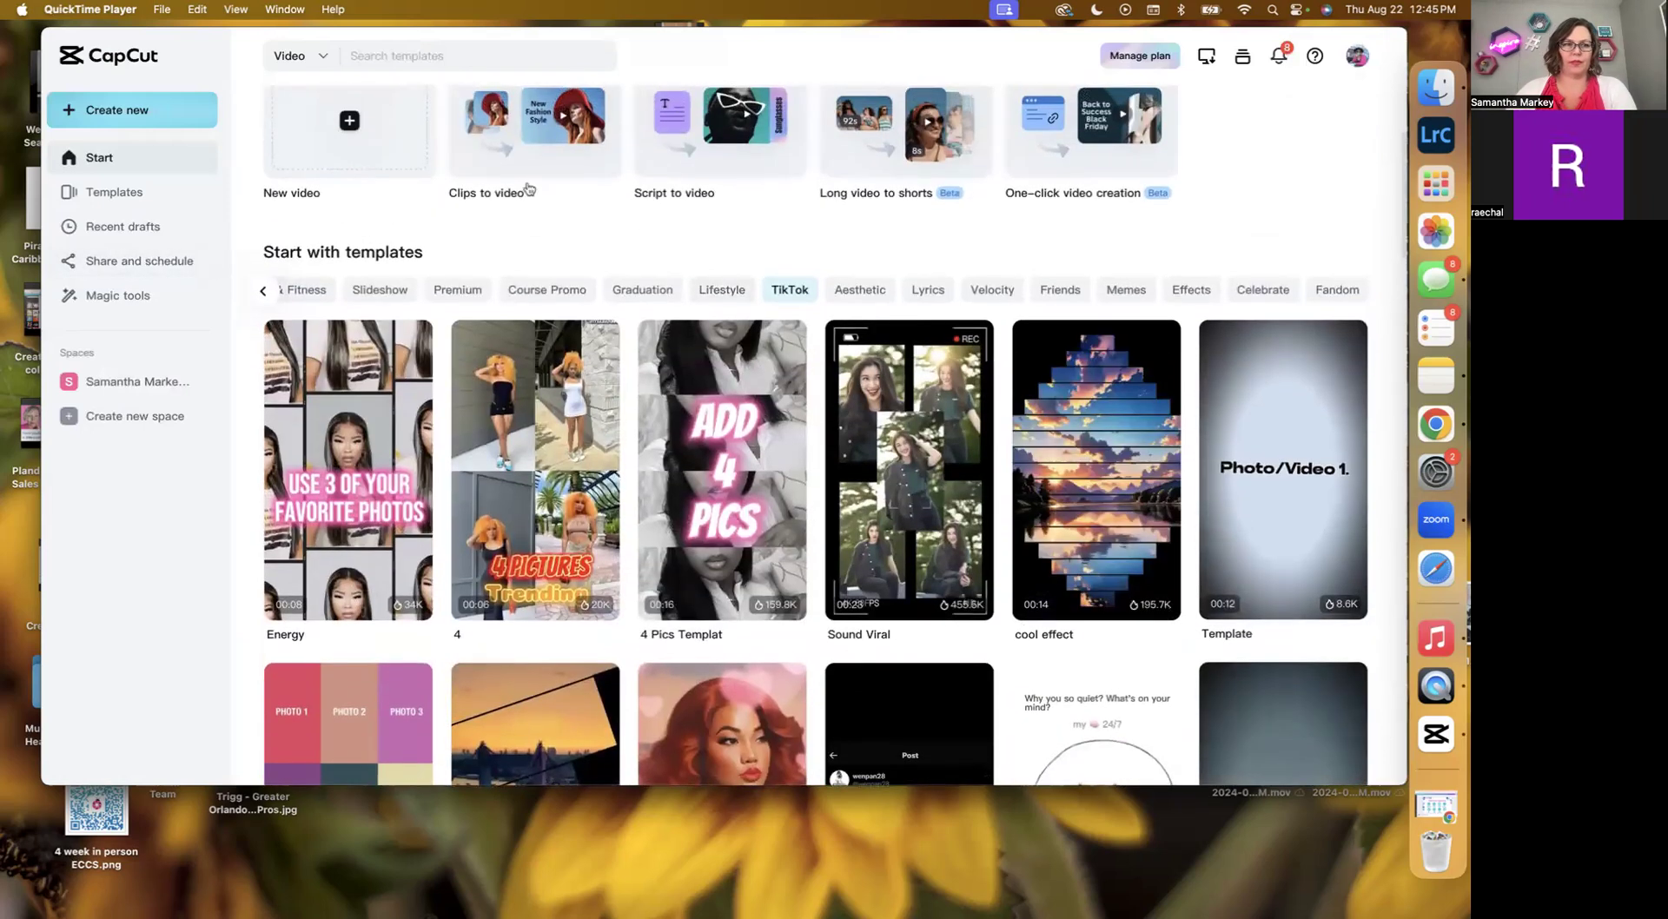
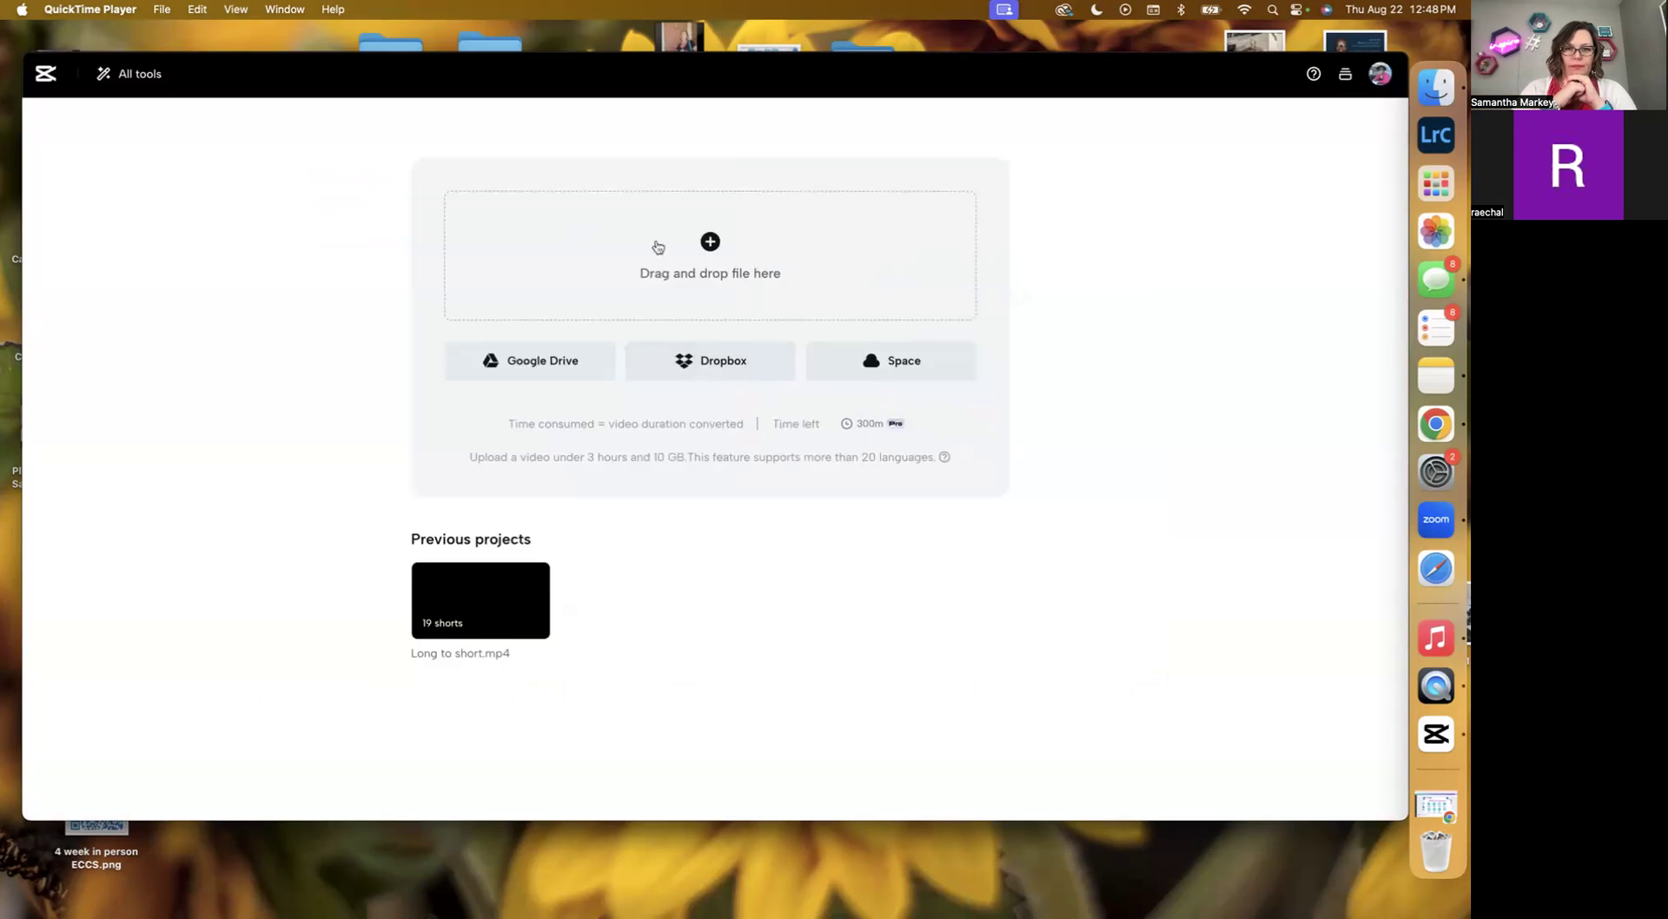
Upload the We Plan Wednesday August 2024.mp4 video from Downloads into the long-video-to-shorts converter.
click(709, 243)
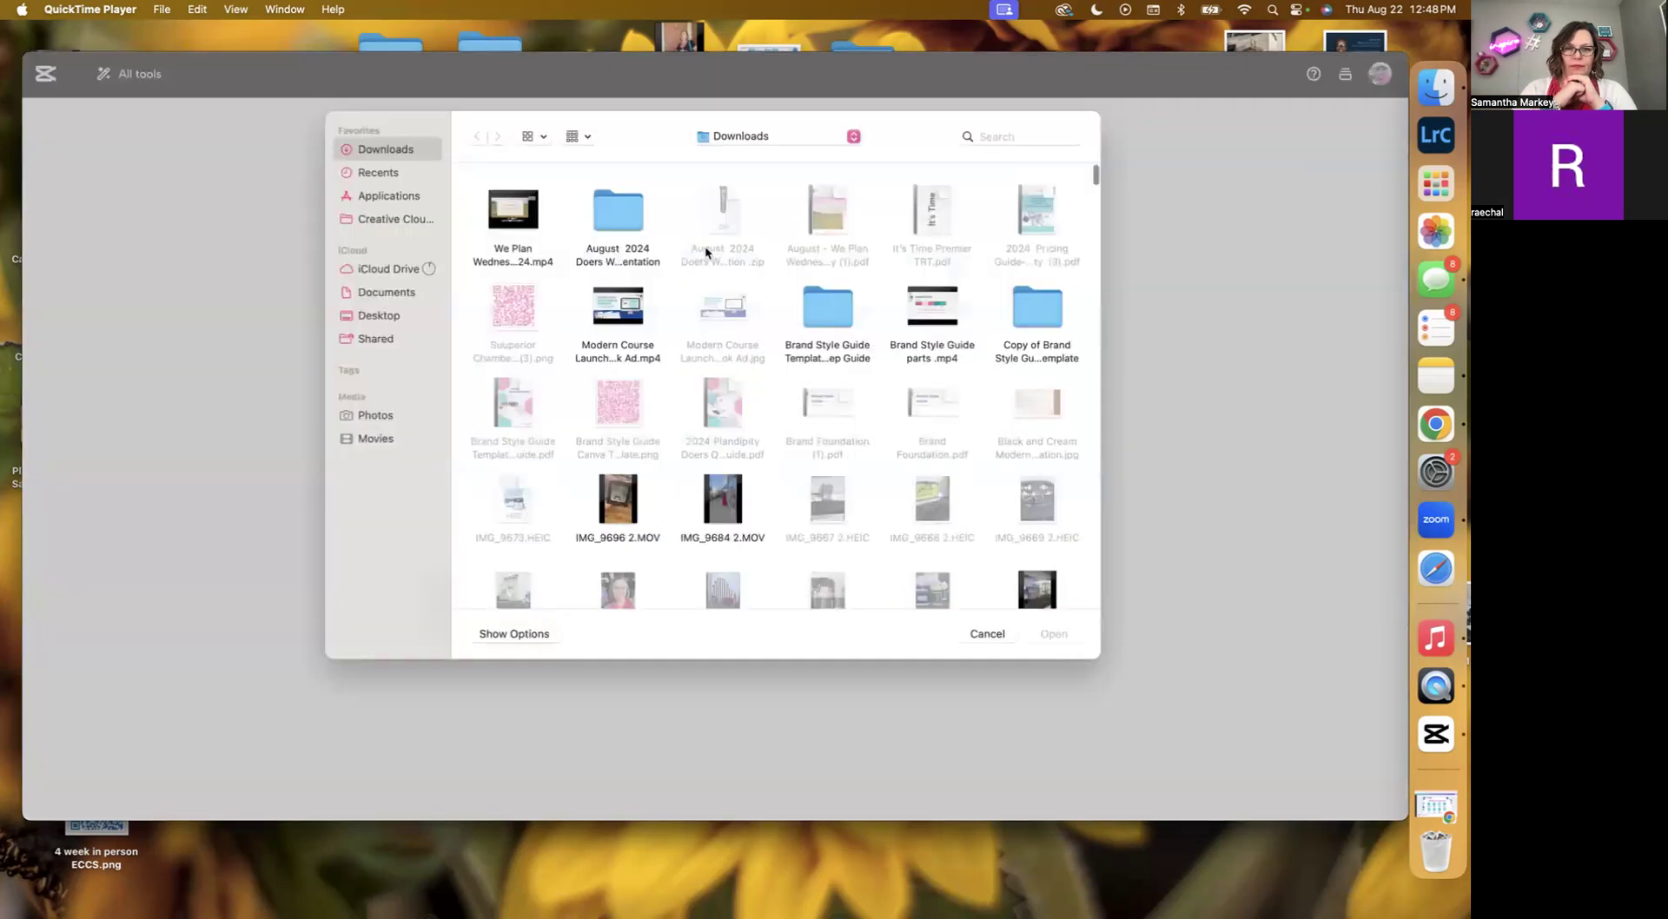
click(506, 207)
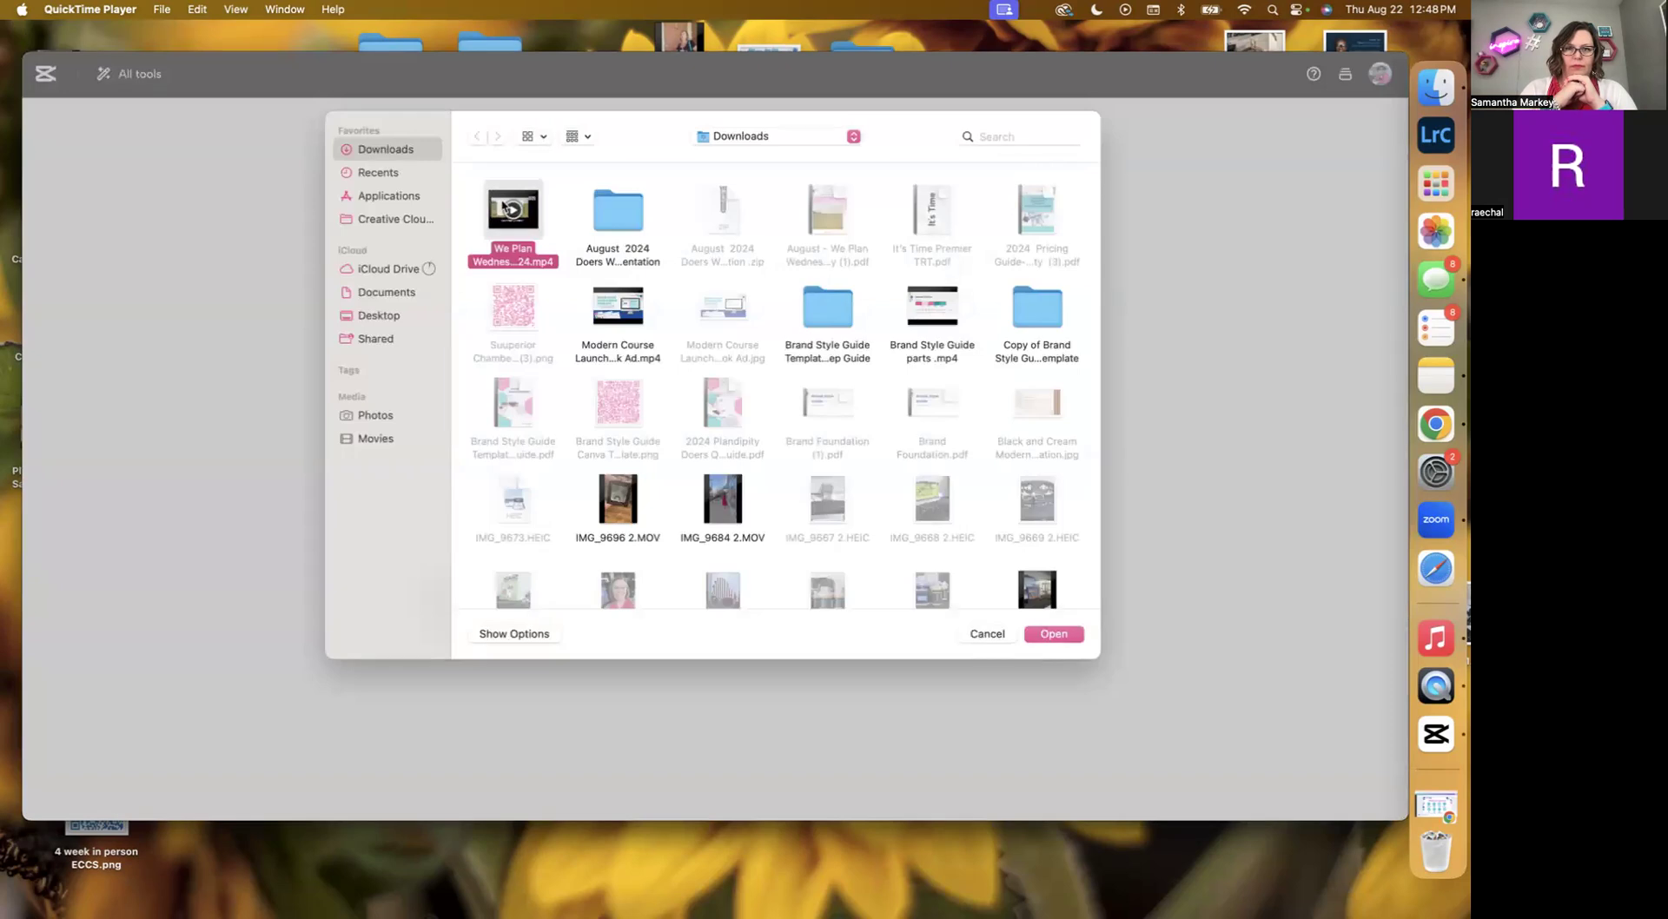
double_click(507, 207)
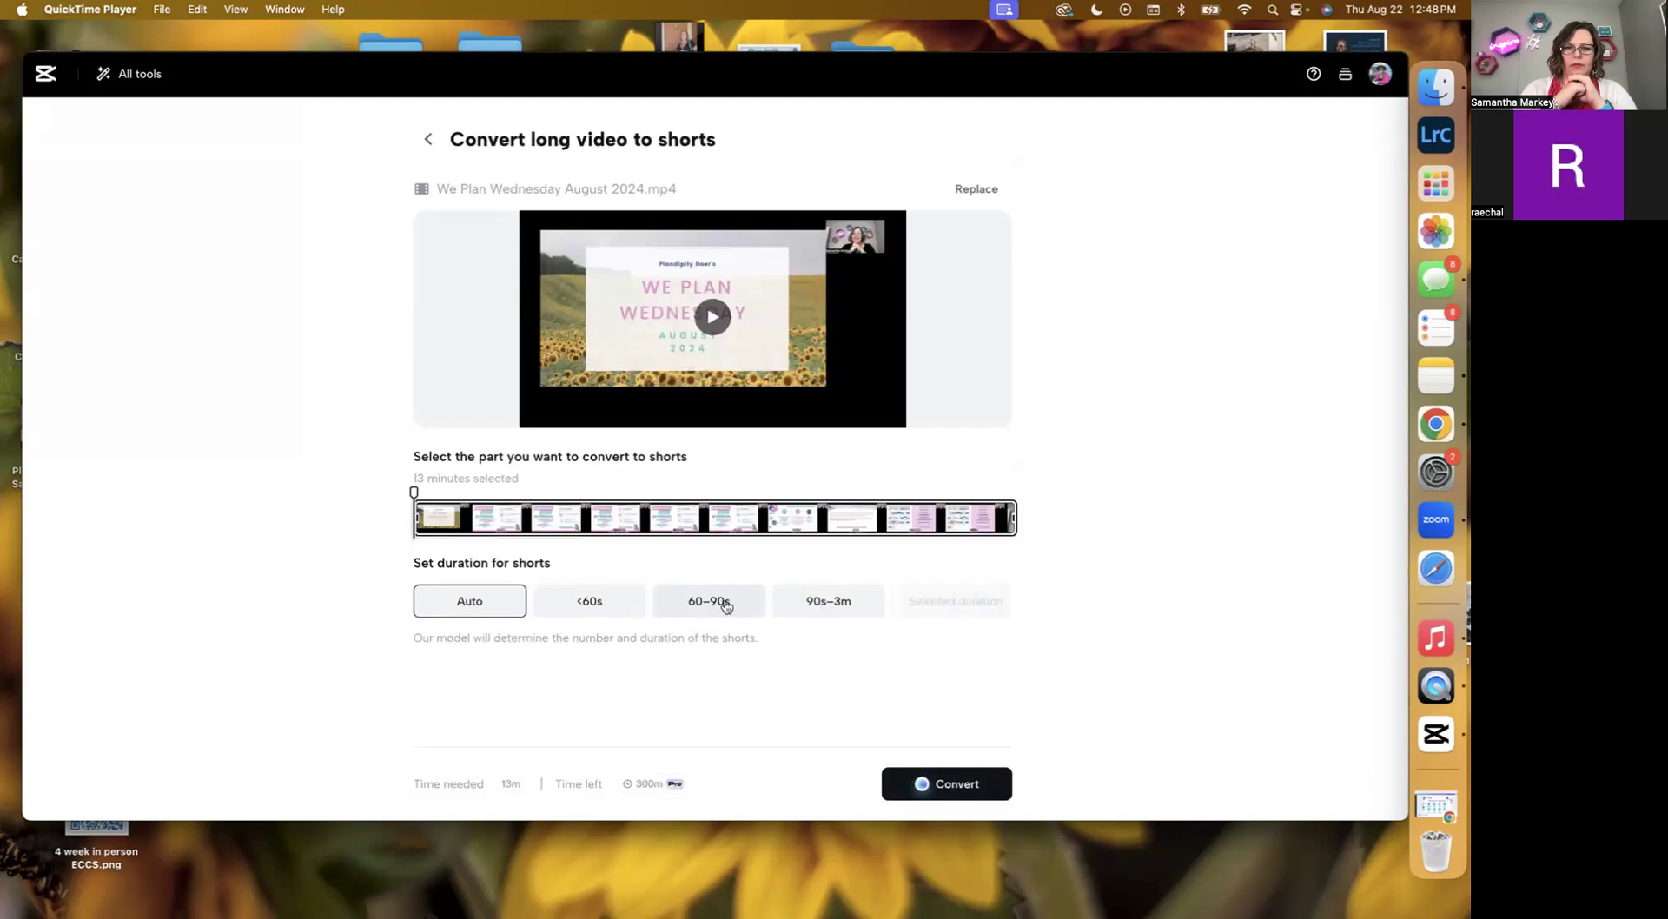
Set the shorts duration to 60–90s and start converting the video into shorts.
click(725, 605)
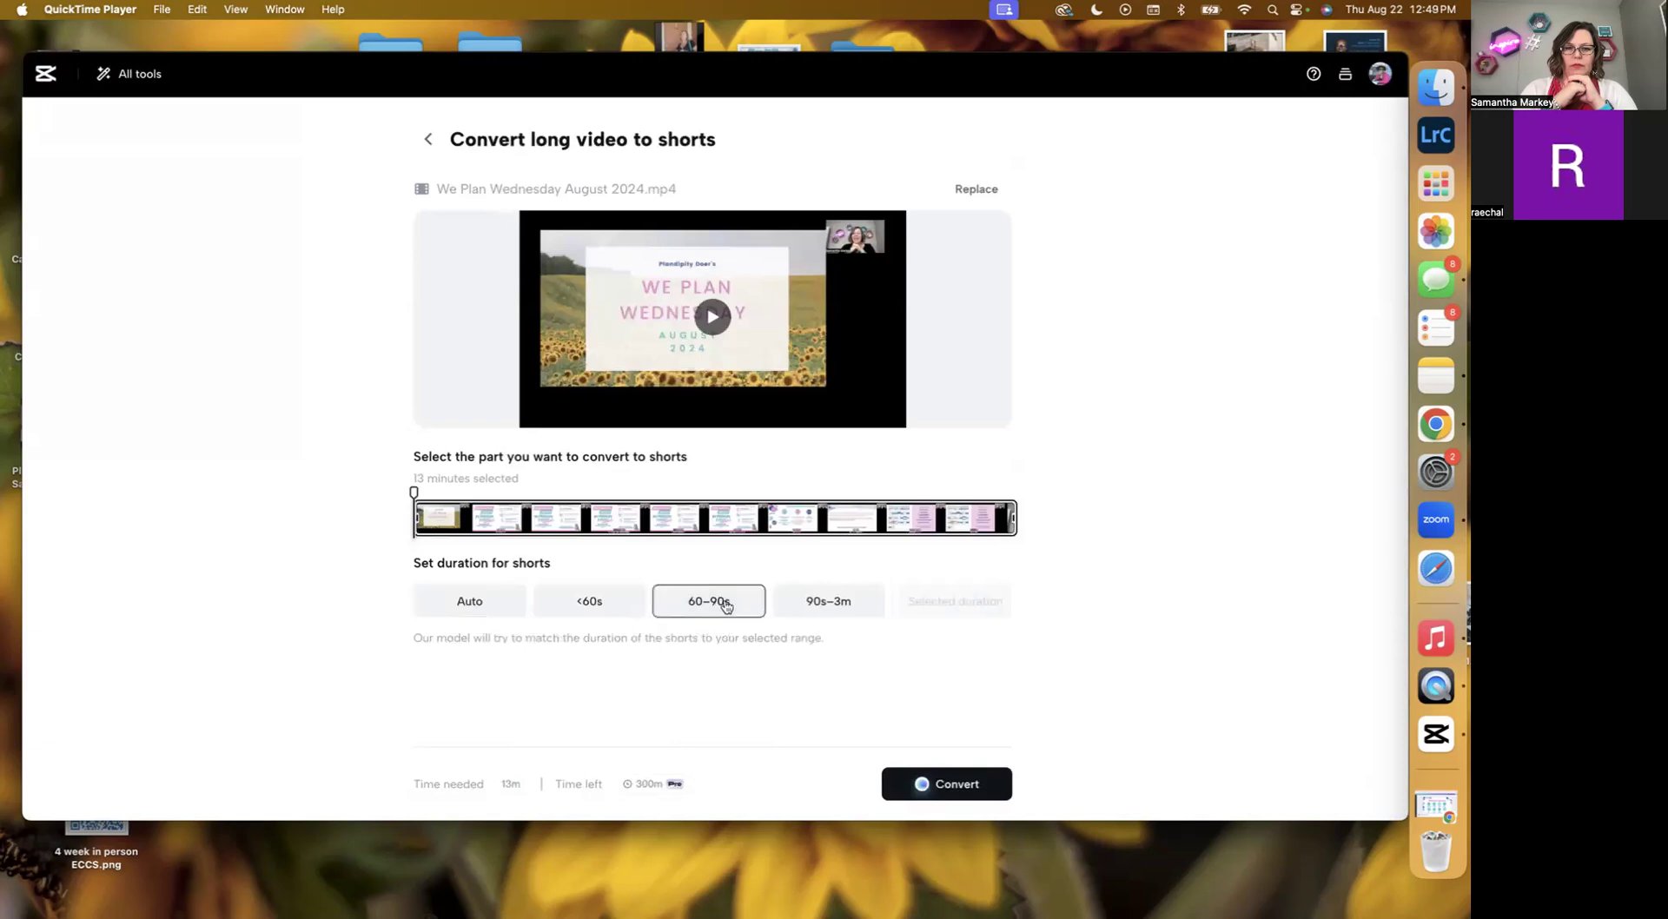
click(943, 786)
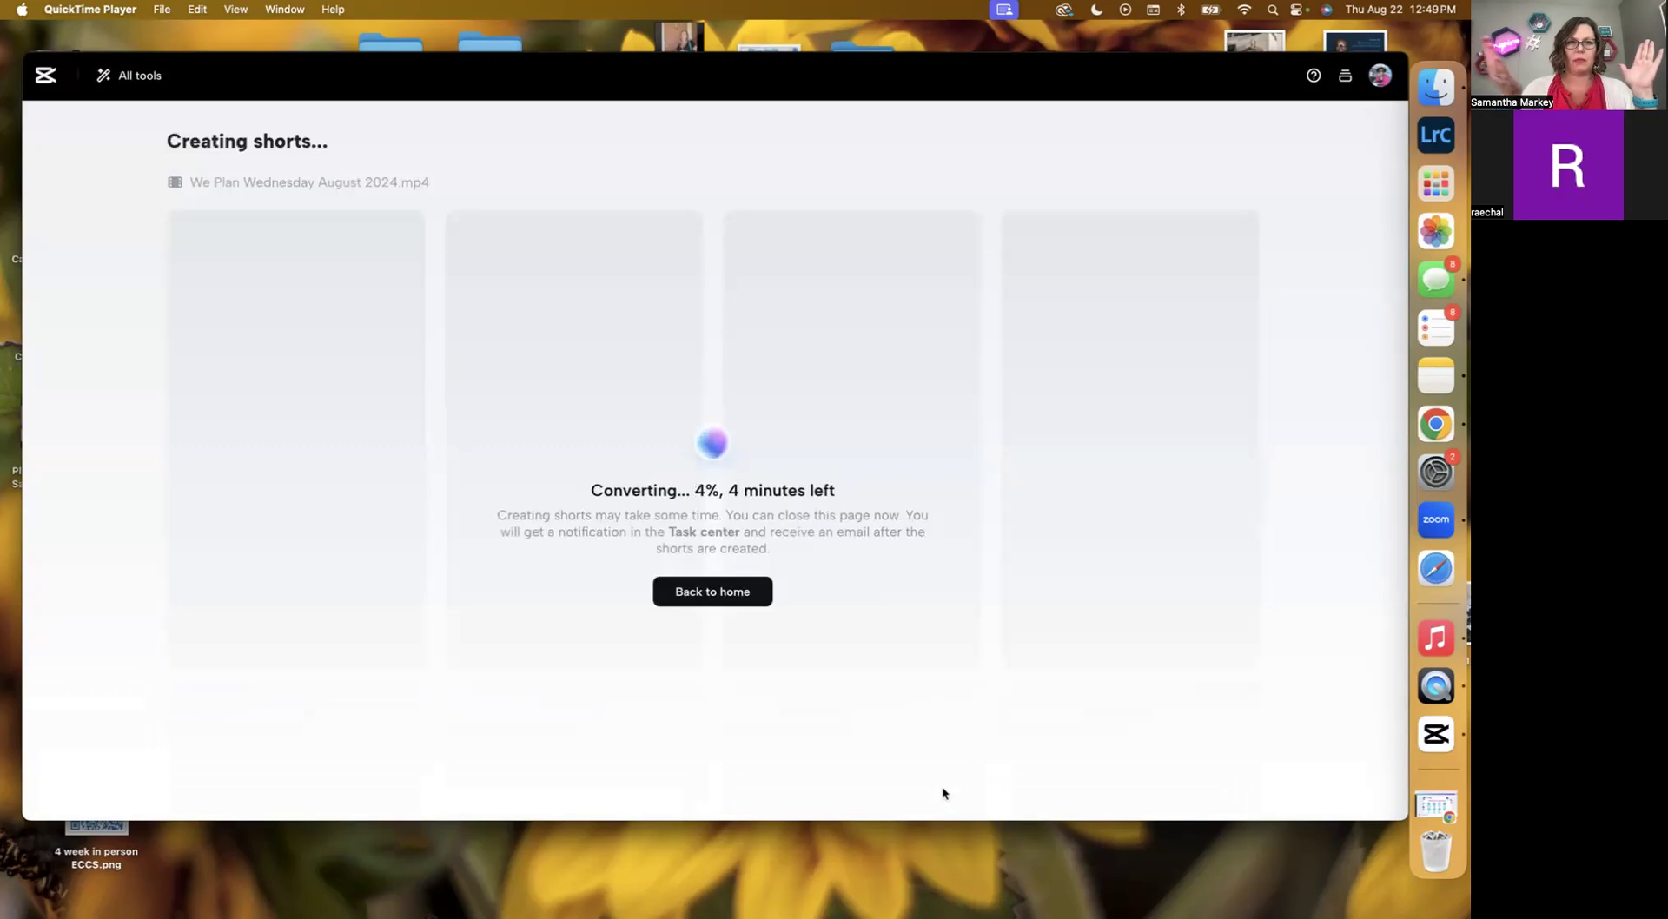
mouse_move(185, 660)
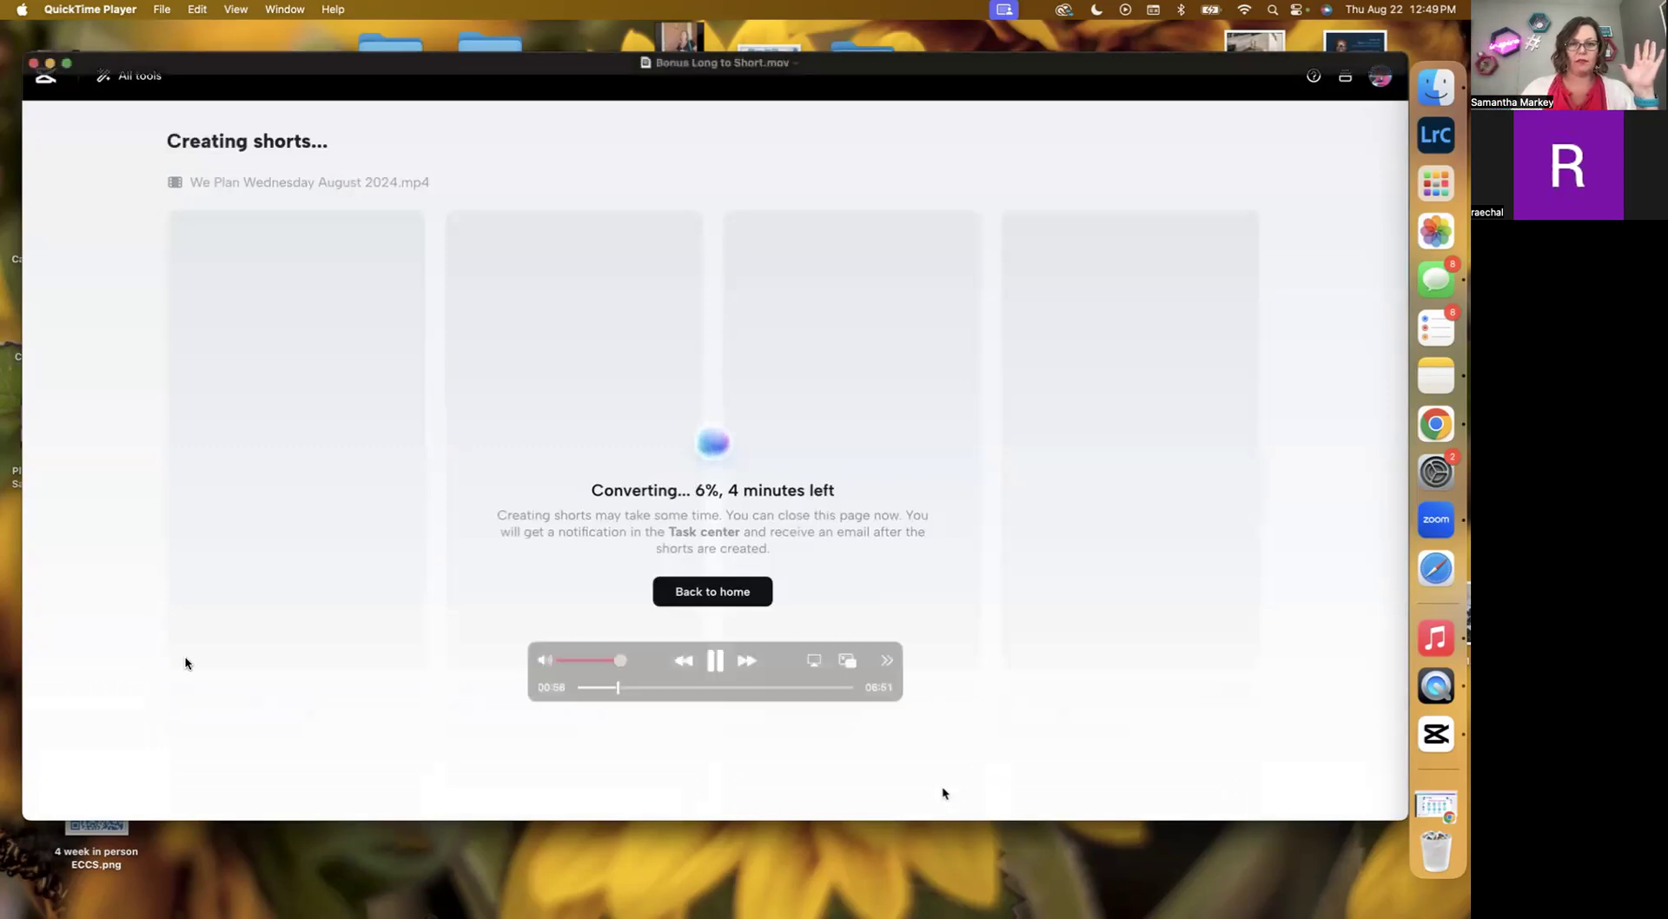
drag(620, 691, 694, 692)
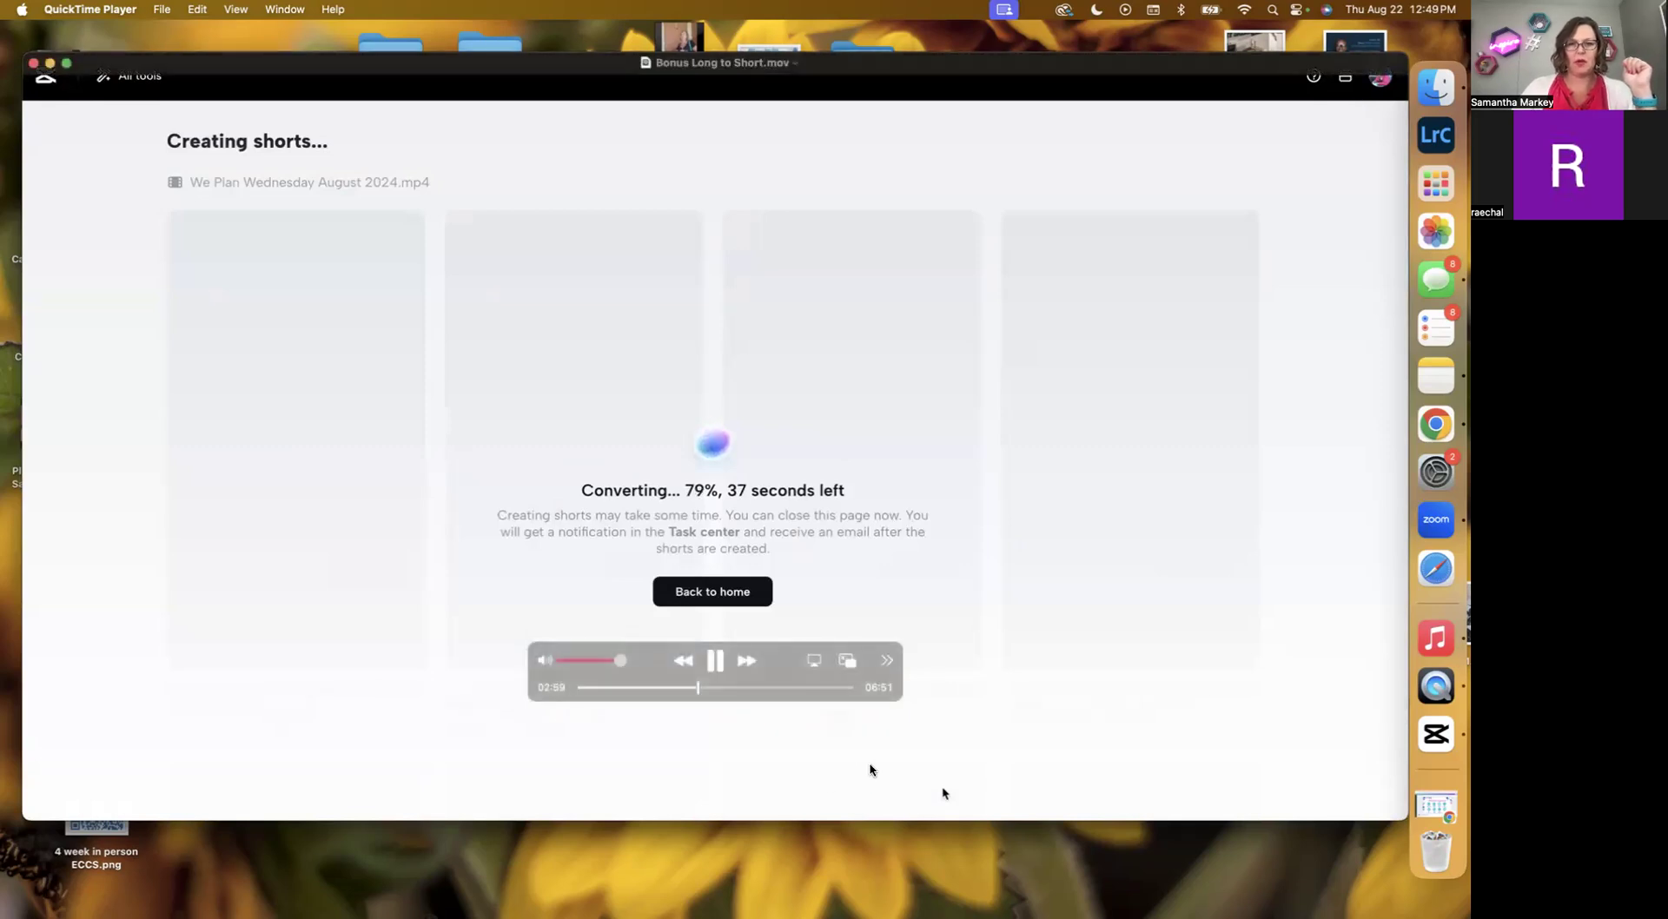
click(699, 687)
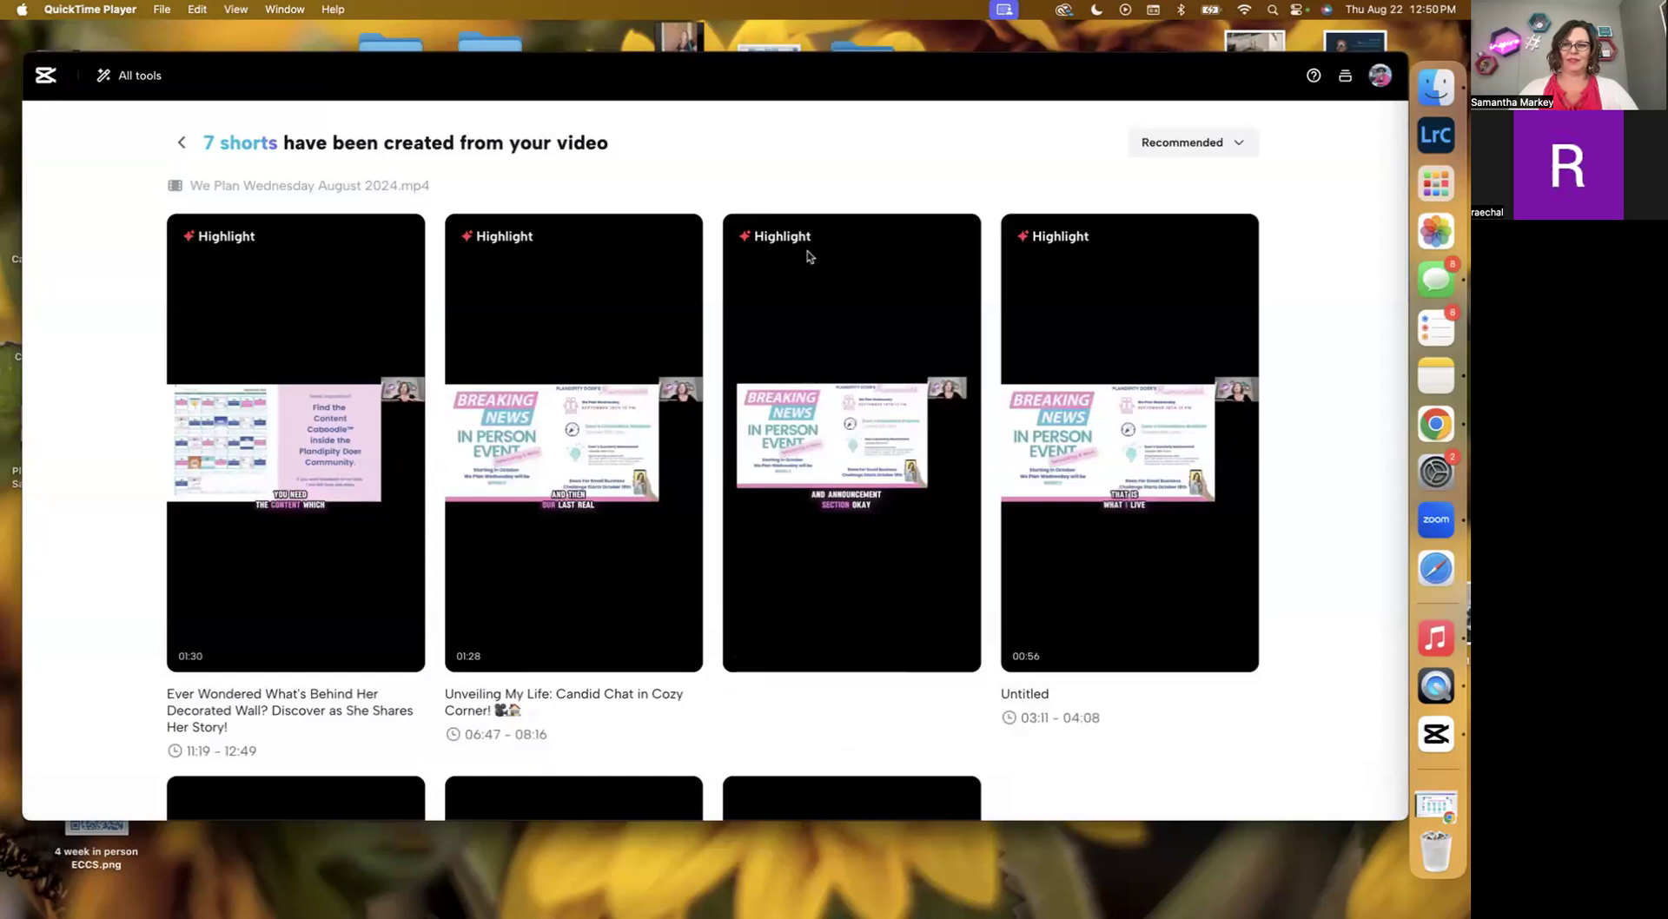
Preview the generated shorts by playing several of them and scrolling through the results.
mouse_move(398, 506)
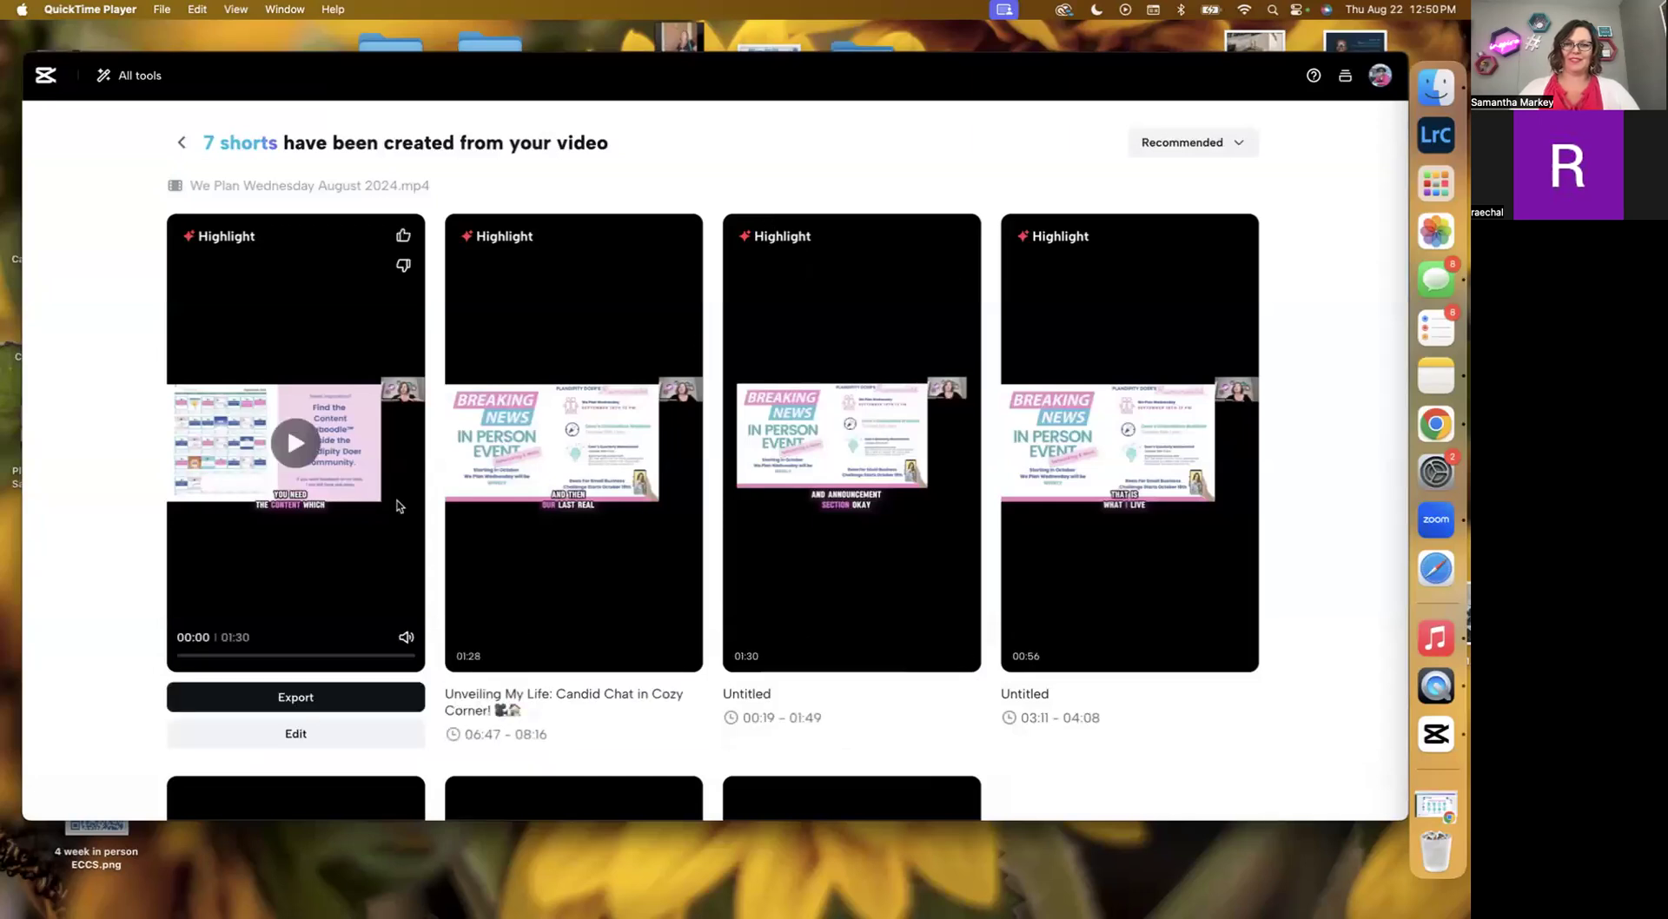
click(295, 444)
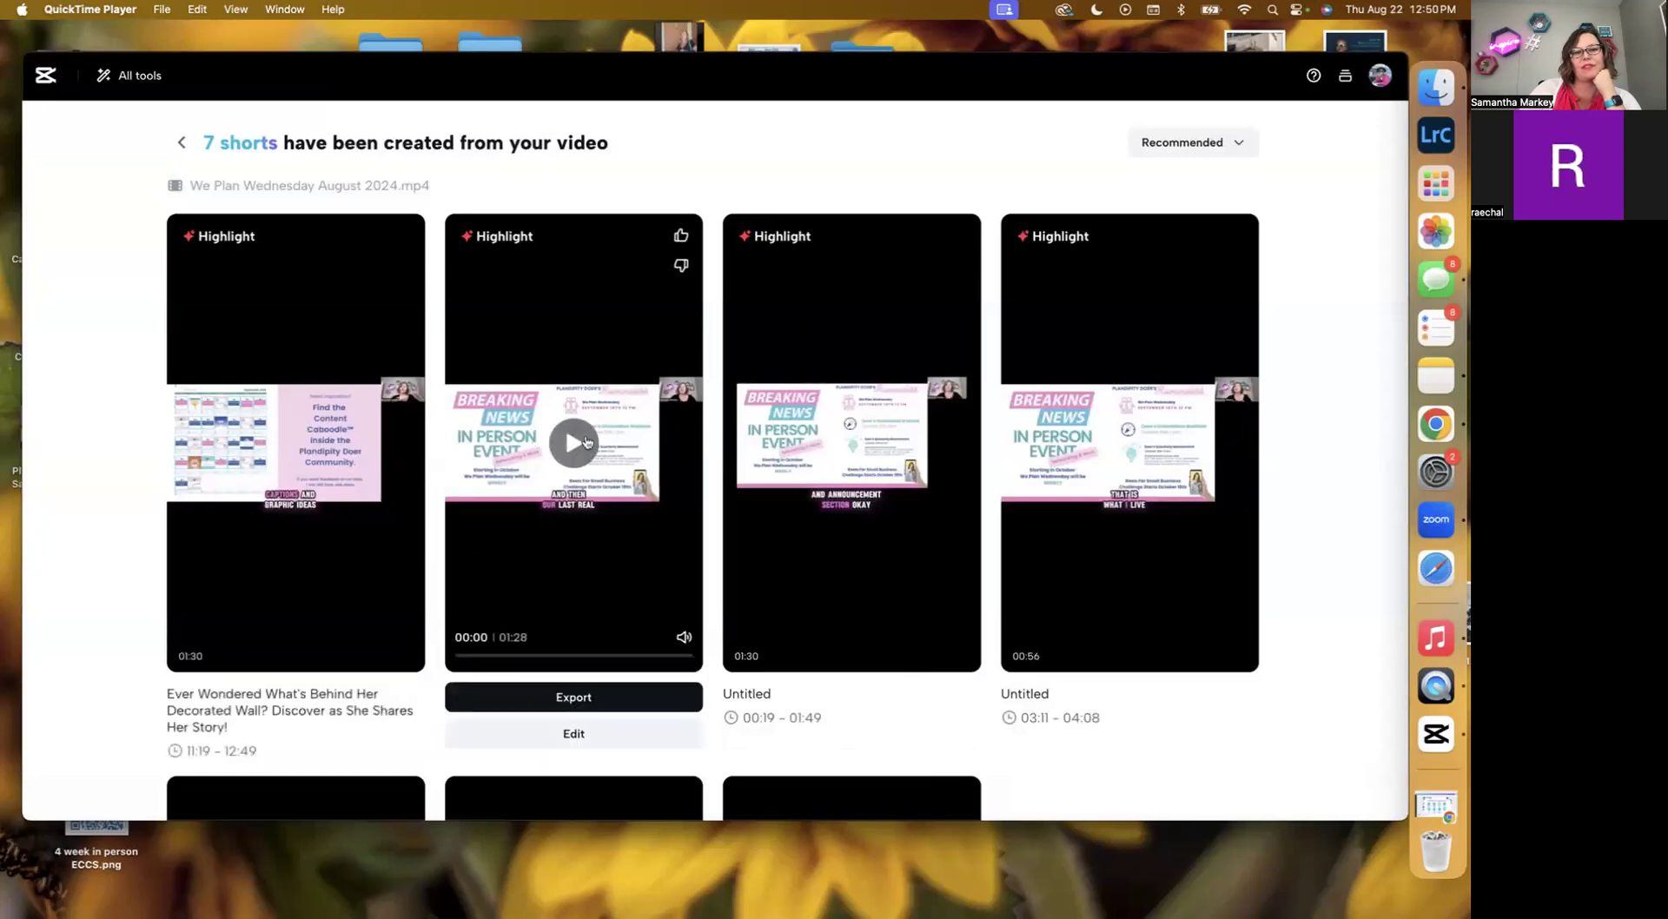
scroll(587, 442, down, 6)
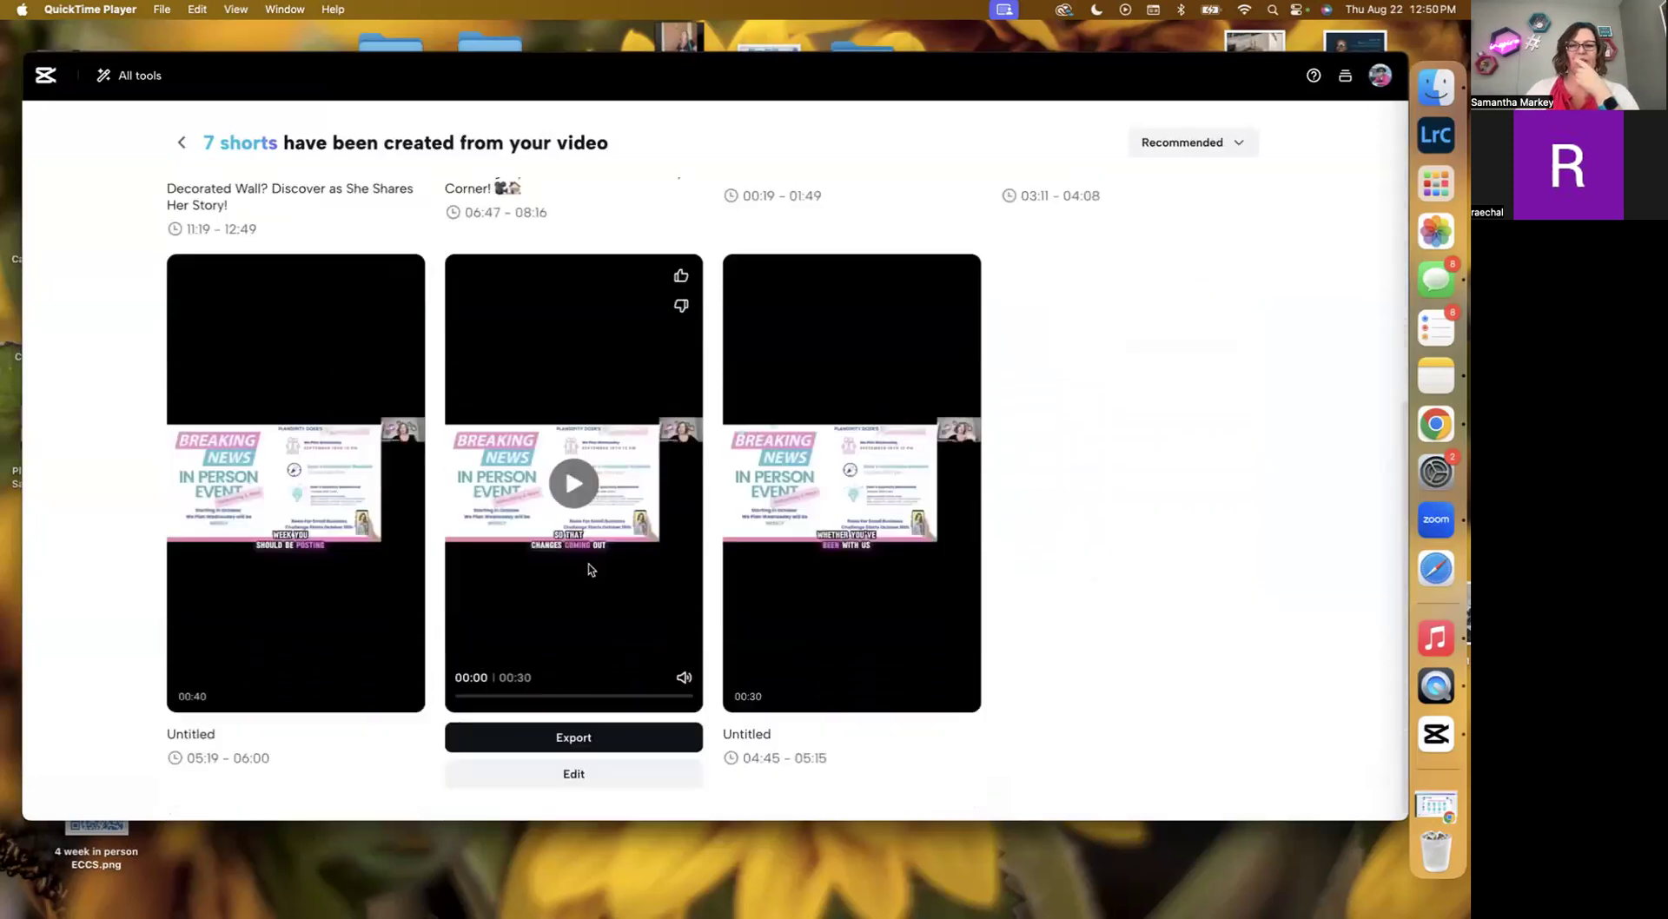
scroll(589, 569, down, 1)
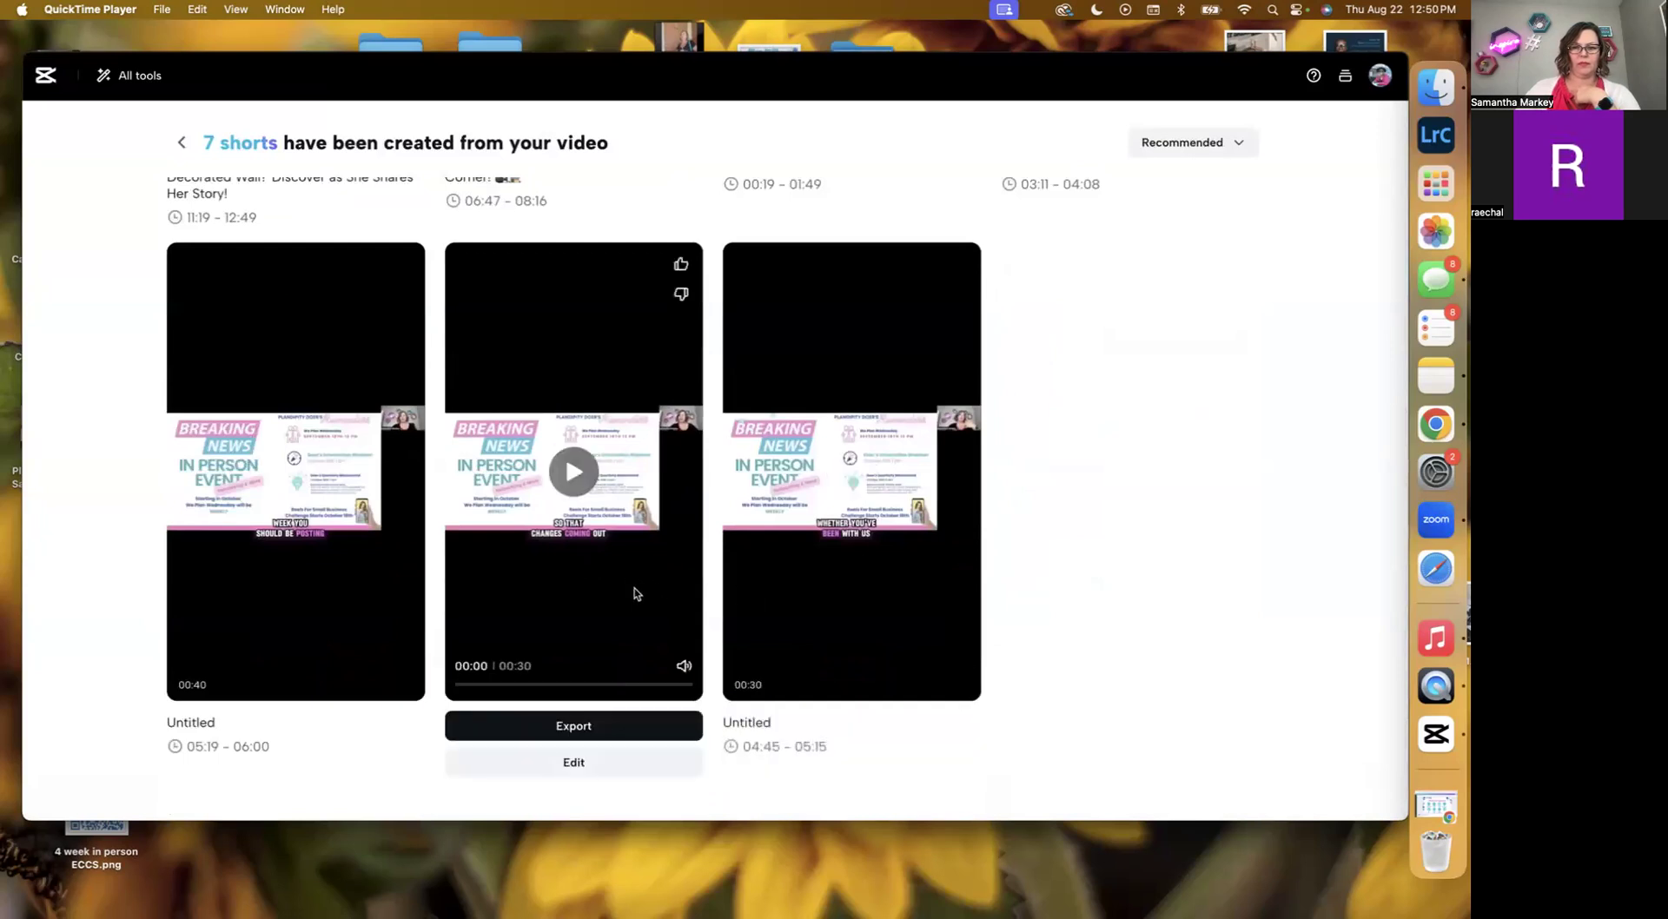
click(217, 586)
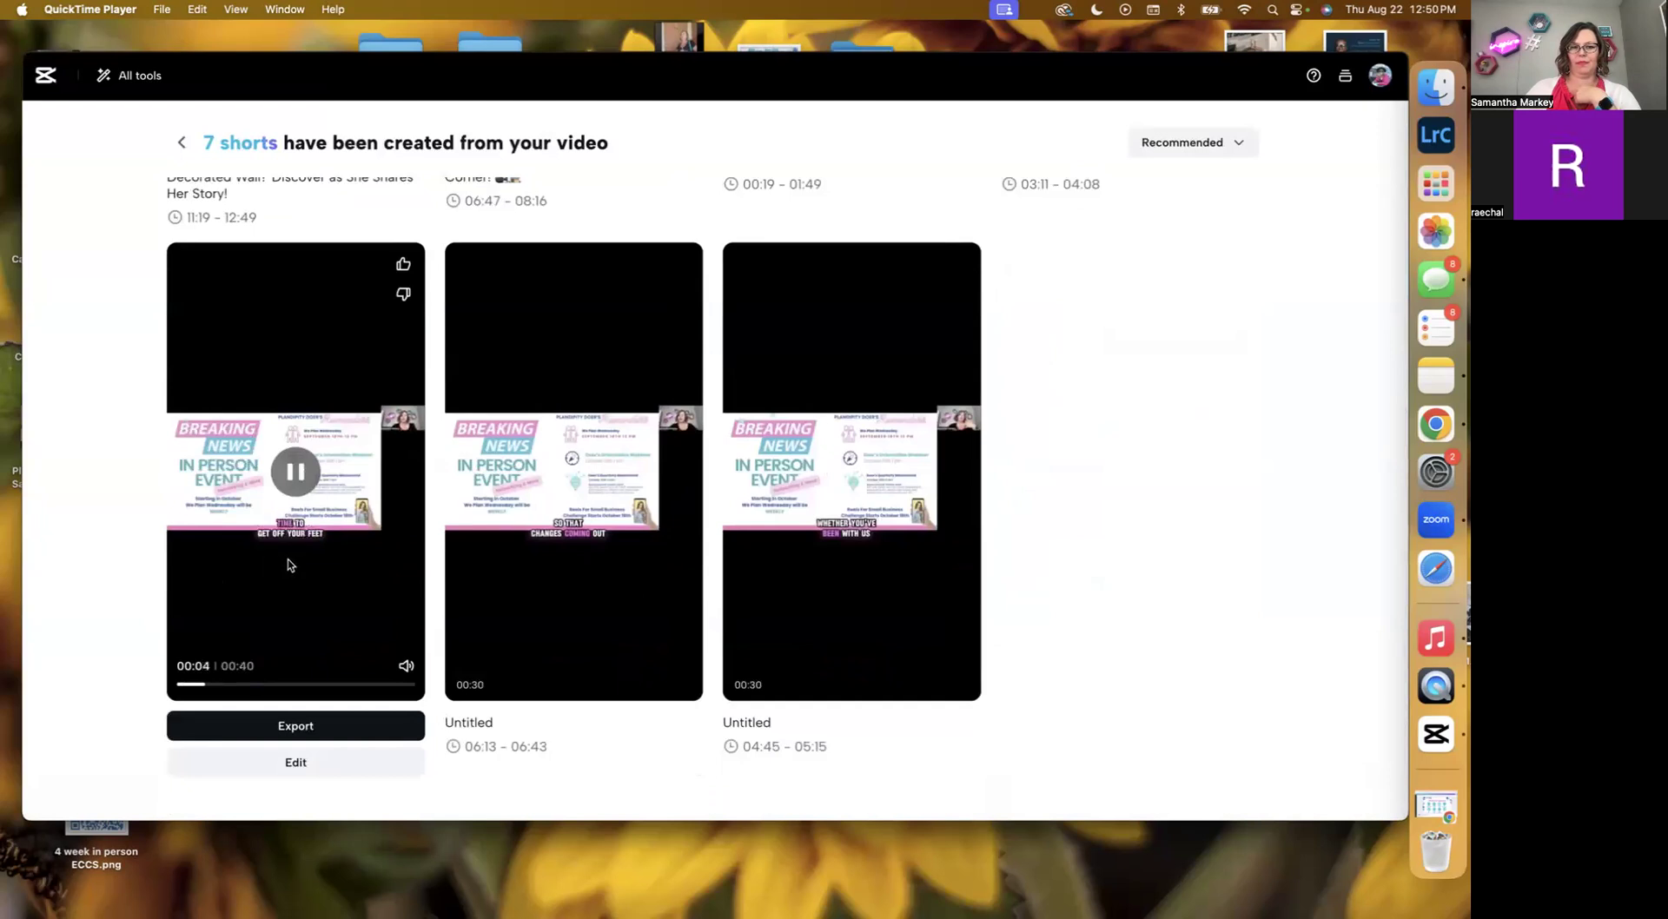
mouse_move(87, 752)
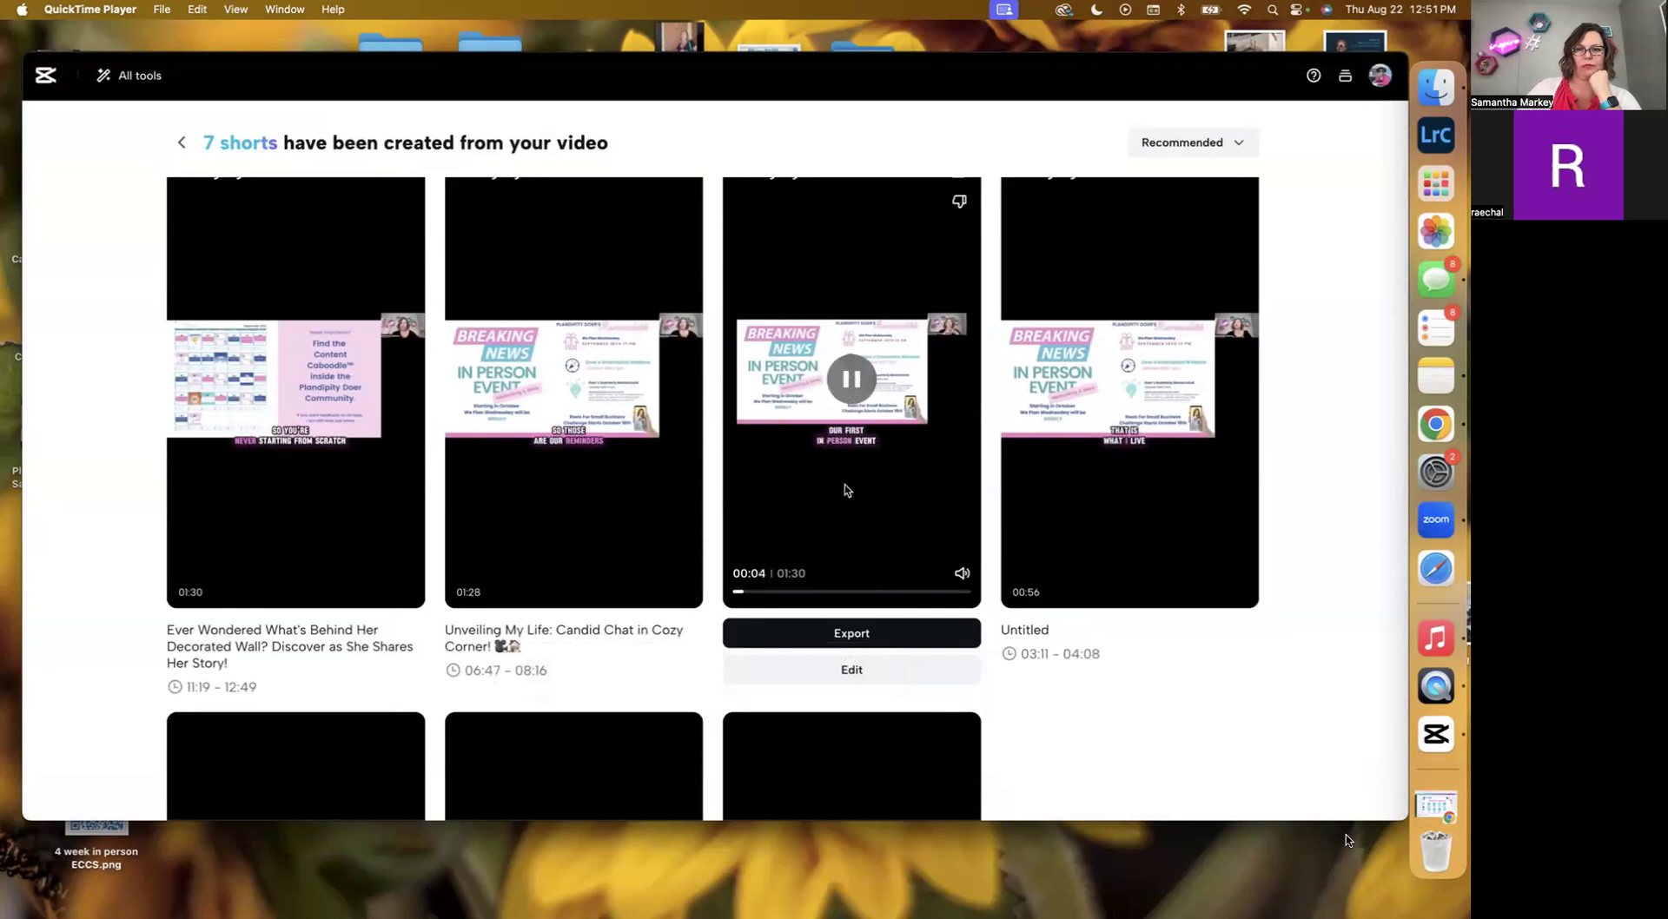
Open the third generated short for editing and set its layout to Fill.
click(856, 671)
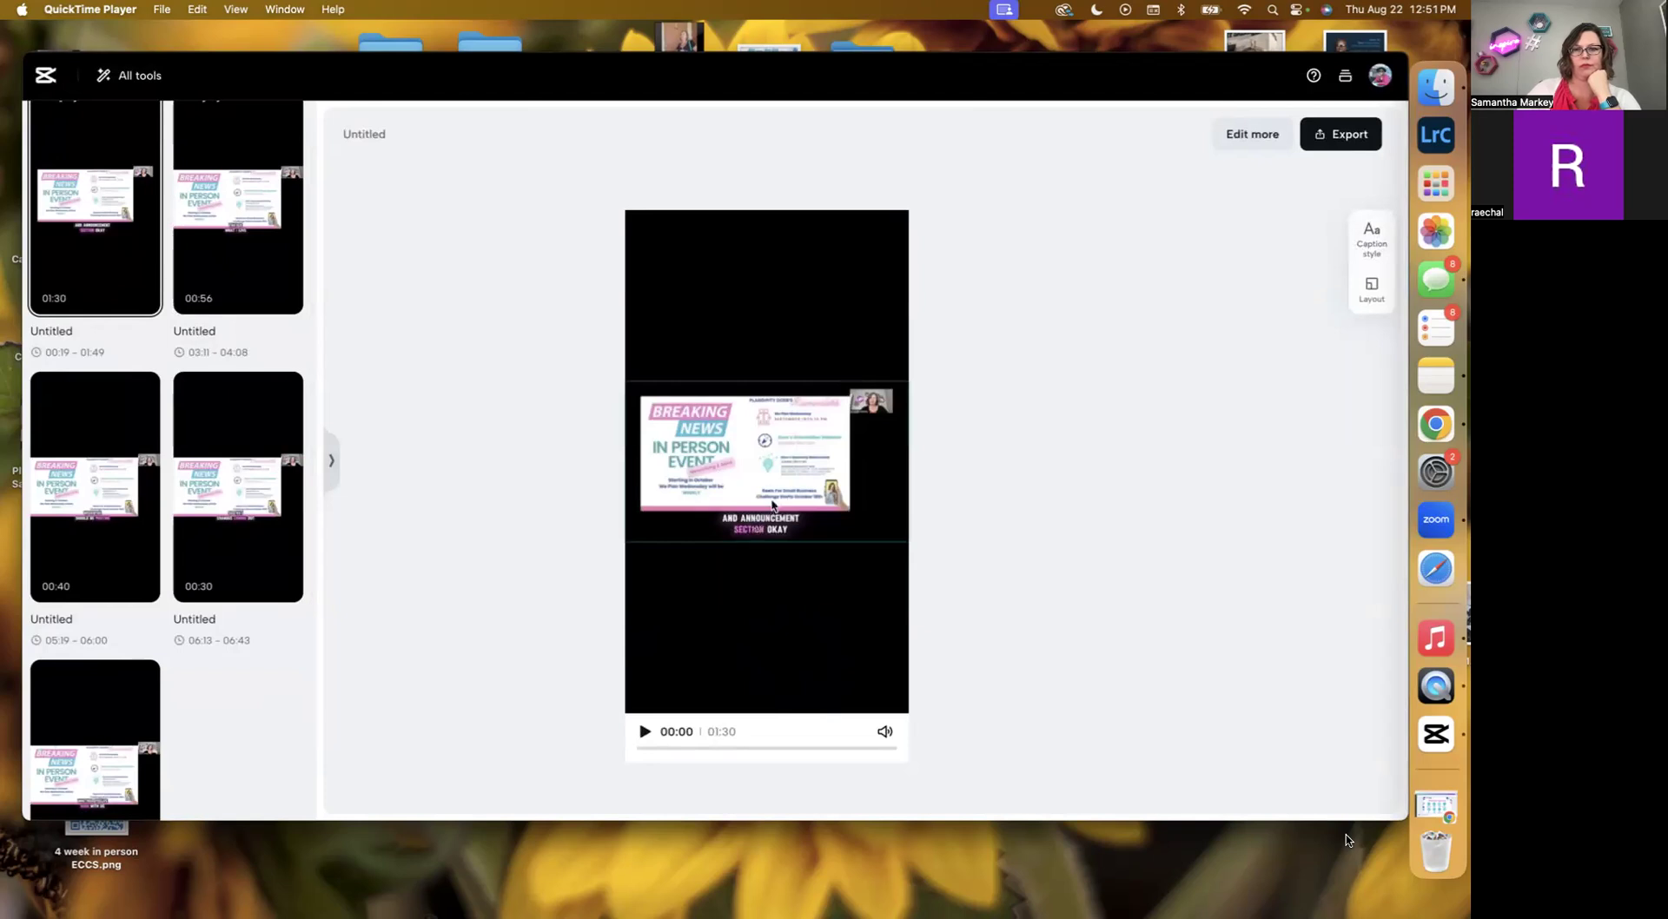
click(1373, 292)
mouse_move(1188, 369)
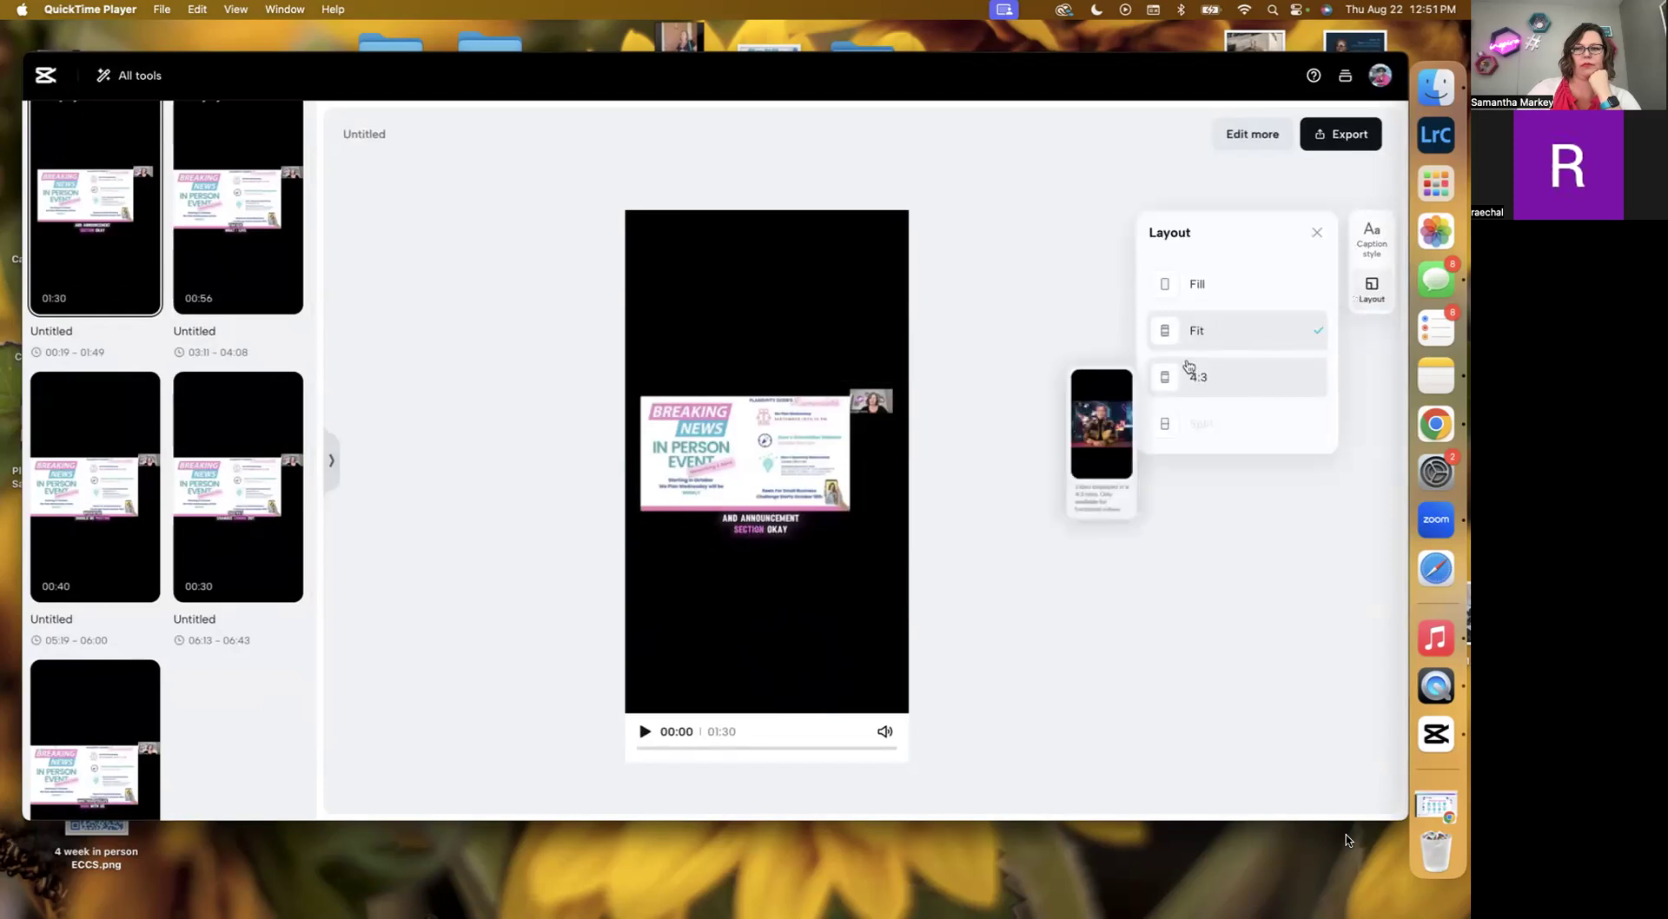
click(1190, 287)
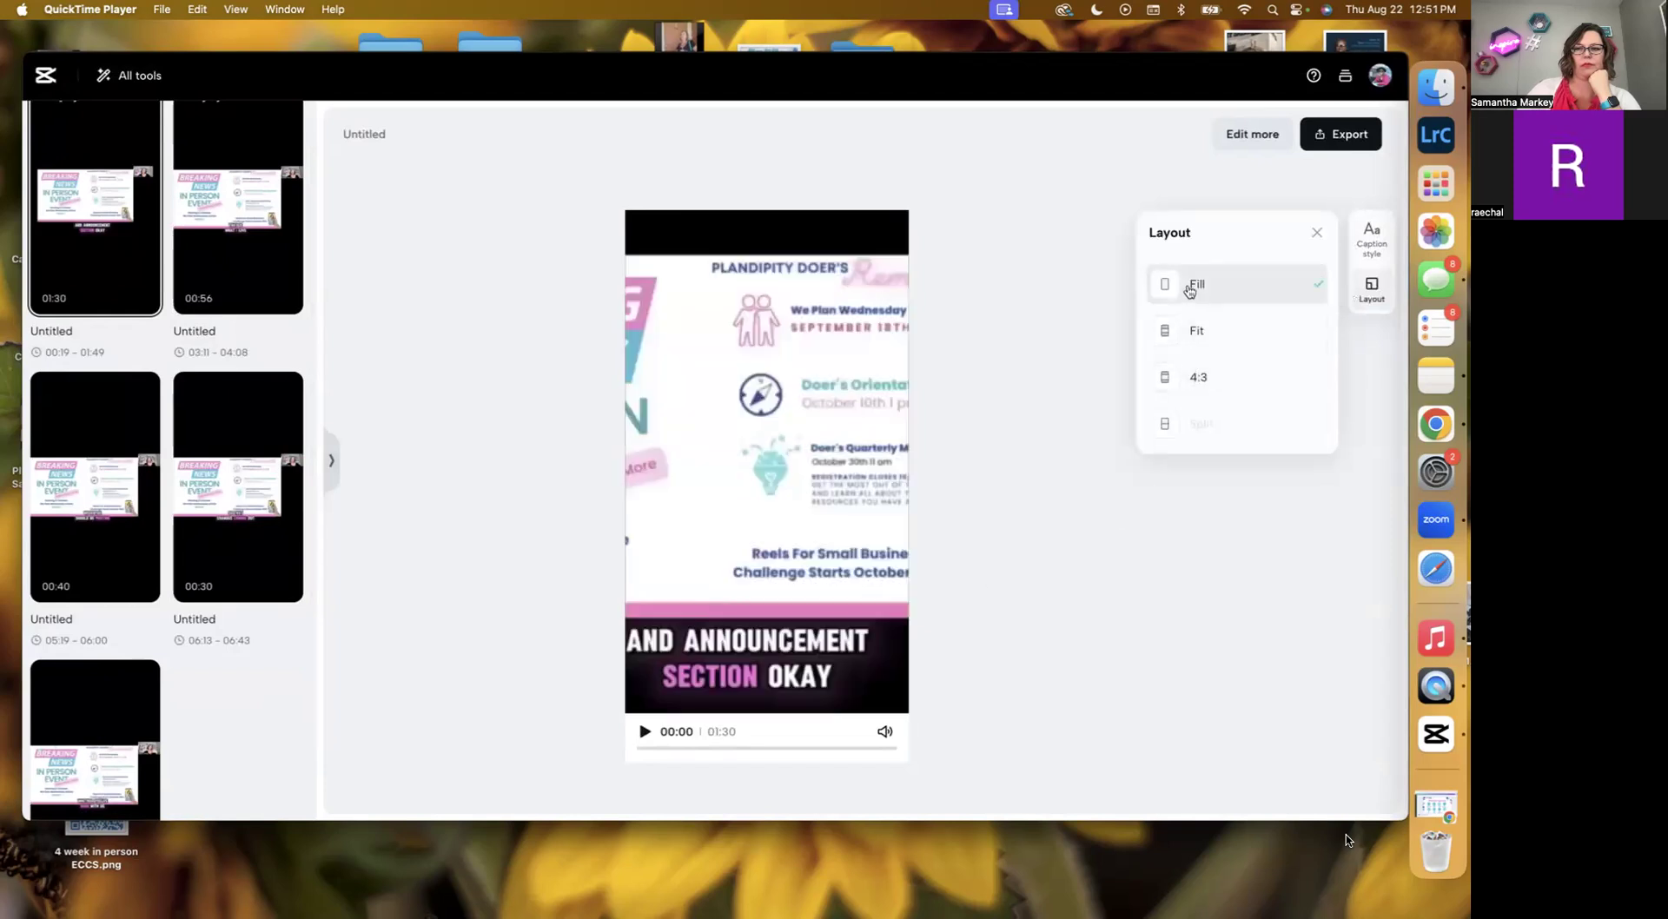
Switch the short's layout to 4:3, shrink the video frame, and open the short in the full editor.
click(804, 460)
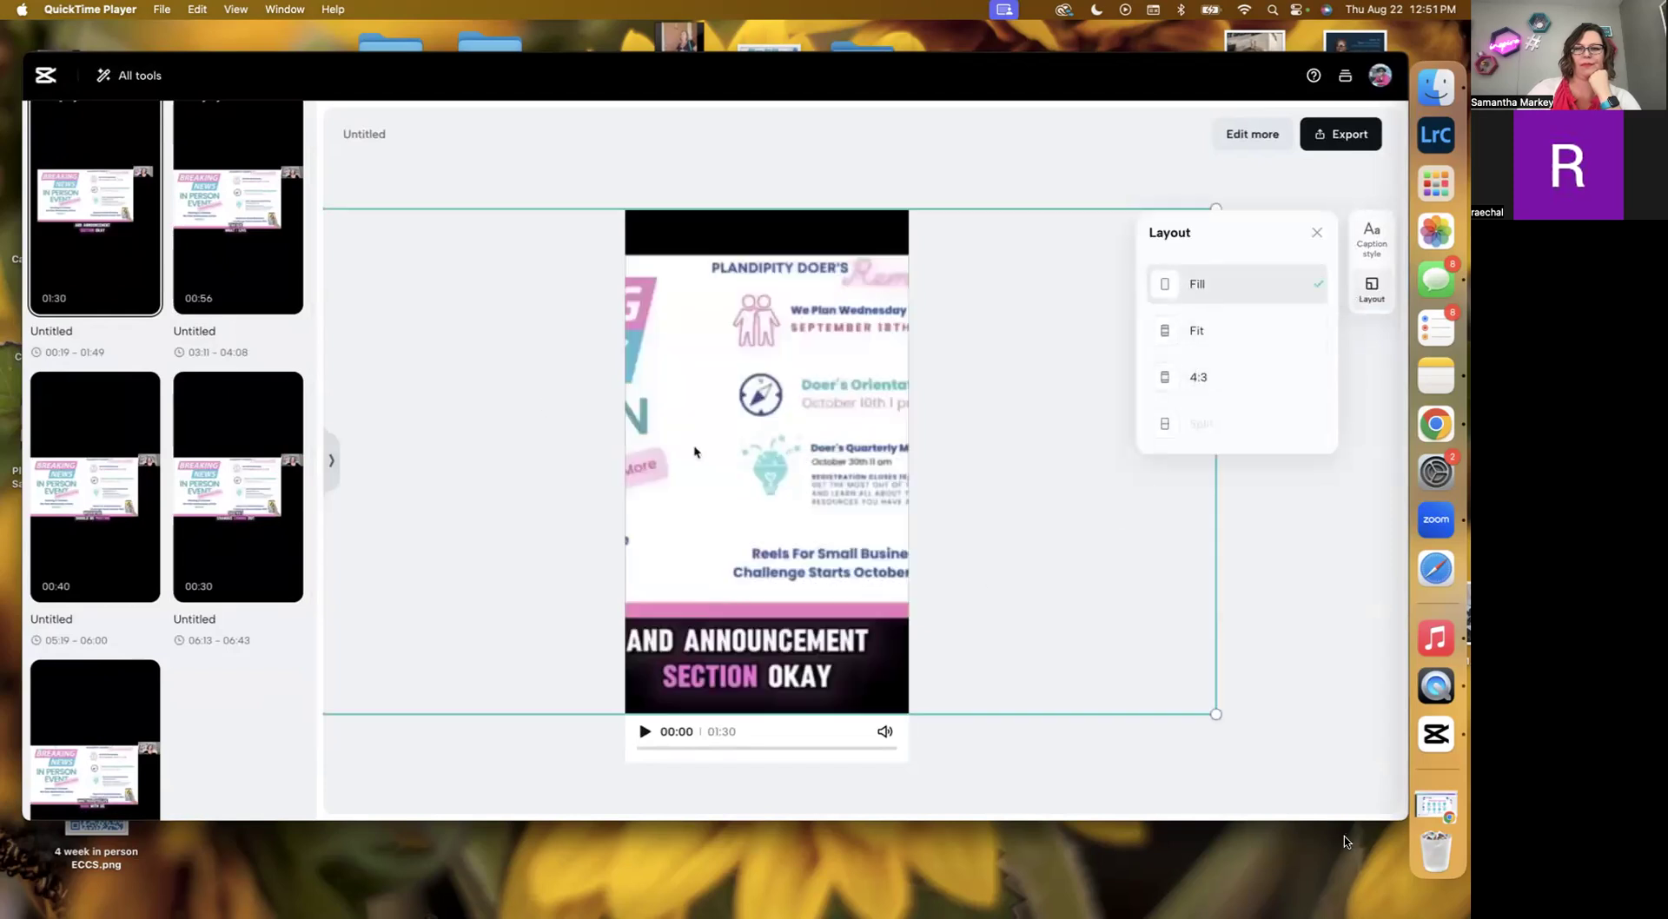
click(1178, 388)
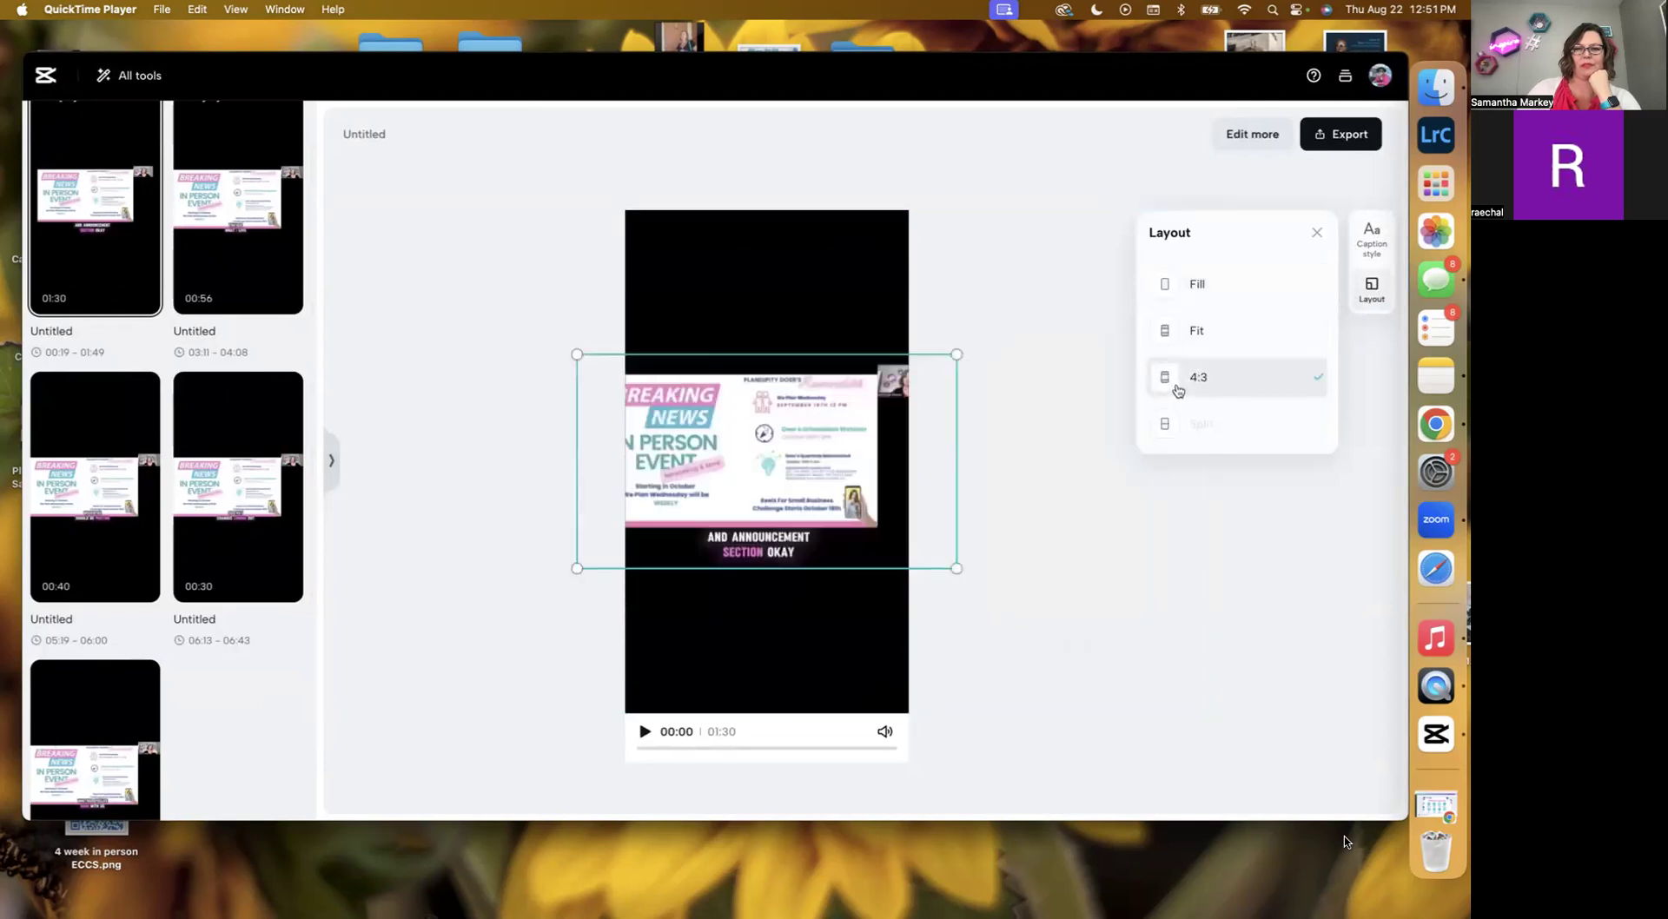
drag(575, 568, 634, 535)
drag(956, 536, 909, 510)
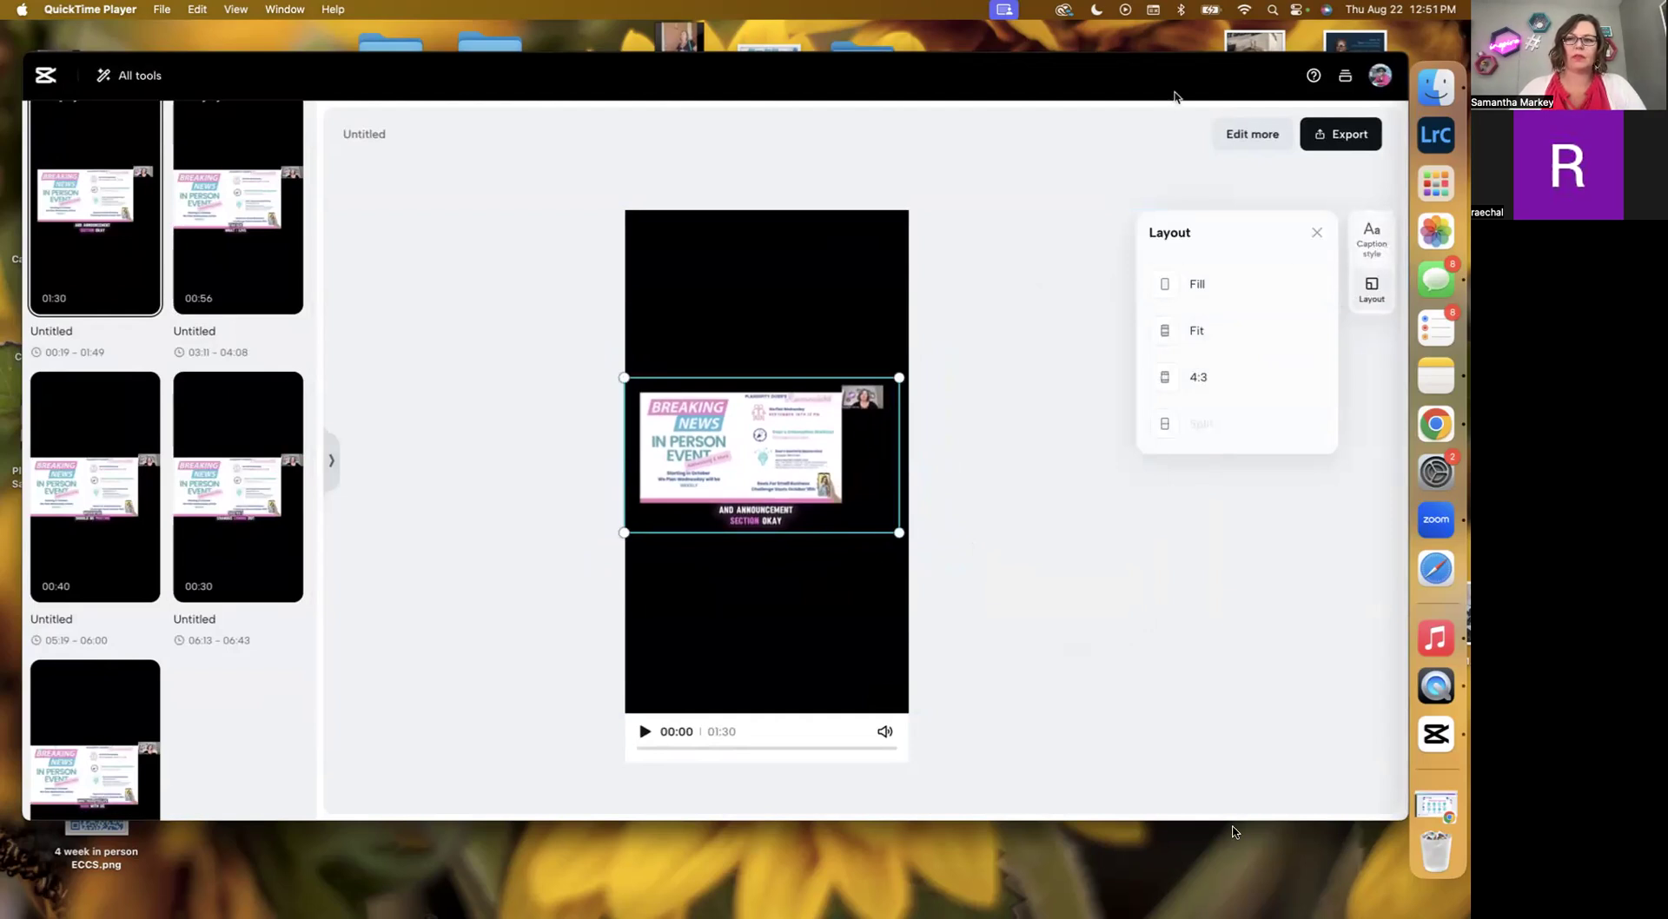
click(1266, 131)
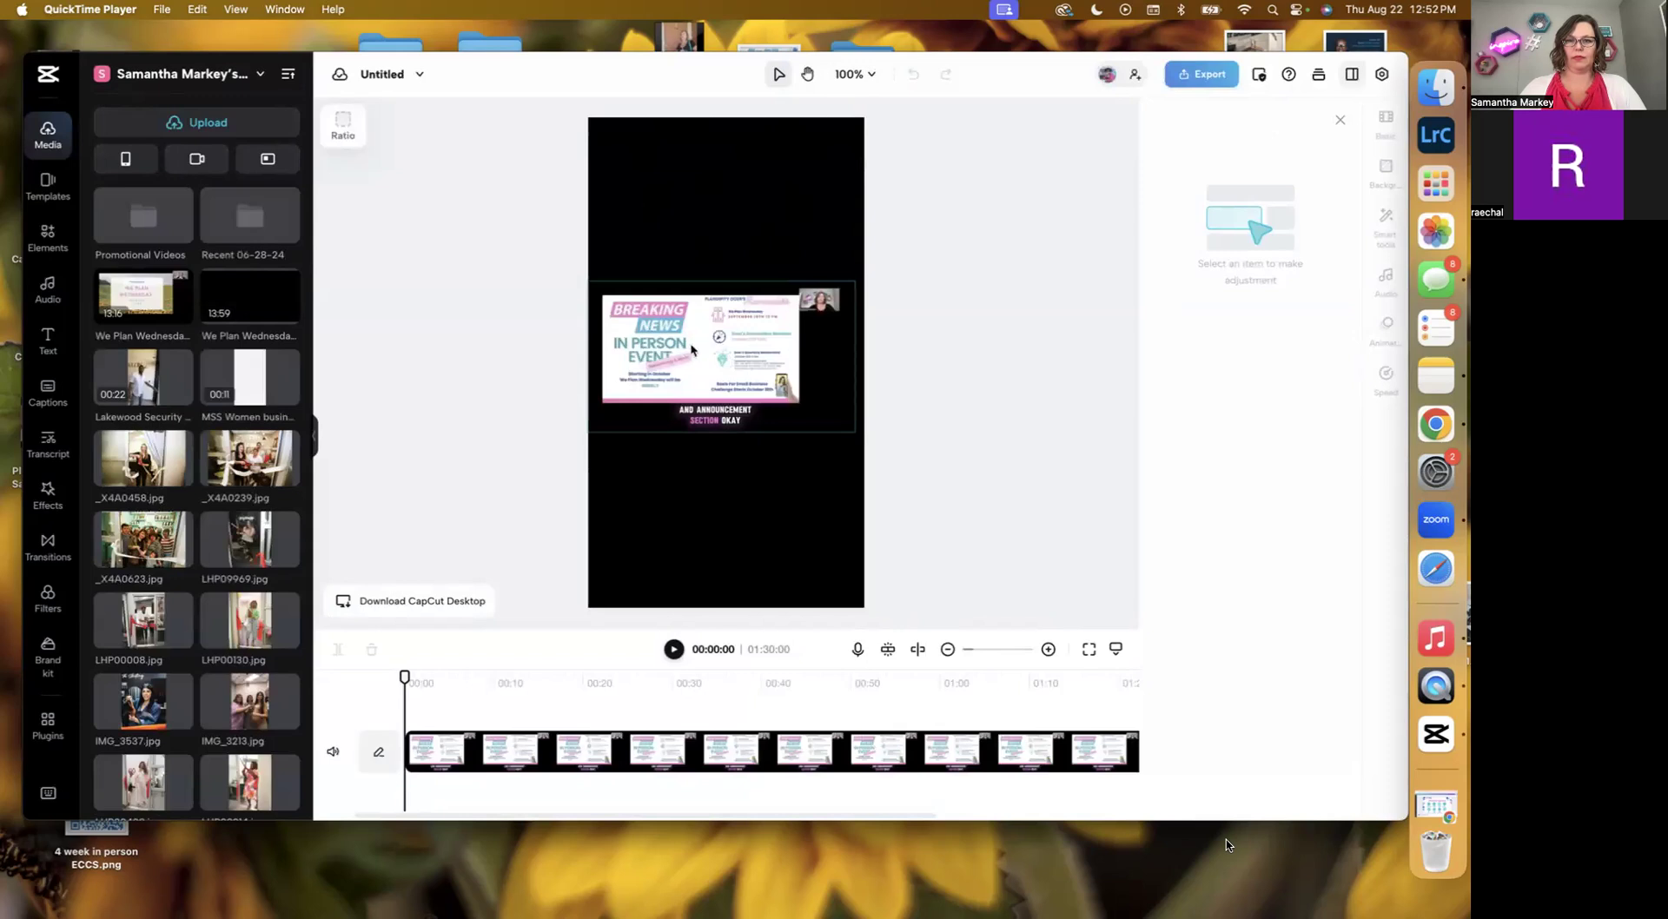
Move the video higher on the canvas and play the short back to review it.
drag(695, 369, 695, 257)
mouse_move(694, 320)
mouse_down()
mouse_move(694, 278)
mouse_move(694, 297)
mouse_up()
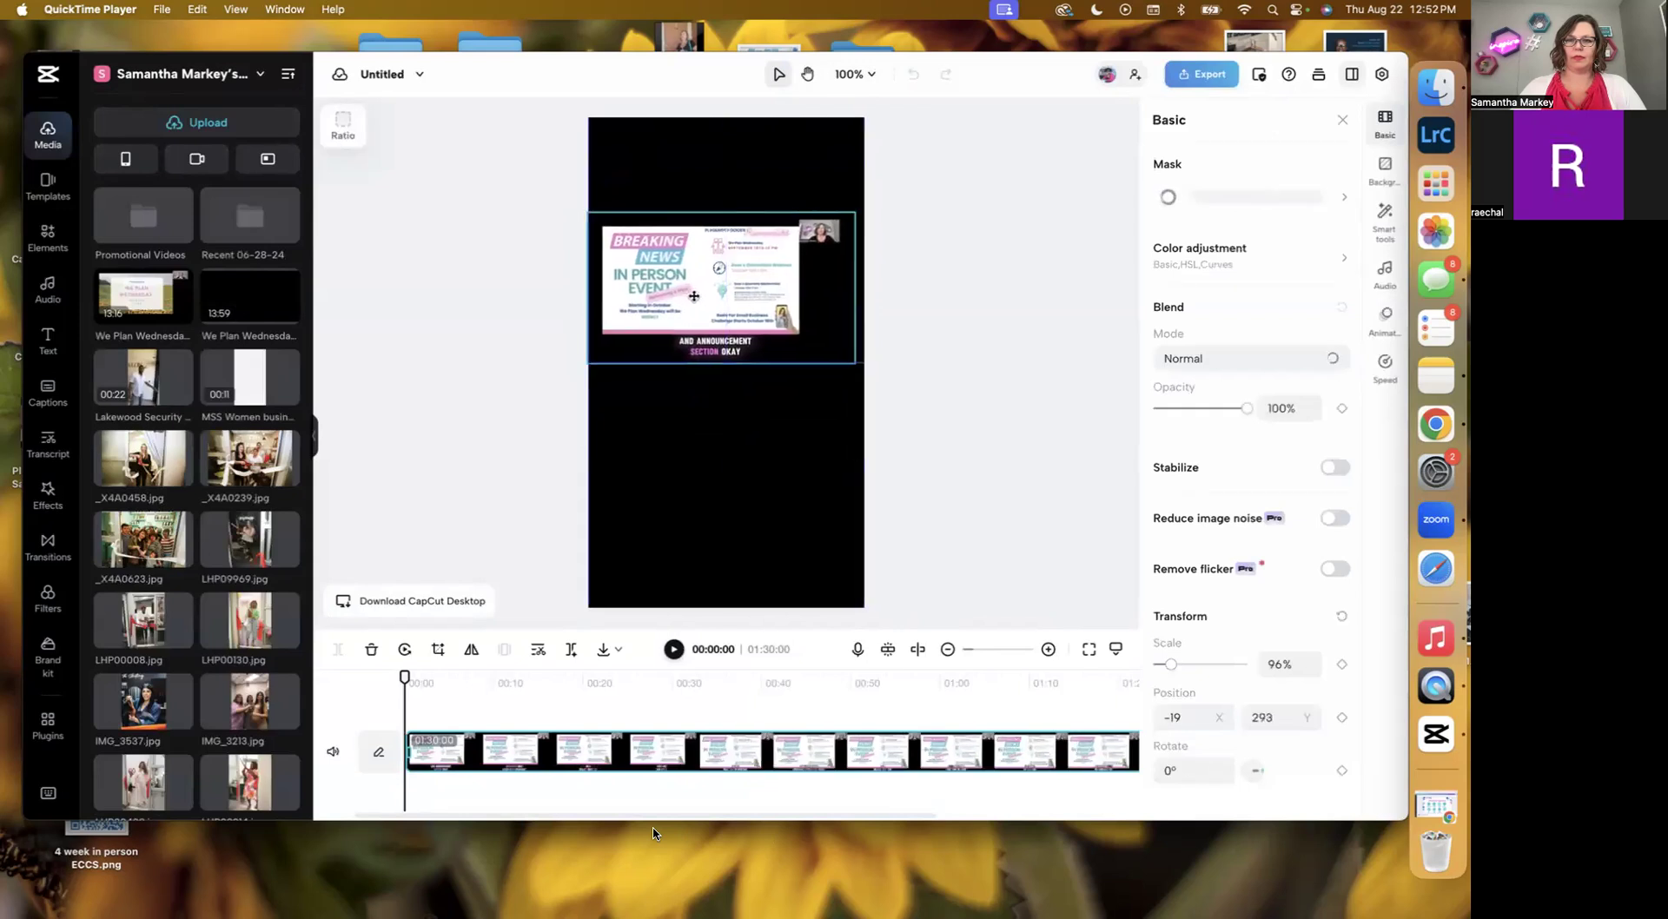
mouse_move(1051, 684)
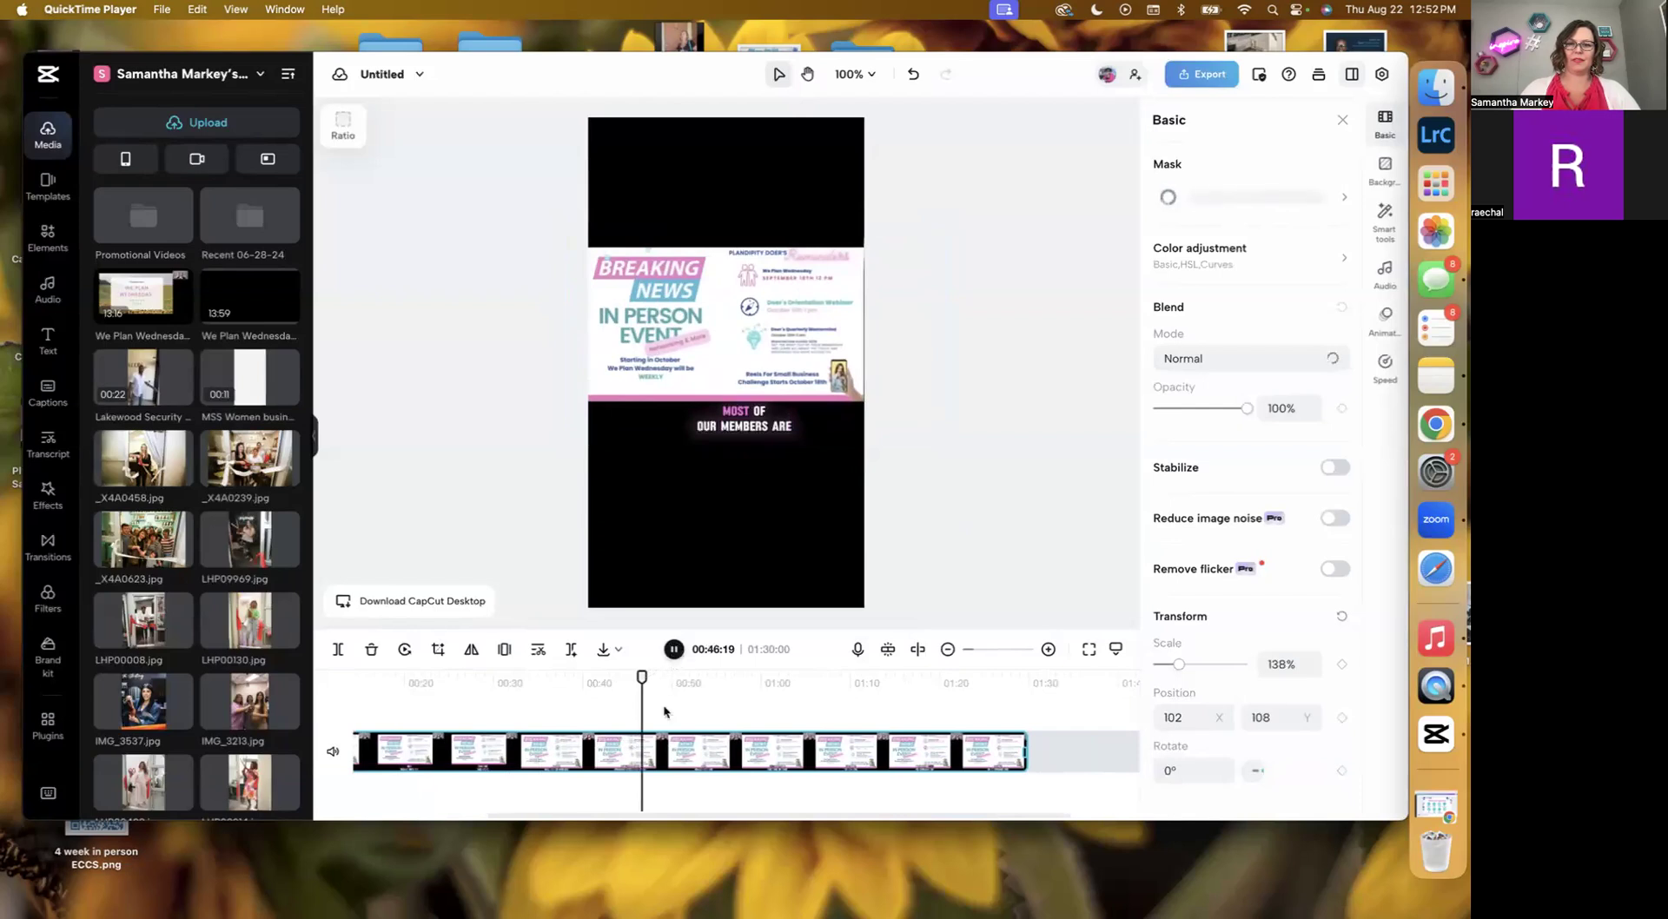
click(676, 650)
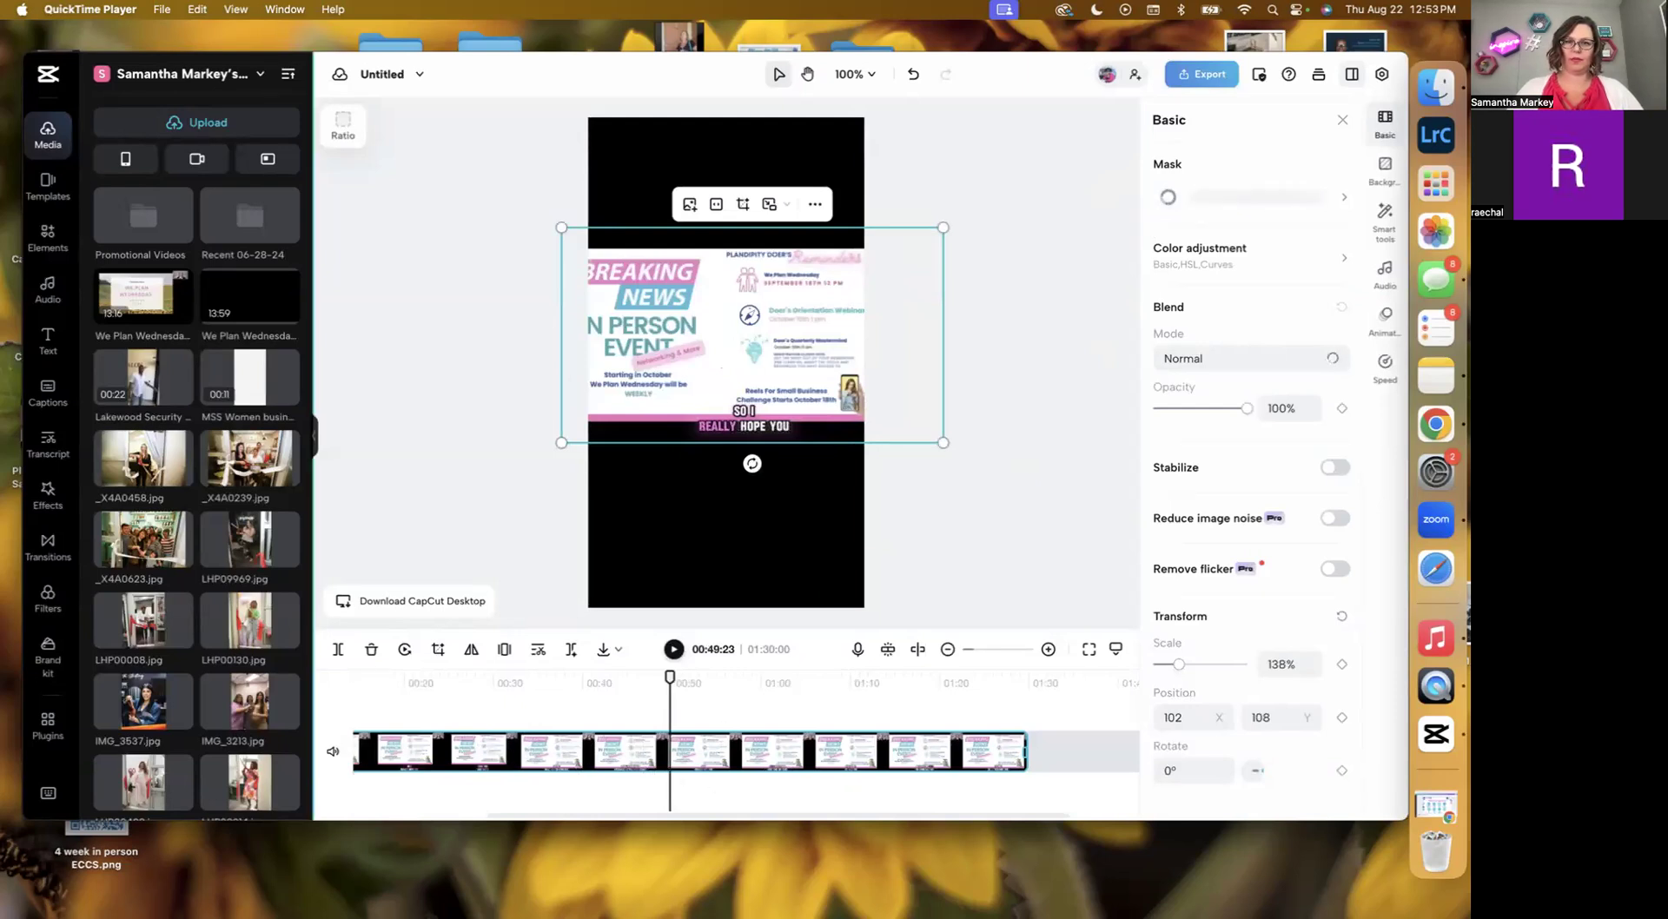
mouse_move(109, 369)
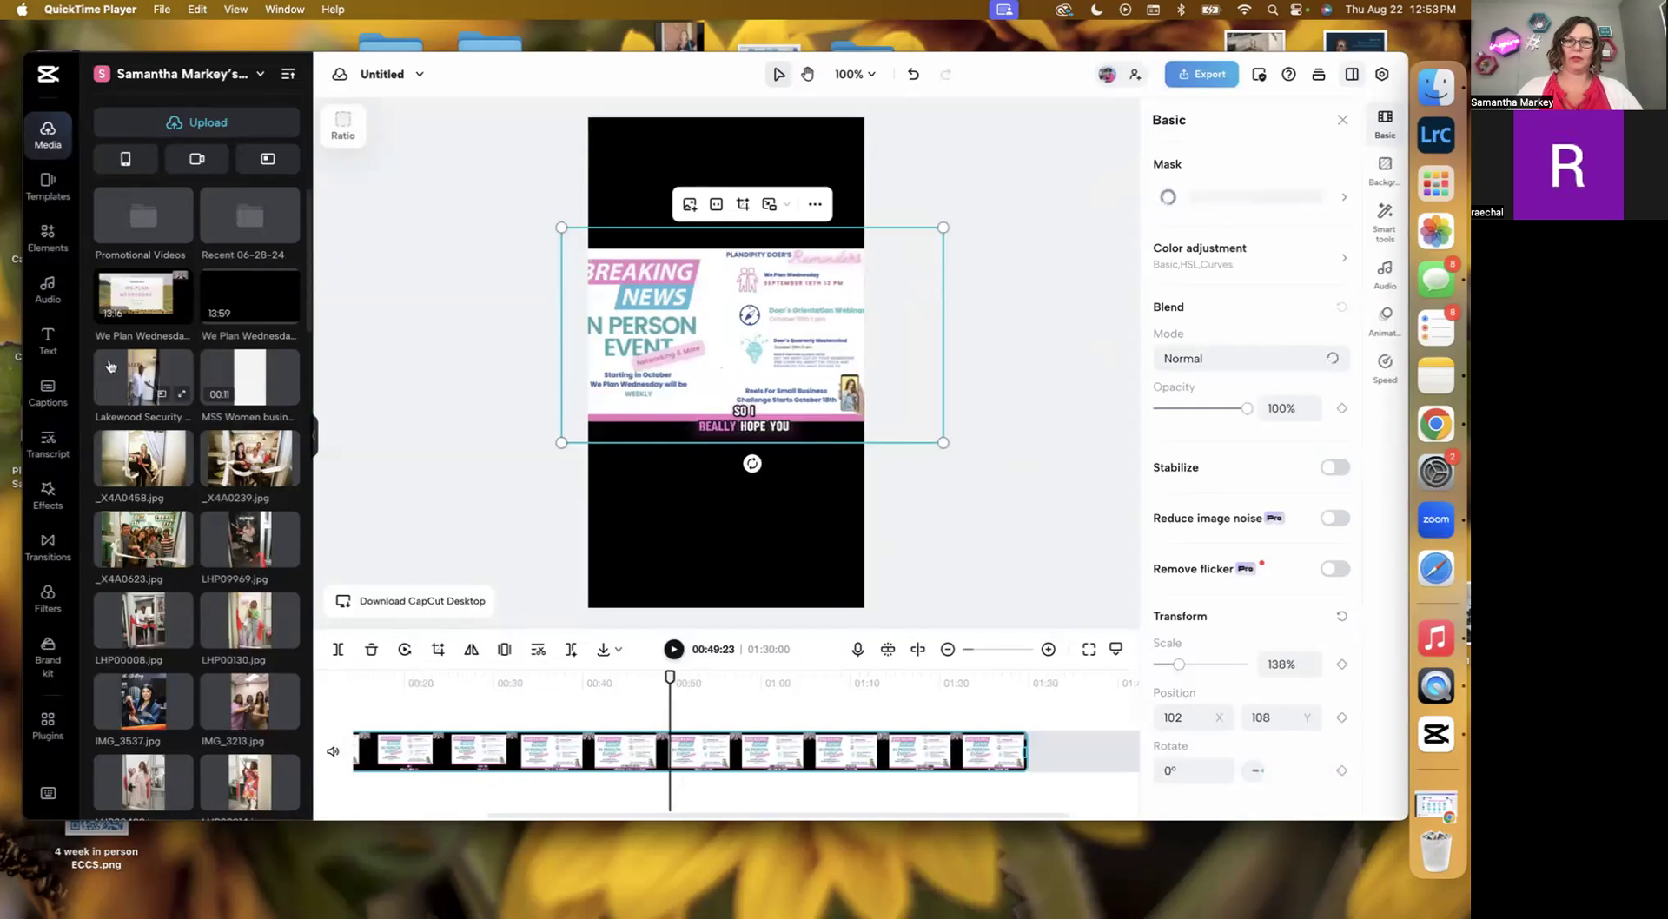